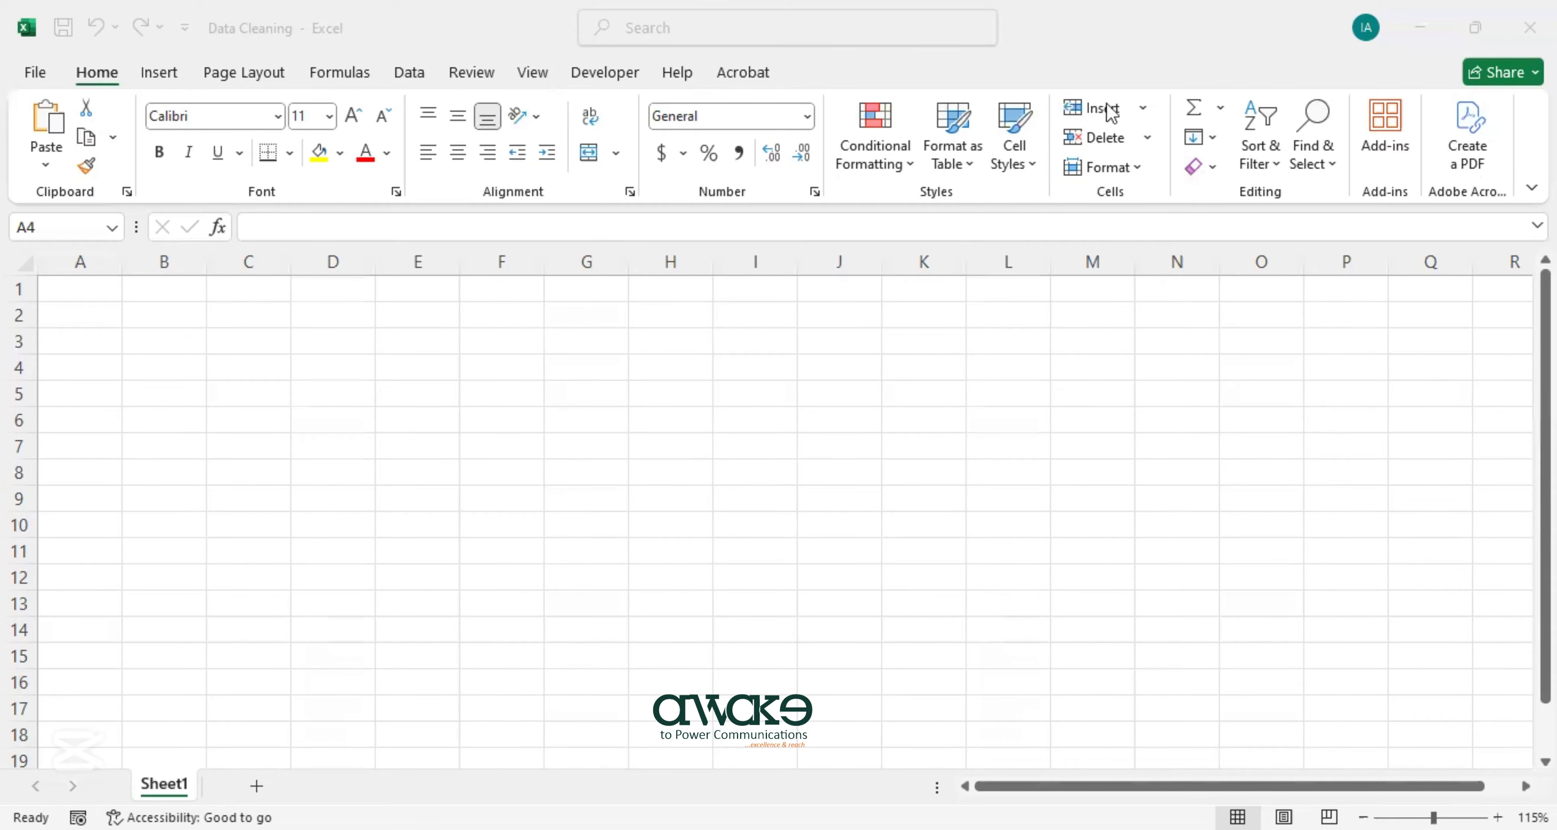
# Import data from the Excel workbook Data Cleaning with PowerQuery in the After 30 Days Excel Mastery folder.
pyautogui.click(411, 74)
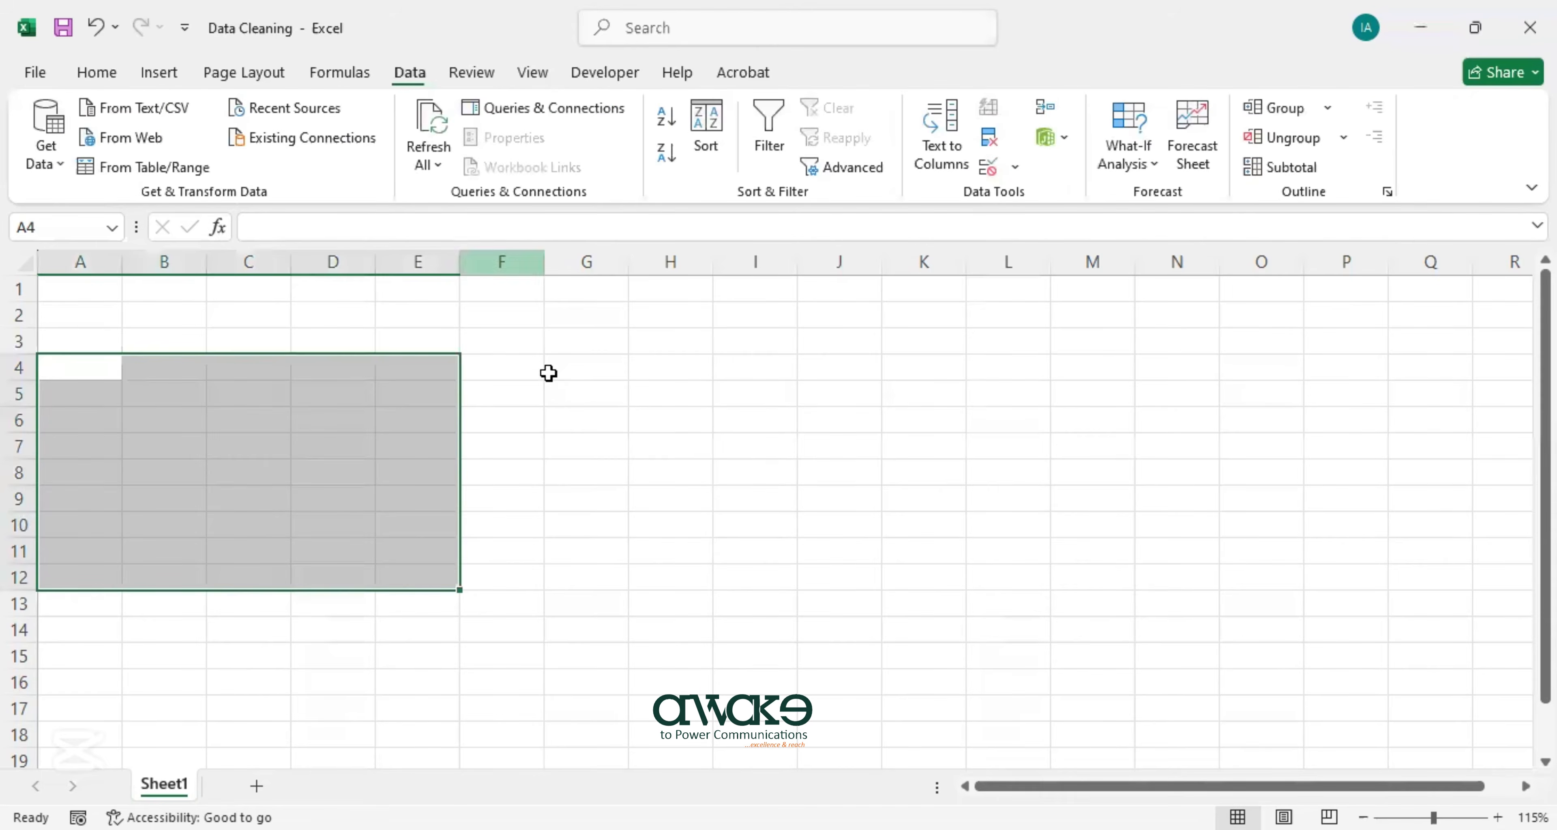
pyautogui.click(493, 370)
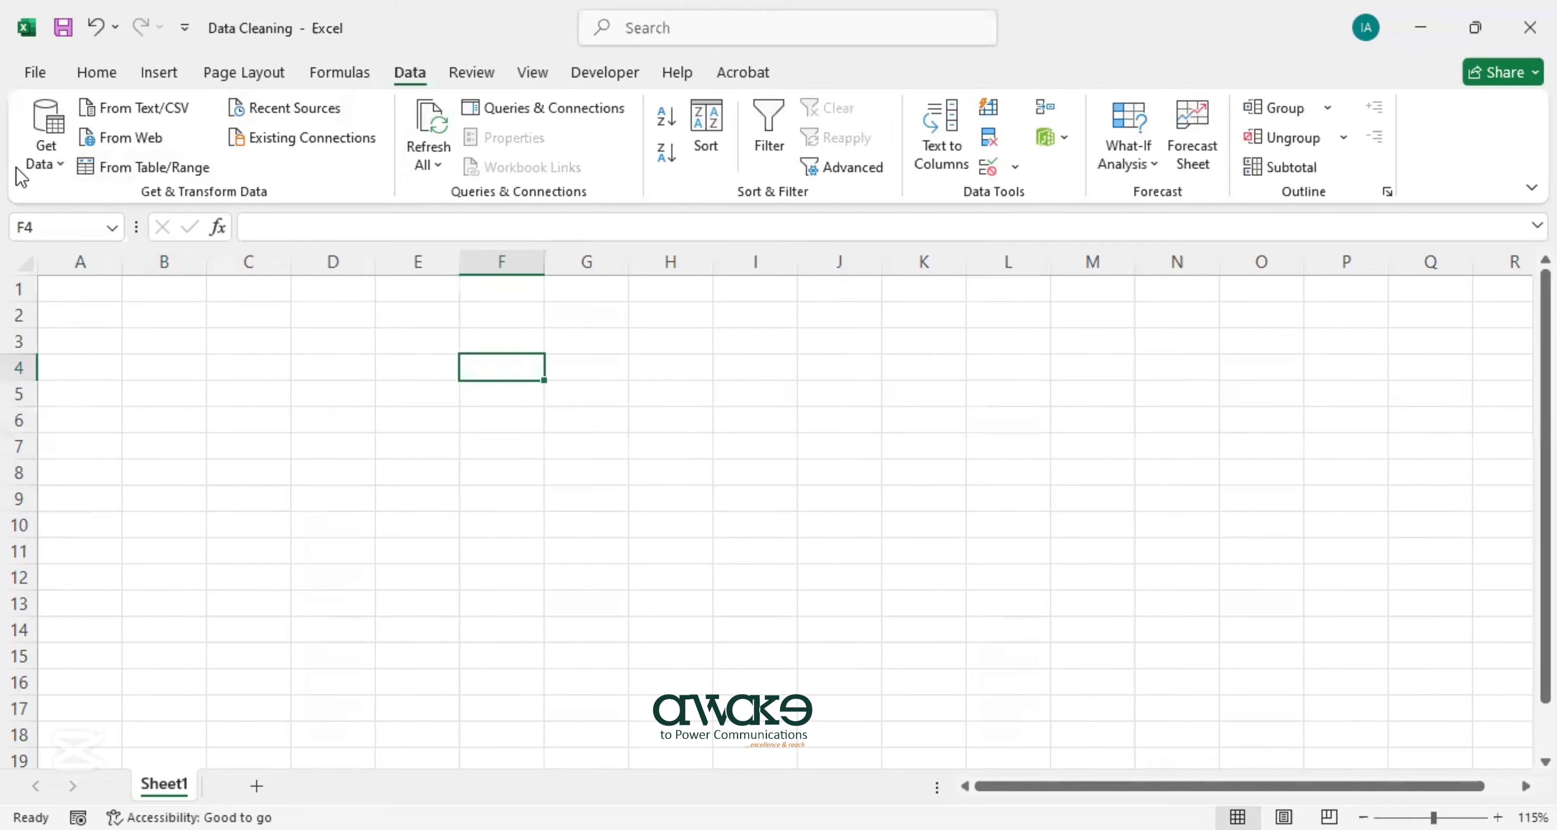
pyautogui.click(58, 164)
pyautogui.moveTo(191, 201)
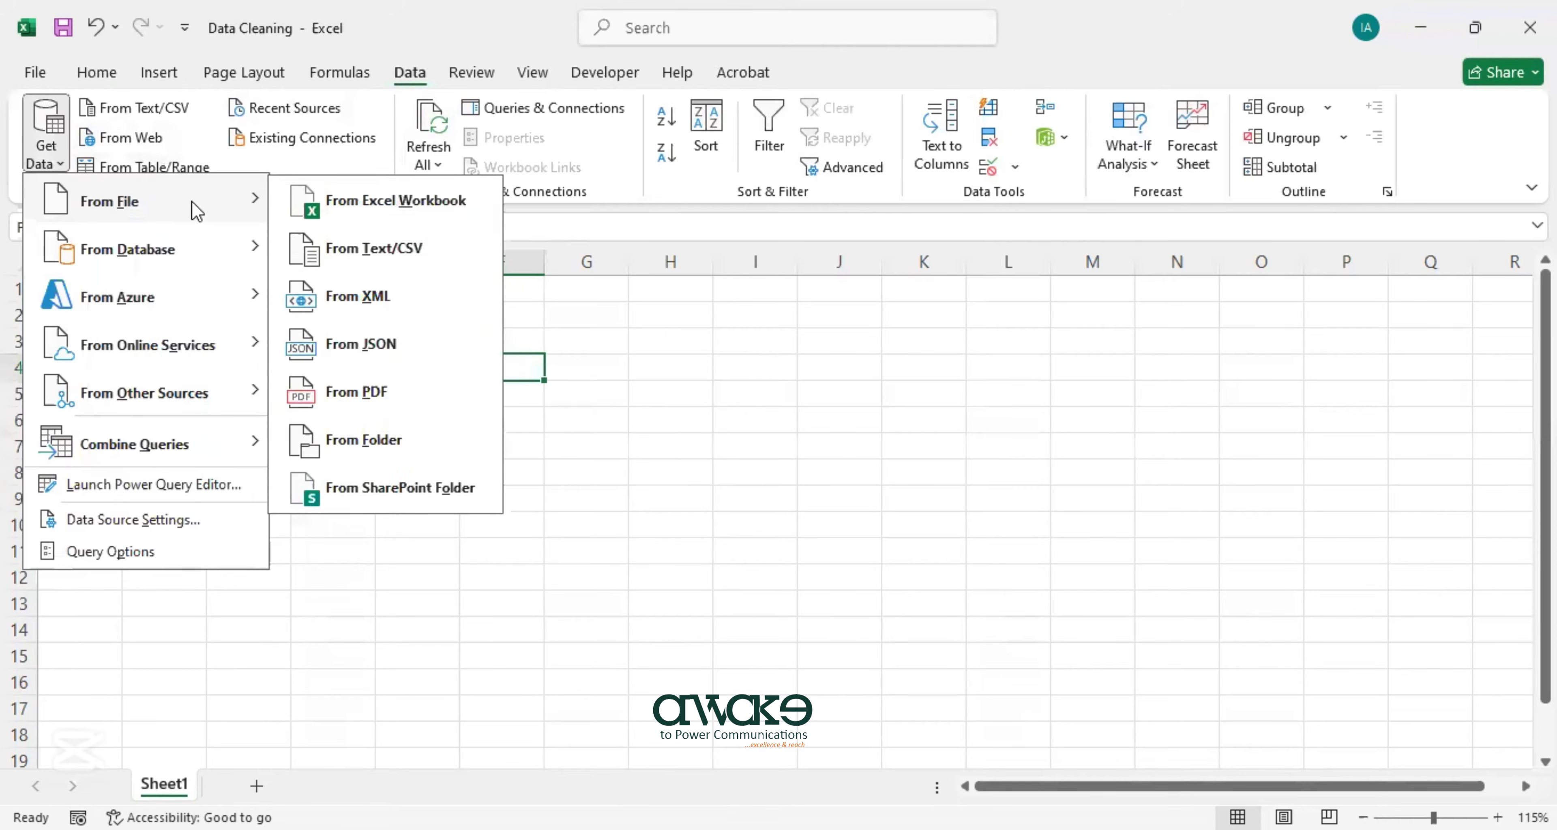
pyautogui.click(344, 202)
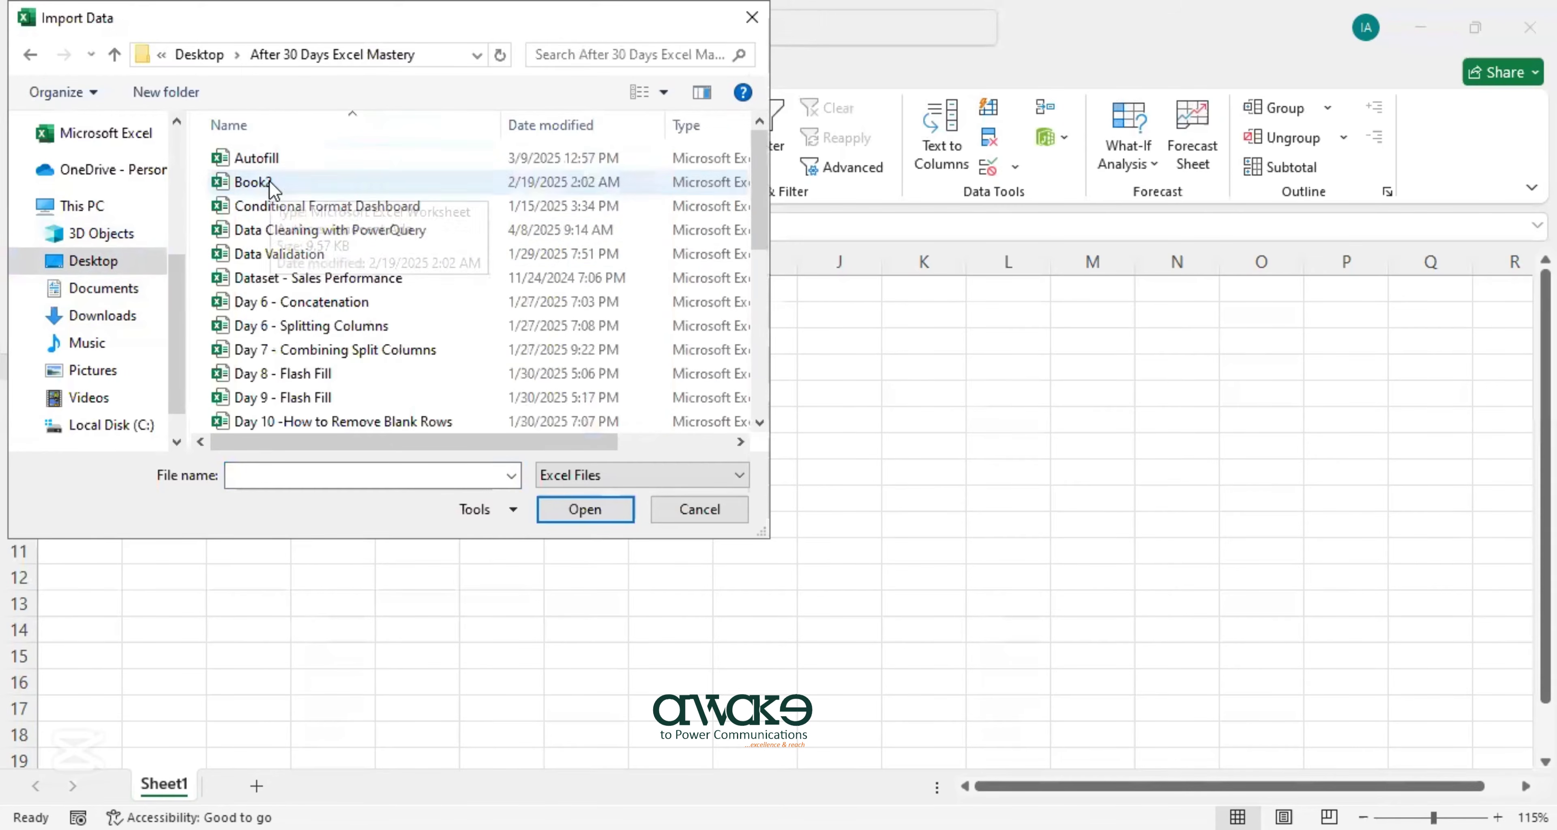
pyautogui.click(254, 233)
pyautogui.click(573, 511)
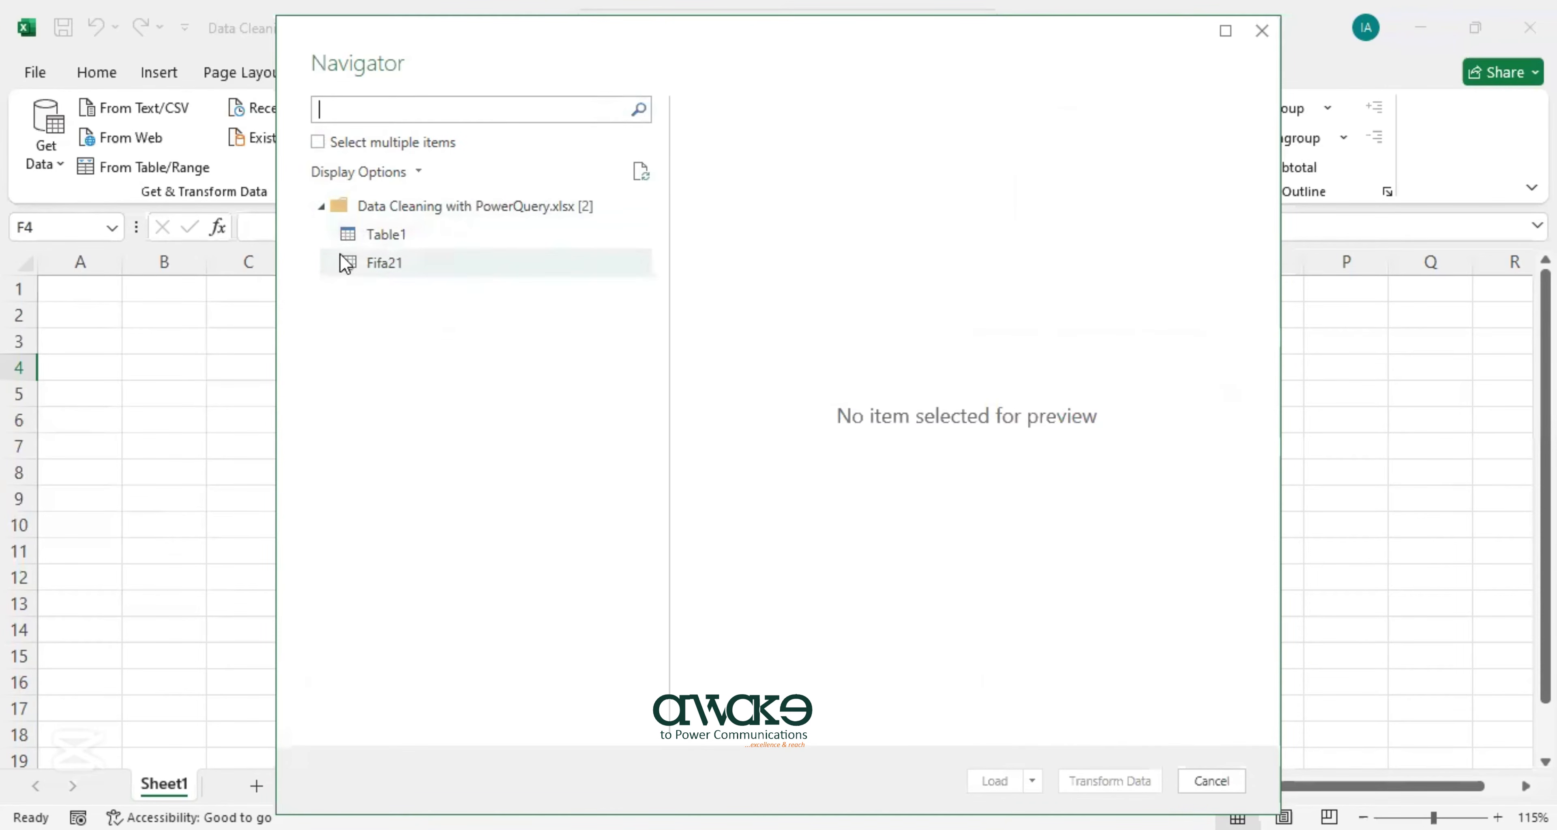
# Choose the Fifa21 sheet from the workbook and open it in the Power Query Editor for transformation.
pyautogui.click(374, 237)
pyautogui.click(404, 270)
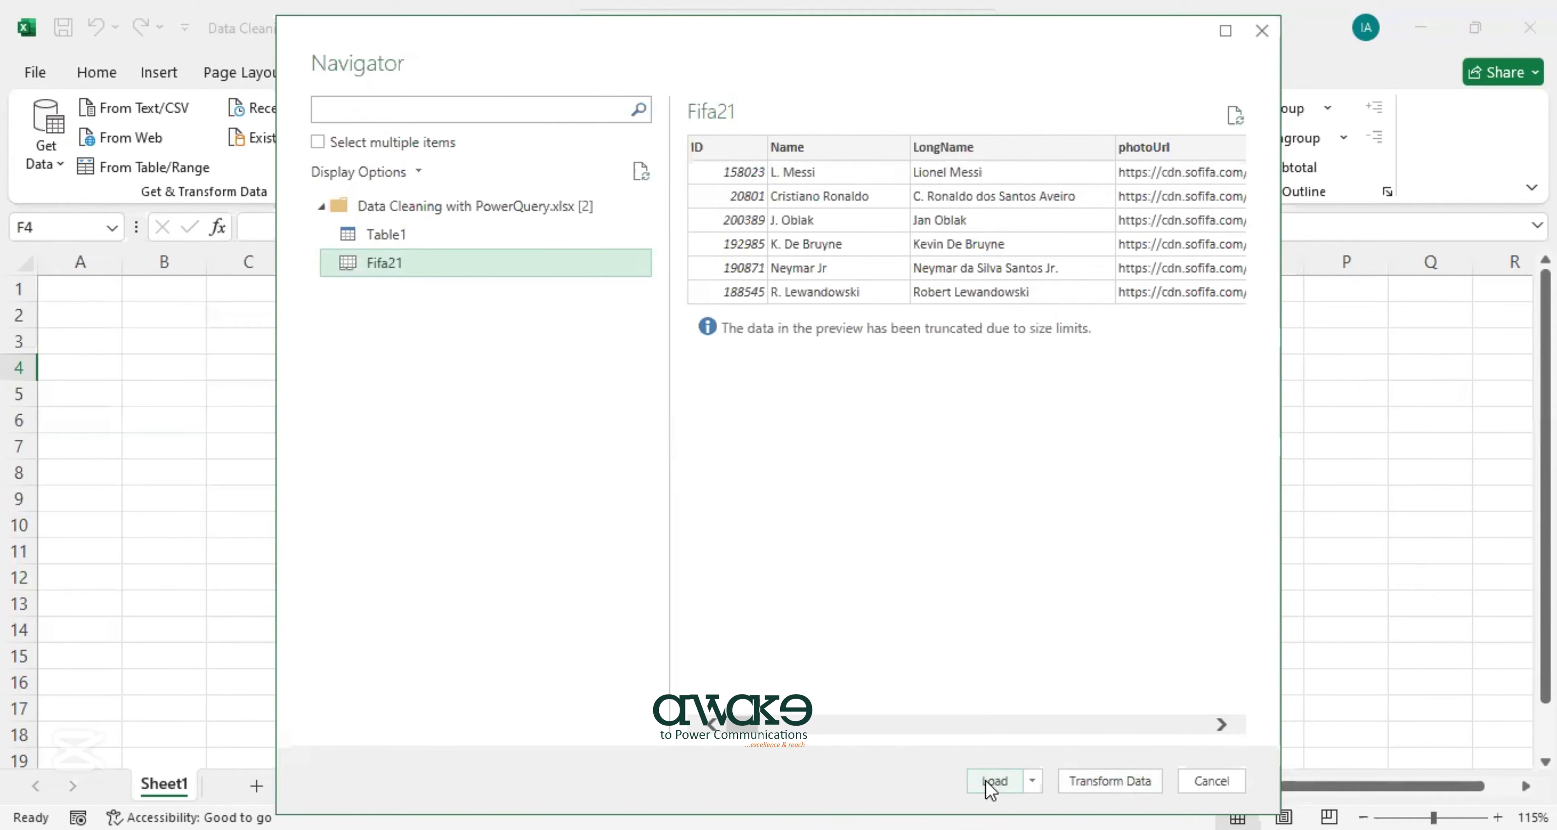
pyautogui.click(1115, 783)
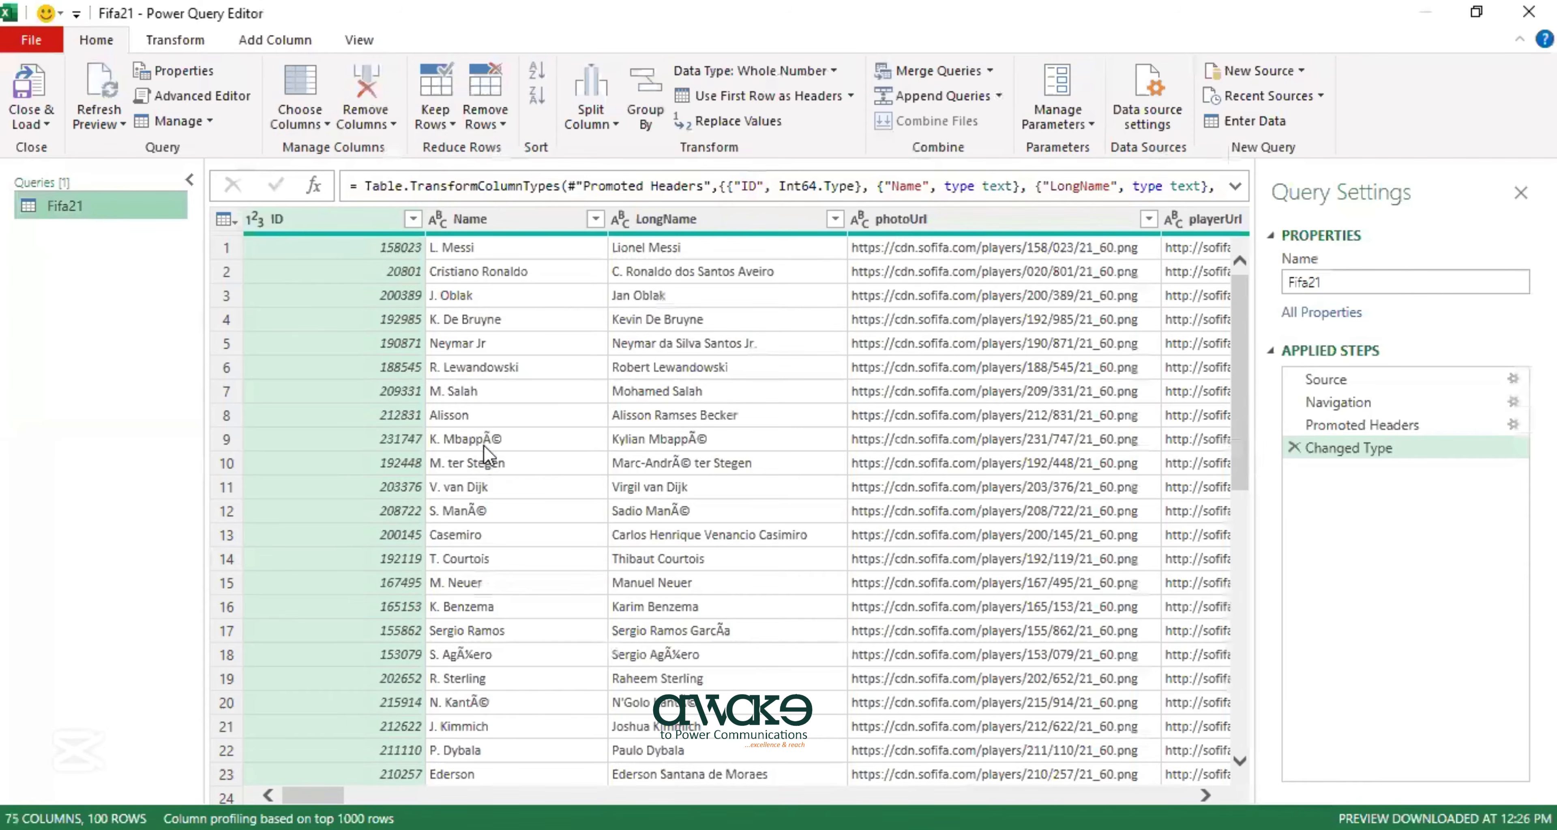
# Review the Fifa21 data and the Contract column's data type options, and delete the Changed Type step from the query.
pyautogui.scroll(-6, 485, 445)
pyautogui.scroll(6, 484, 445)
pyautogui.moveTo(313, 796); pyautogui.dragTo(408, 796)
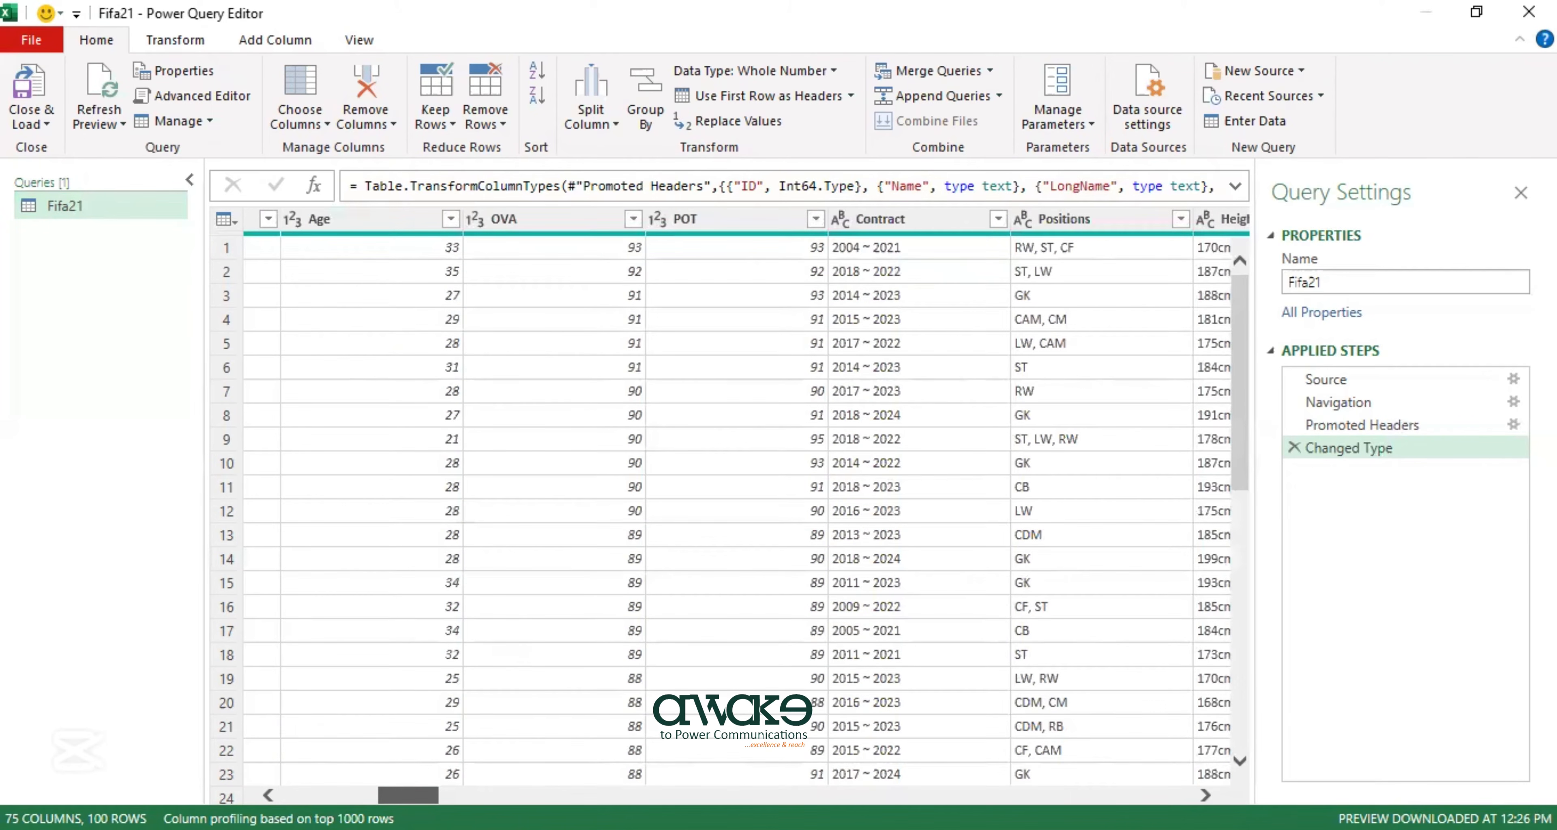
pyautogui.moveTo(408, 796); pyautogui.dragTo(408, 796)
pyautogui.click(888, 220)
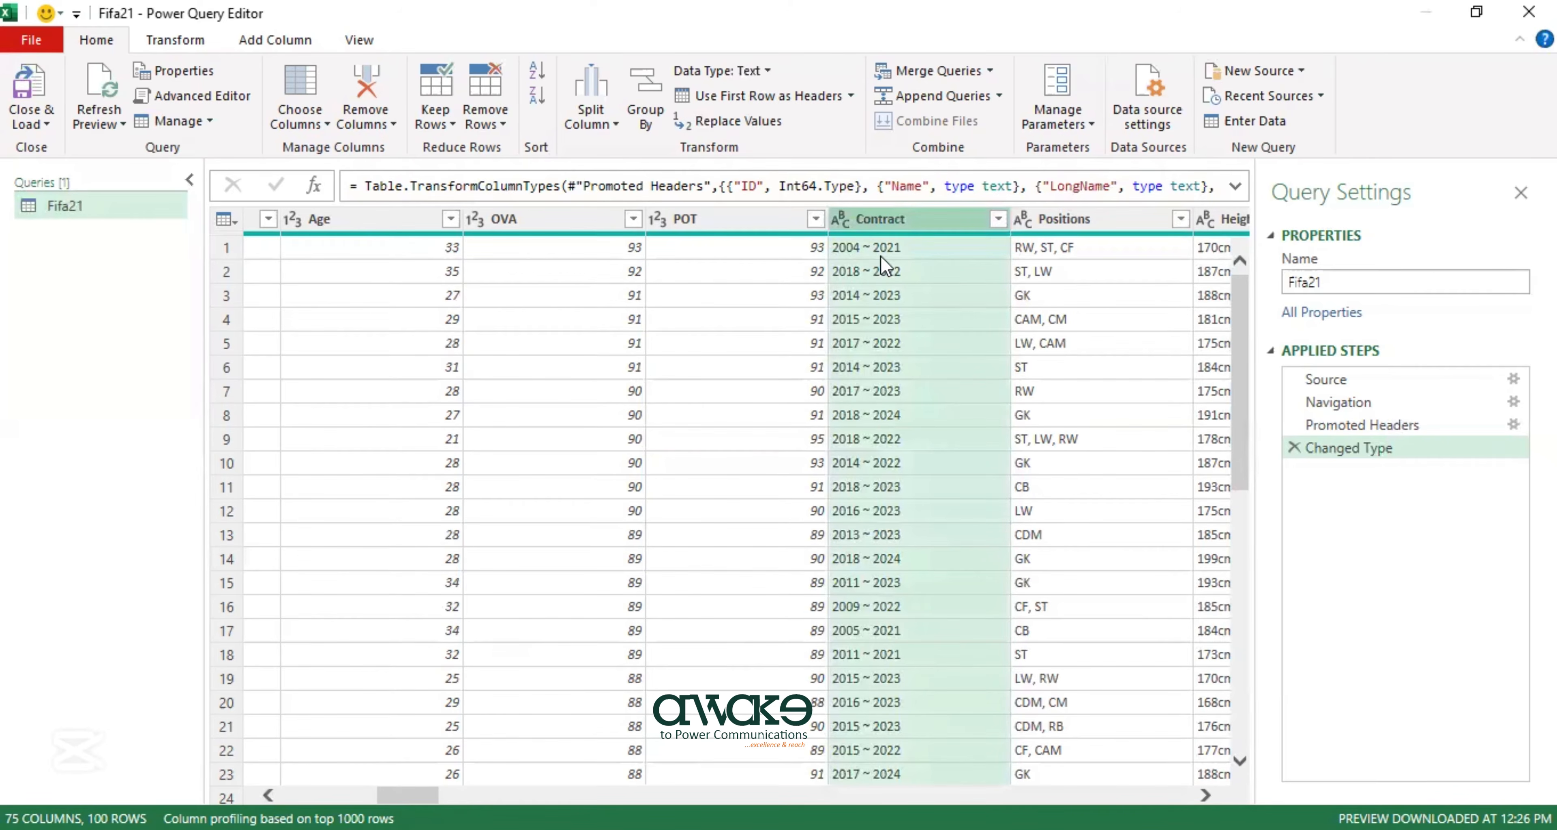
pyautogui.click(783, 297)
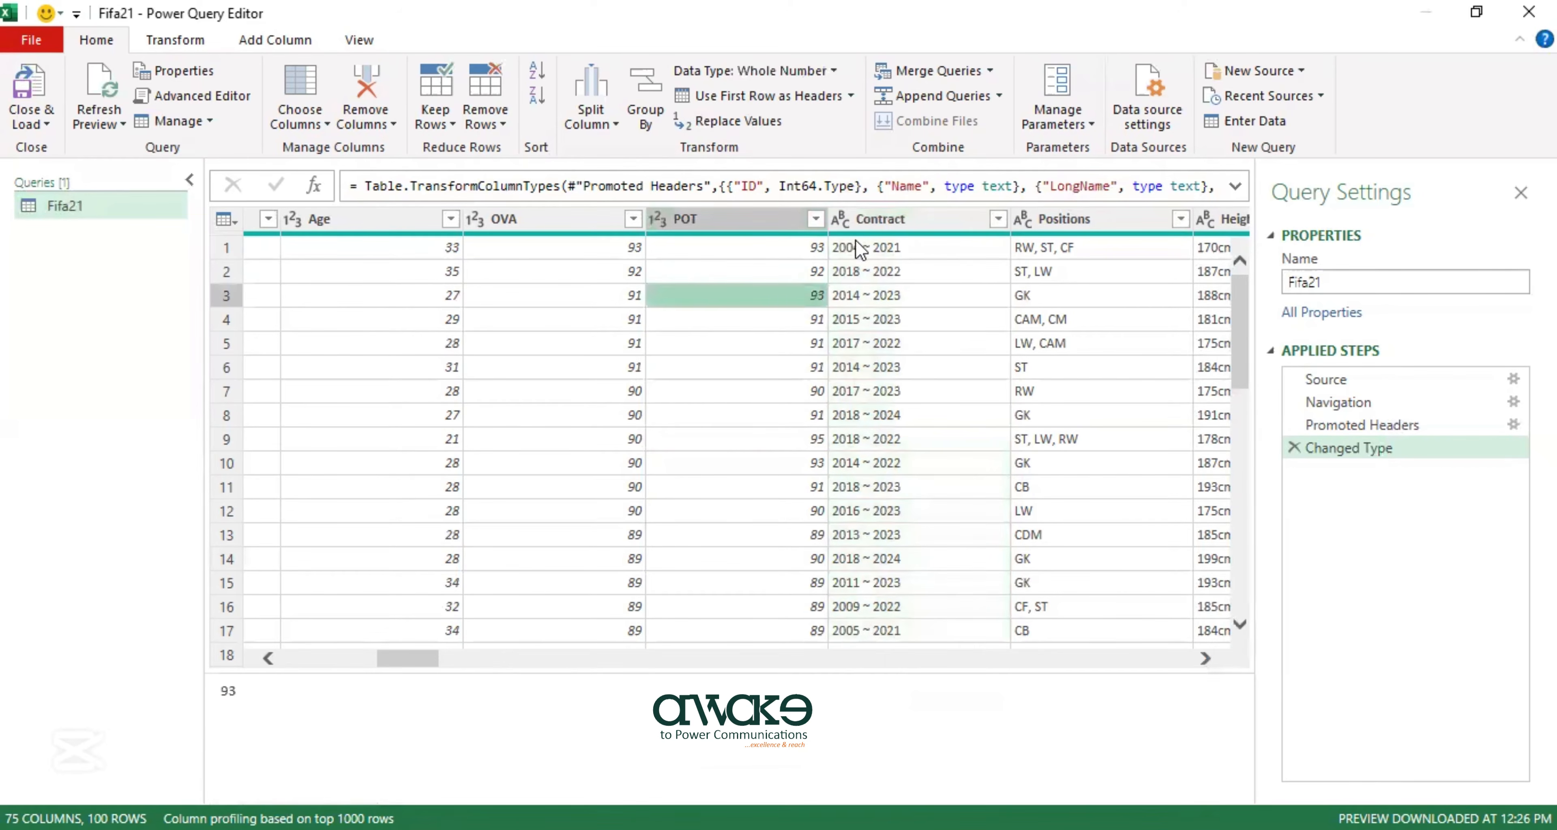
pyautogui.click(837, 227)
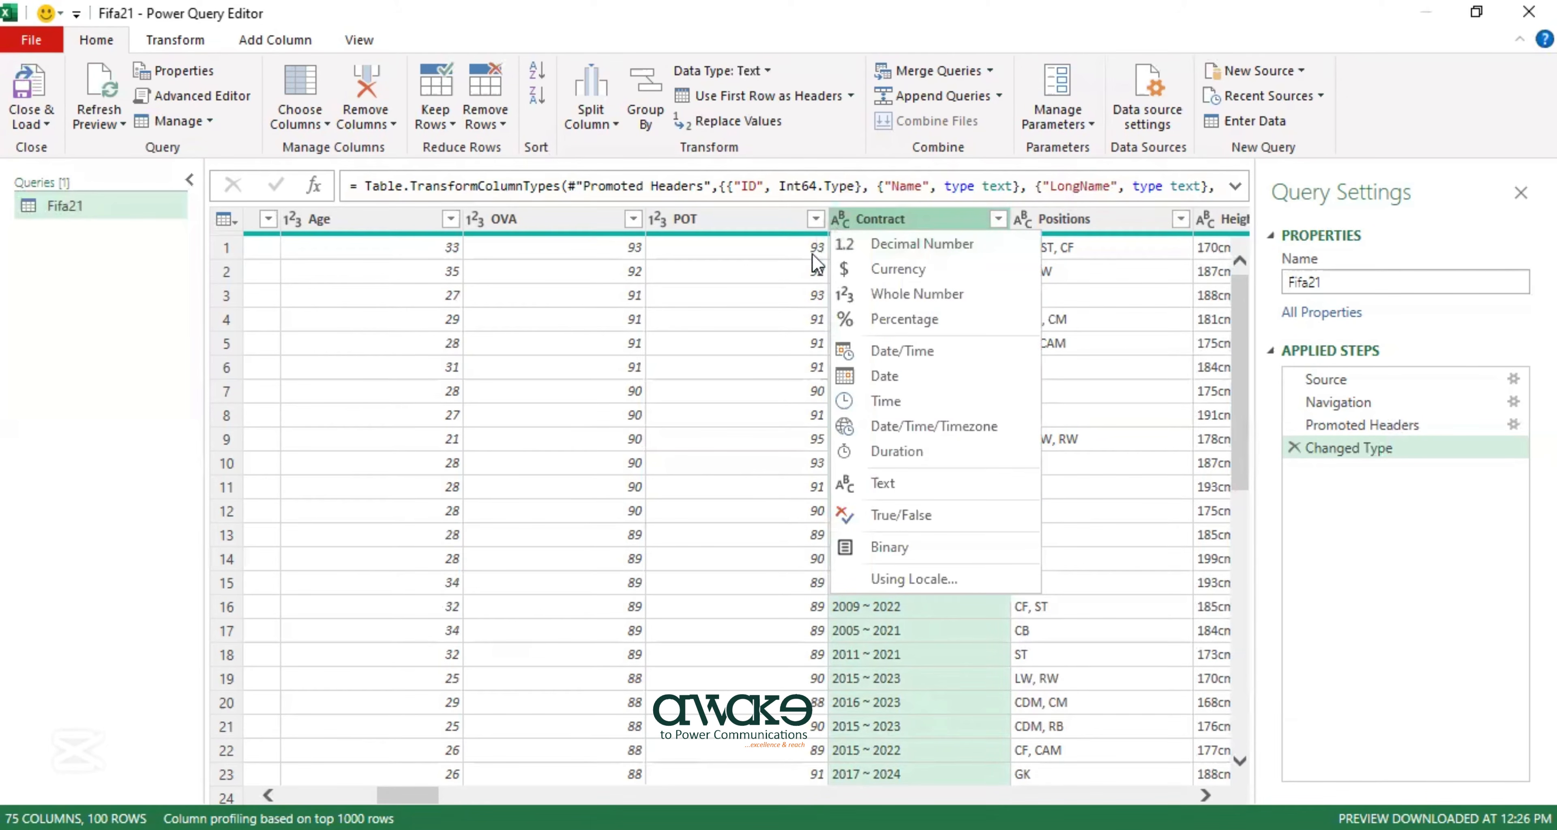
pyautogui.click(761, 357)
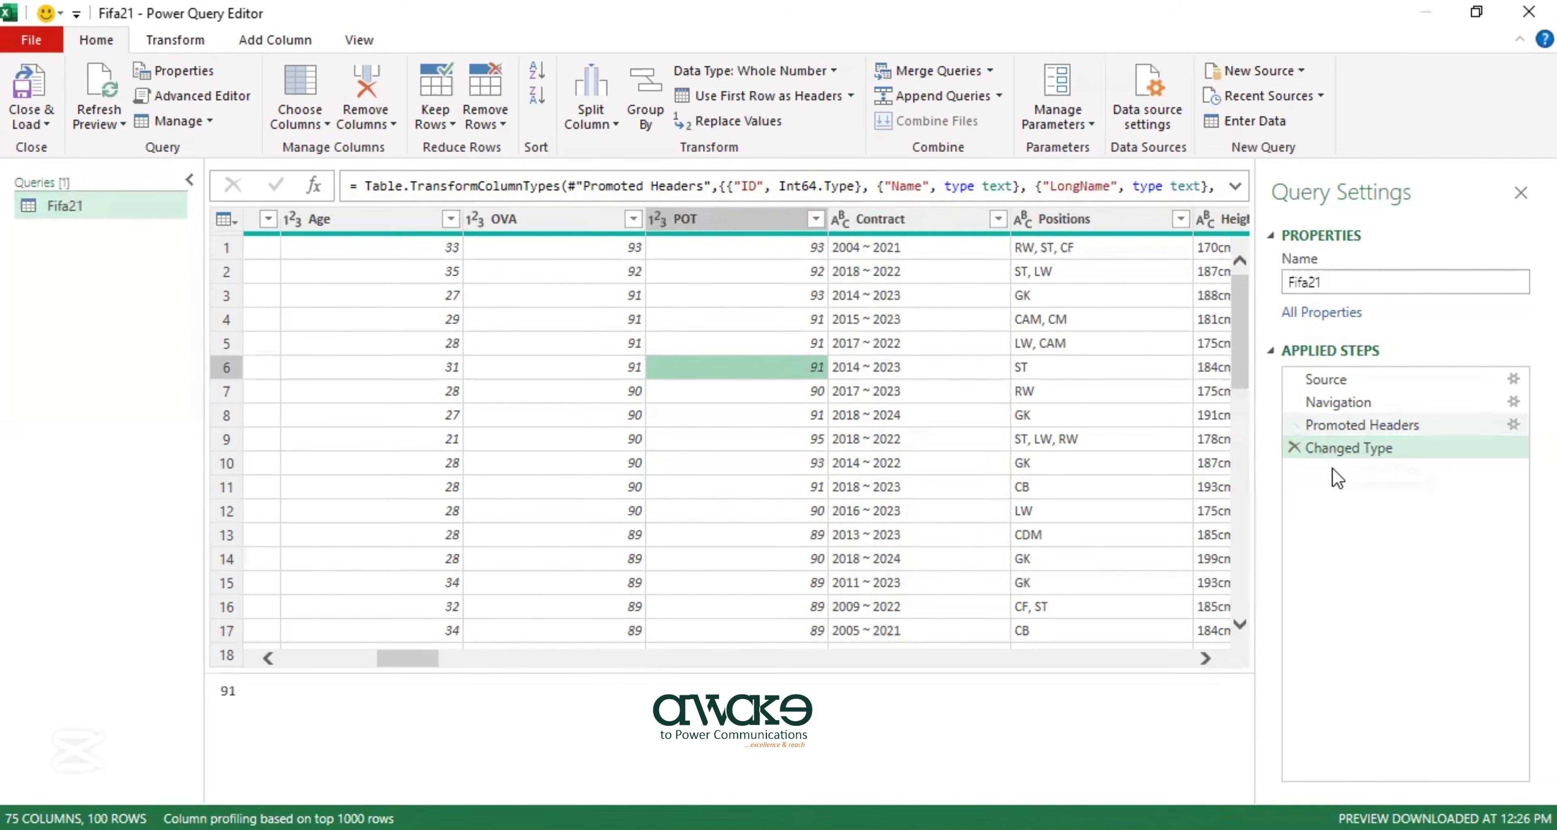
pyautogui.click(1293, 447)
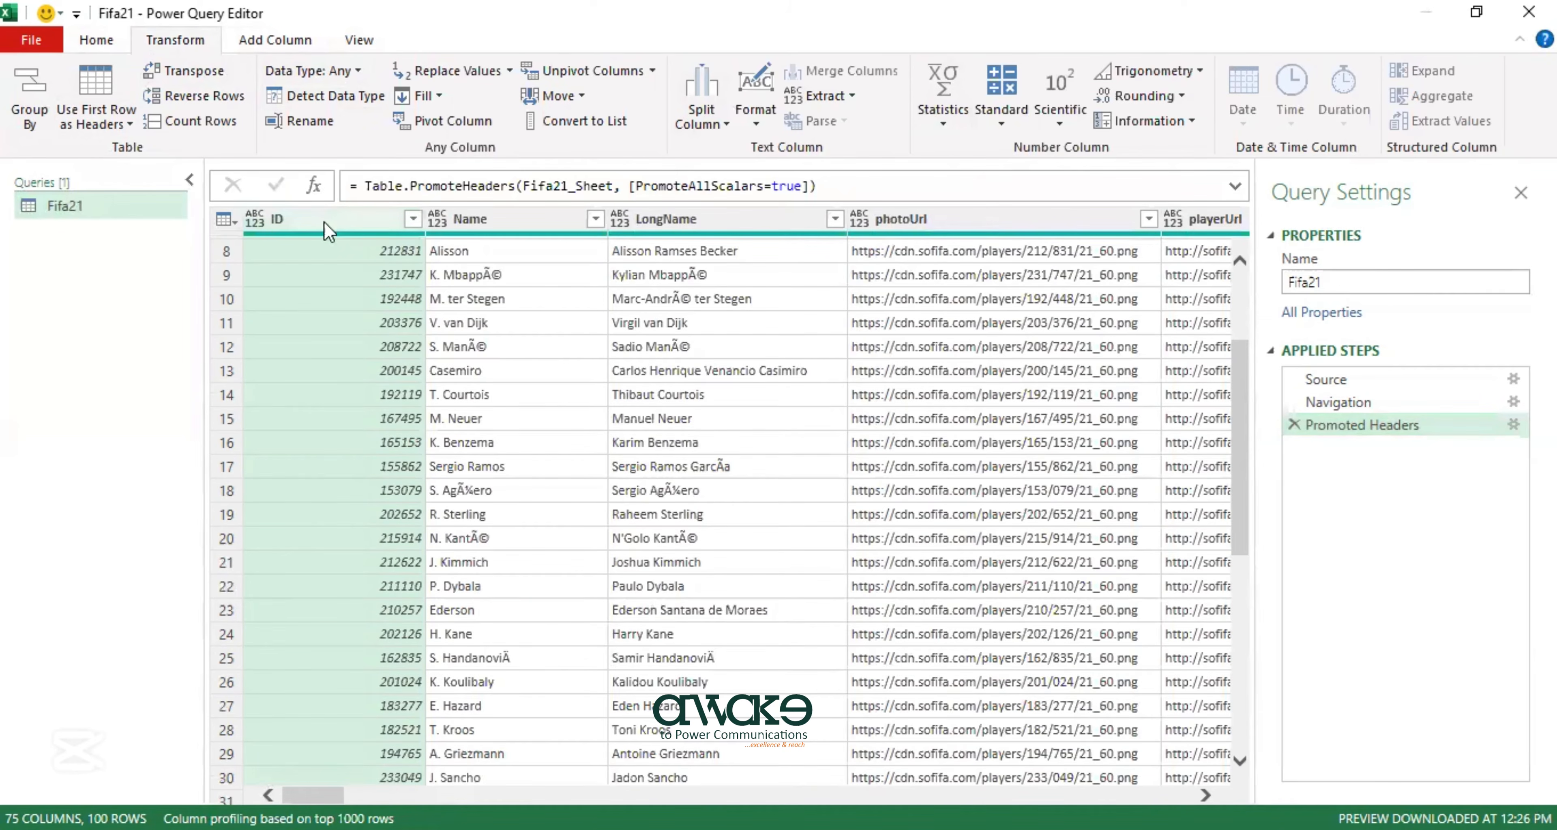
# Examine the contents of the Name, LongName and photoUrl columns for values that need cleaning.
pyautogui.click(517, 221)
pyautogui.click(683, 223)
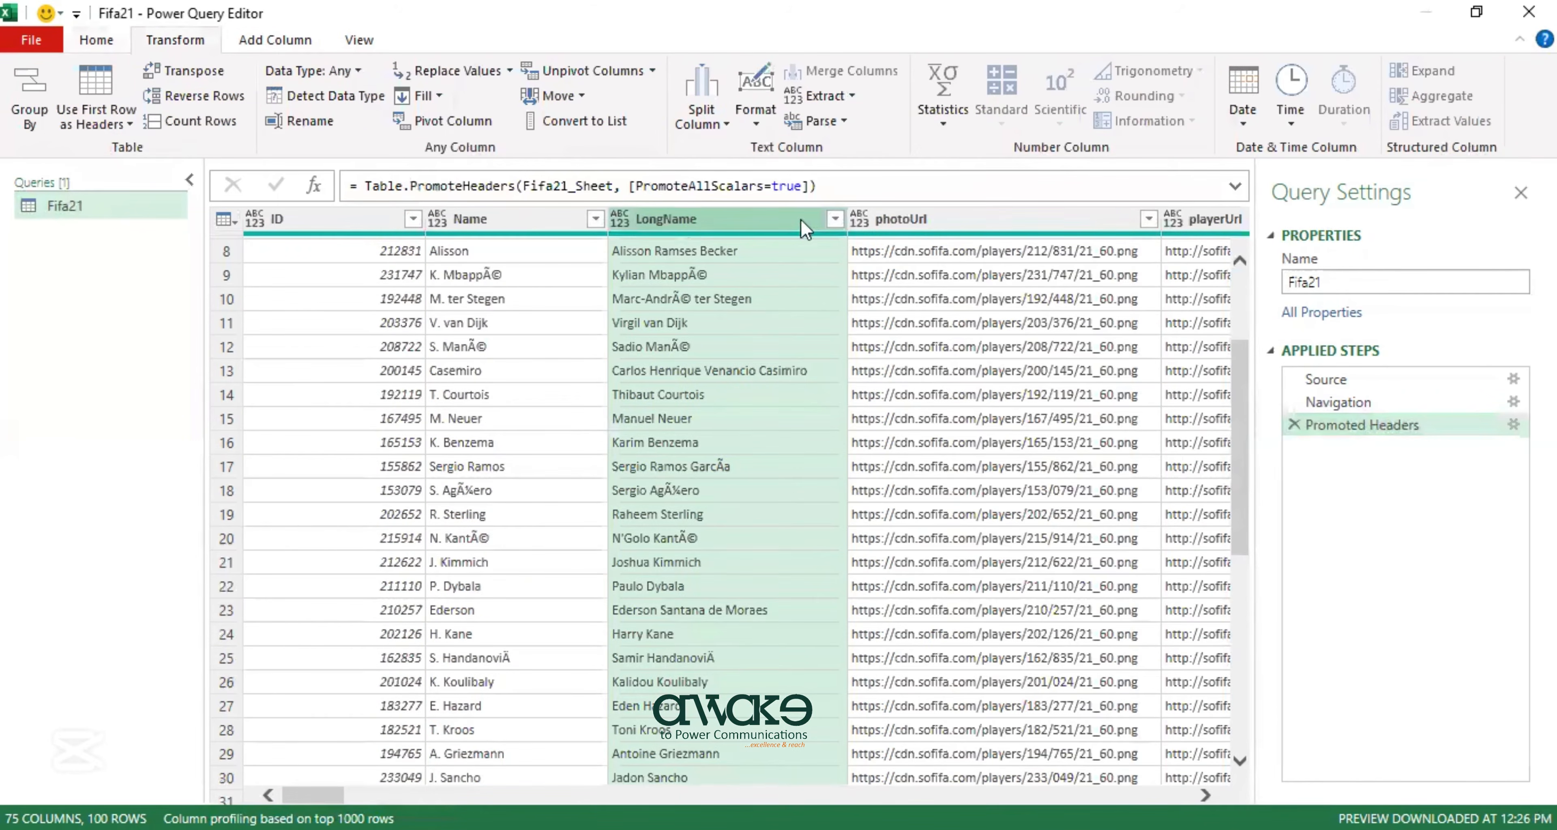
pyautogui.click(901, 222)
pyautogui.moveTo(313, 796); pyautogui.dragTo(1214, 726)
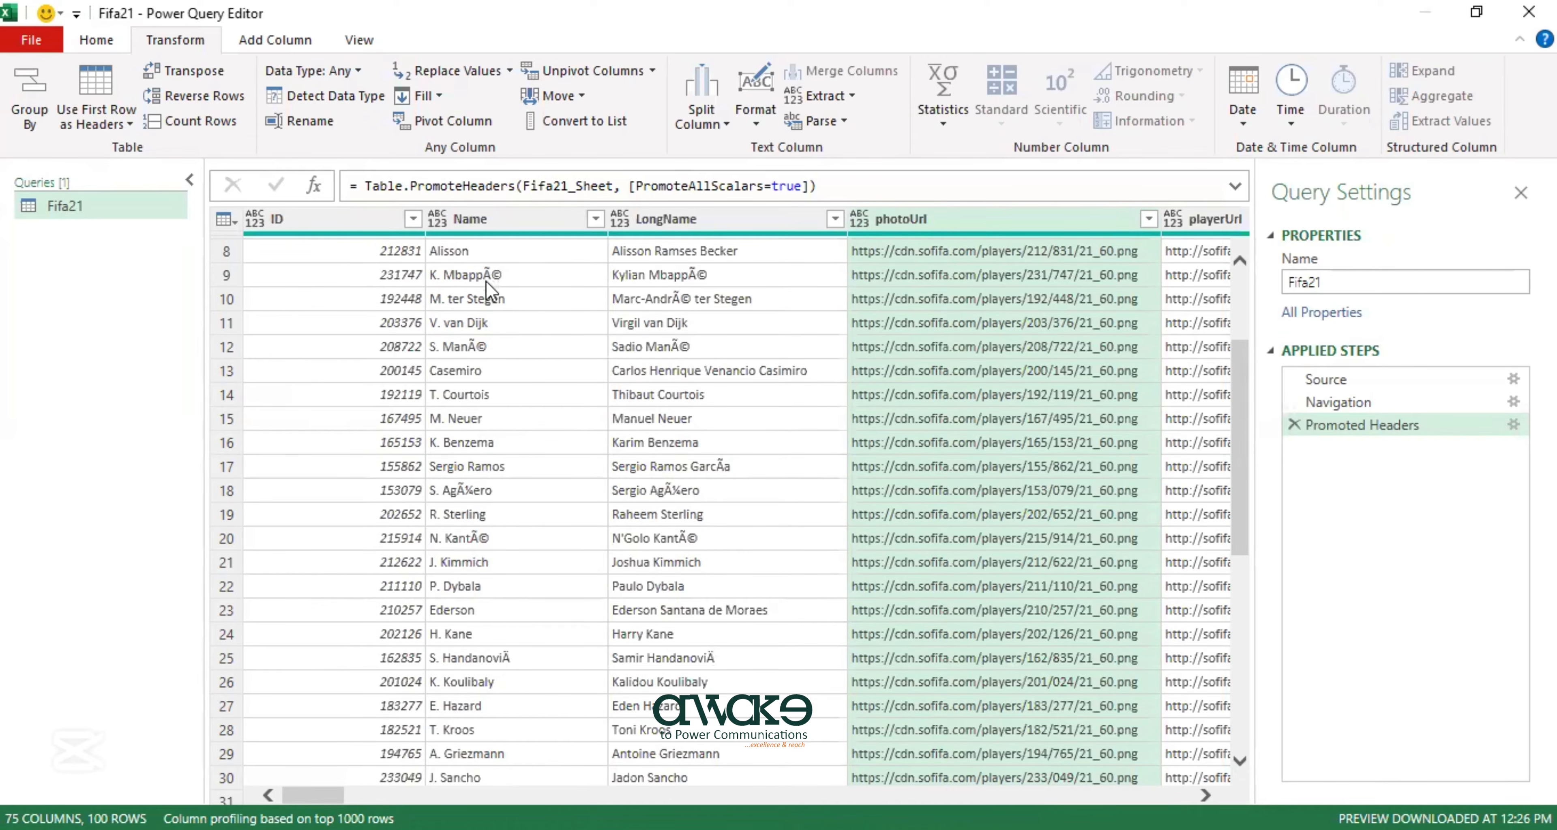
pyautogui.hscroll(5, 493, 283)
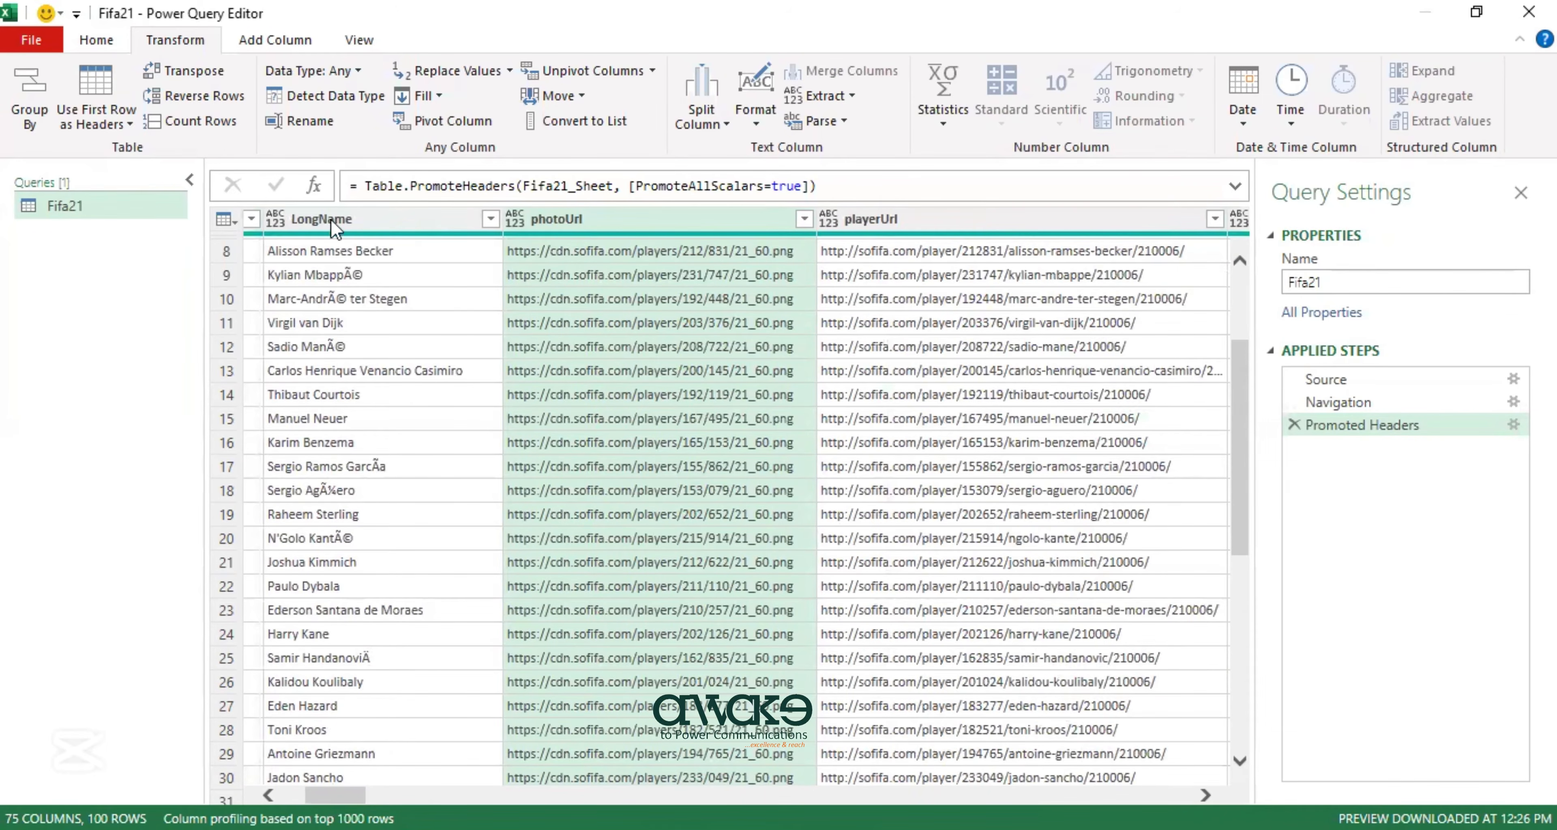
pyautogui.hscroll(-3, 355, 740)
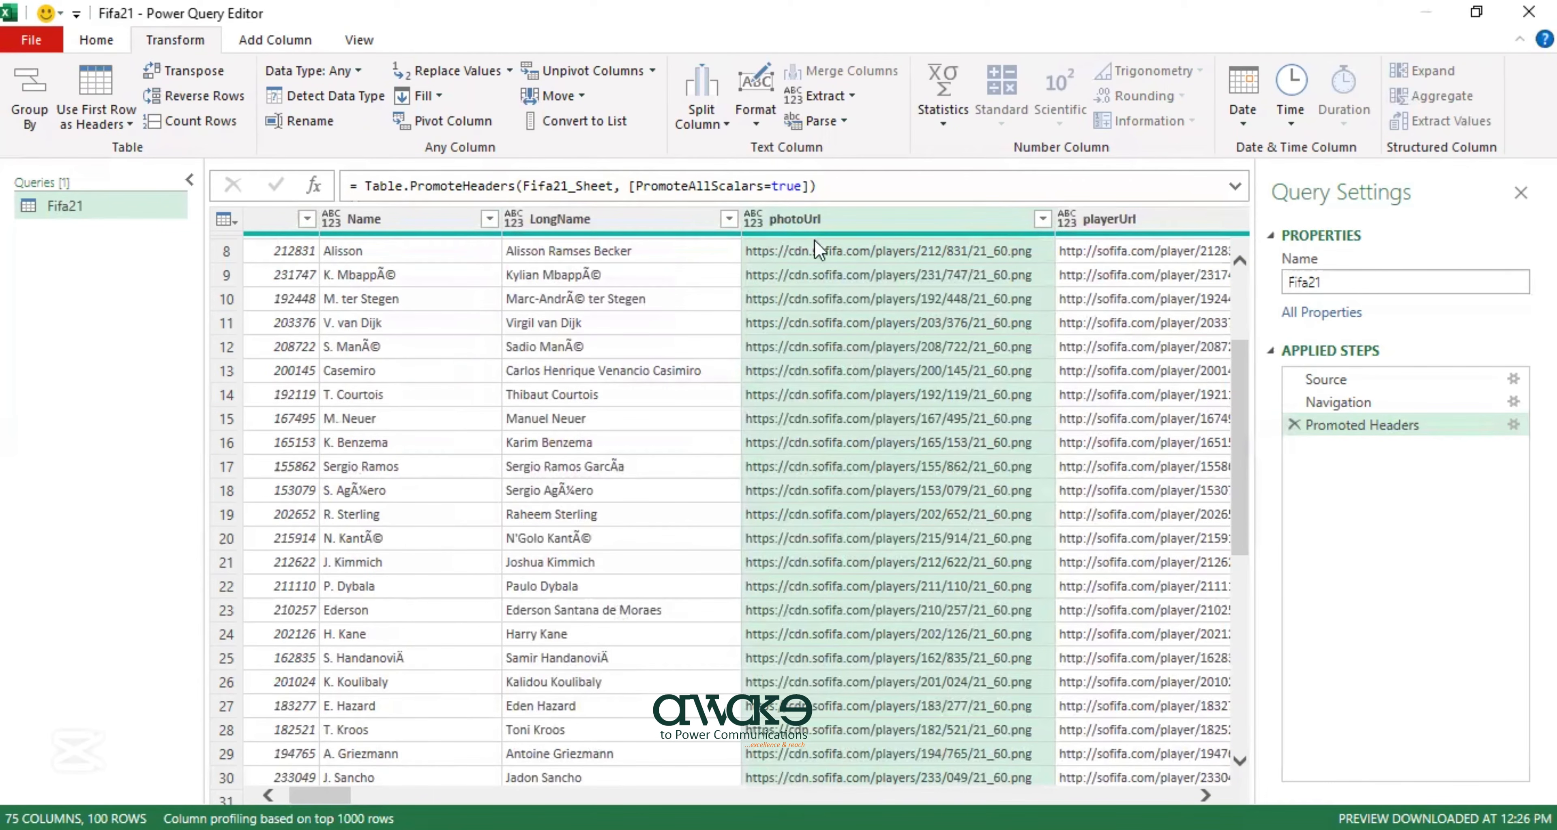
pyautogui.moveTo(319, 795); pyautogui.dragTo(423, 795)
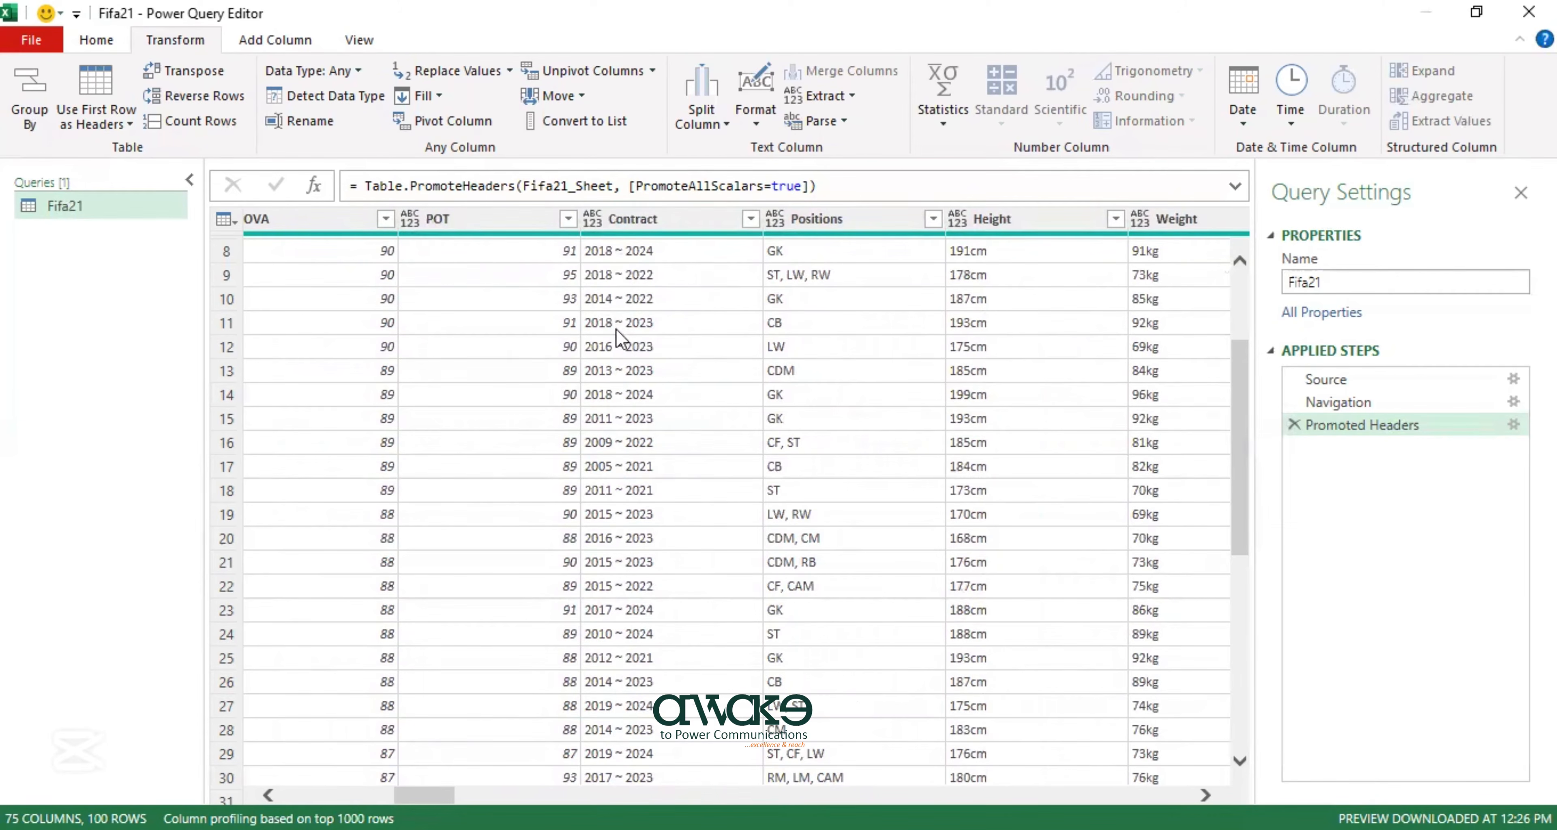
# Review the list of distinct contract periods in the Contract column without applying a filter.
pyautogui.click(750, 219)
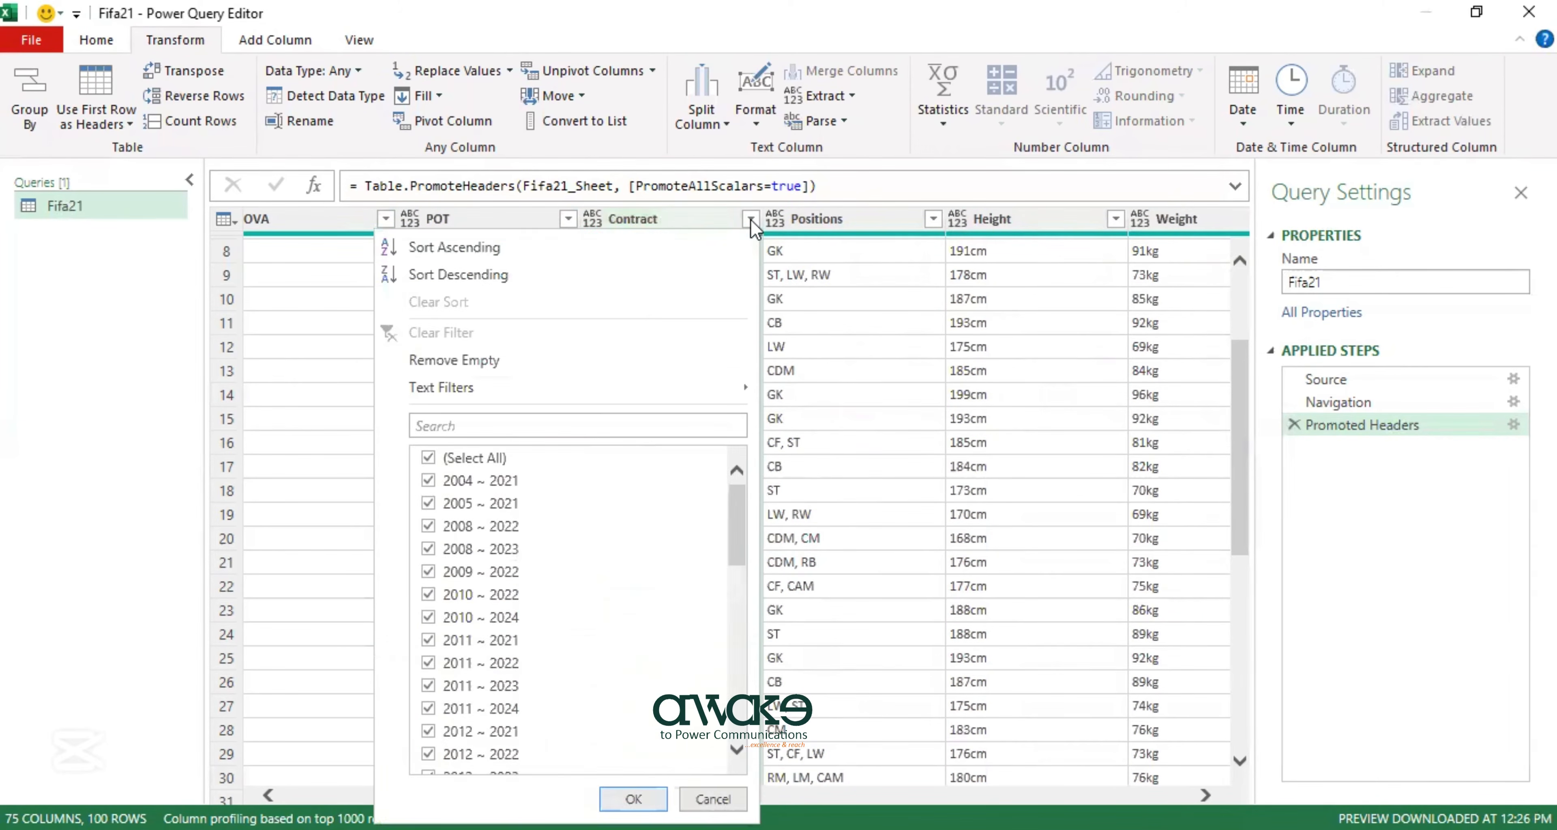
pyautogui.scroll(-3, 530, 581)
pyautogui.scroll(-10, 535, 584)
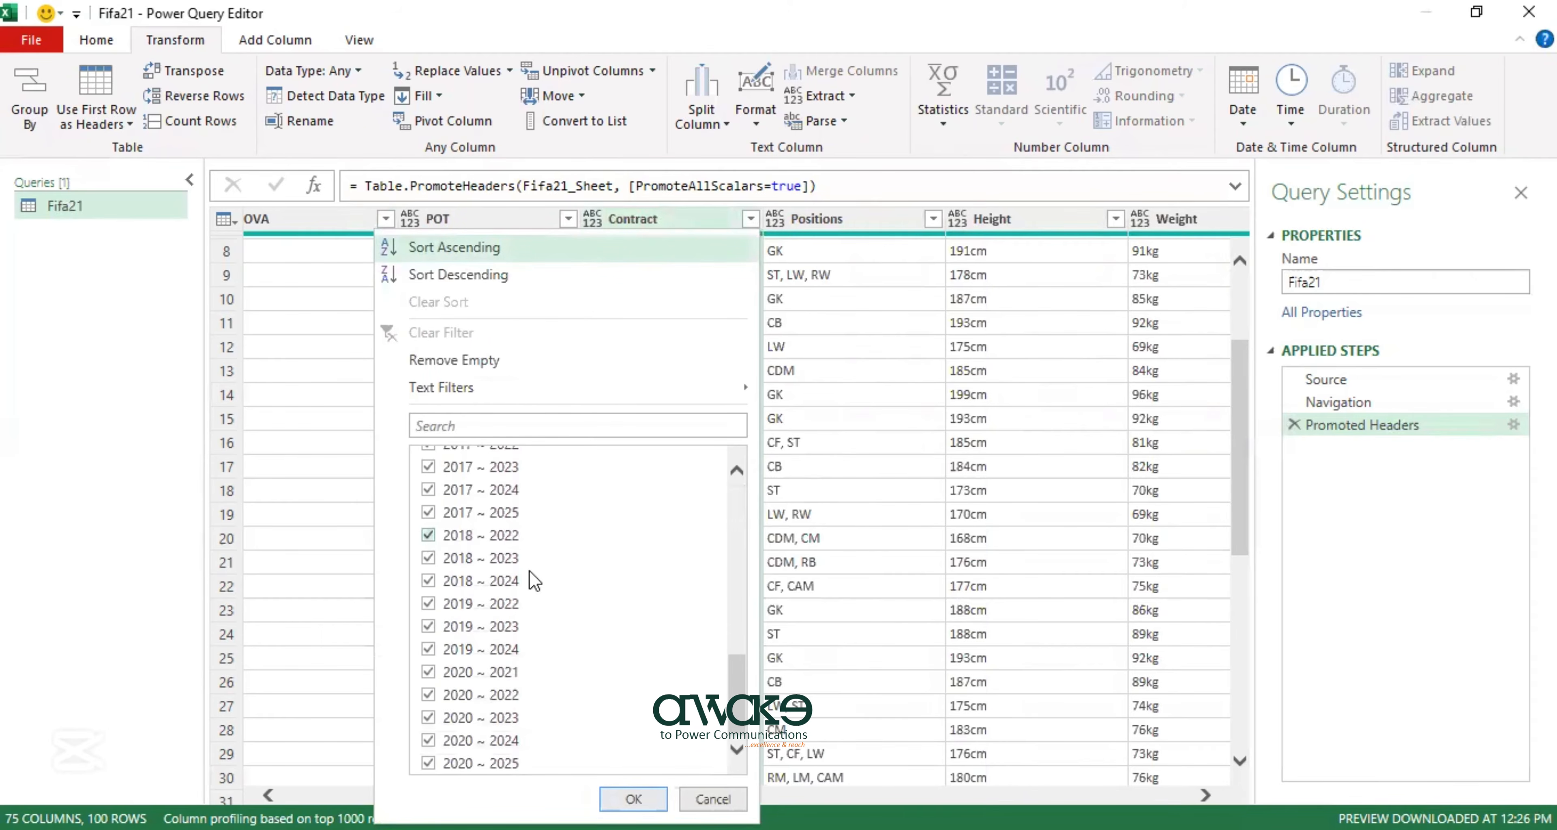
pyautogui.click(713, 799)
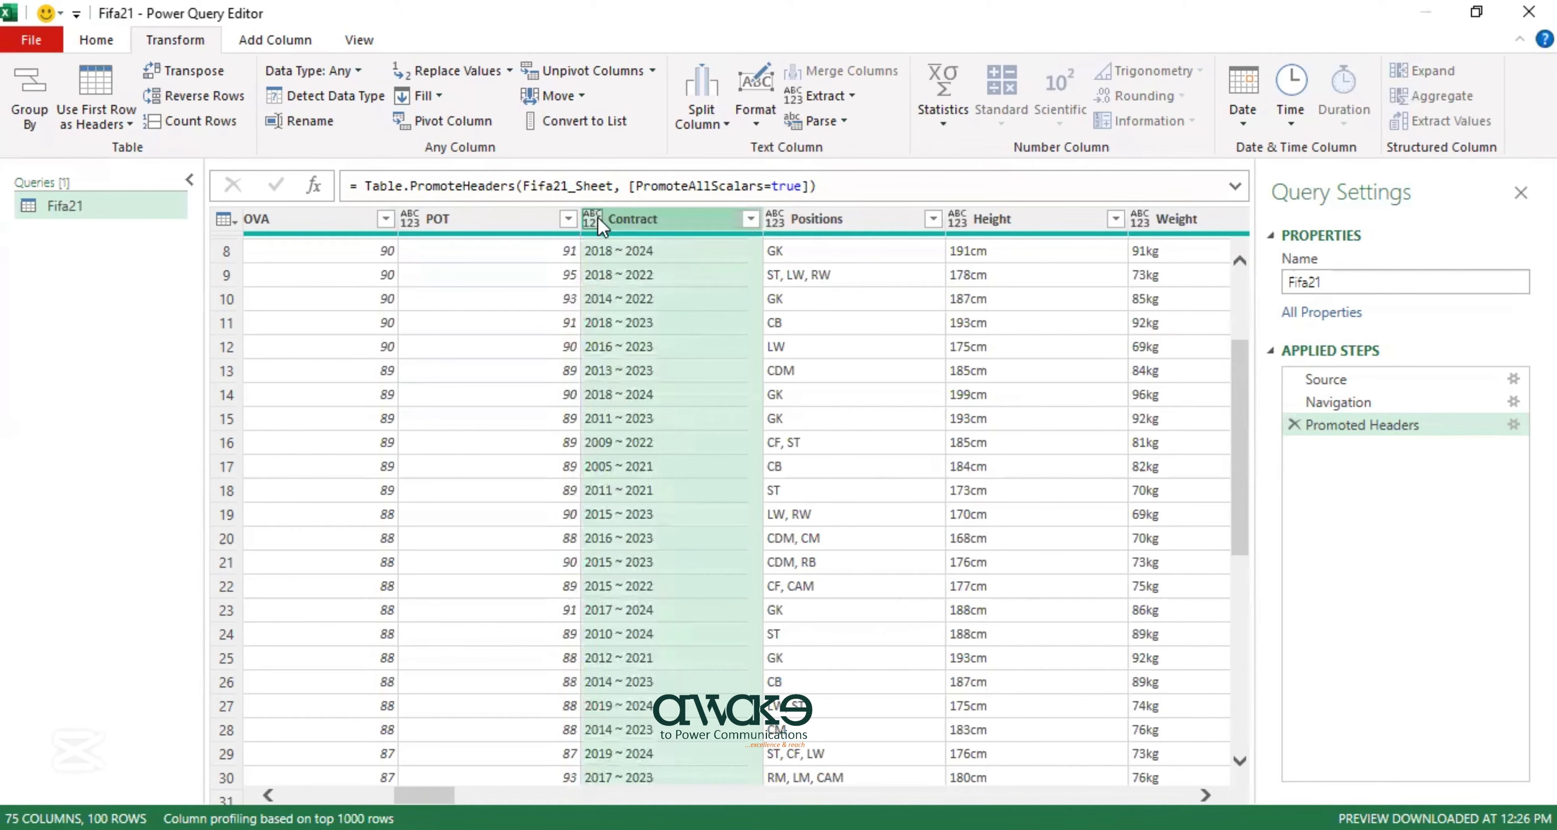
# Examine how the values in the Positions, Height and Weight columns are written.
pyautogui.hscroll(1, 649, 351)
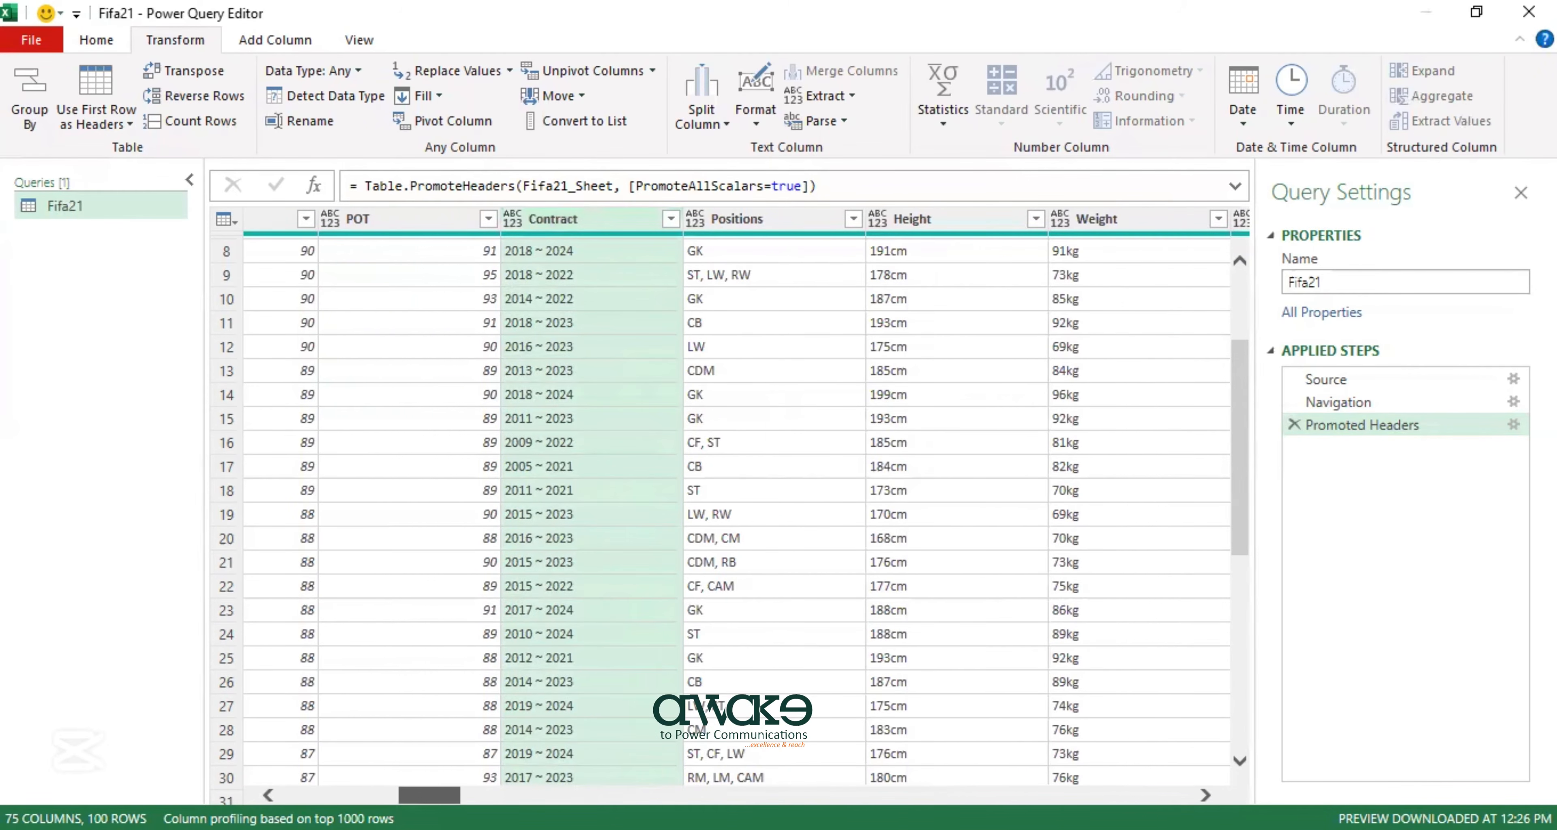
pyautogui.hscroll(3, 726, 507)
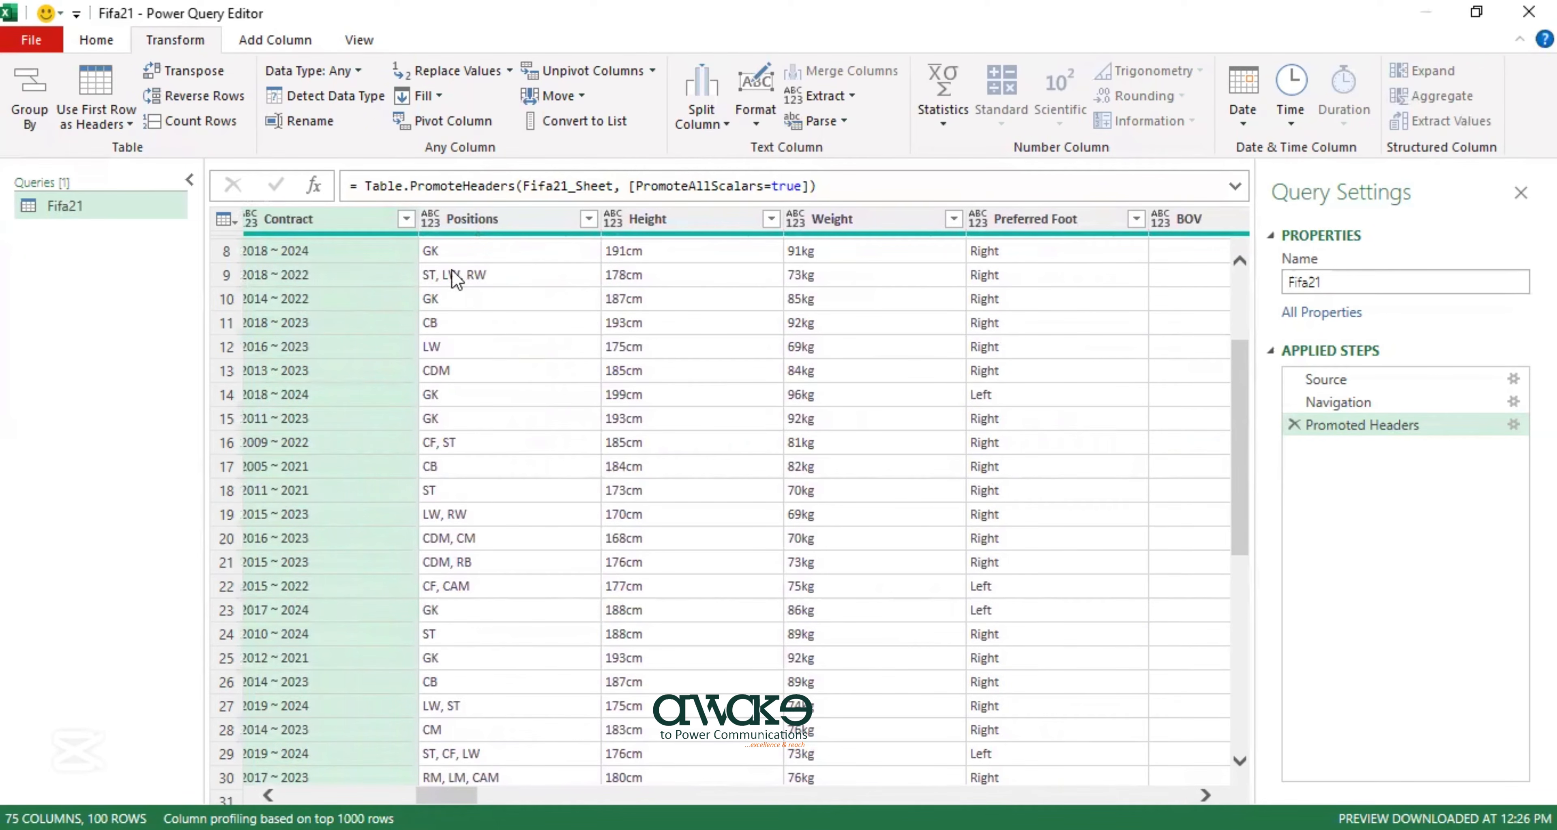
pyautogui.scroll(-2, 463, 601)
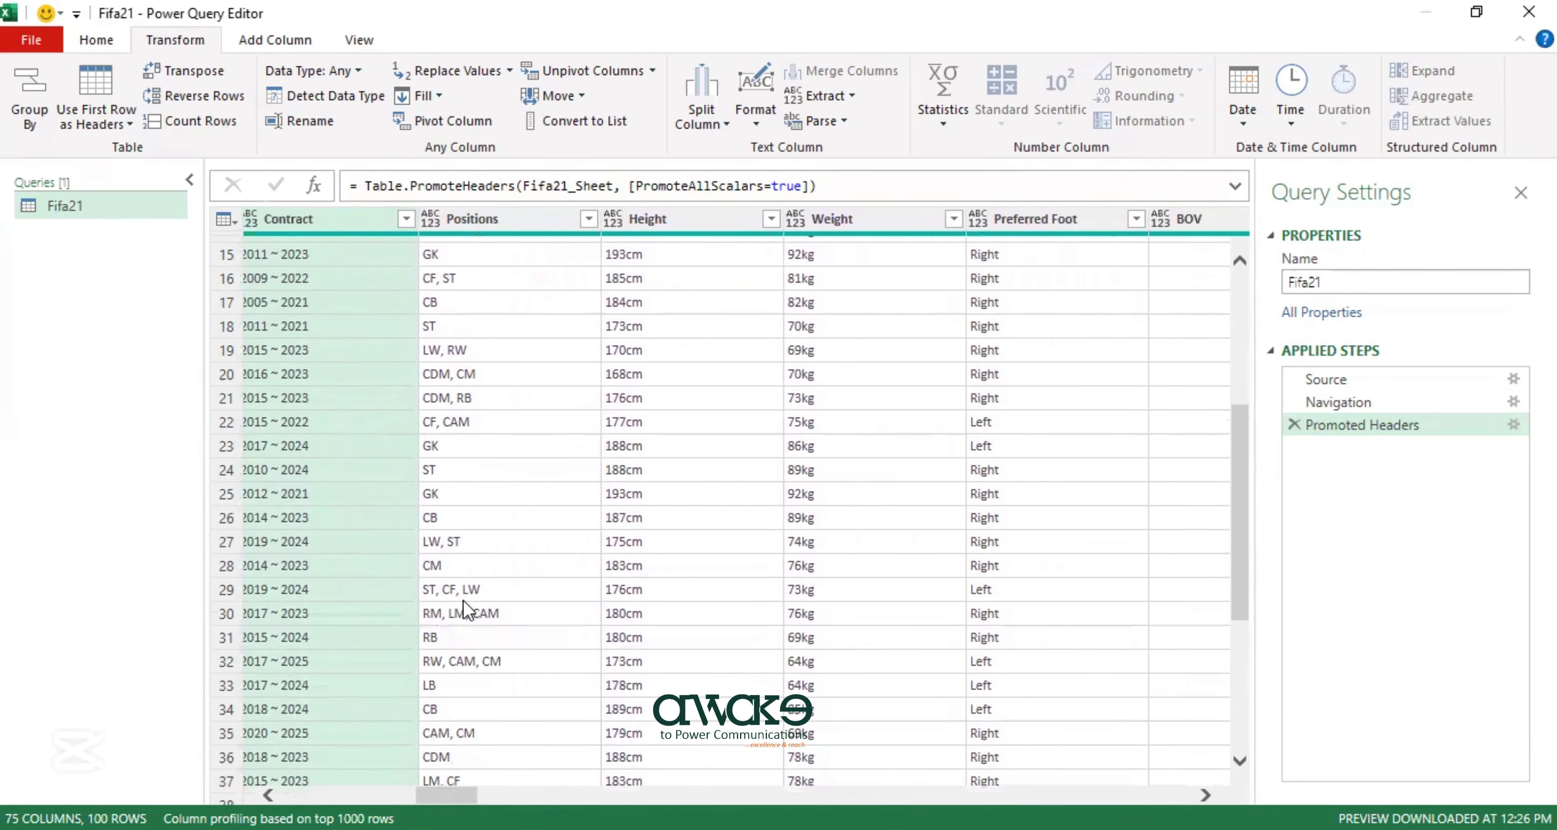
pyautogui.scroll(4, 464, 601)
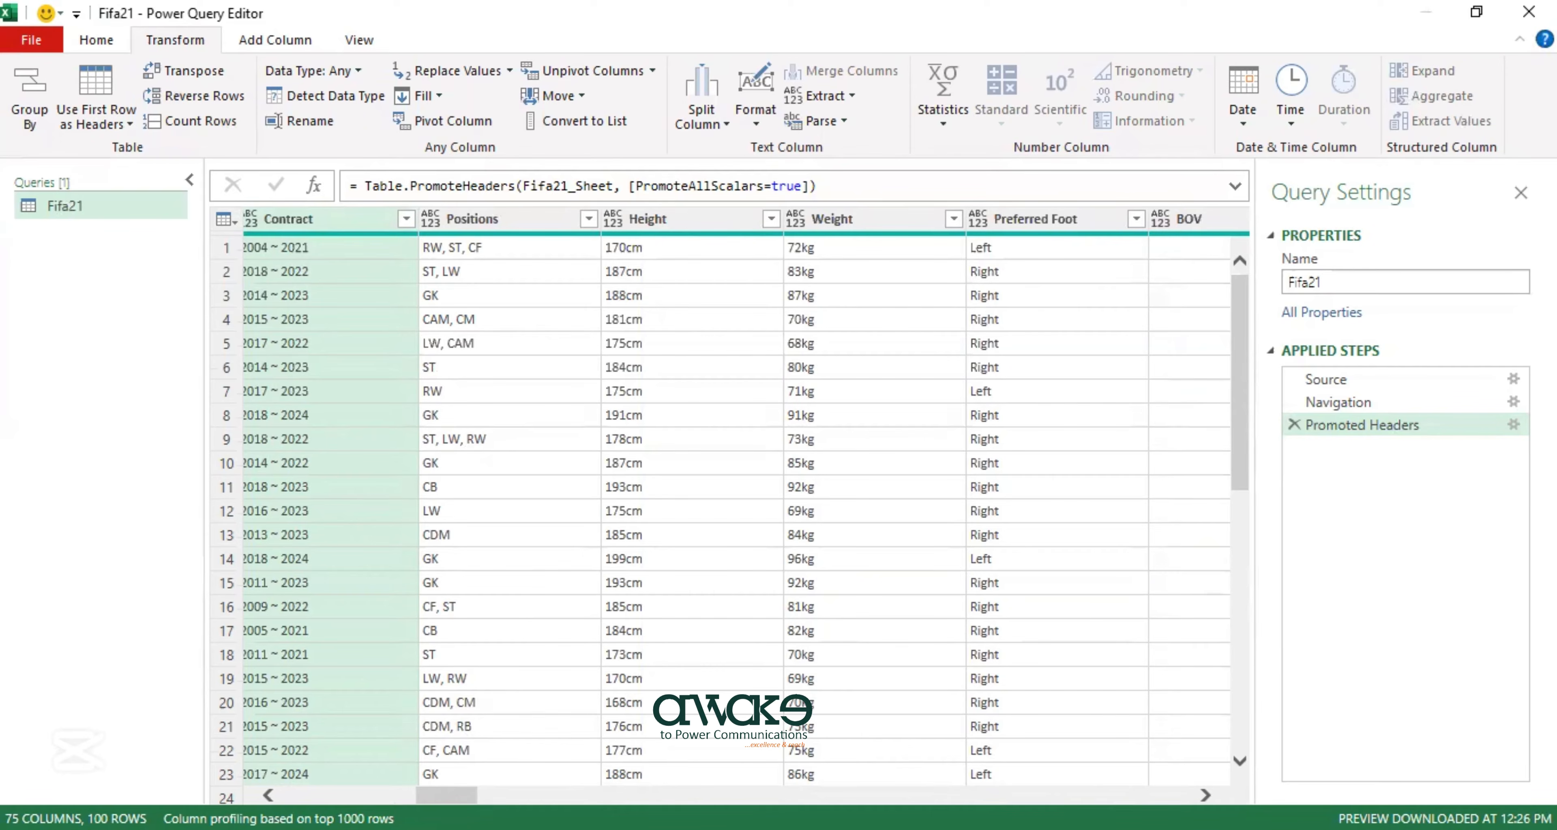
pyautogui.moveTo(447, 796); pyautogui.dragTo(459, 796)
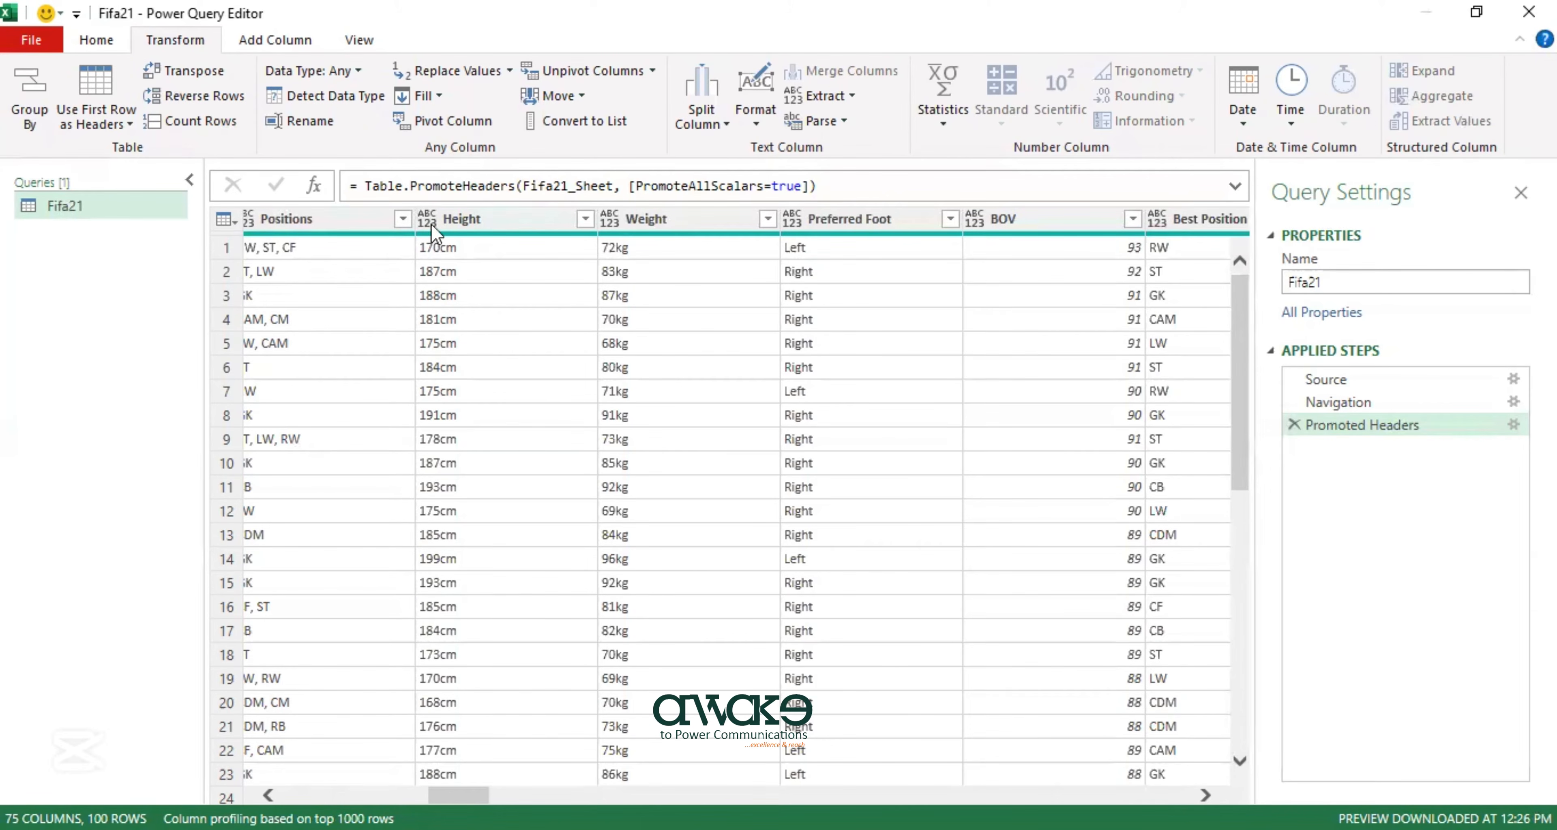
pyautogui.hscroll(3, 725, 507)
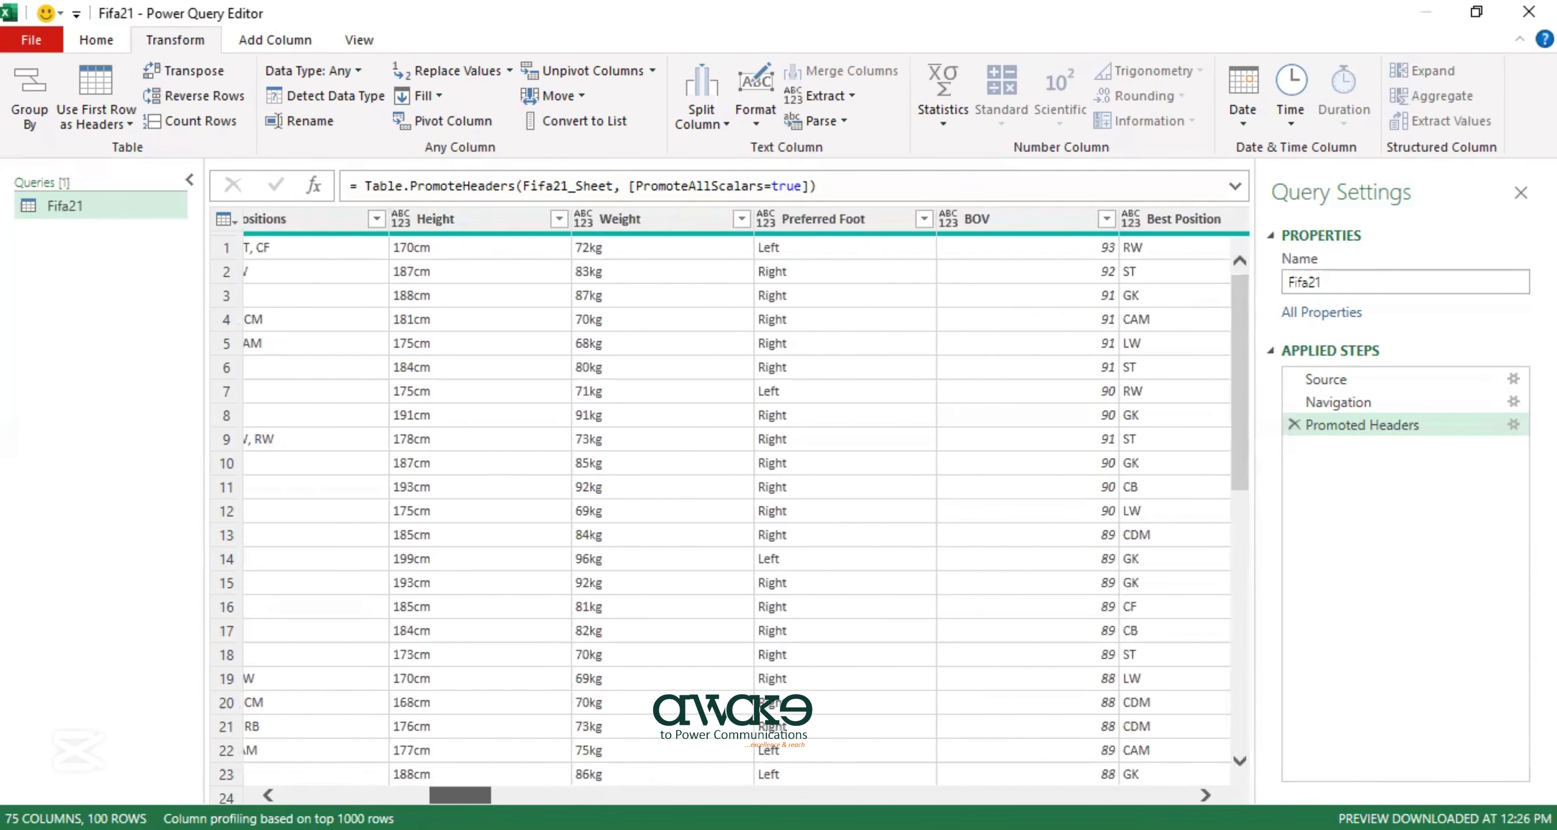
# Examine the Value, Wage and Release Clause columns and the W/F, SM and IR rating columns for stray characters.
pyautogui.moveTo(468, 795); pyautogui.dragTo(532, 795)
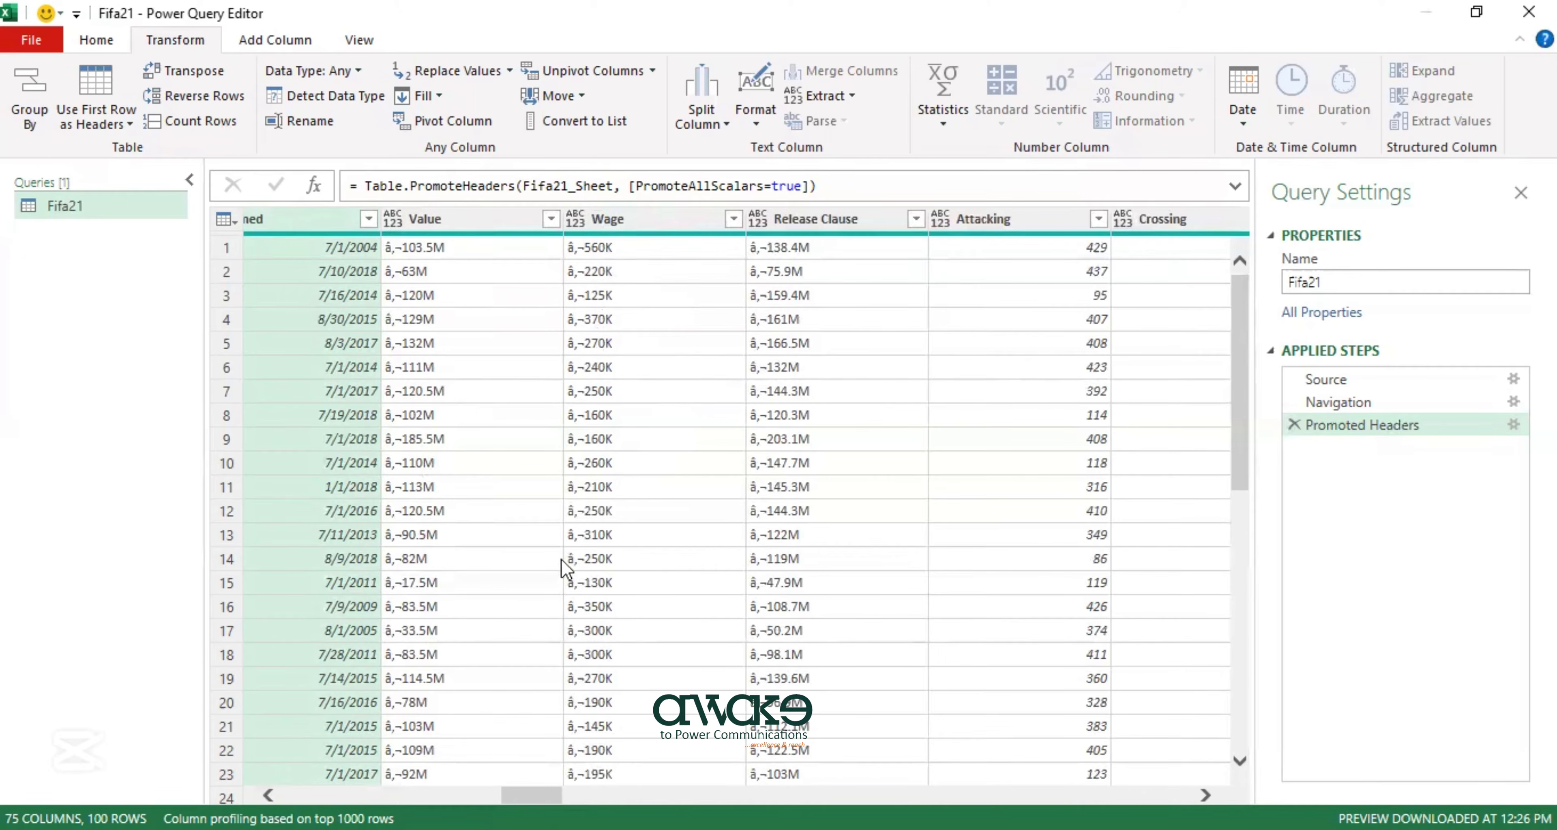
pyautogui.moveTo(564, 796); pyautogui.dragTo(1065, 796)
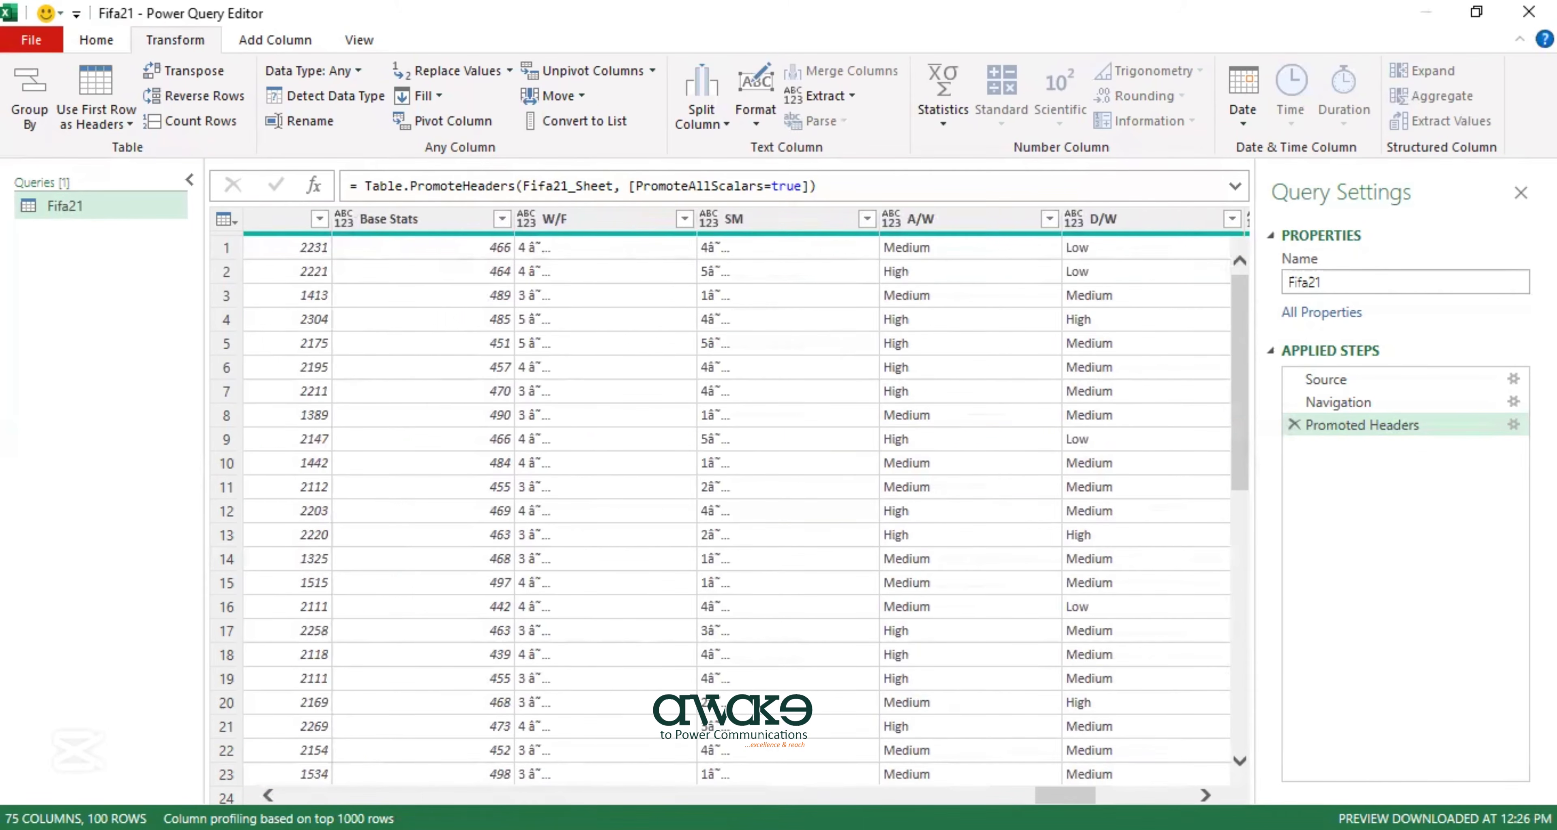
pyautogui.click(555, 213)
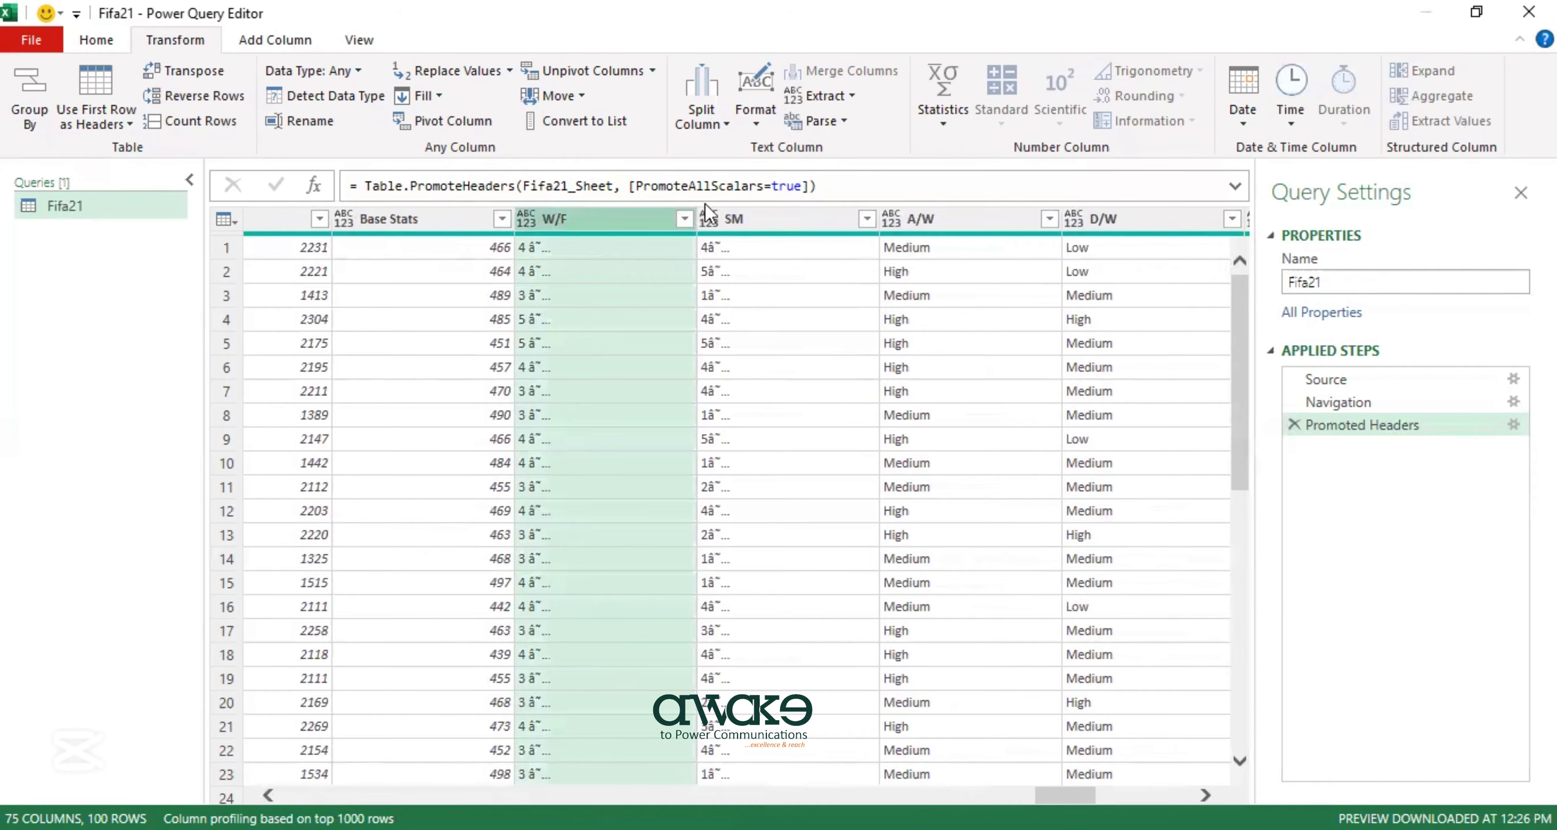
pyautogui.click(706, 214)
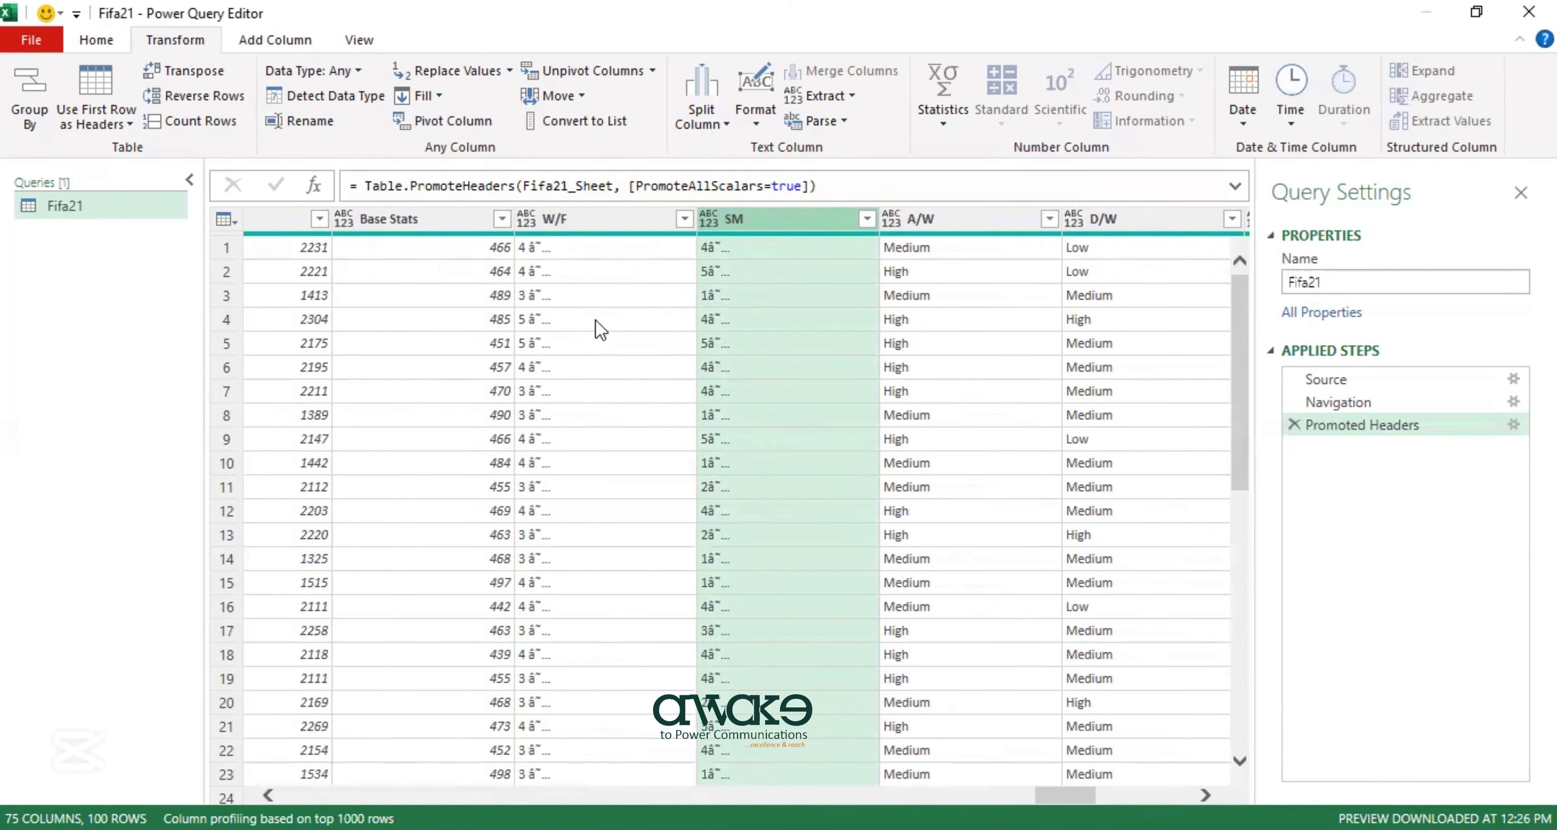
pyautogui.hscroll(3, 597, 330)
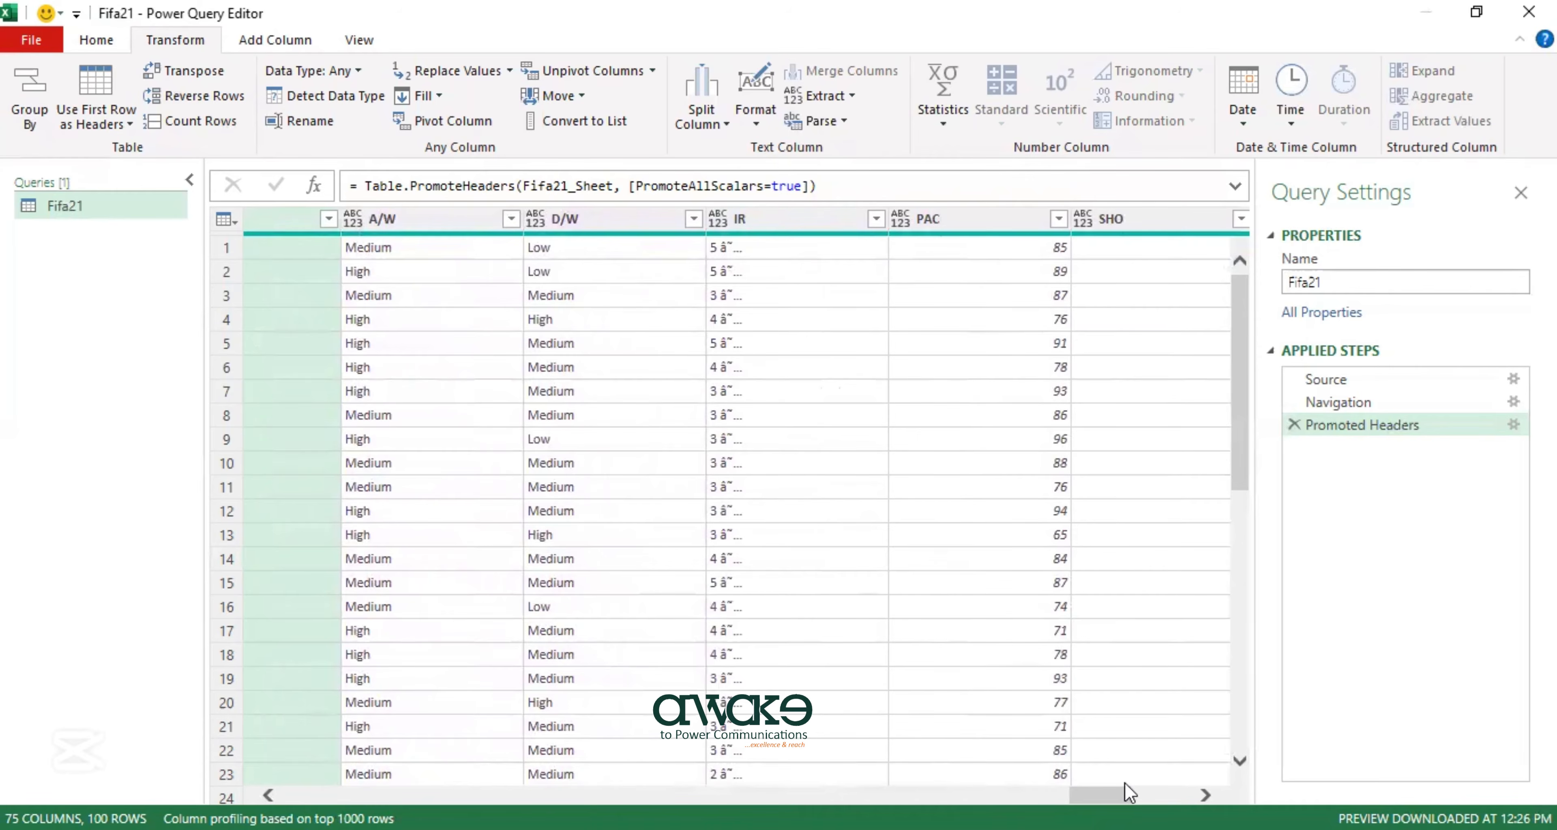
pyautogui.moveTo(1119, 793); pyautogui.dragTo(577, 611)
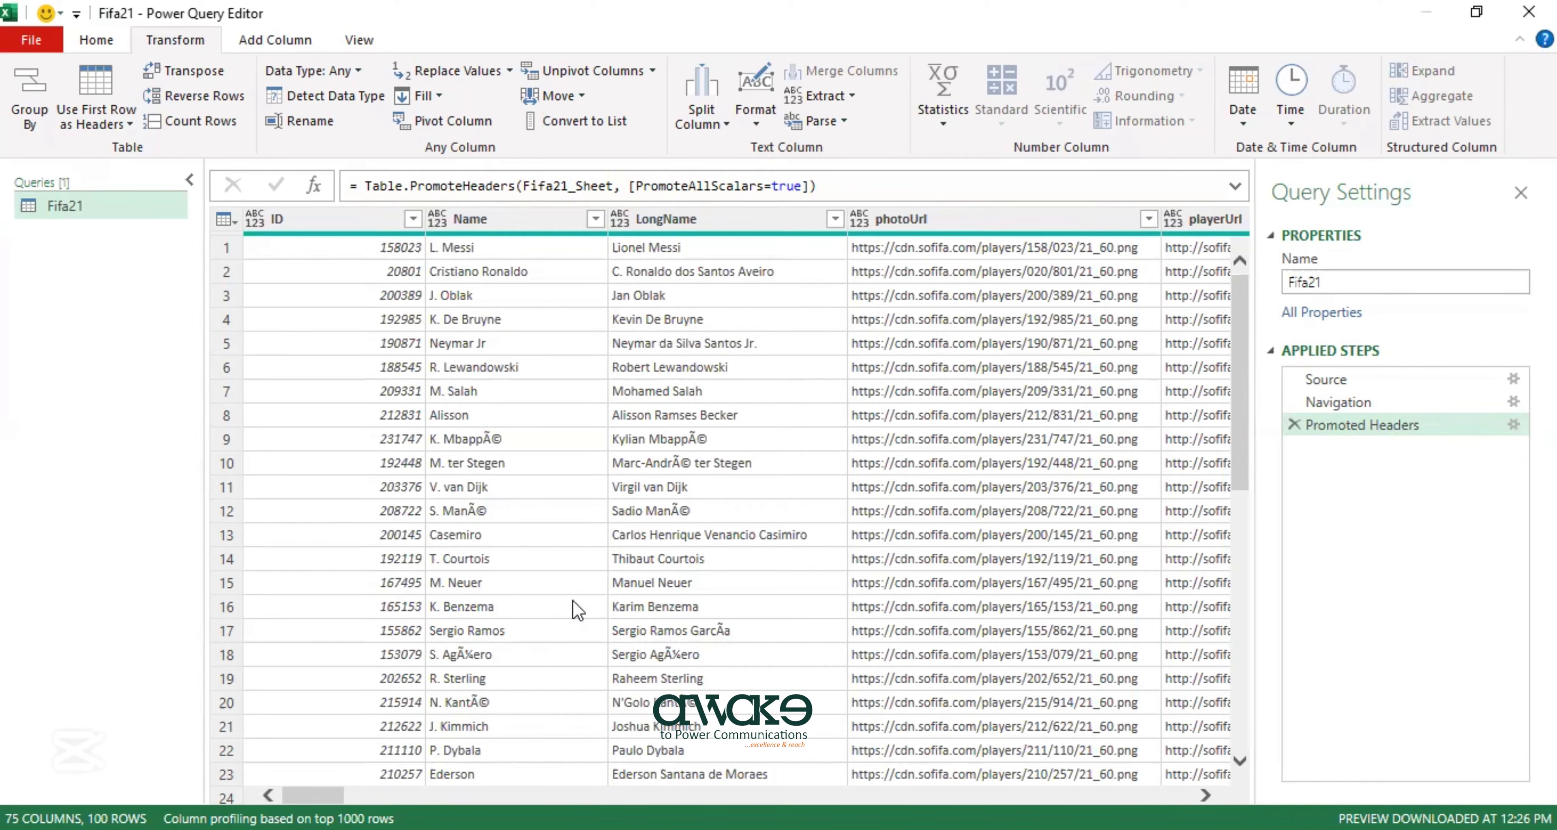
# Replace the letter M with nothing in the Value column.
pyautogui.hscroll(5, 577, 611)
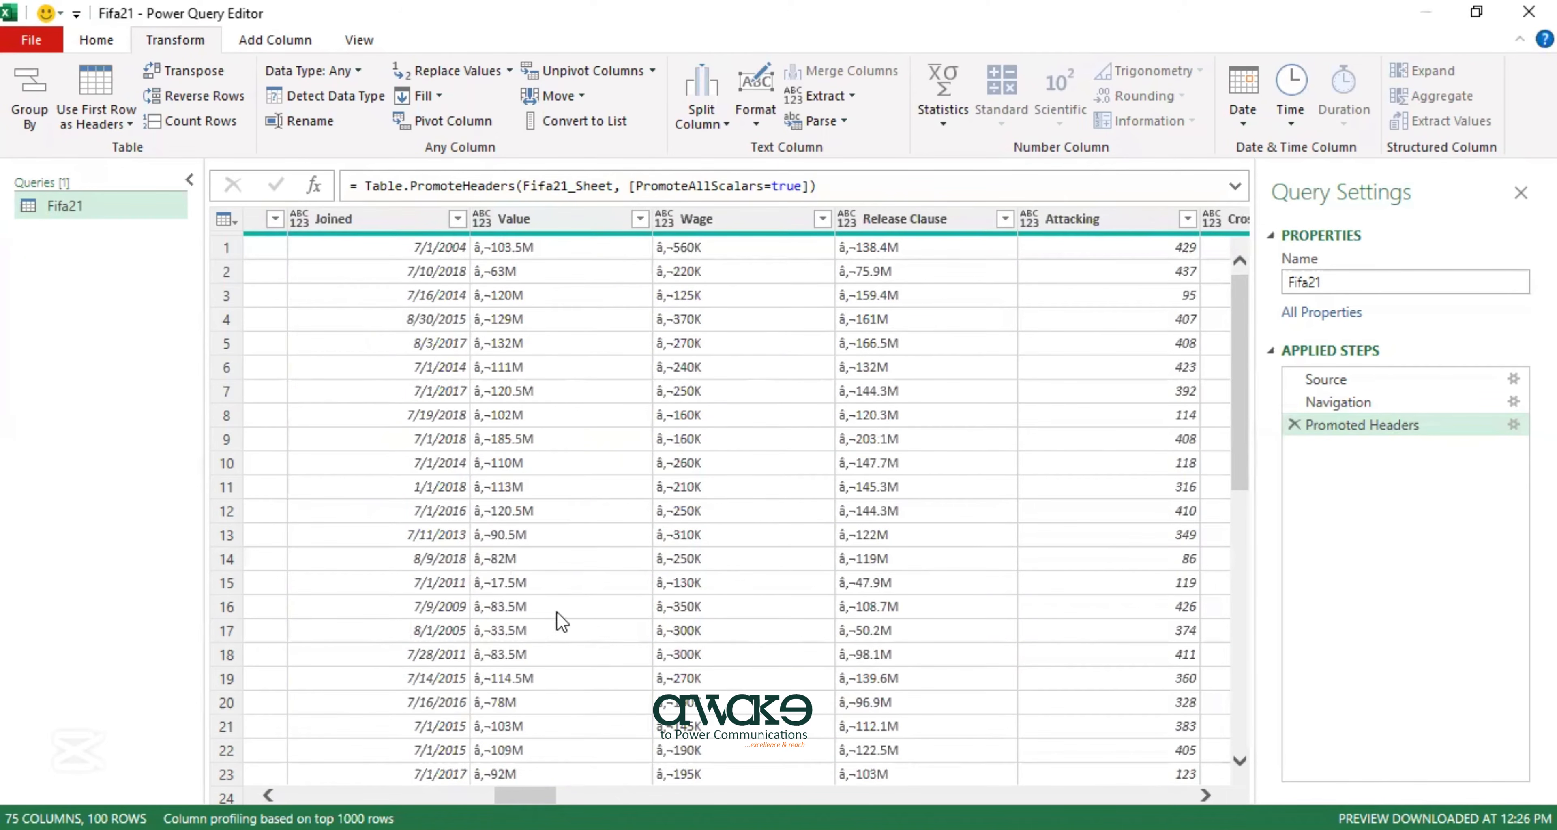
pyautogui.click(538, 225)
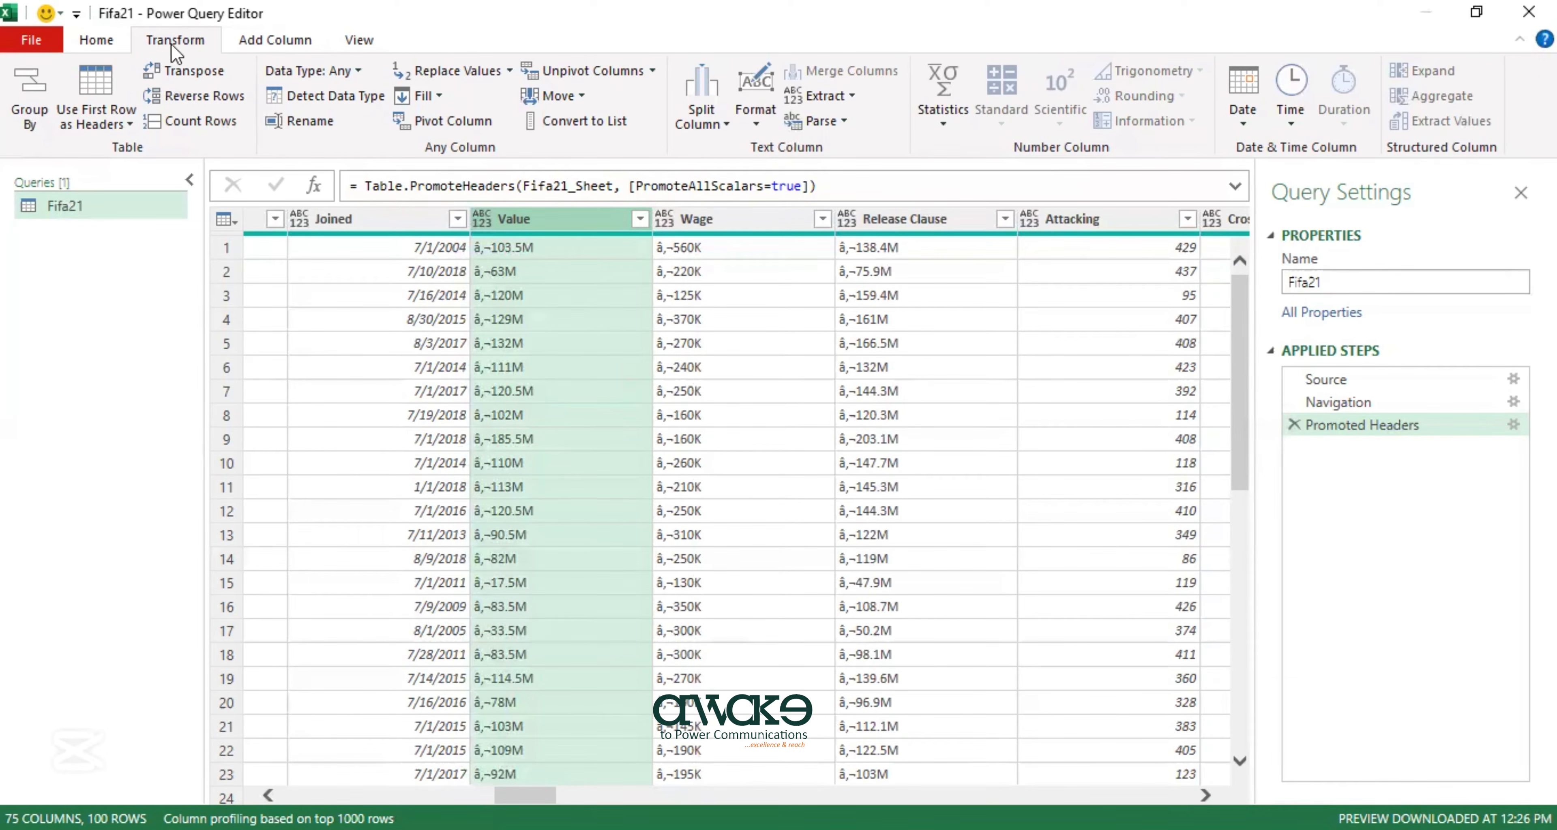
pyautogui.click(485, 73)
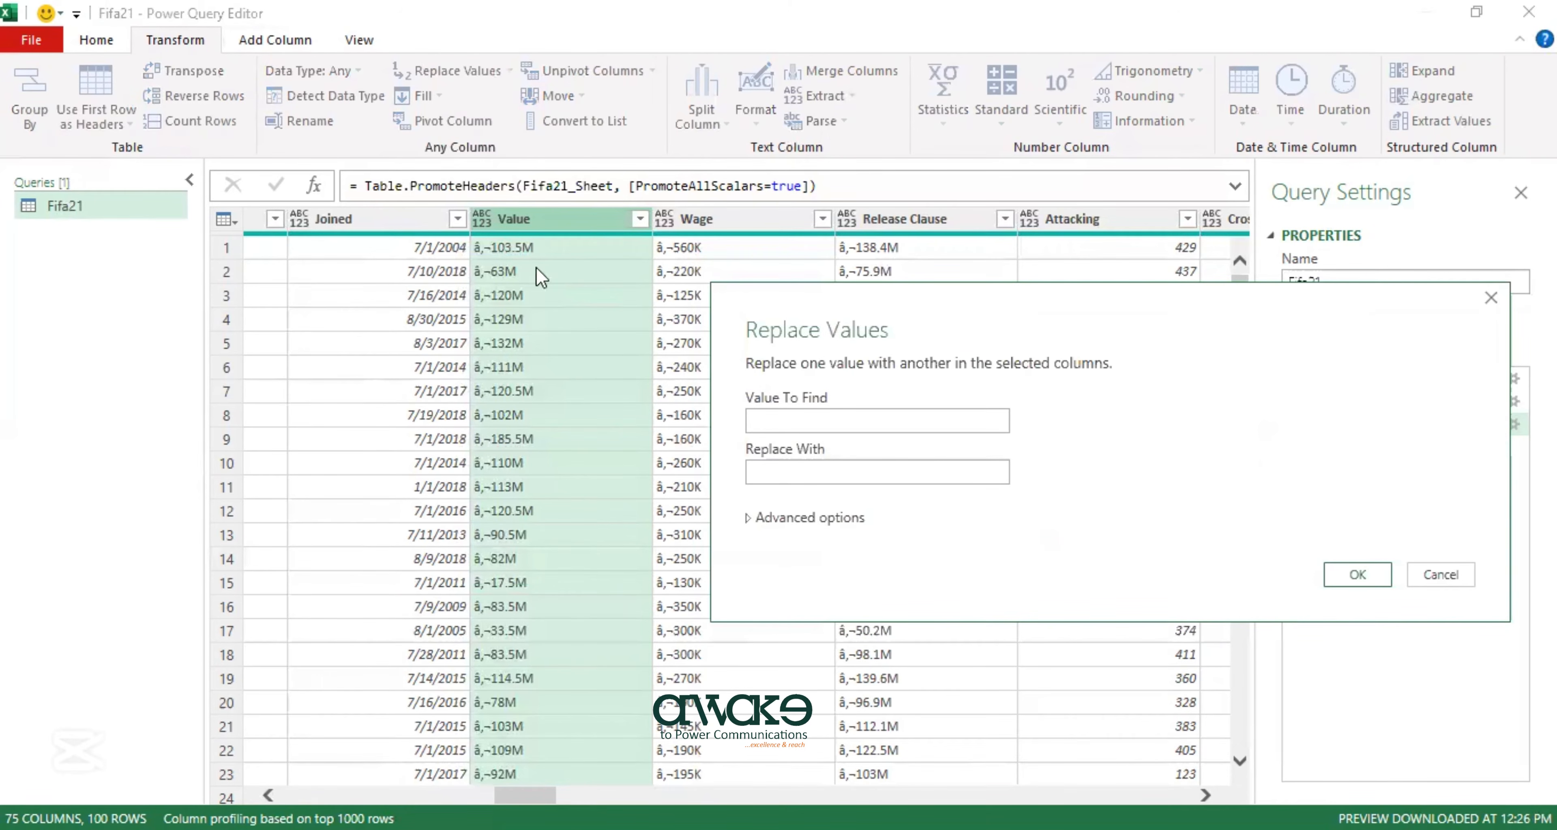
pyautogui.click(792, 422)
pyautogui.write('M')
pyautogui.click(1335, 575)
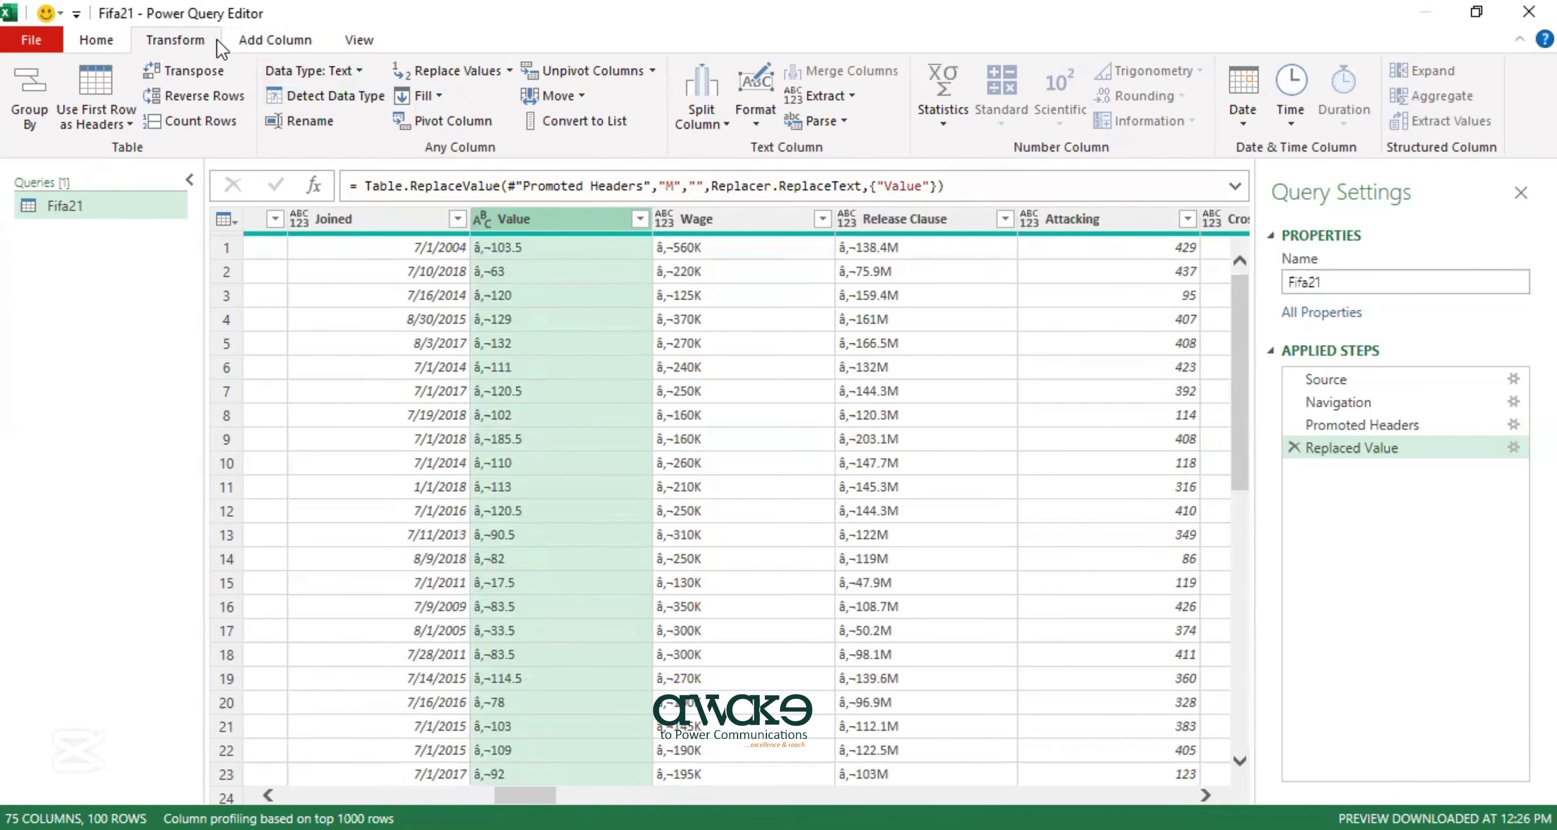
# Split the Value column by number of characters, 3 characters, once as far left as possible.
pyautogui.click(725, 124)
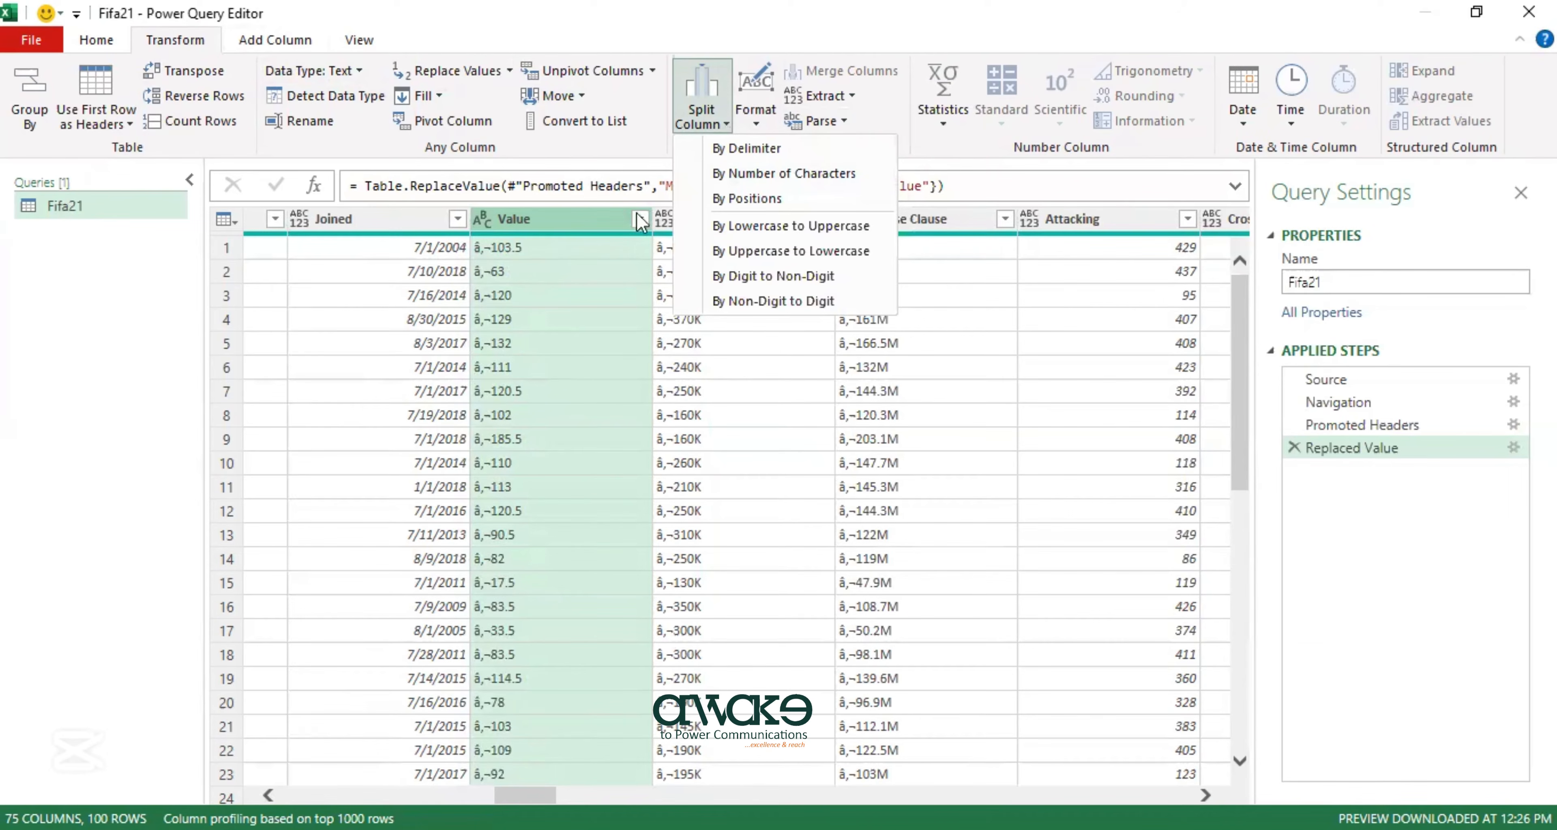
pyautogui.click(488, 258)
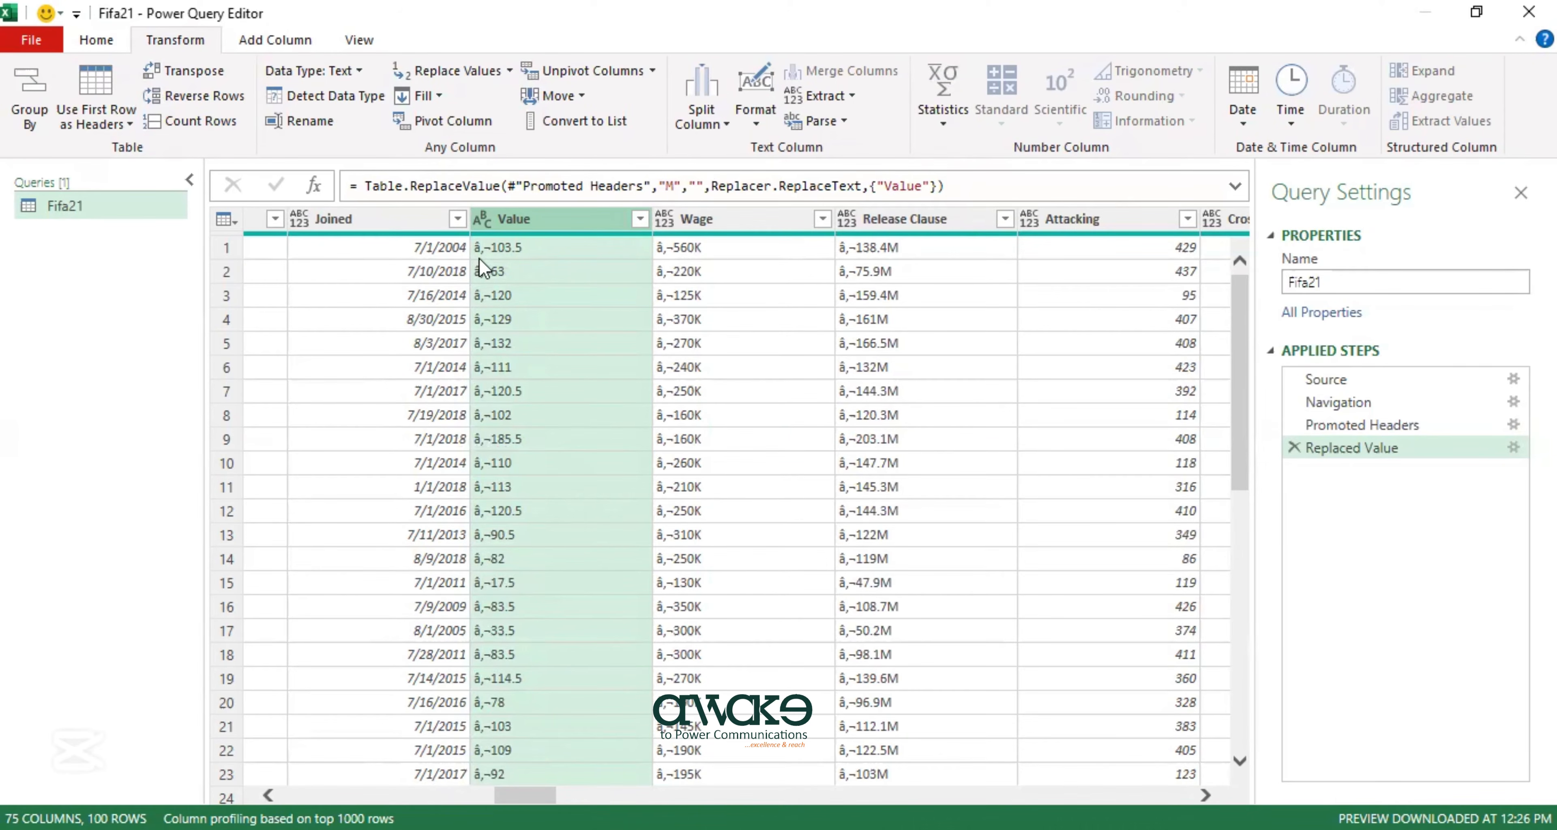
pyautogui.click(724, 126)
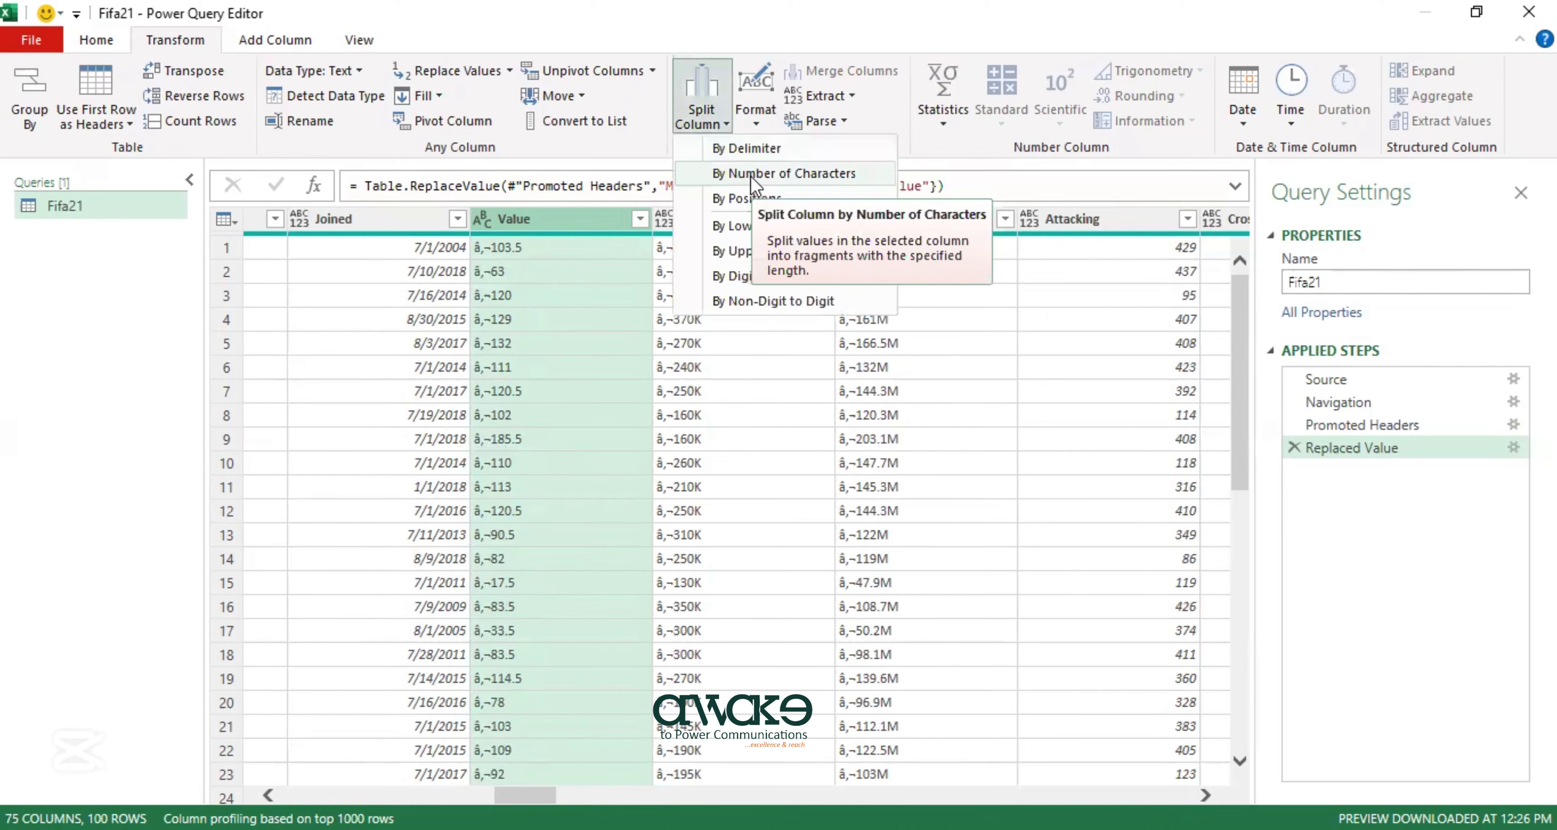
pyautogui.click(751, 176)
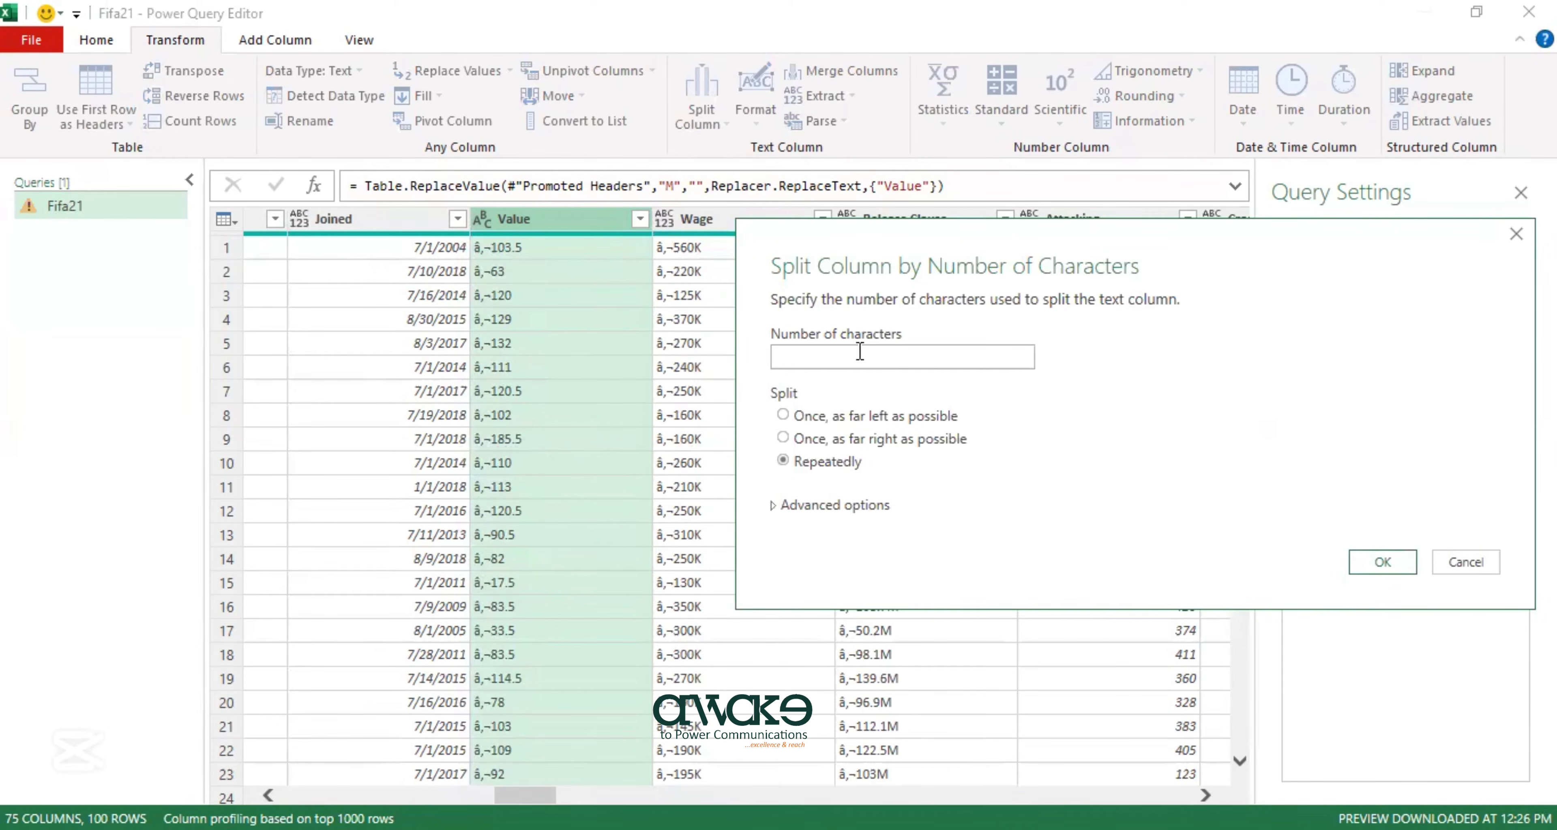
pyautogui.click(804, 354)
pyautogui.write('3')
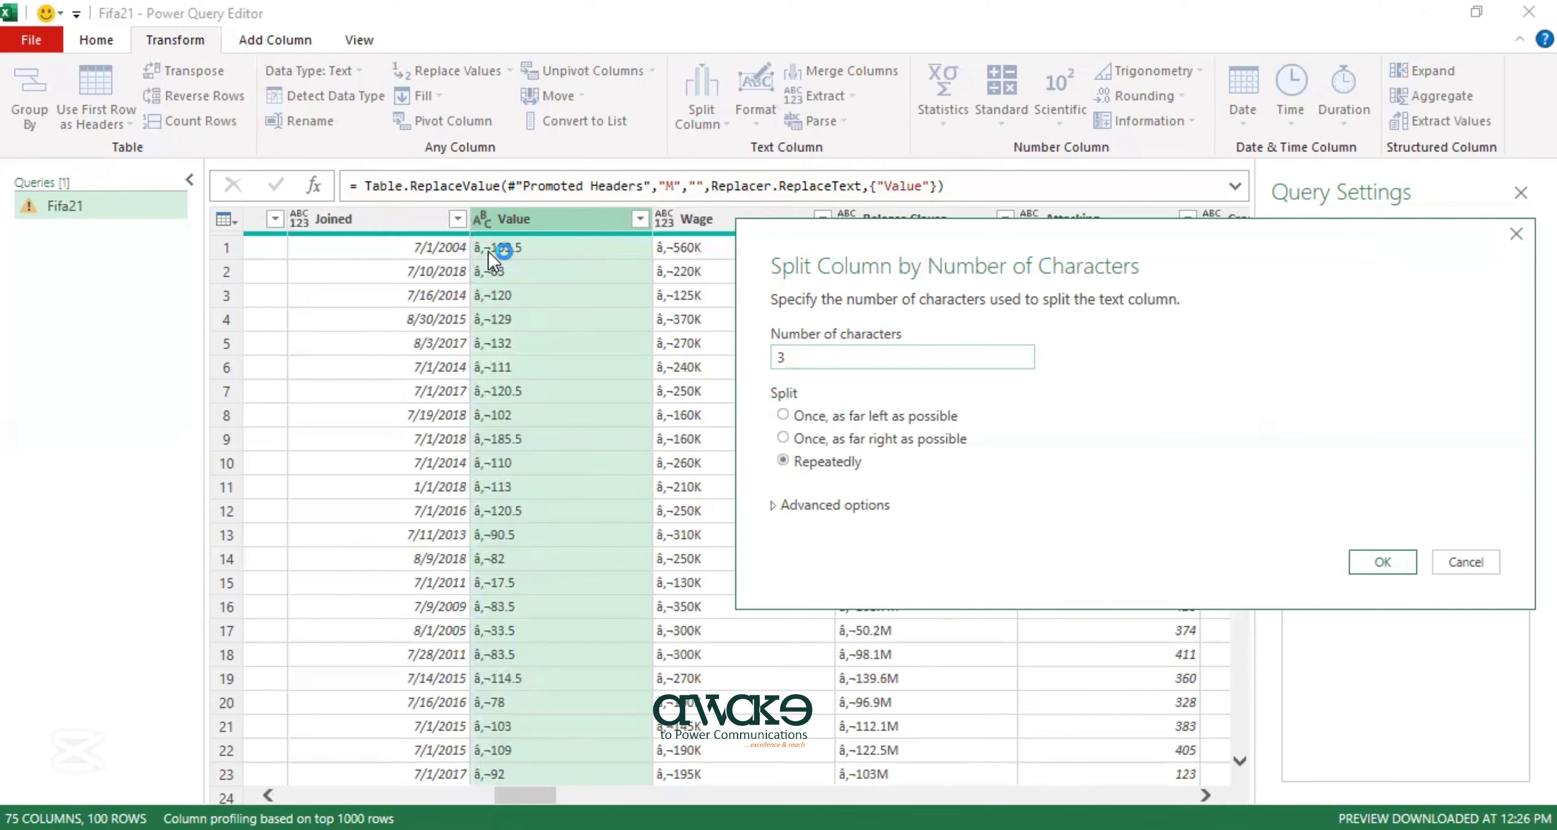
pyautogui.click(783, 415)
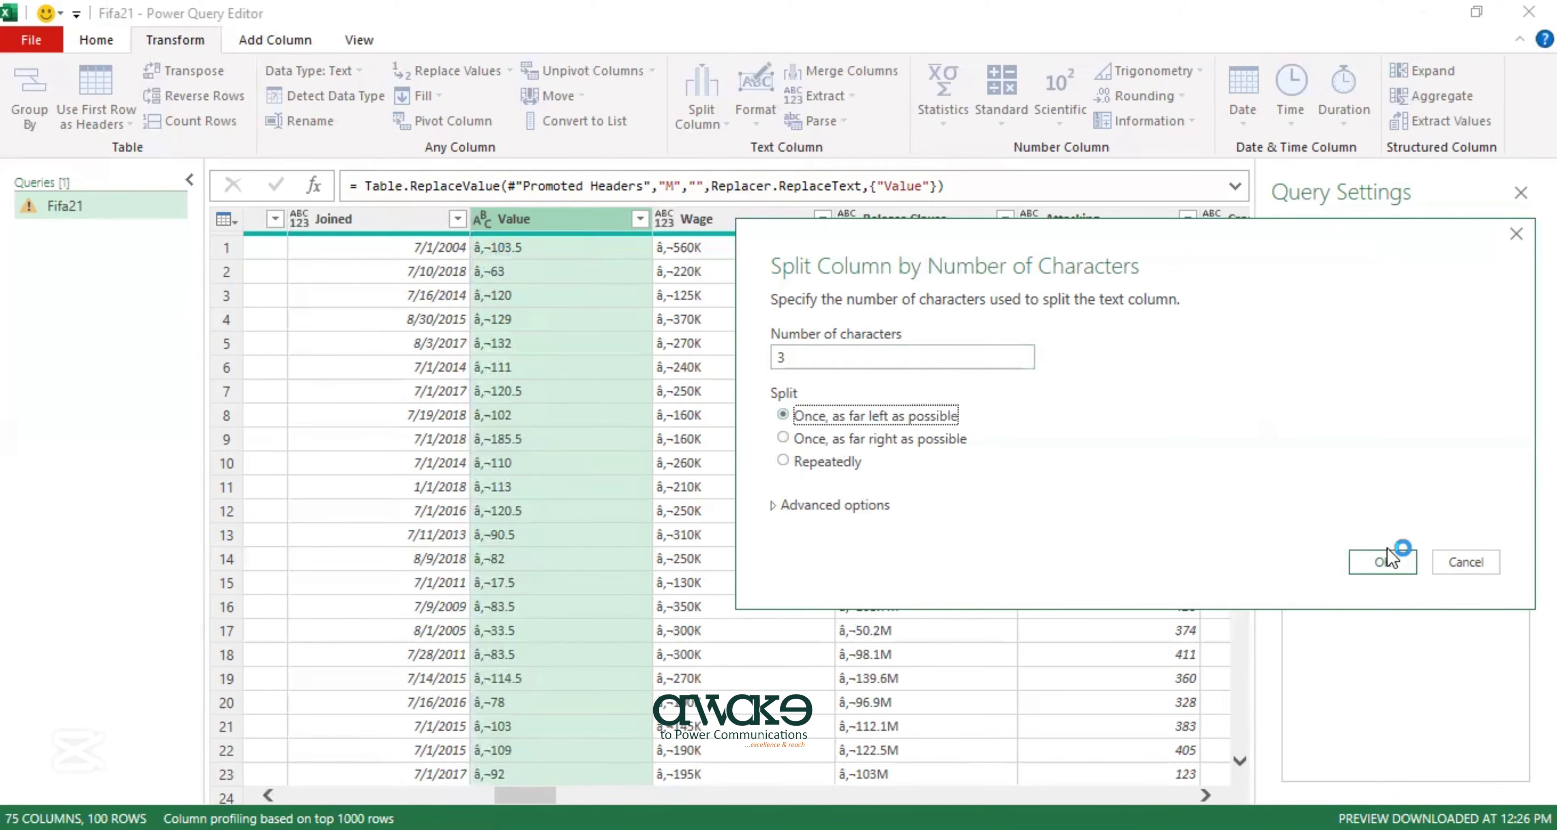
pyautogui.click(1386, 562)
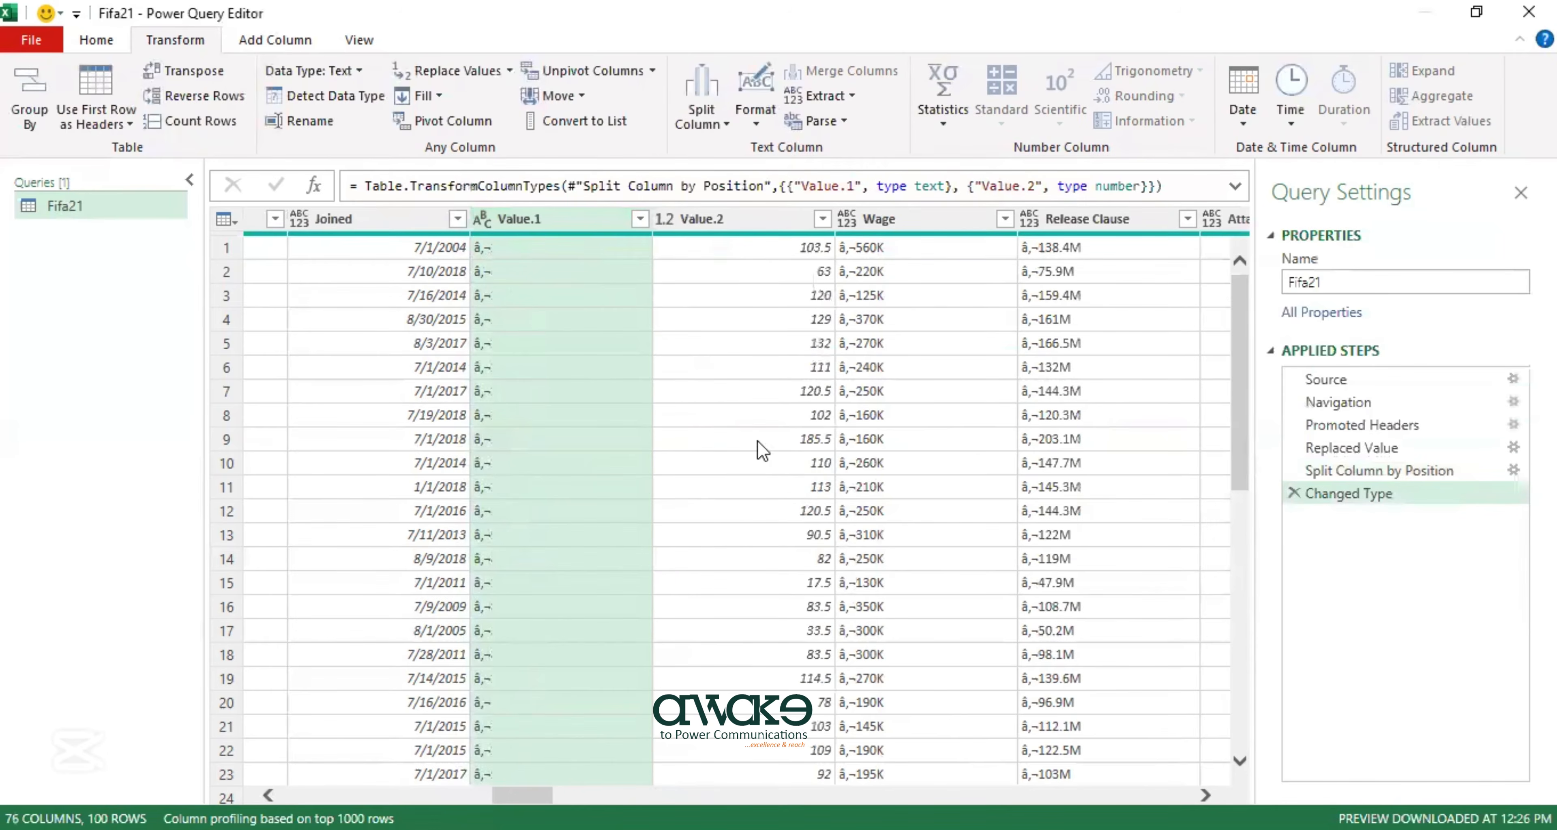
# Remove the Value.1 column that holds only the stray currency characters.
pyautogui.scroll(-2, 568, 491)
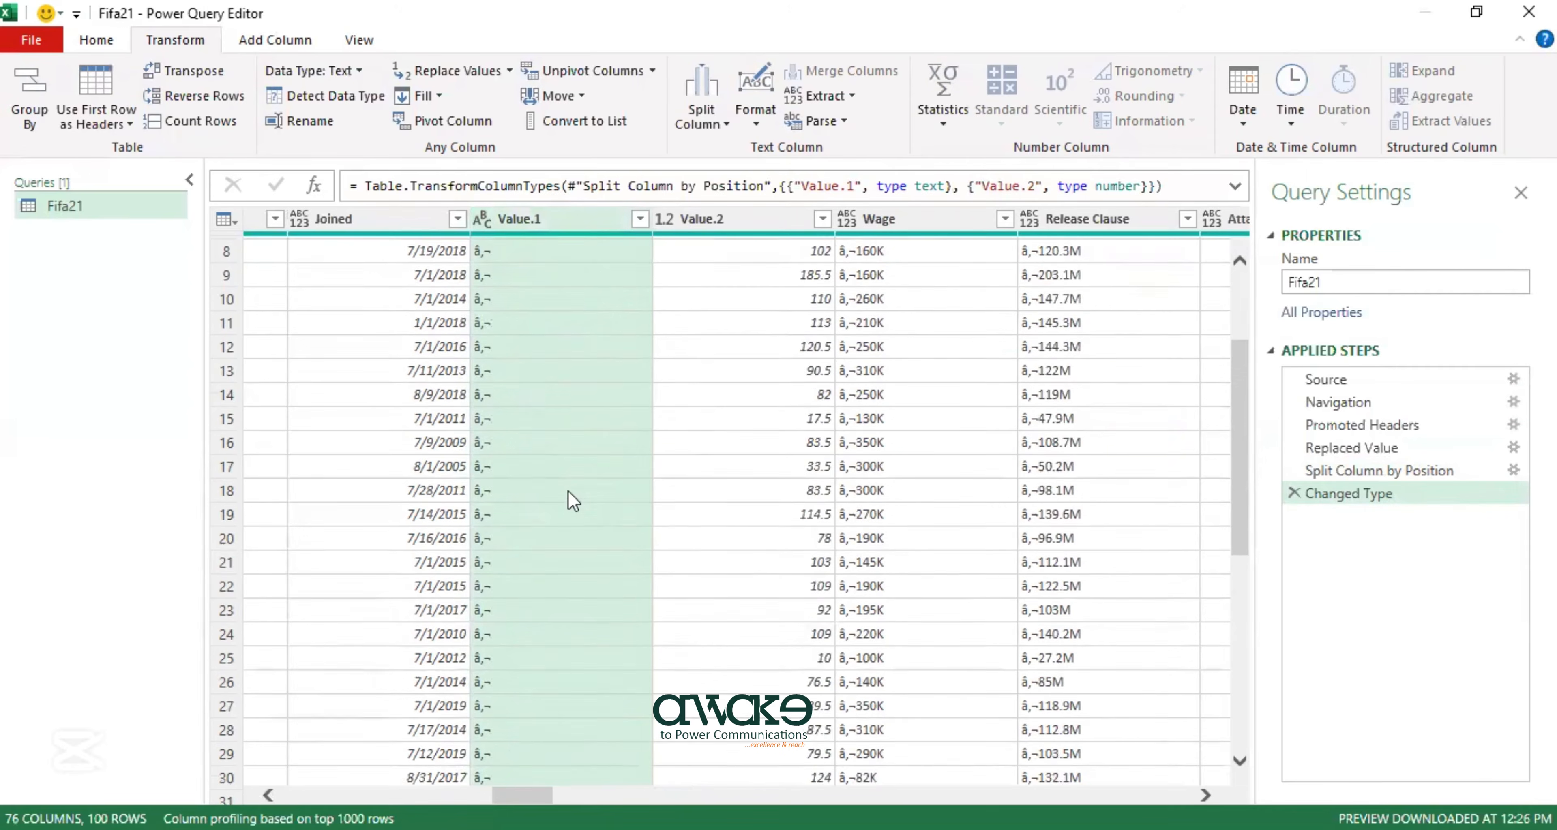
pyautogui.scroll(2, 568, 491)
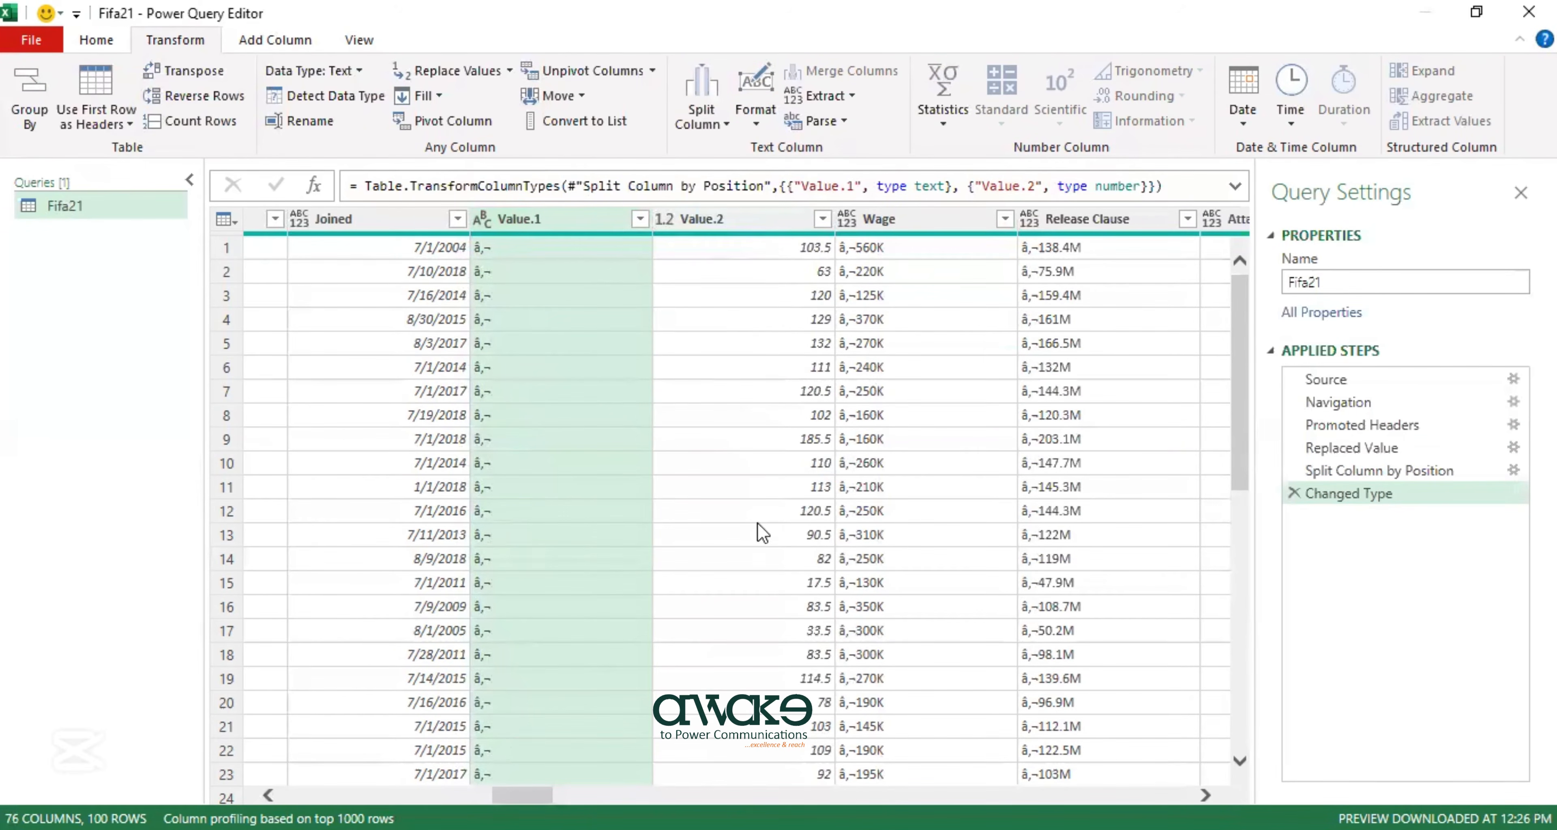
pyautogui.click(771, 277)
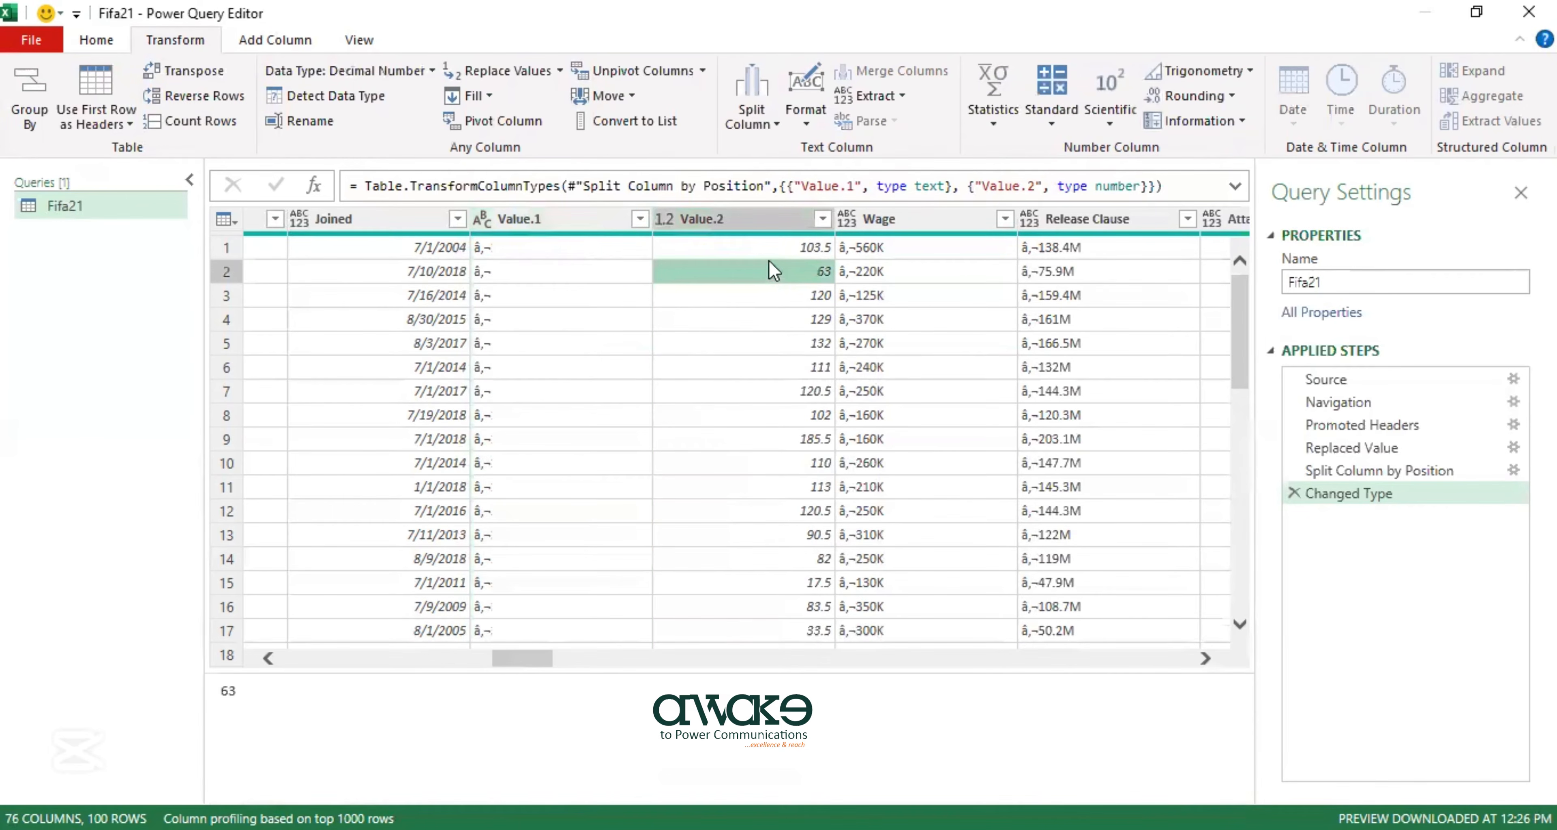
pyautogui.click(769, 218)
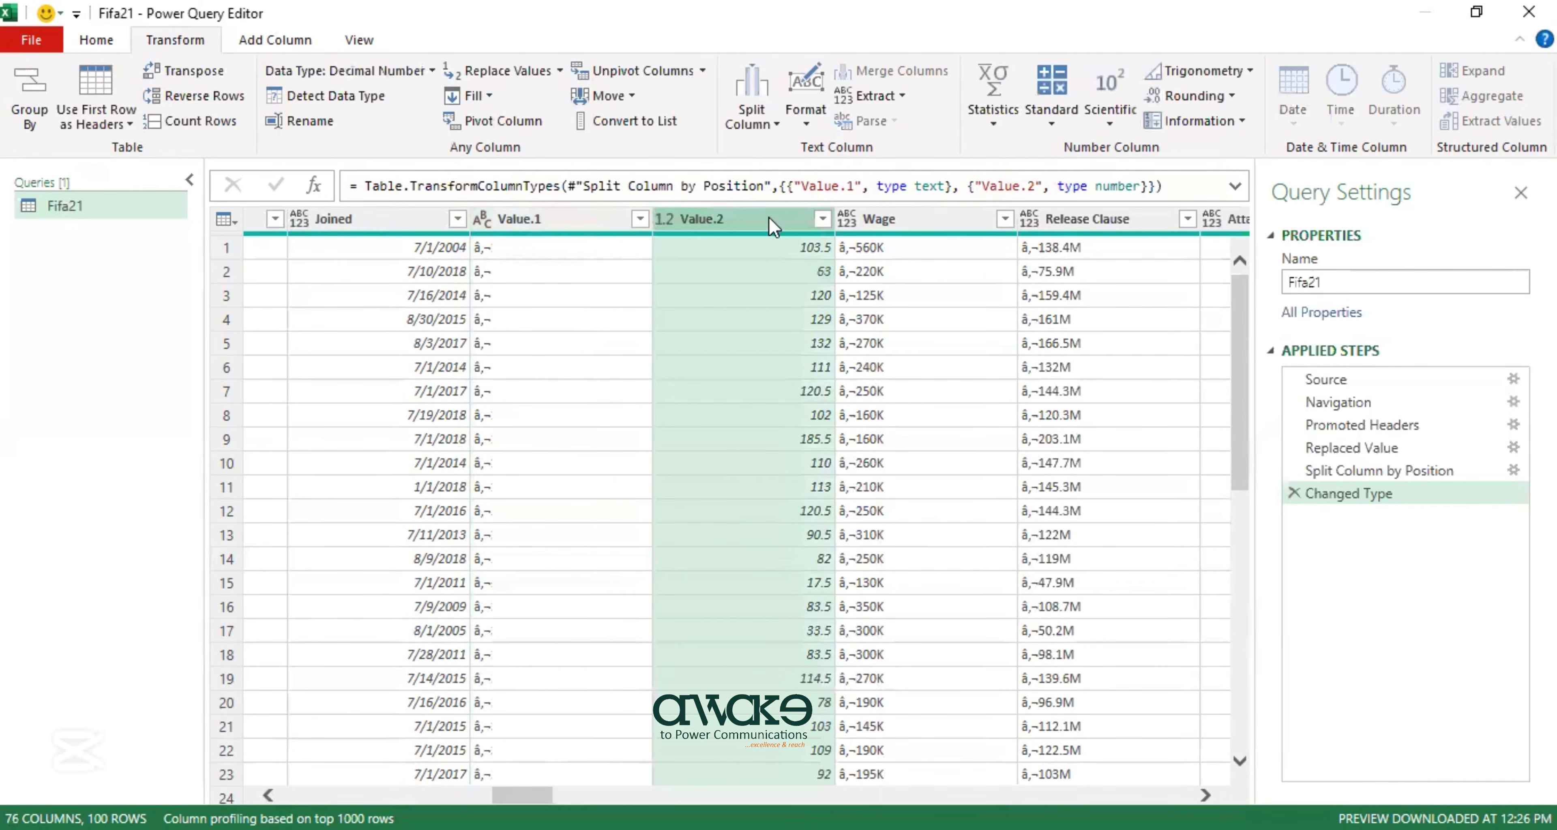
pyautogui.click(565, 221)
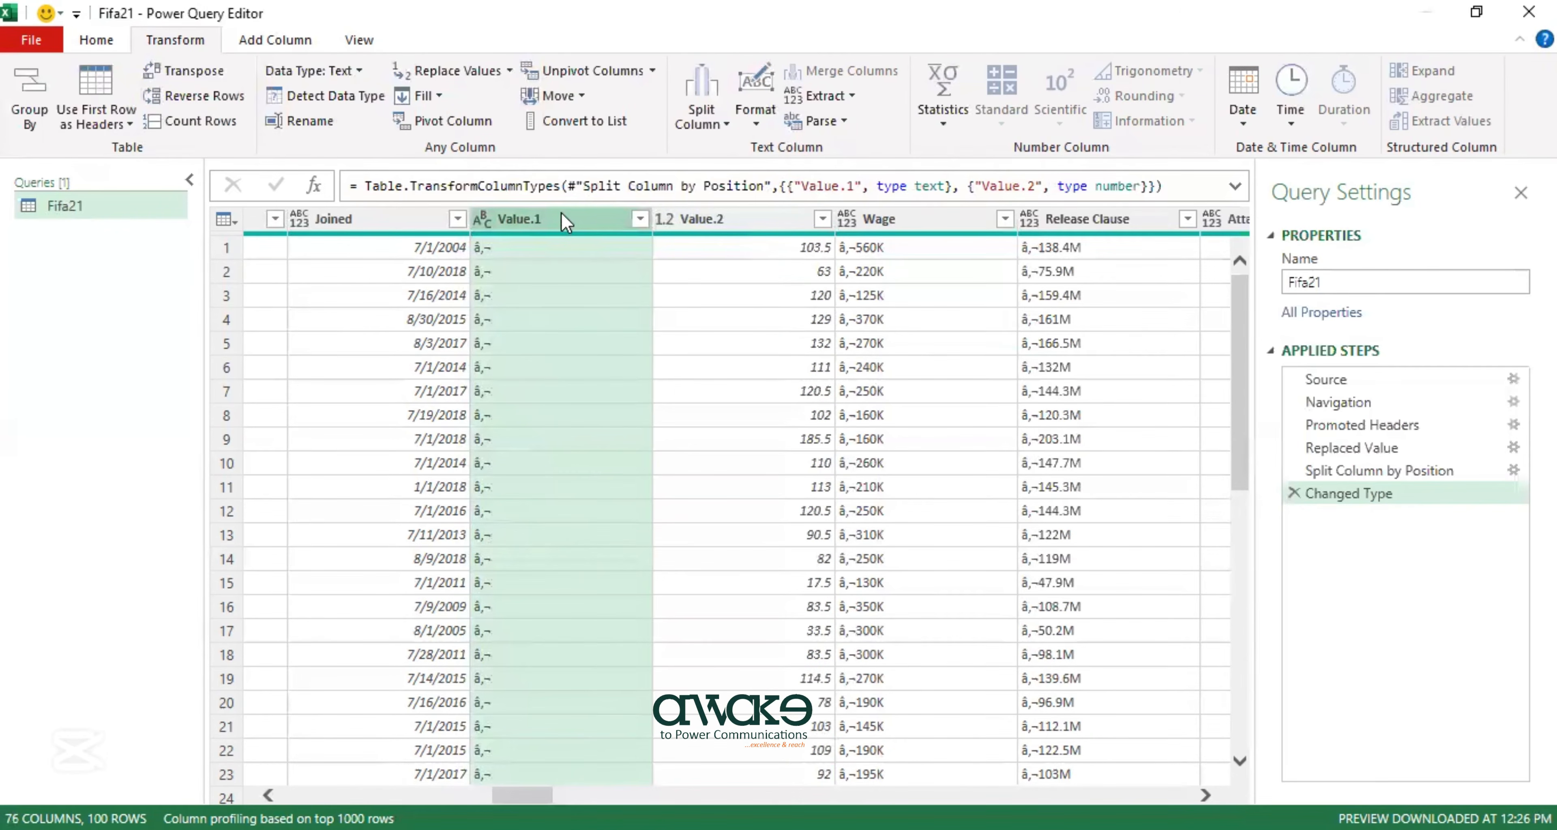
pyautogui.rightClick(536, 226)
pyautogui.click(544, 164)
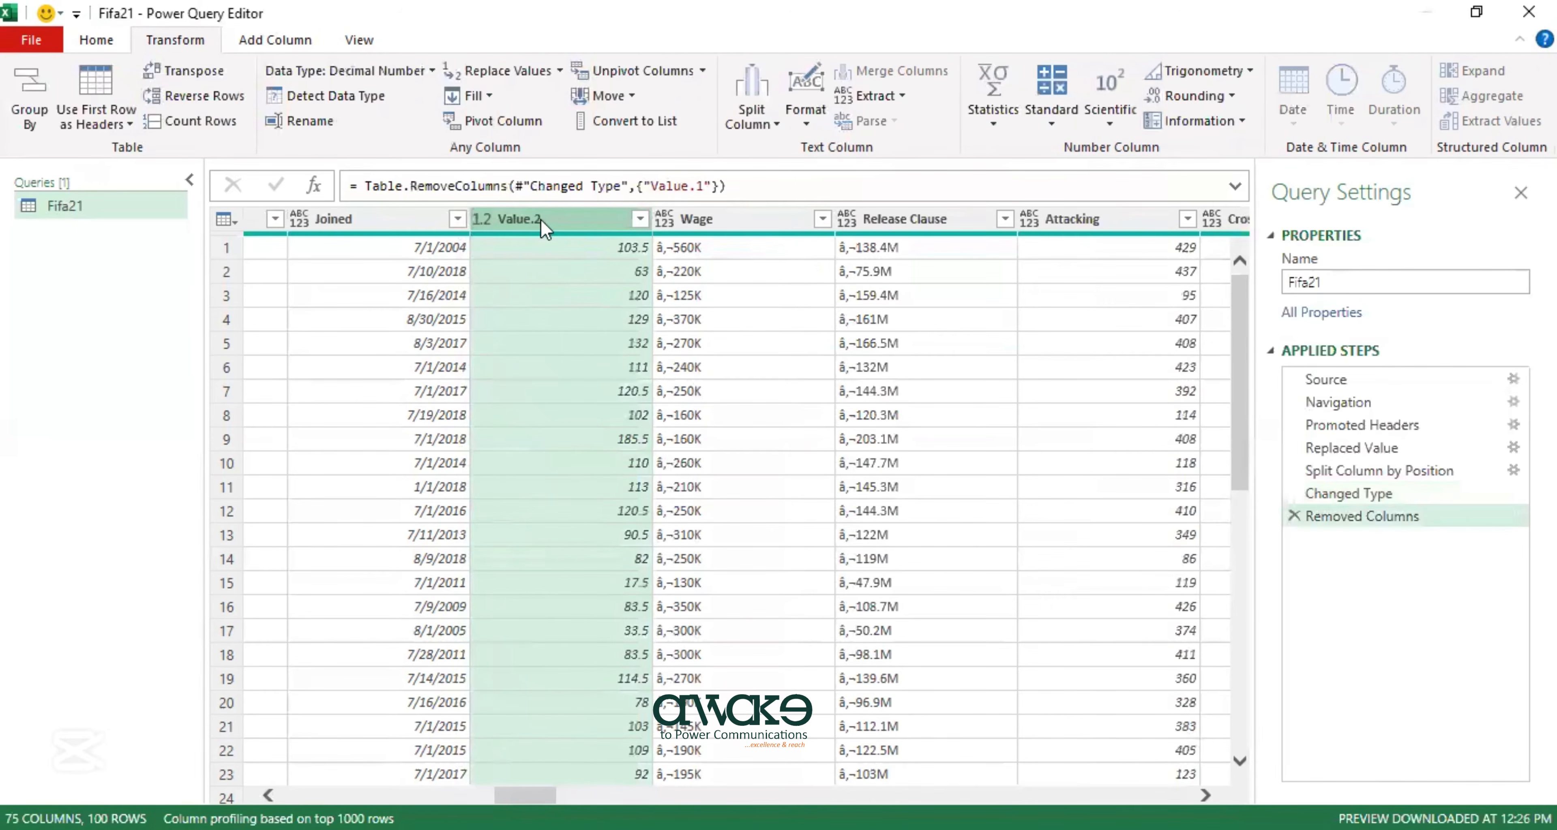
# Rename the Value.2 column as Value.
pyautogui.doubleClick(541, 219)
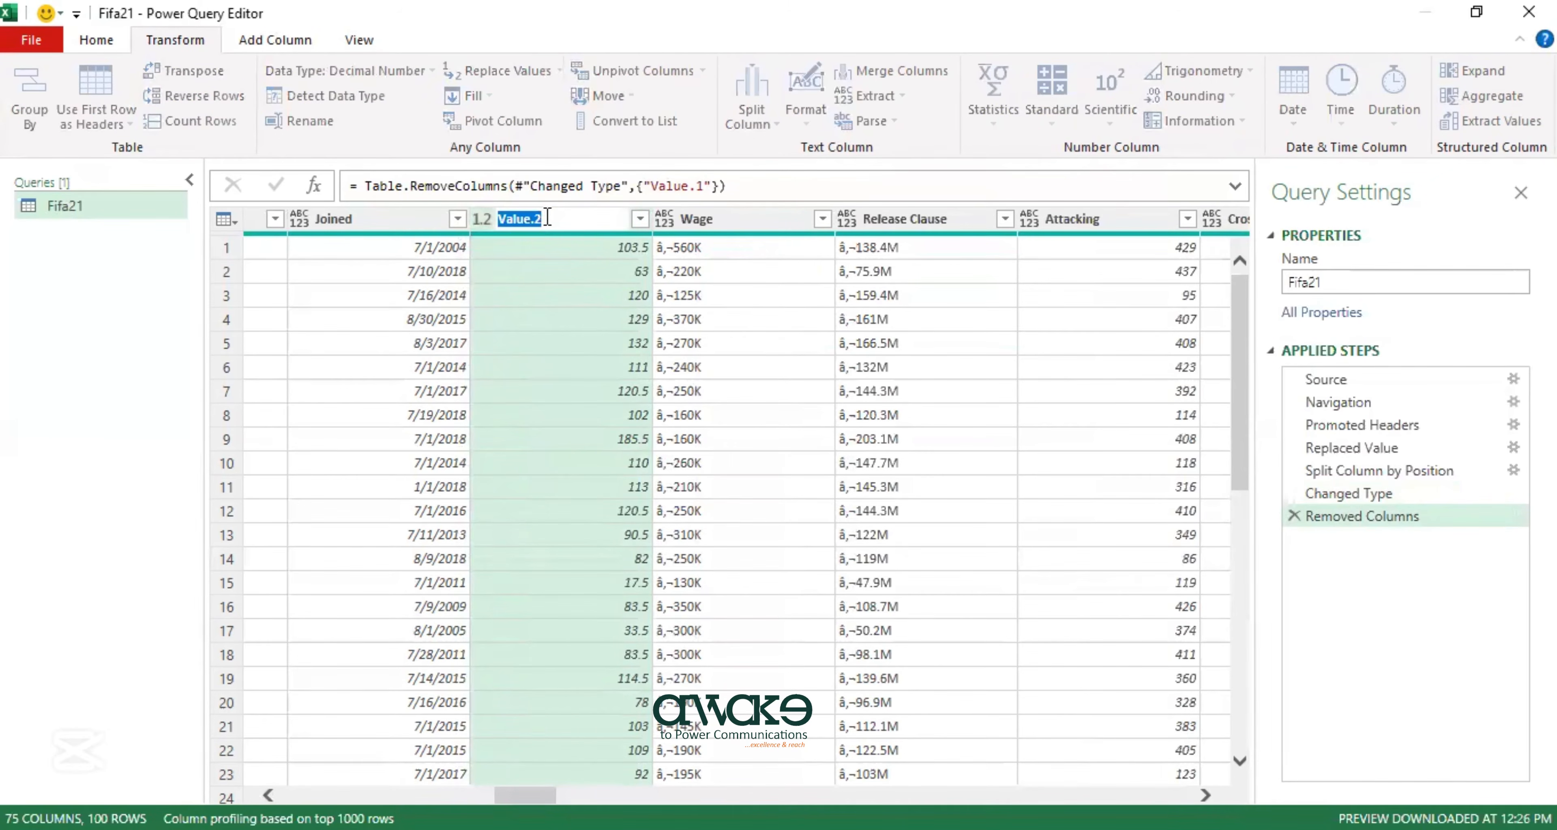
pyautogui.write('Value')
pyautogui.press('Return')
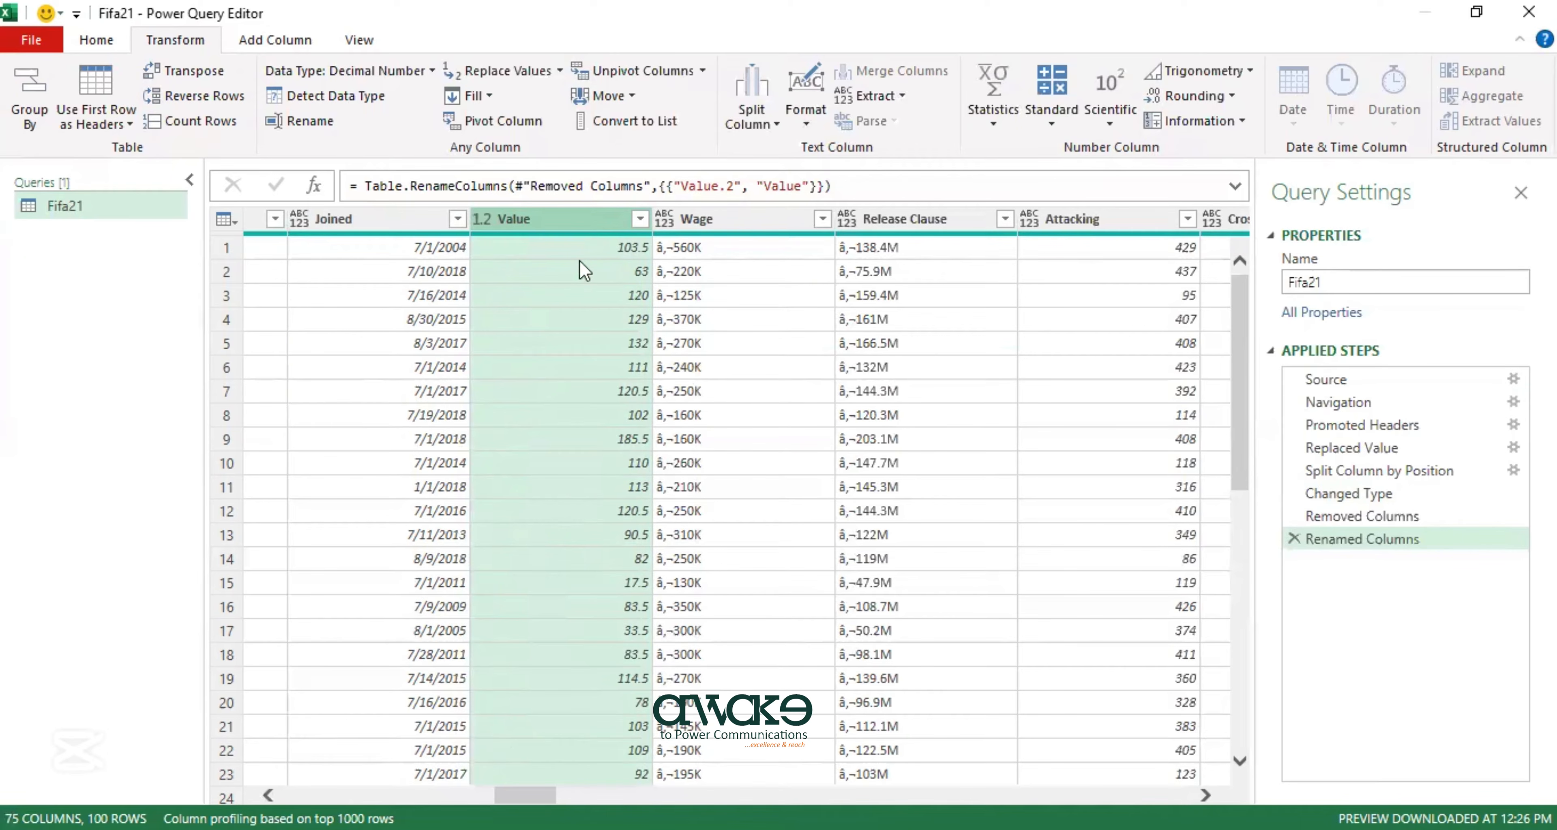
# Start a custom column and name it New_Value.
pyautogui.click(271, 41)
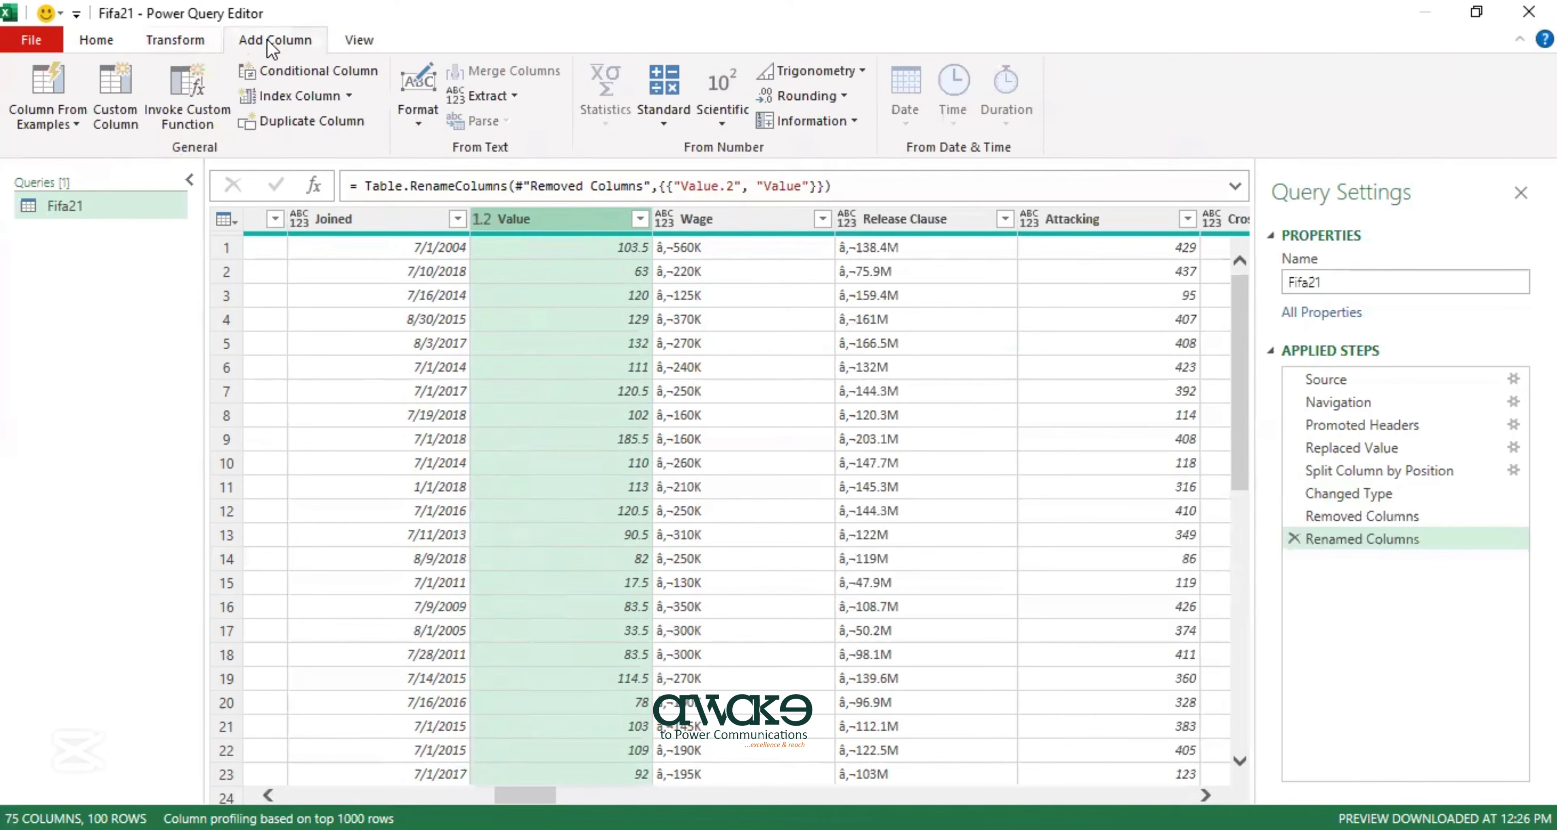
pyautogui.click(115, 121)
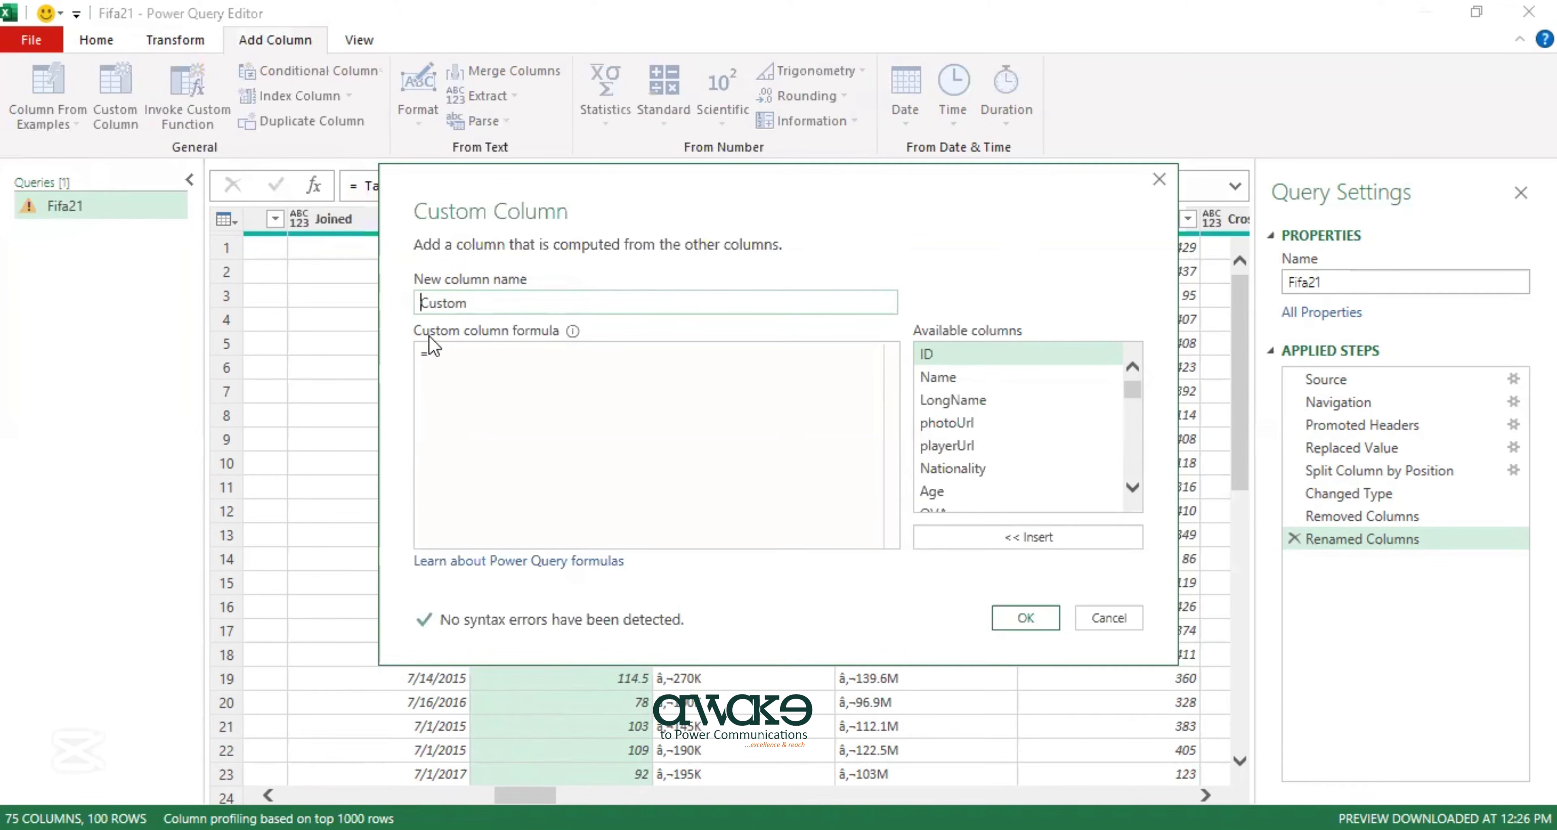
pyautogui.click(472, 301)
pyautogui.moveTo(472, 302); pyautogui.dragTo(423, 303)
pyautogui.press('BackSpace')
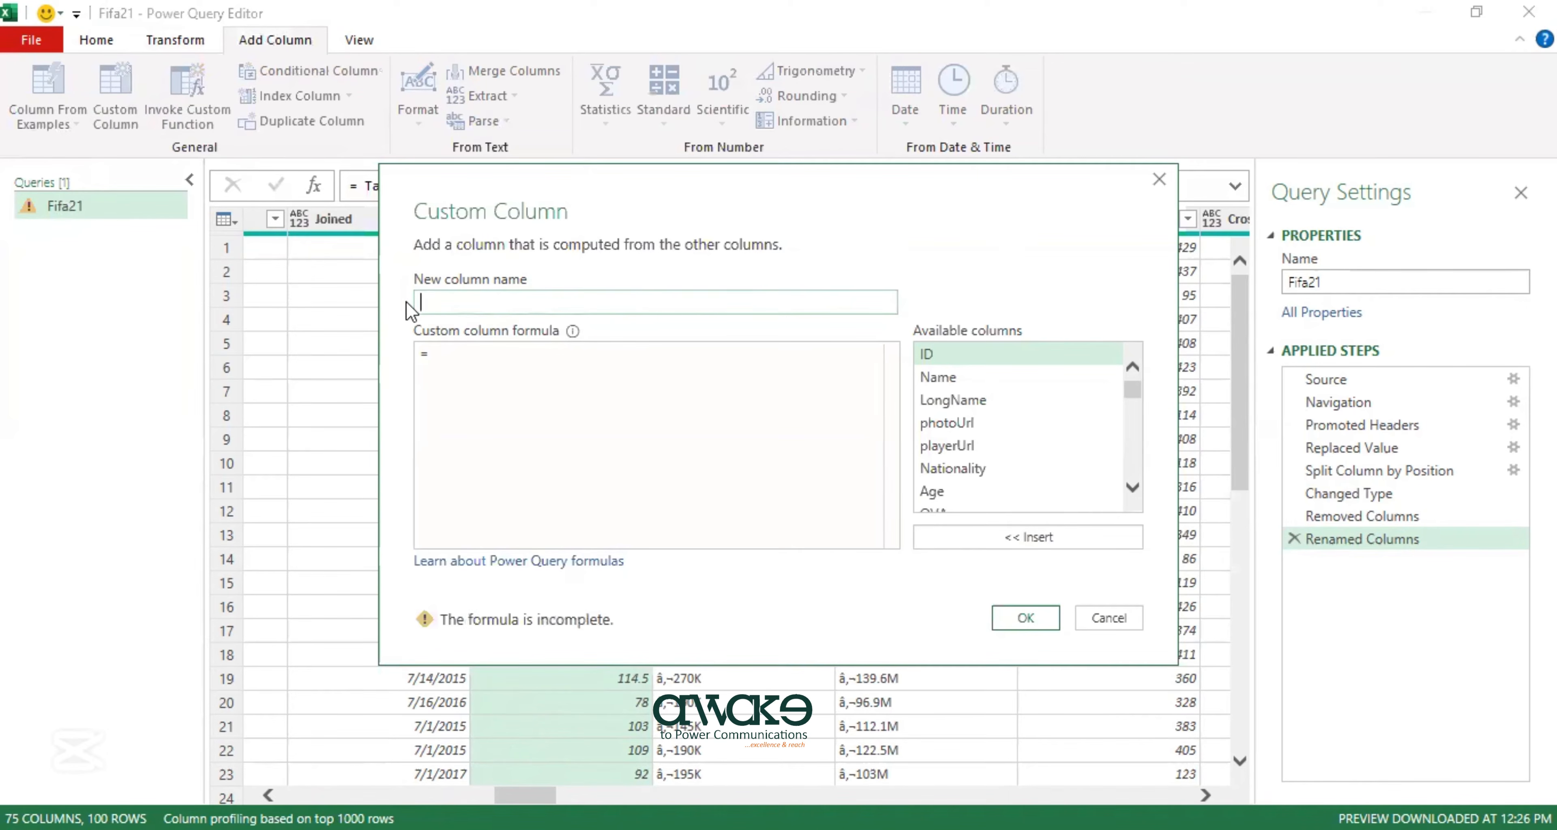
pyautogui.write('New_Value')
pyautogui.press('Tab')
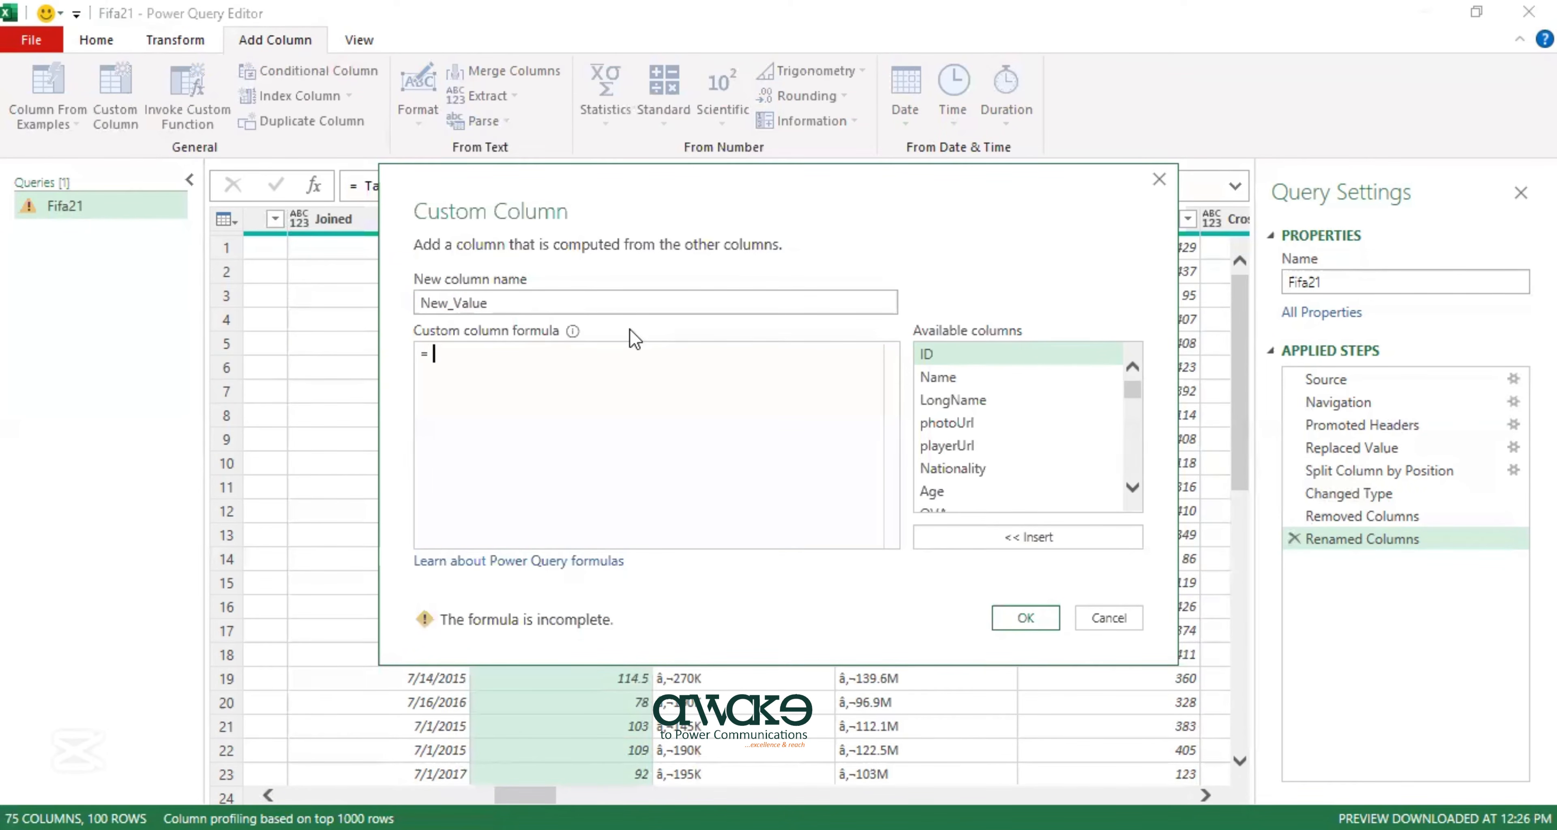
# Give the custom column the formula [Value]*1000000 and add it to the table.
pyautogui.scroll(-3, 1003, 354)
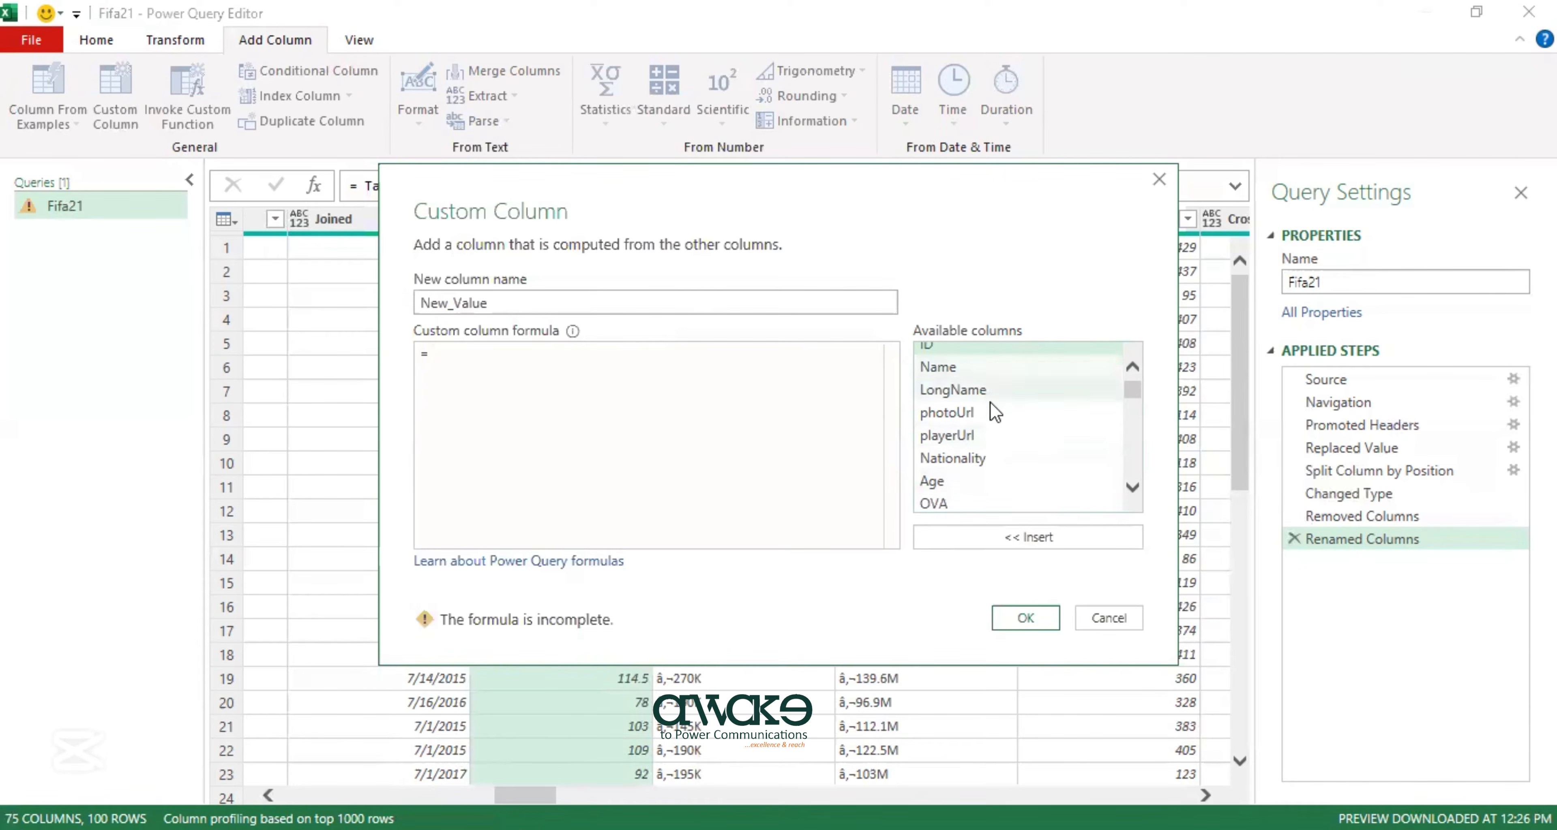
pyautogui.scroll(-3, 990, 412)
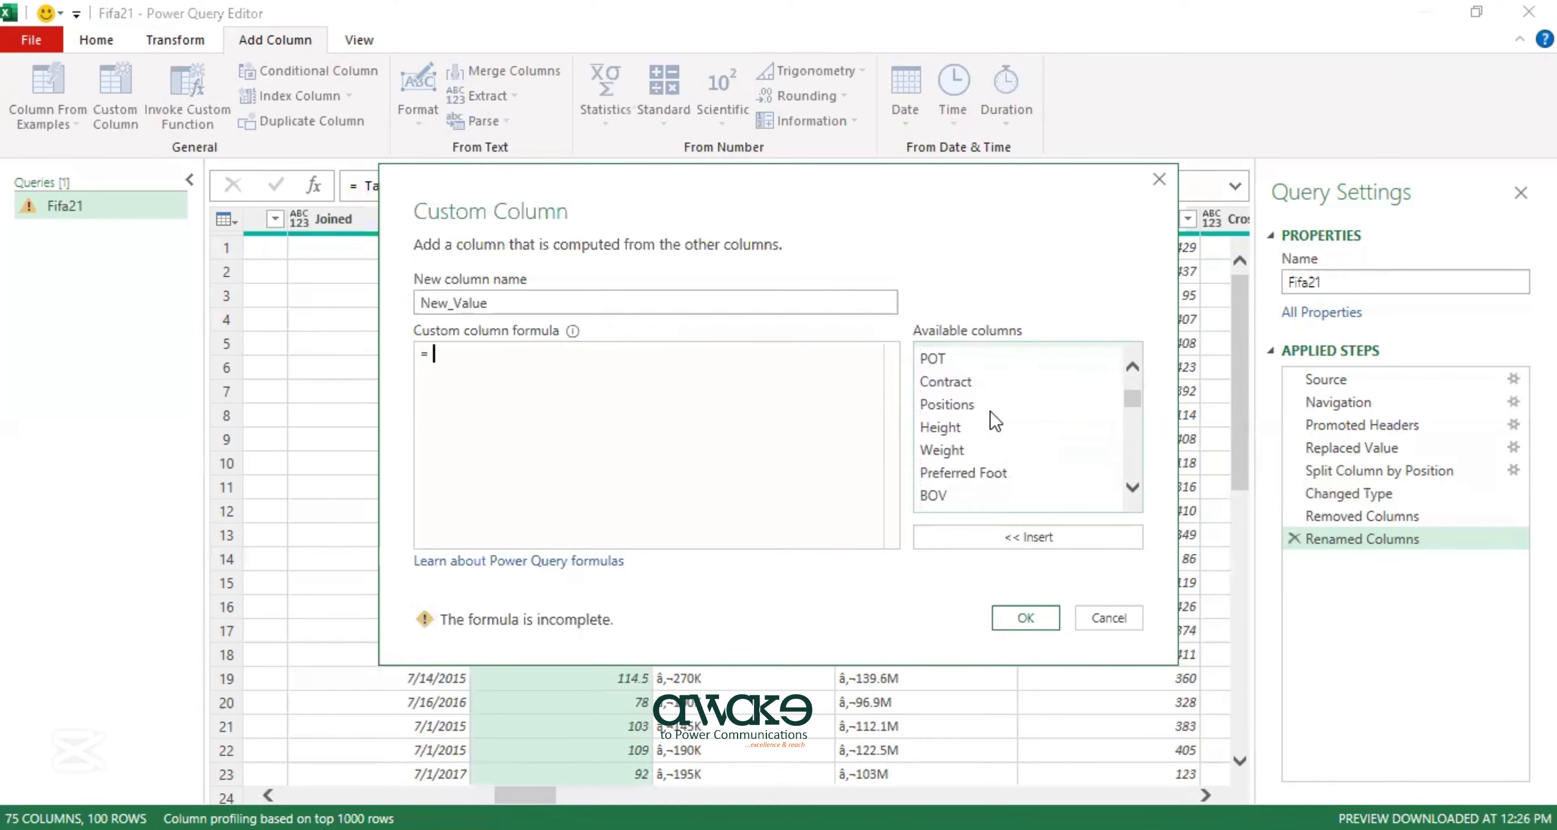
pyautogui.click(945, 466)
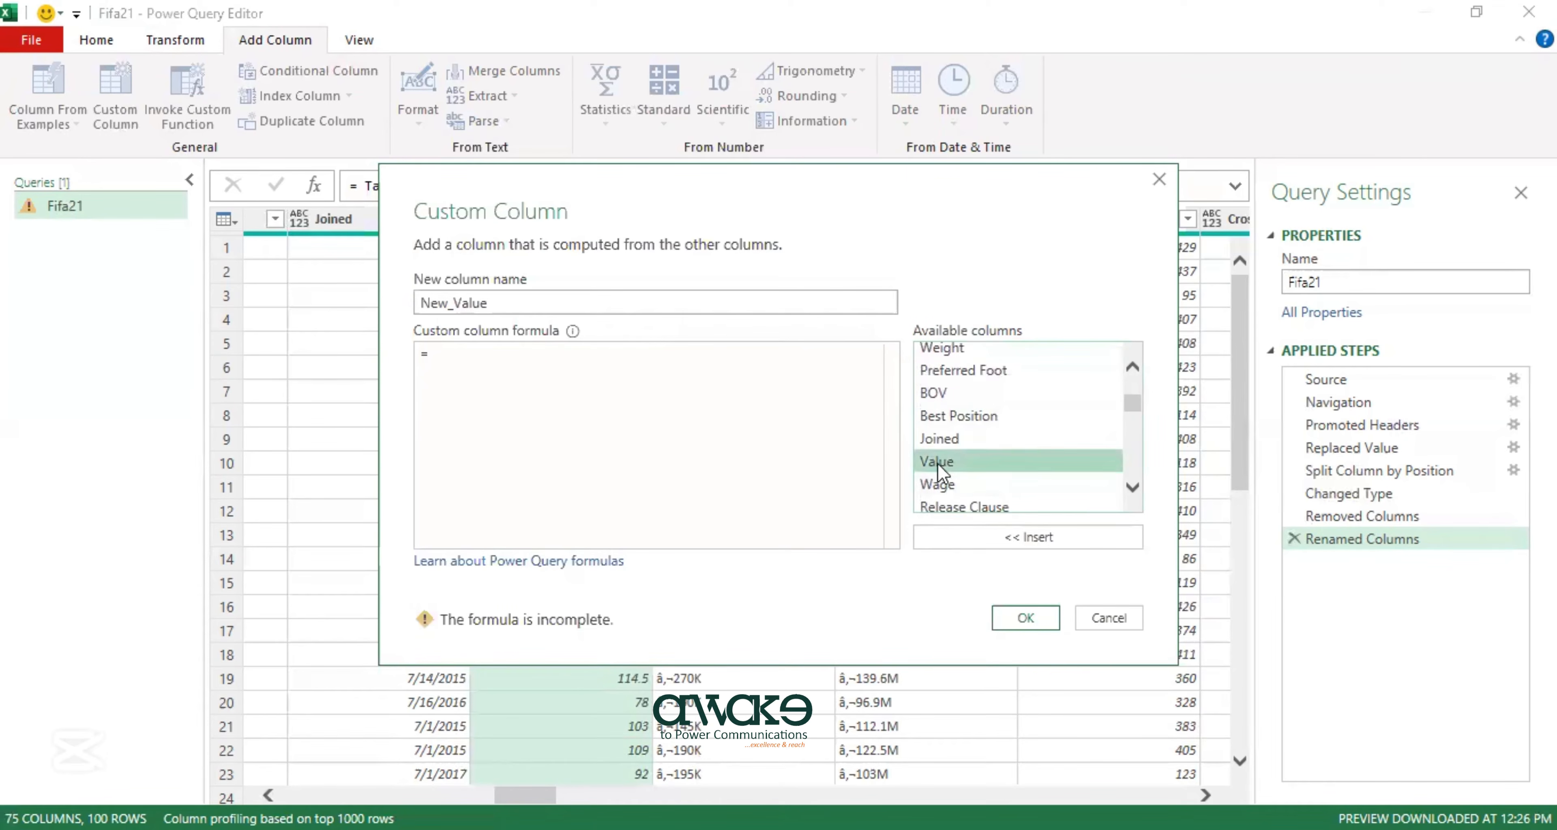
pyautogui.click(988, 541)
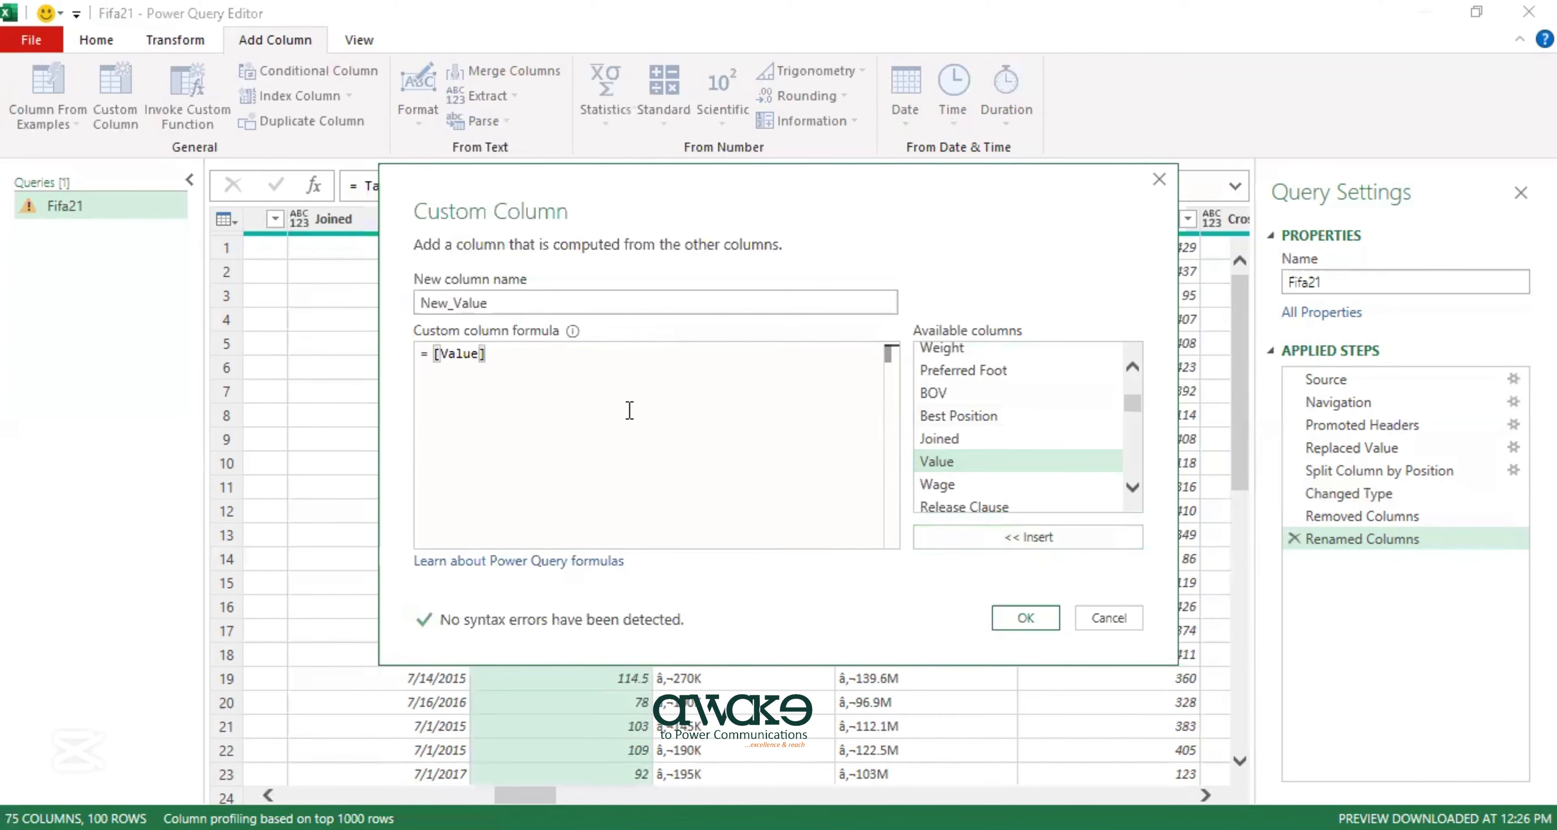
pyautogui.write('*1000000')
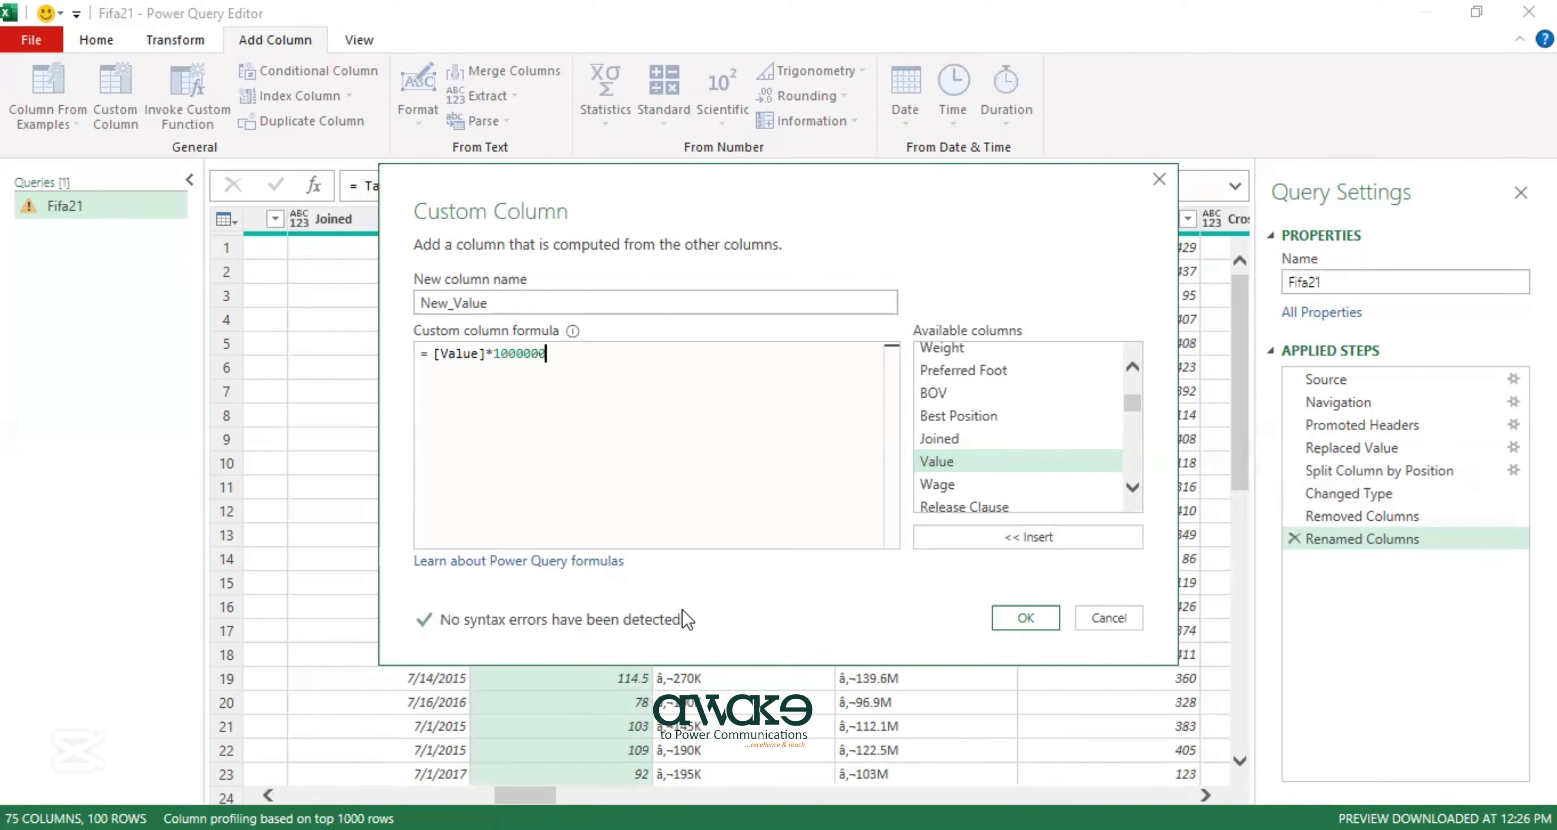
pyautogui.click(491, 355)
pyautogui.press('BackSpace')
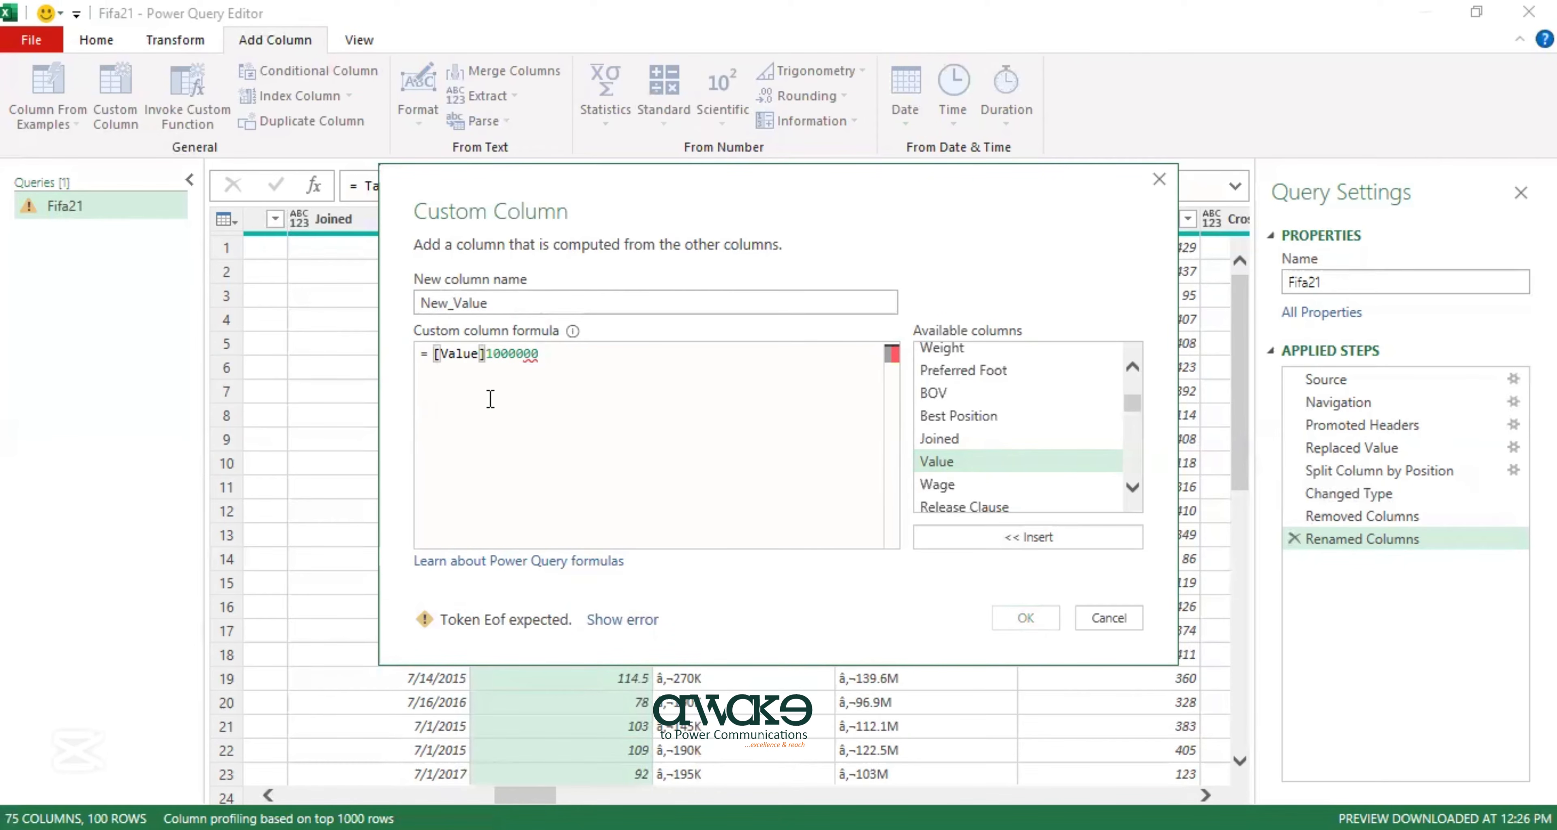
pyautogui.write('*')
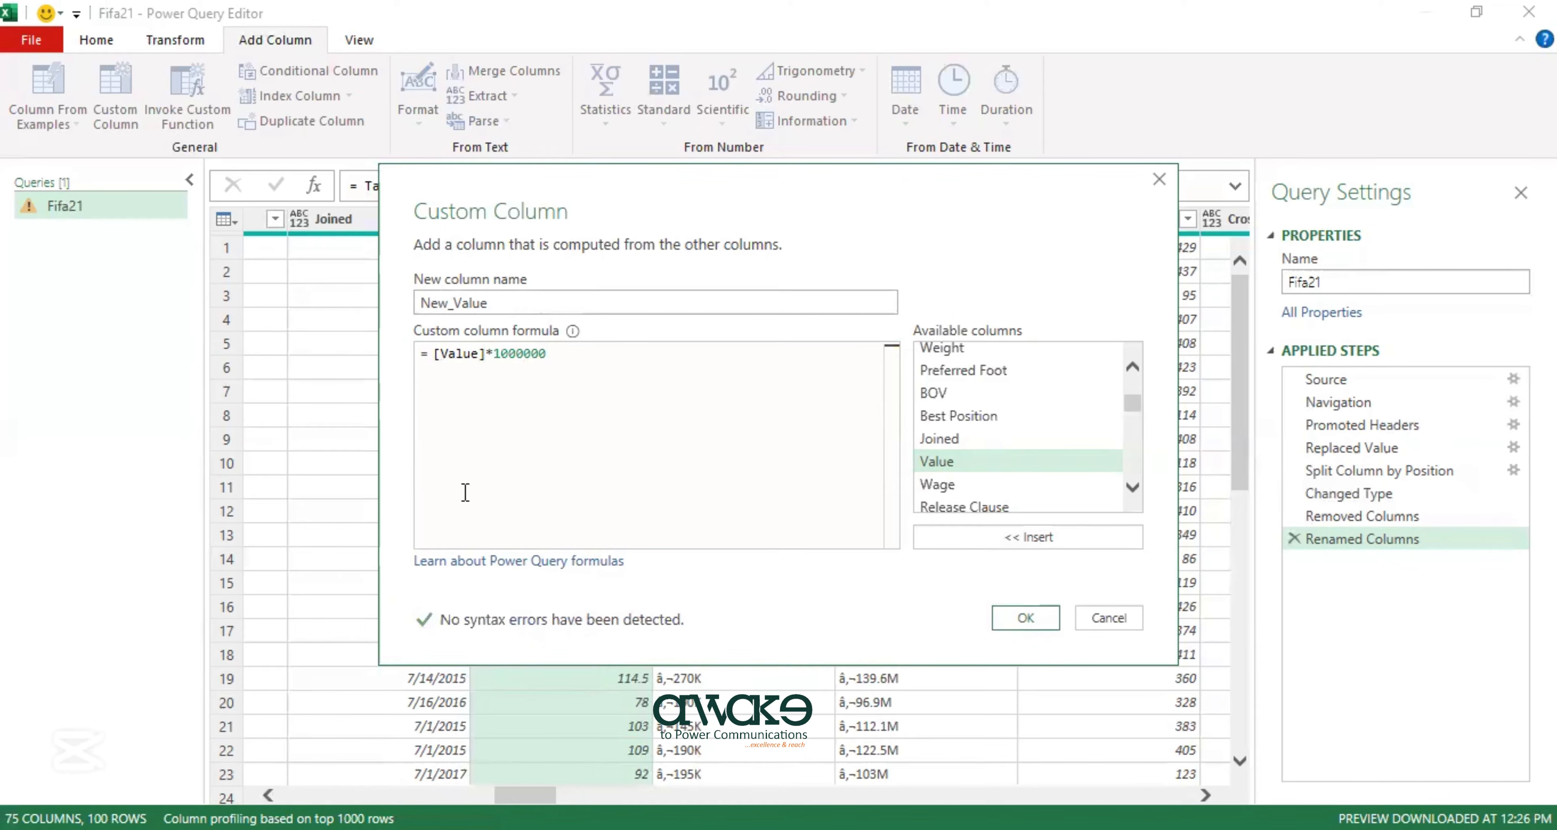
pyautogui.click(1026, 619)
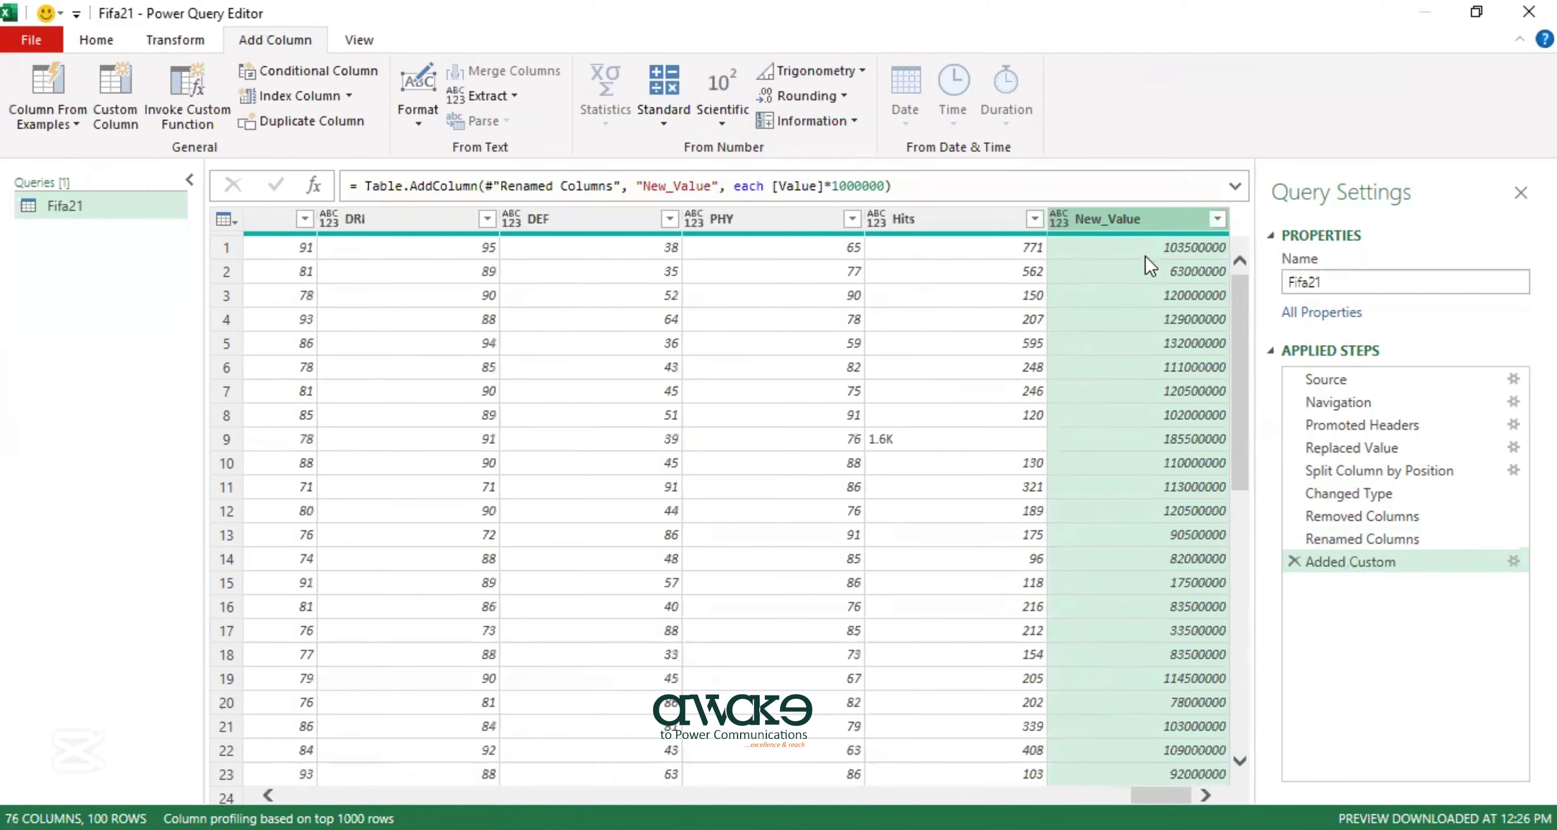
# Examine the full amounts in the New_Value column and return to the columns around Value.
pyautogui.click(1147, 273)
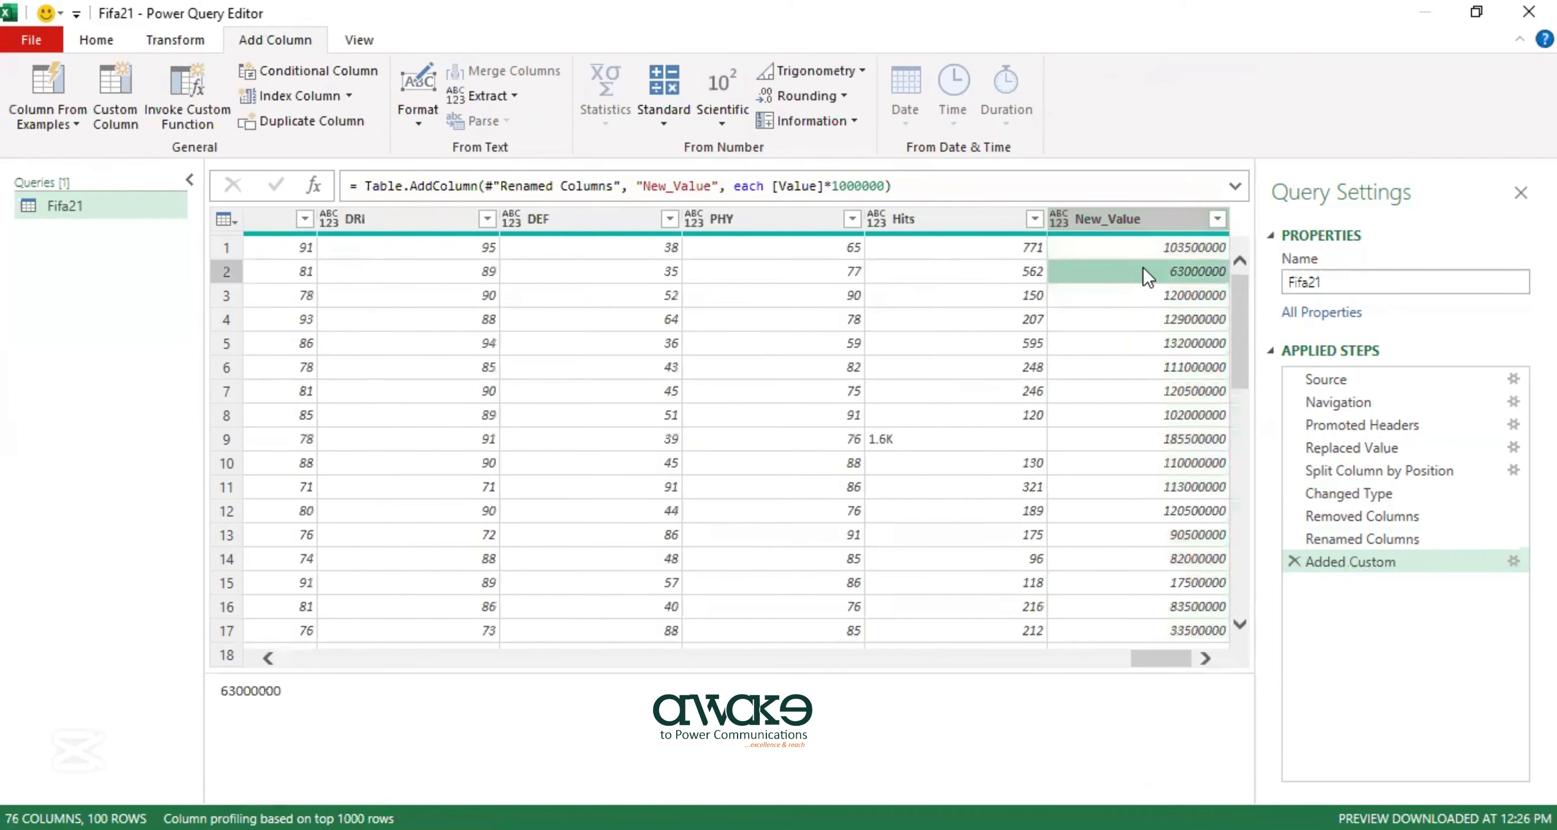
pyautogui.click(1161, 218)
pyautogui.scroll(-3, 1168, 511)
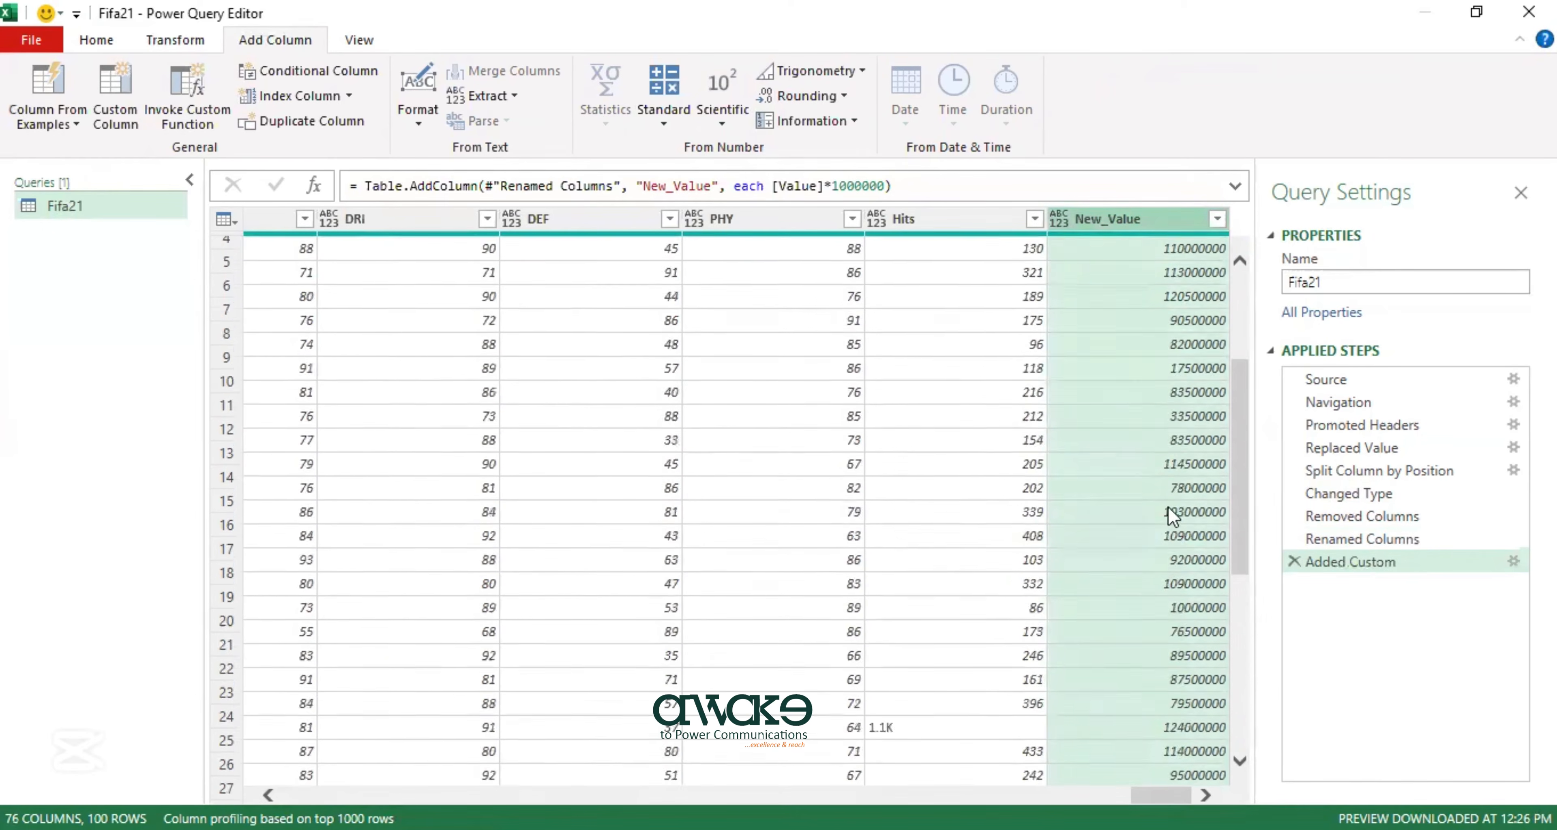
pyautogui.scroll(3, 1170, 515)
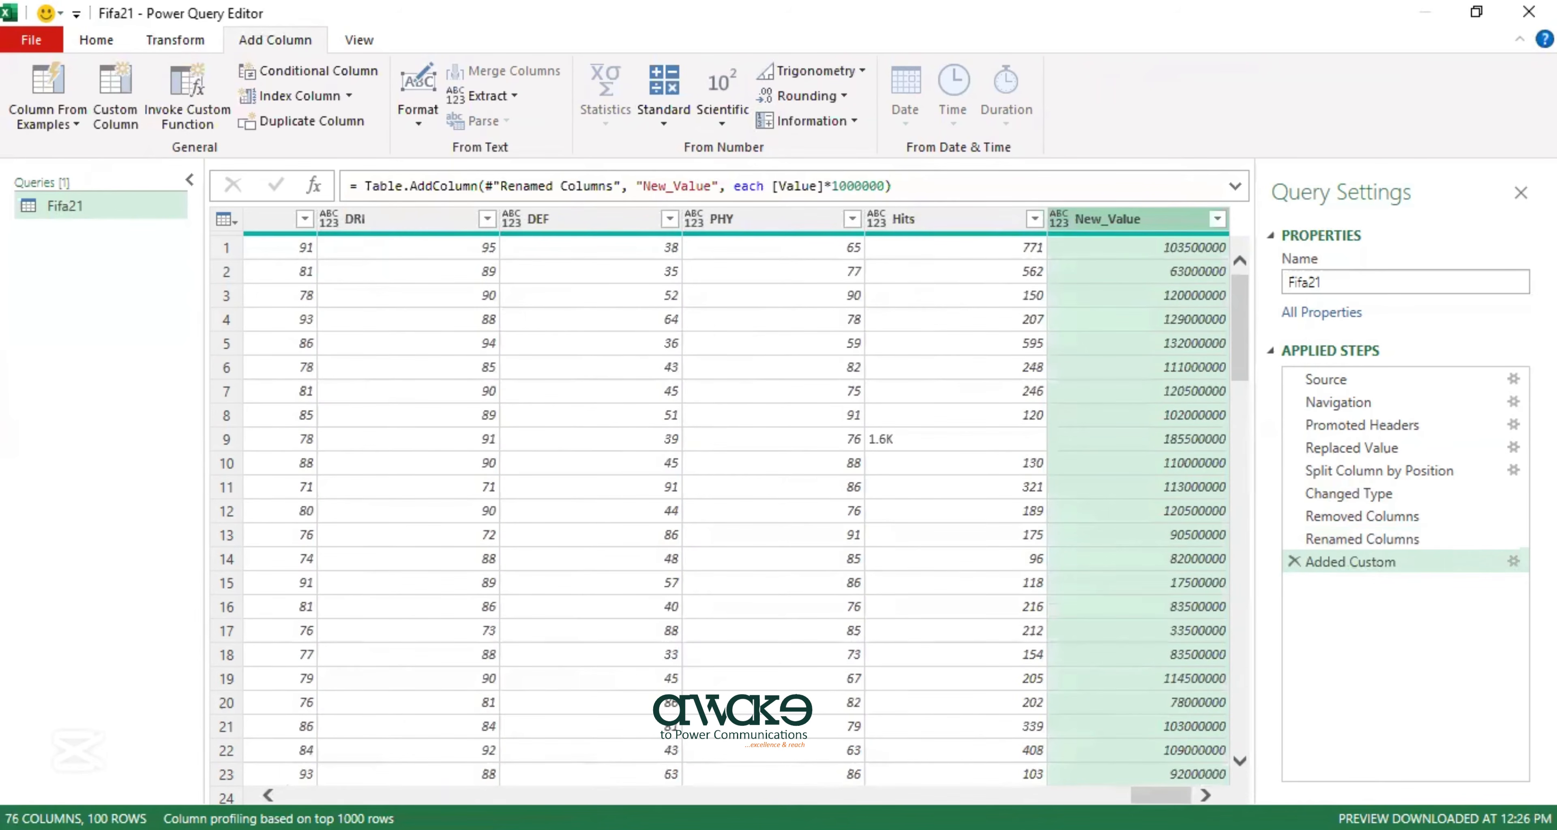
pyautogui.moveTo(1161, 796); pyautogui.dragTo(511, 786)
pyautogui.moveTo(493, 777); pyautogui.dragTo(532, 770)
pyautogui.click(553, 264)
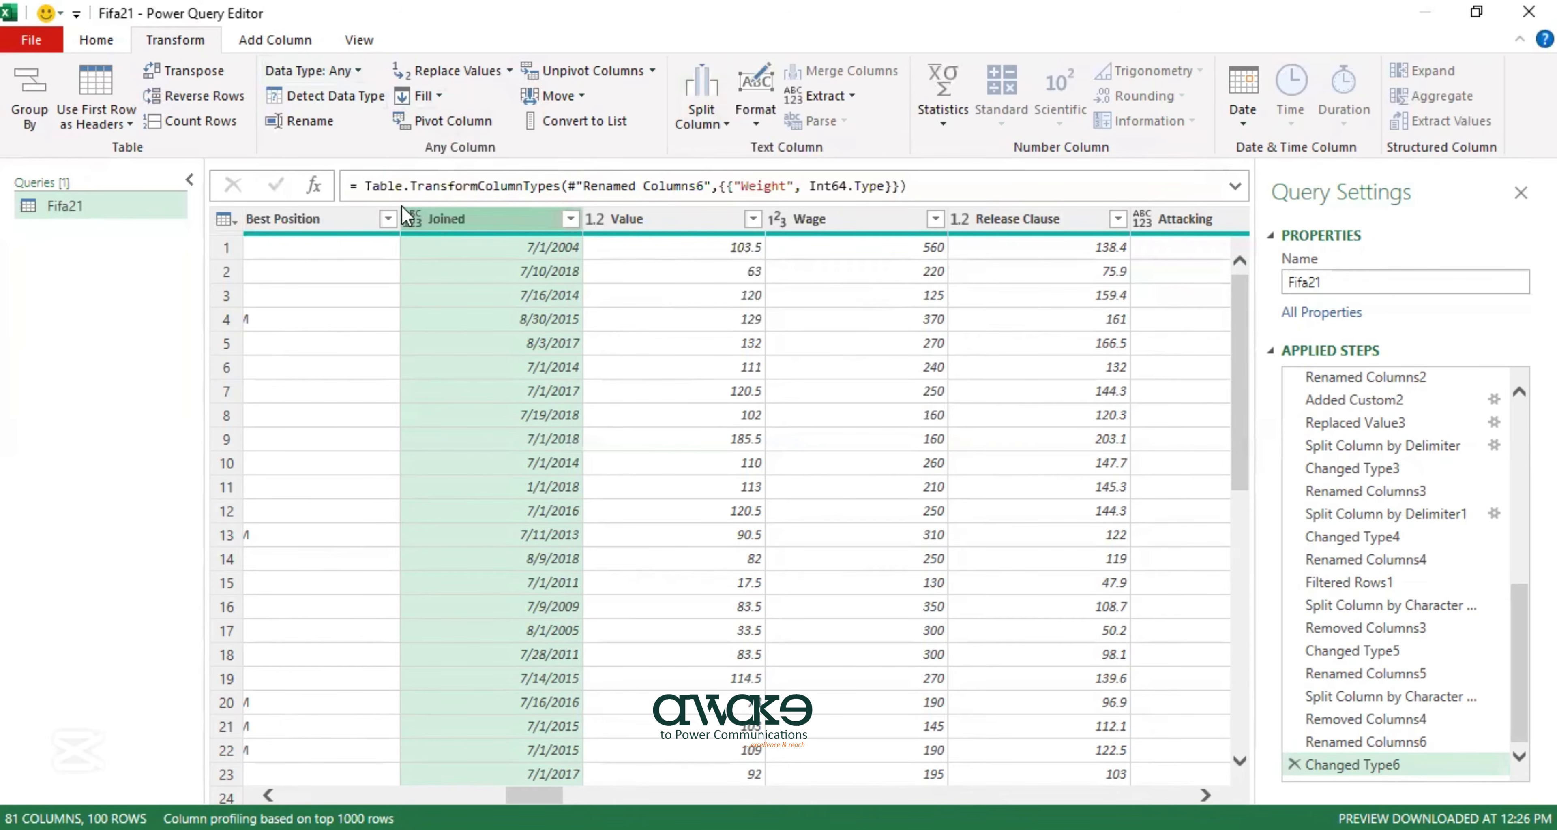
# Set the Joined column's data type to Date and check the distinct dates it contains.
pyautogui.click(359, 64)
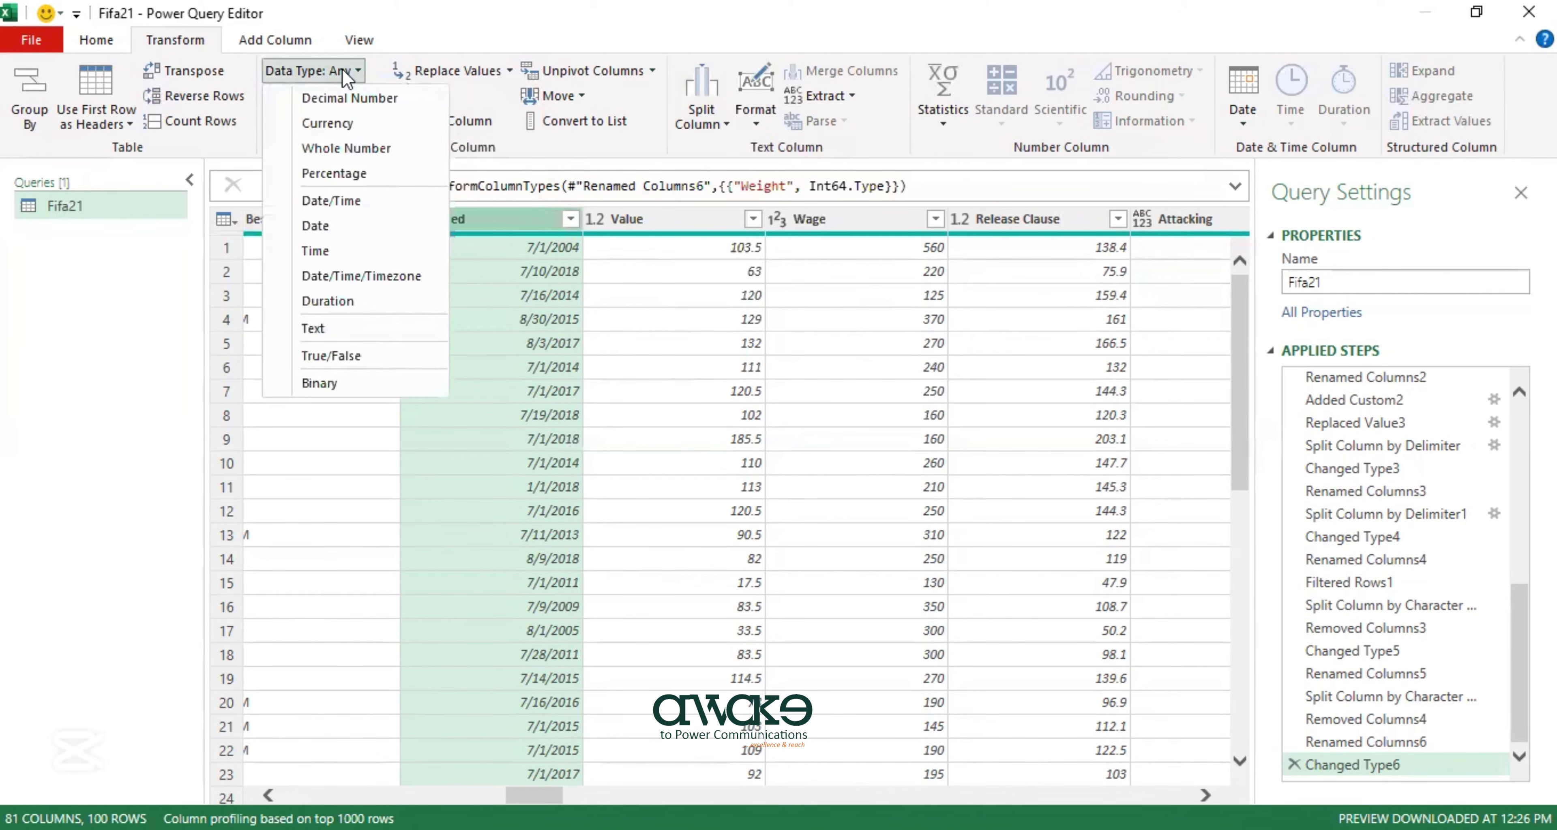
pyautogui.click(312, 226)
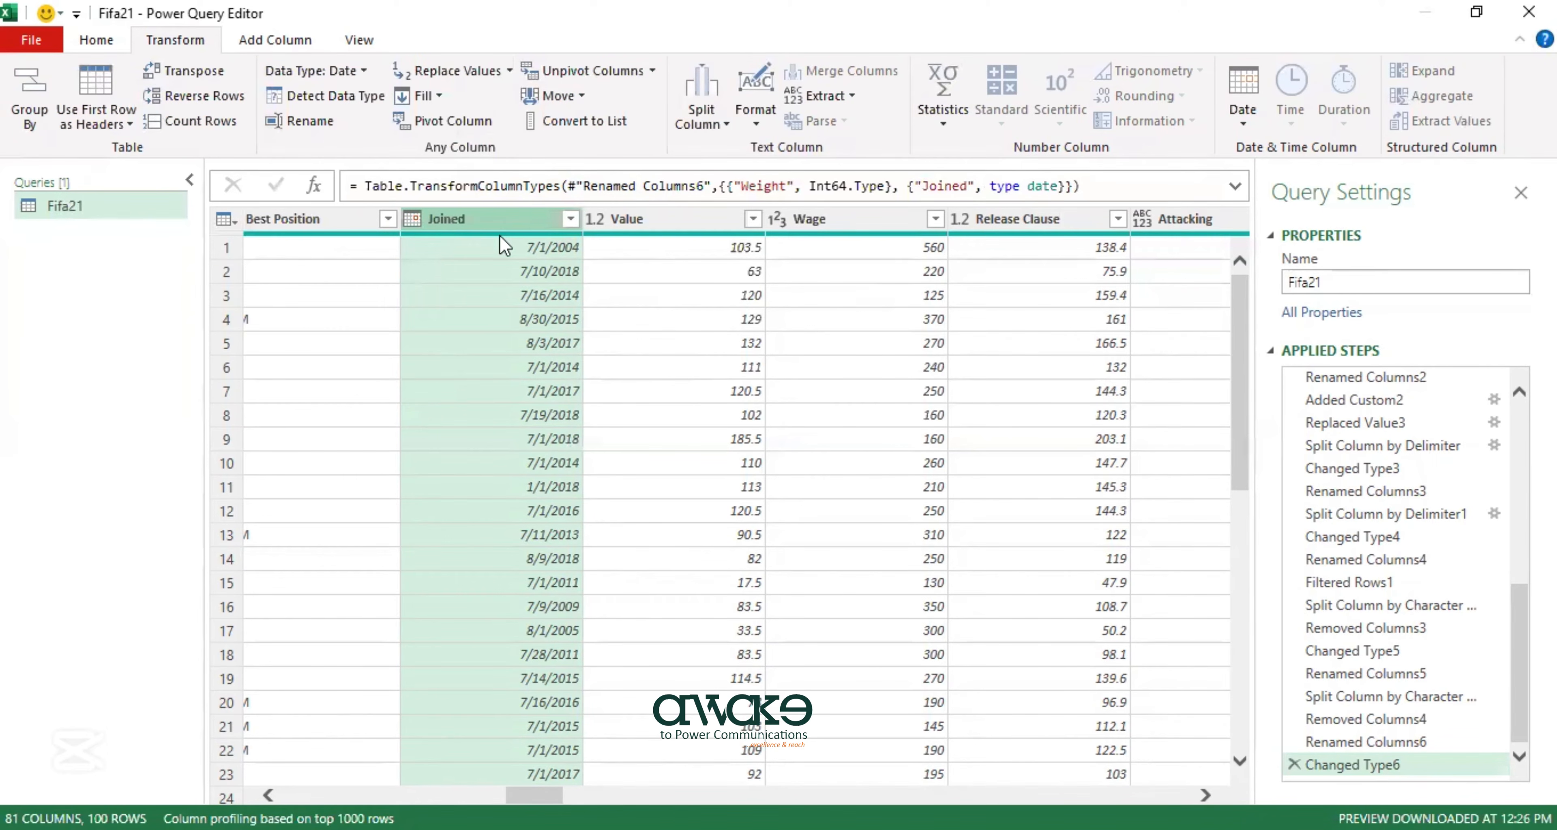
pyautogui.click(570, 219)
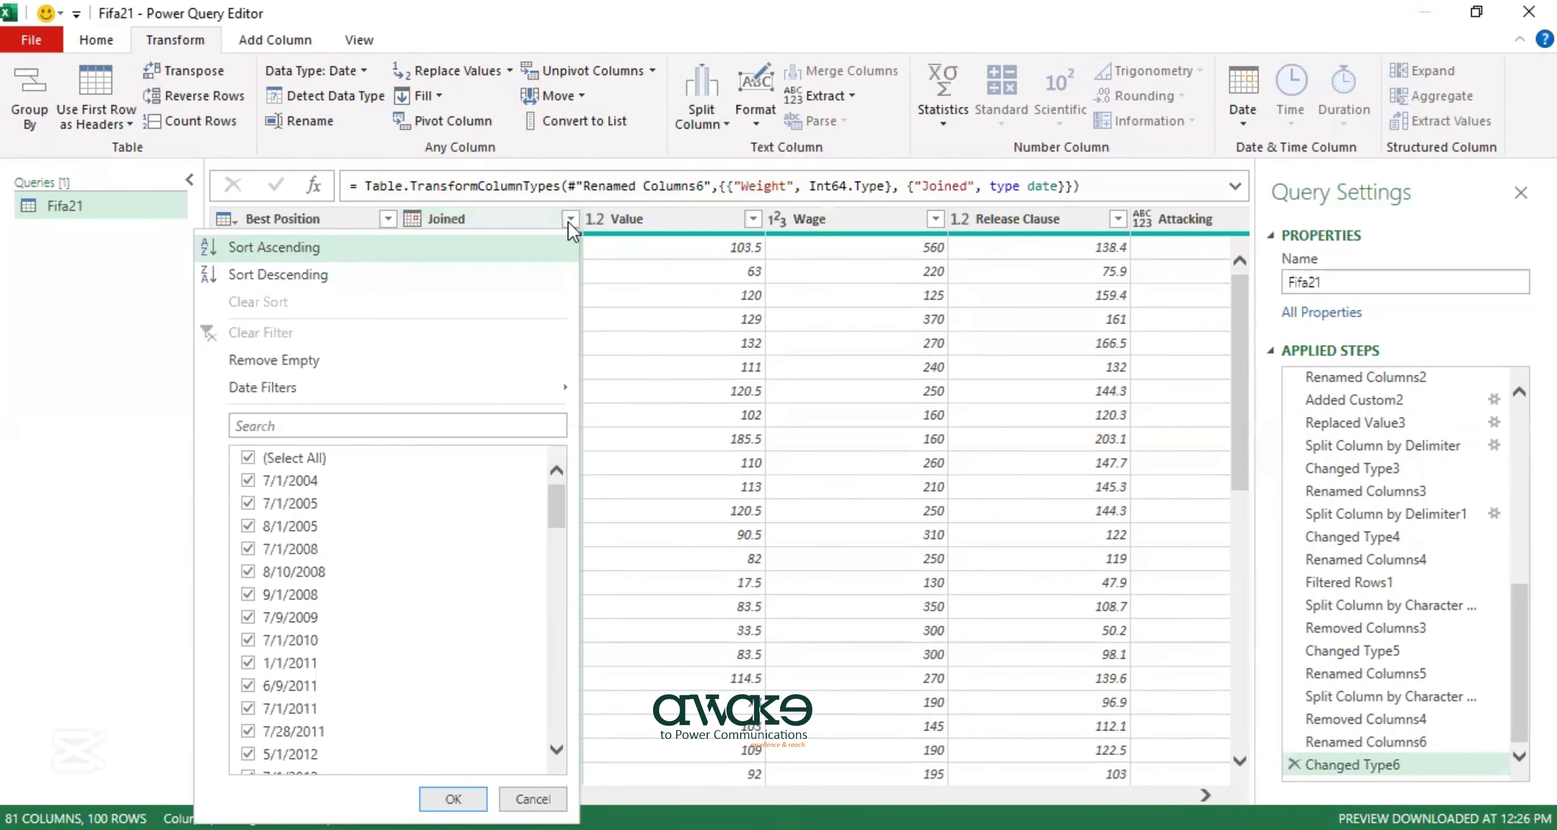
pyautogui.scroll(-15, 424, 620)
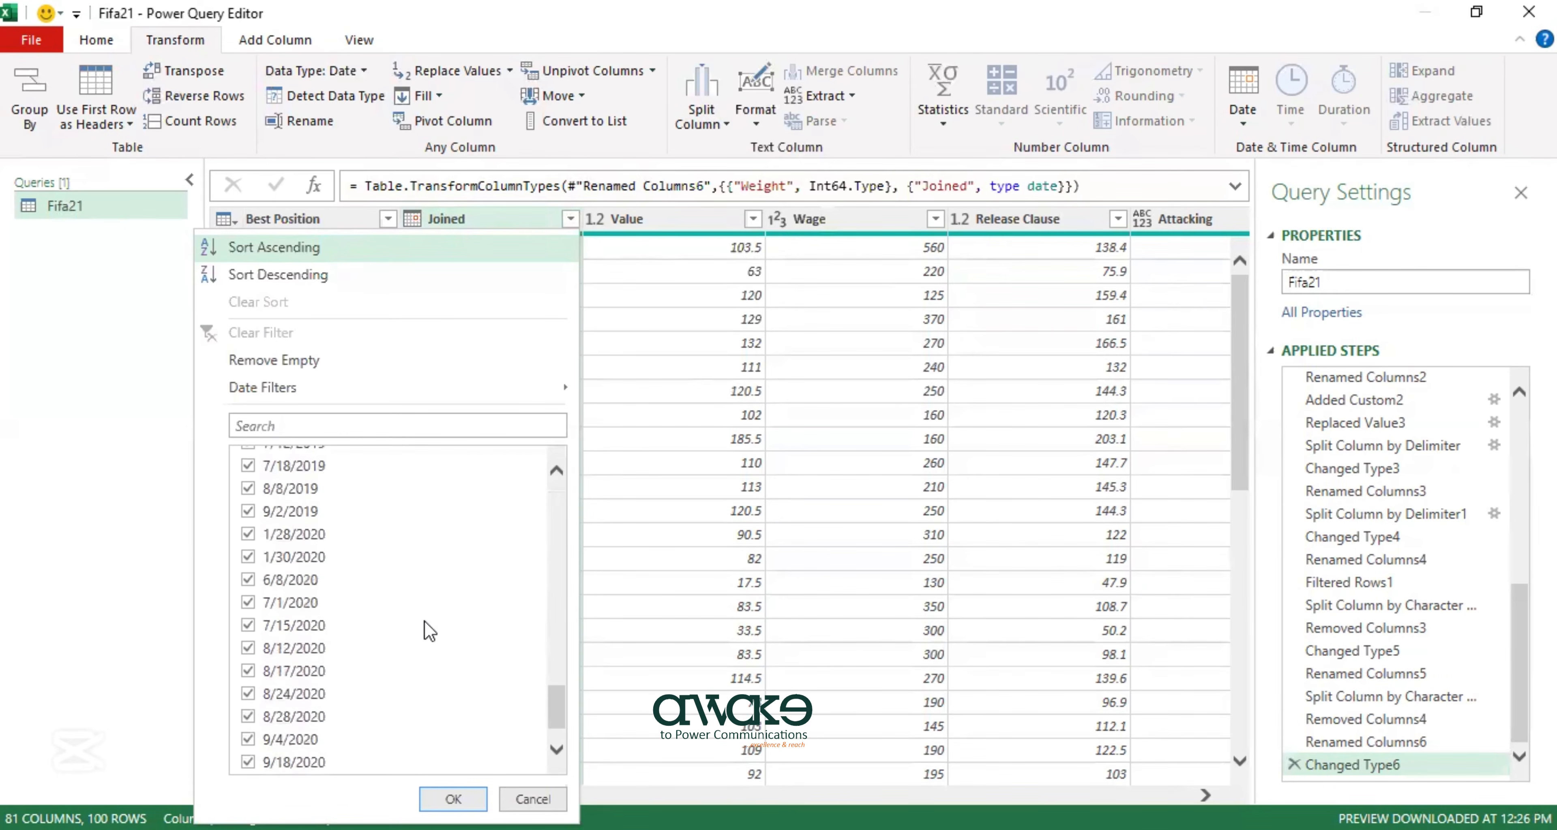
pyautogui.scroll(-1, 424, 620)
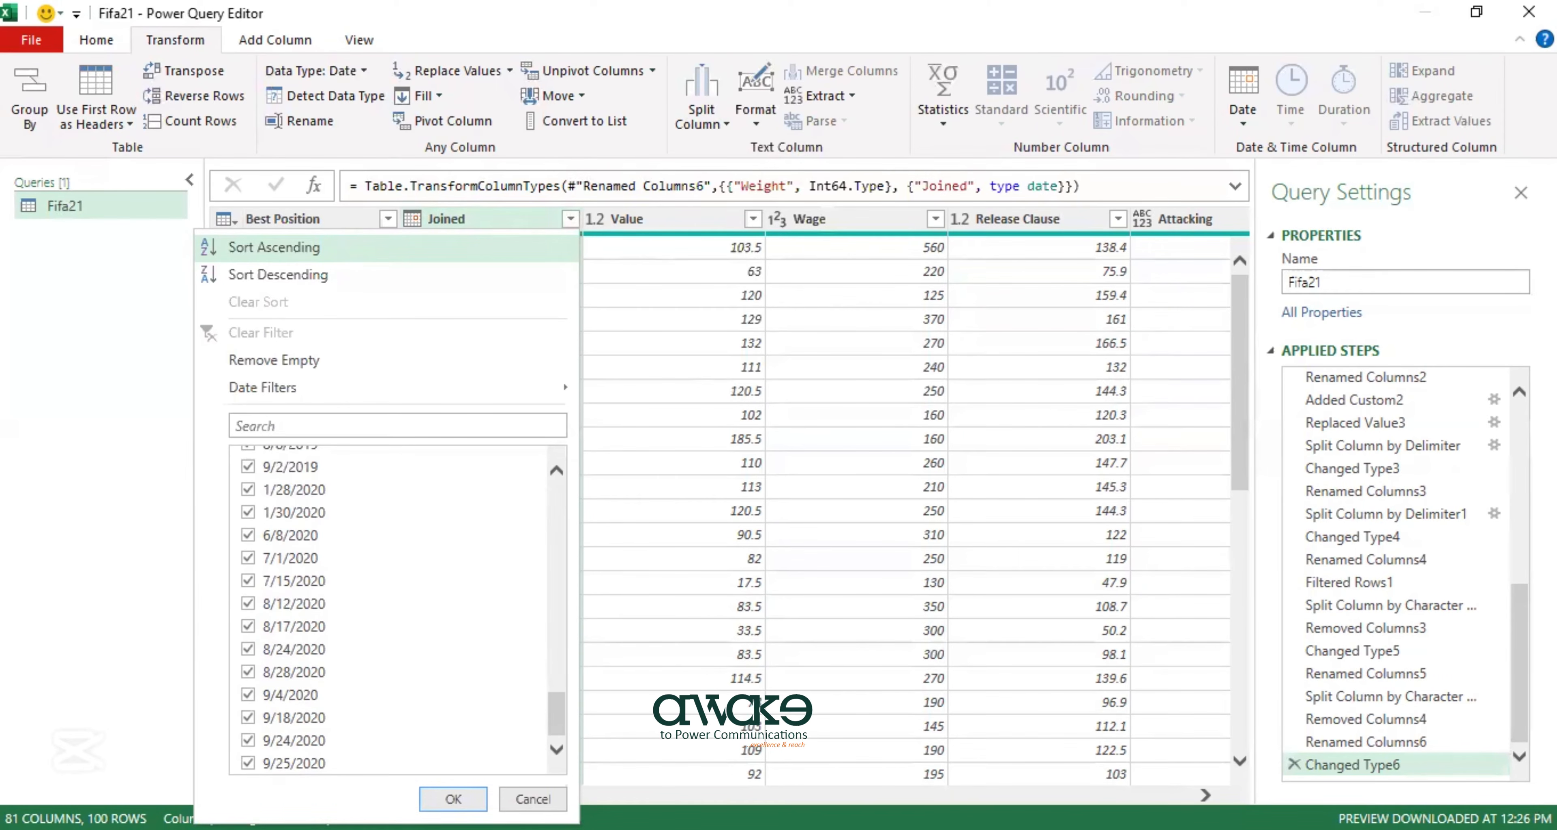
pyautogui.click(533, 799)
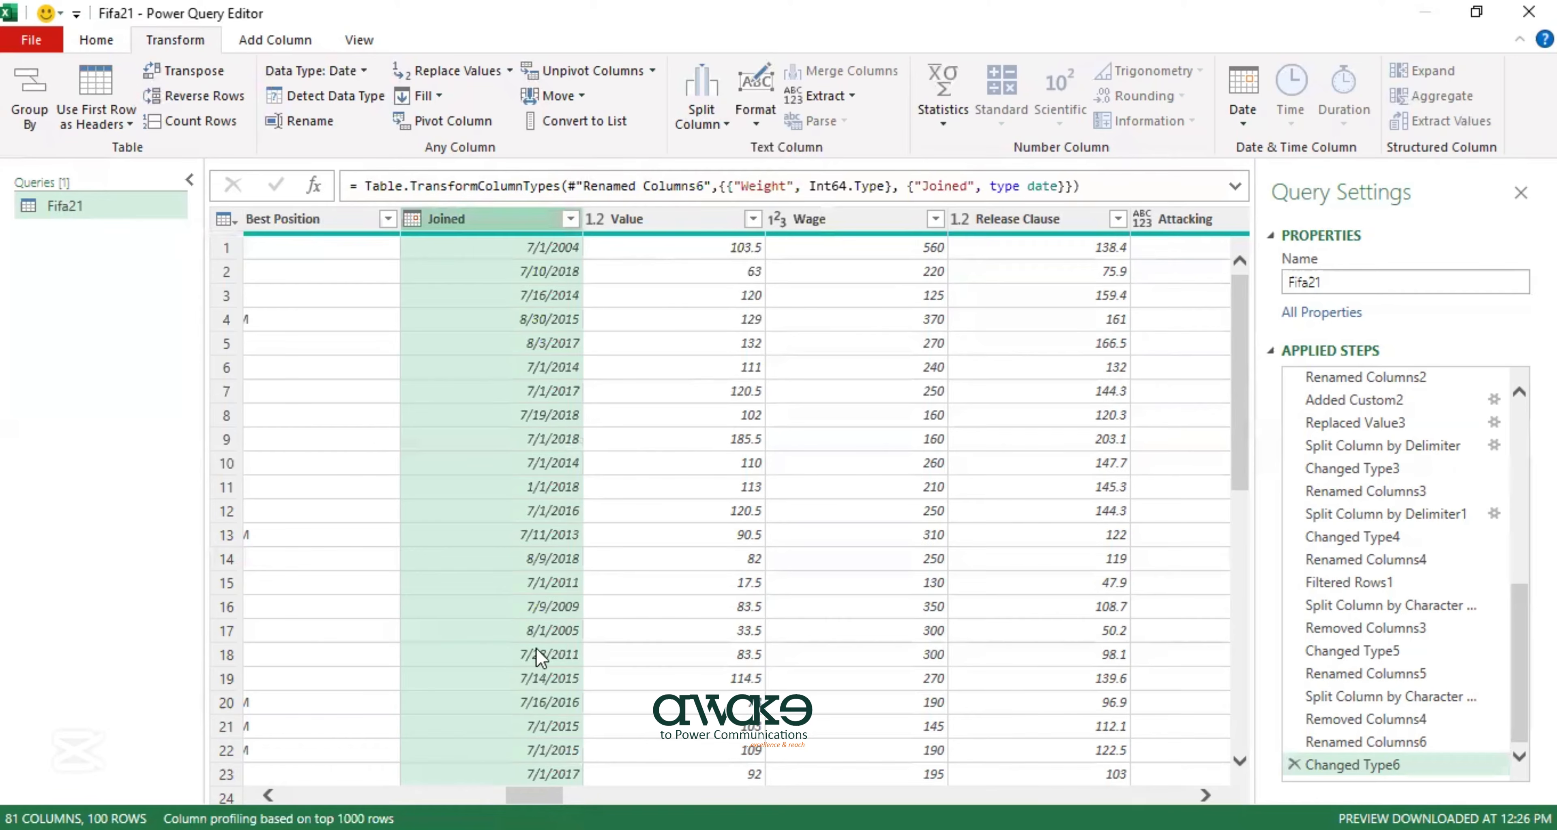
# Split the Joined column by the custom delimiter "/" at each occurrence of the delimiter.
pyautogui.click(714, 125)
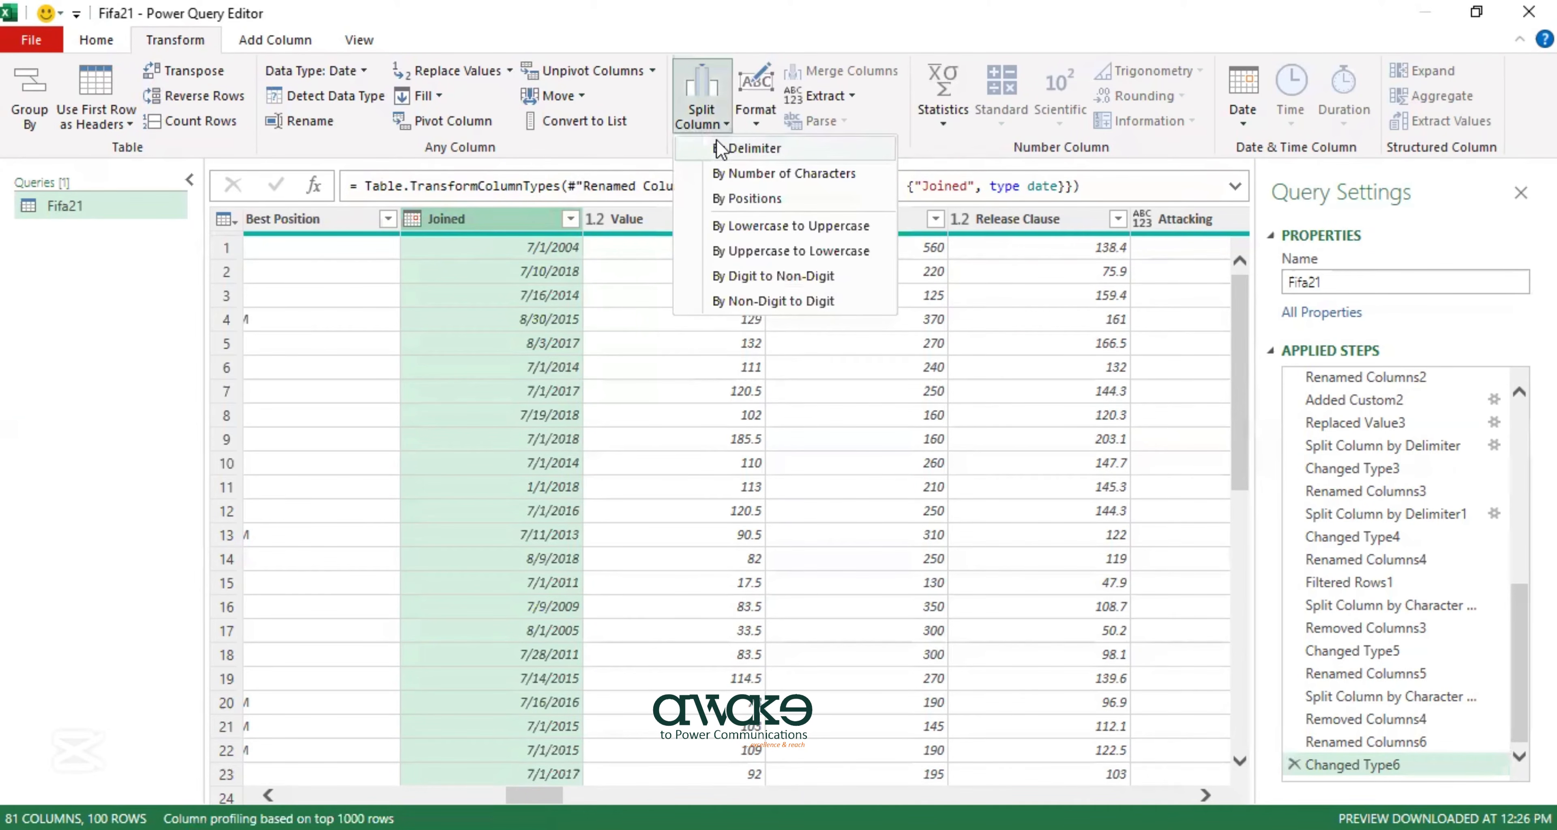
pyautogui.click(747, 148)
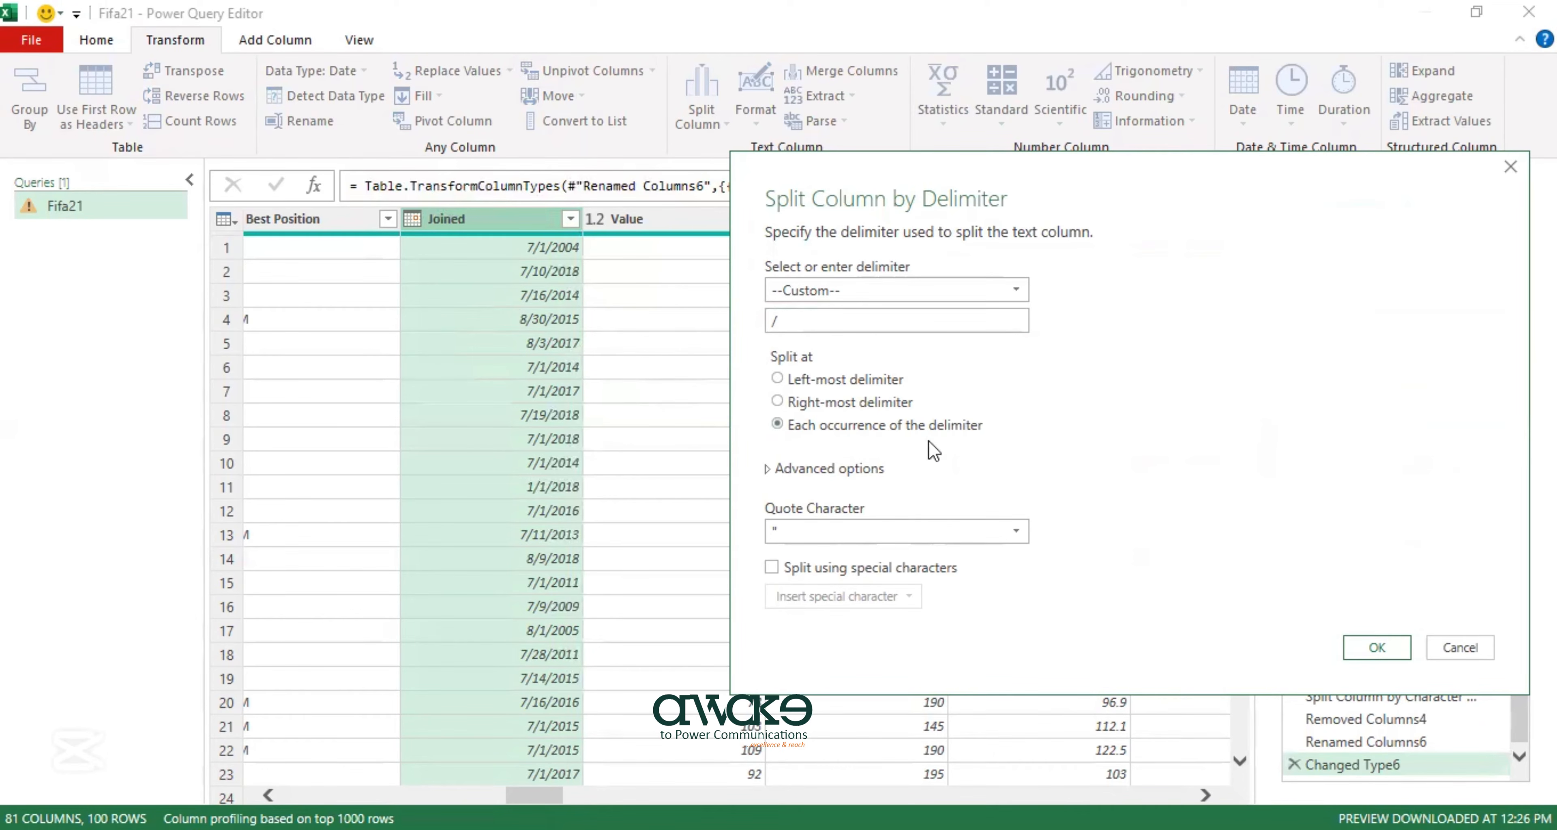
pyautogui.click(1373, 644)
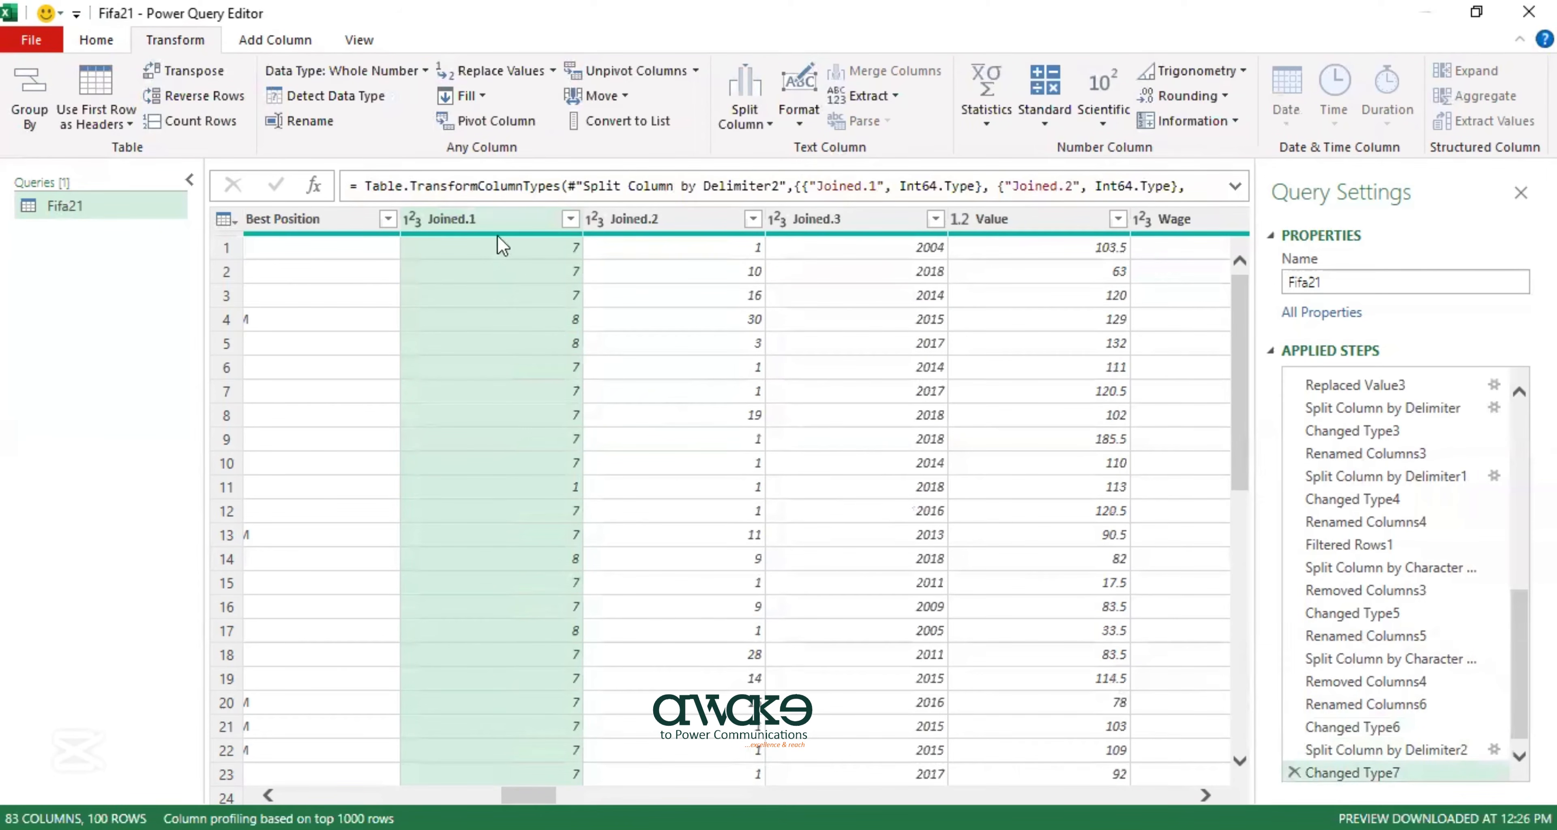
pyautogui.click(832, 250)
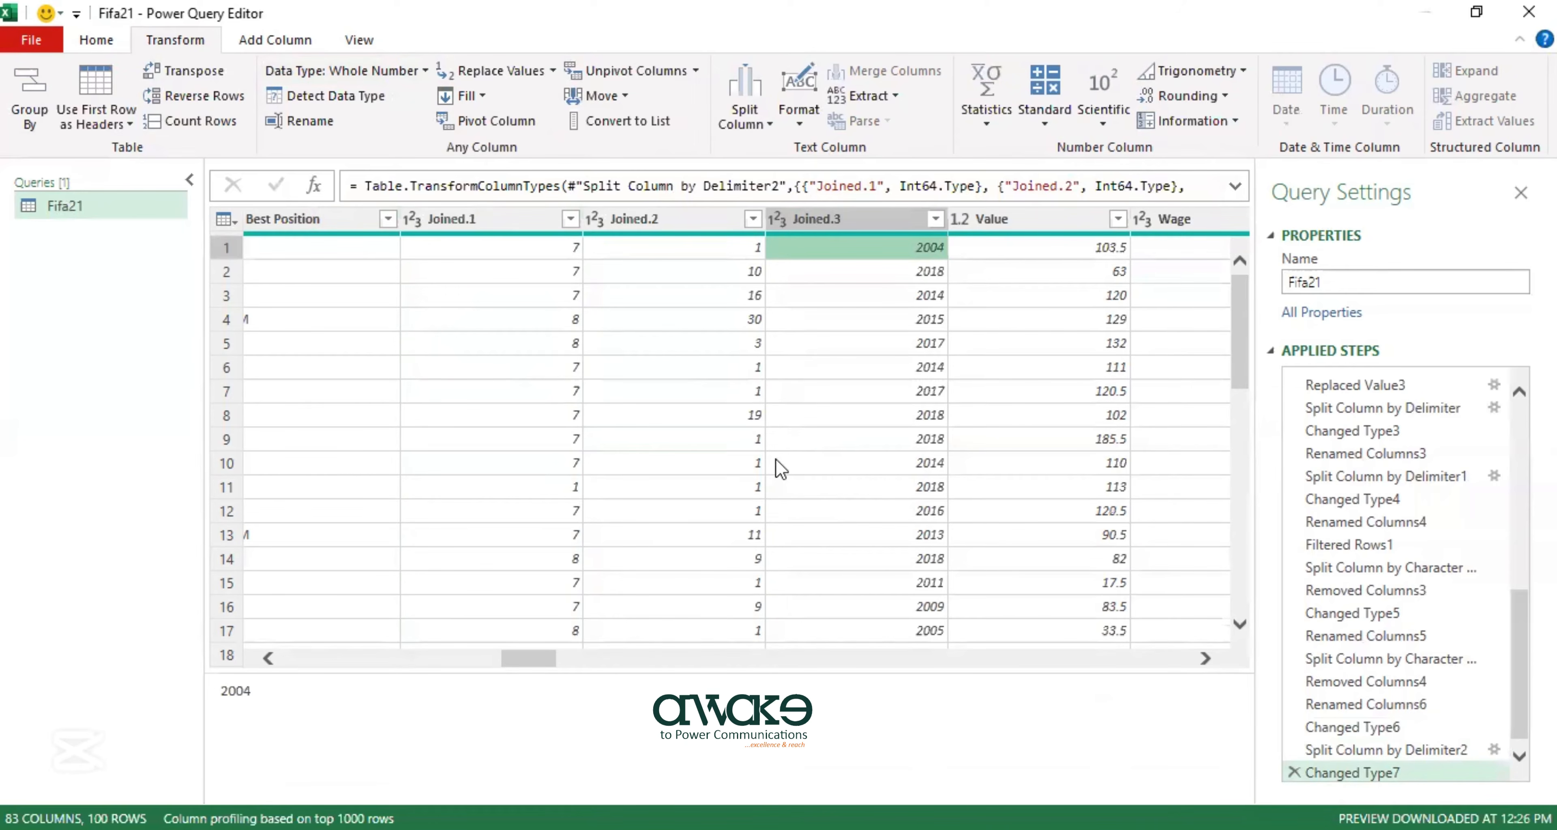
# Examine the distinct values in Joined.1 and Joined.2 to tell which holds months and which holds days.
pyautogui.click(570, 219)
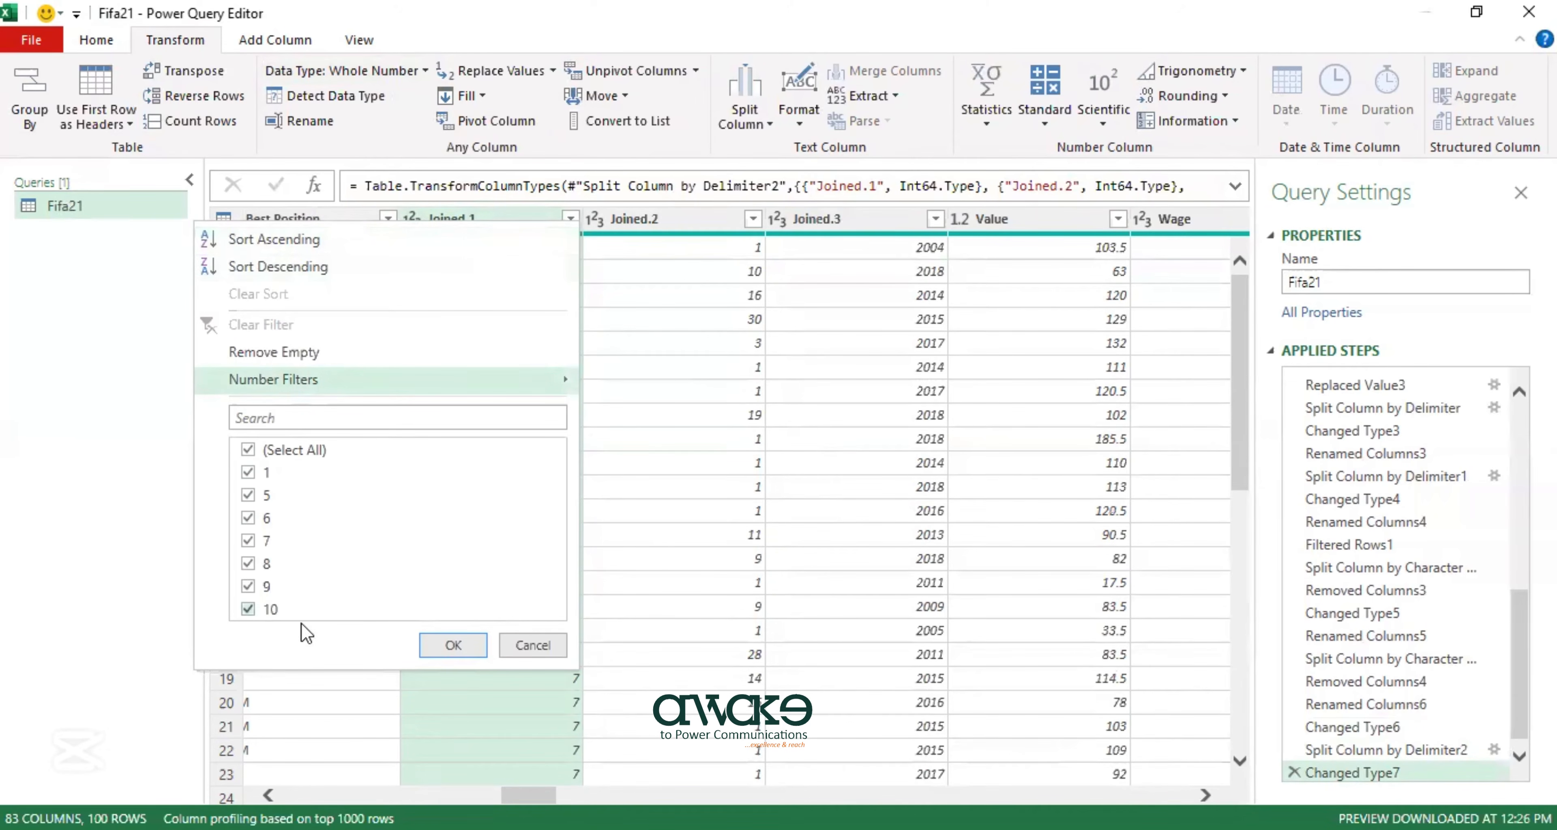
pyautogui.press('Return')
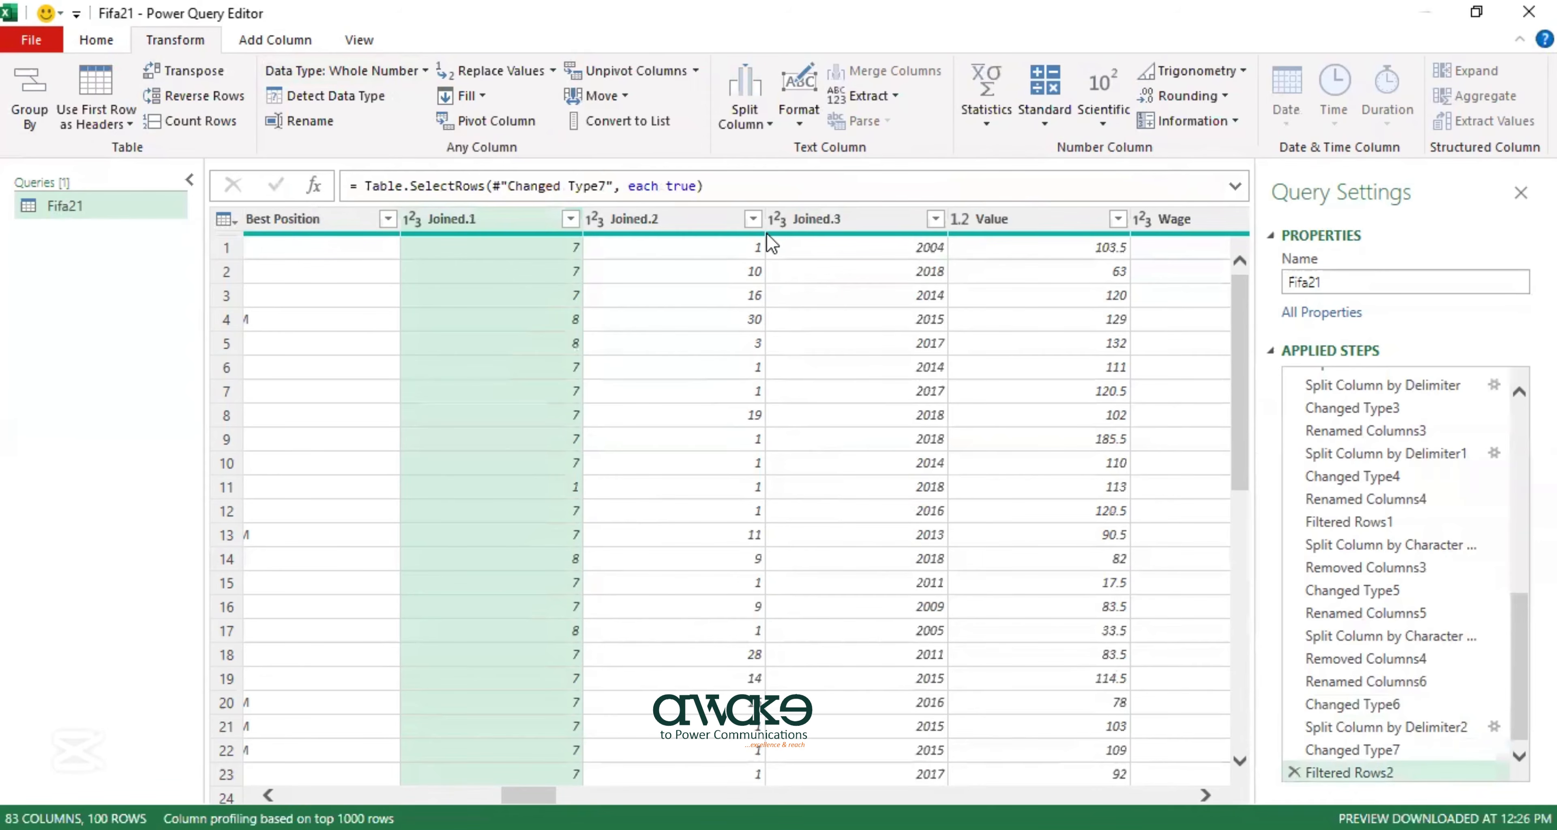
pyautogui.click(753, 220)
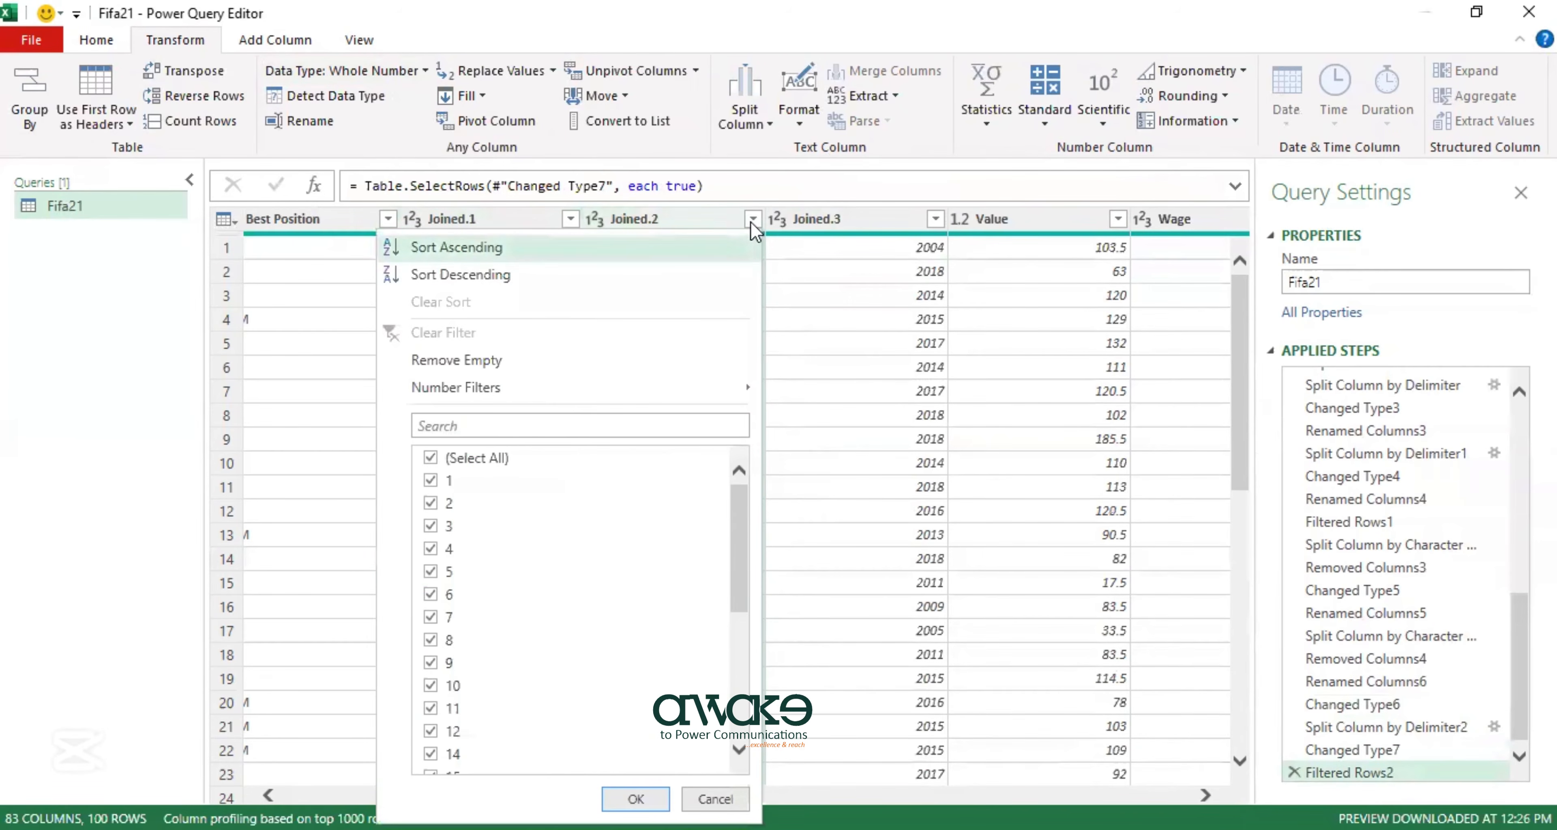
pyautogui.scroll(-4, 631, 635)
pyautogui.scroll(4, 631, 635)
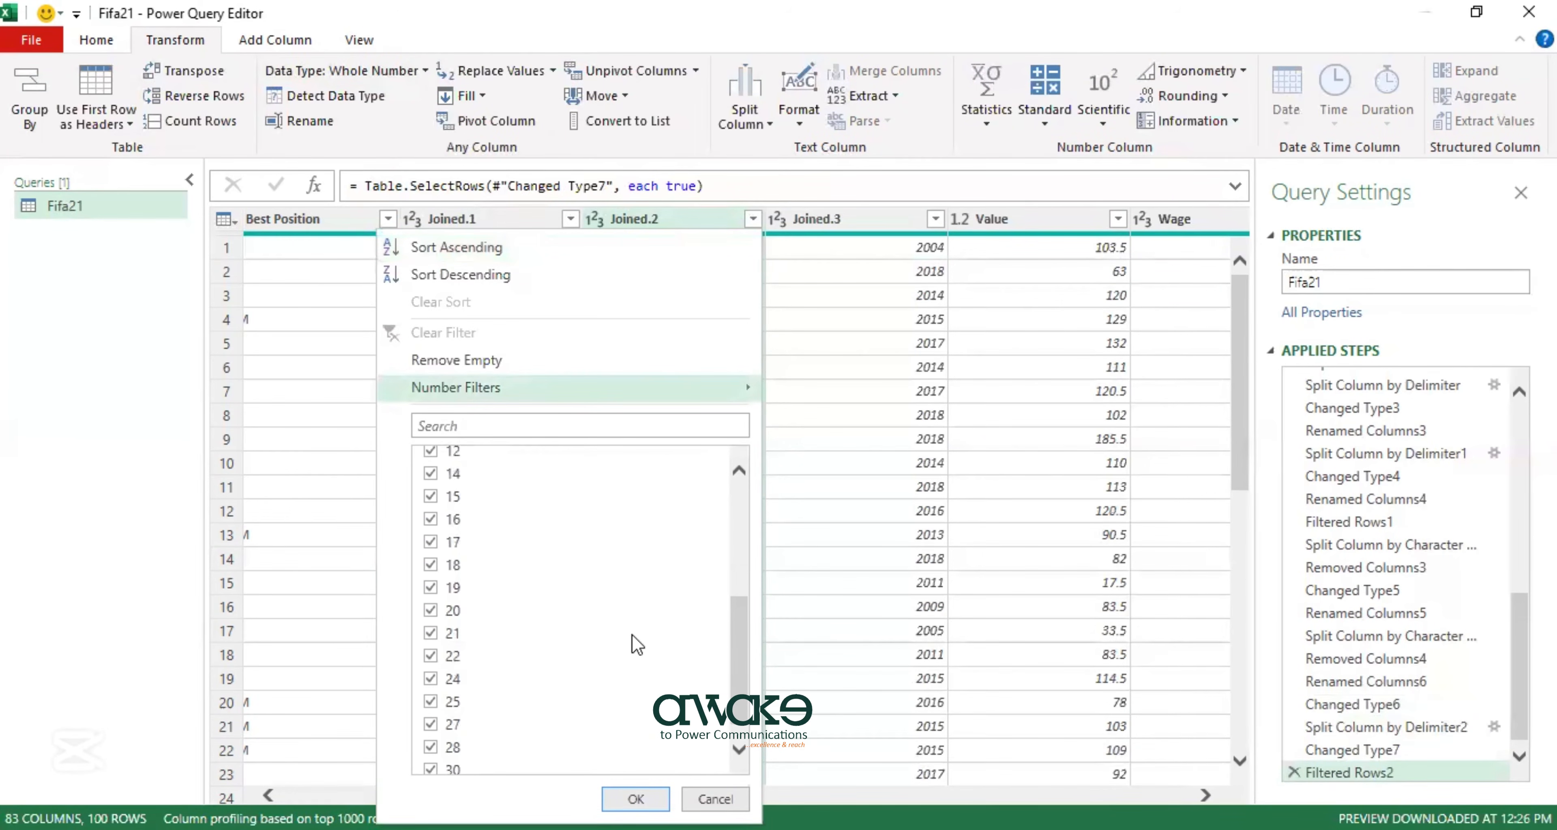
pyautogui.click(753, 219)
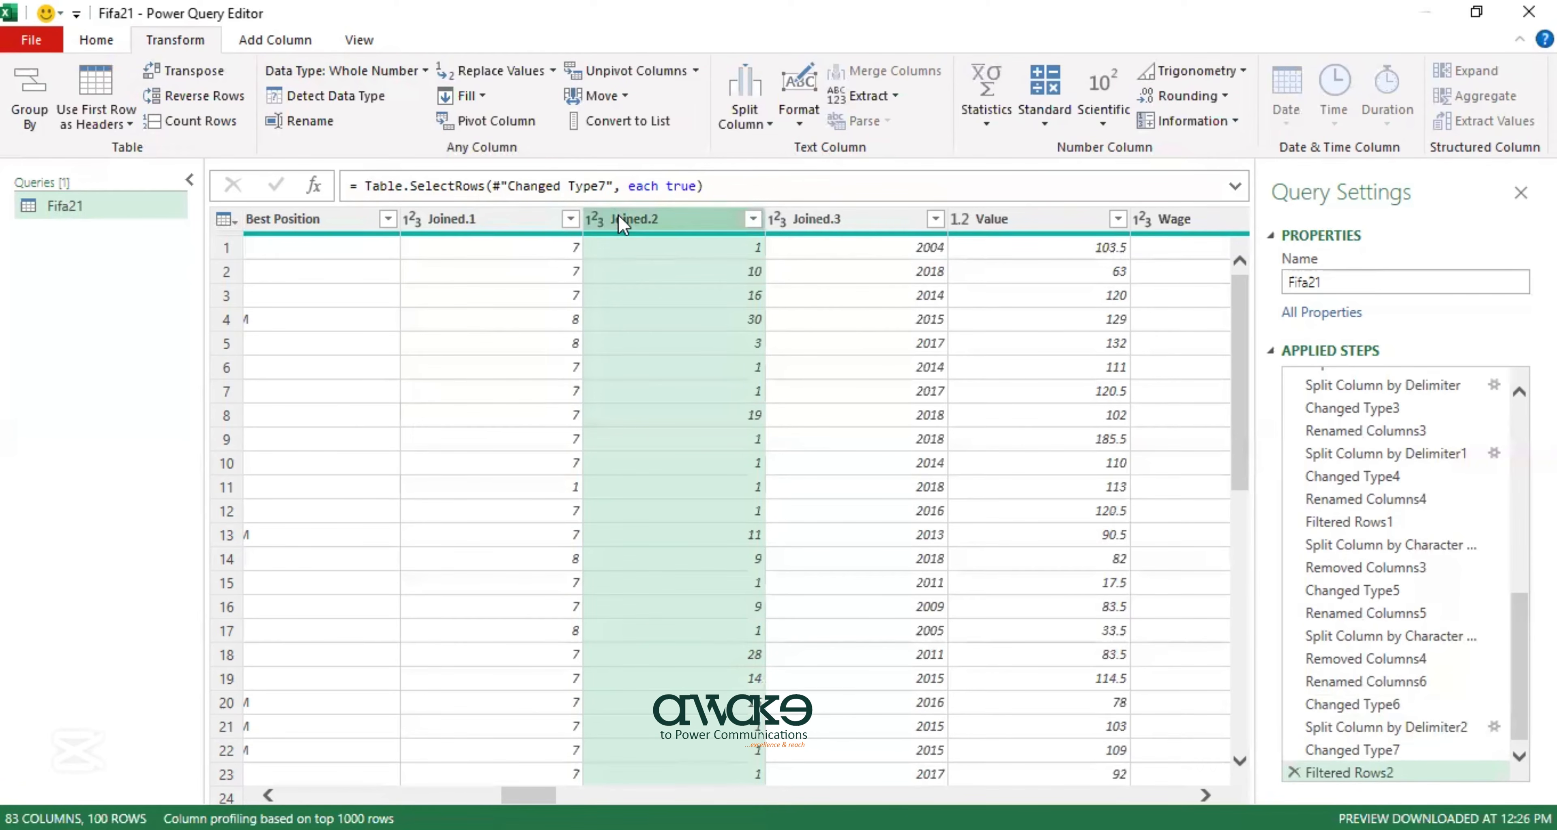
# Rename the Joined.1 column as Month_Joined.
pyautogui.click(488, 215)
pyautogui.click(487, 216)
pyautogui.write('Month_Joined')
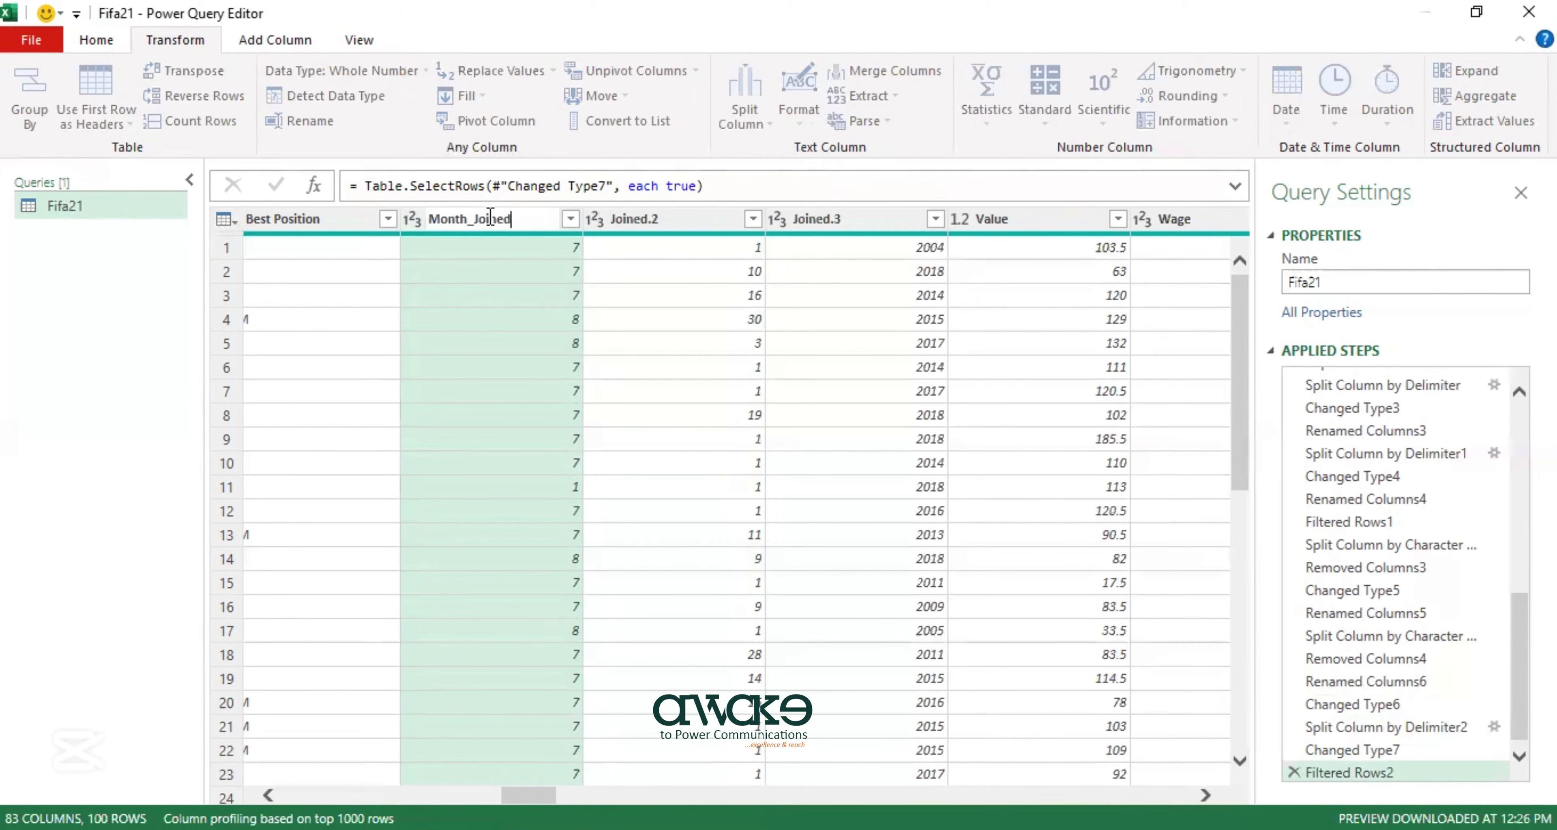
pyautogui.press('Return')
# Rename the Joined.2 column as Day_Joined.
pyautogui.click(678, 224)
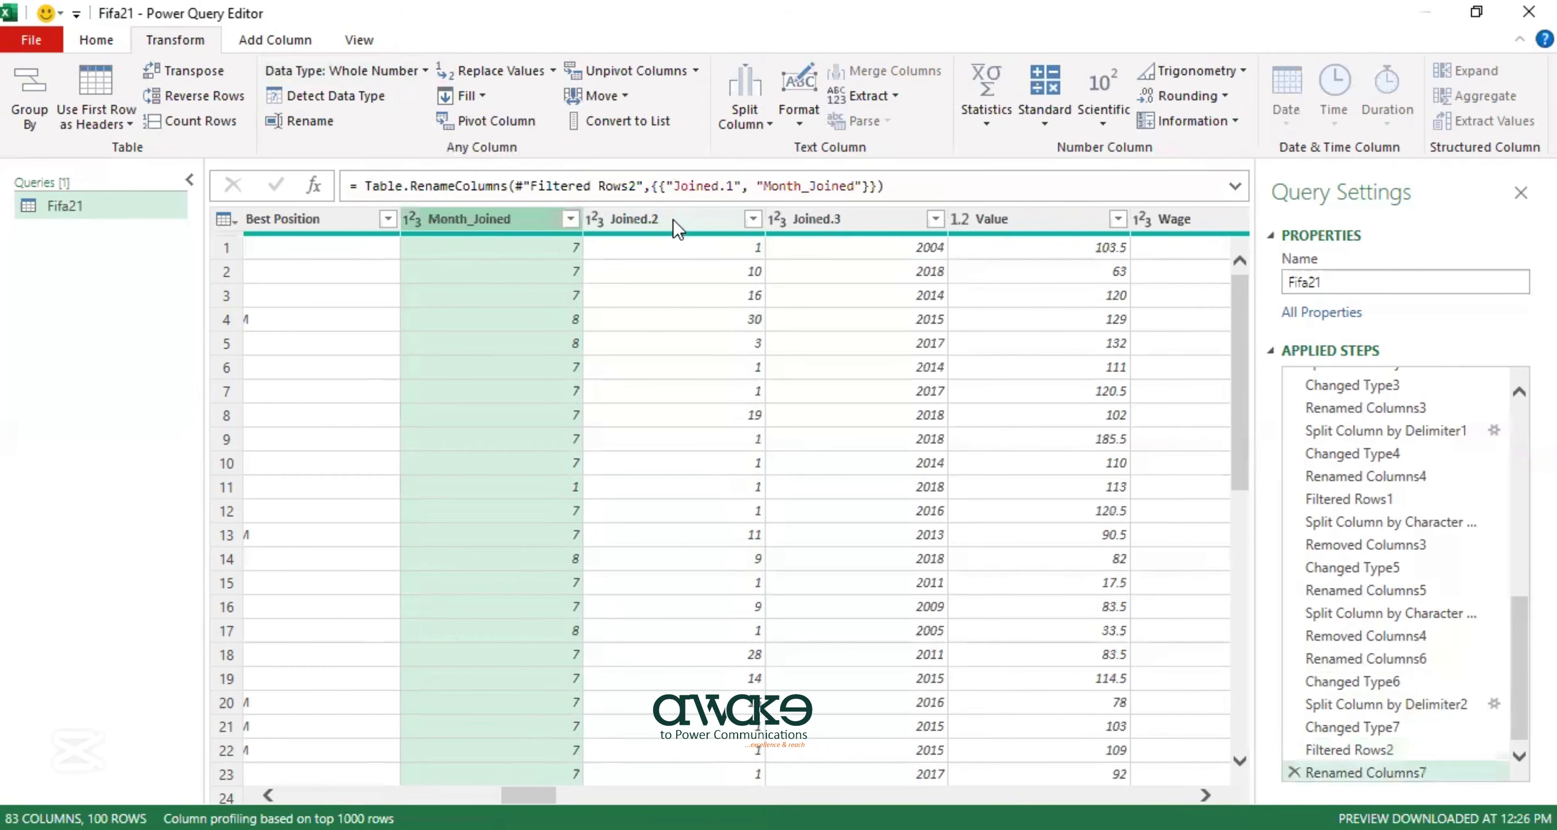
pyautogui.rightClick(679, 224)
pyautogui.click(725, 771)
pyautogui.write('Day_Joined')
pyautogui.press('Return')
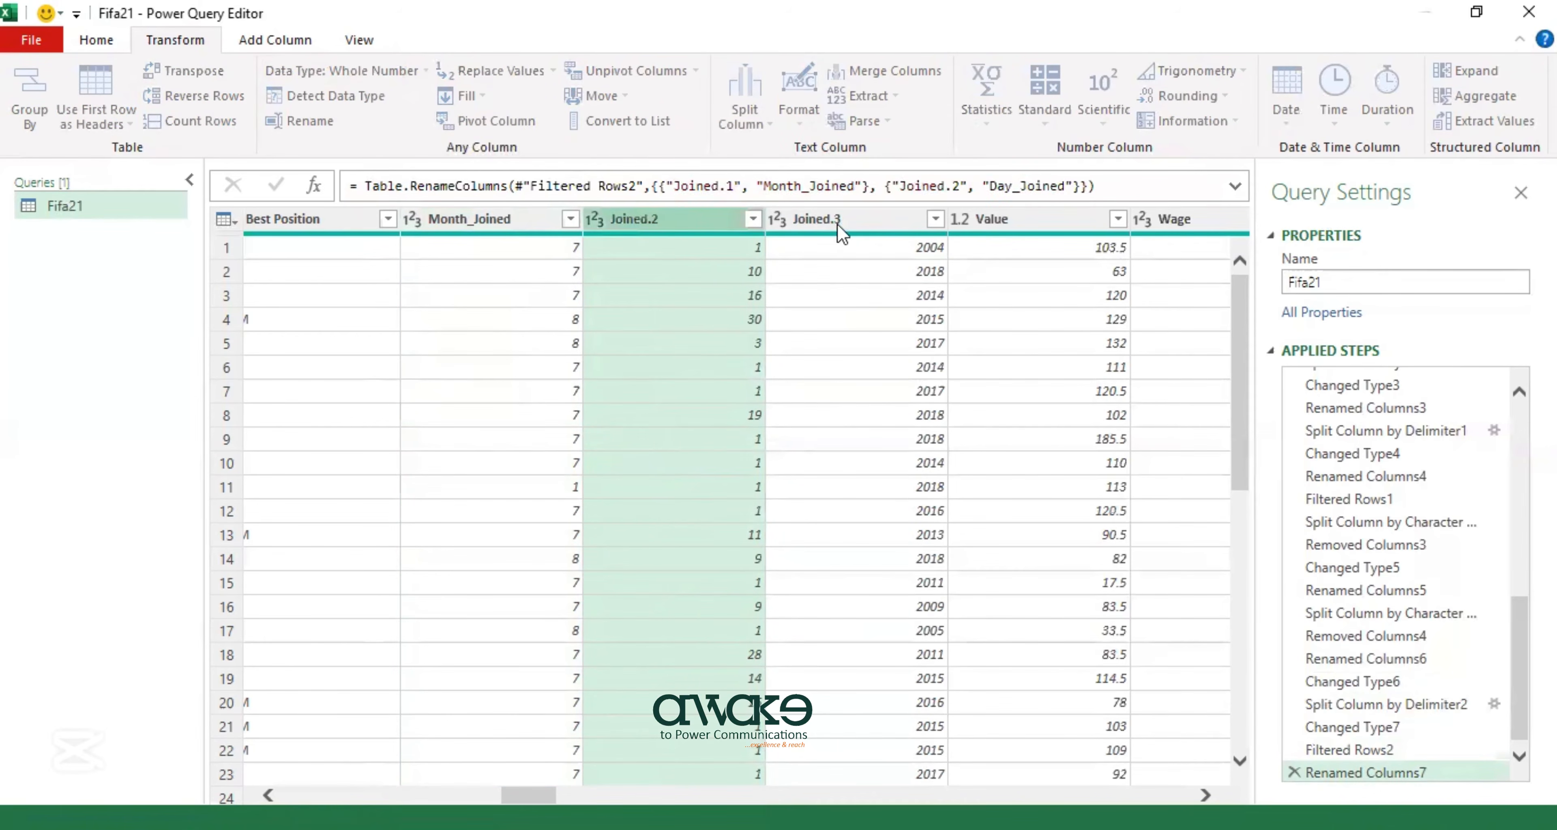
# Rename the Joined.3 column as Year_Joined.
pyautogui.click(840, 225)
pyautogui.doubleClick(840, 226)
pyautogui.write('Year_Joined')
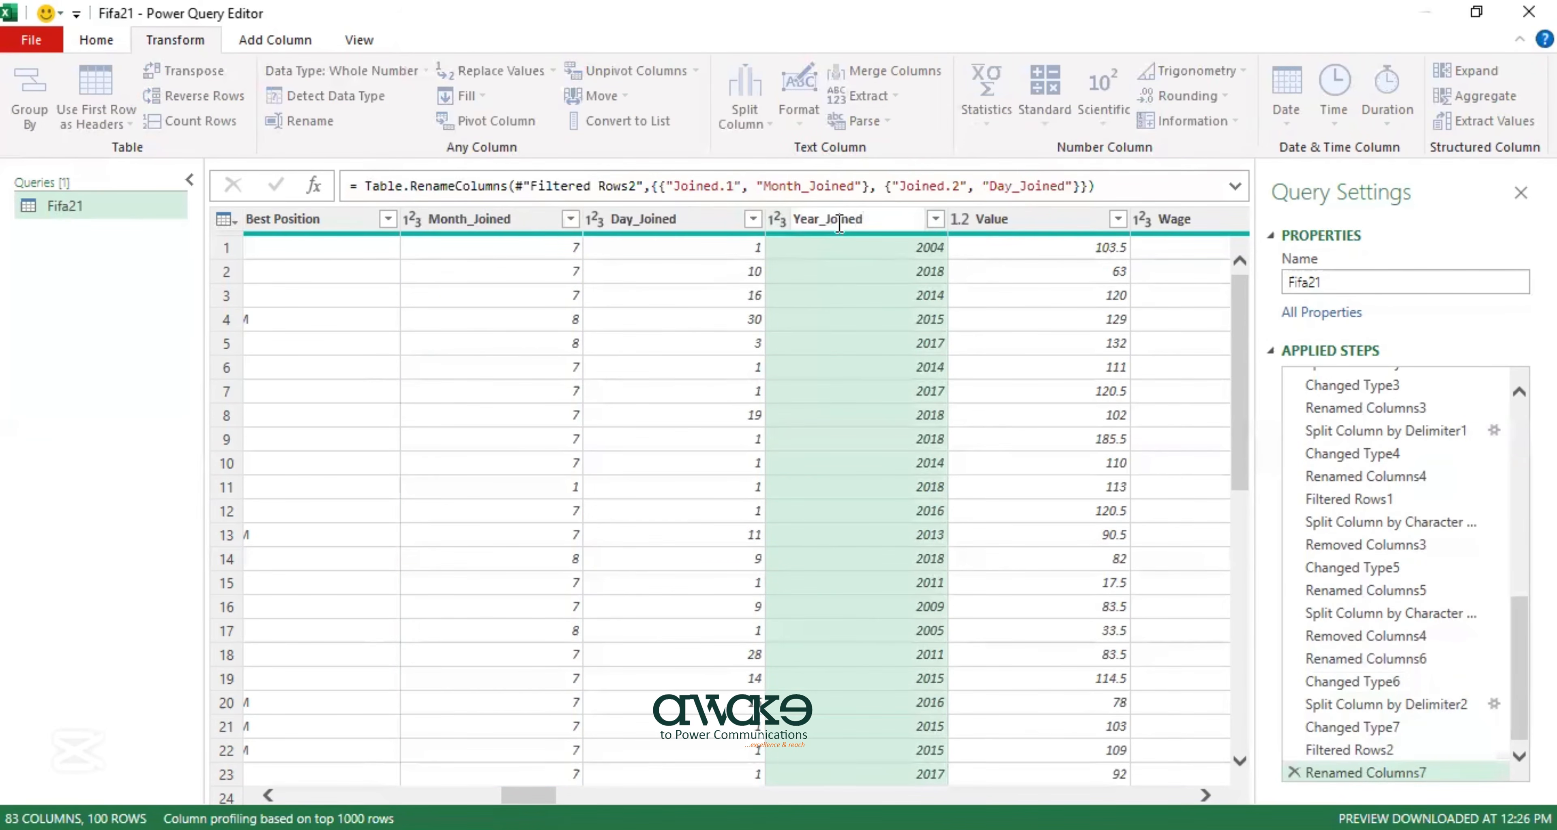
pyautogui.press('Return')
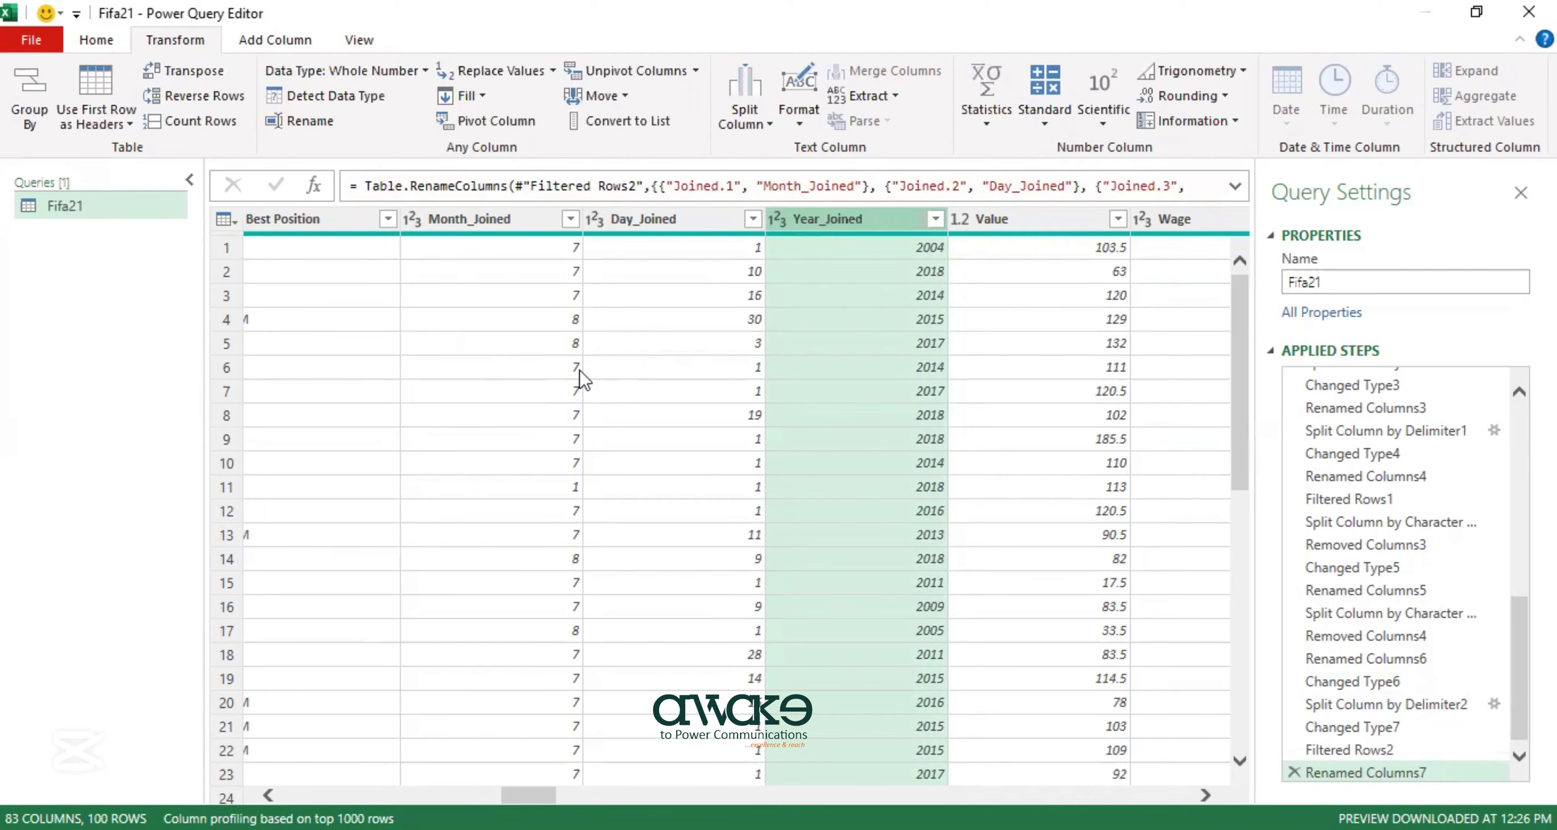
# Split the W/F column at the transition from digit to non-digit to separate the rating from the star symbols.
pyautogui.moveTo(540, 796); pyautogui.dragTo(544, 796)
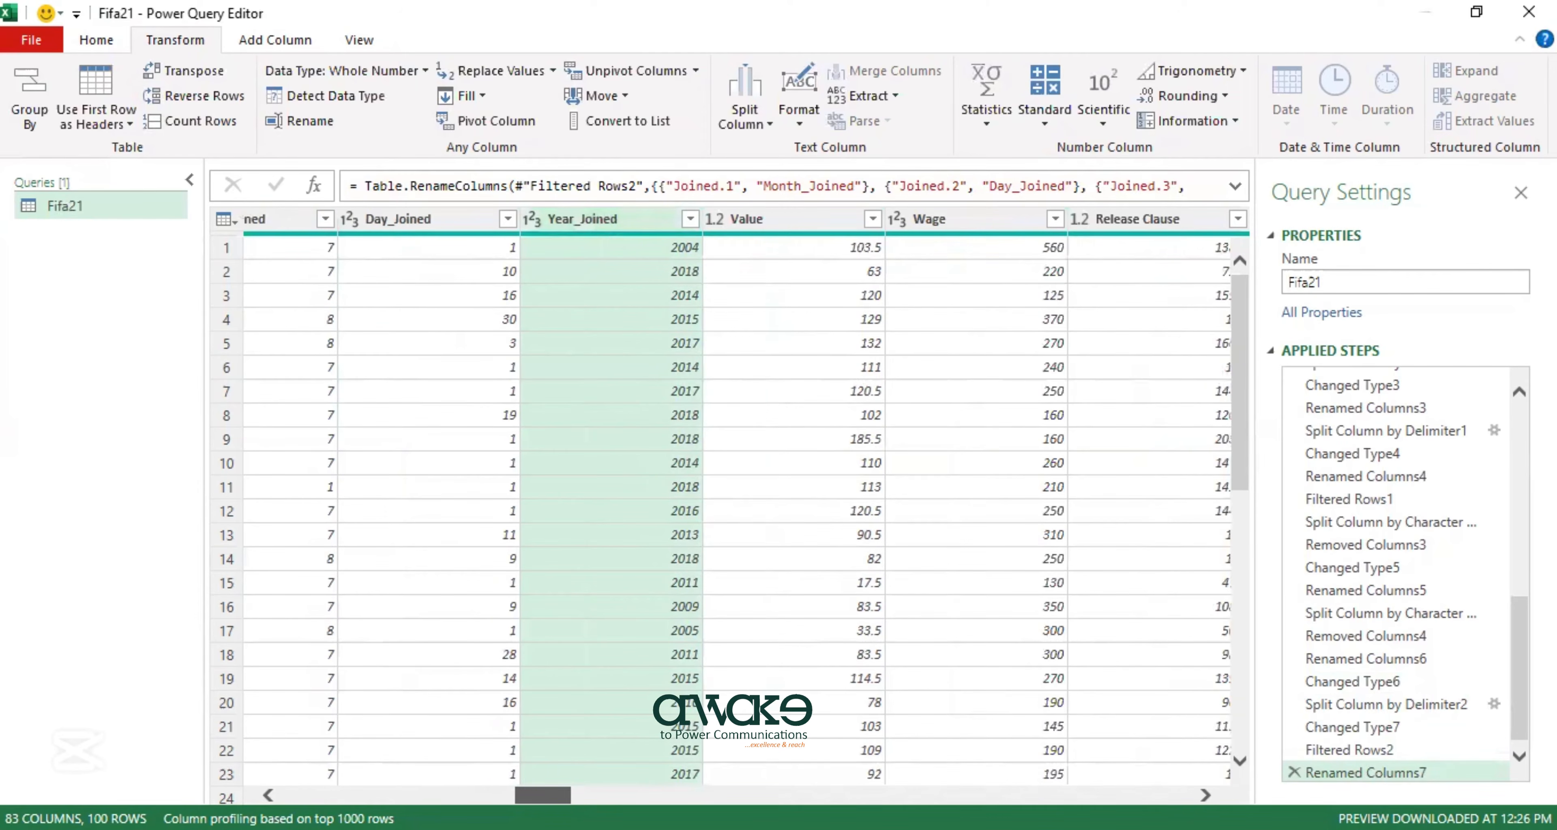
pyautogui.moveTo(543, 796); pyautogui.dragTo(543, 796)
pyautogui.click(543, 796)
pyautogui.moveTo(543, 795); pyautogui.dragTo(1035, 796)
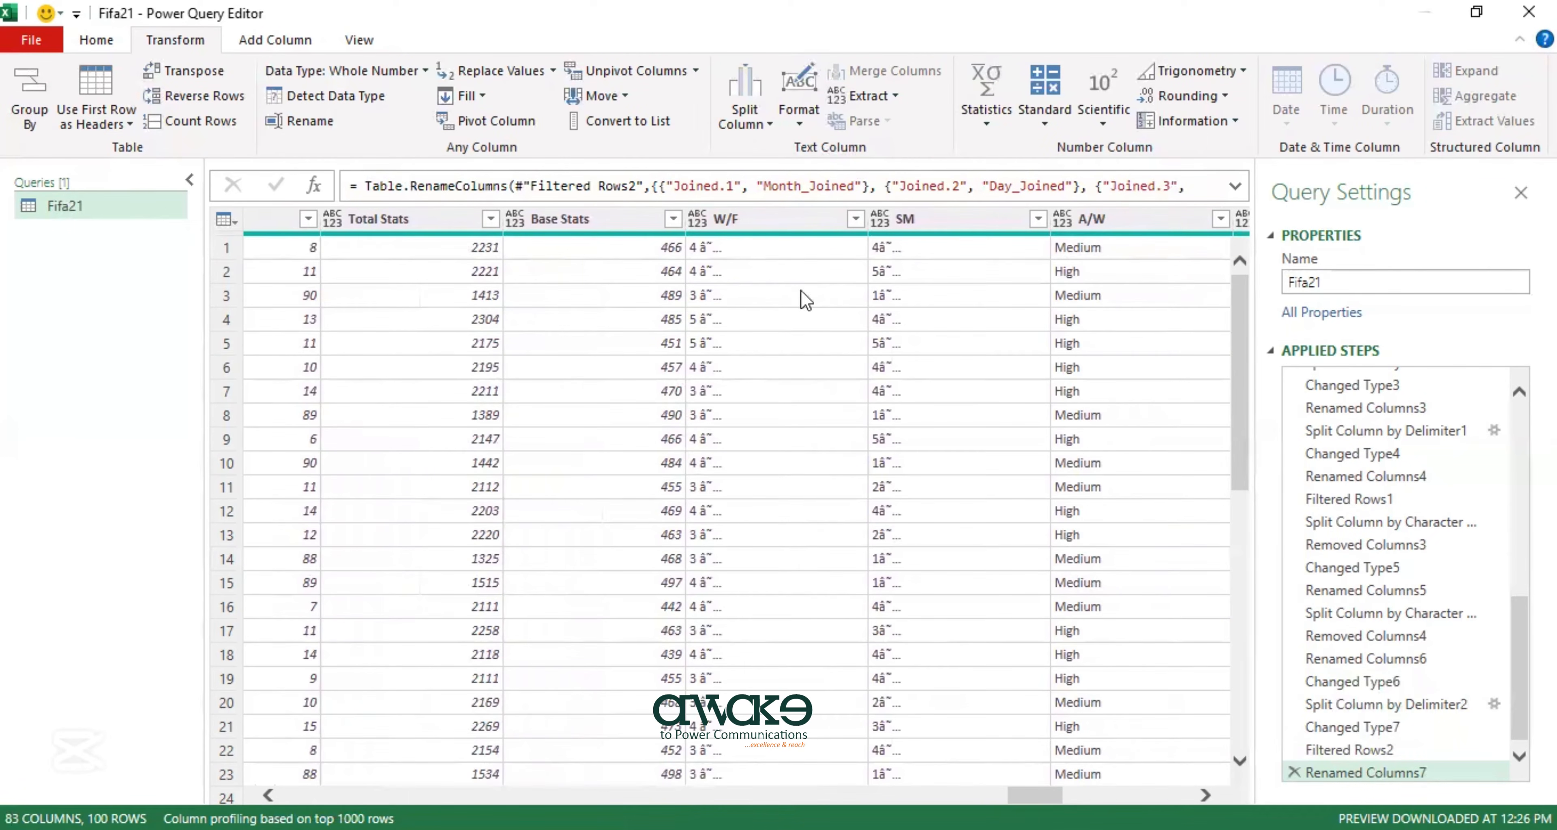
pyautogui.click(784, 220)
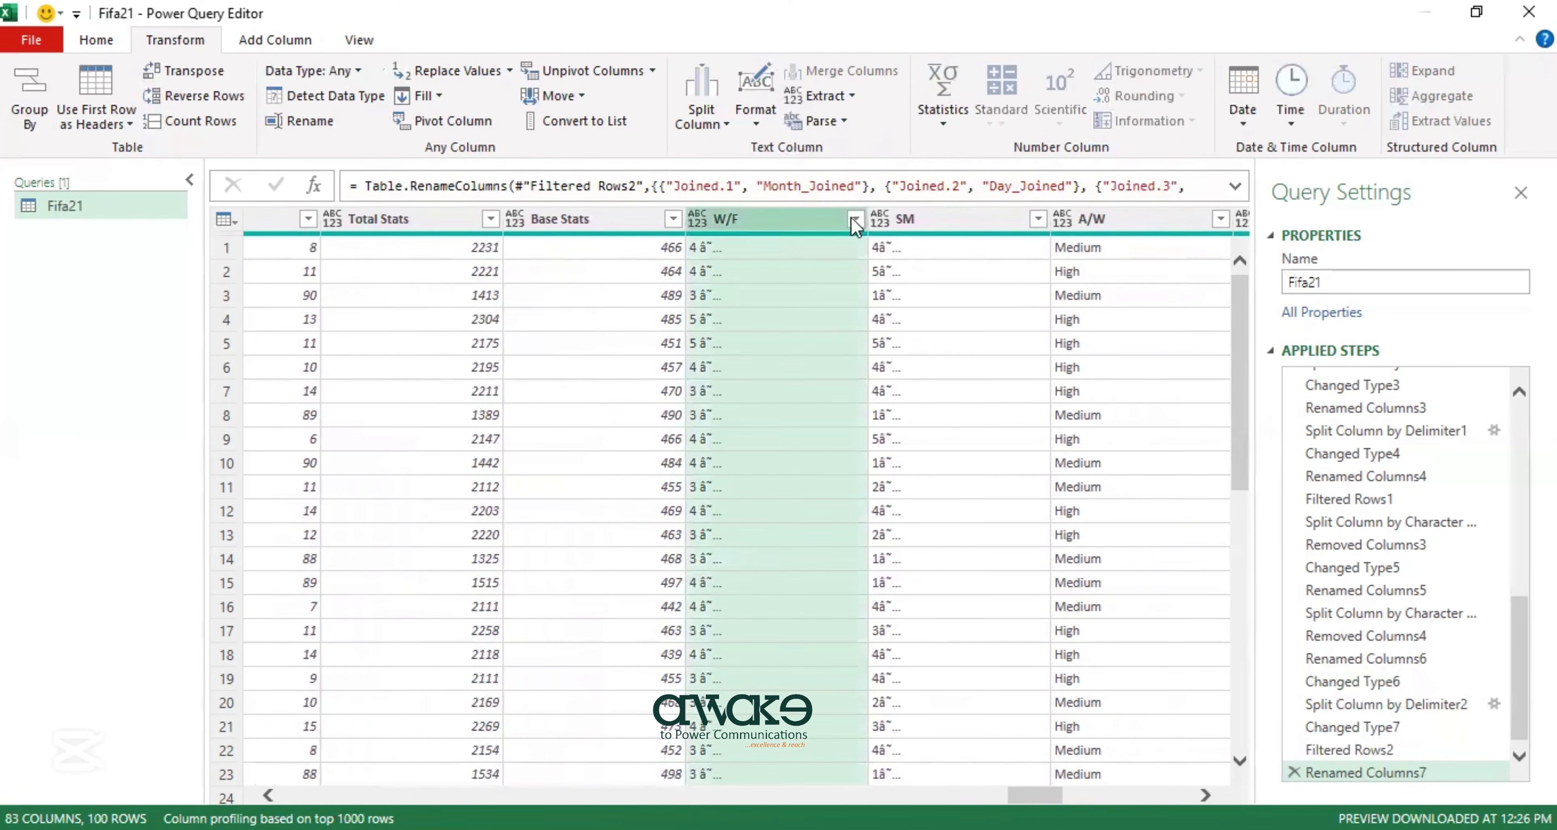
pyautogui.keyDown('ctrl'); pyautogui.click(904, 220); pyautogui.keyUp('ctrl')
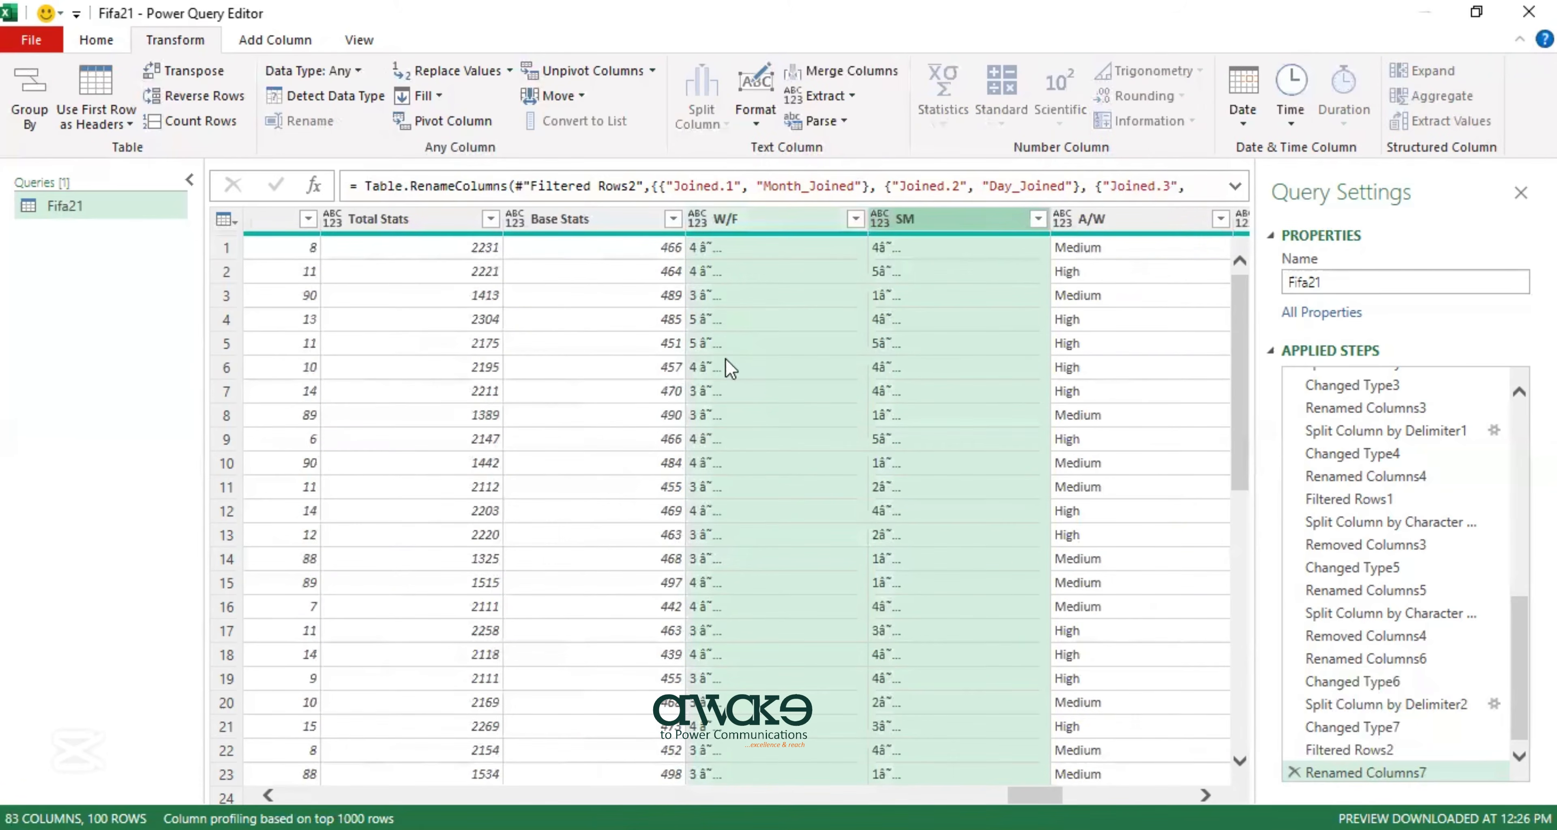
pyautogui.click(763, 228)
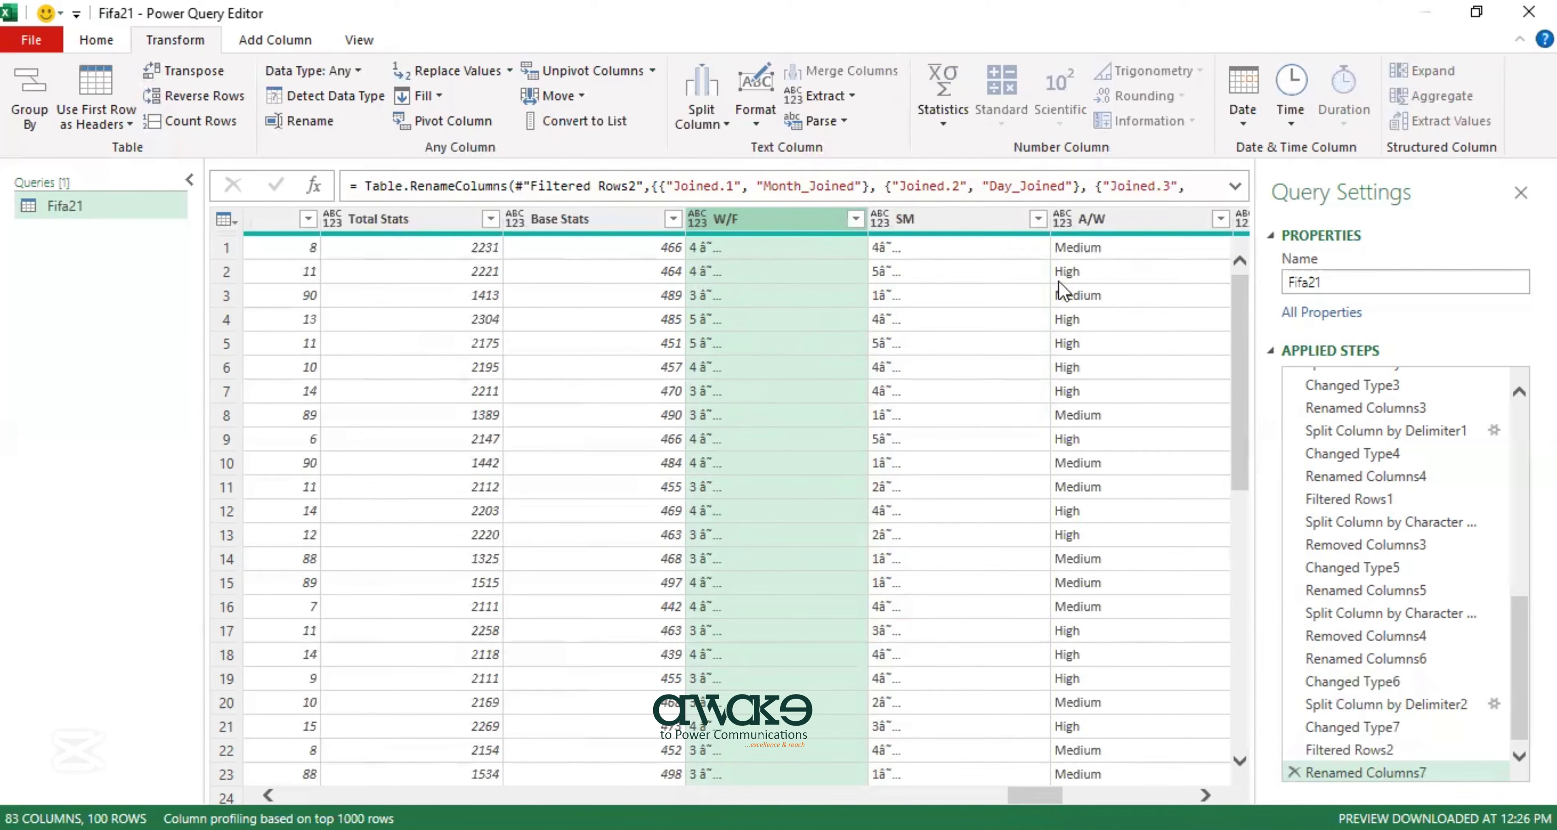
pyautogui.click(727, 125)
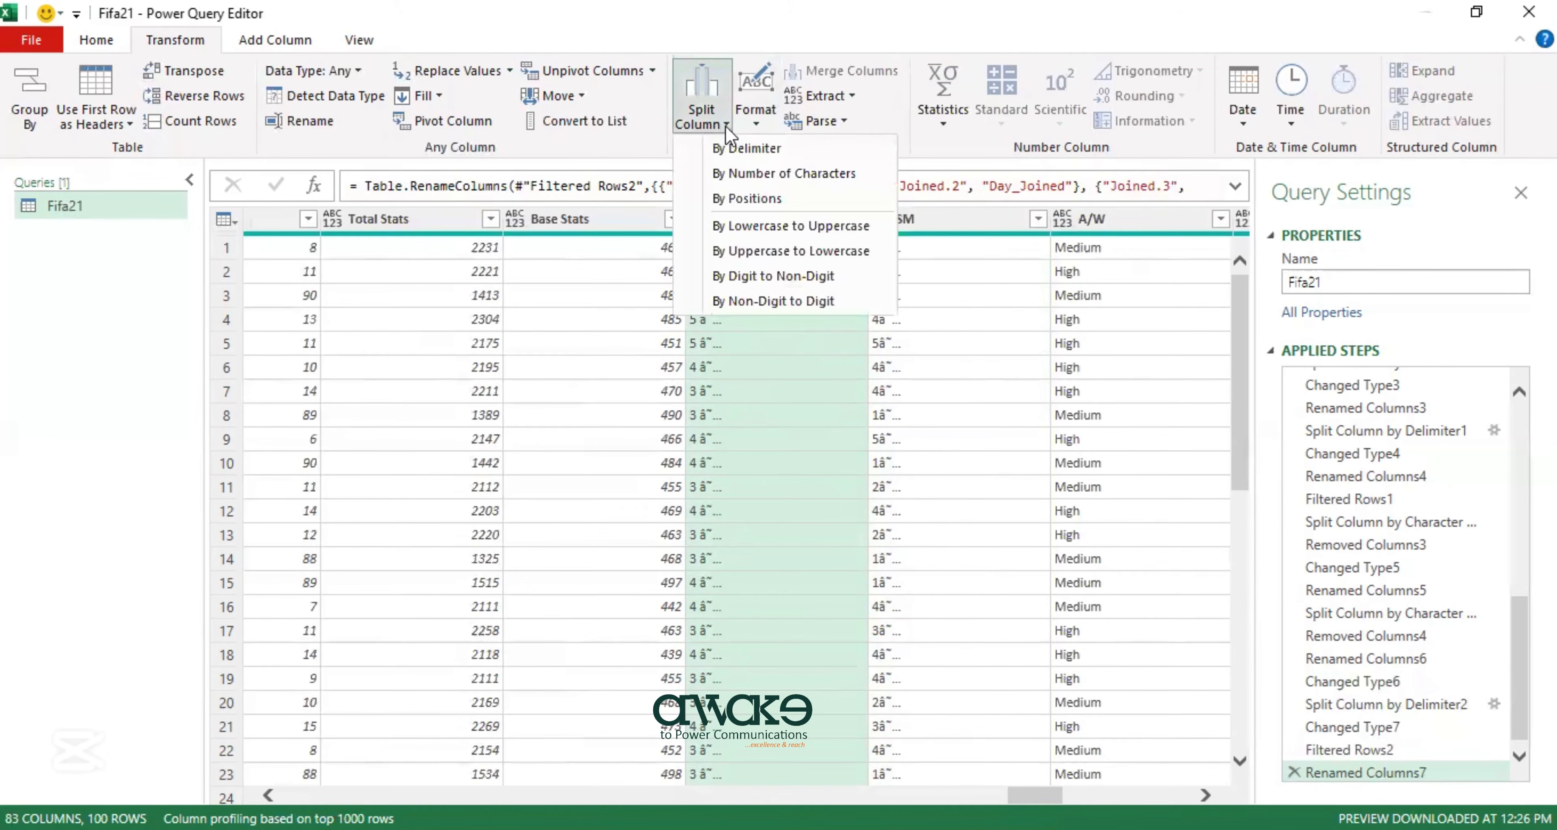
pyautogui.click(747, 278)
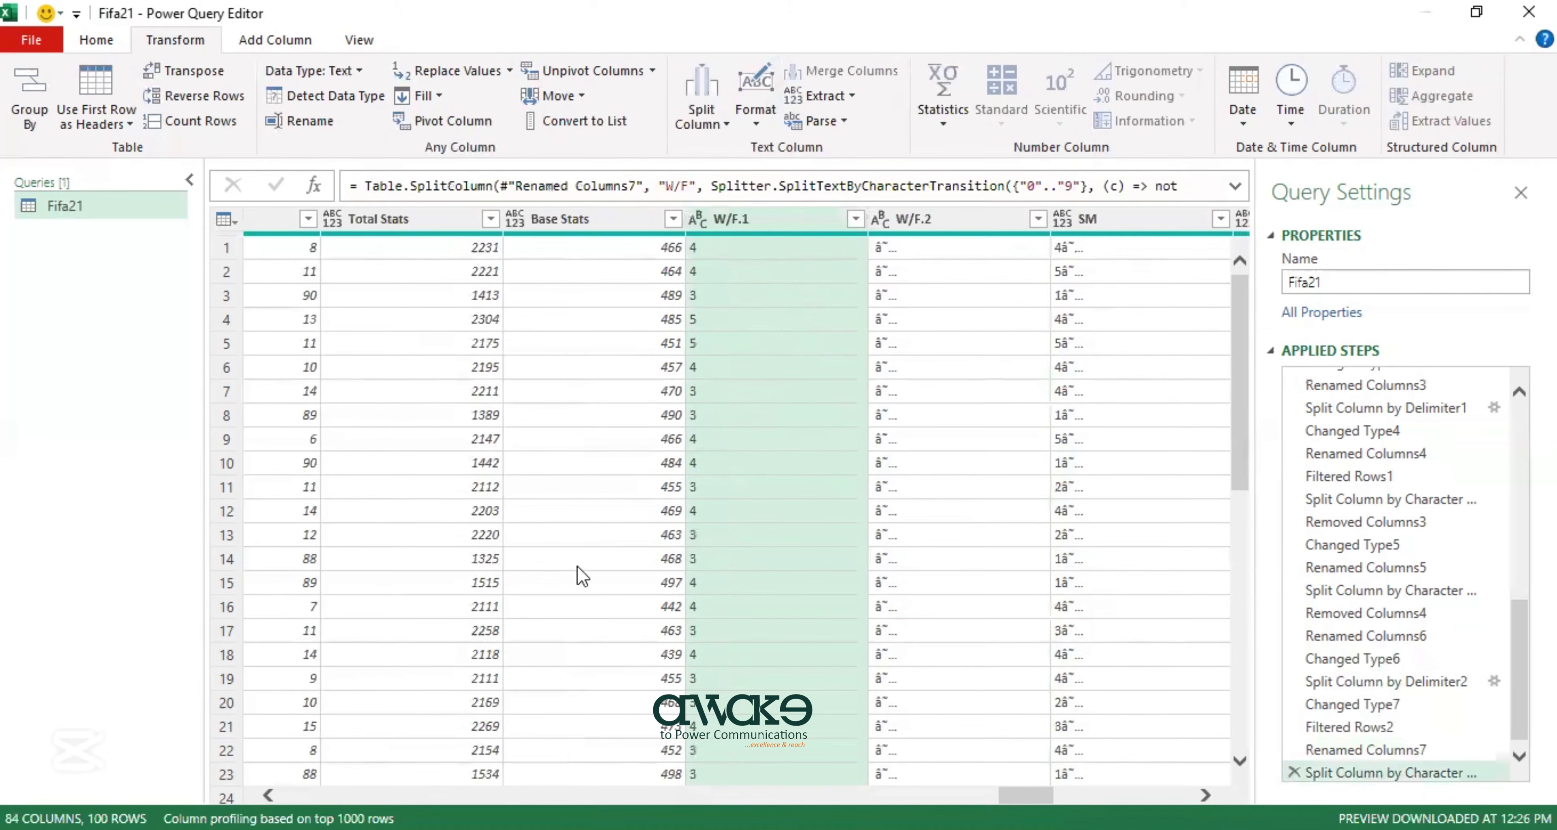
# Remove the leftover W/F.2 column and rename W/F.1 as W/F.
pyautogui.rightClick(938, 219)
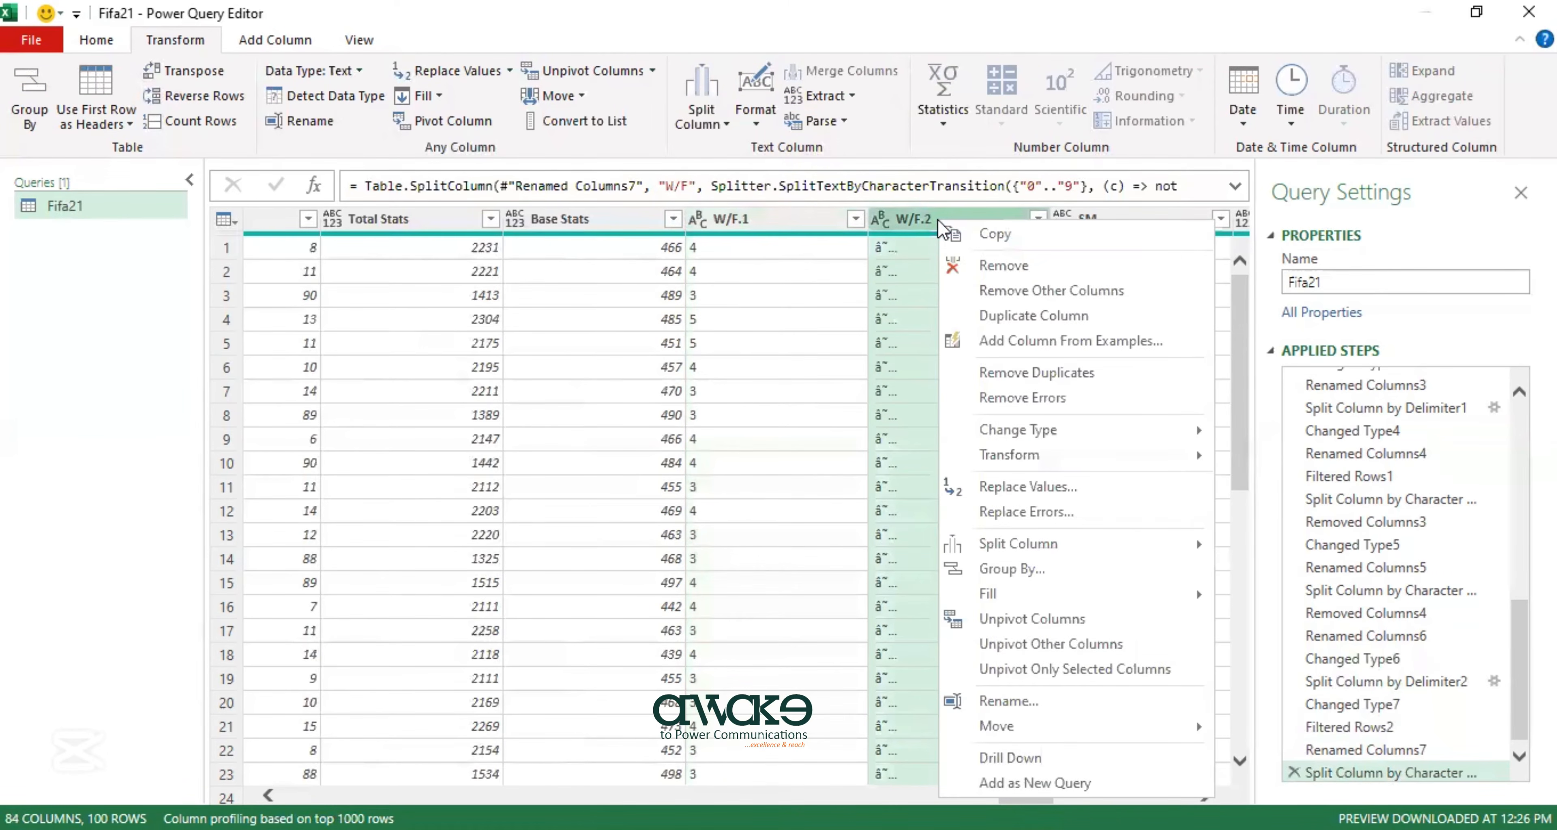
pyautogui.click(954, 260)
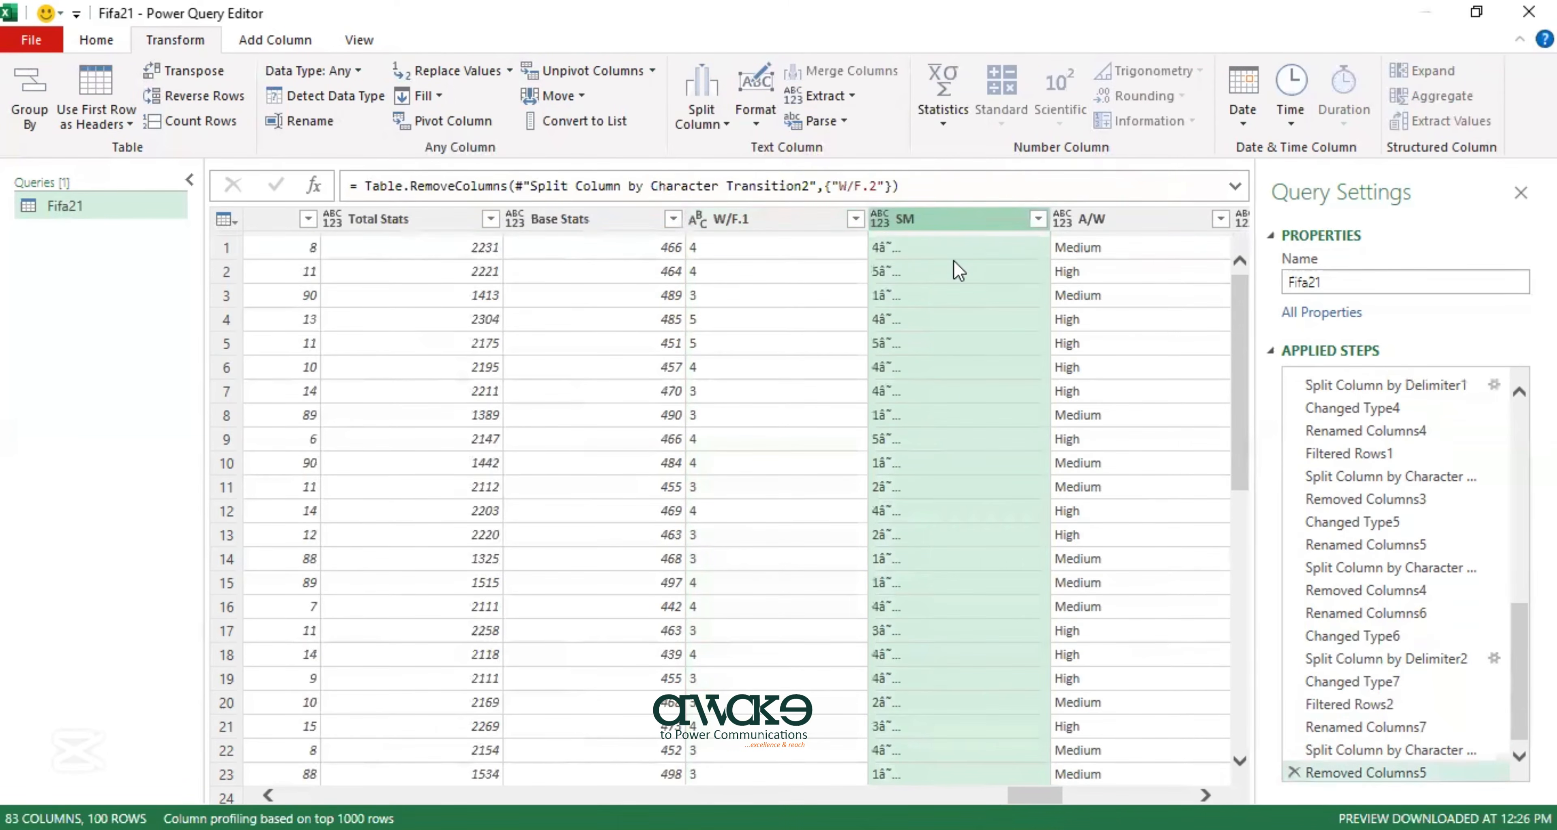
pyautogui.doubleClick(796, 220)
pyautogui.click(796, 224)
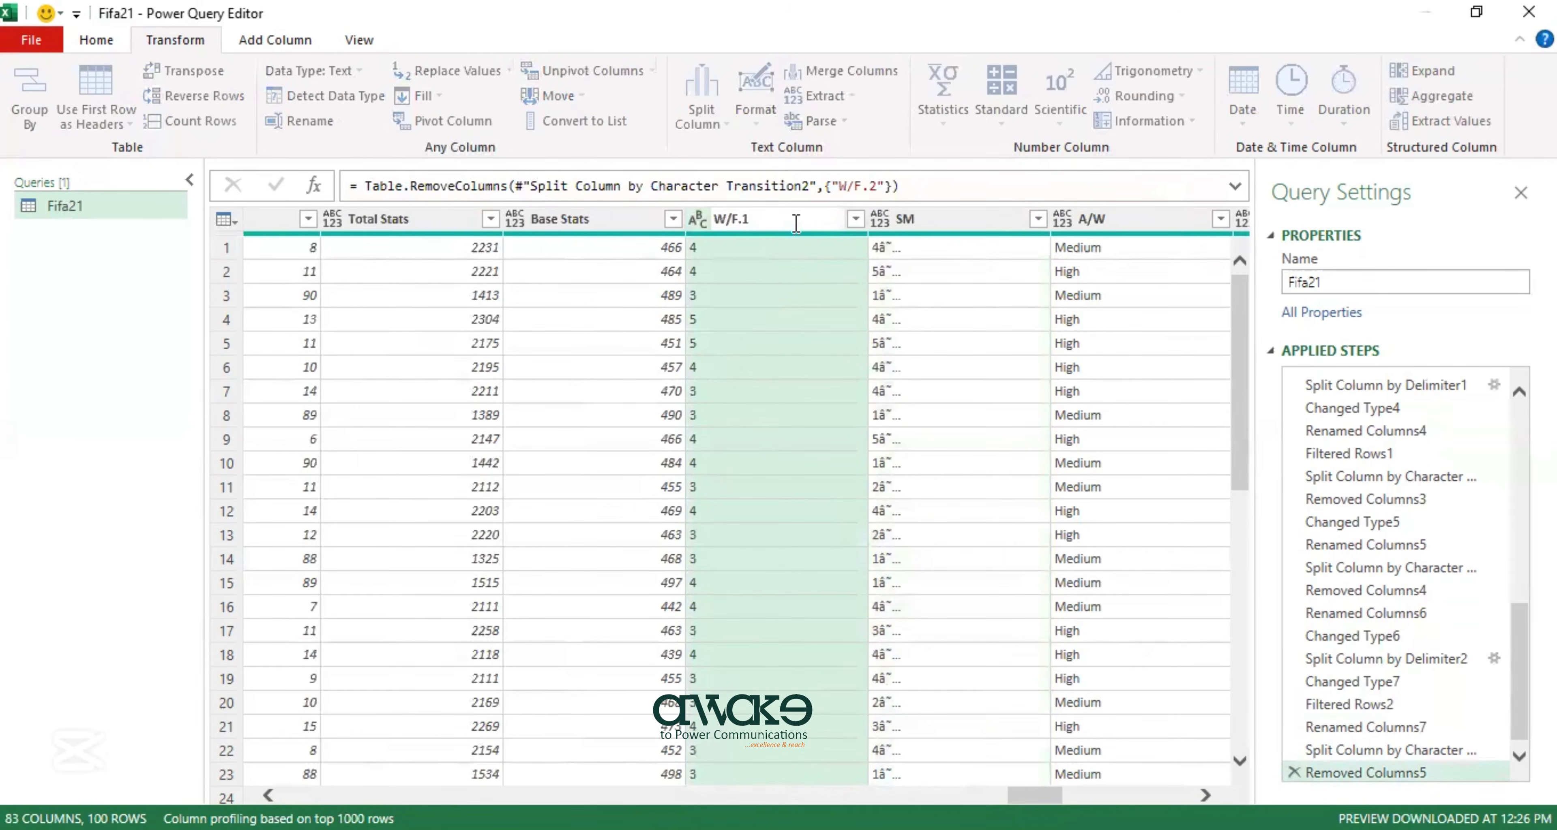
pyautogui.press('BackSpace')
pyautogui.press('BackSpace')
pyautogui.click(796, 274)
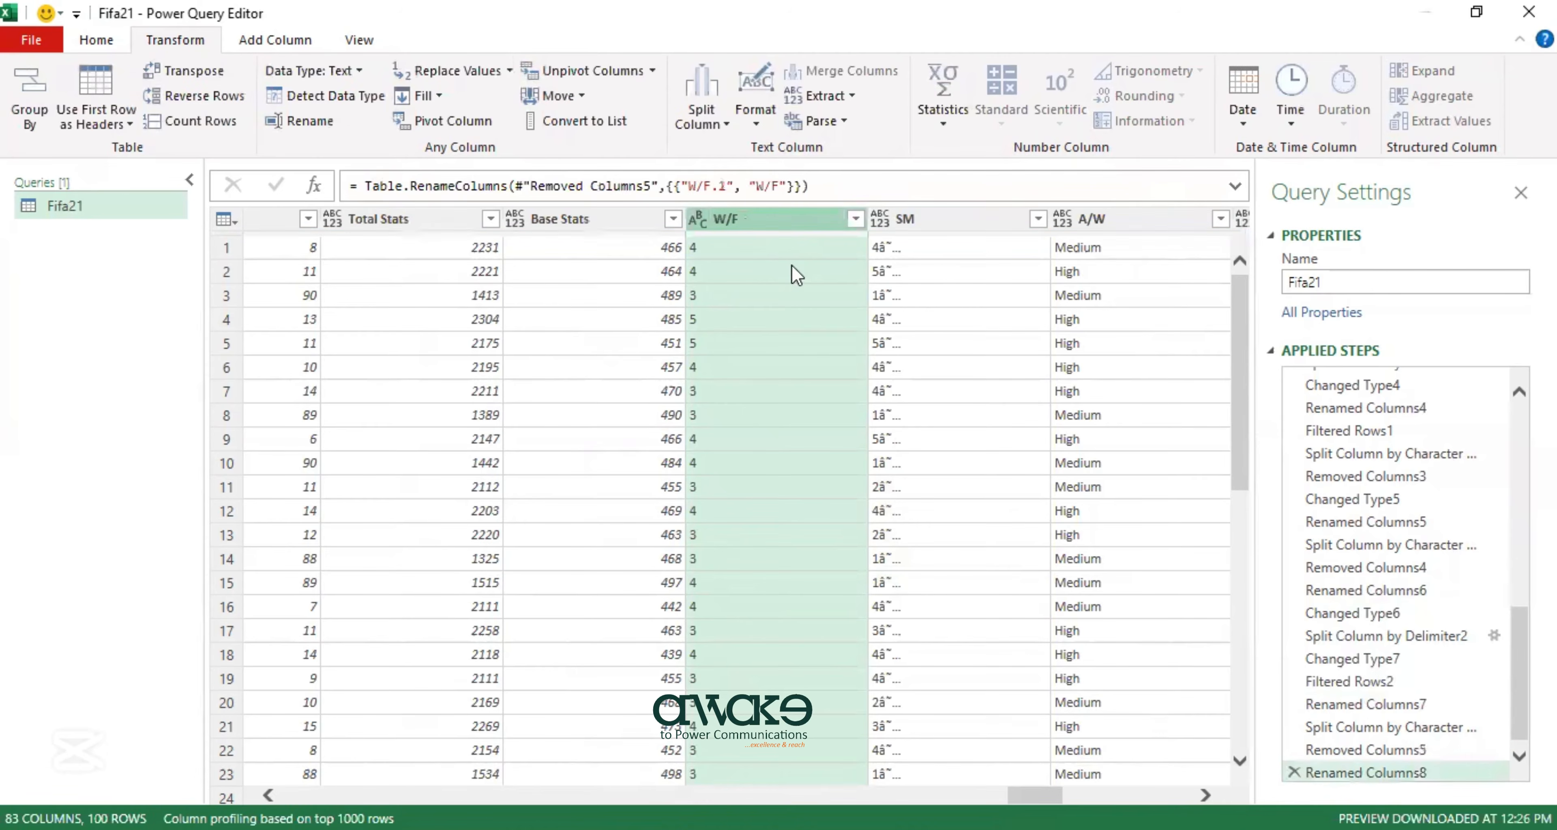
# Split the SM column at the transition from digit to non-digit.
pyautogui.click(983, 221)
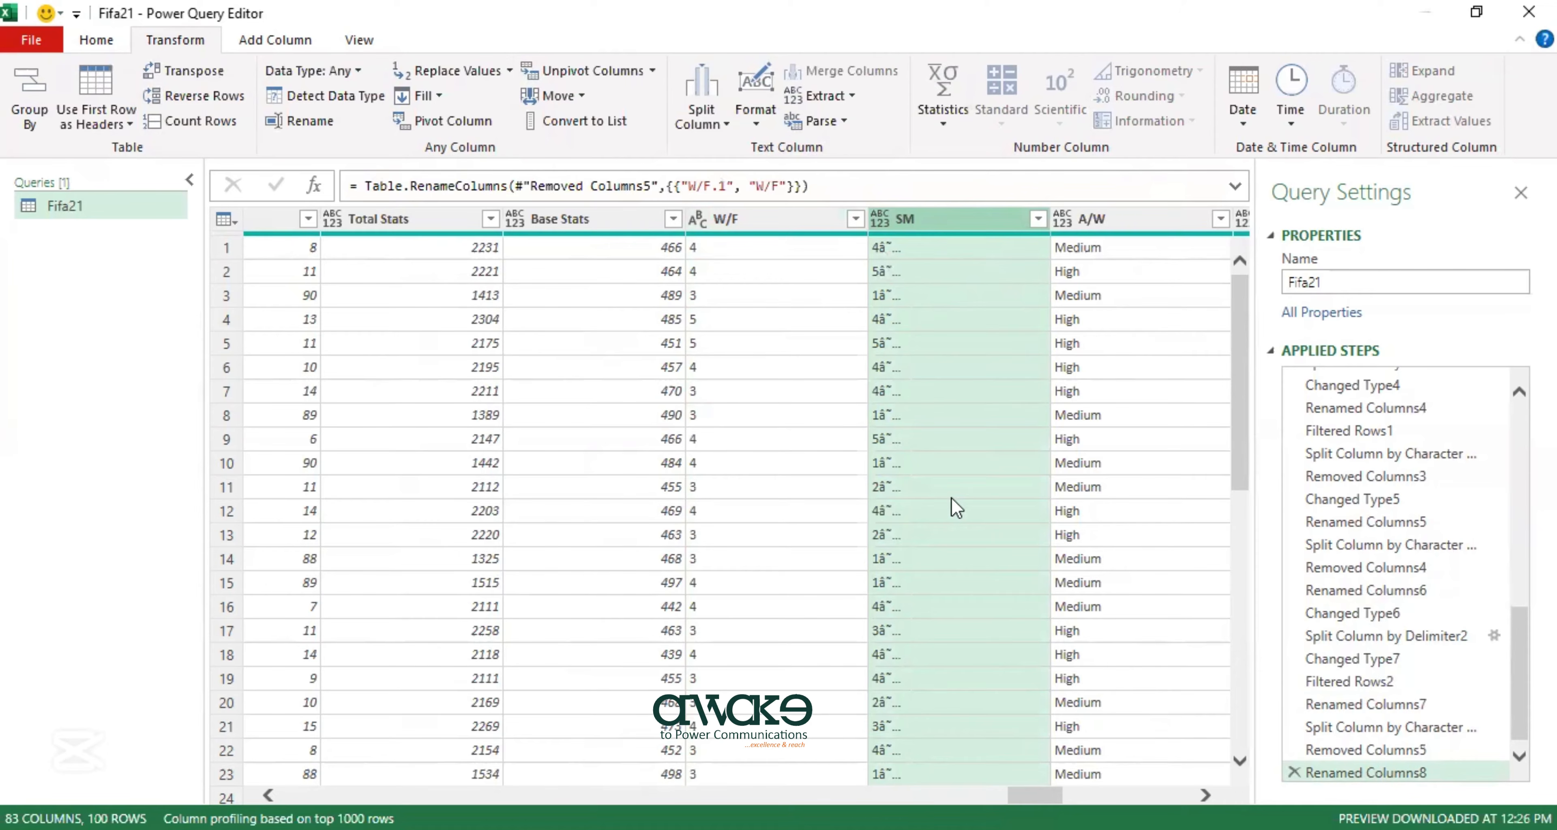
pyautogui.click(721, 122)
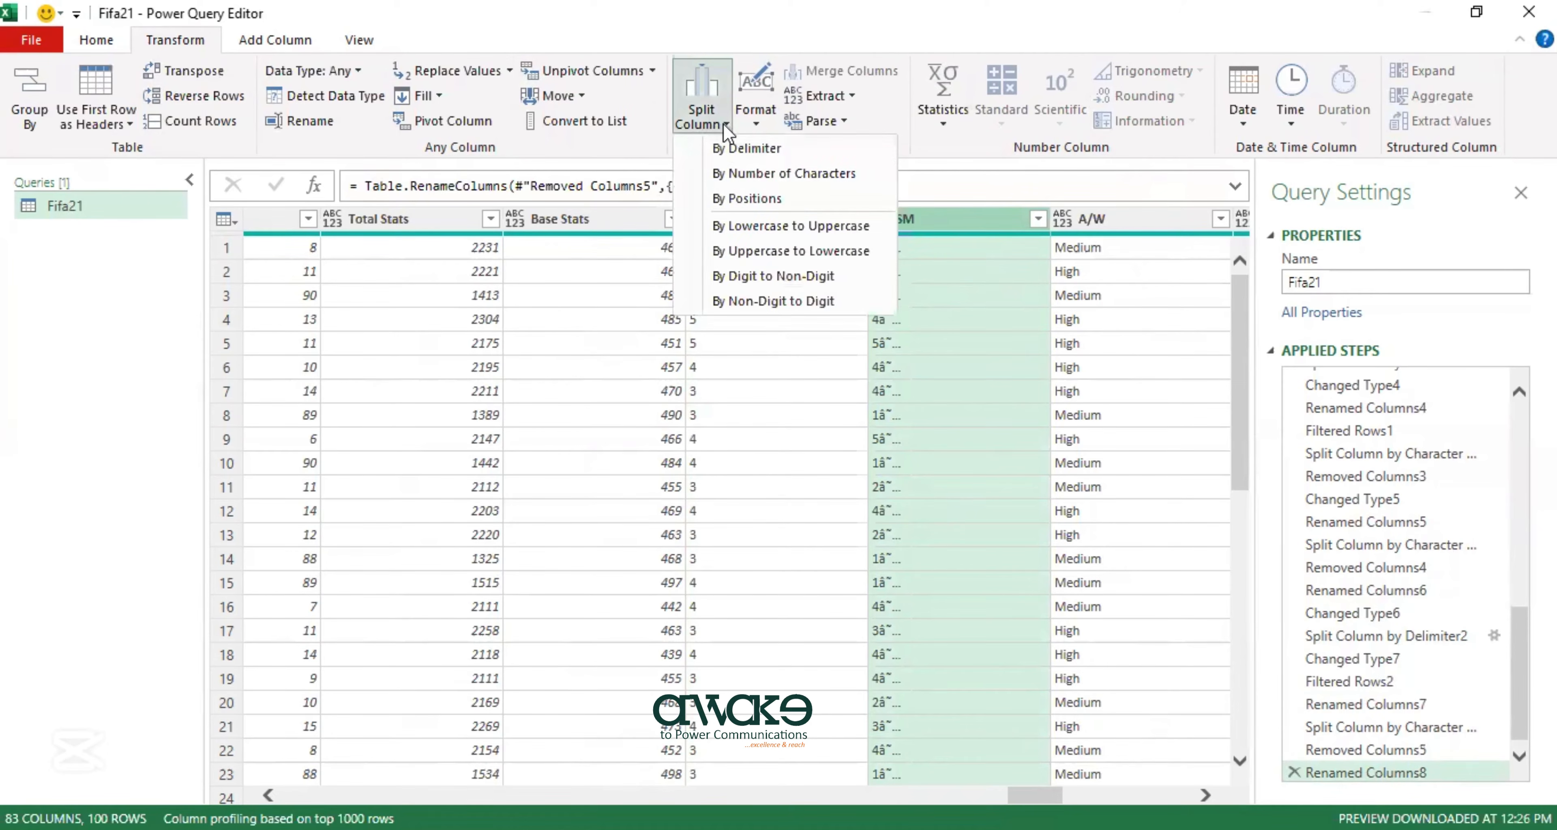
pyautogui.click(719, 279)
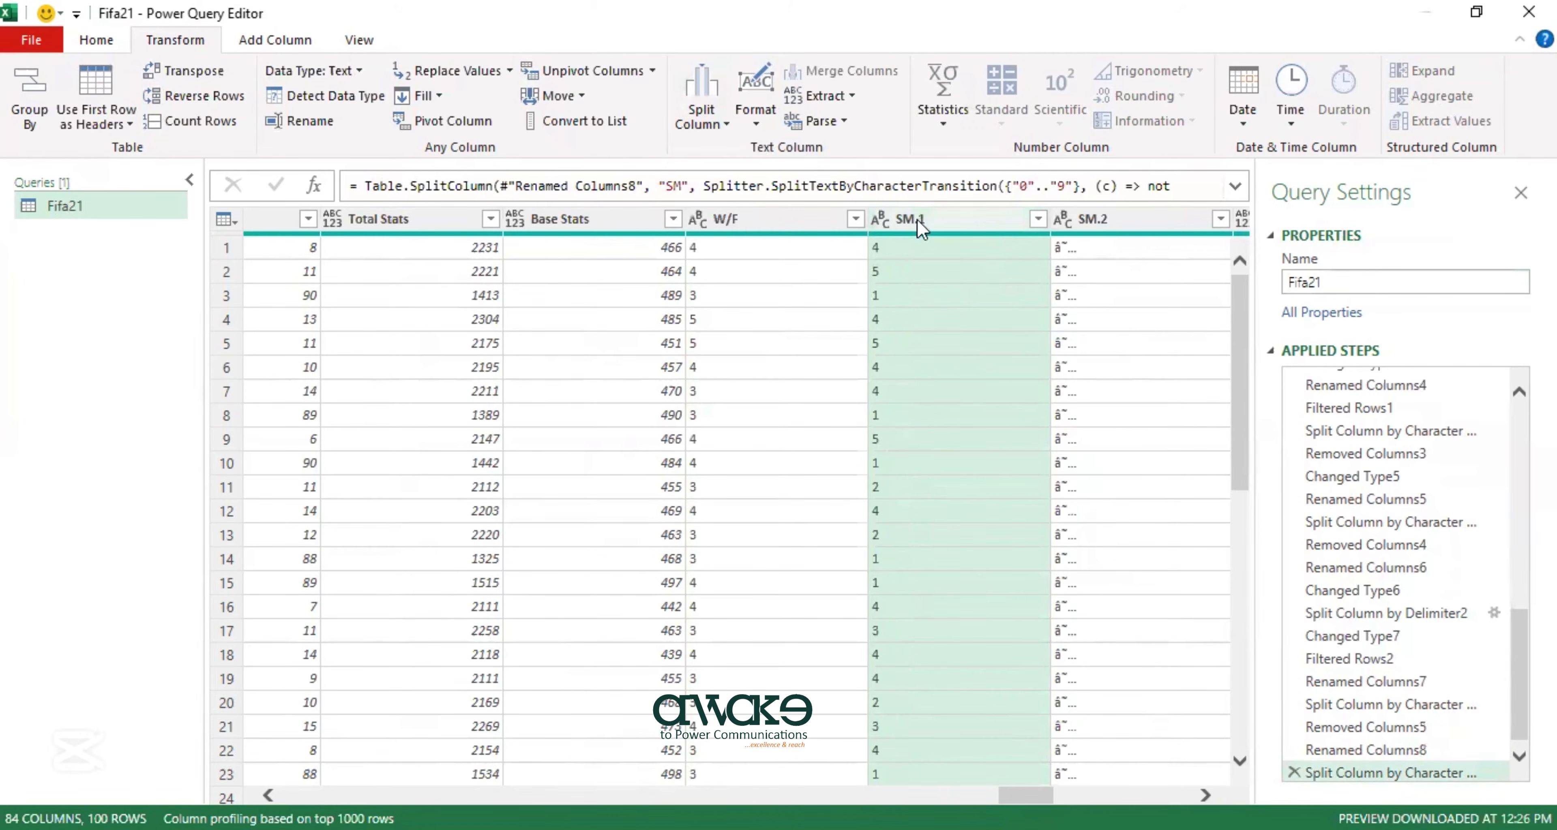
# Remove the leftover SM.2 column and rename SM.1 as SM.
pyautogui.click(1116, 222)
pyautogui.rightClick(1116, 224)
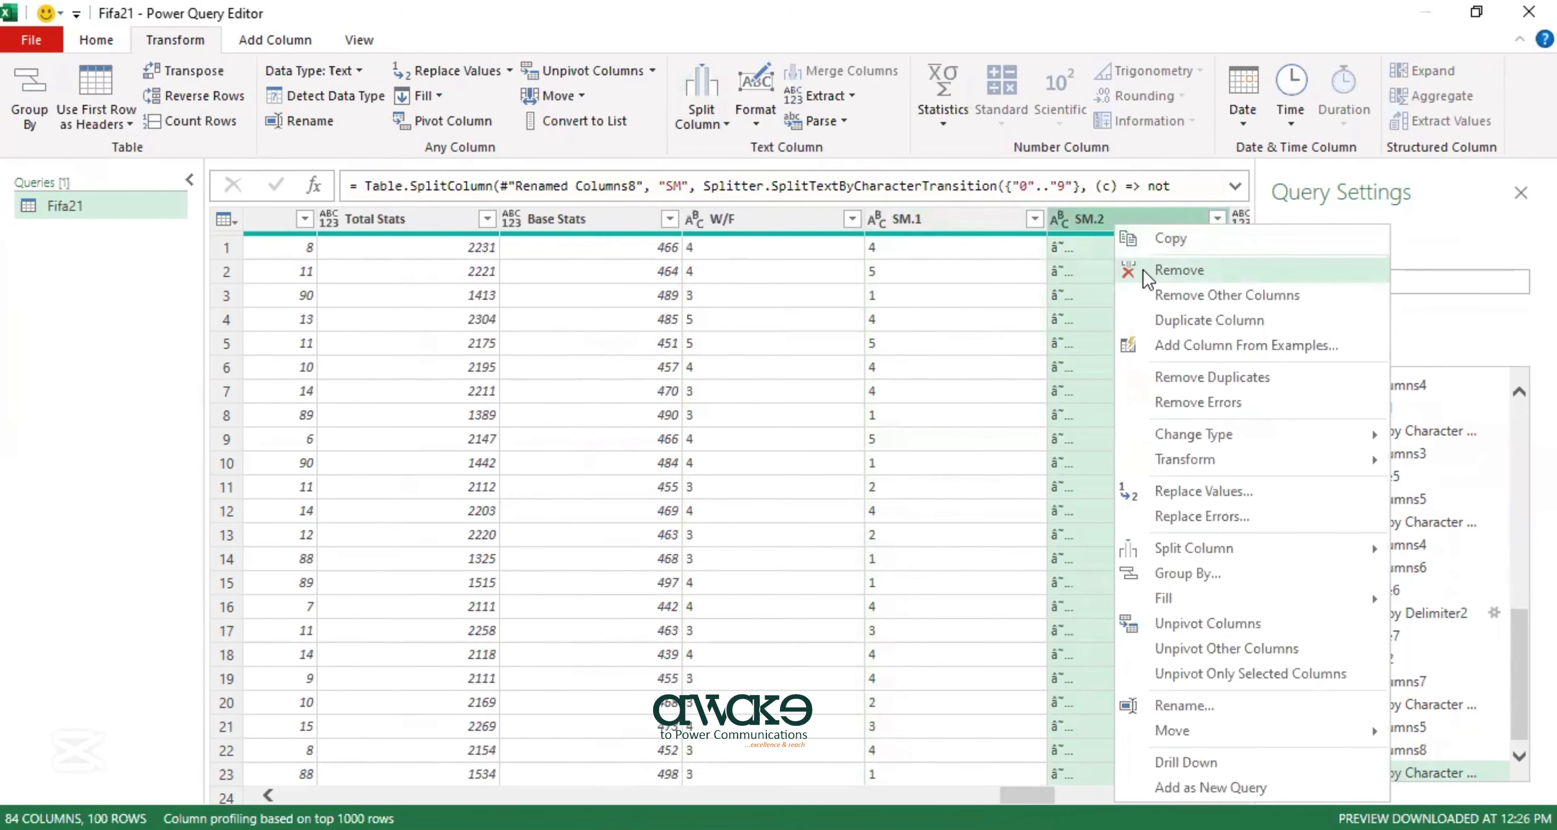
pyautogui.click(1178, 270)
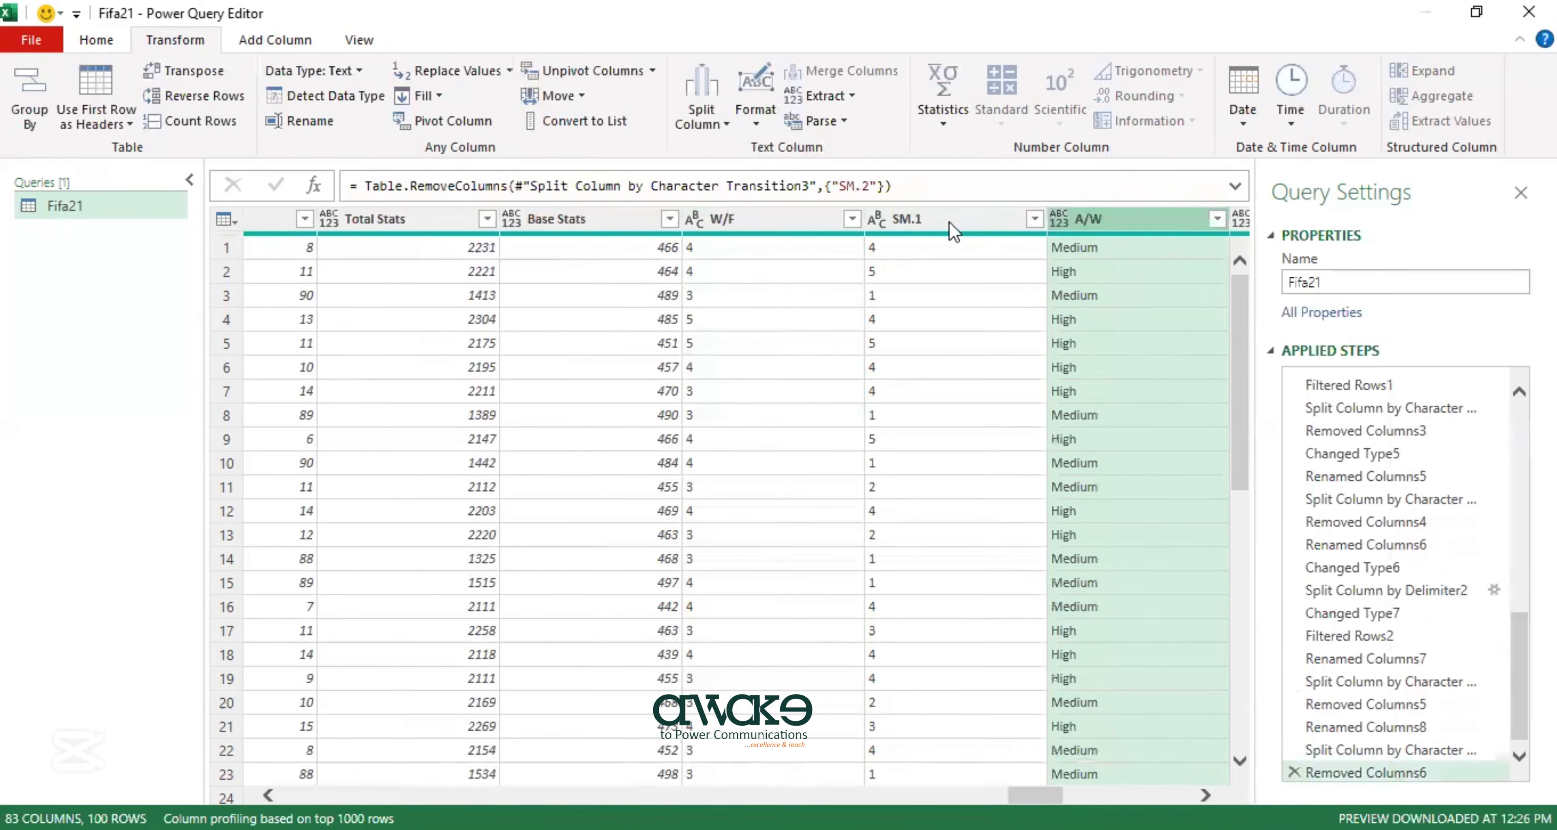
pyautogui.doubleClick(951, 220)
pyautogui.click(952, 222)
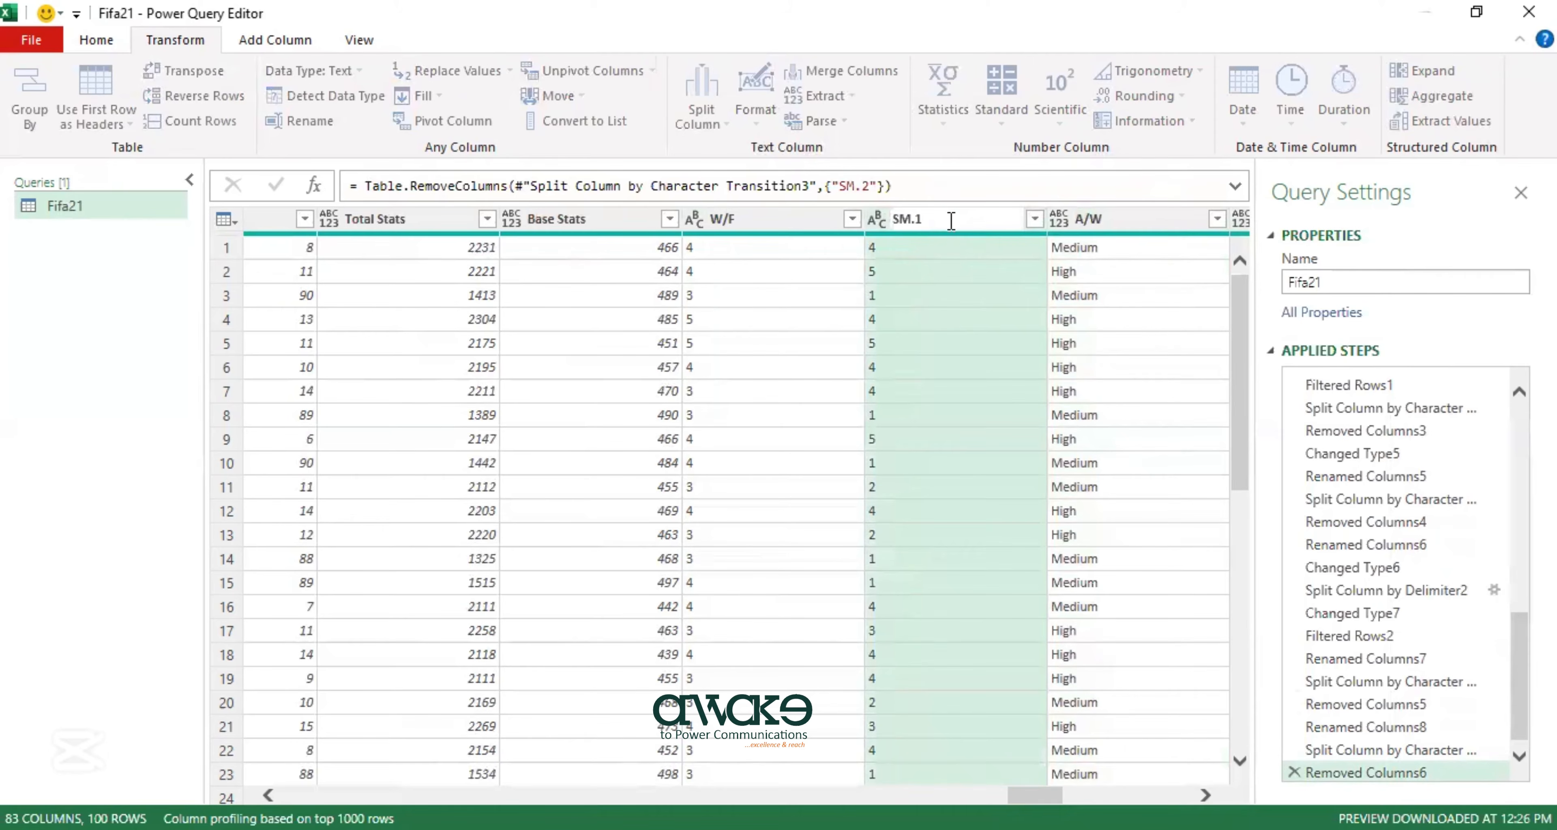
pyautogui.press('BackSpace')
pyautogui.press('BackSpace')
pyautogui.press('Return')
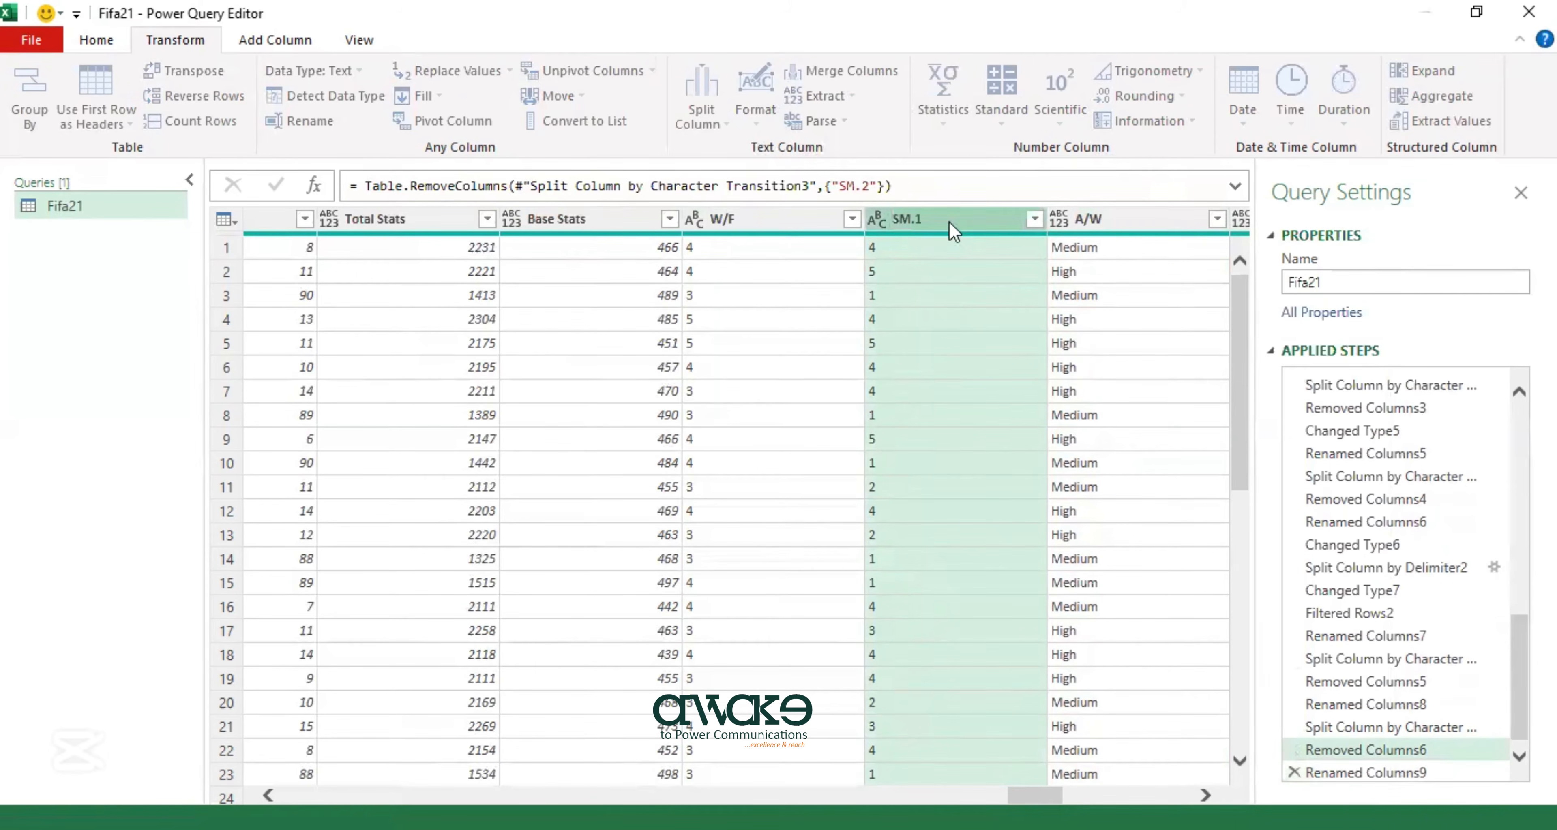
# Split the IR column at the transition from digit to non-digit to separate the rating from the star symbols.
pyautogui.moveTo(1034, 794); pyautogui.dragTo(1084, 784)
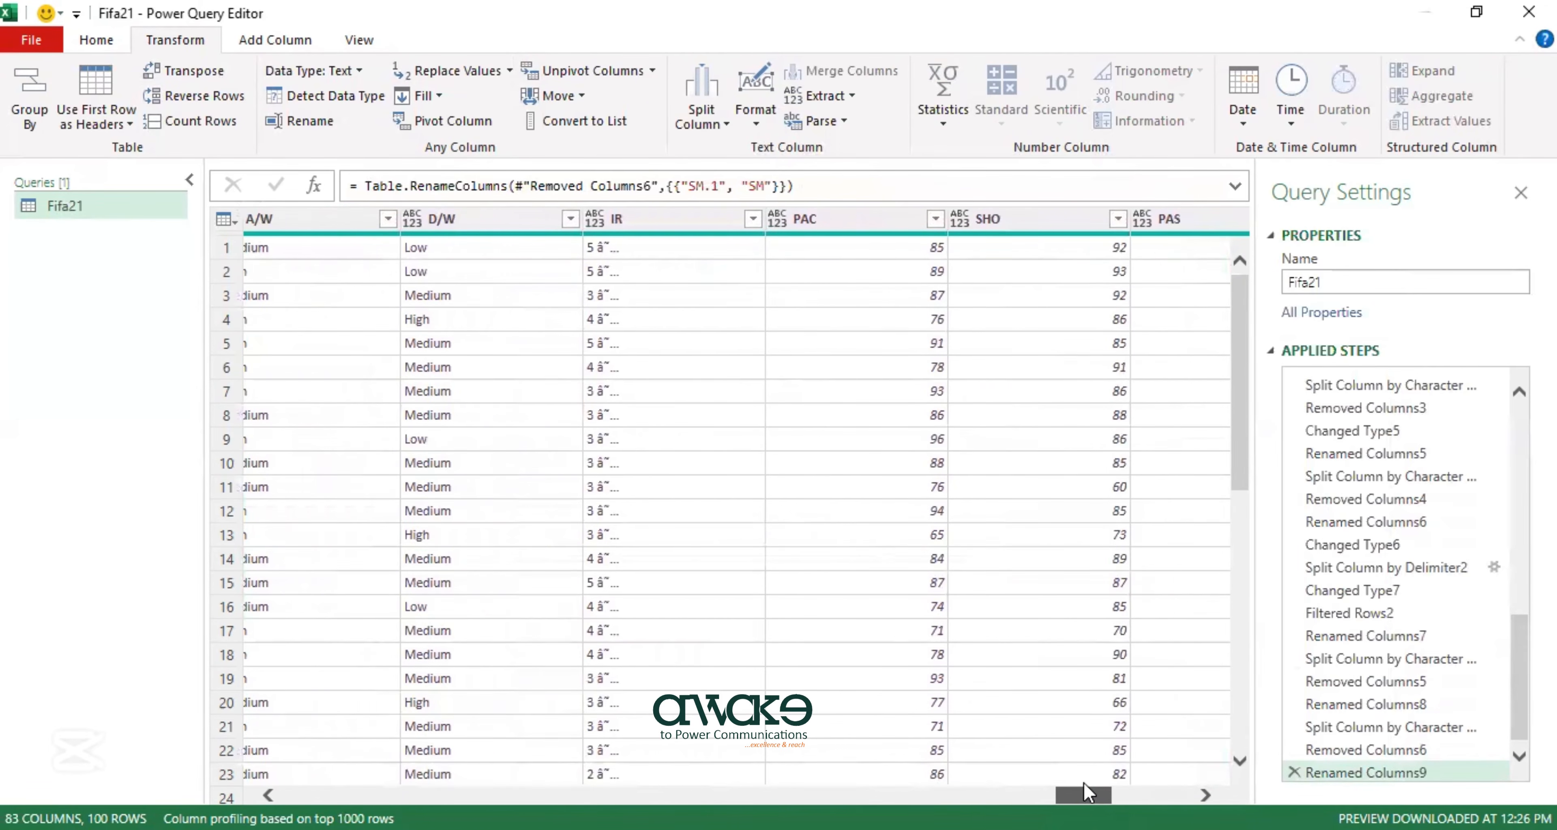
pyautogui.click(671, 229)
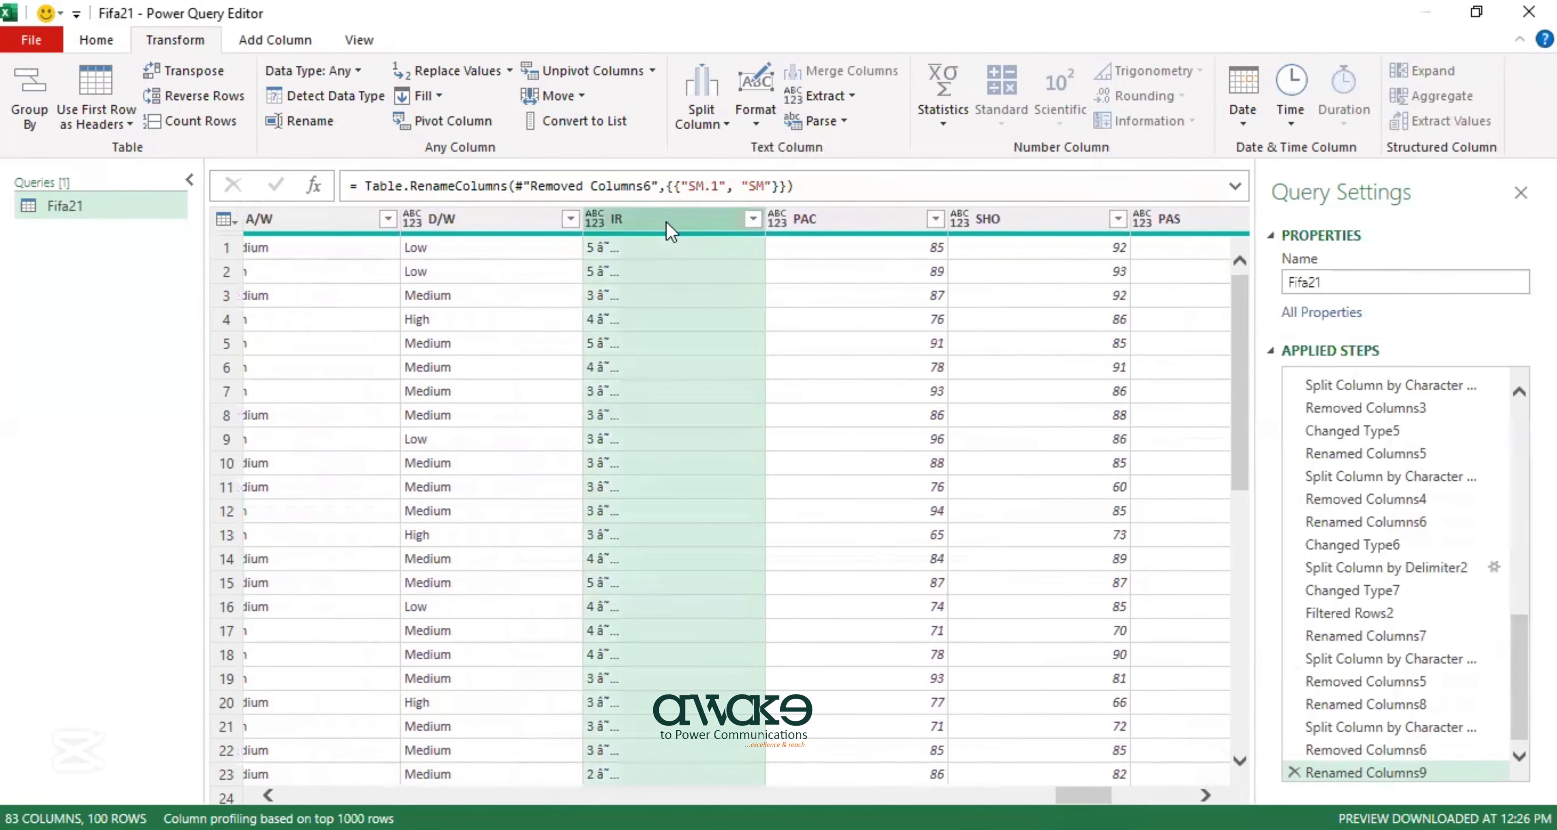
pyautogui.click(725, 120)
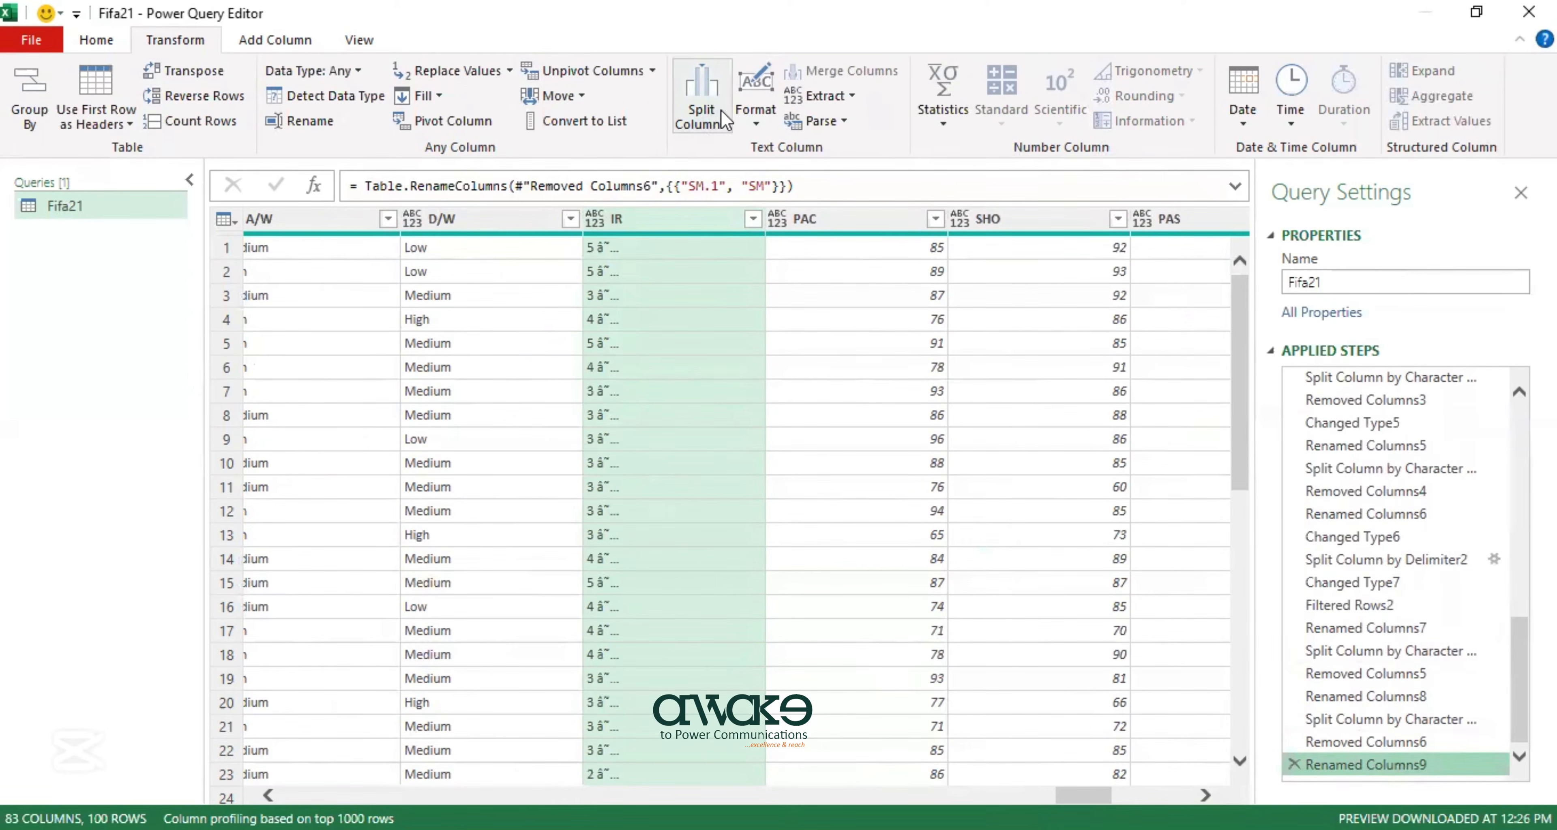
pyautogui.click(724, 277)
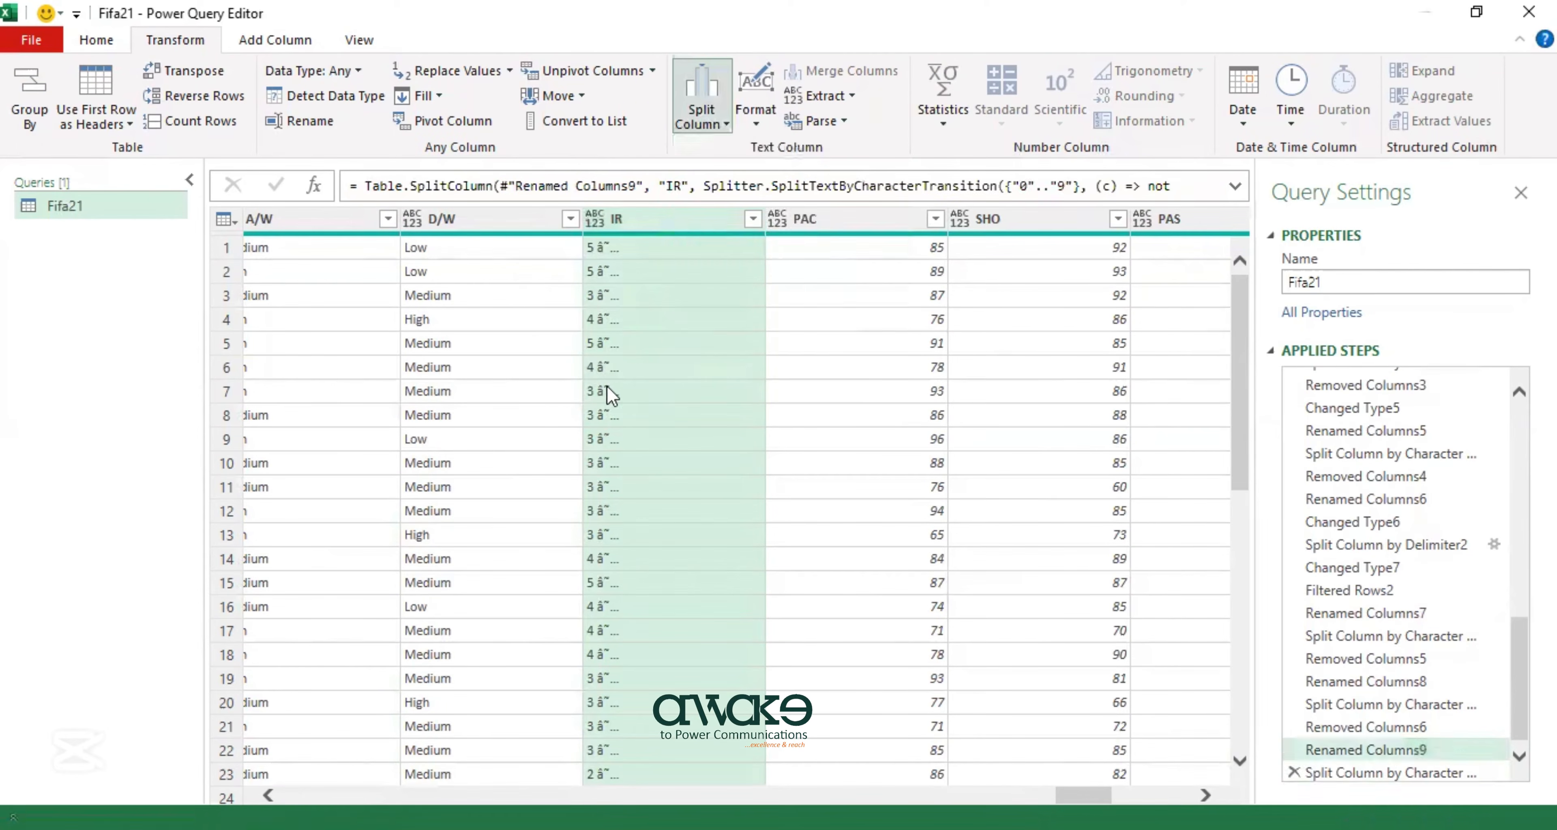
# Remove the leftover IR.2 column and rename IR.1 as IR.
pyautogui.click(827, 218)
pyautogui.rightClick(828, 217)
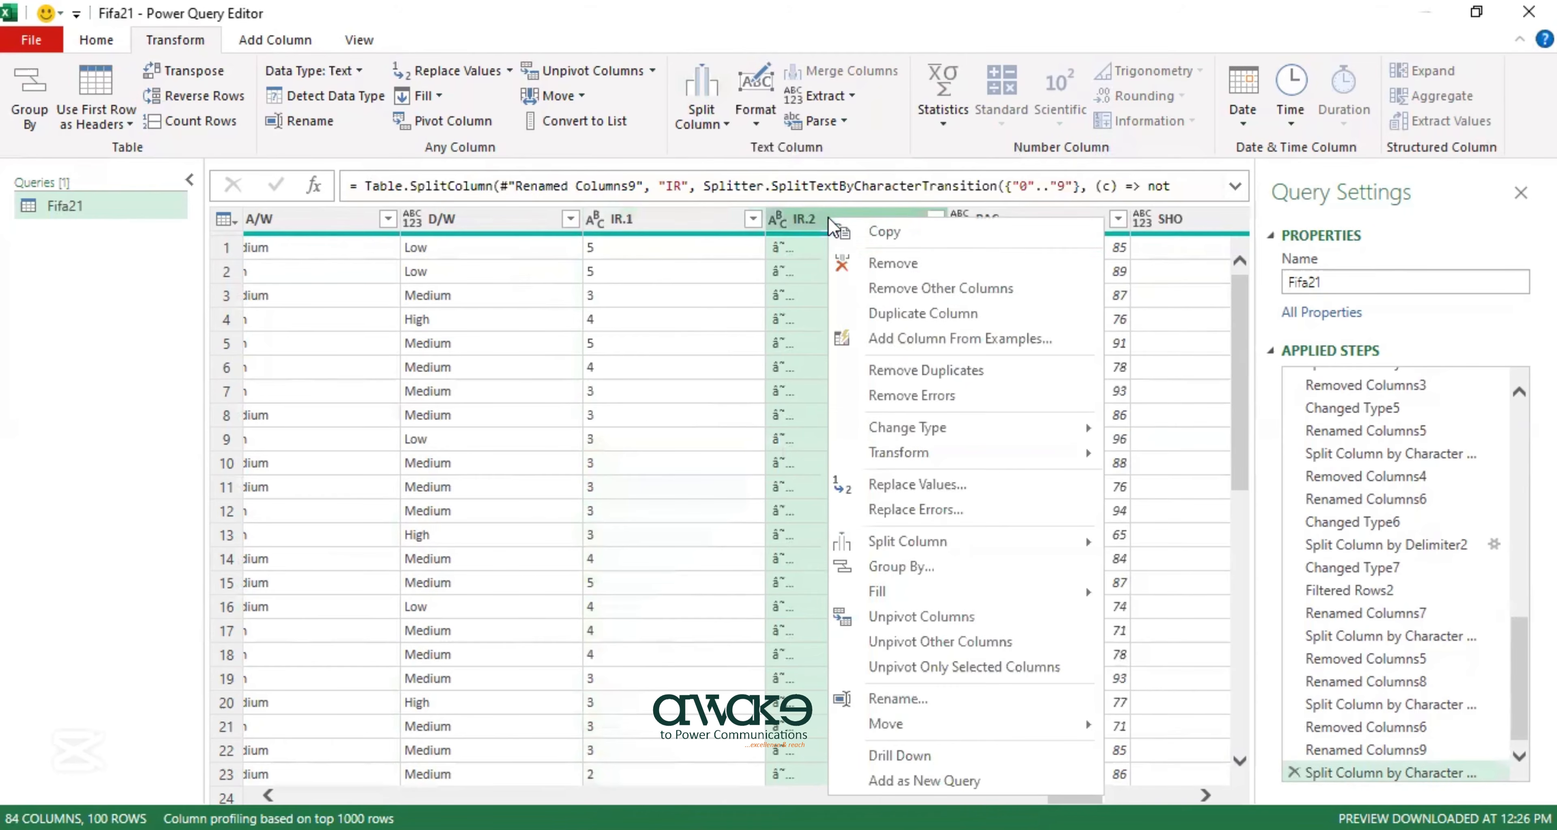
pyautogui.click(873, 268)
pyautogui.click(649, 223)
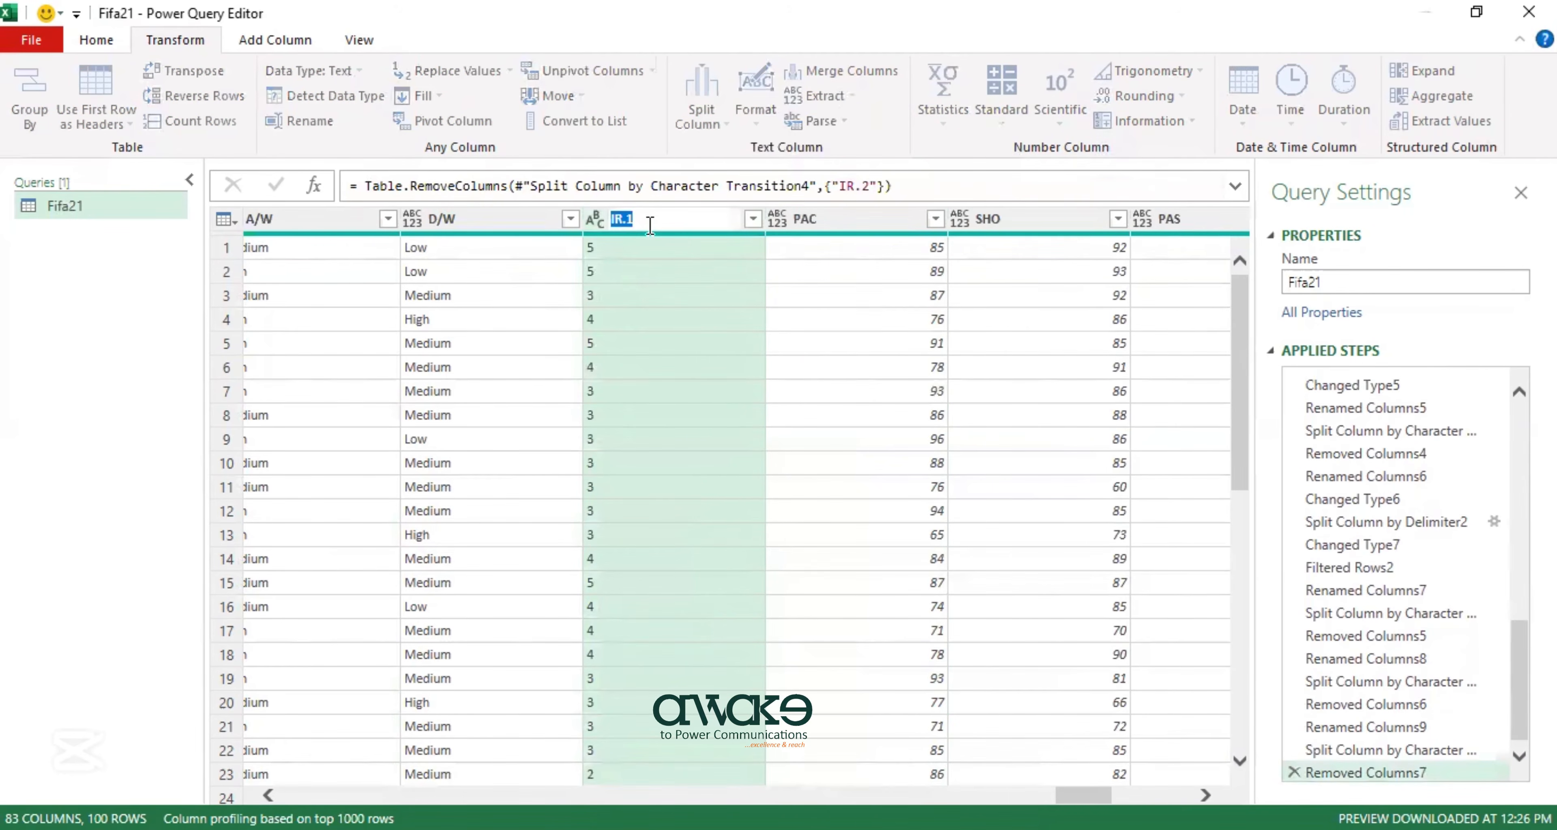
pyautogui.press('BackSpace')
pyautogui.press('BackSpace')
pyautogui.press('Return')
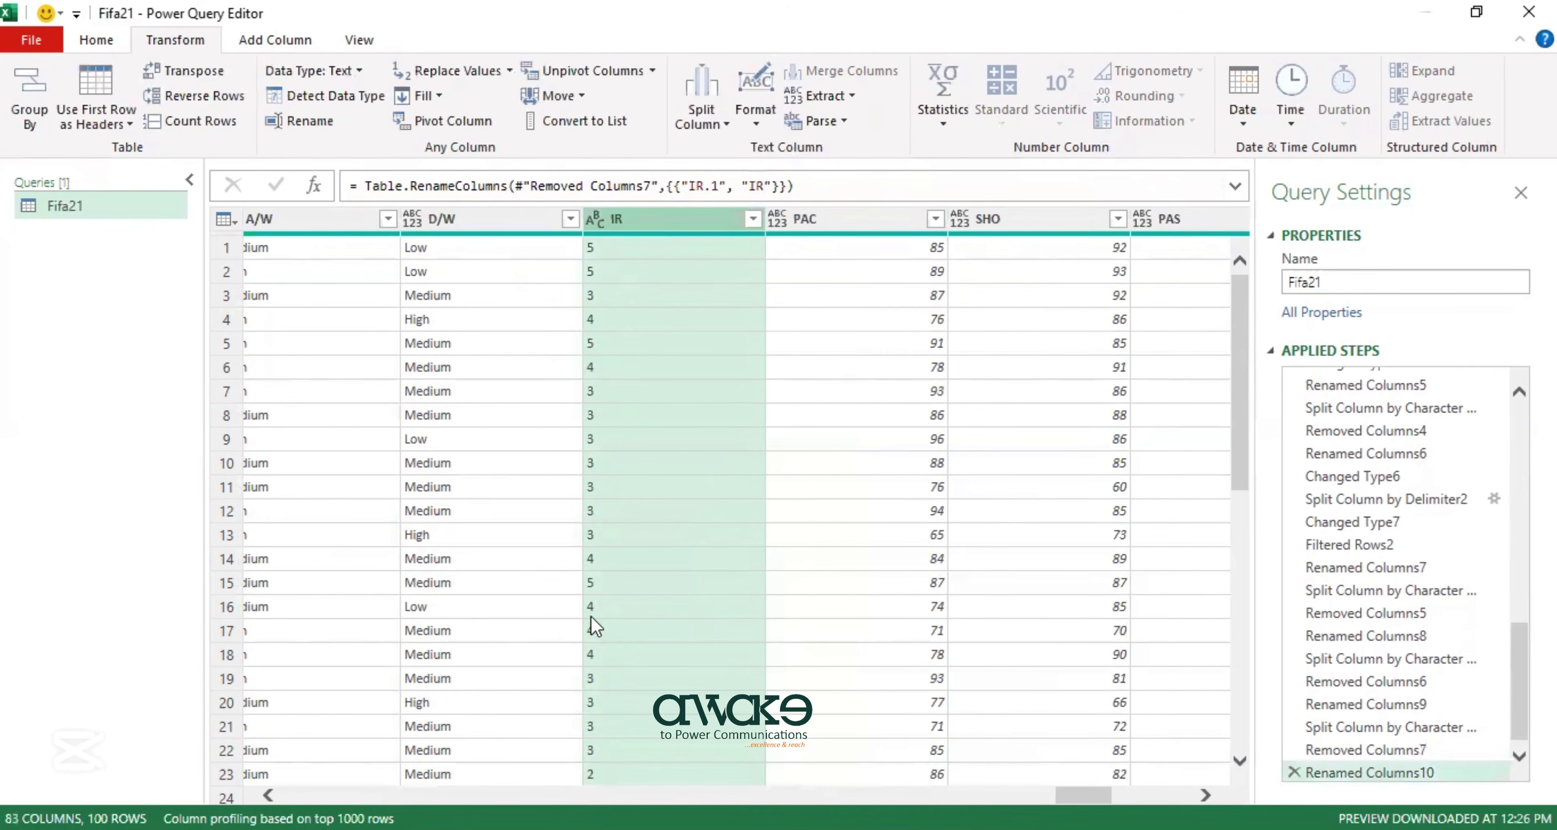
# Remove the LongName, photoUrl and playerUrl columns from the query.
pyautogui.hscroll(5, 1134, 784)
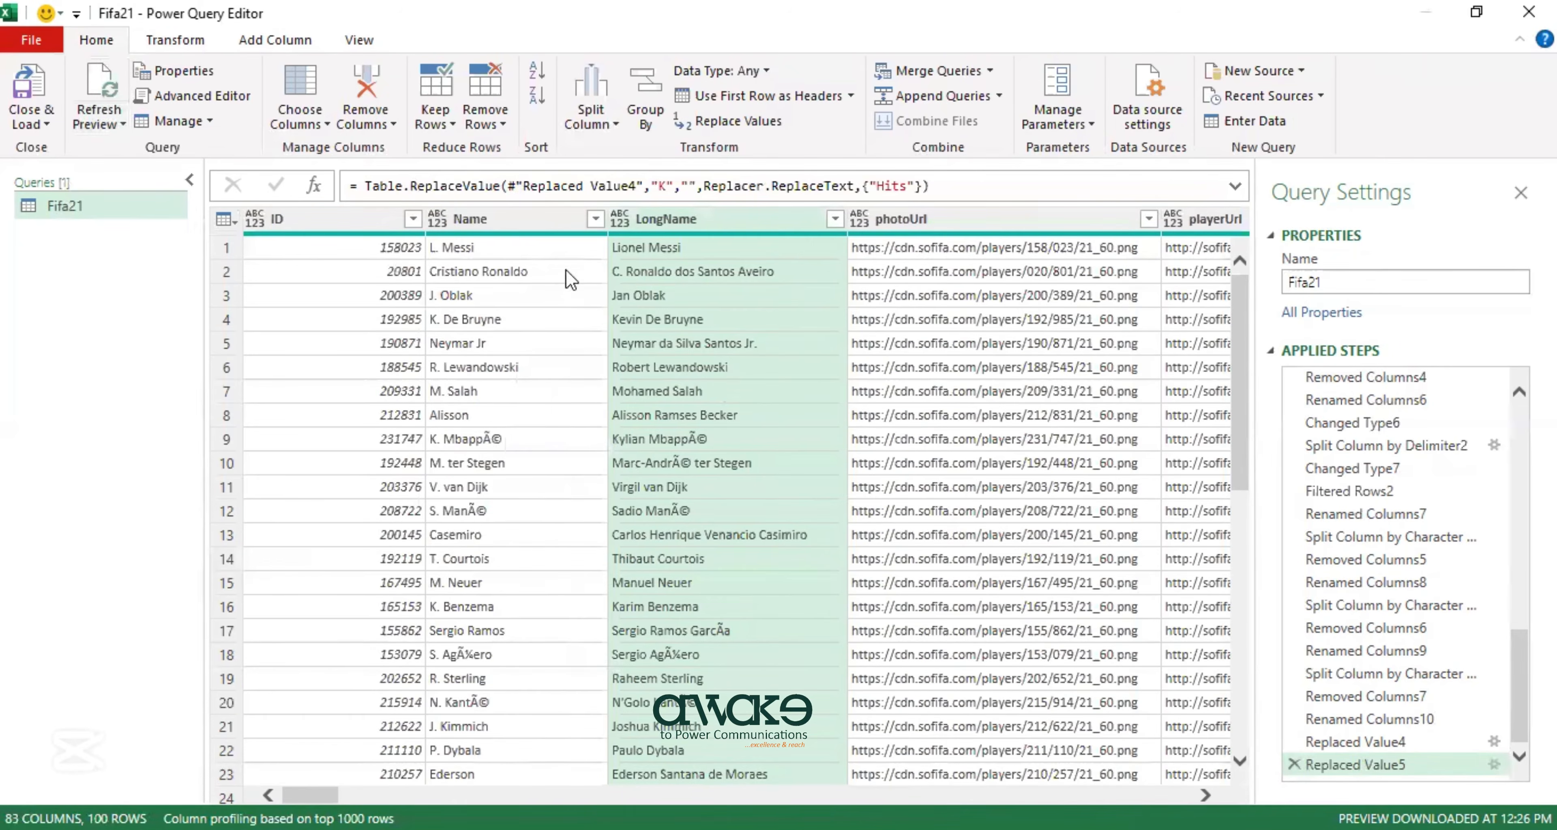
pyautogui.click(507, 219)
pyautogui.click(665, 219)
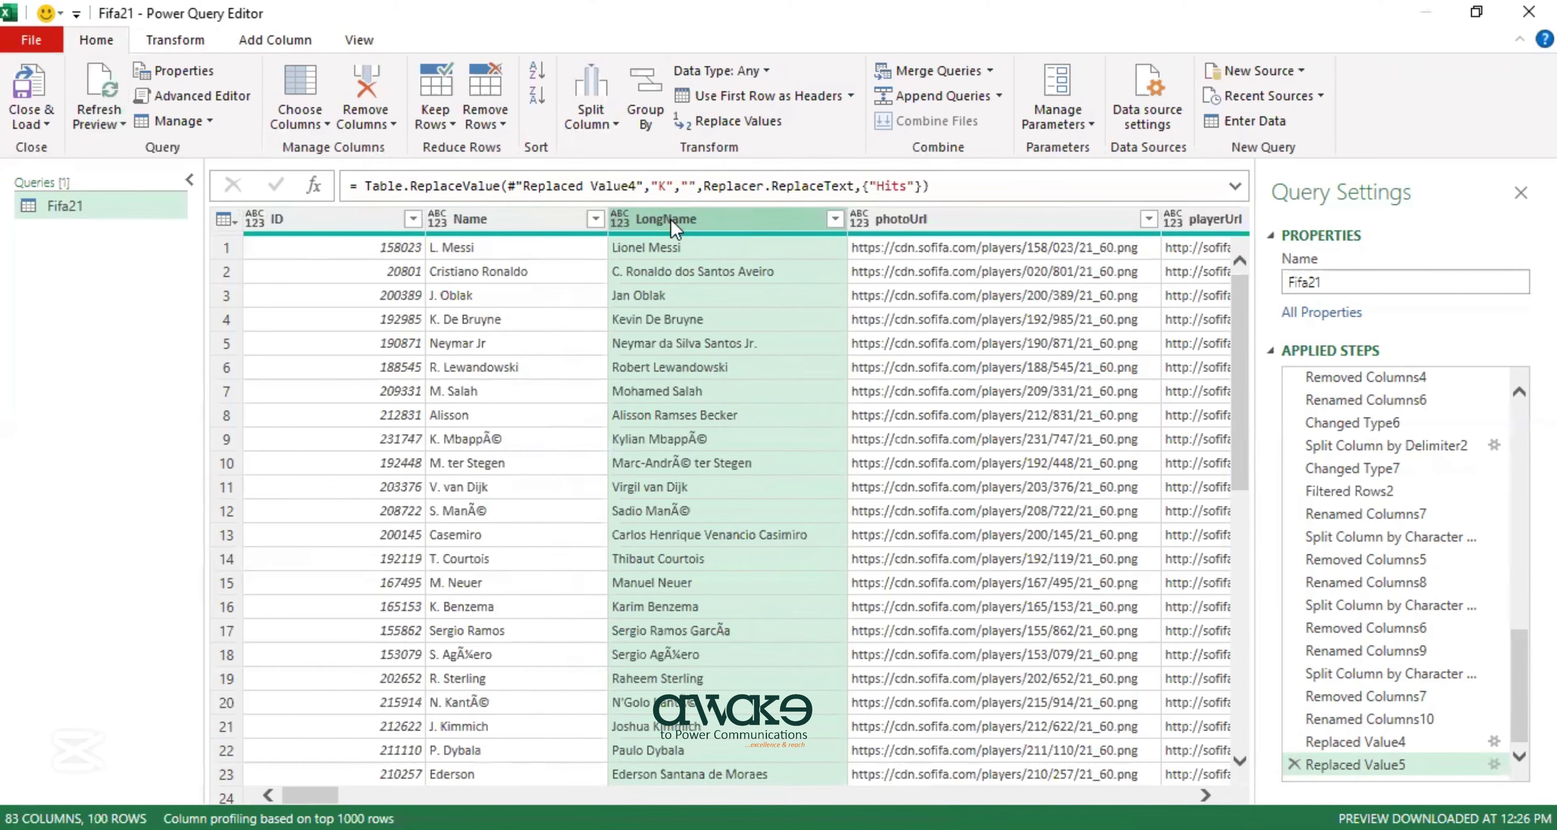
pyautogui.rightClick(670, 219)
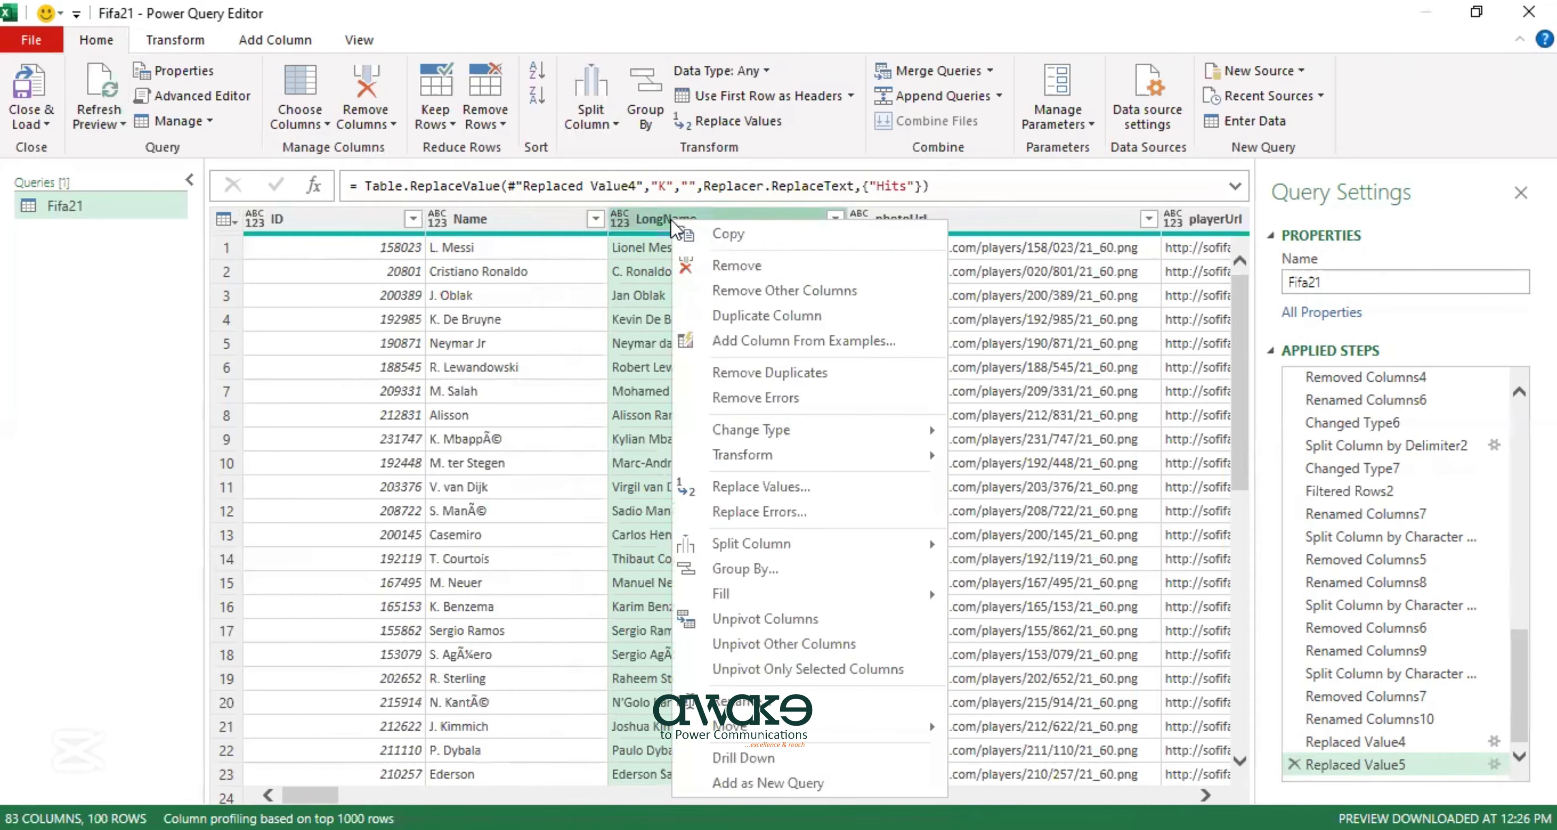
pyautogui.click(703, 266)
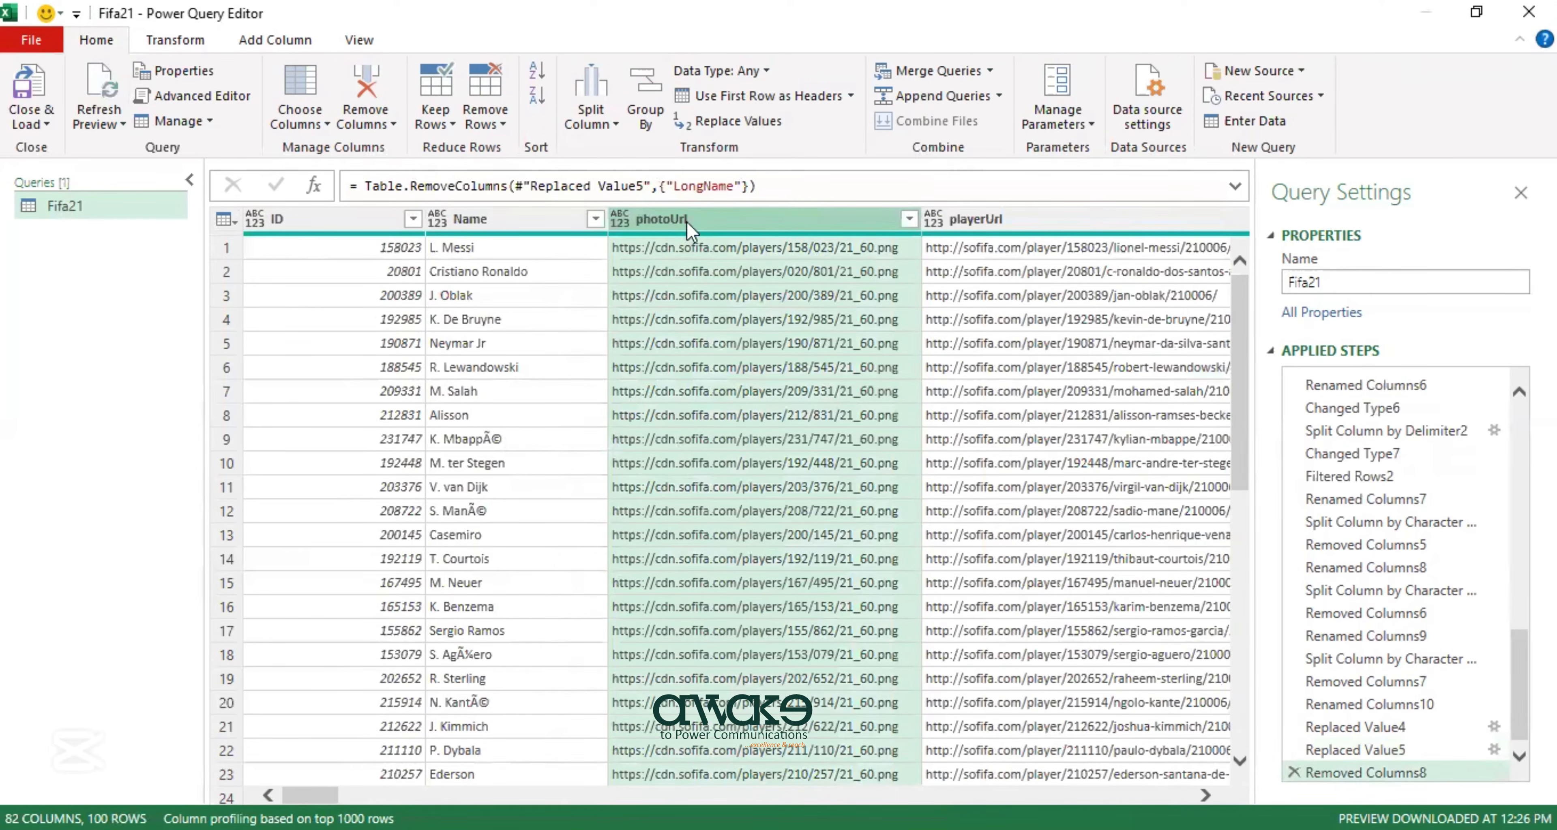
pyautogui.keyDown('shift'); pyautogui.click(995, 227); pyautogui.keyUp('shift')
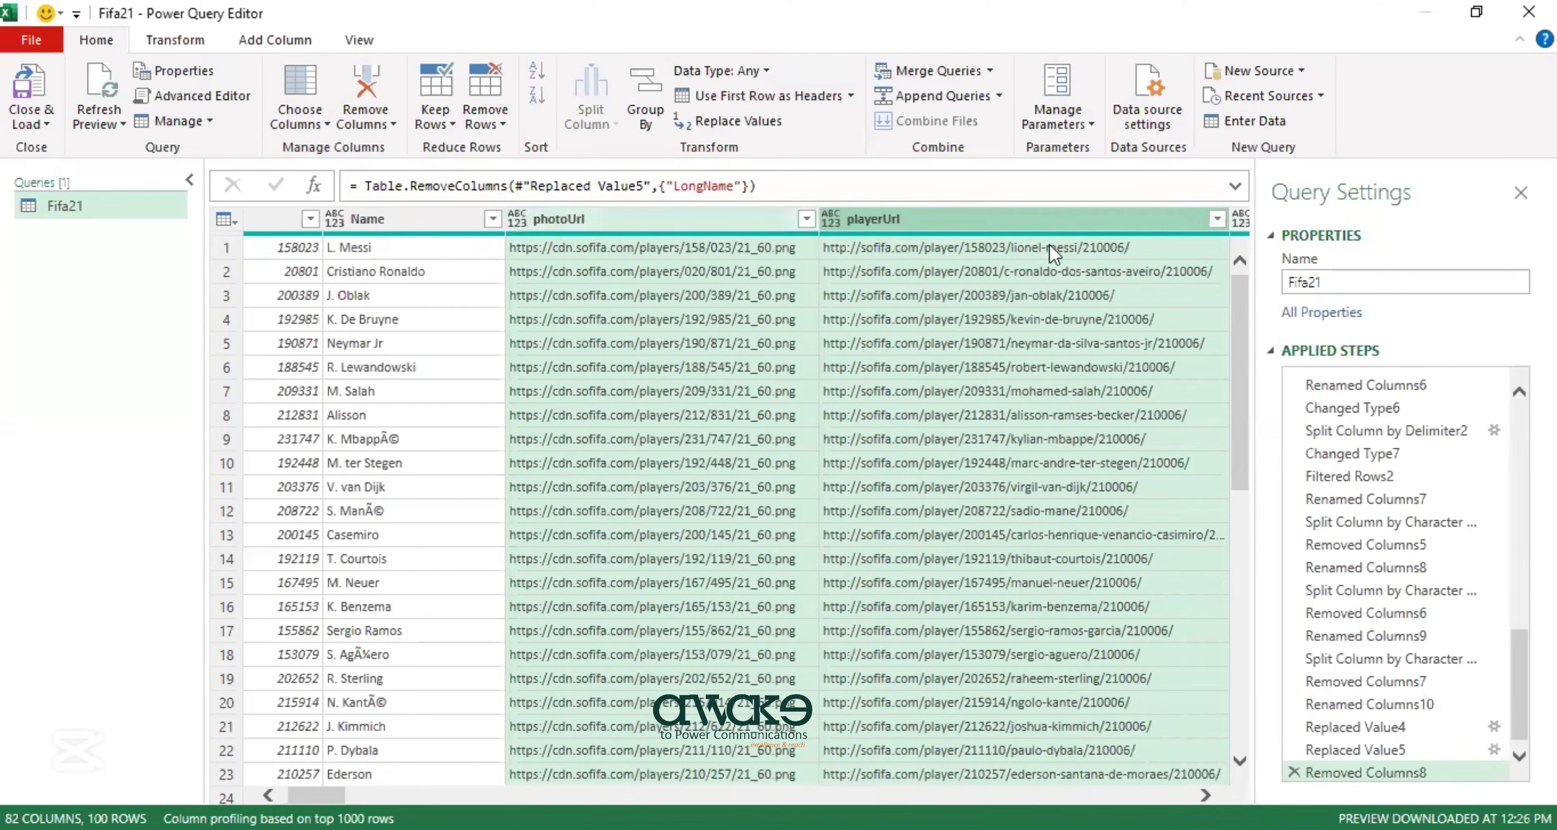
pyautogui.rightClick(898, 219)
pyautogui.click(909, 257)
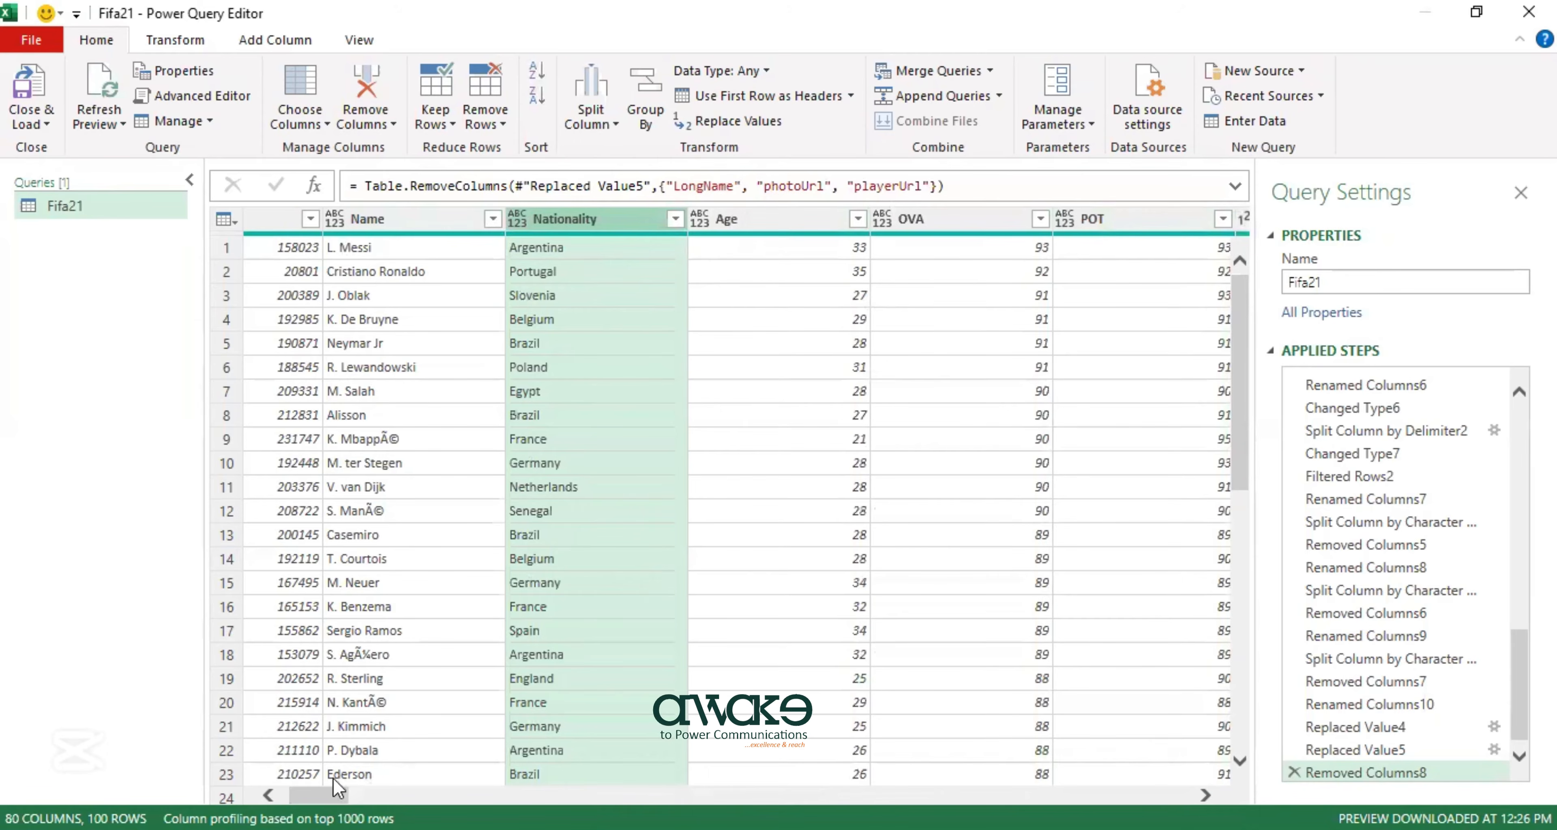
# Look through the Name column for garbled characters and copy the surname KantÃ© from row 20.
pyautogui.scroll(-2, 472, 411)
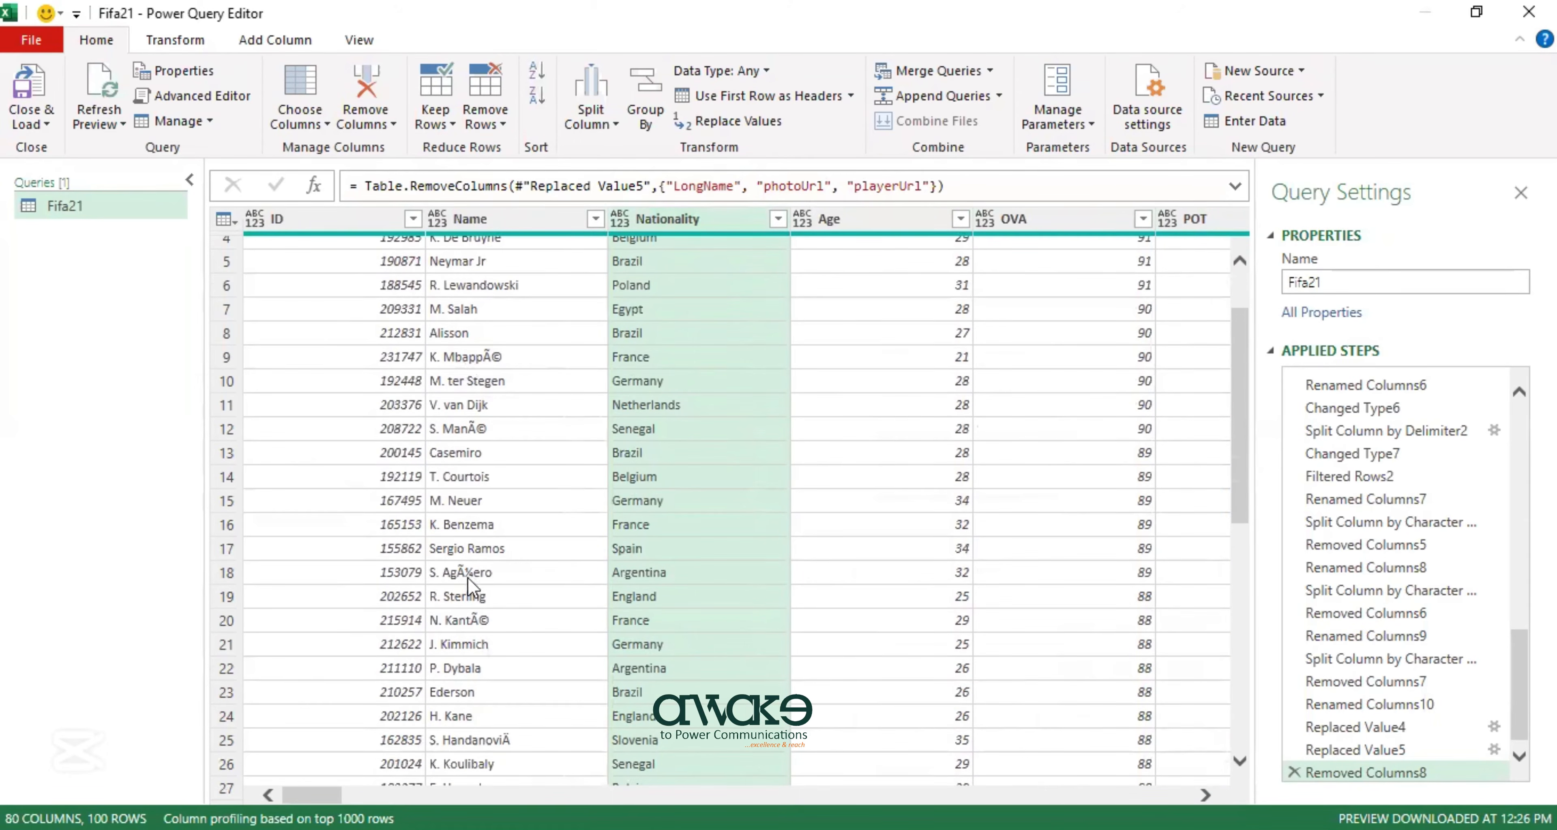
pyautogui.scroll(-4, 479, 573)
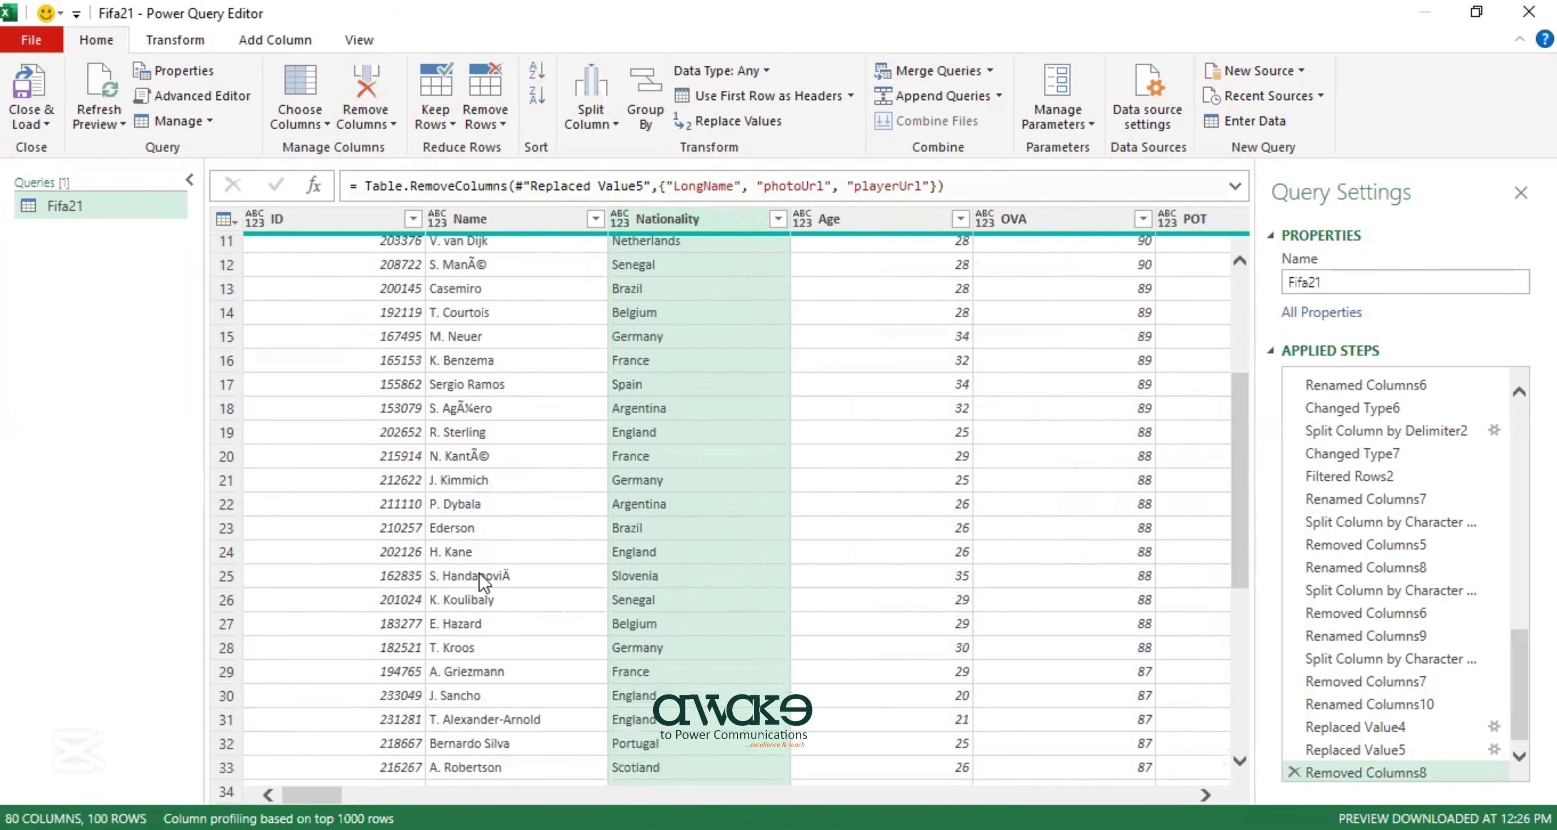
pyautogui.scroll(5, 480, 574)
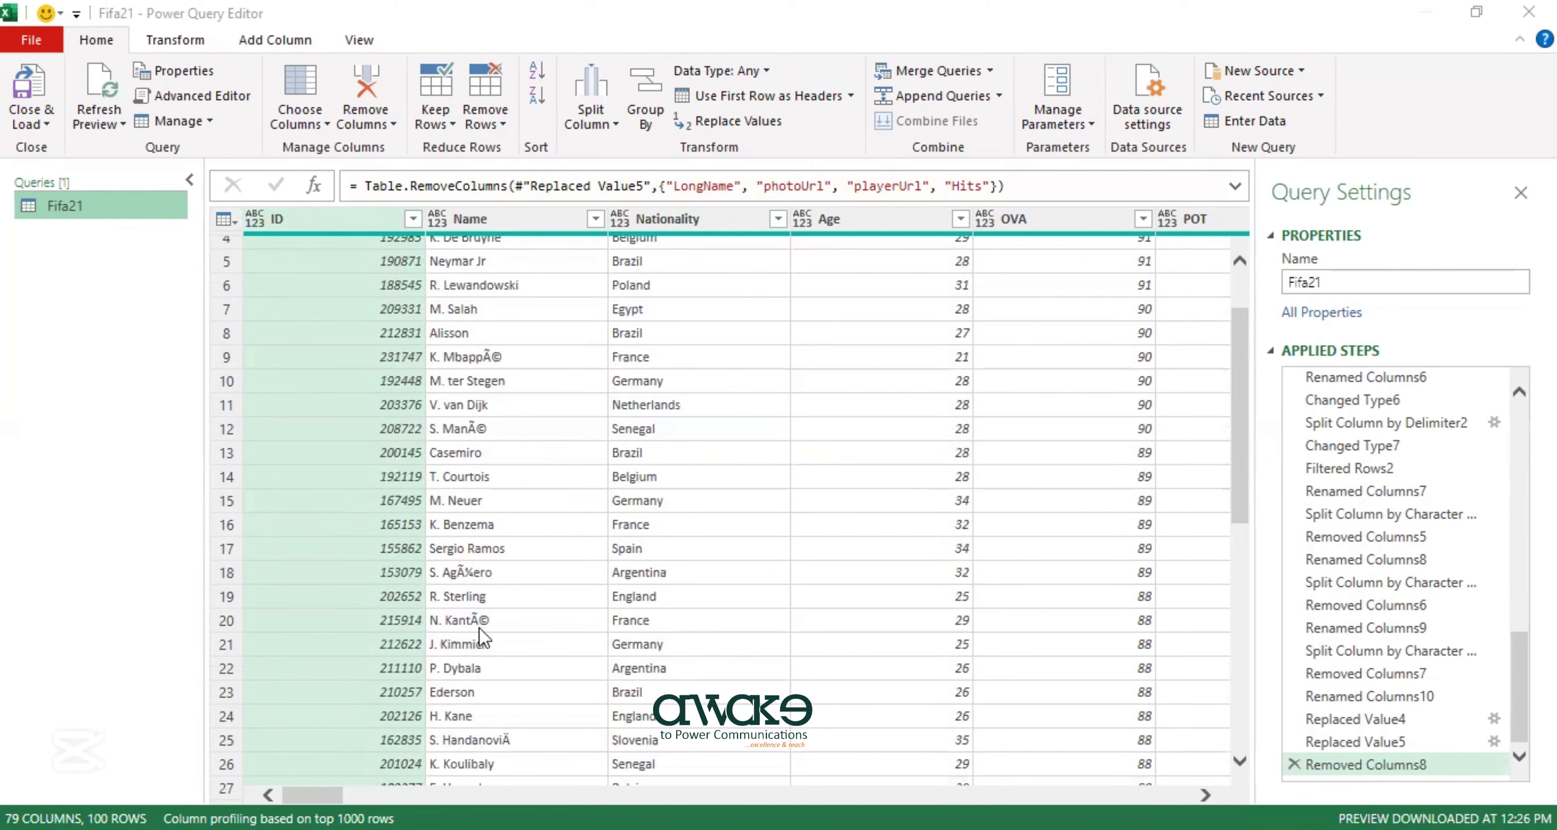
pyautogui.scroll(-1, 479, 623)
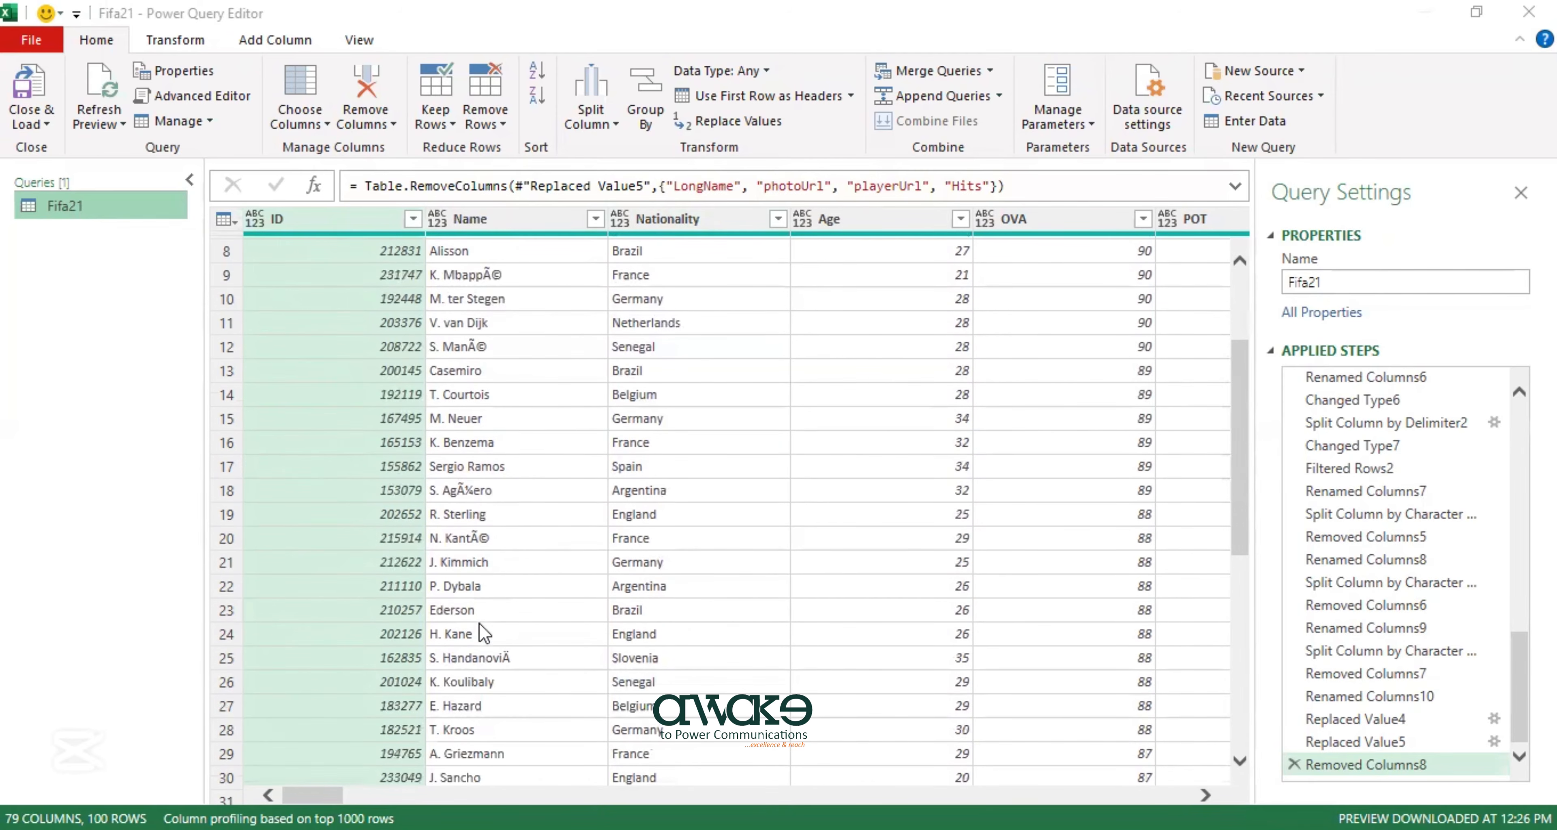
pyautogui.click(488, 539)
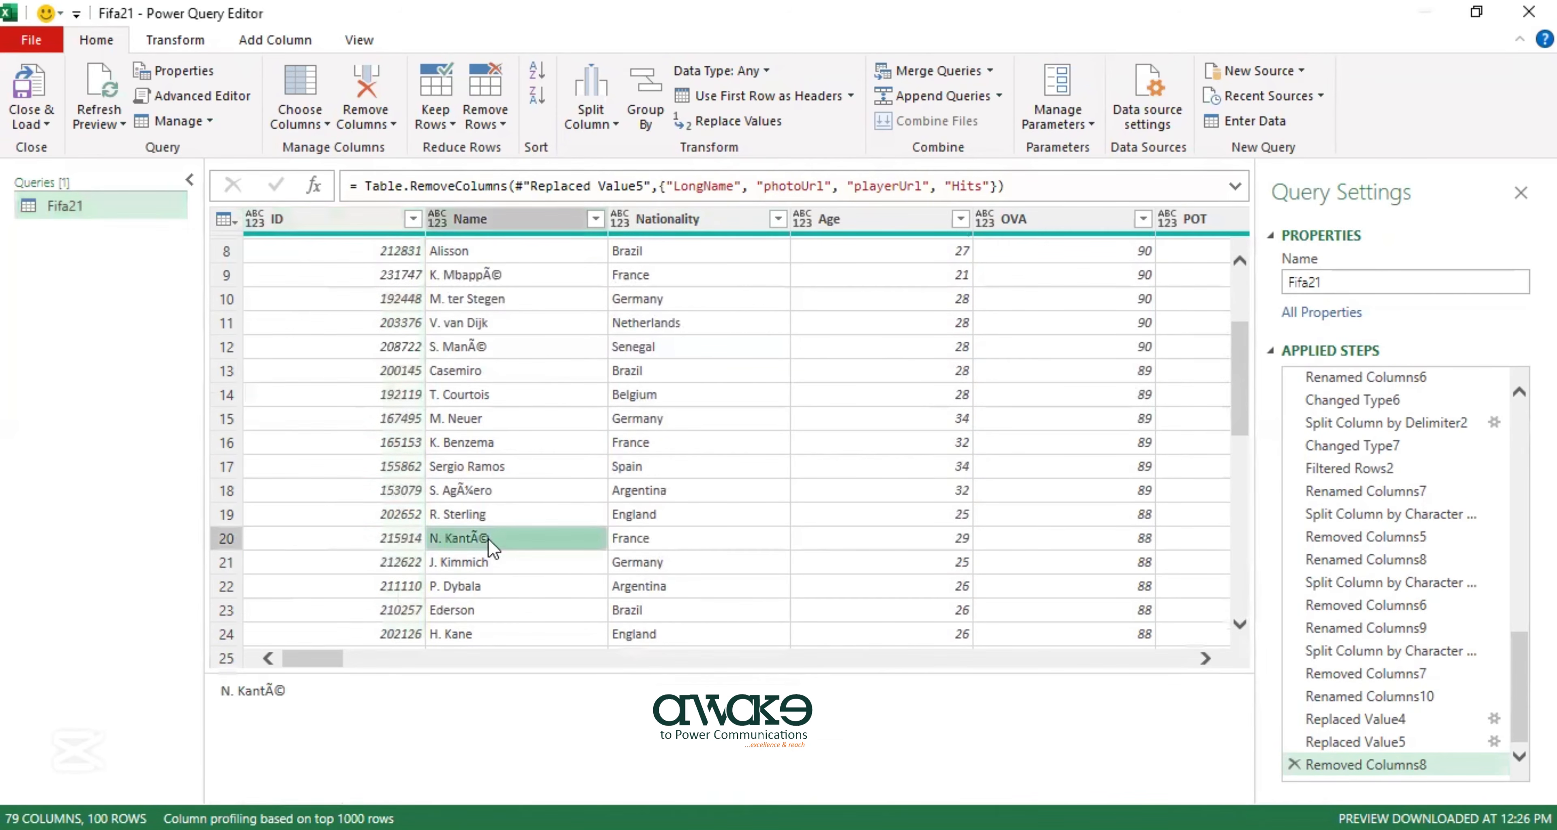
pyautogui.doubleClick(269, 691)
pyautogui.hotkey('ctrl', 'c')
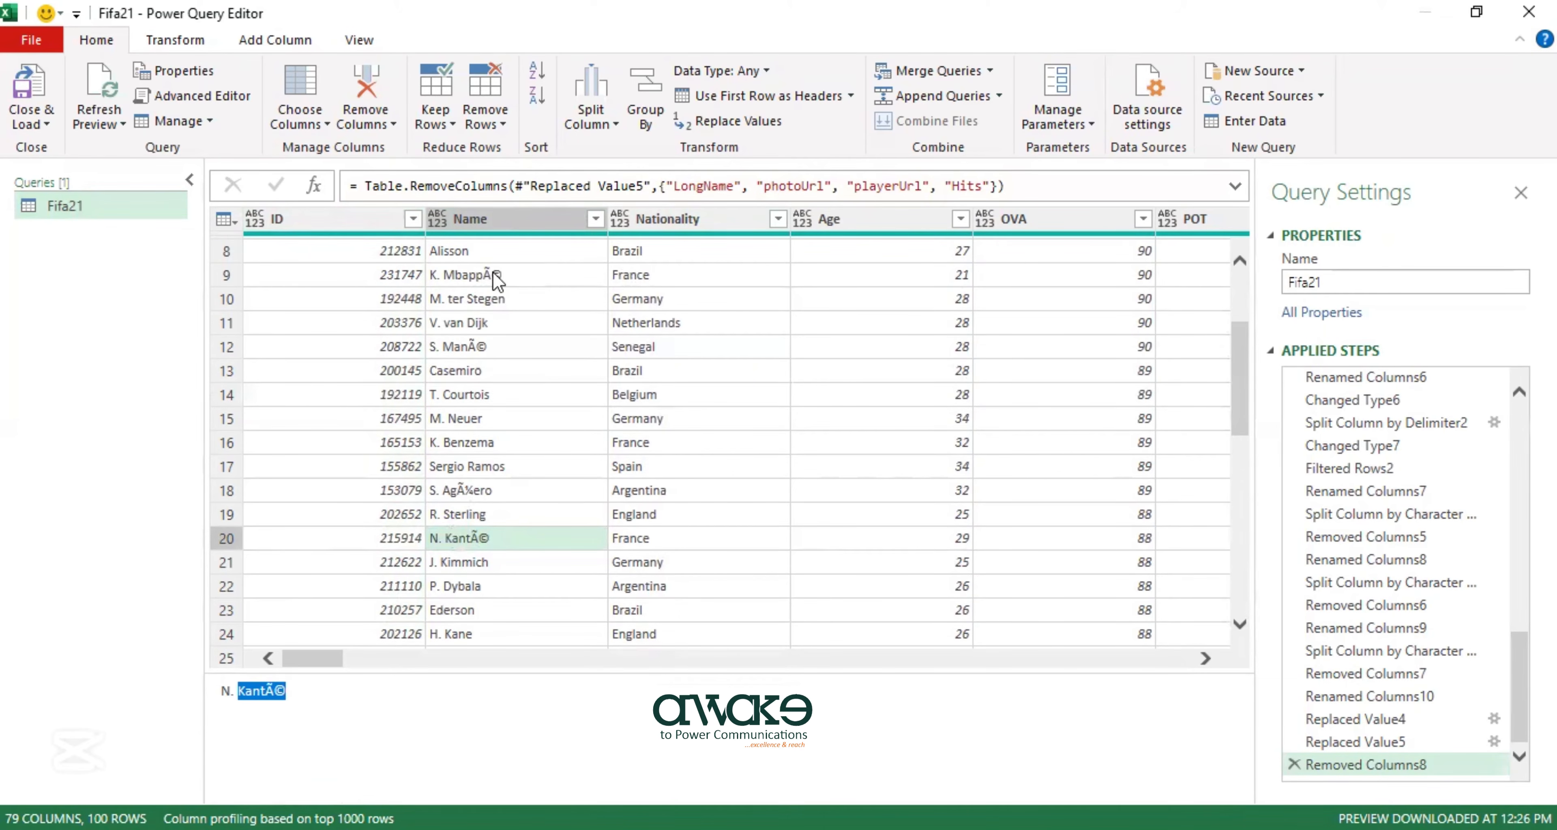
pyautogui.scroll(-8, 494, 433)
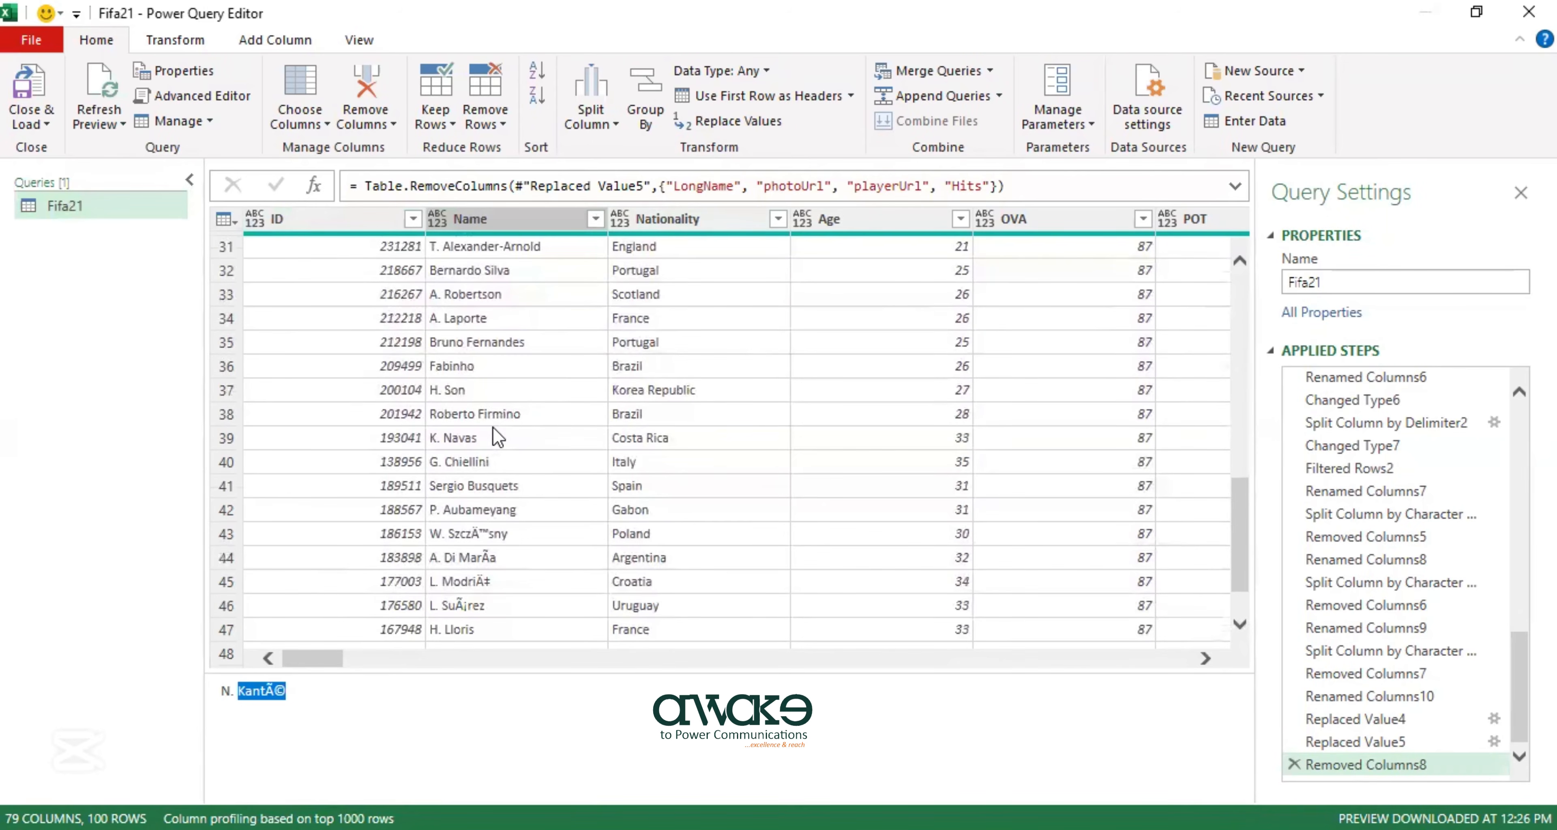
pyautogui.scroll(-4, 474, 500)
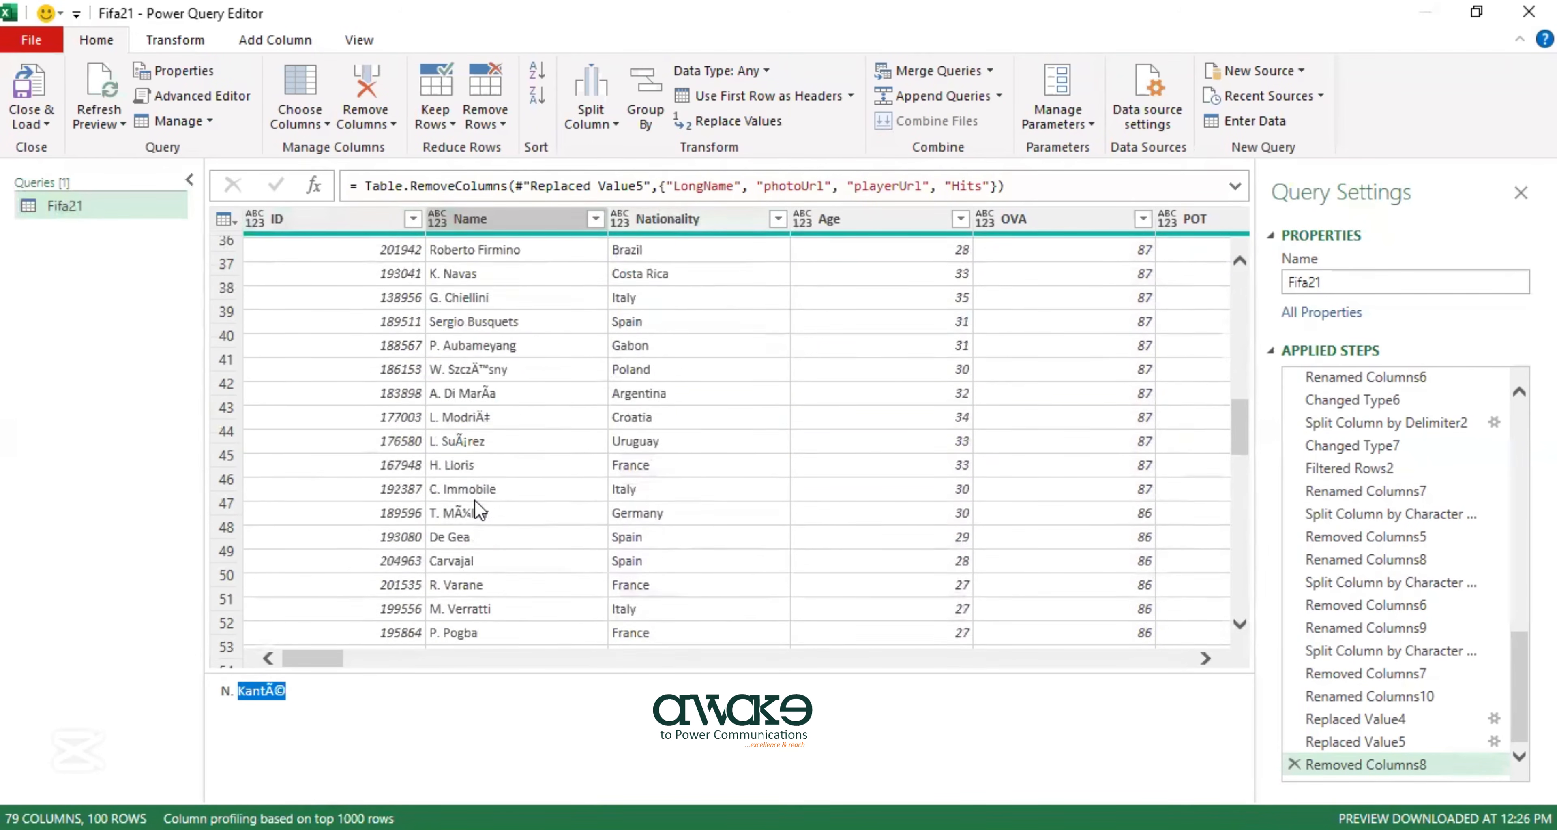
pyautogui.scroll(-2, 475, 510)
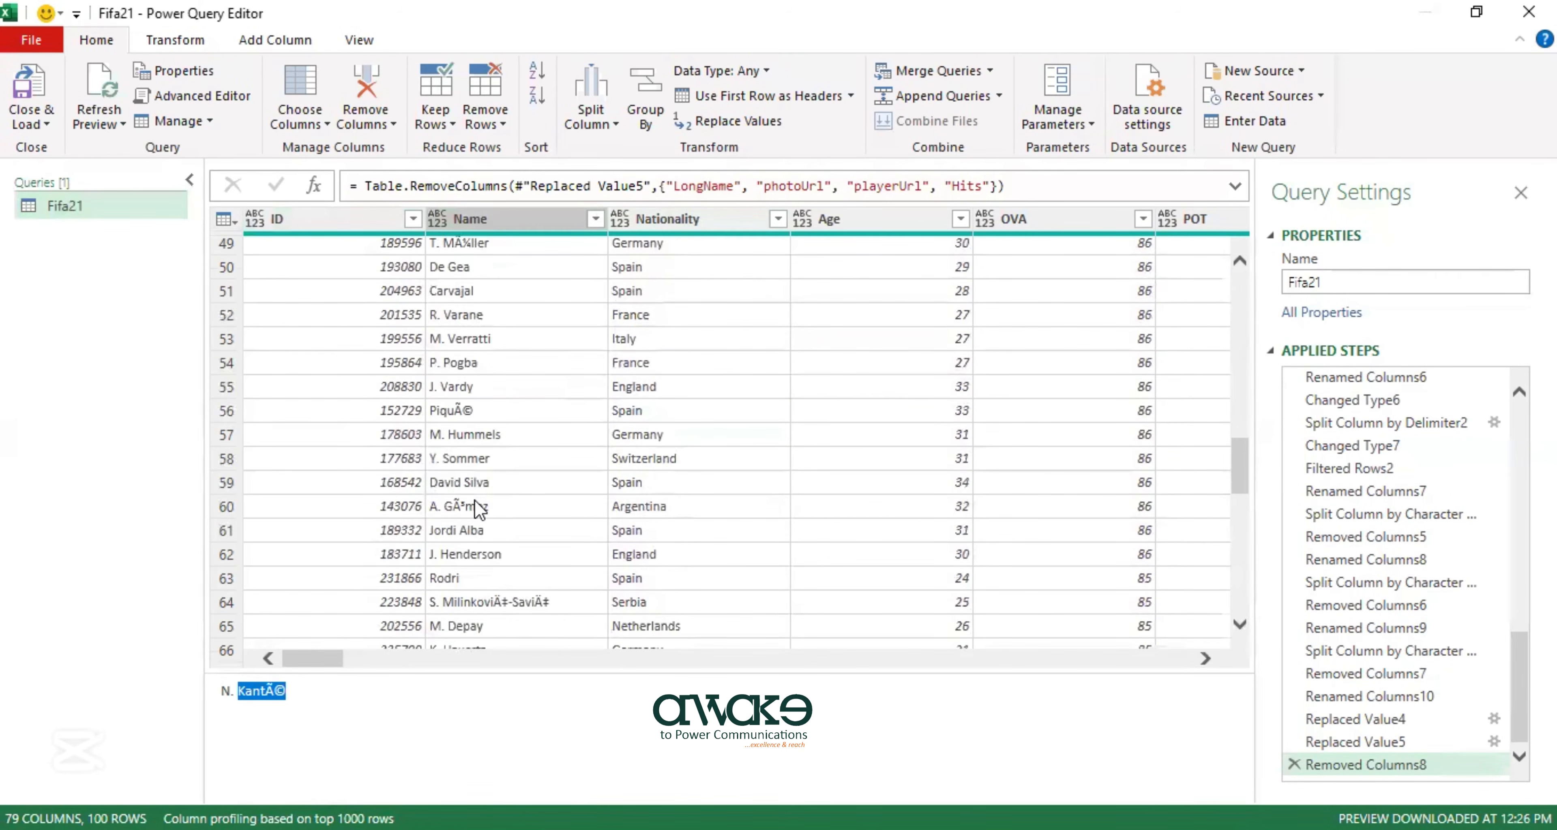
pyautogui.scroll(15, 474, 510)
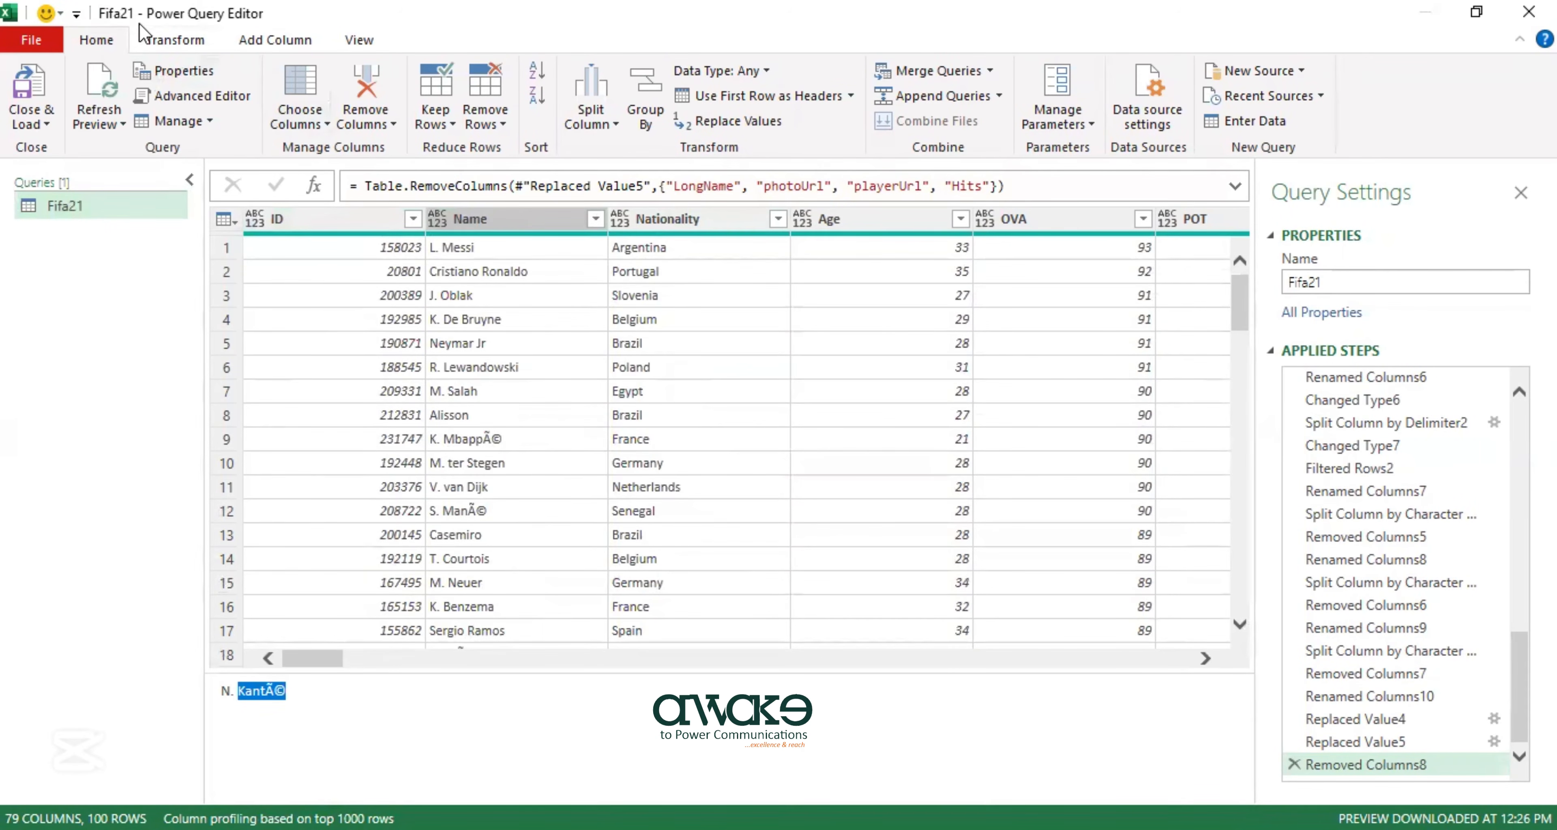
# Replace the garbled characters Ã© with e throughout the Name column and check the corrected player names.
pyautogui.click(146, 41)
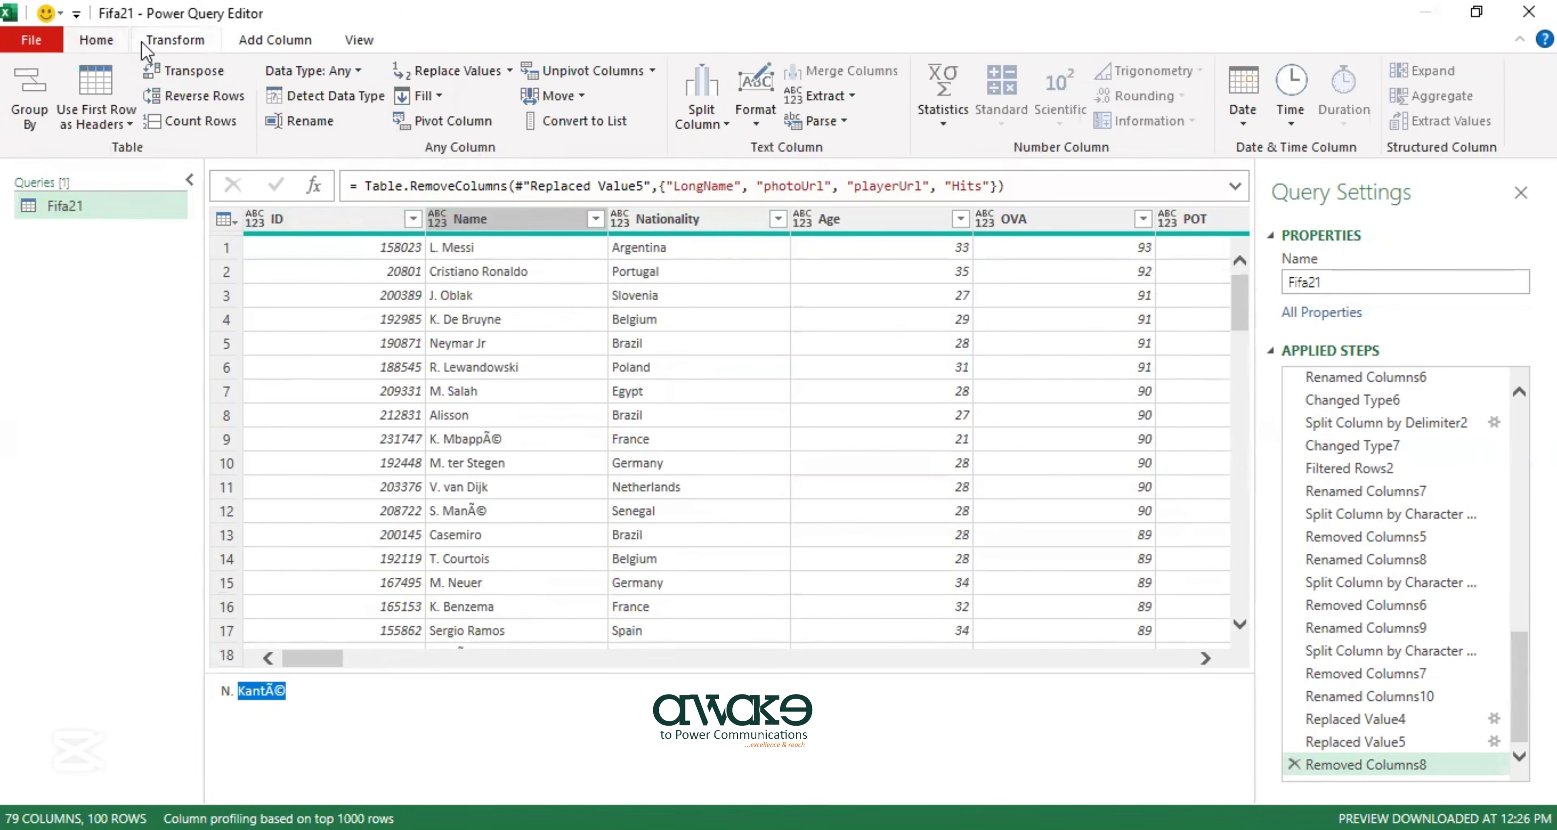
pyautogui.click(449, 73)
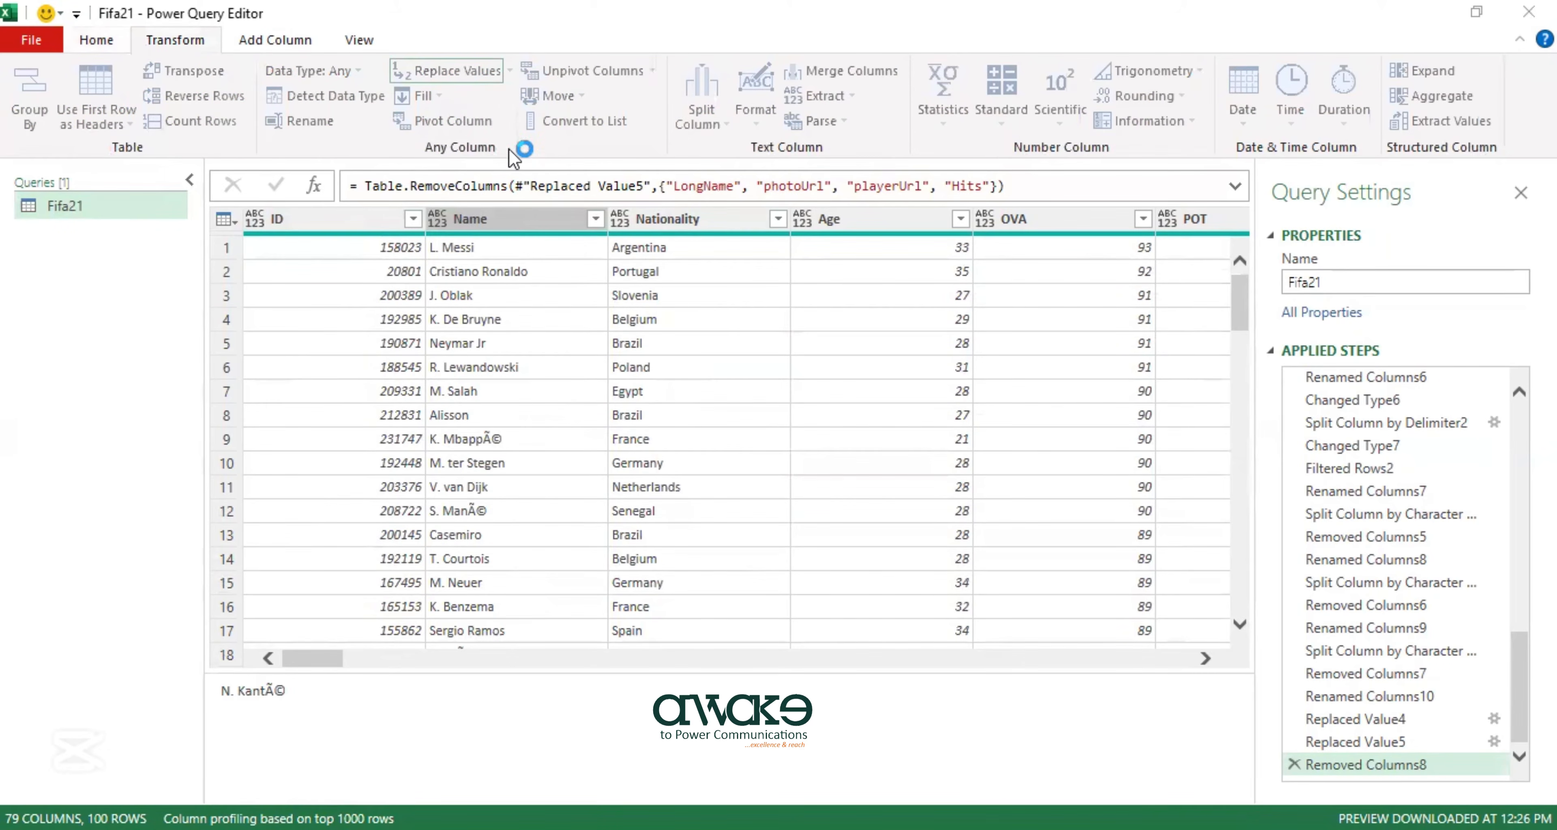
pyautogui.click(1124, 539)
pyautogui.click(496, 219)
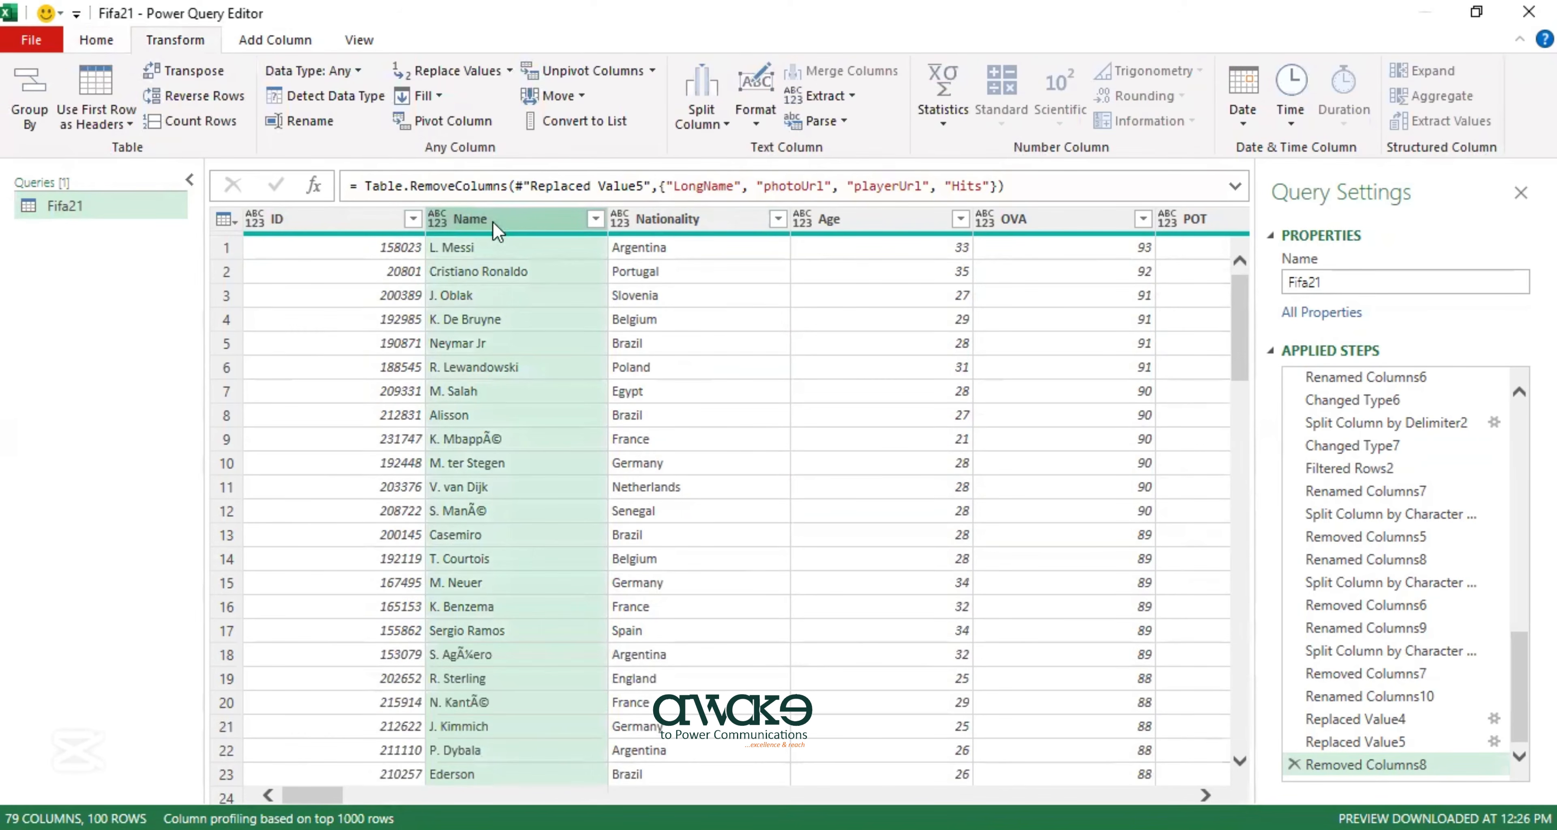
pyautogui.click(468, 72)
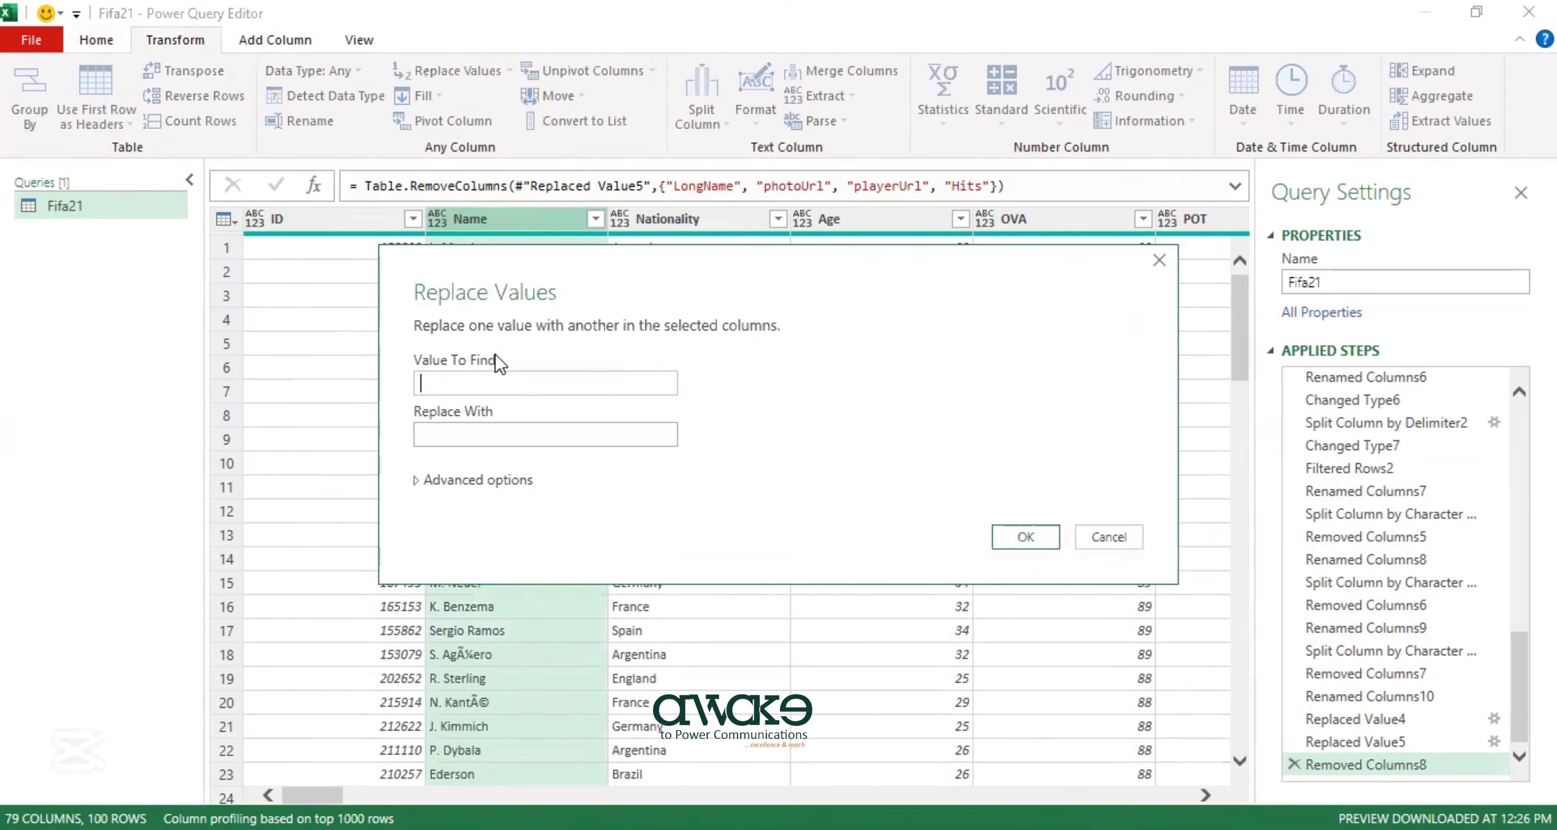
pyautogui.hotkey('ctrl', 'v')
pyautogui.moveTo(444, 384); pyautogui.dragTo(397, 395)
pyautogui.press('BackSpace')
pyautogui.click(444, 435)
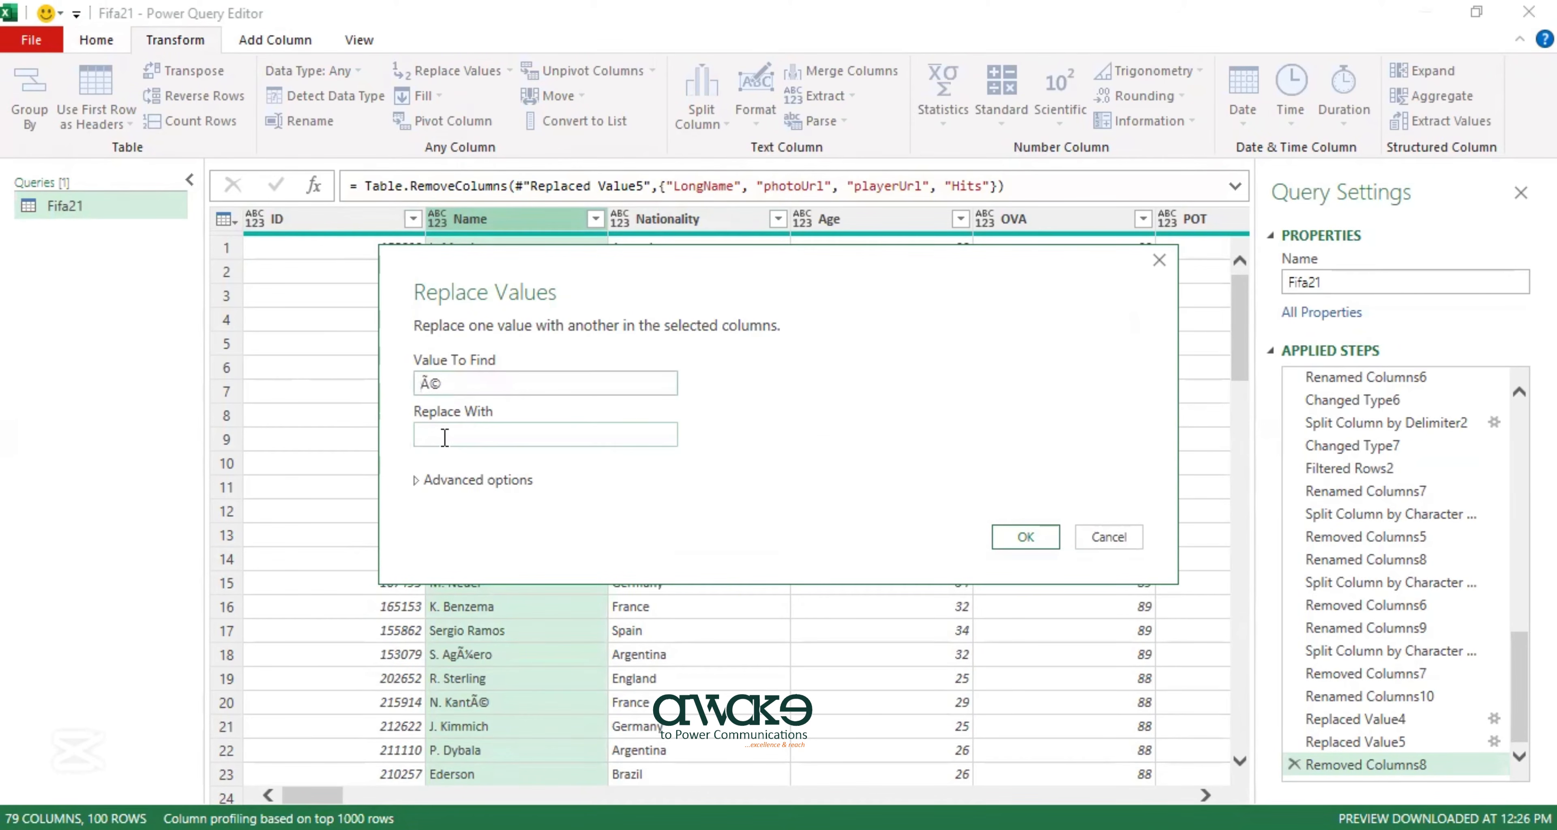
pyautogui.write('e')
pyautogui.click(1046, 543)
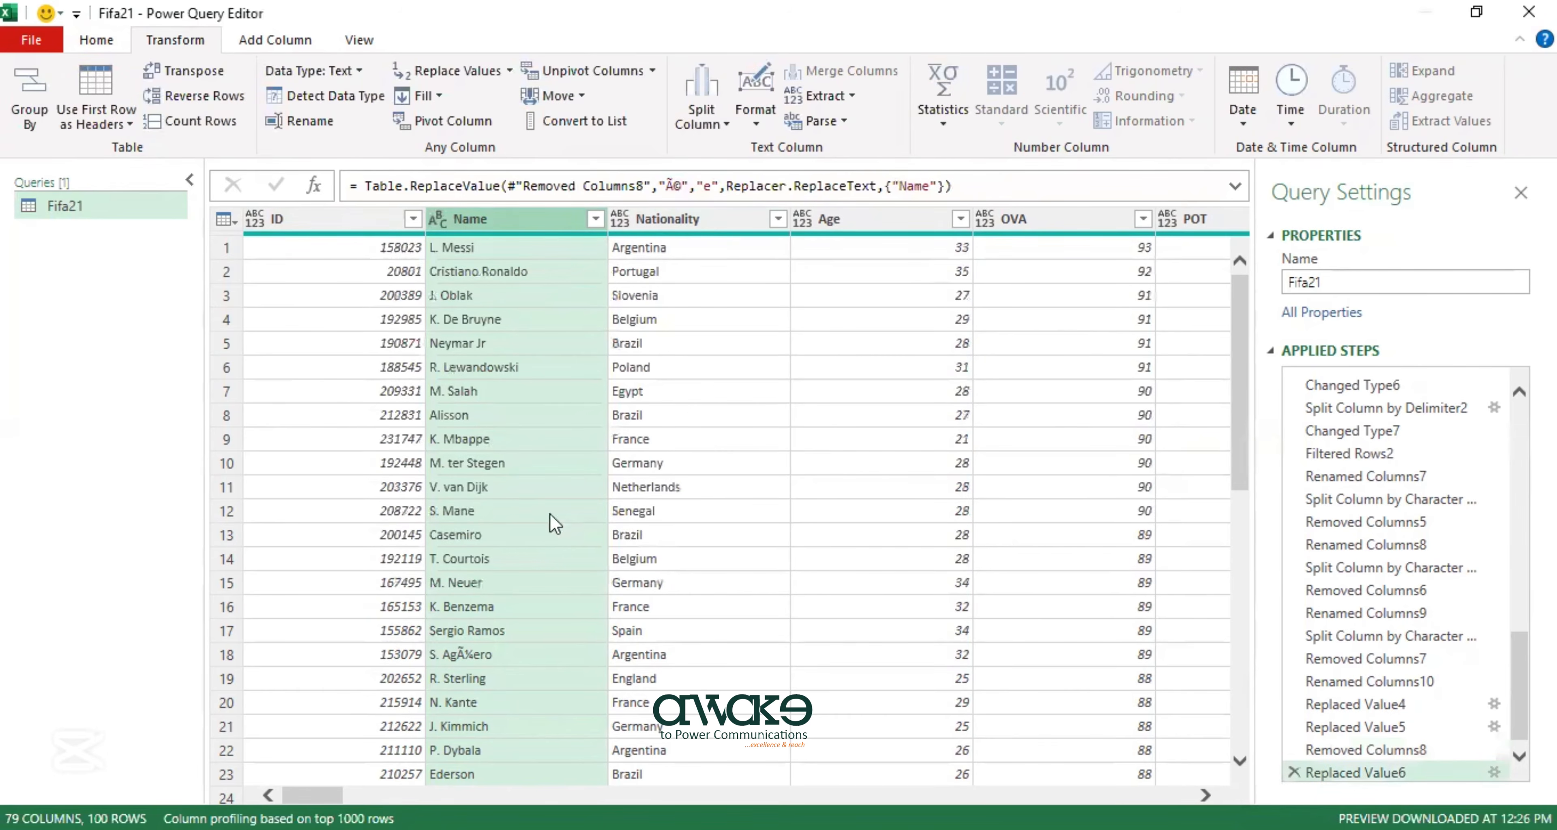
pyautogui.click(501, 443)
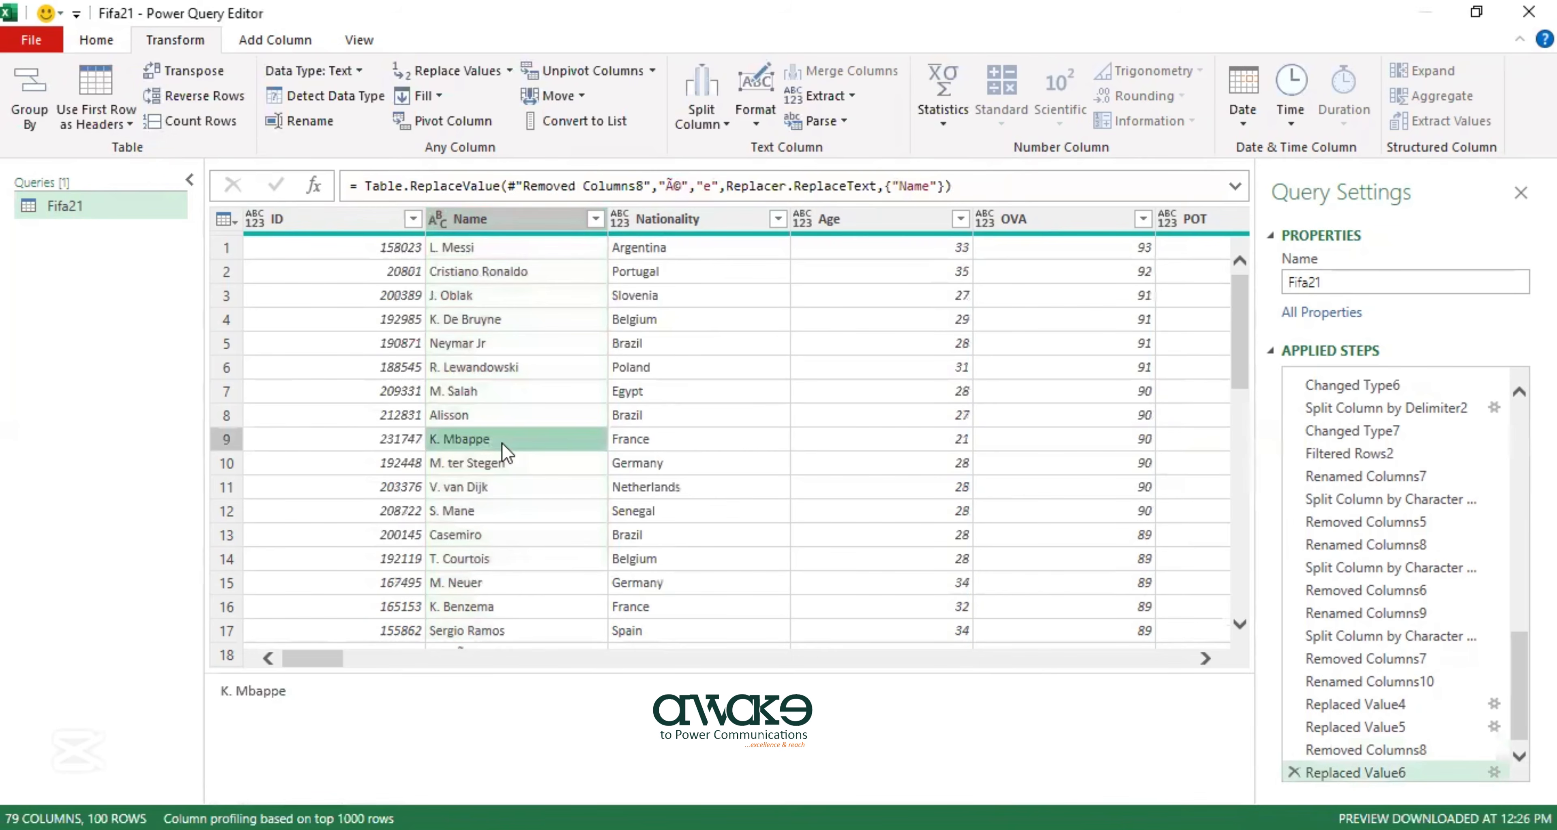
pyautogui.scroll(-1, 502, 447)
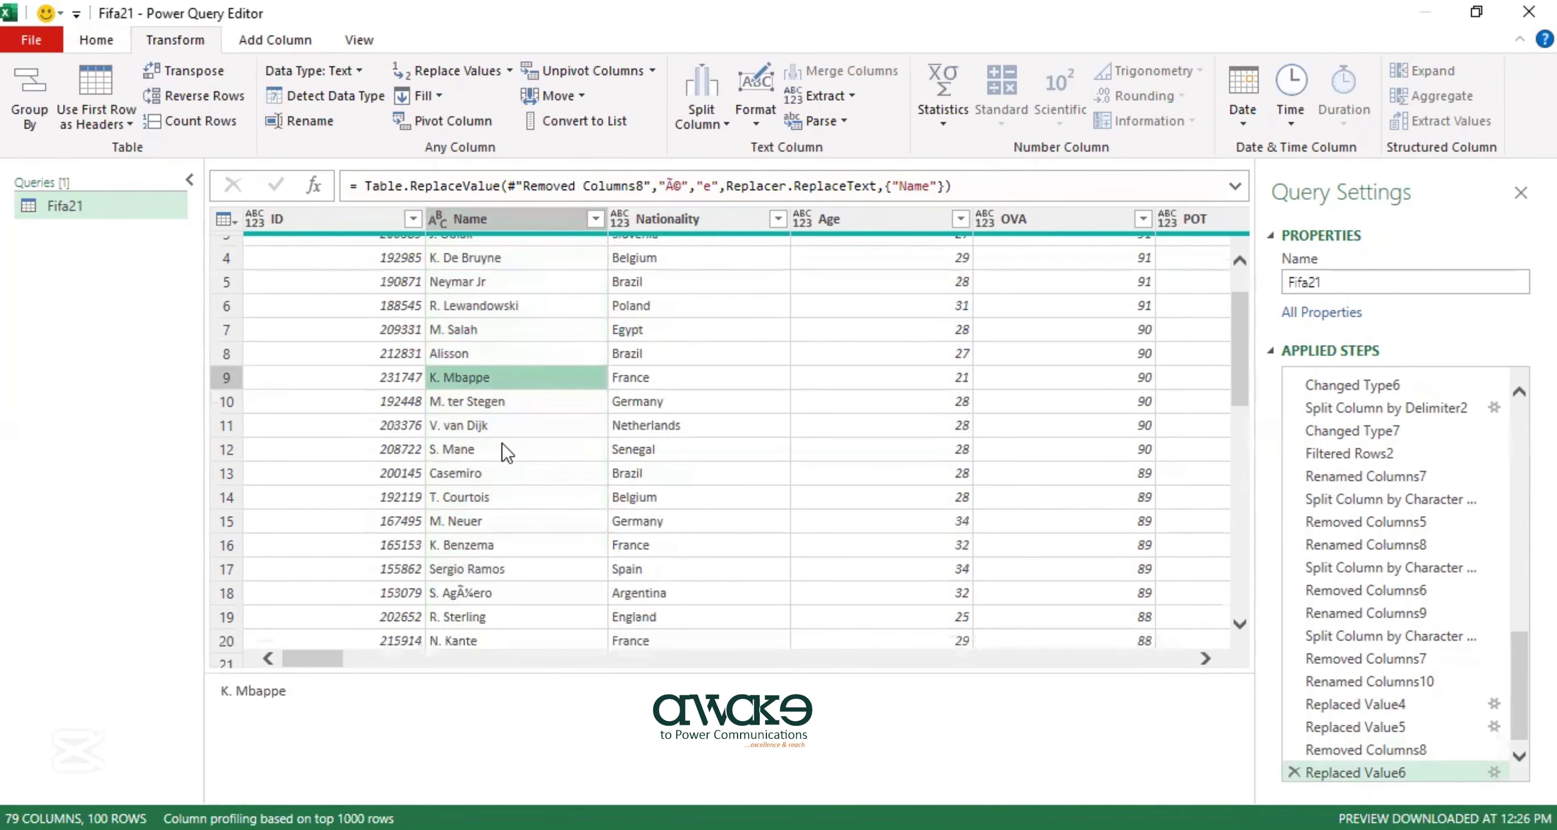
# Replace the garbled characters Ã¼ with u throughout the Name column, copying them from the player name in row 18.
pyautogui.scroll(-2, 509, 620)
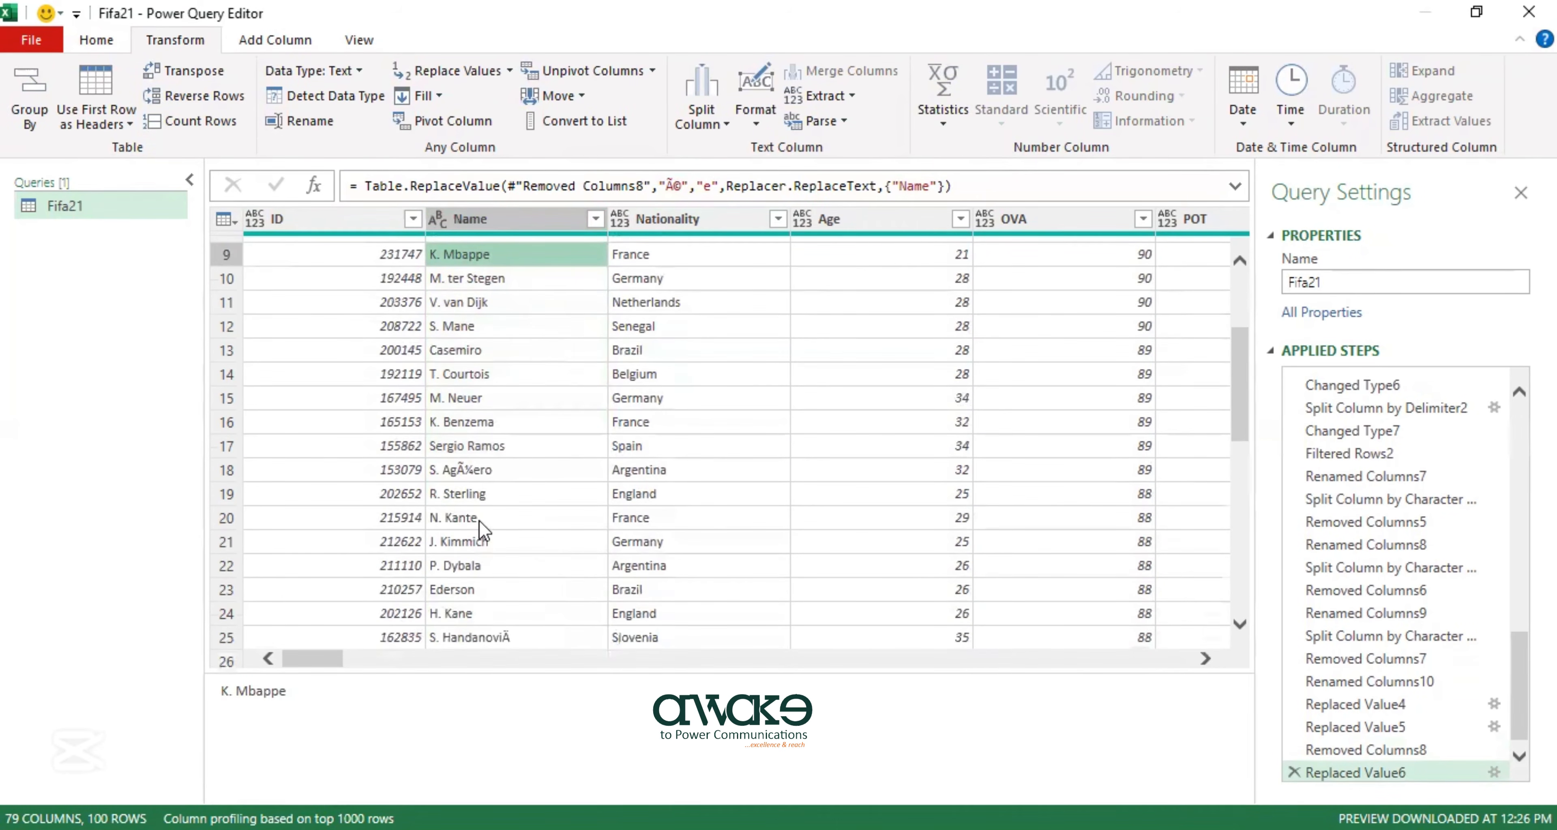
pyautogui.click(470, 476)
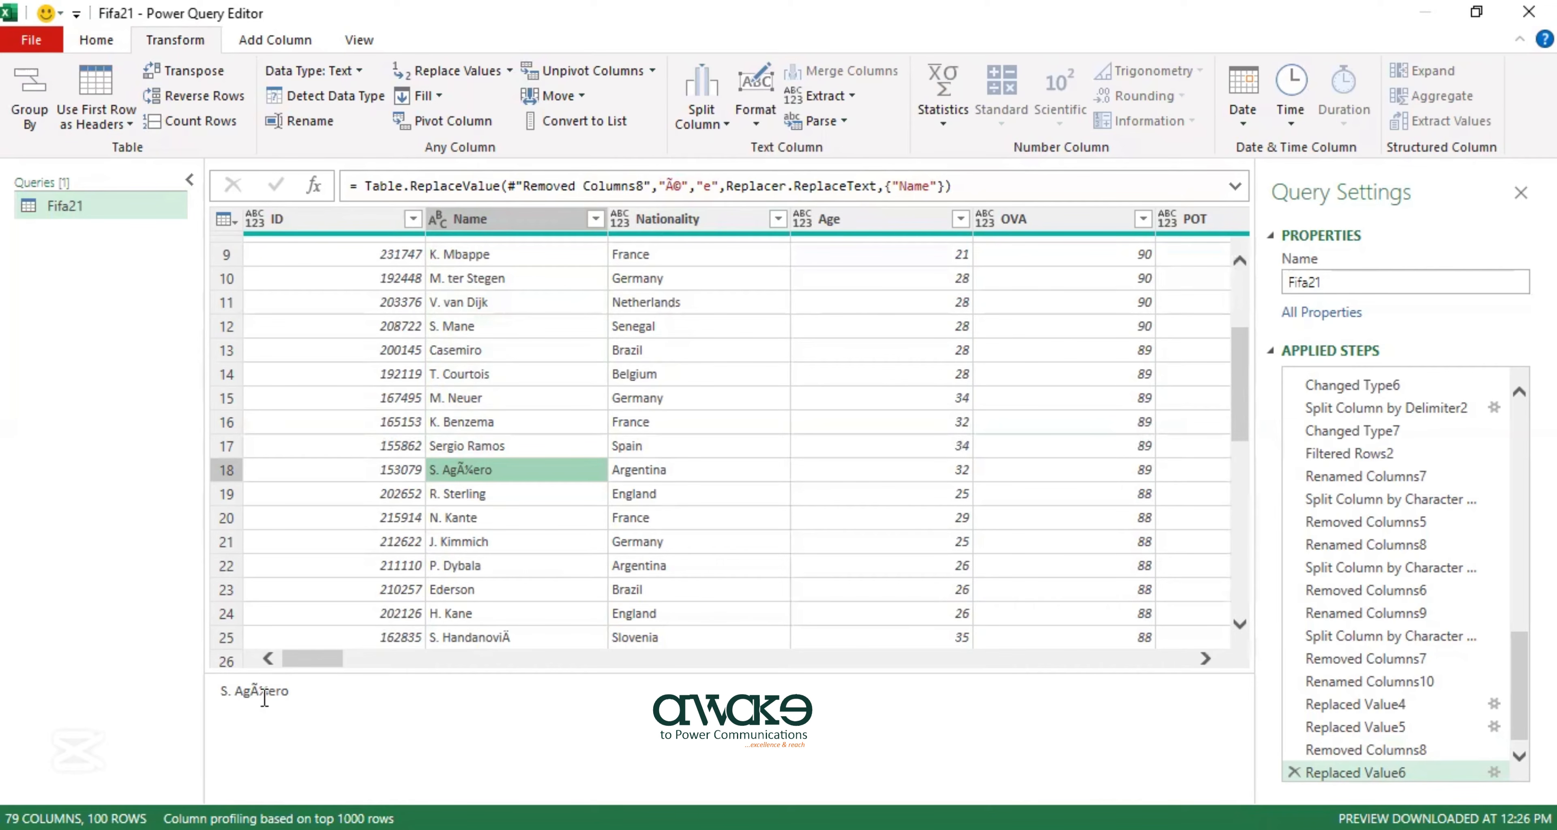
pyautogui.moveTo(251, 693); pyautogui.dragTo(264, 693)
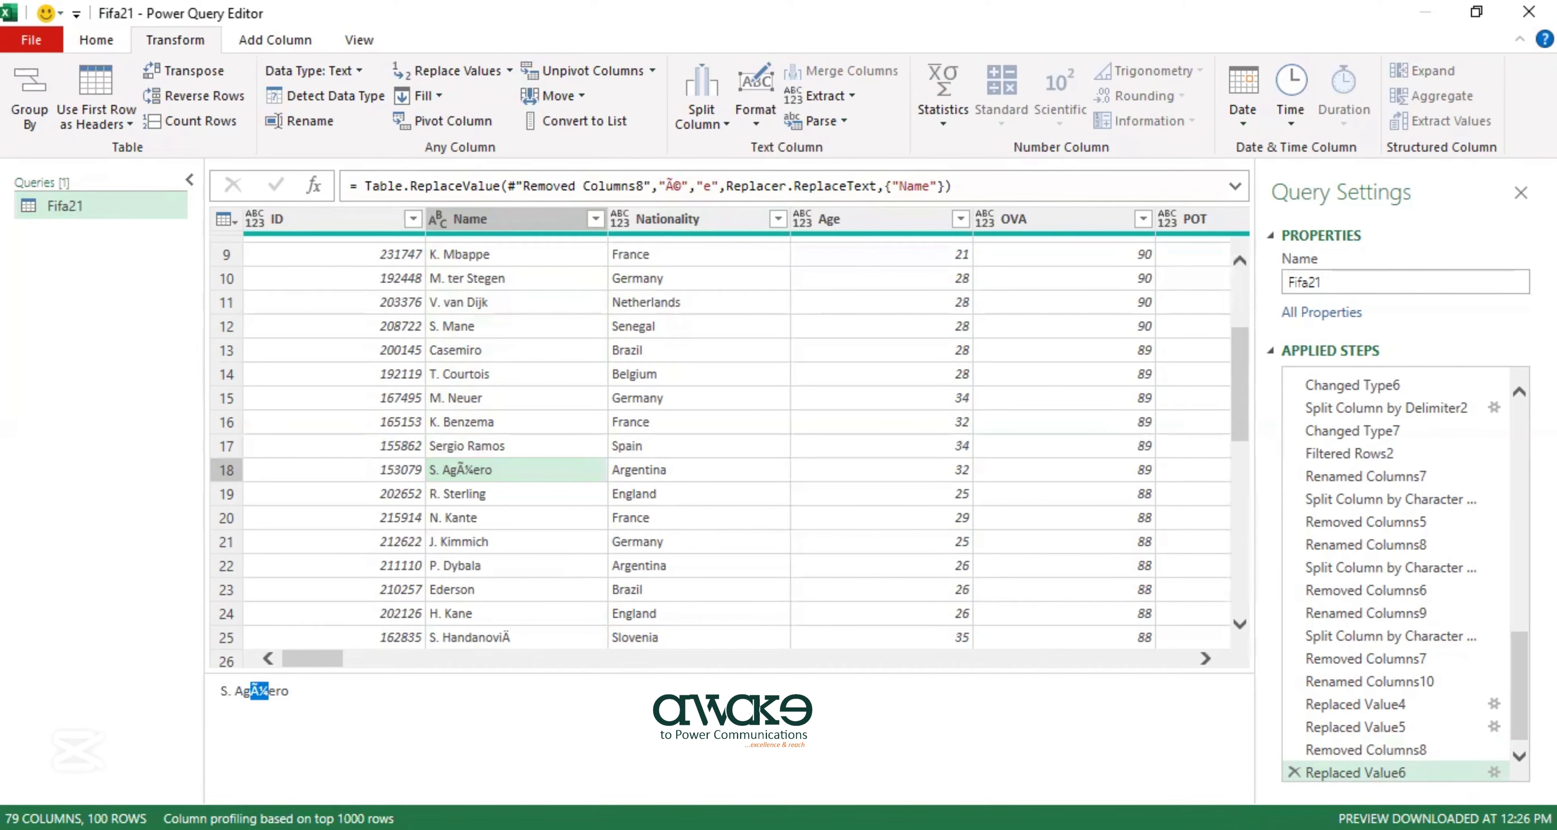
pyautogui.click(503, 226)
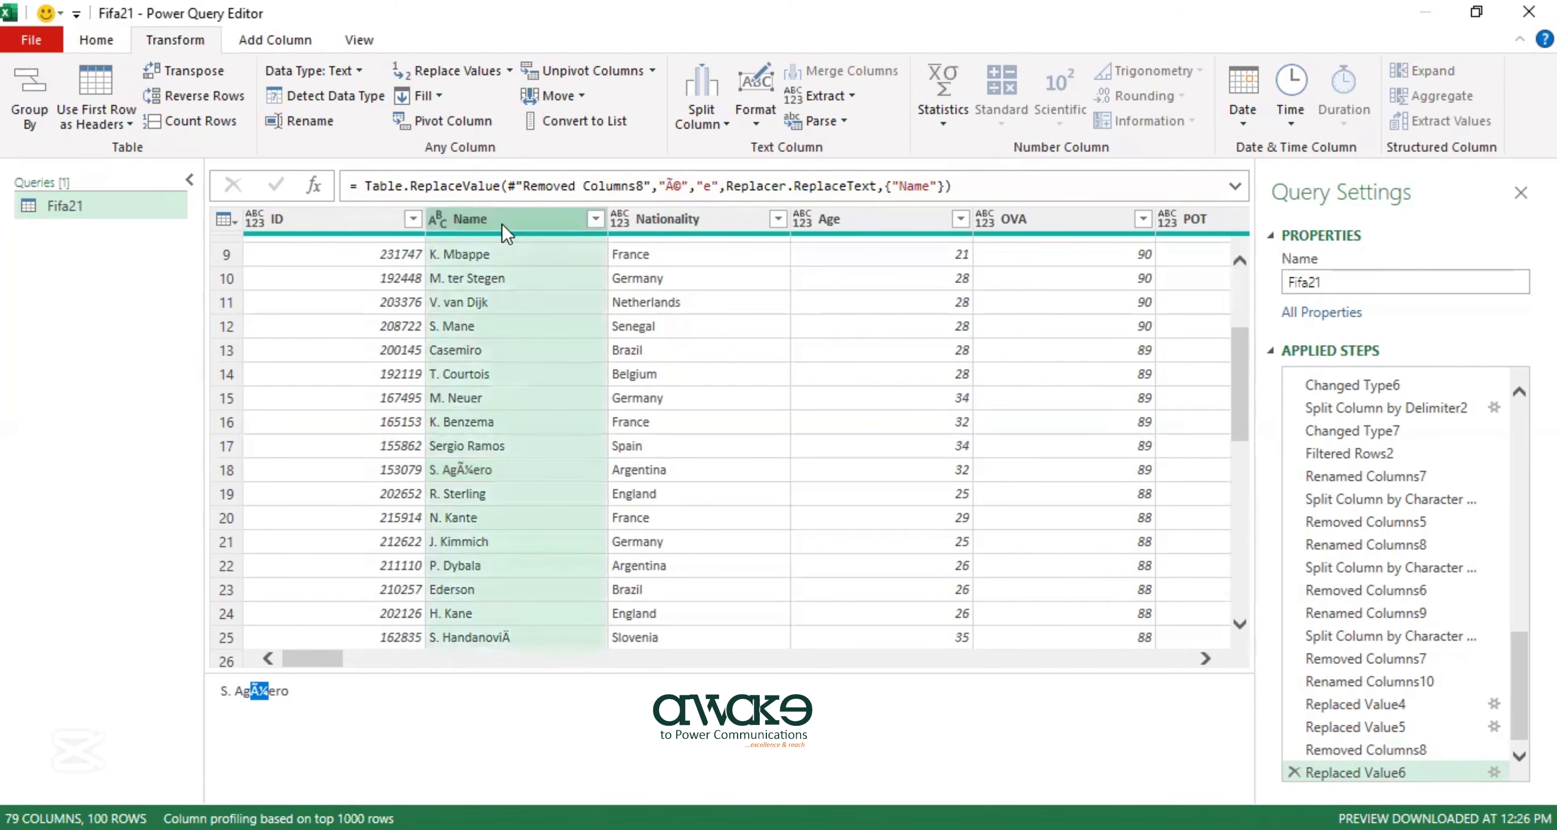
pyautogui.click(472, 70)
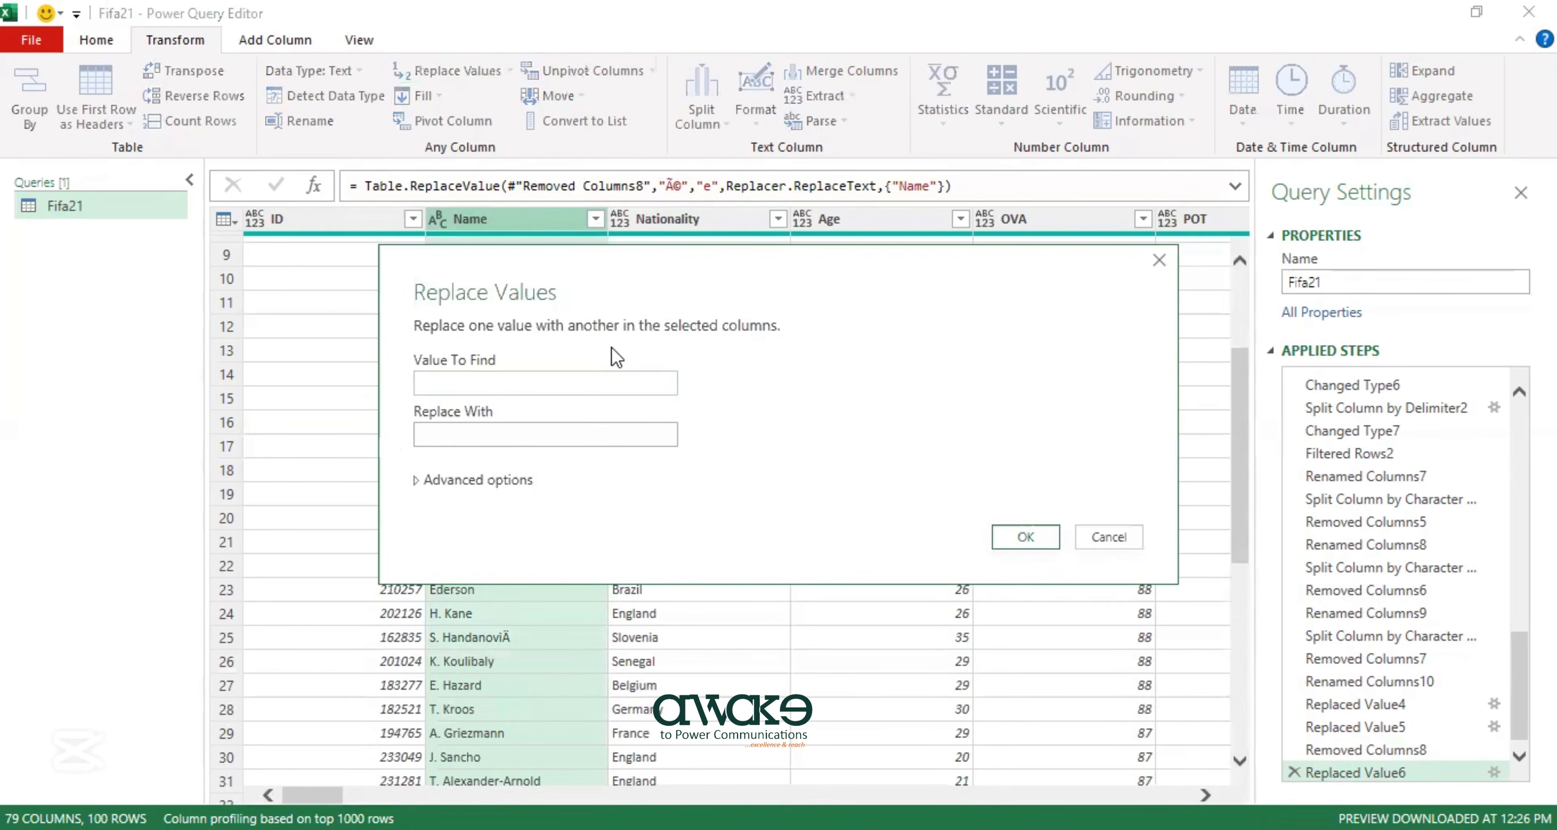
pyautogui.write('Ã¼')
pyautogui.click(519, 440)
pyautogui.write('u')
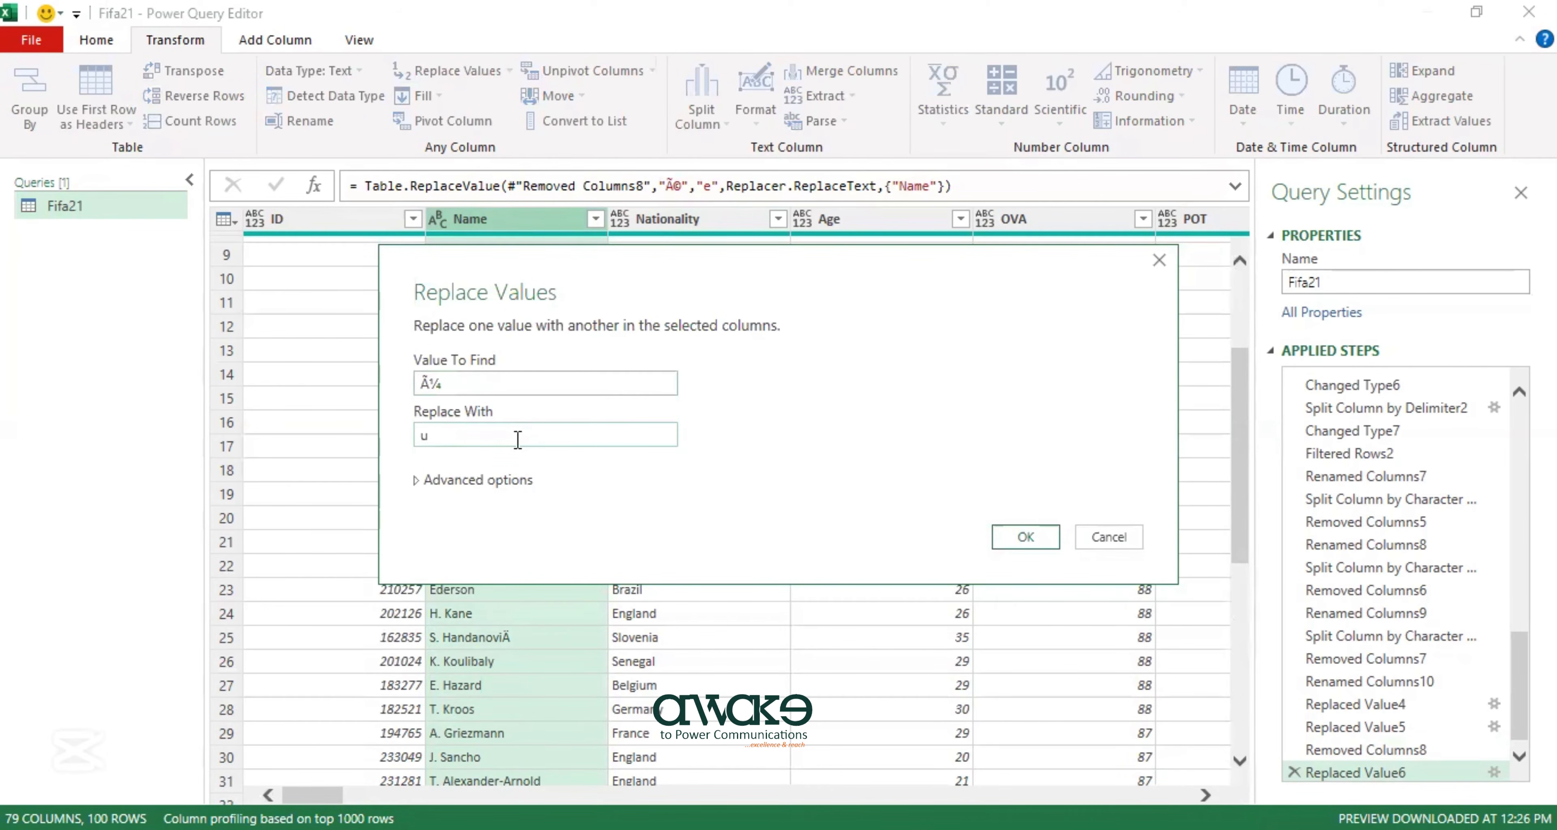
pyautogui.click(1026, 538)
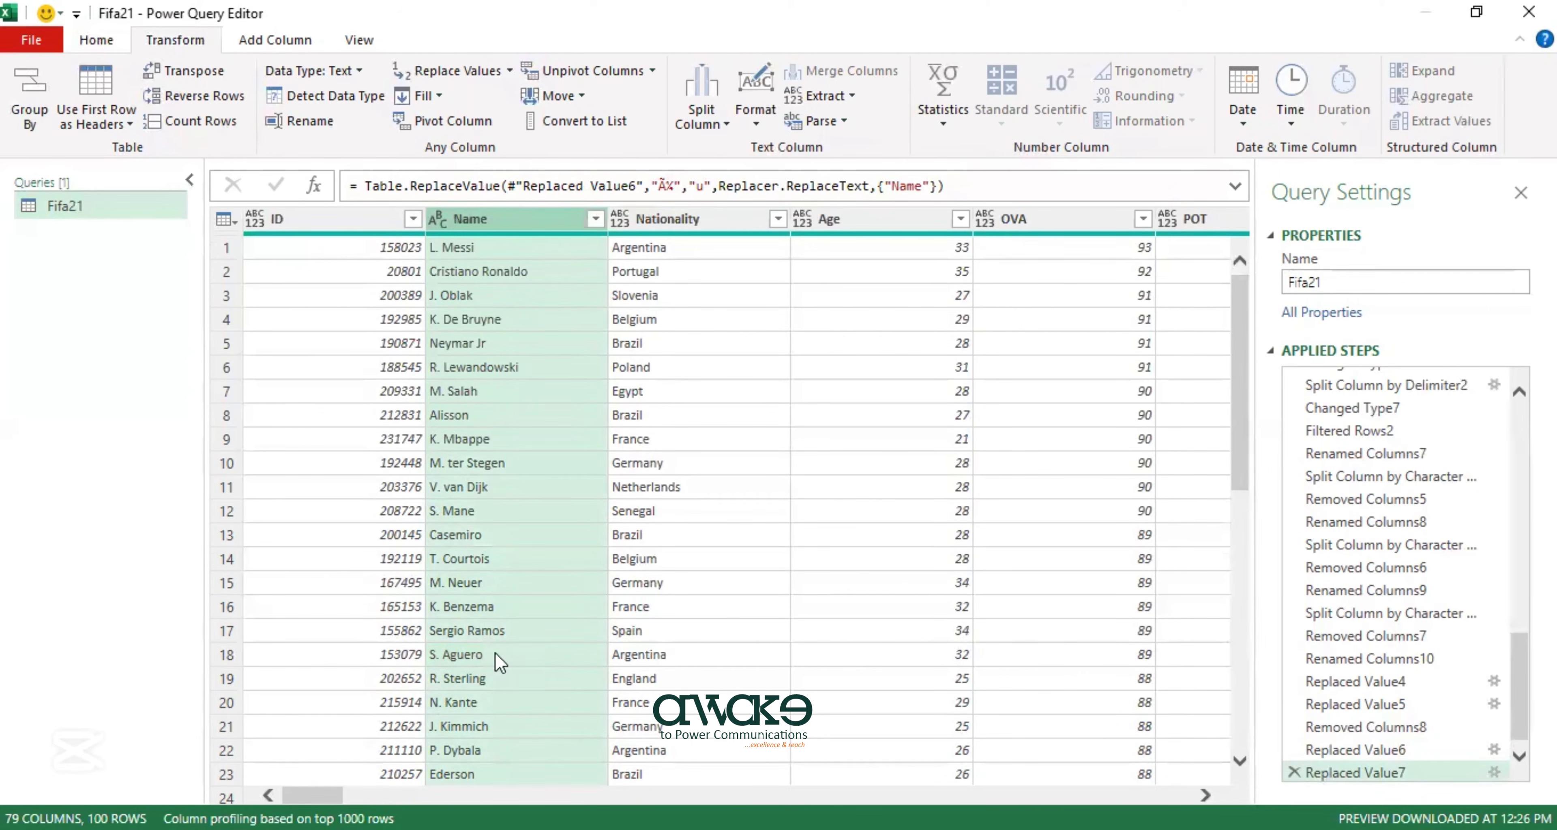
# Replace the garbled character Ã with i throughout the Name column, copying it from row 44, and check the corrected names.
pyautogui.scroll(-5, 501, 404)
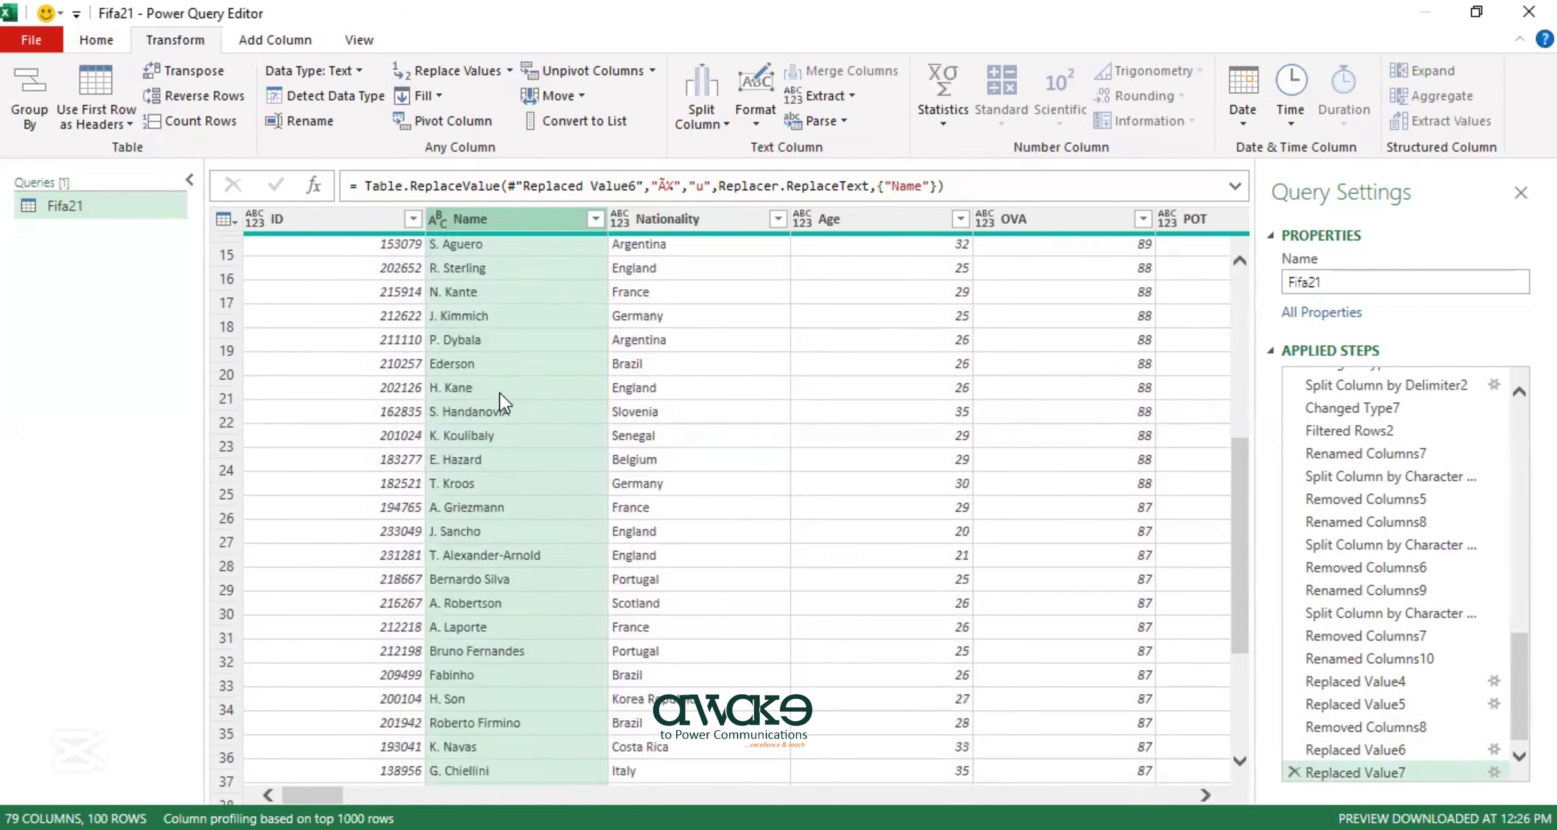
pyautogui.scroll(-3, 504, 404)
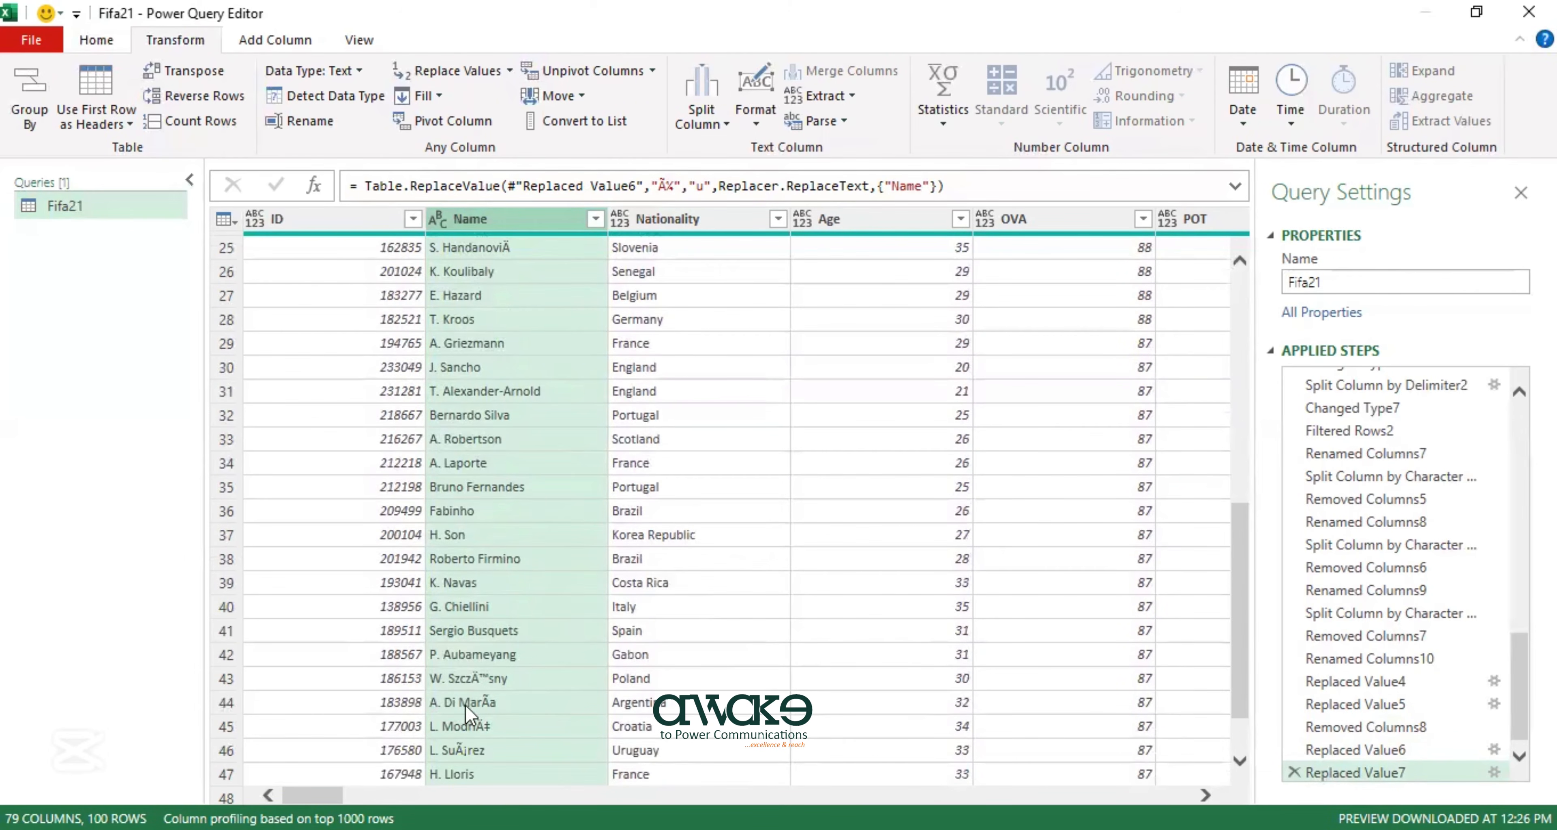
pyautogui.click(477, 712)
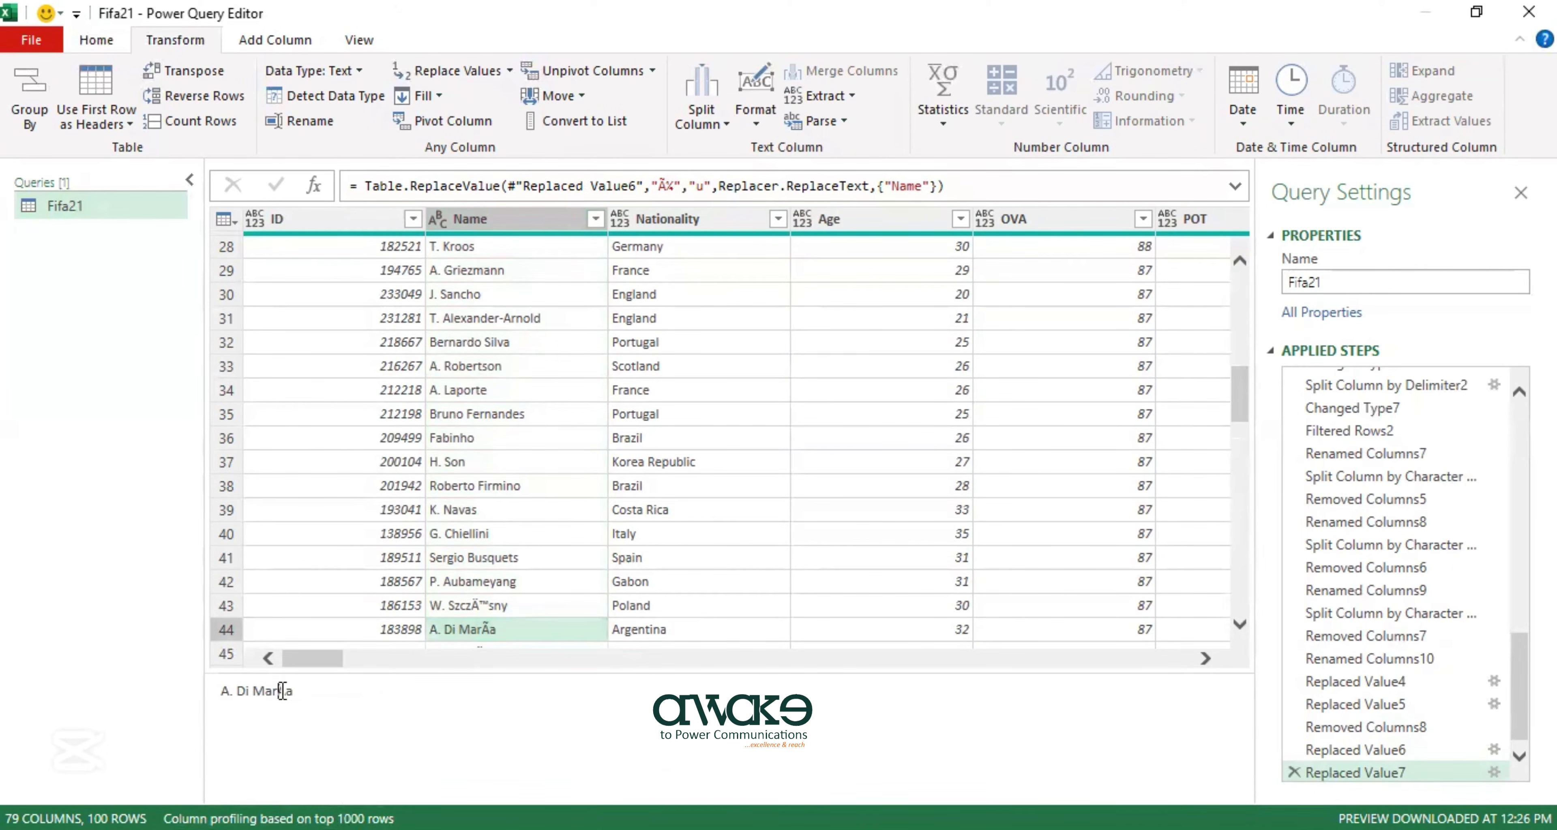
pyautogui.moveTo(278, 691); pyautogui.dragTo(284, 691)
pyautogui.hotkey('ctrl', 'c')
pyautogui.click(465, 219)
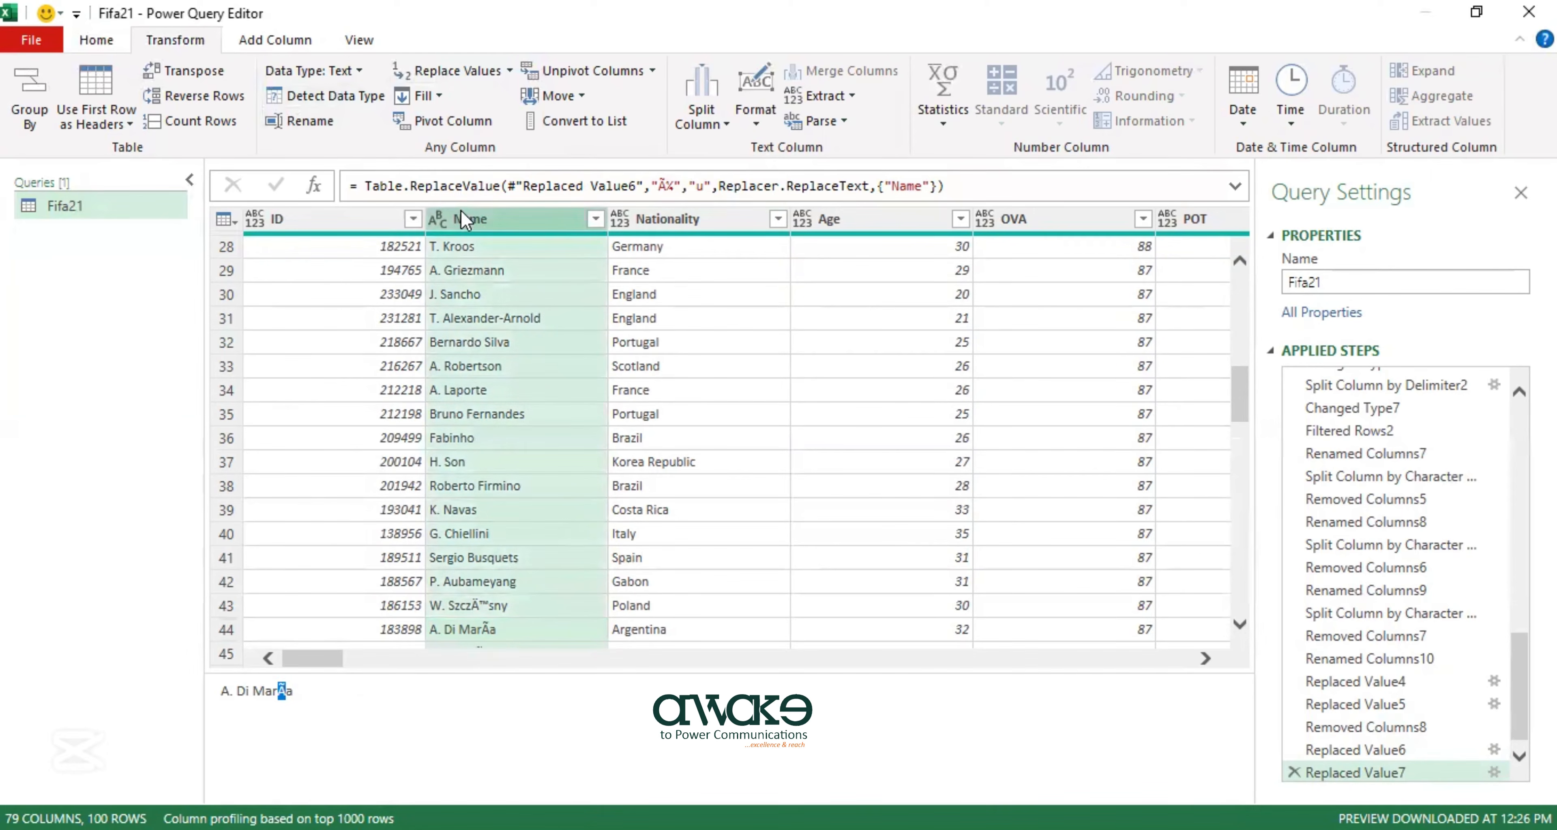
pyautogui.click(459, 75)
pyautogui.hotkey('ctrl', 'v')
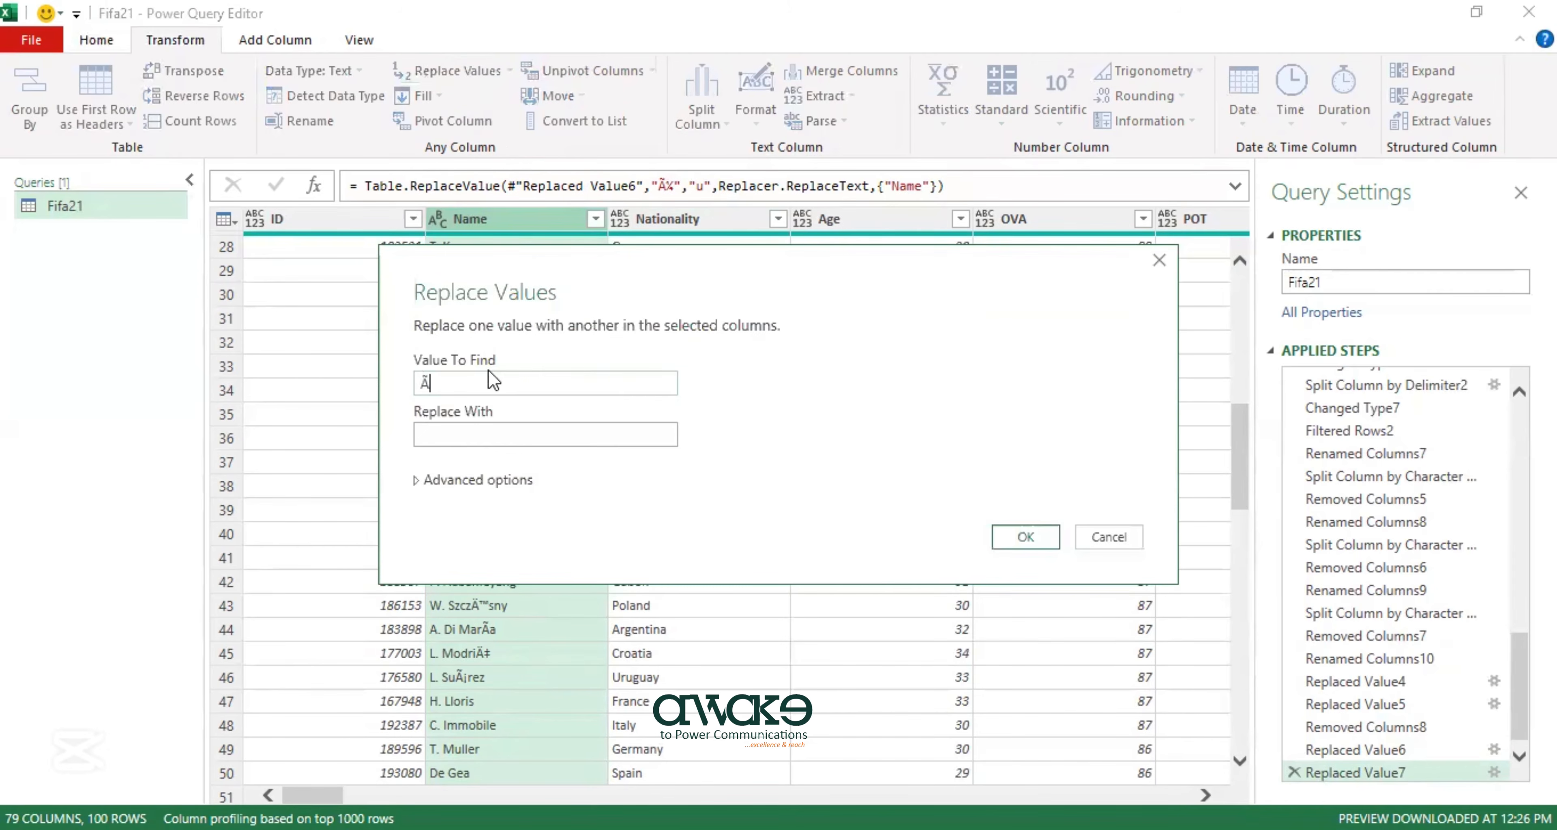
pyautogui.click(495, 435)
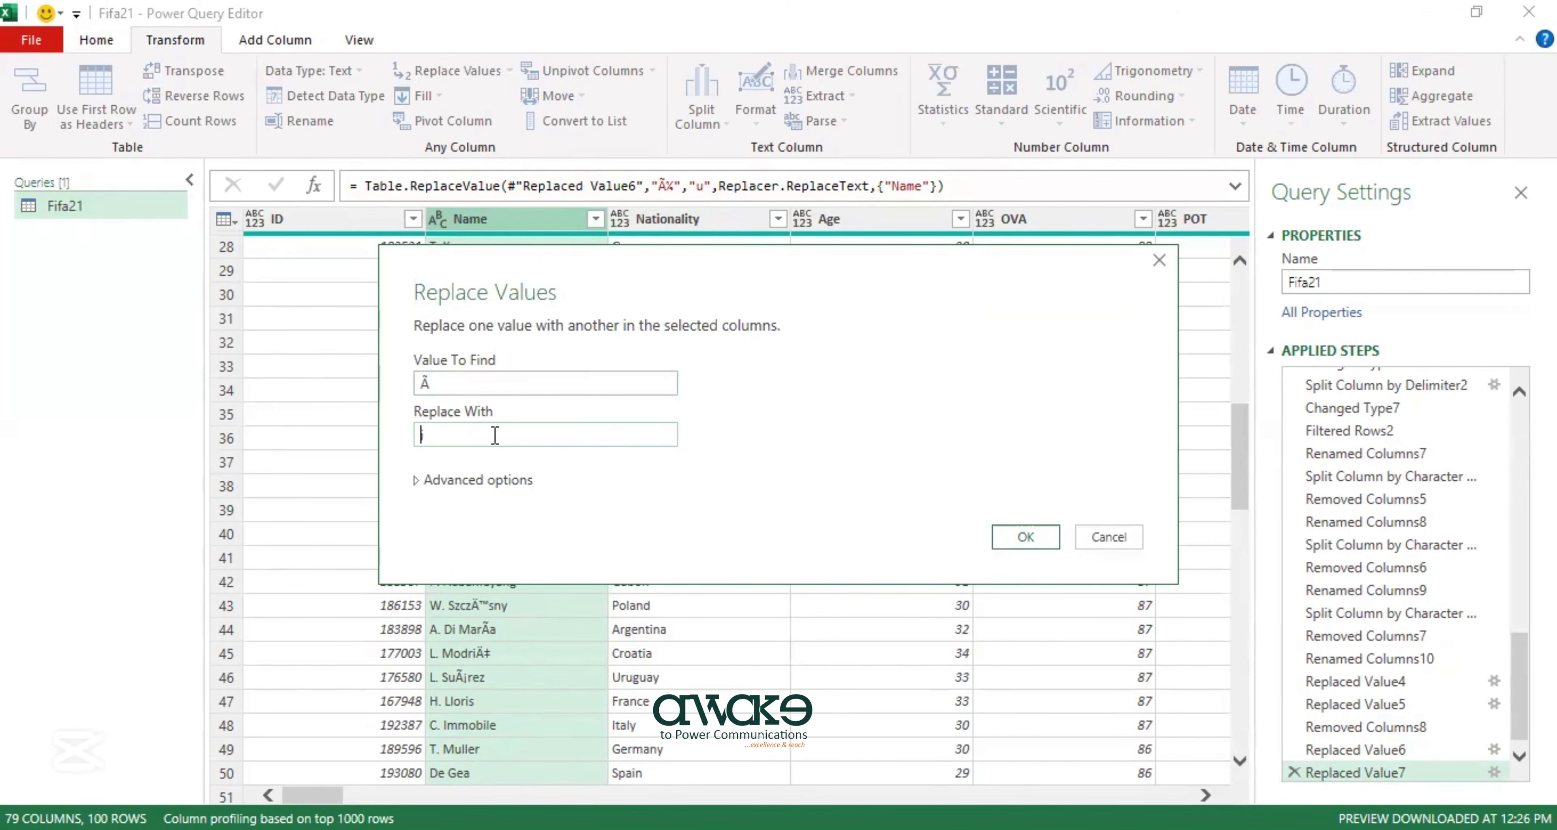
pyautogui.write('i')
pyautogui.click(1026, 538)
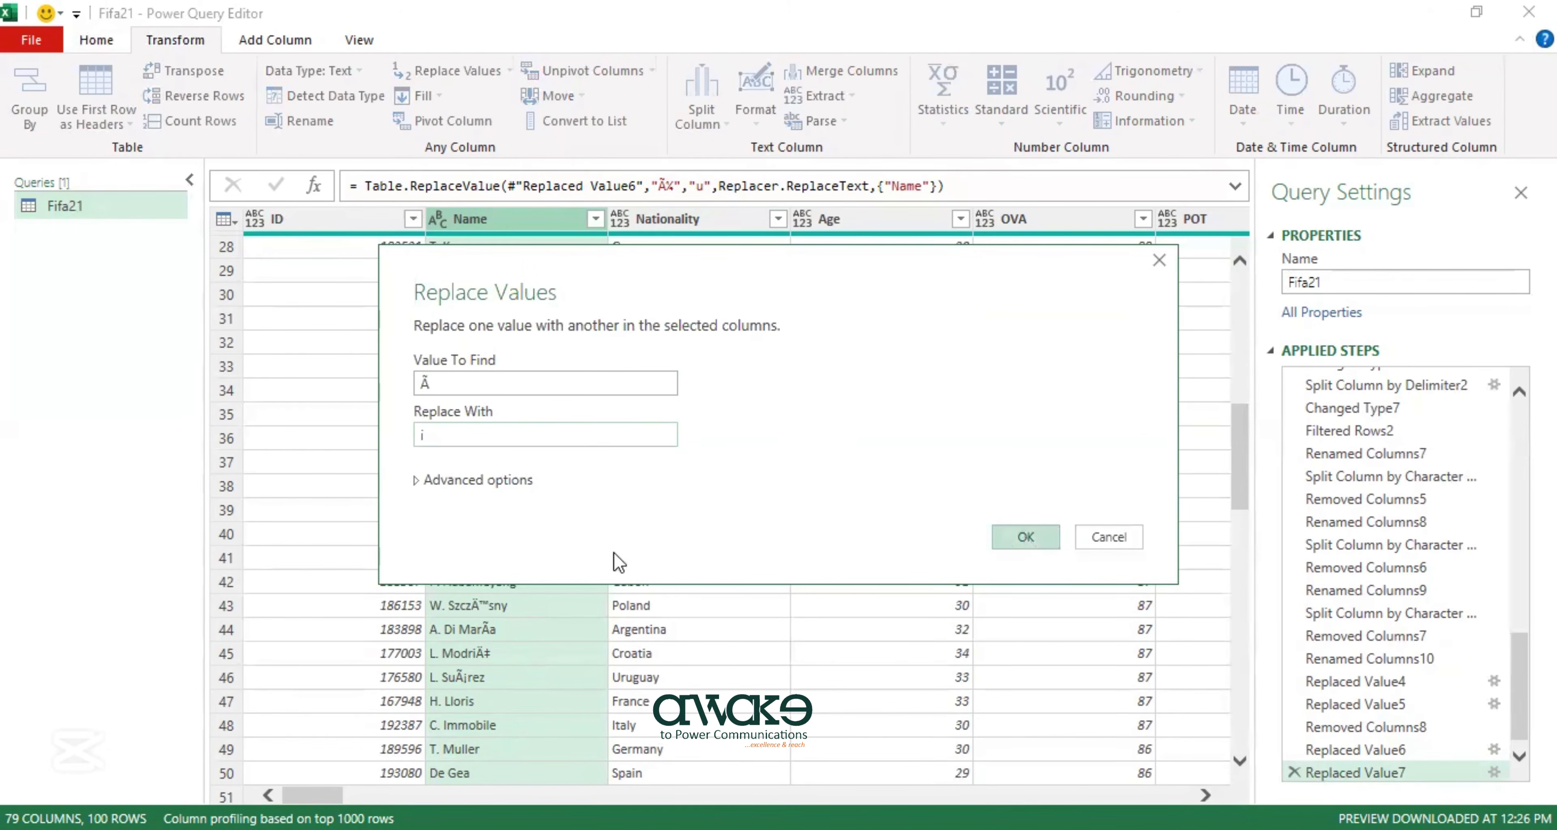
pyautogui.scroll(-8, 486, 585)
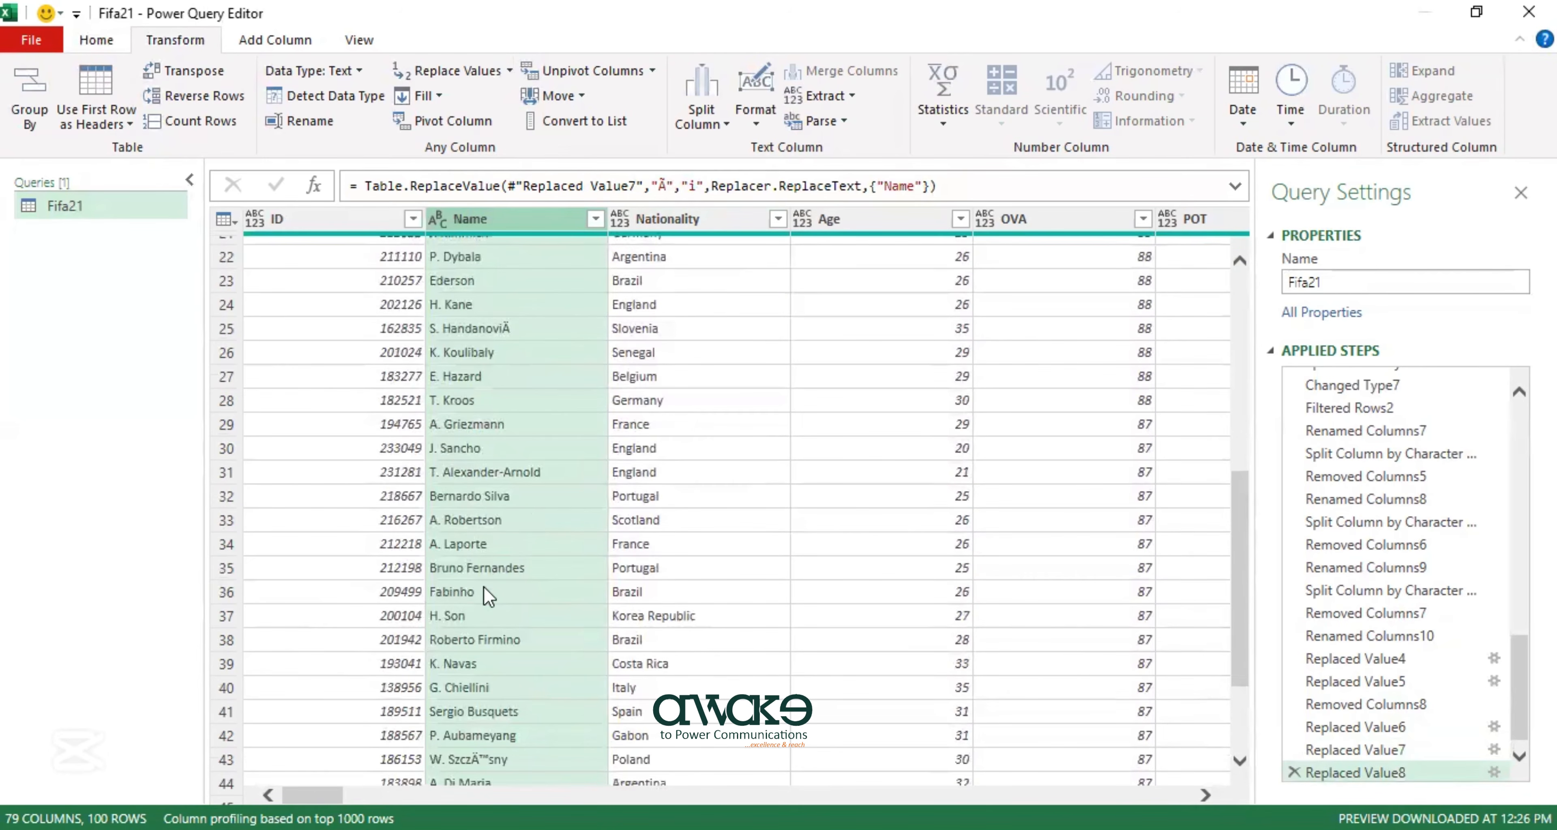
pyautogui.scroll(-1, 487, 595)
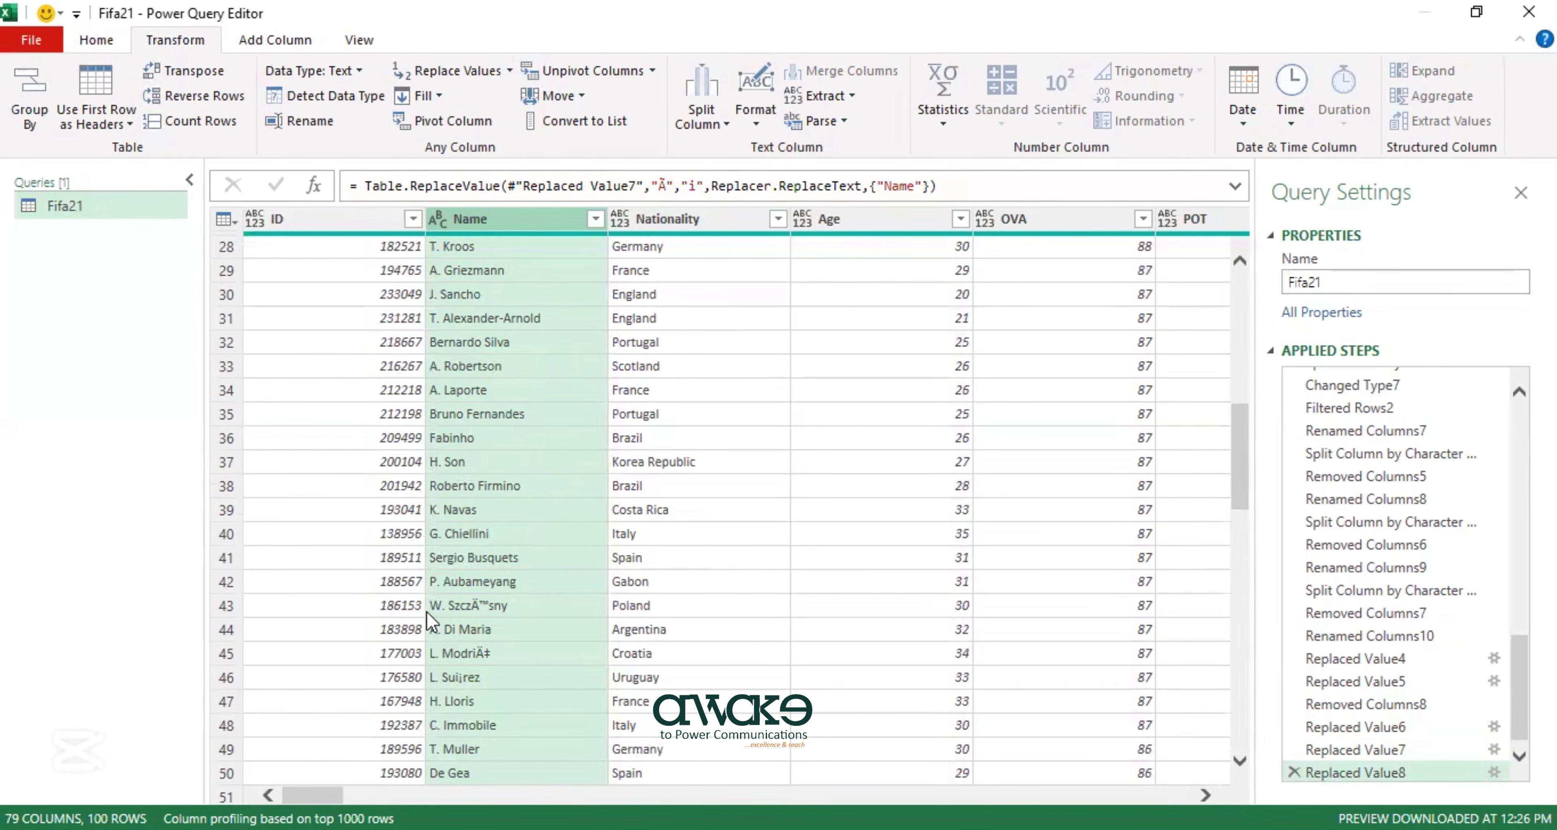
# Close the query editor and load the cleaned Fifa21 query into the Data Cleaning workbook.
pyautogui.scroll(9, 467, 653)
pyautogui.click(91, 41)
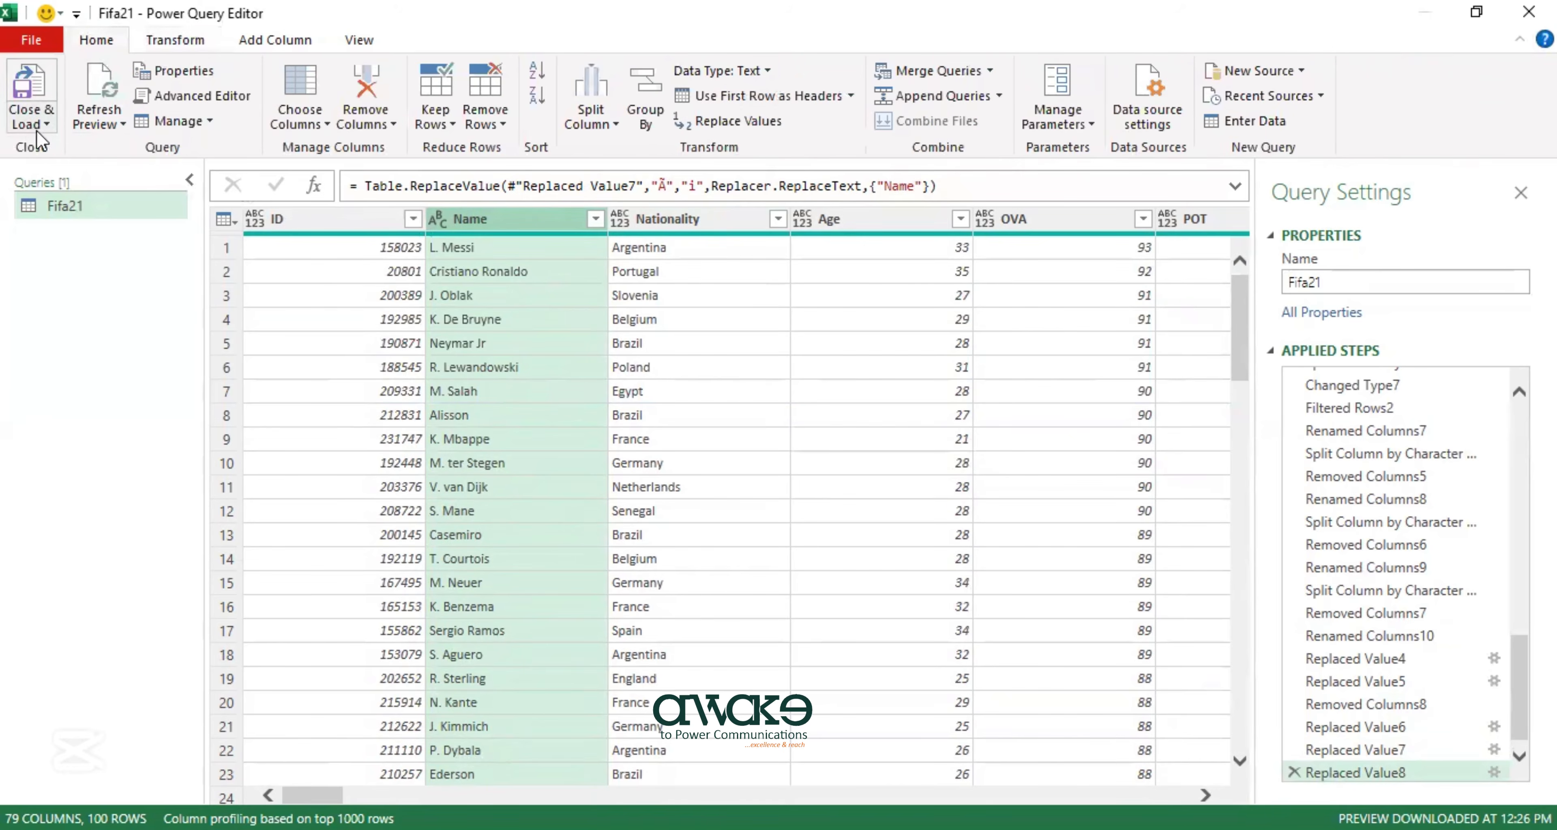
pyautogui.click(29, 96)
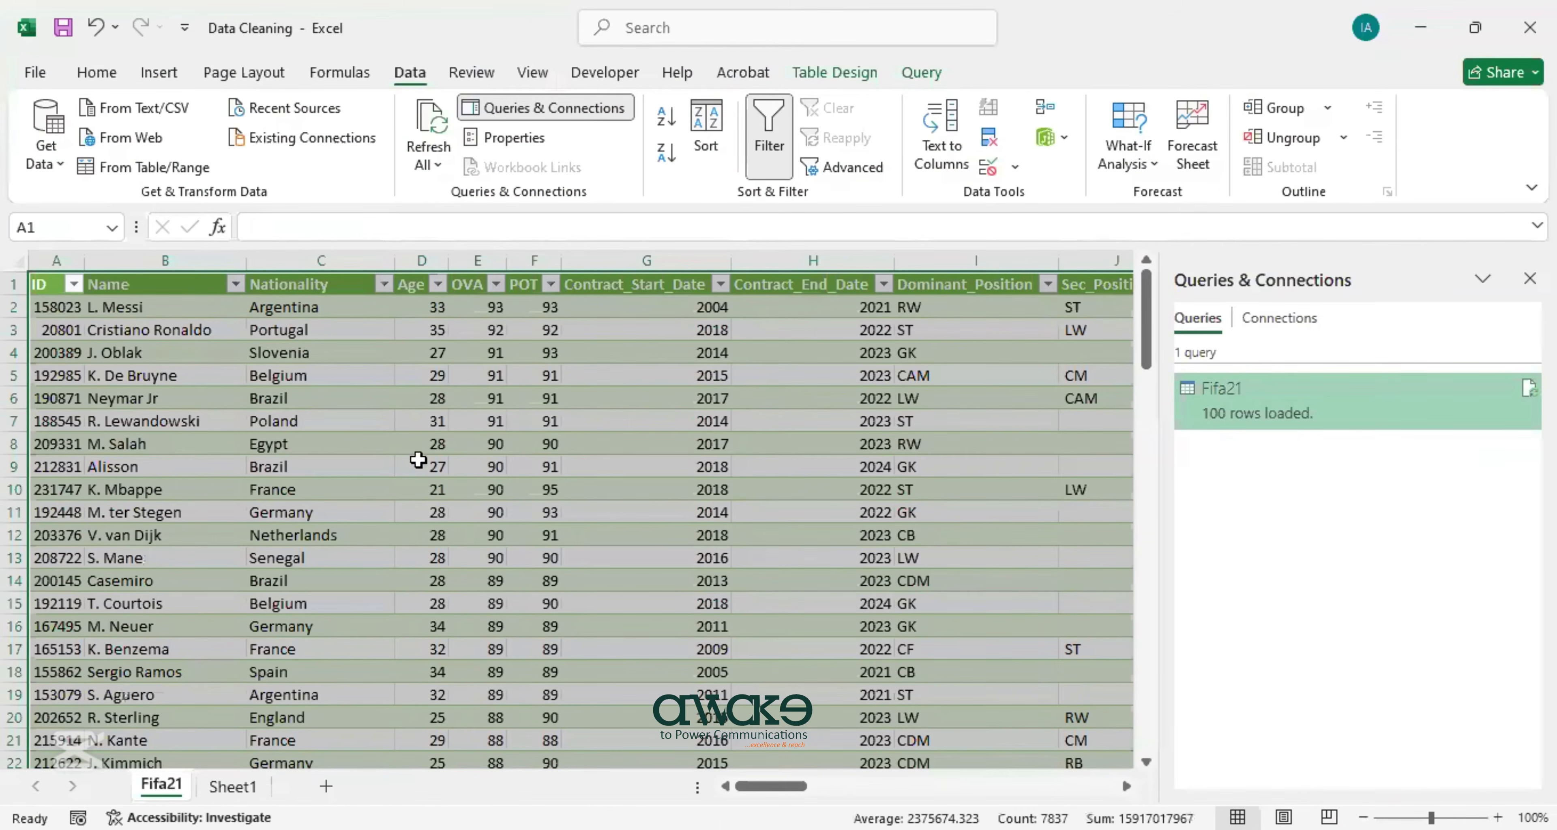
pyautogui.click(152, 421)
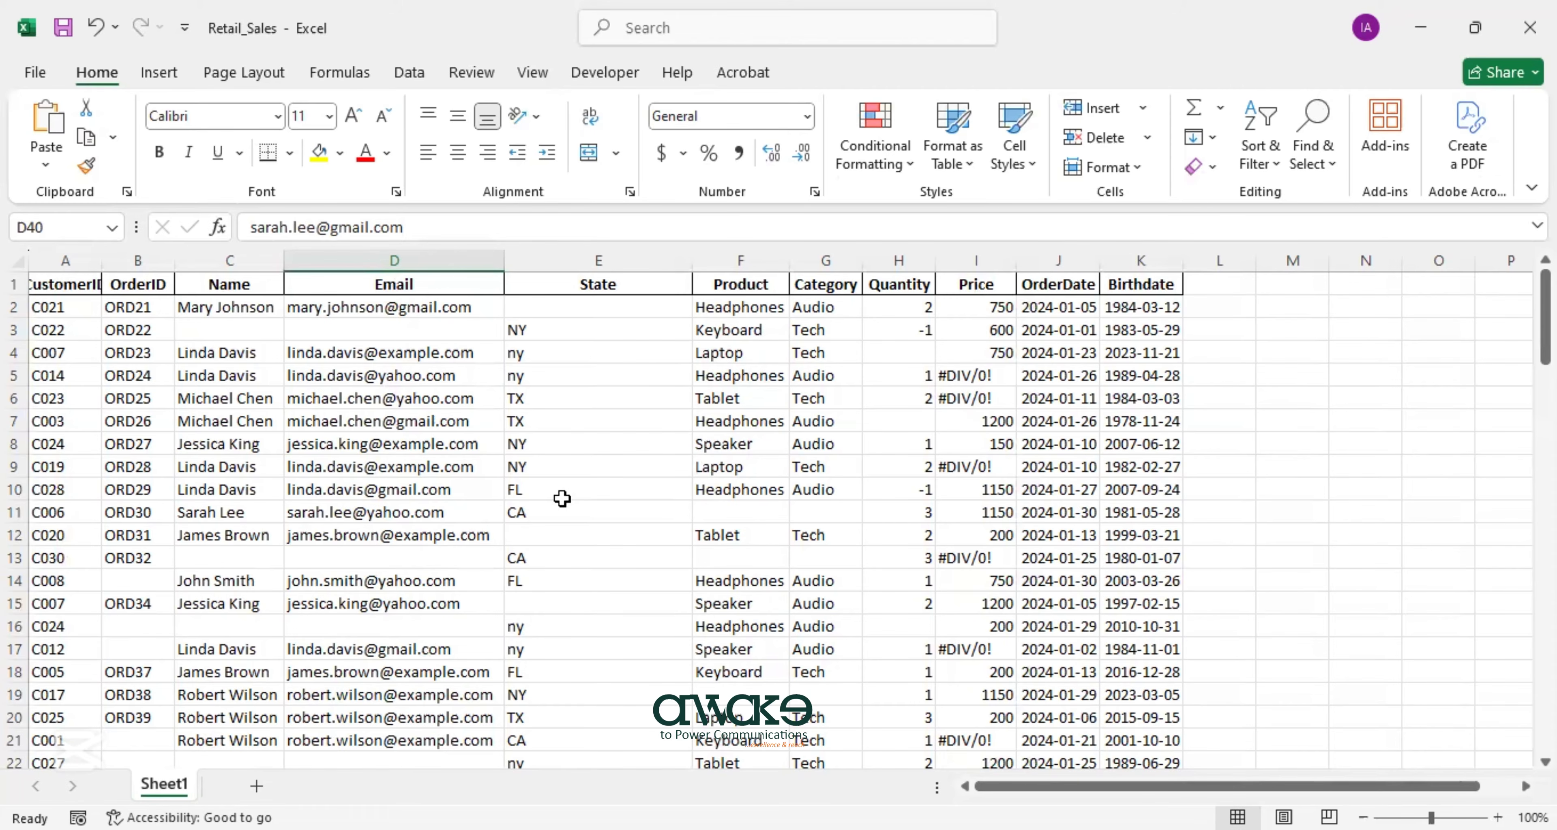
# Load the Retail_Sales range A1:K106 into Power Query as a table with headers, checking that the range covers the data.
pyautogui.click(411, 74)
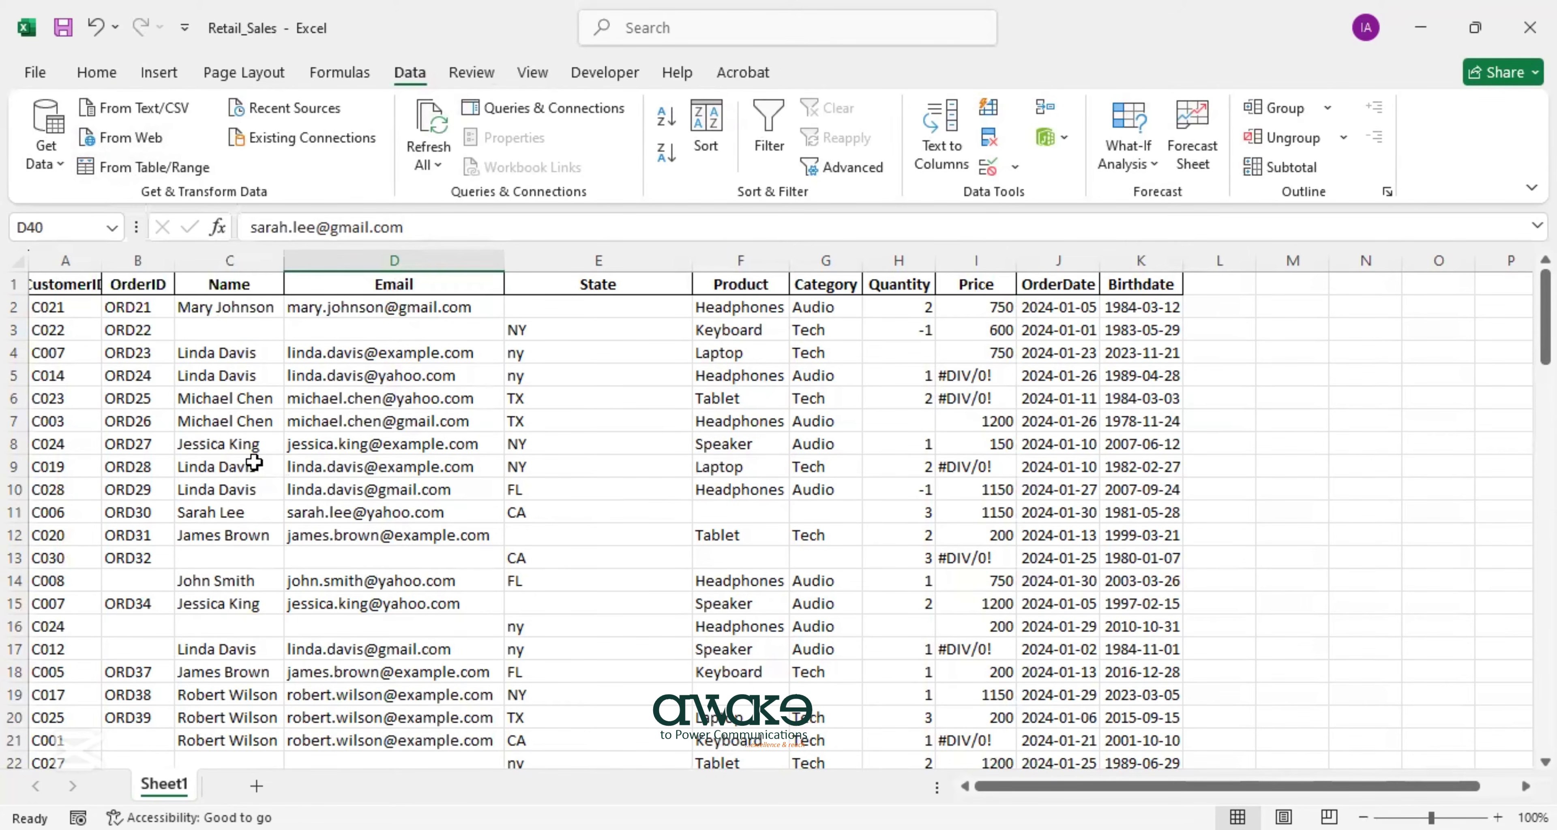
pyautogui.click(111, 161)
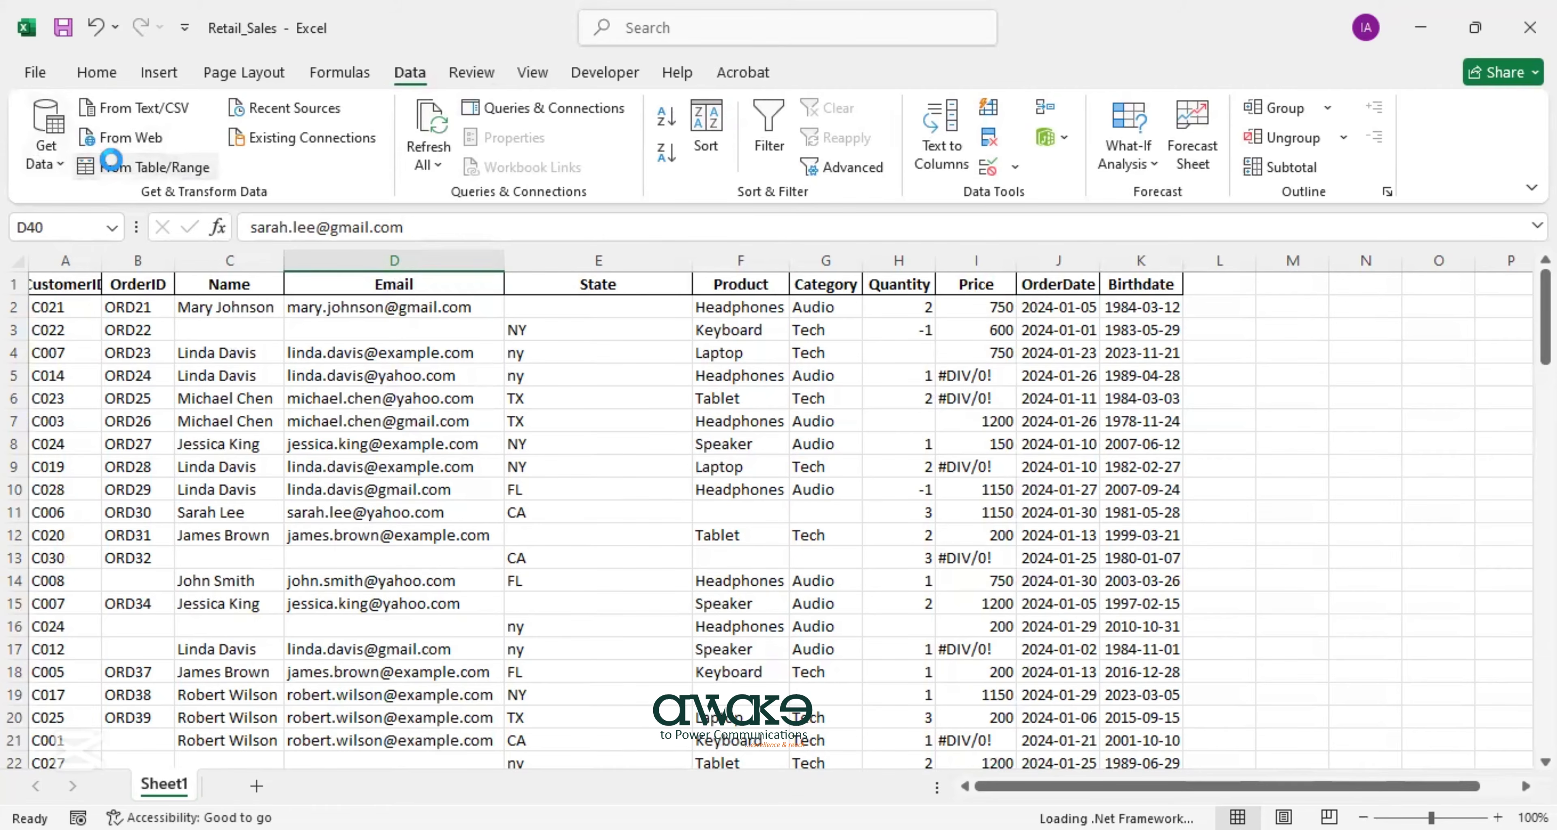
pyautogui.scroll(-7, 792, 383)
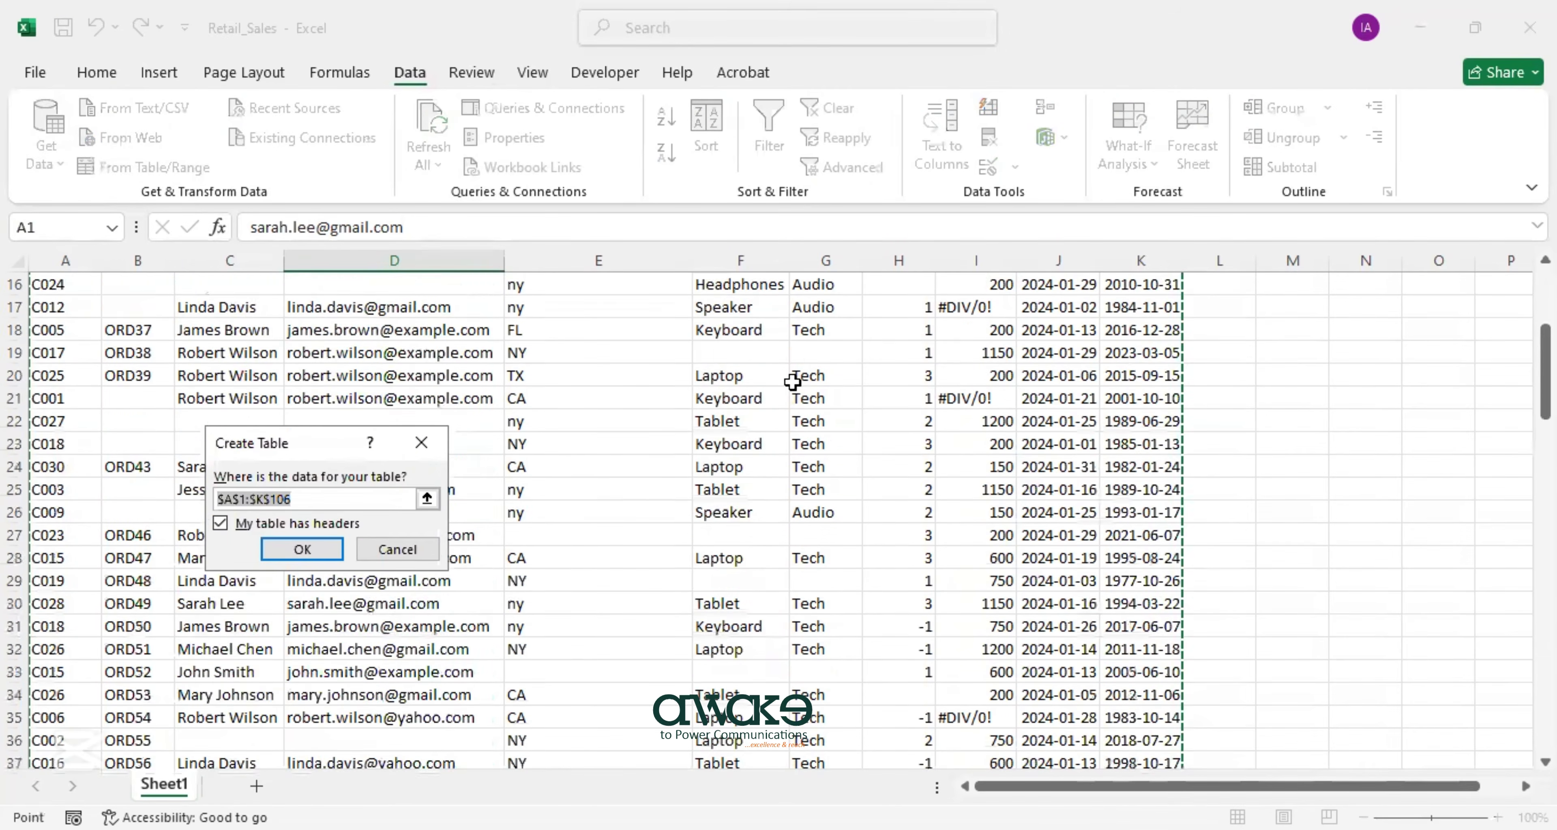
pyautogui.scroll(5, 792, 383)
pyautogui.scroll(2, 793, 383)
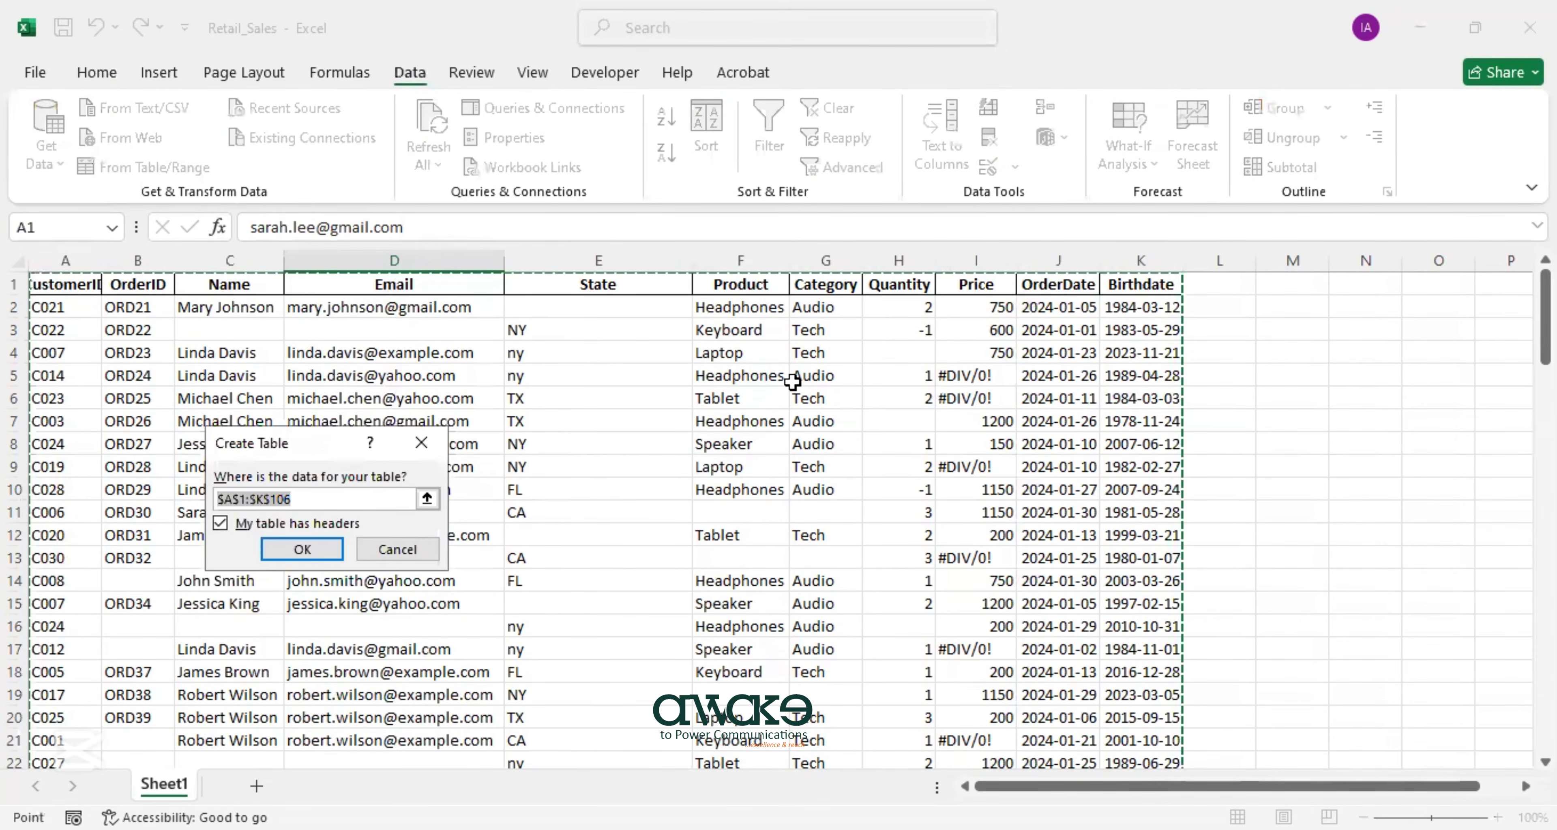
pyautogui.scroll(-6, 792, 383)
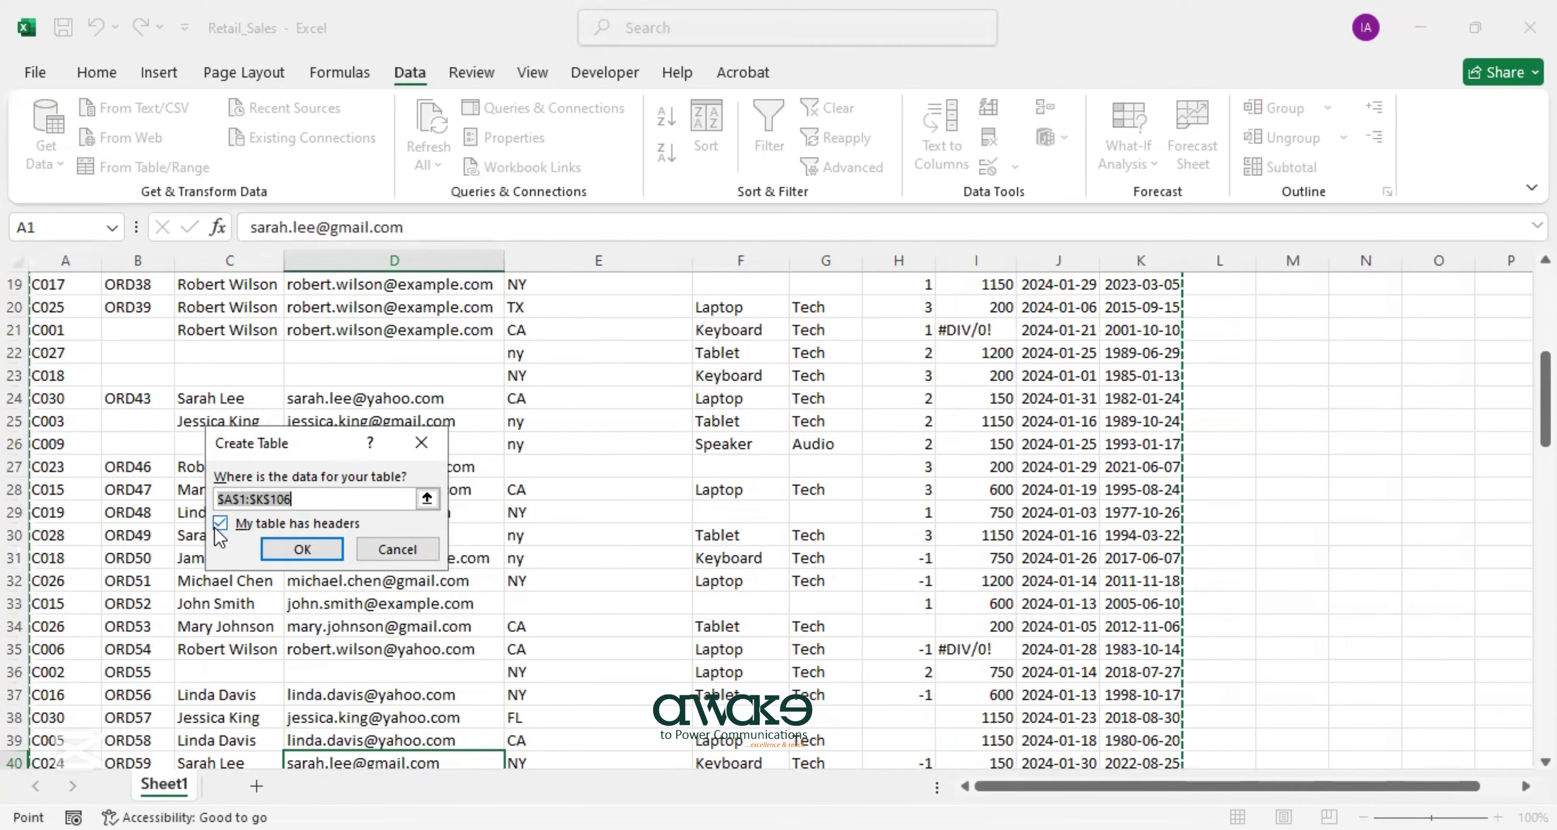
pyautogui.click(308, 548)
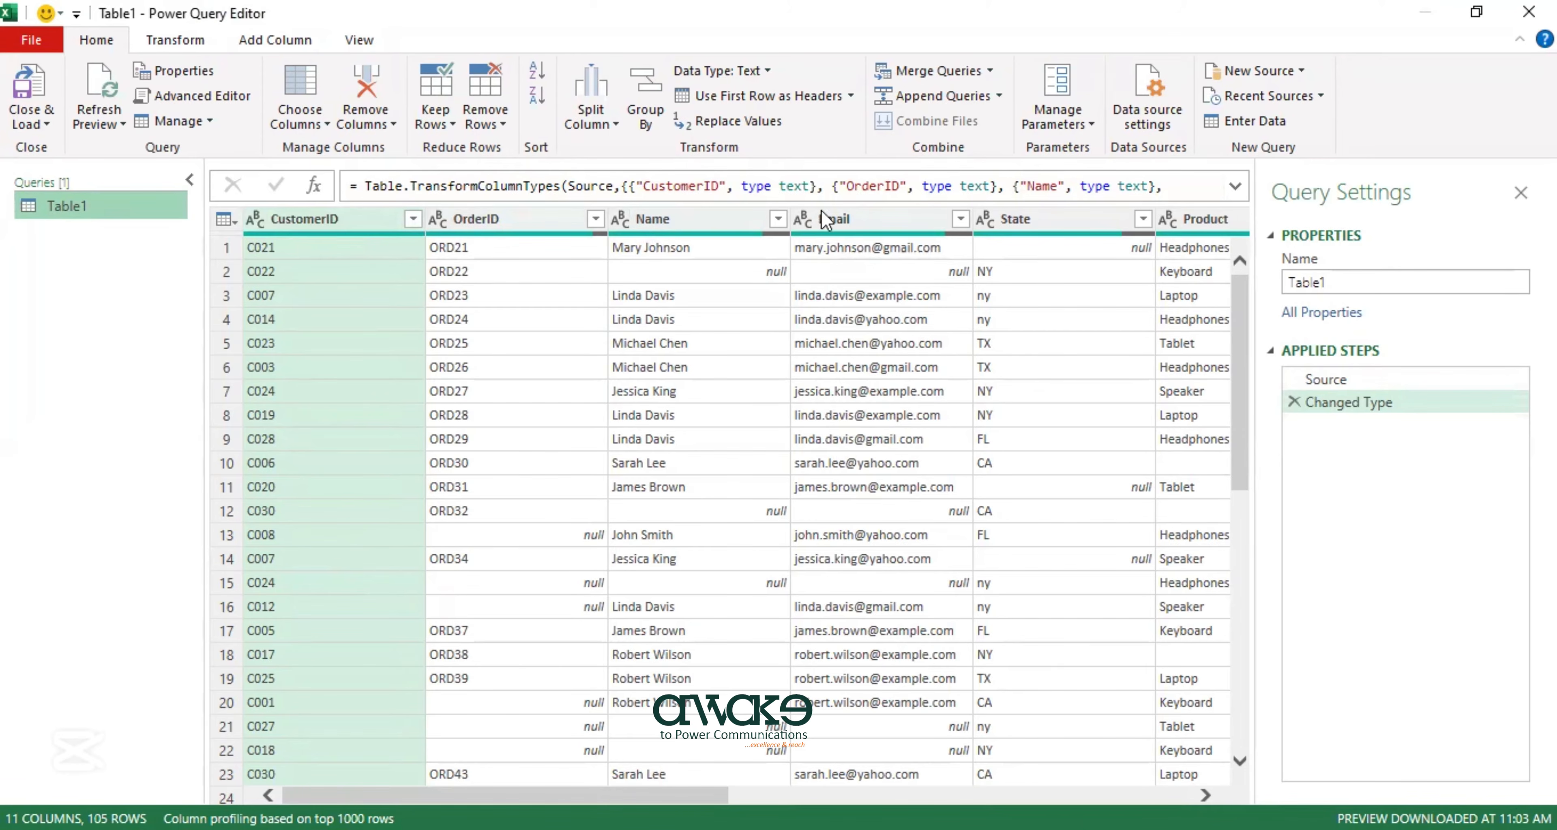
# Examine the Category, Quantity, Price, OrderDate and Birthdate columns for missing, negative or error values and unsuitable data types.
pyautogui.hscroll(5, 725, 508)
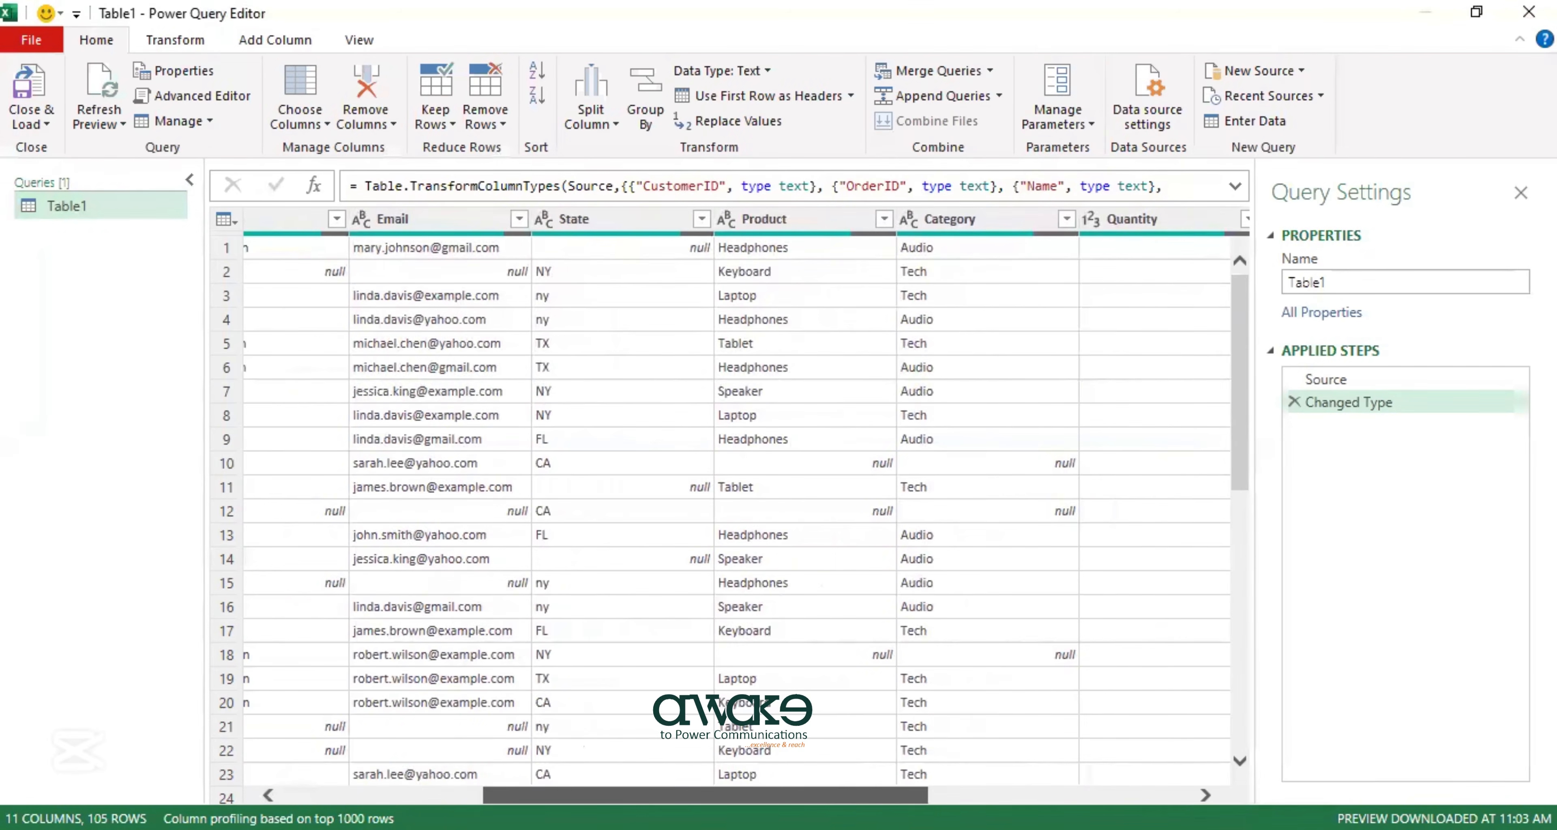
pyautogui.click(963, 223)
pyautogui.click(1129, 221)
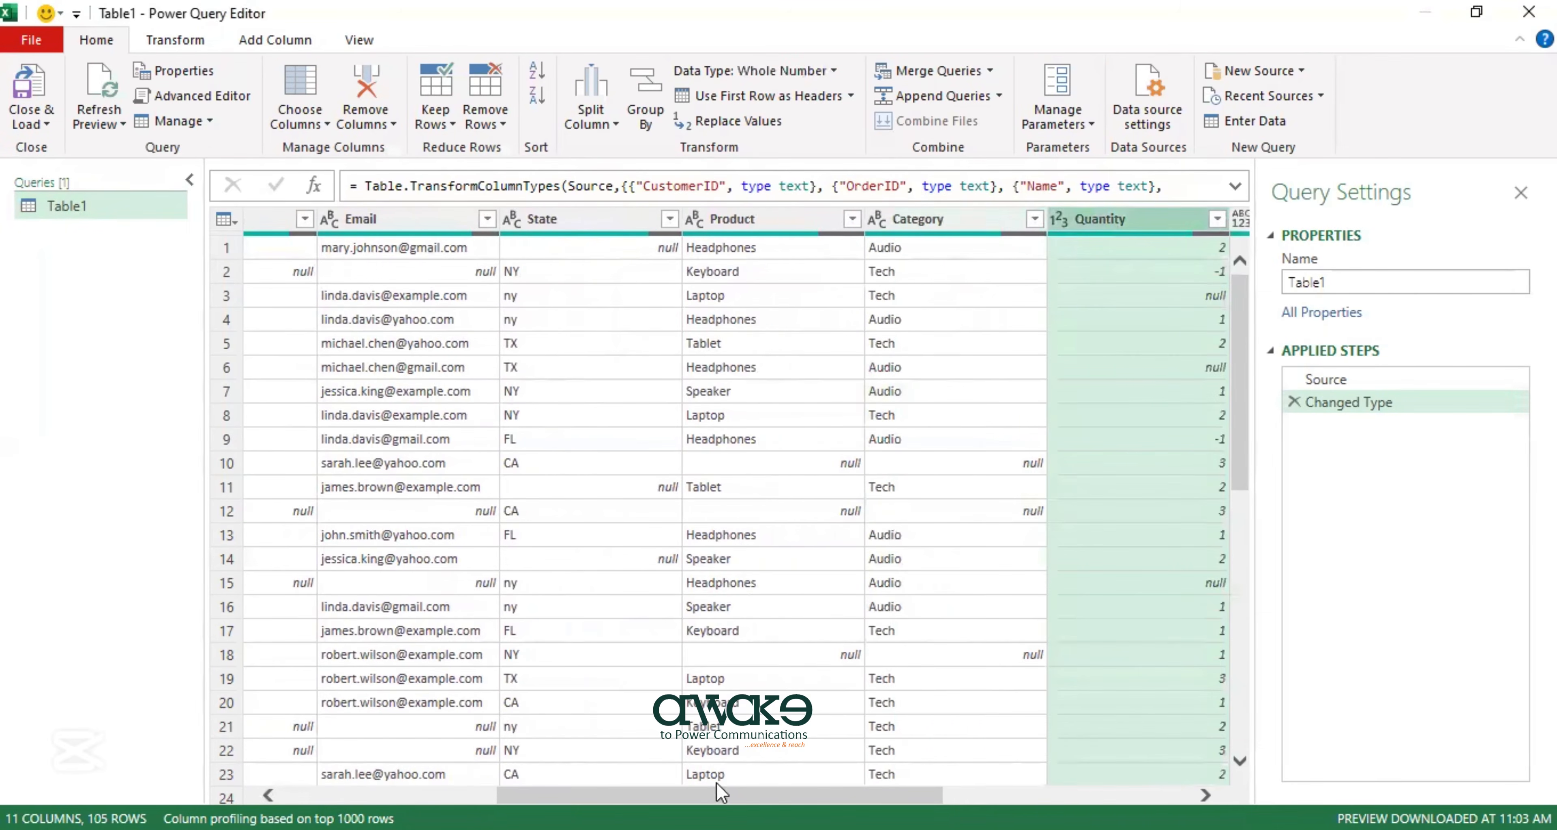
pyautogui.moveTo(719, 792); pyautogui.dragTo(969, 792)
pyautogui.click(767, 221)
pyautogui.click(955, 223)
pyautogui.click(1136, 219)
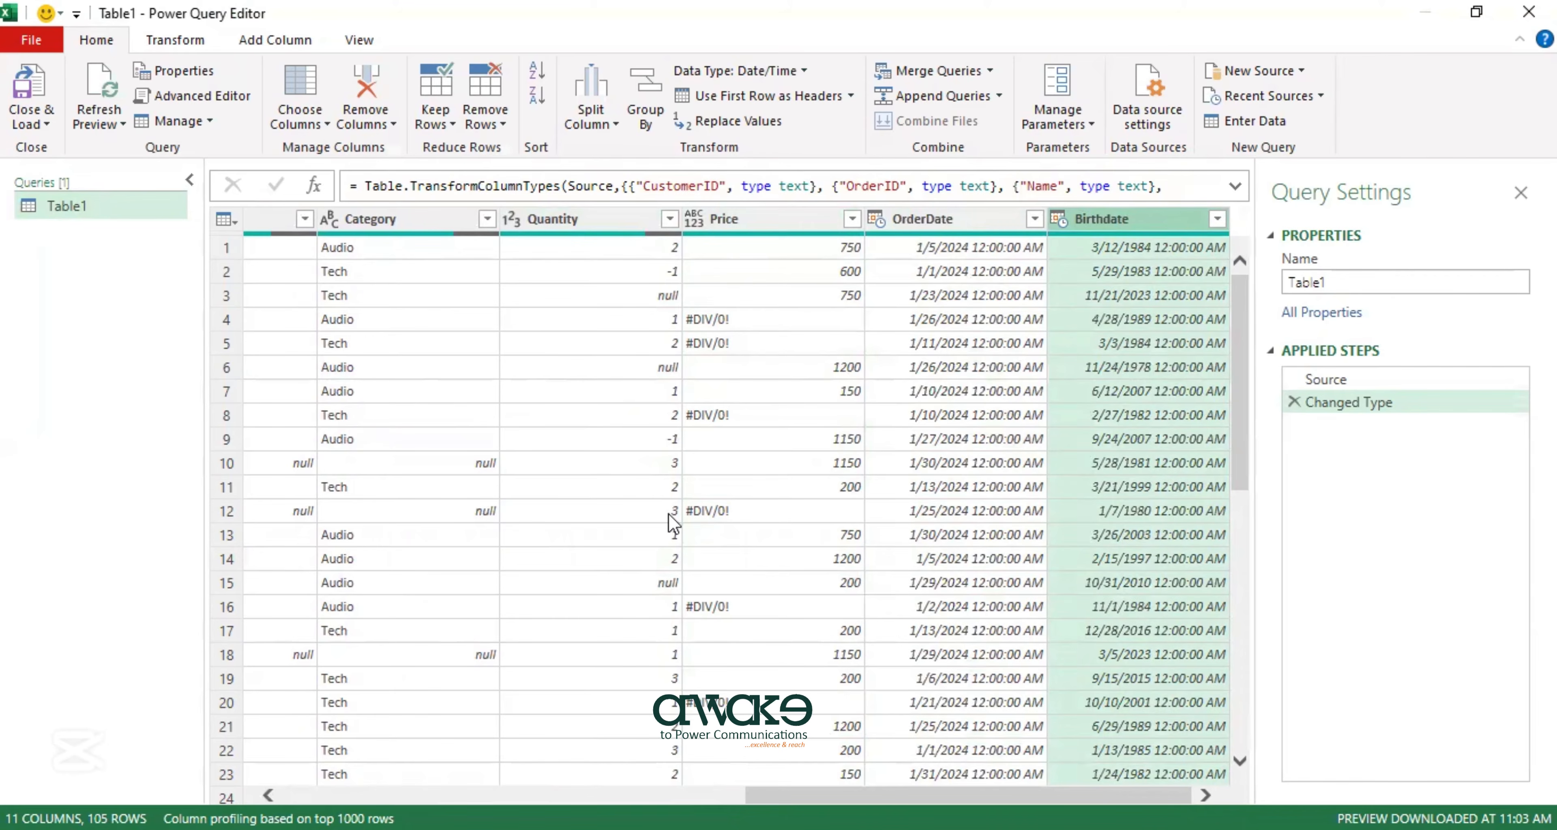
pyautogui.moveTo(767, 795); pyautogui.dragTo(152, 771)
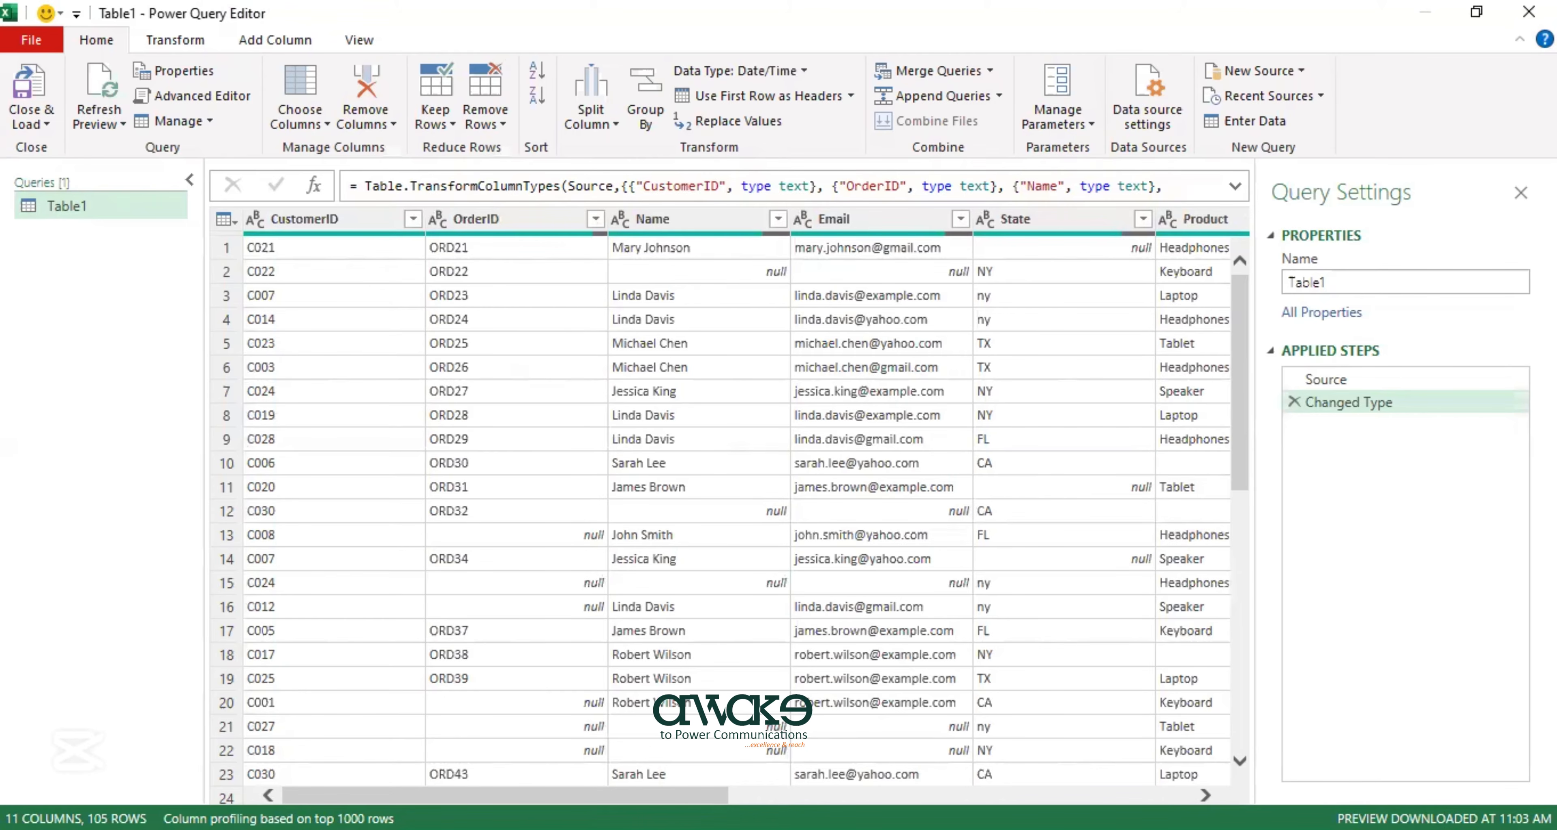
# Compare rows 8 and 9 across the CustomerID, OrderID, Name, Email and Product columns to judge whether they are duplicates.
pyautogui.click(224, 420)
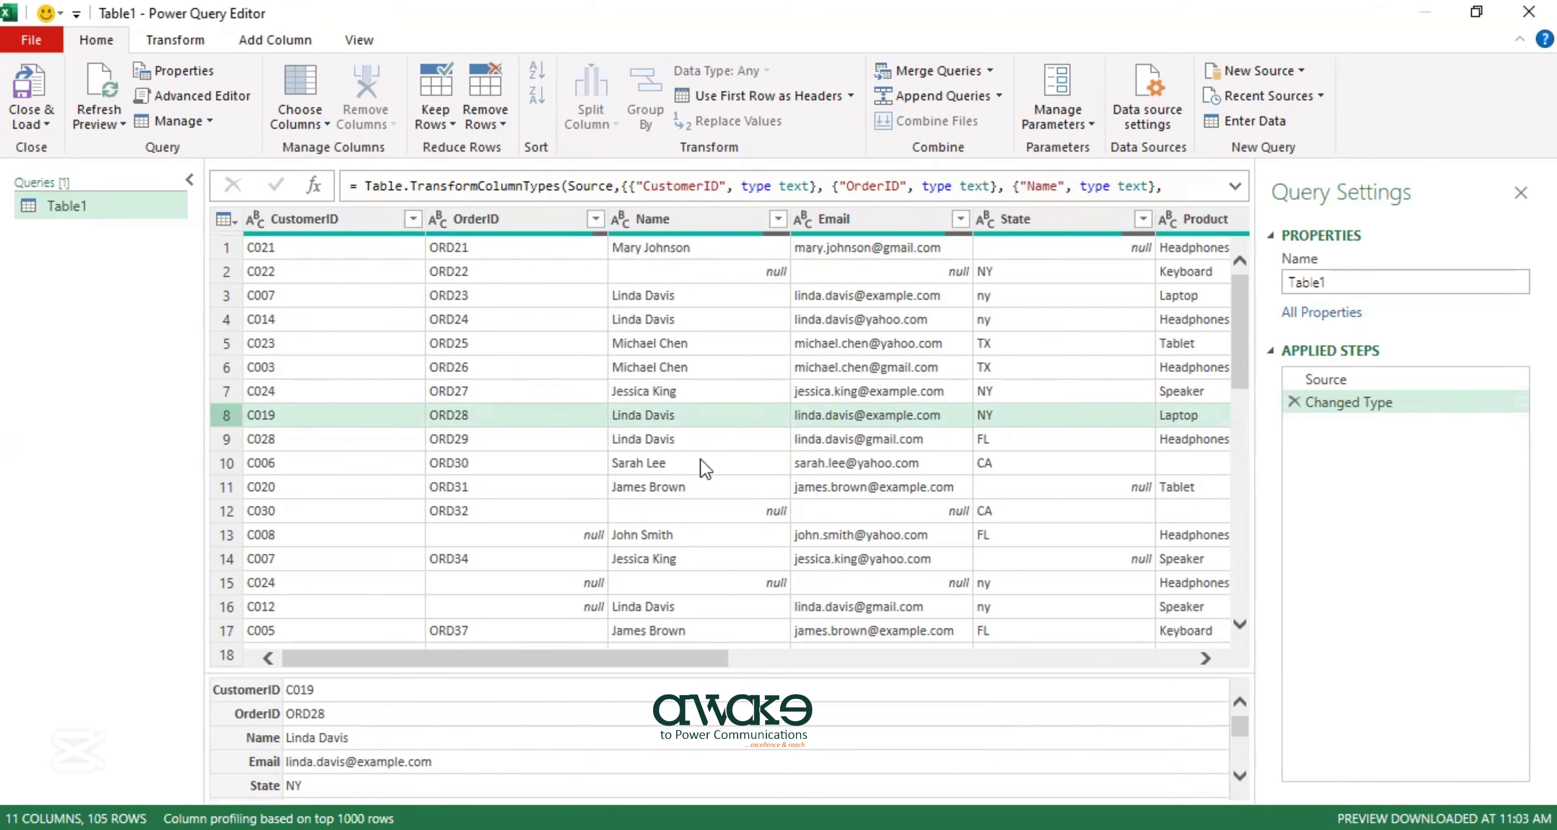
pyautogui.click(659, 451)
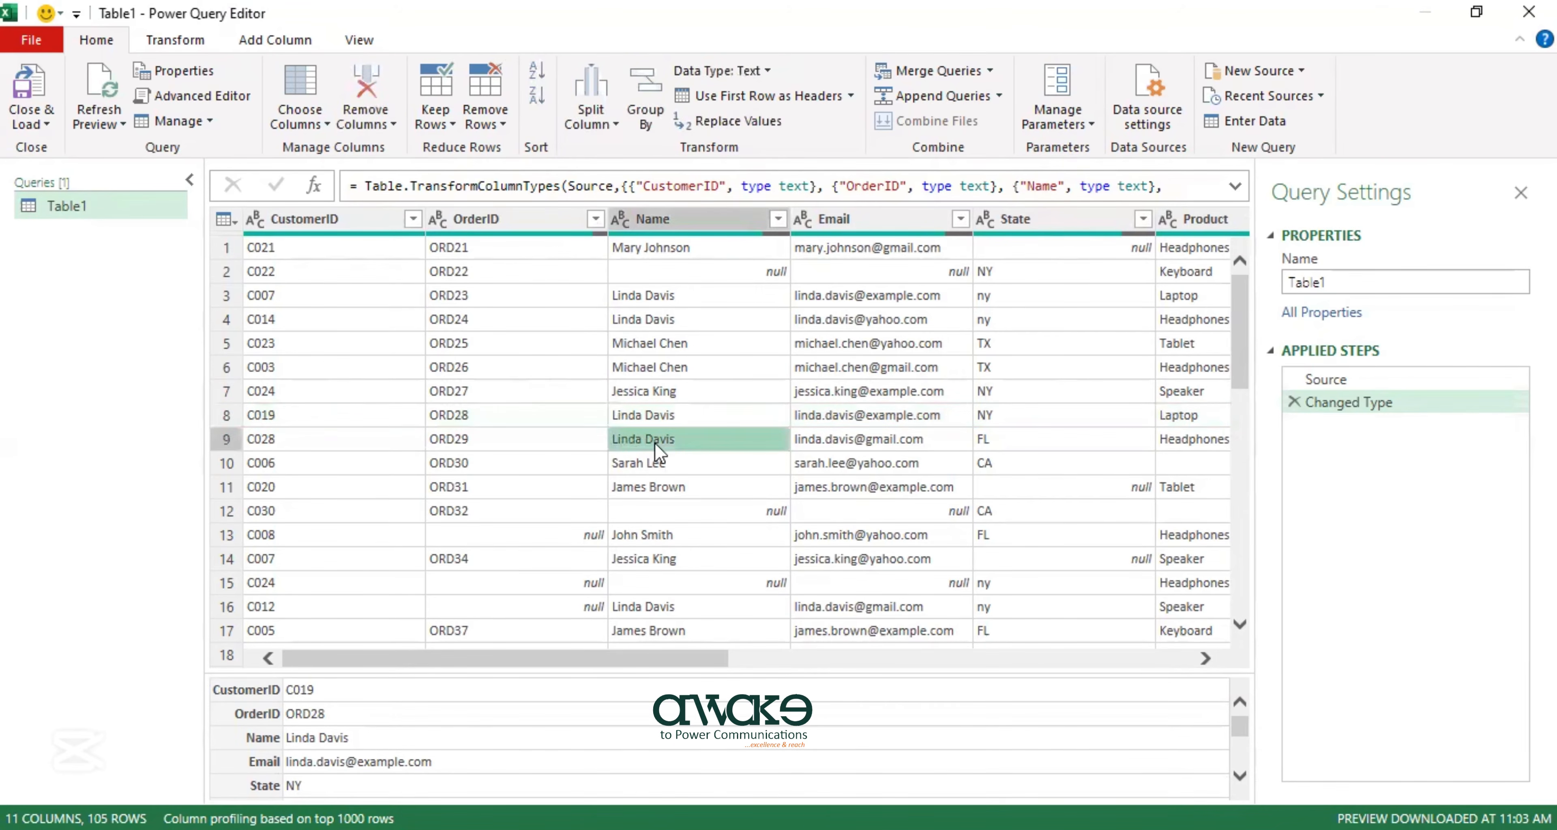
pyautogui.click(652, 415)
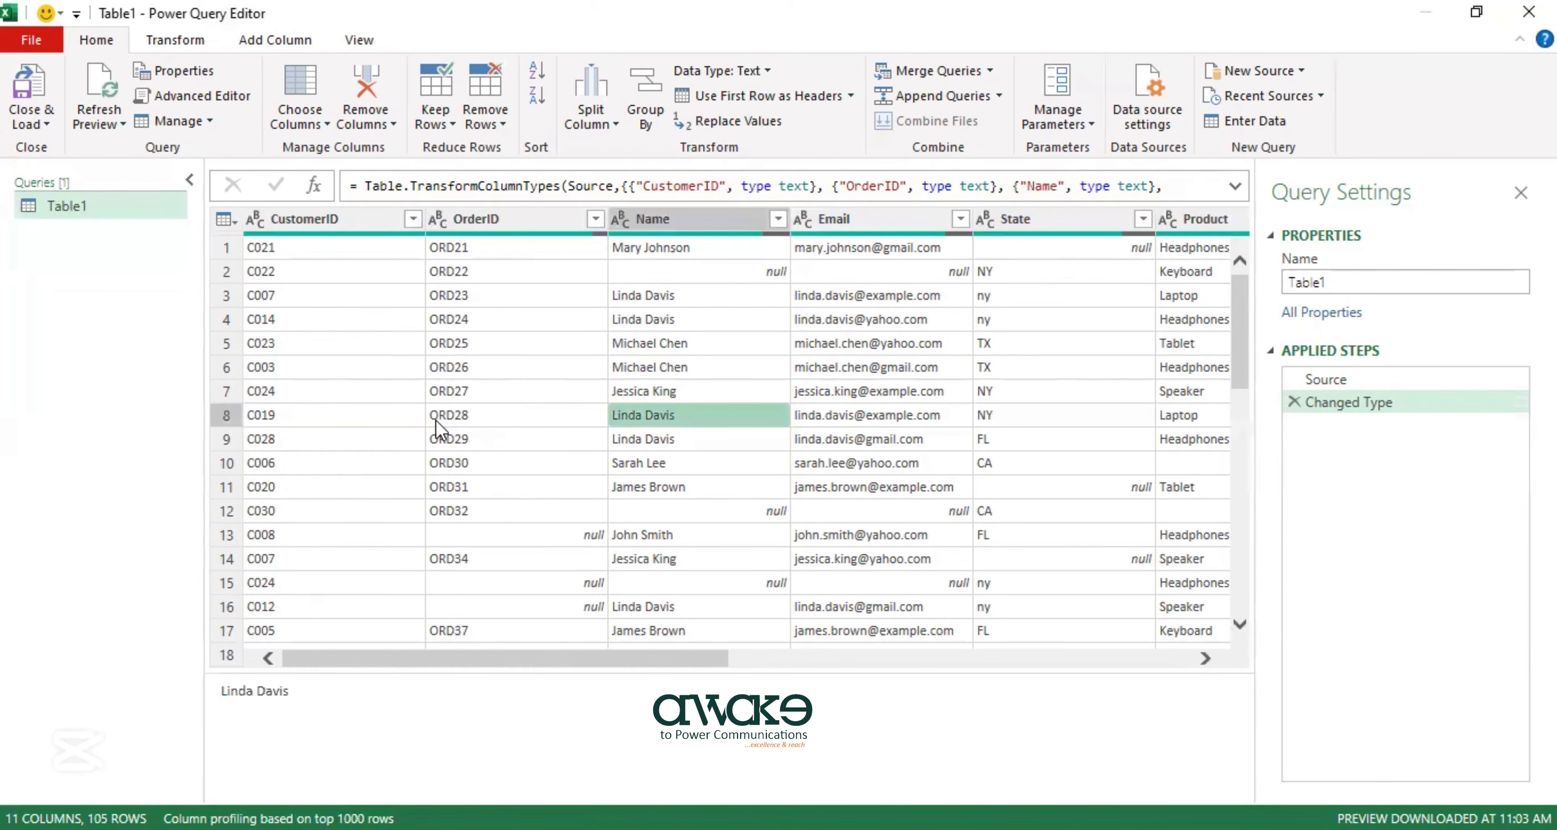
pyautogui.click(225, 423)
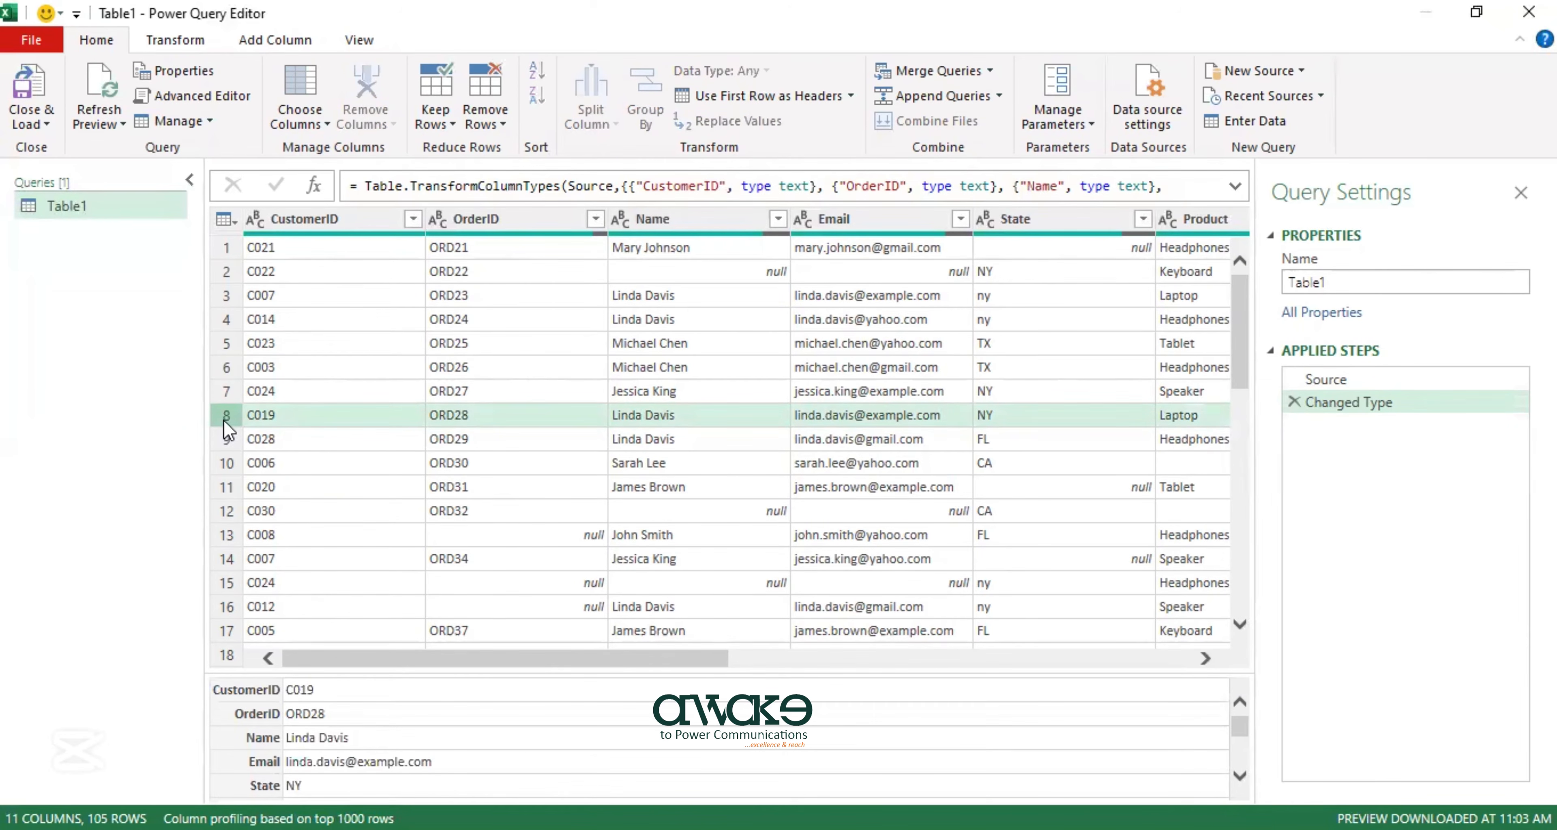
pyautogui.click(264, 439)
pyautogui.click(454, 438)
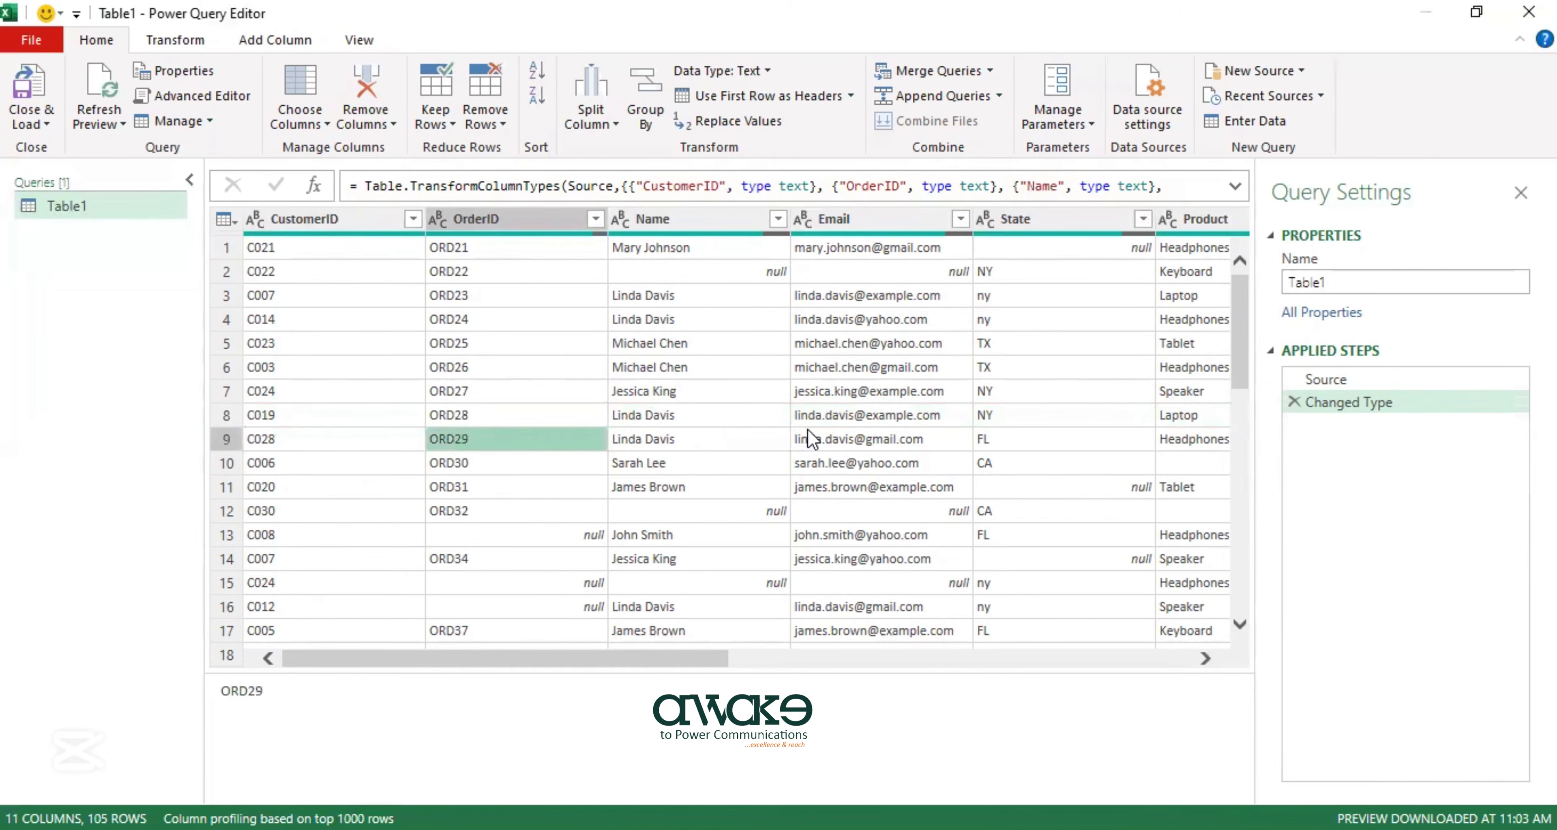
pyautogui.moveTo(659, 655); pyautogui.dragTo(778, 655)
pyautogui.click(920, 424)
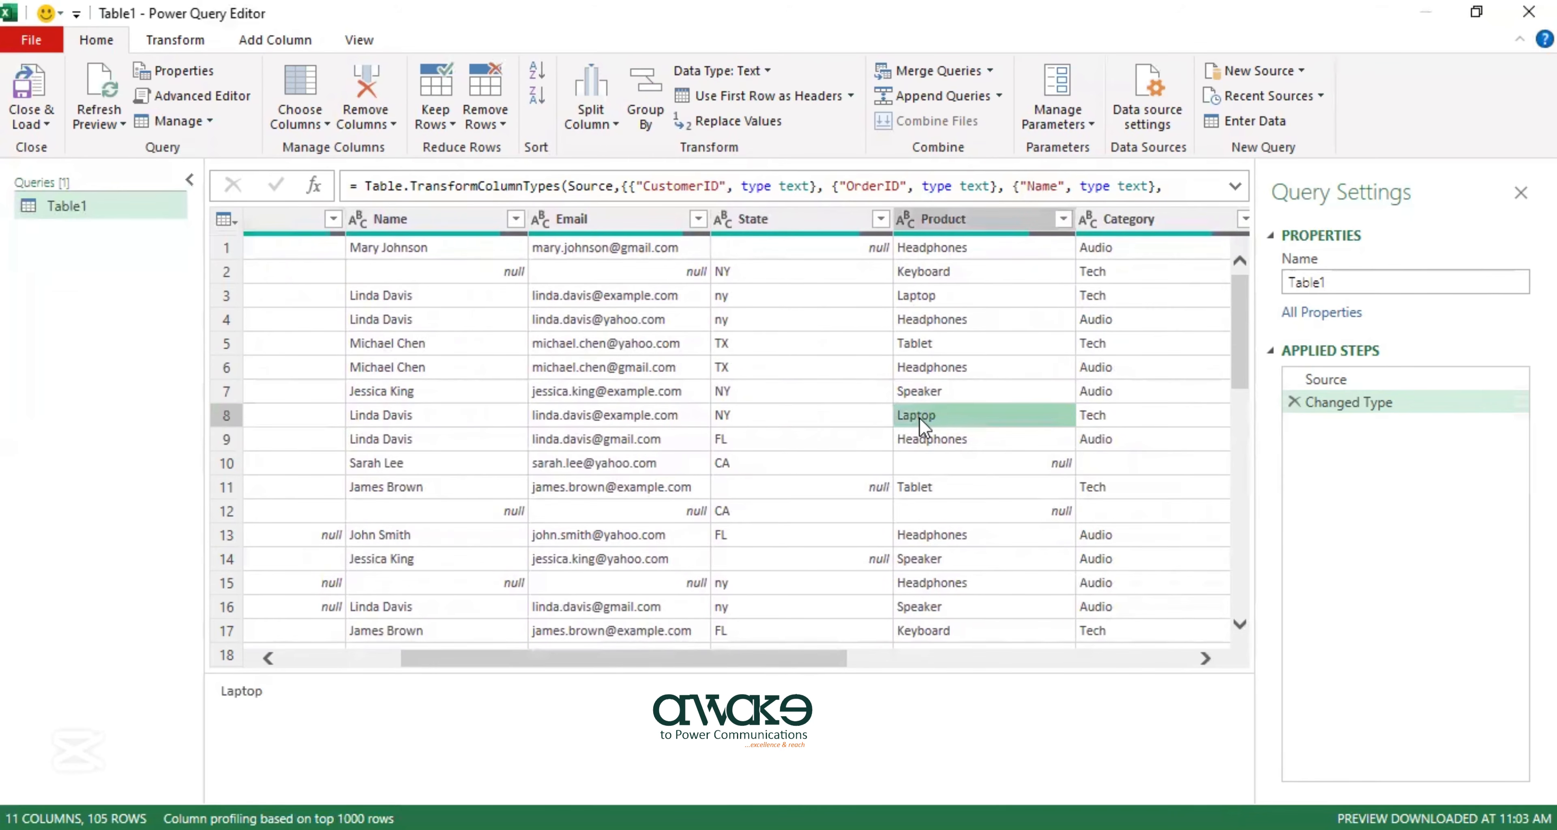
# Remove duplicate rows from the retail table, comparing across all of its columns.
pyautogui.click(923, 447)
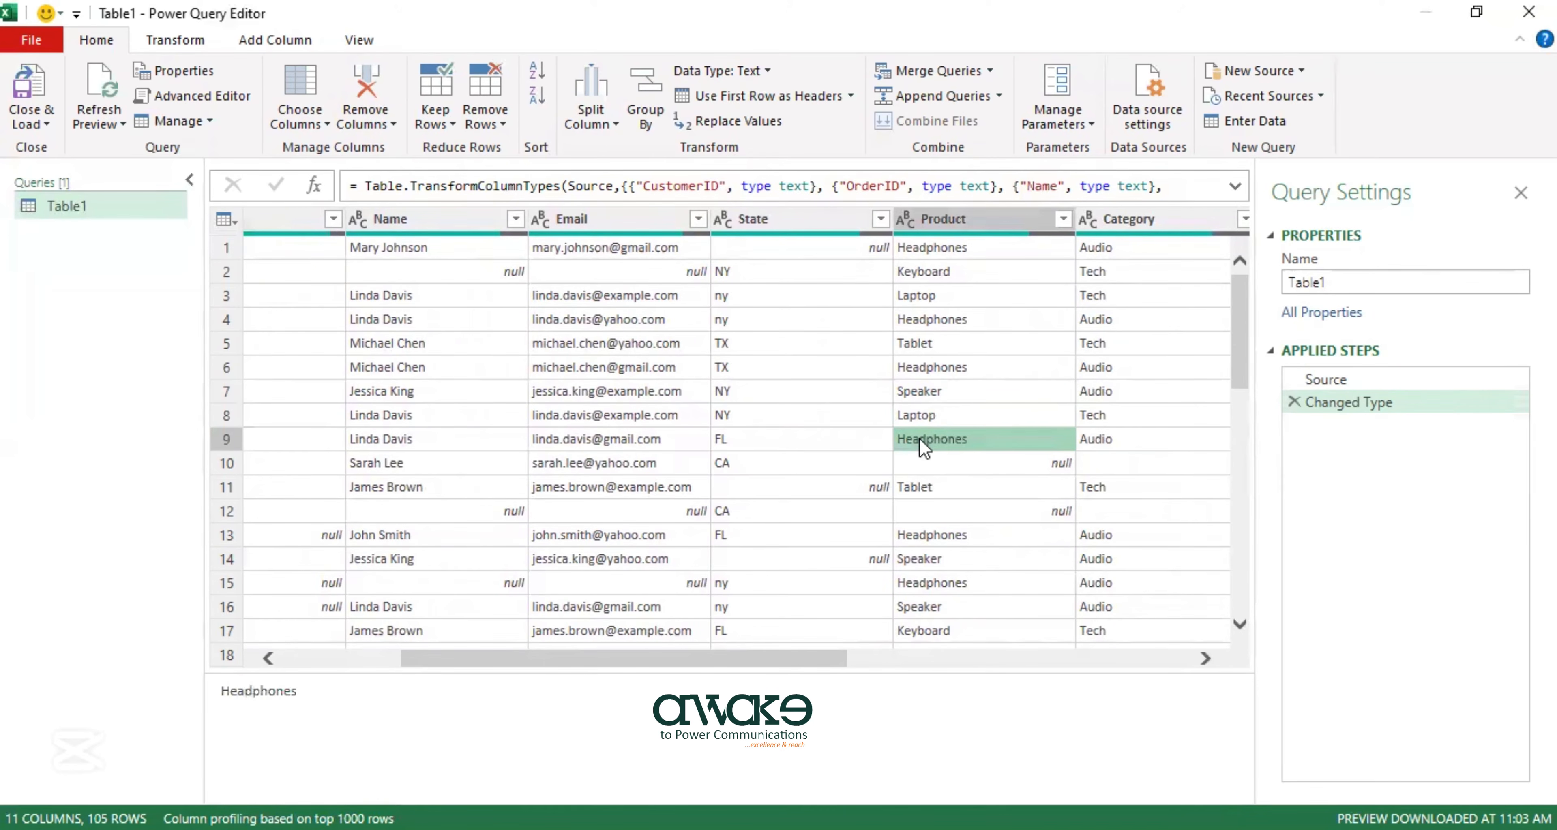
pyautogui.moveTo(726, 658); pyautogui.dragTo(554, 645)
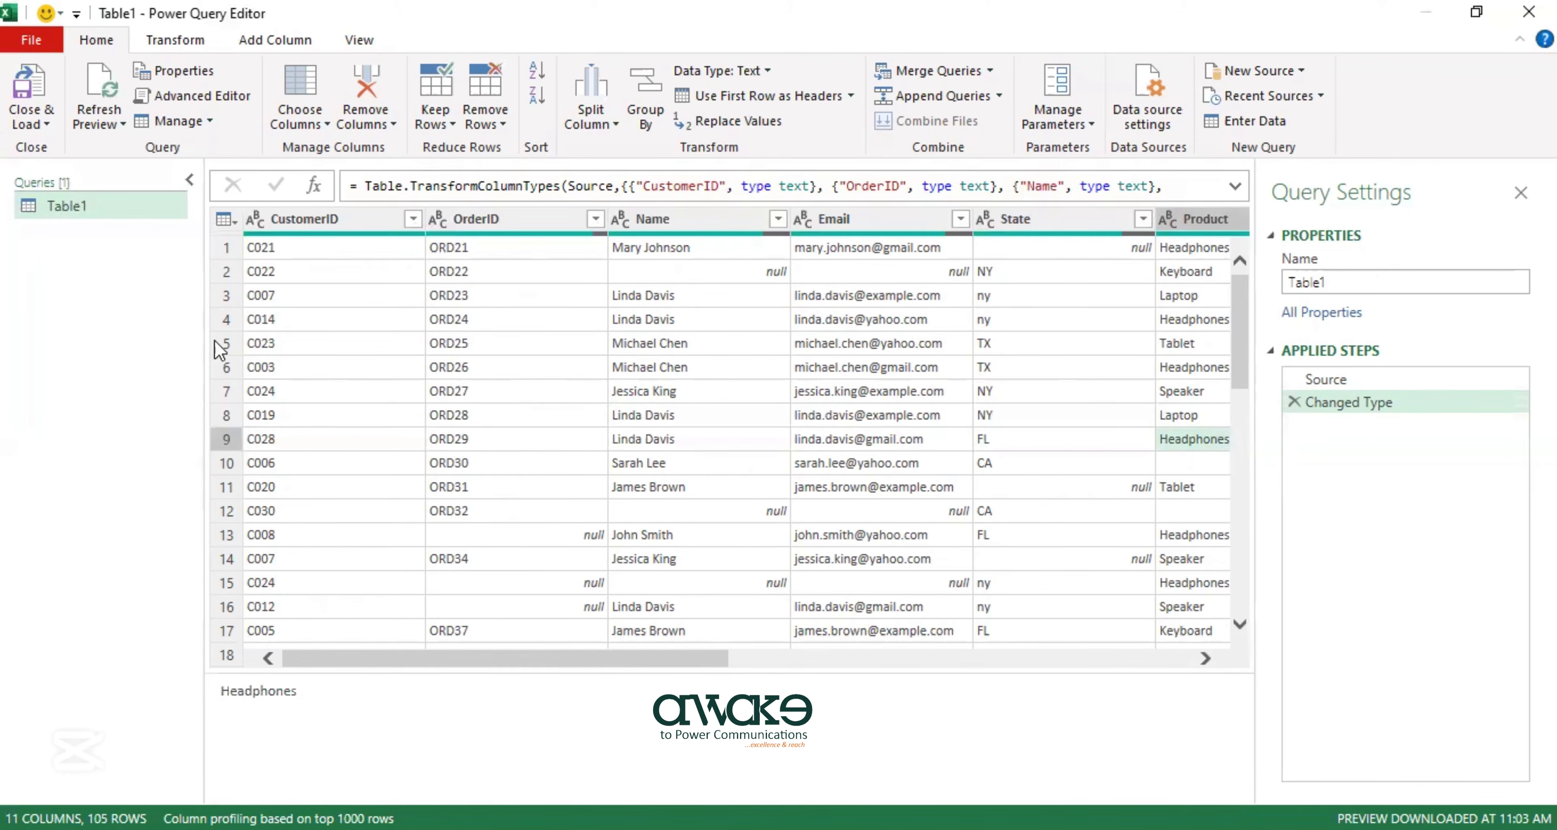
pyautogui.click(671, 375)
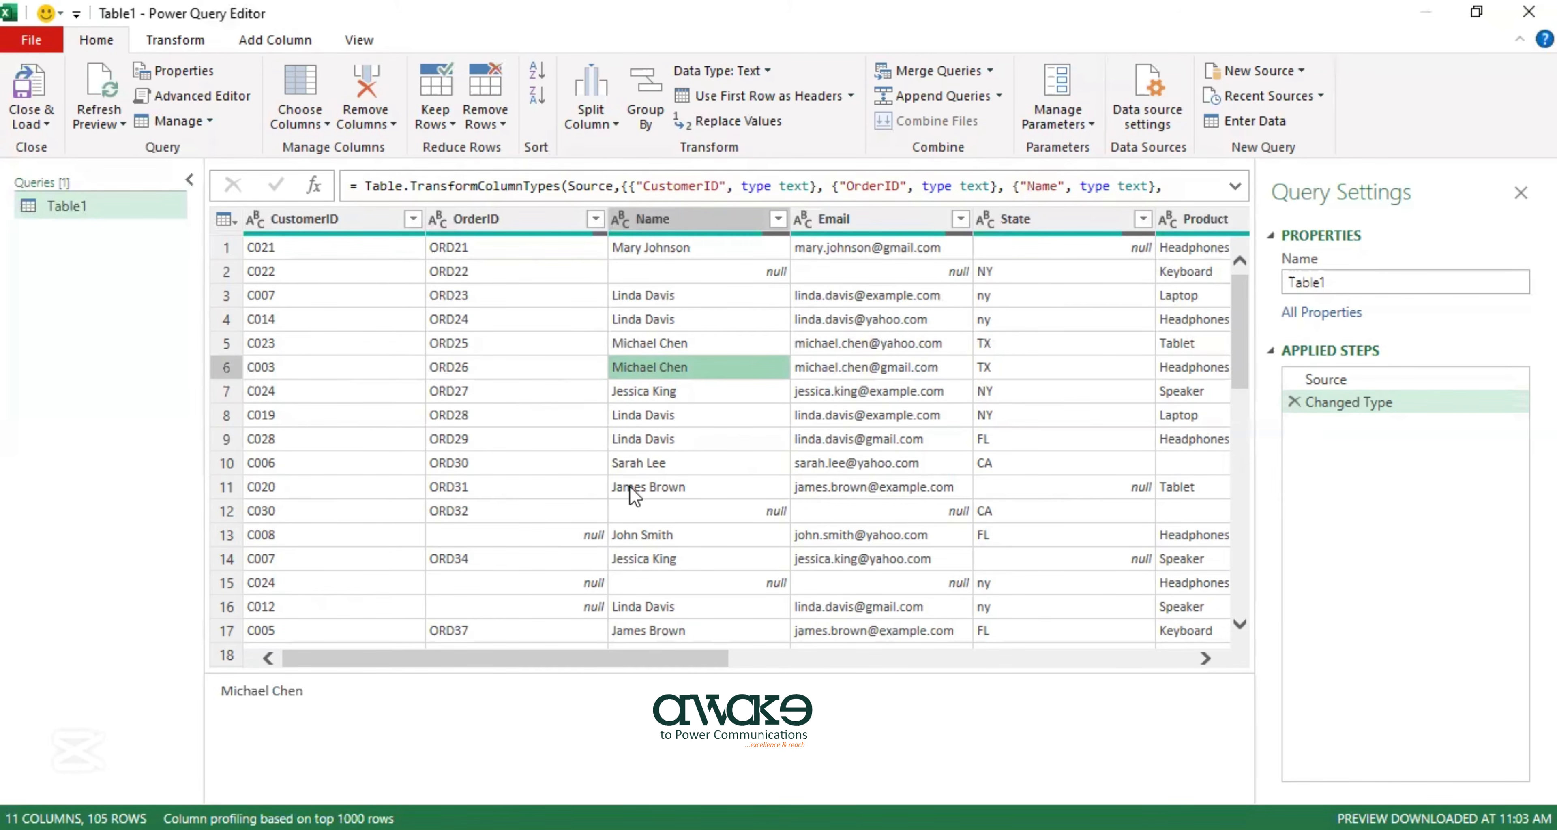
pyautogui.hotkey('ctrl', 'a')
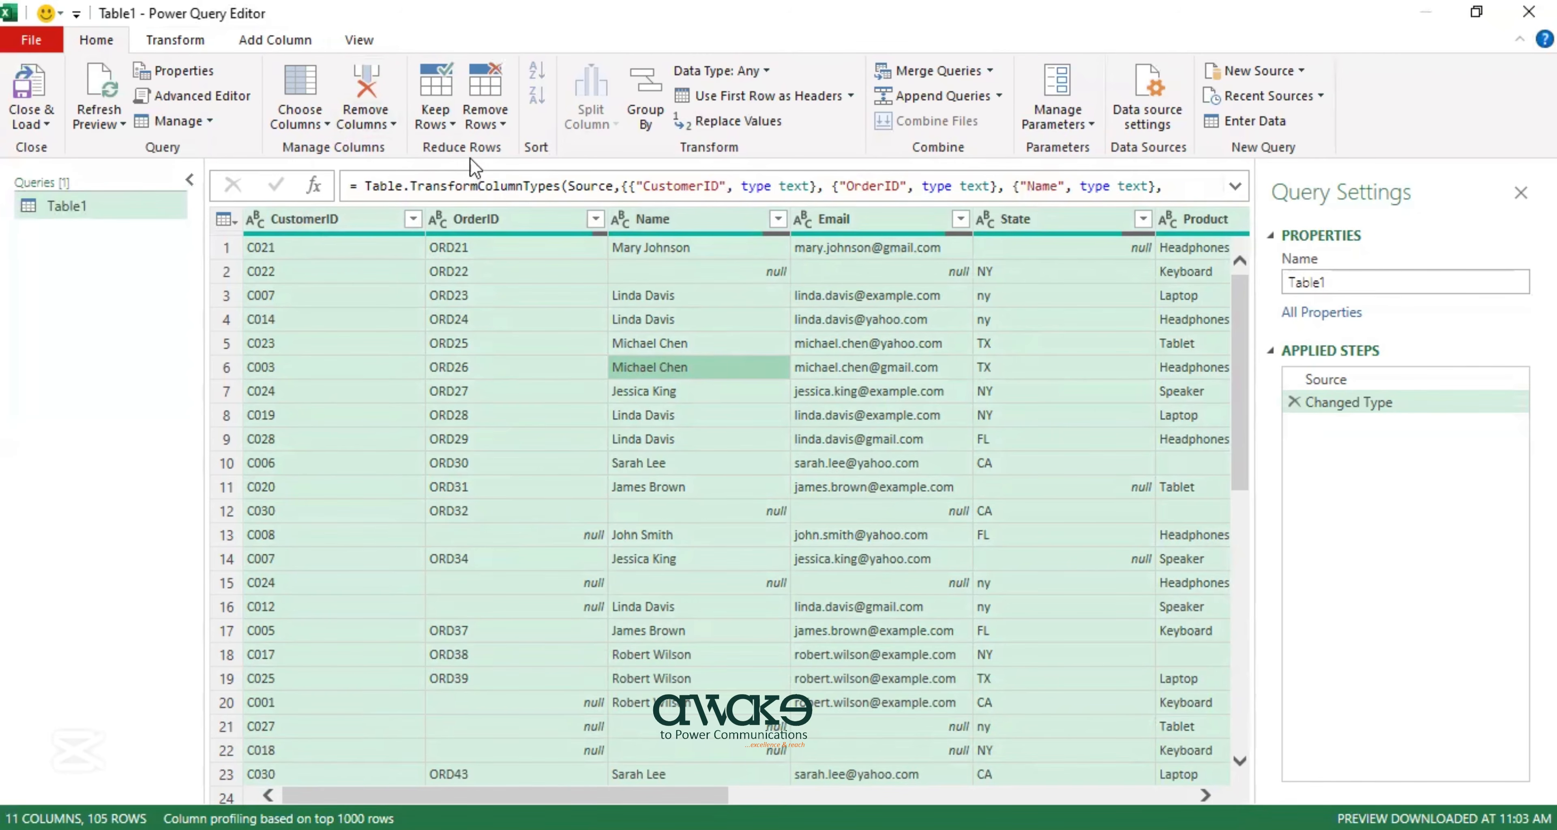
pyautogui.click(502, 124)
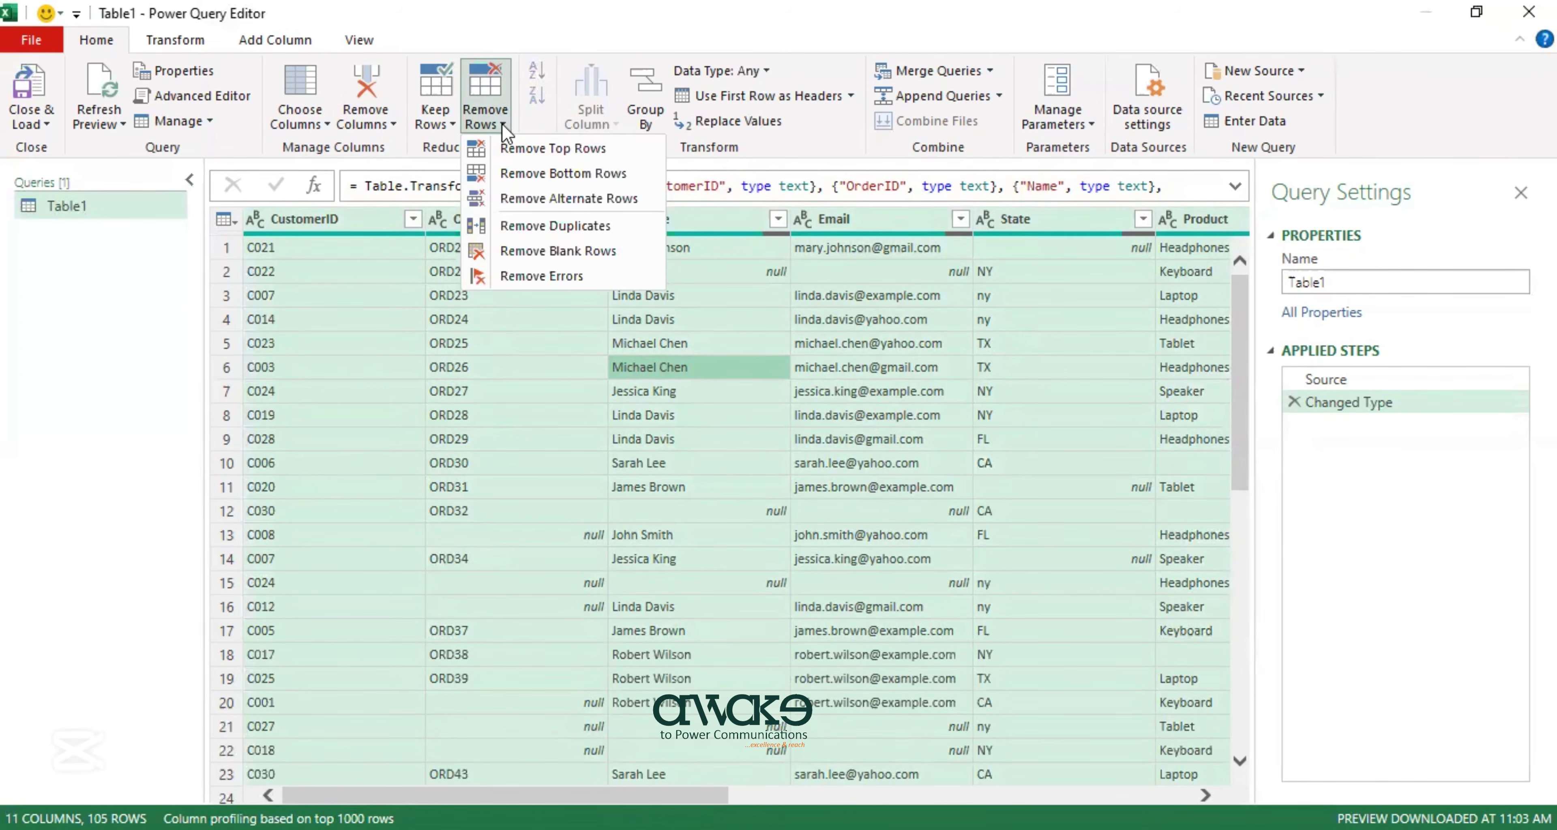
pyautogui.click(514, 228)
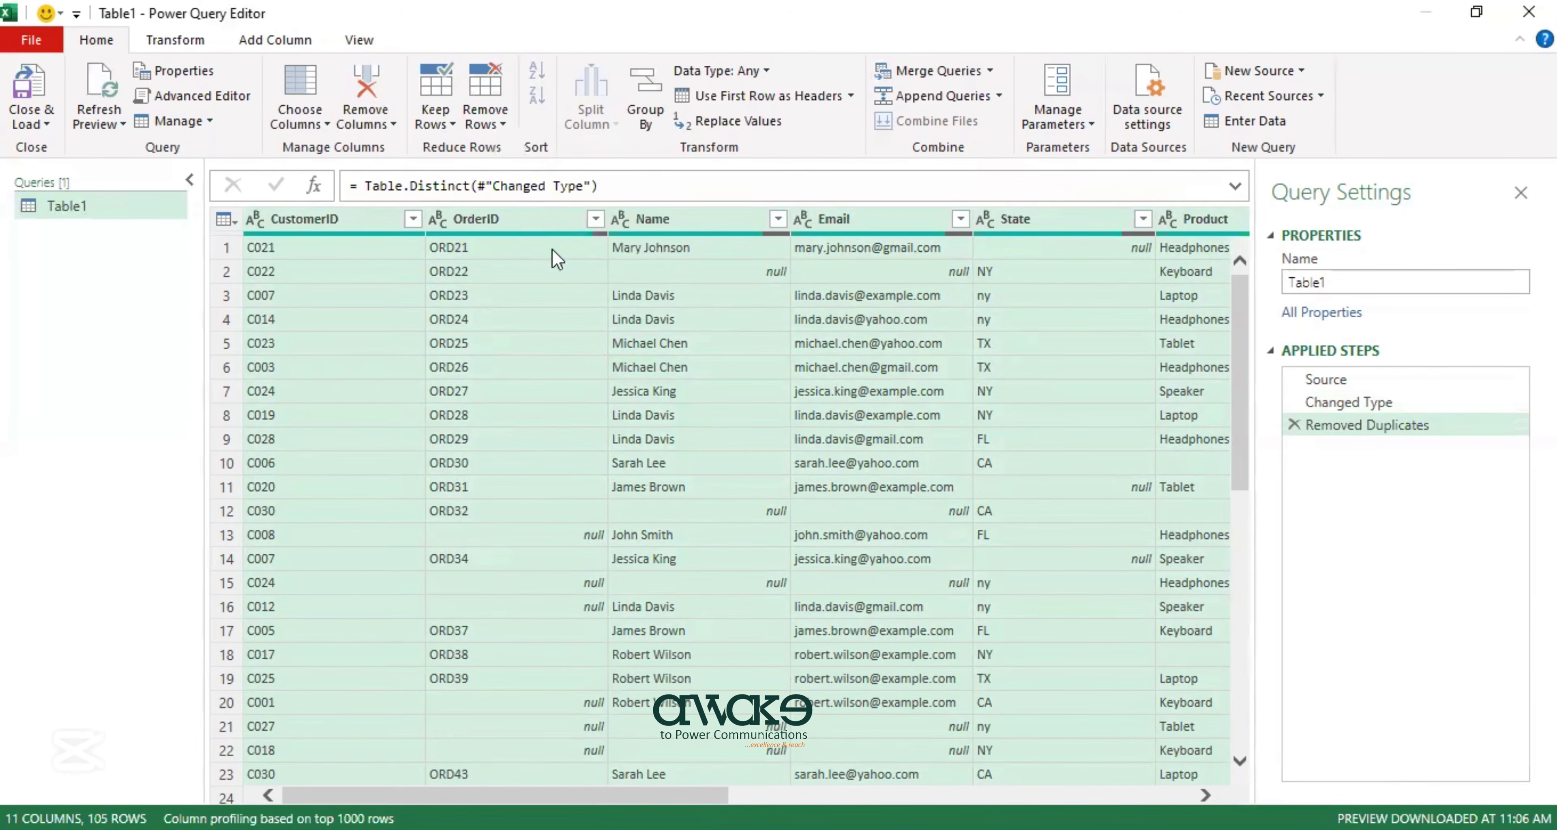
# Try to remove duplicates based on the Name column alone, and delete that applied step.
pyautogui.click(631, 343)
pyautogui.click(634, 367)
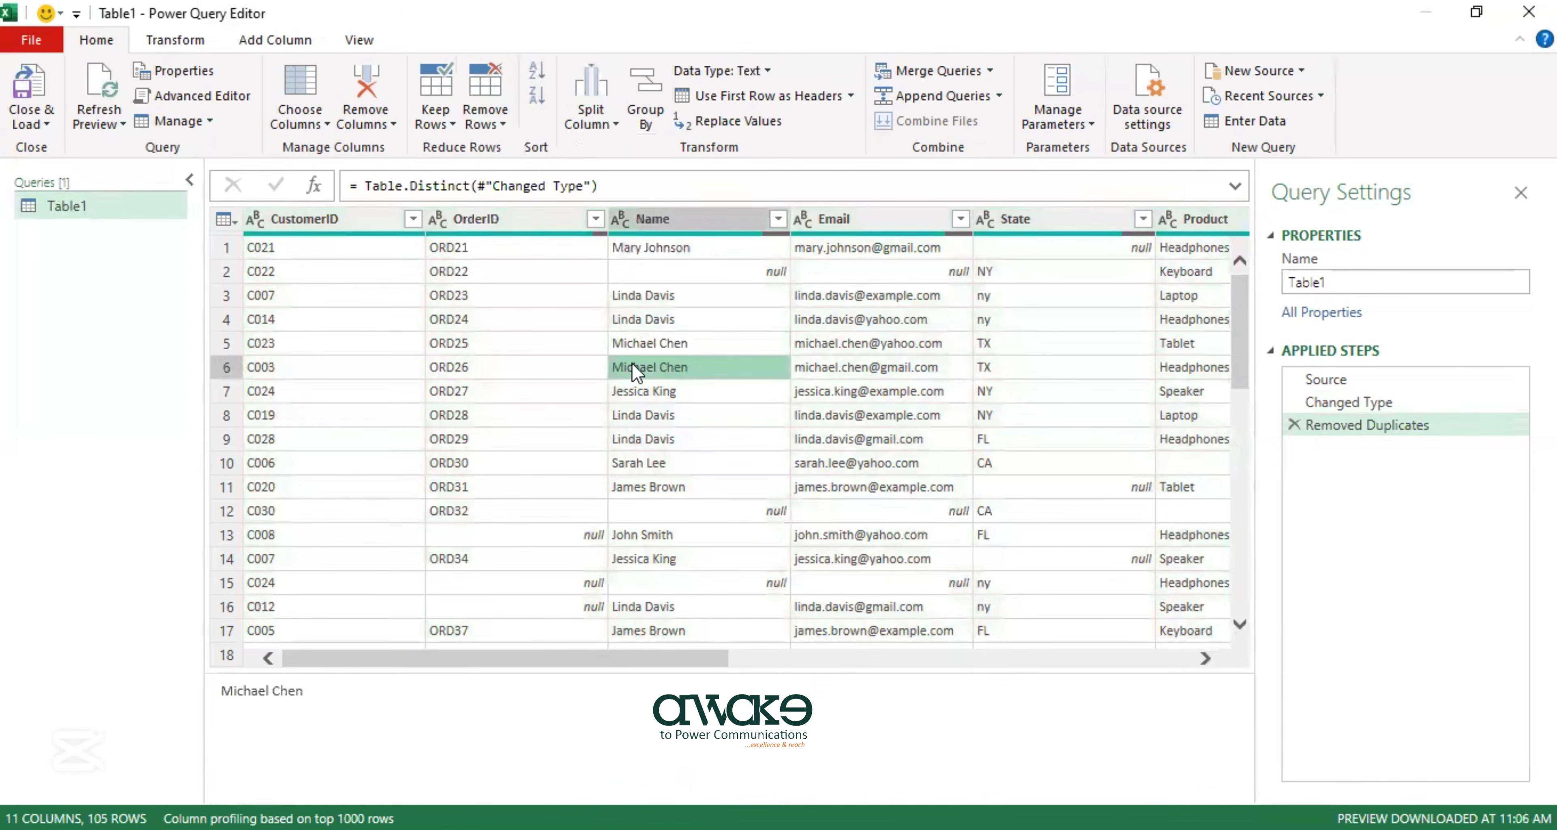
pyautogui.click(632, 343)
pyautogui.click(630, 366)
pyautogui.click(695, 228)
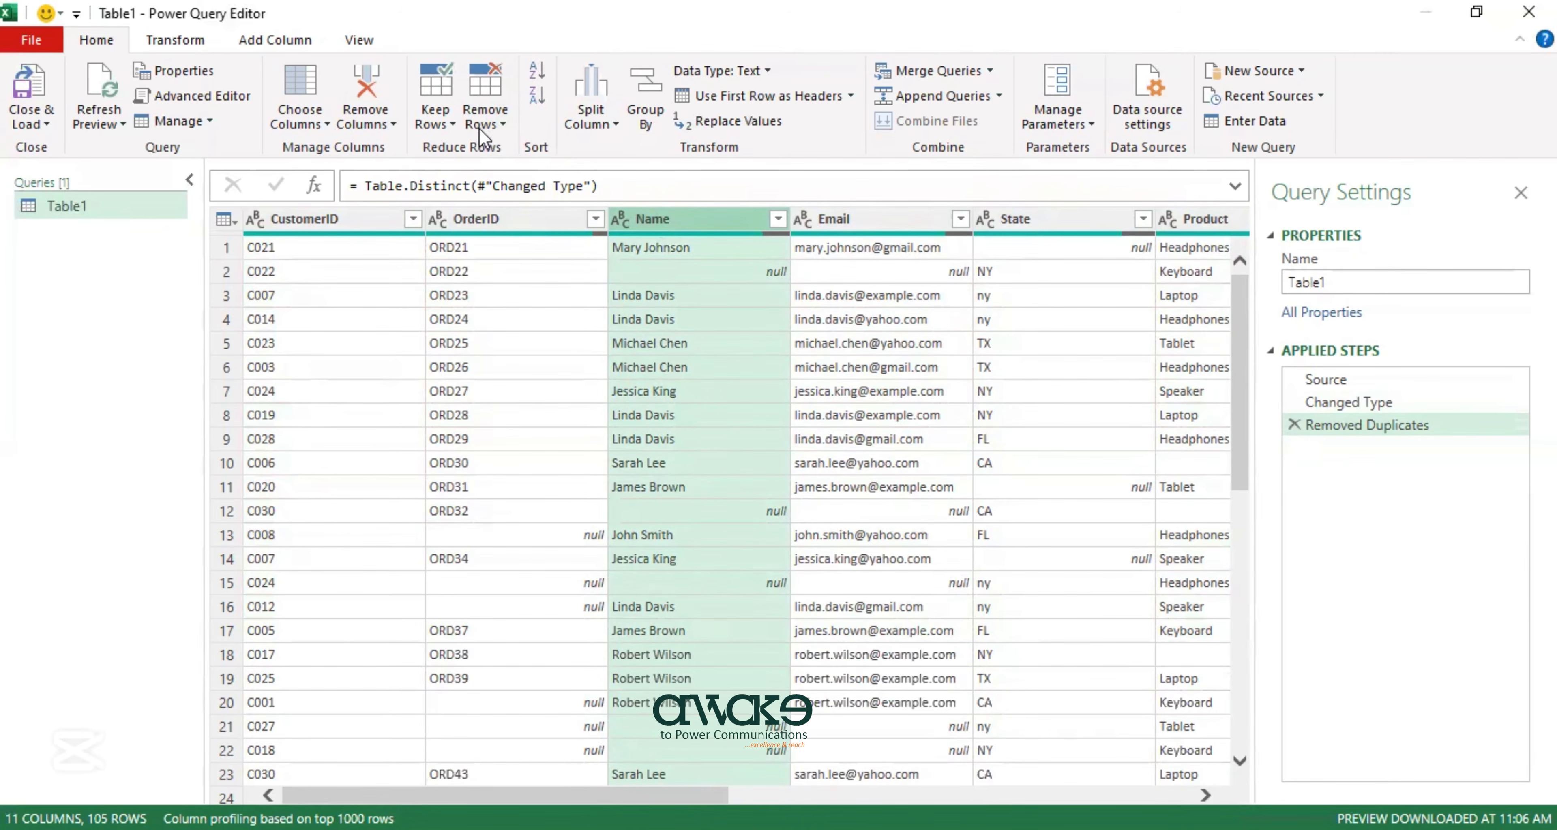
pyautogui.click(497, 127)
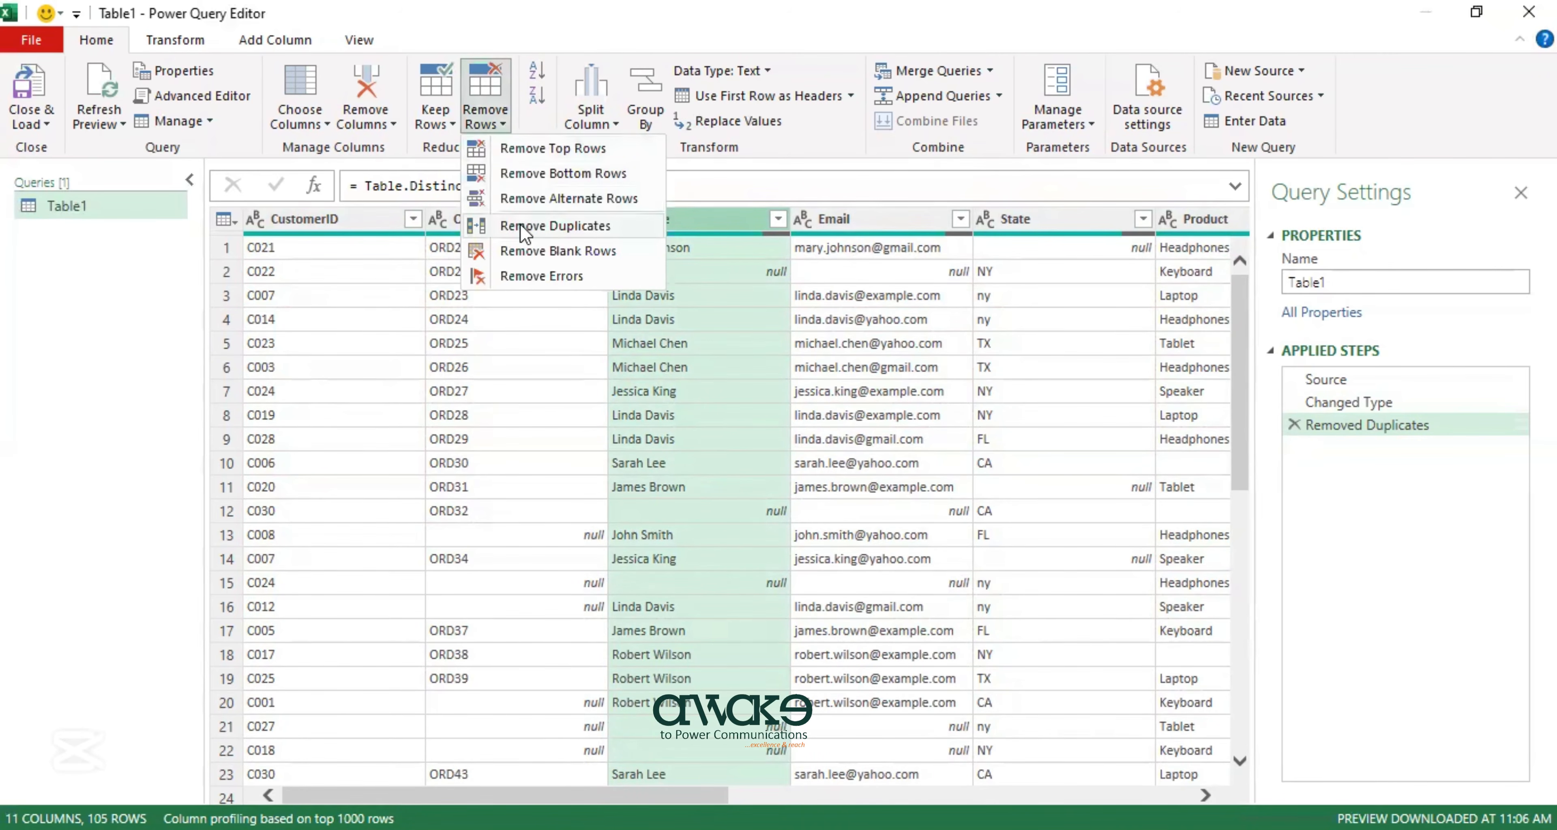
pyautogui.click(524, 227)
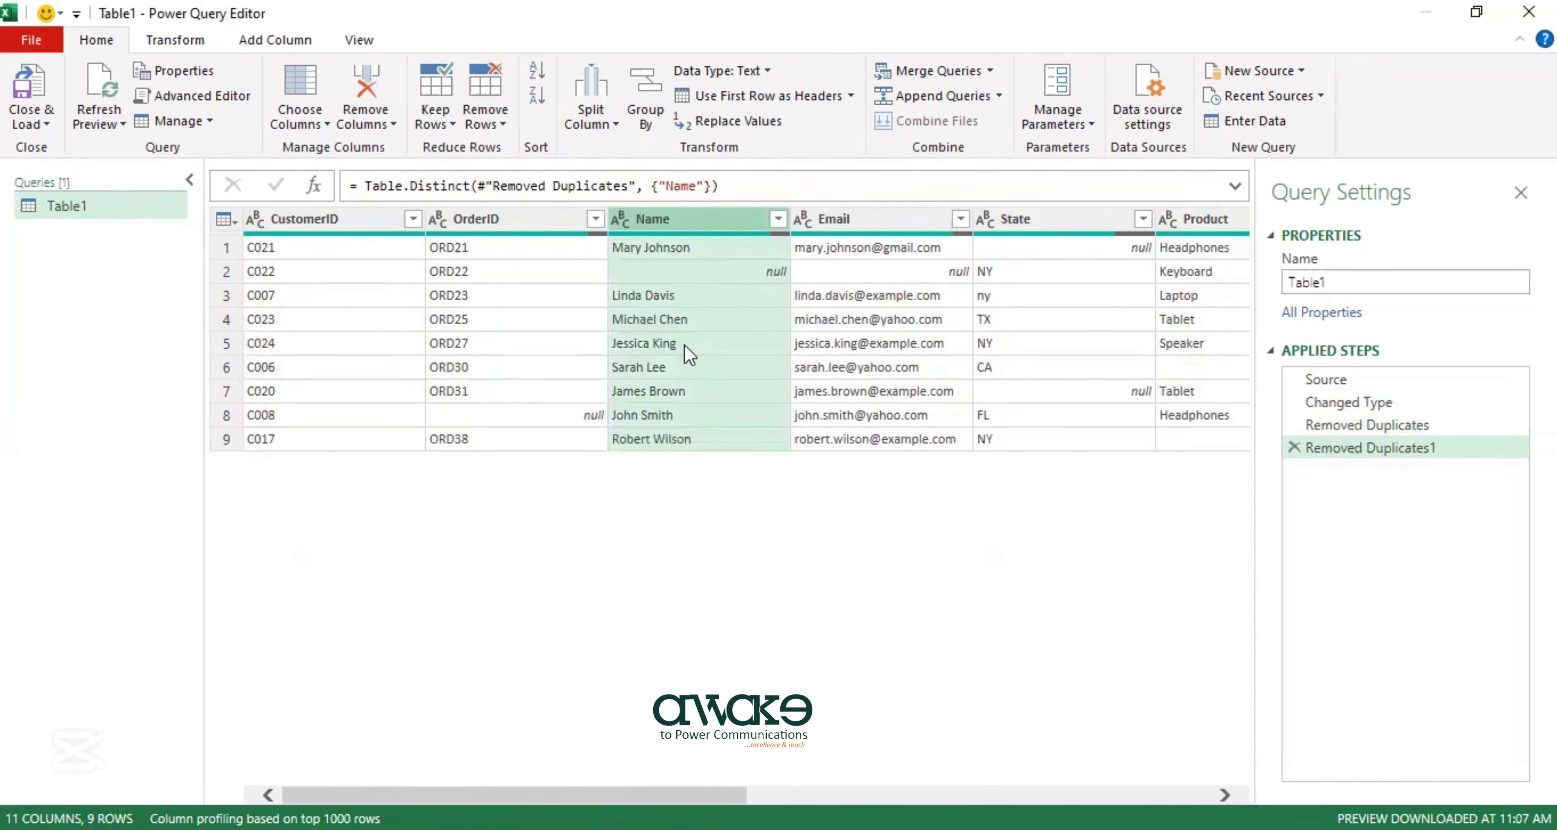
pyautogui.click(1295, 449)
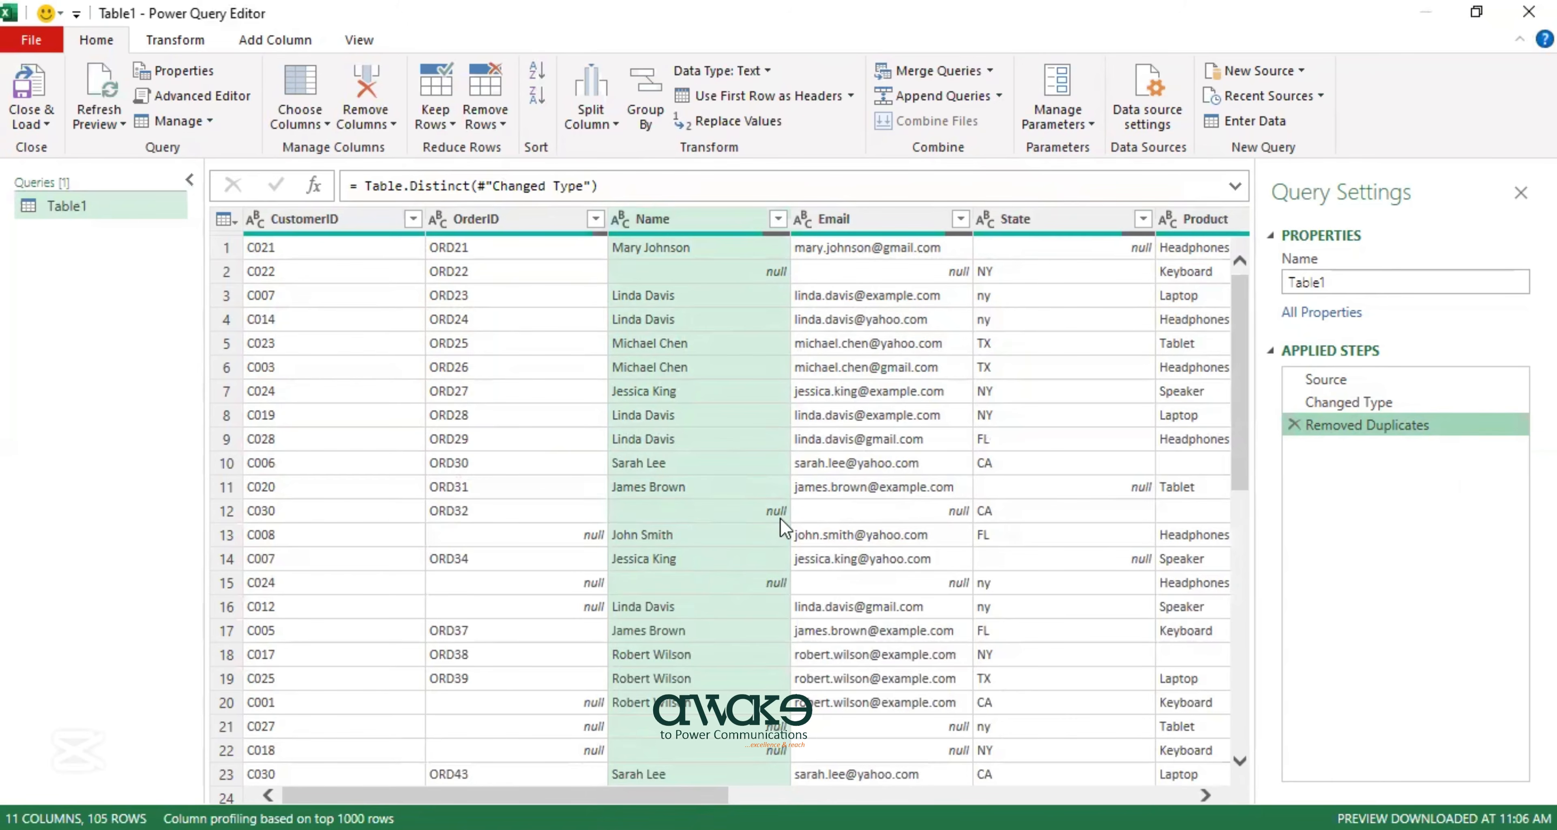
# Examine the OrderID, Name, Email and State columns for null values, and check the CustomerID in row 2.
pyautogui.click(522, 542)
pyautogui.click(514, 583)
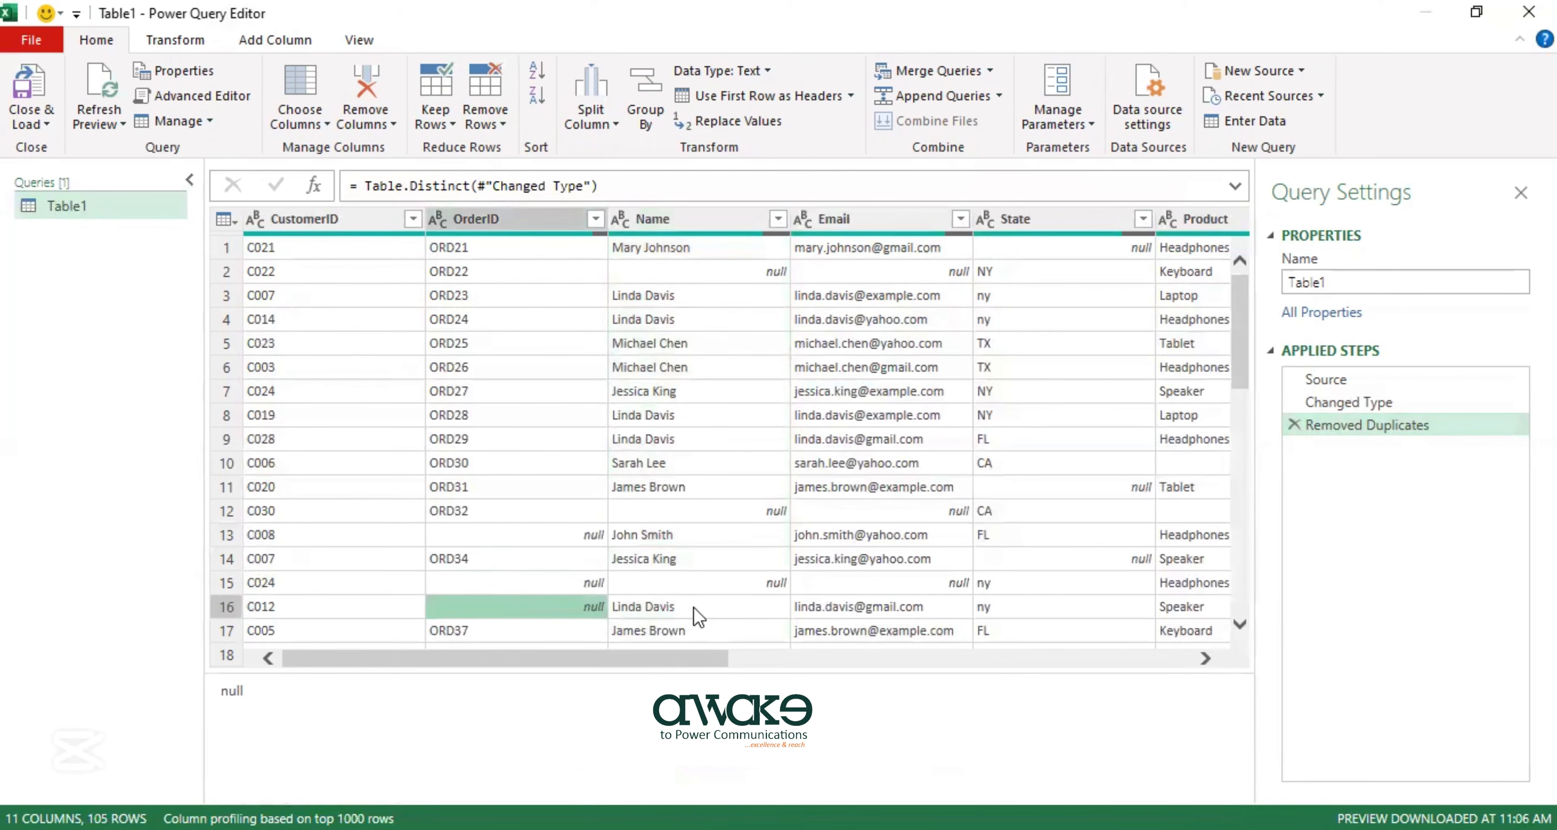
pyautogui.click(716, 587)
pyautogui.click(754, 519)
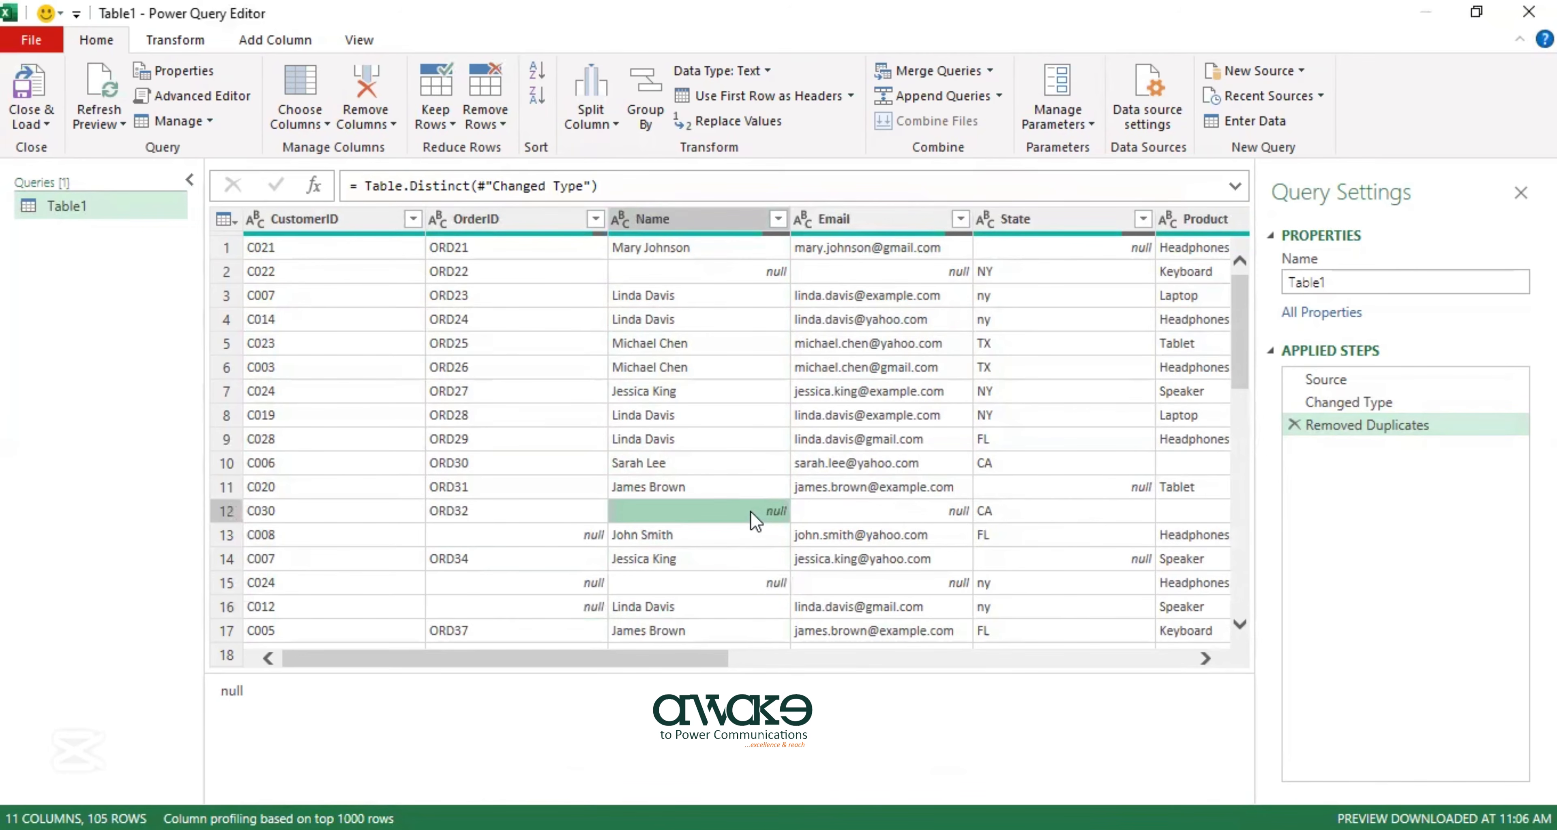
pyautogui.click(681, 275)
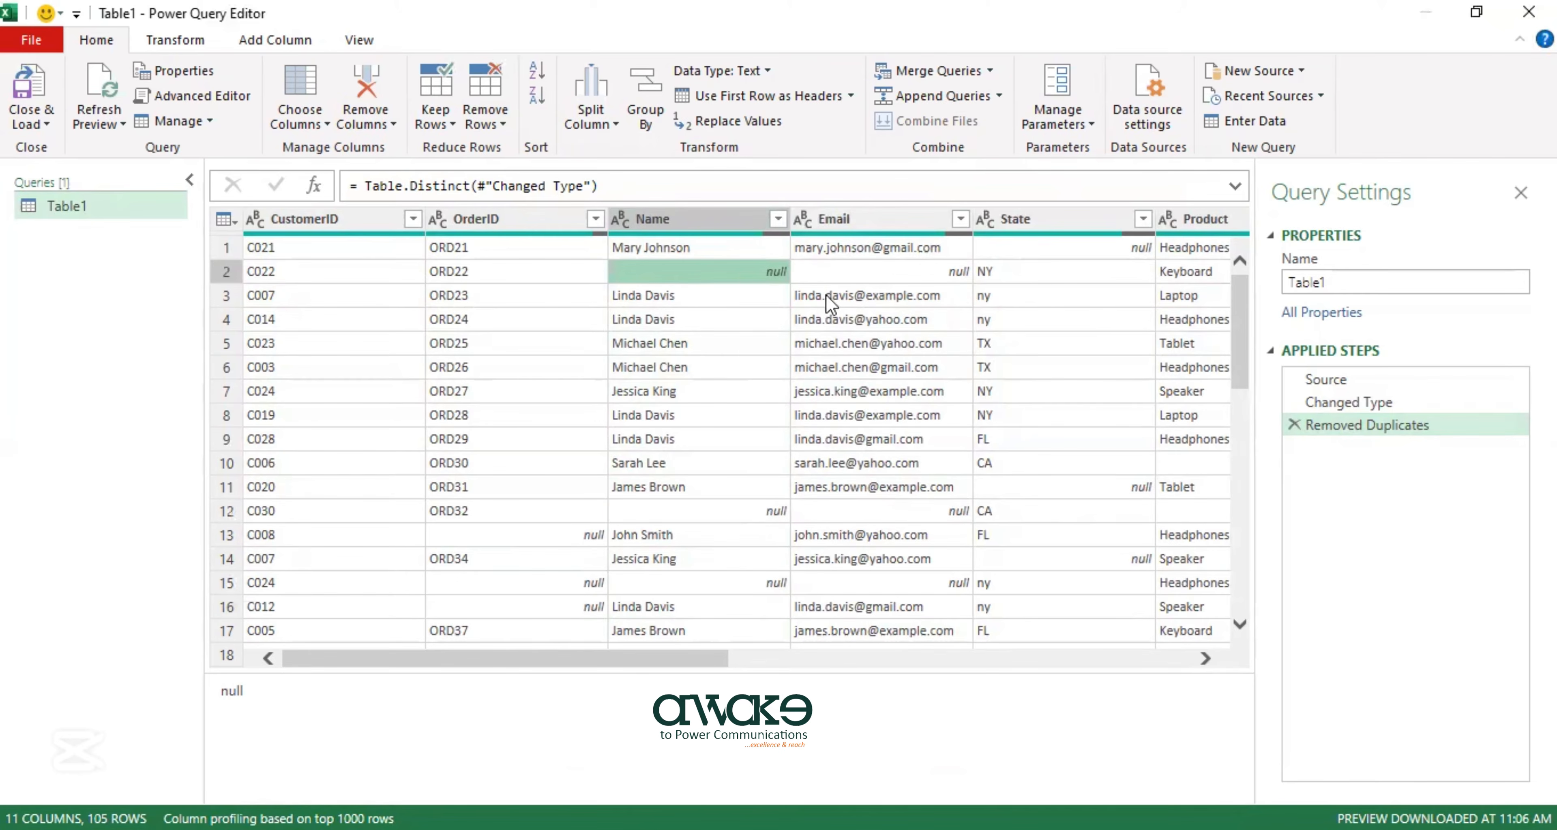
pyautogui.click(842, 279)
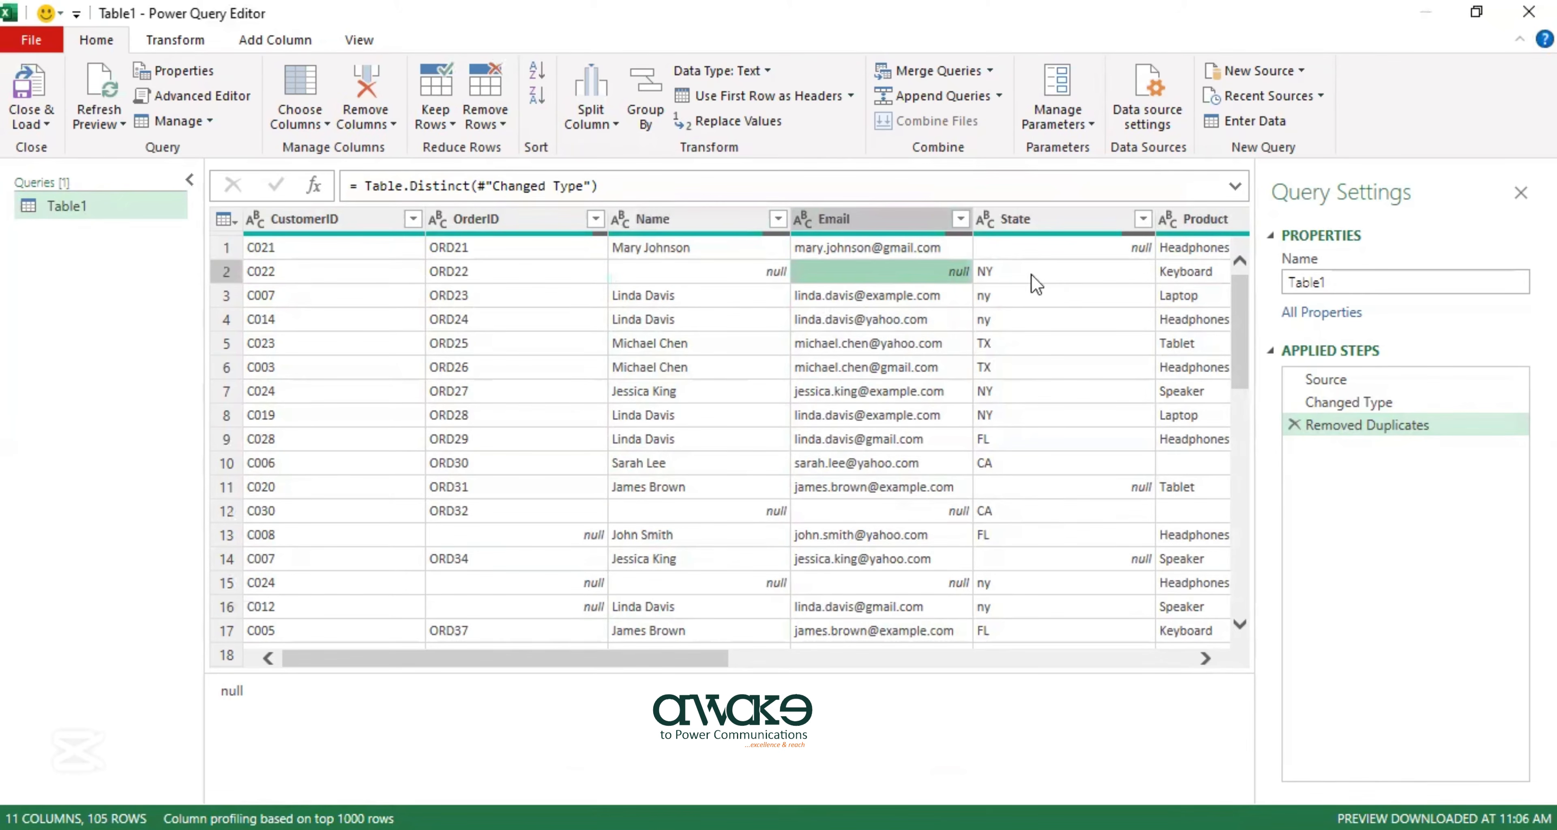
pyautogui.click(1077, 253)
pyautogui.click(1068, 491)
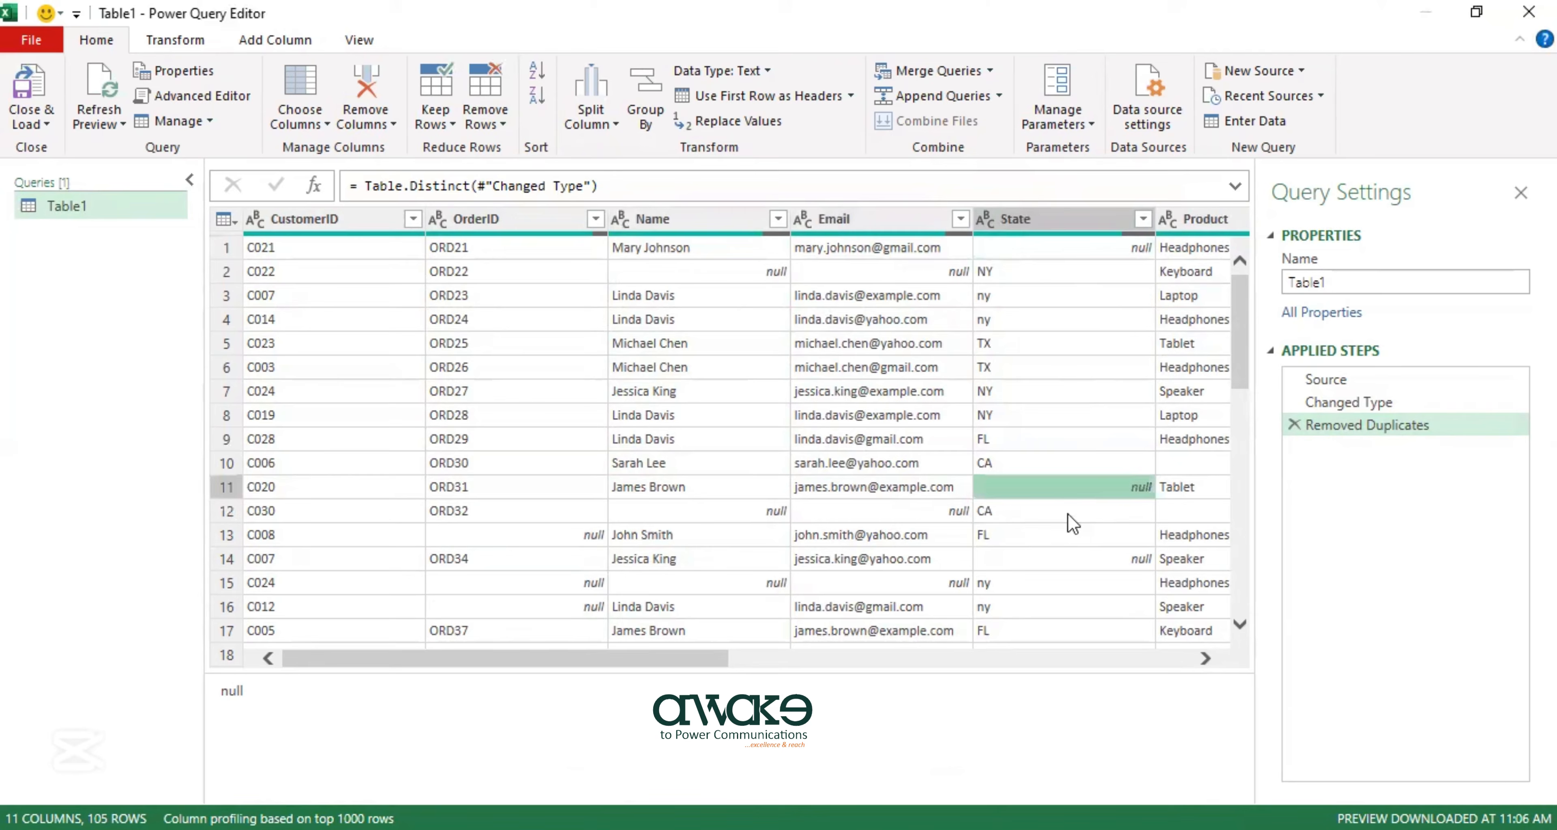
pyautogui.click(1070, 559)
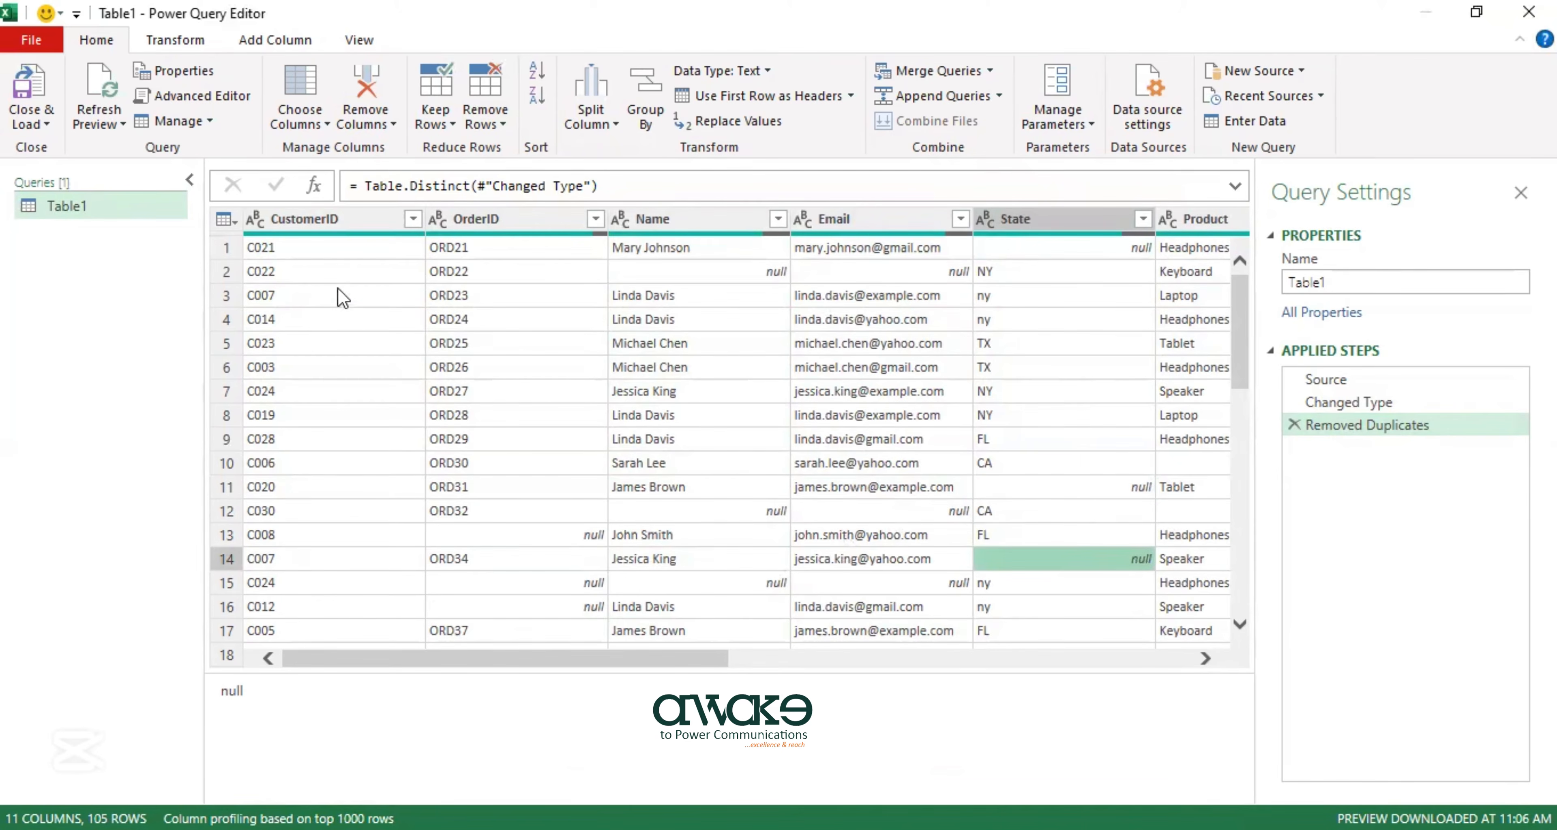
pyautogui.click(362, 274)
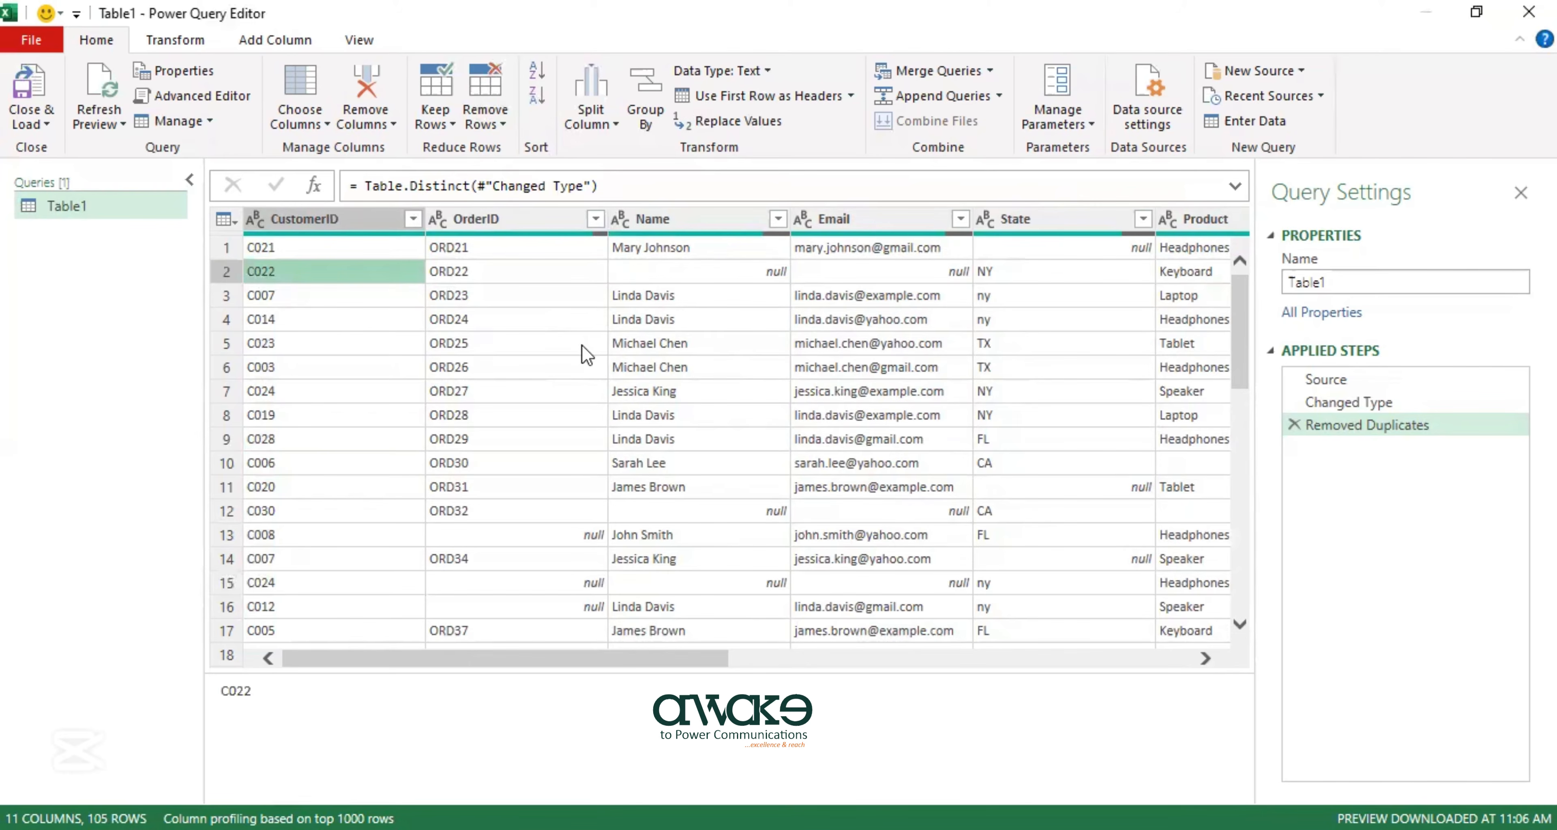
# Examine row 10 from the State column through Birthdate to judge whether its missing values make it a blank row.
pyautogui.click(1194, 221)
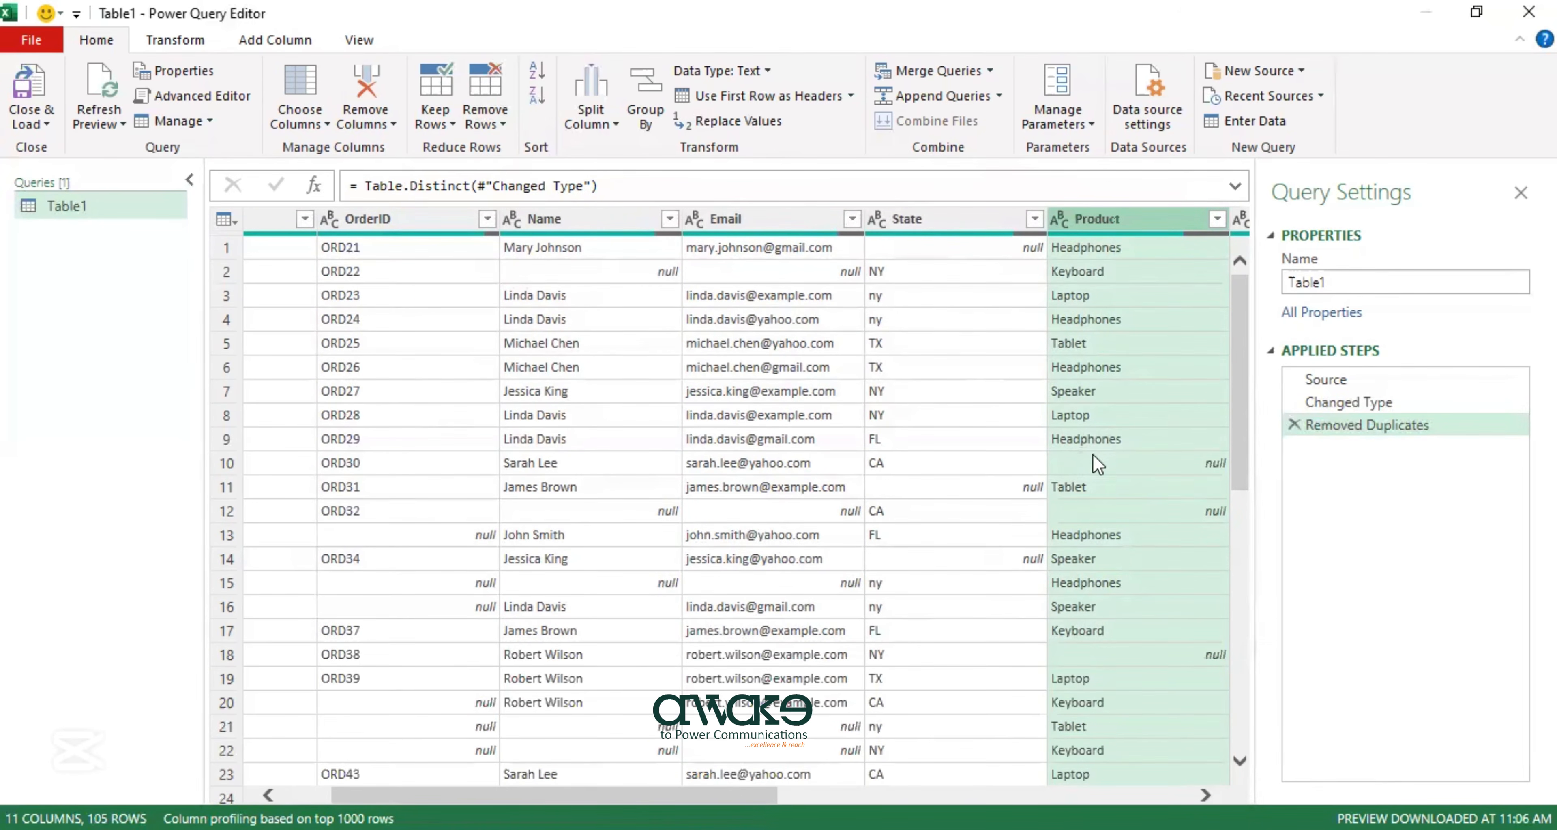
pyautogui.click(1068, 466)
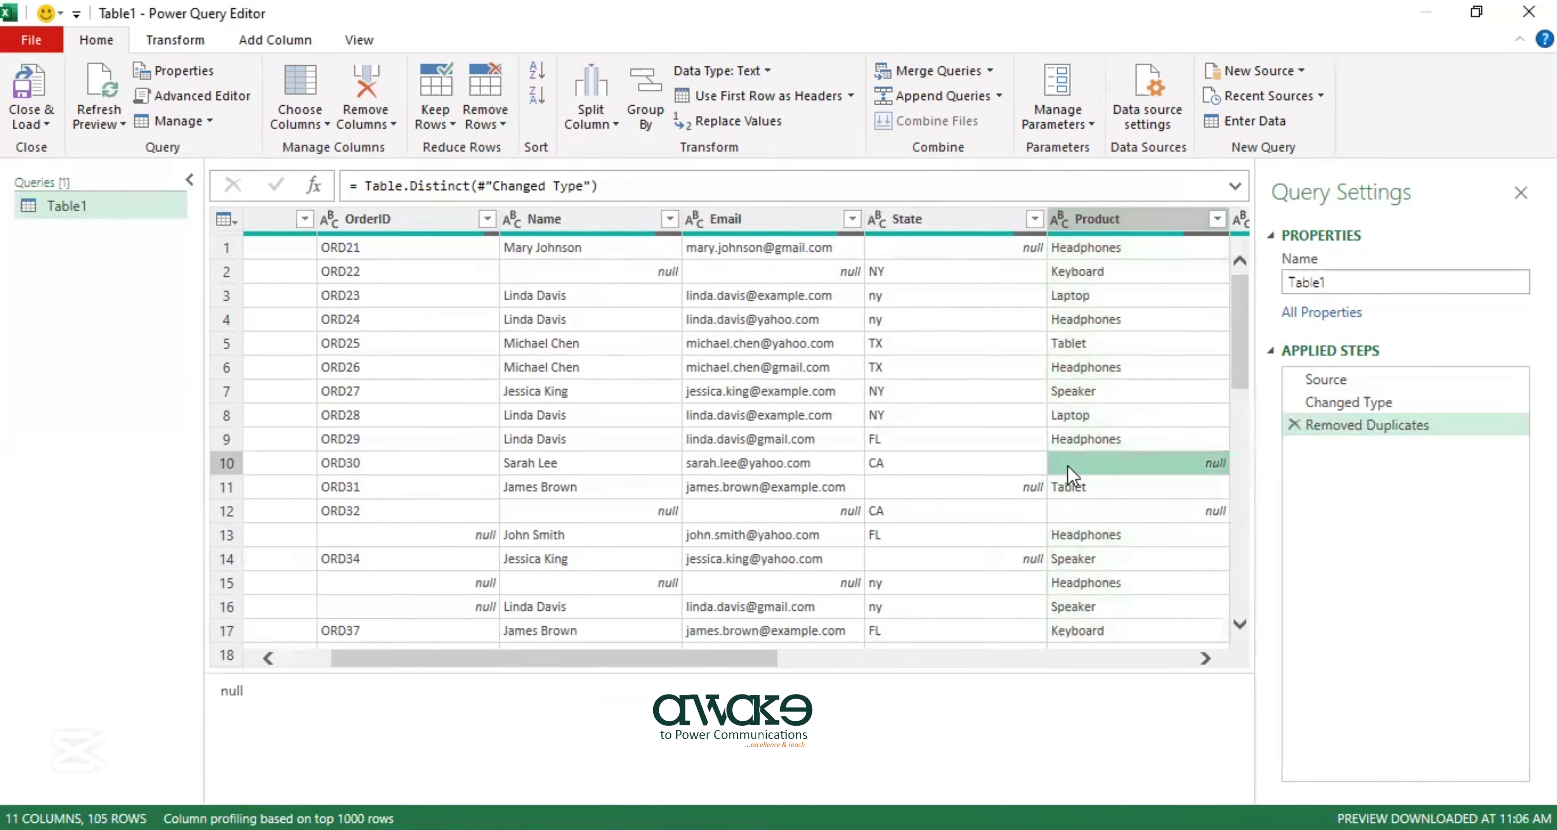
pyautogui.press('Right')
pyautogui.press('Right')
pyautogui.press('Right')
pyautogui.press('Right')
pyautogui.press('Right')
pyautogui.press('Left')
pyautogui.press('Left')
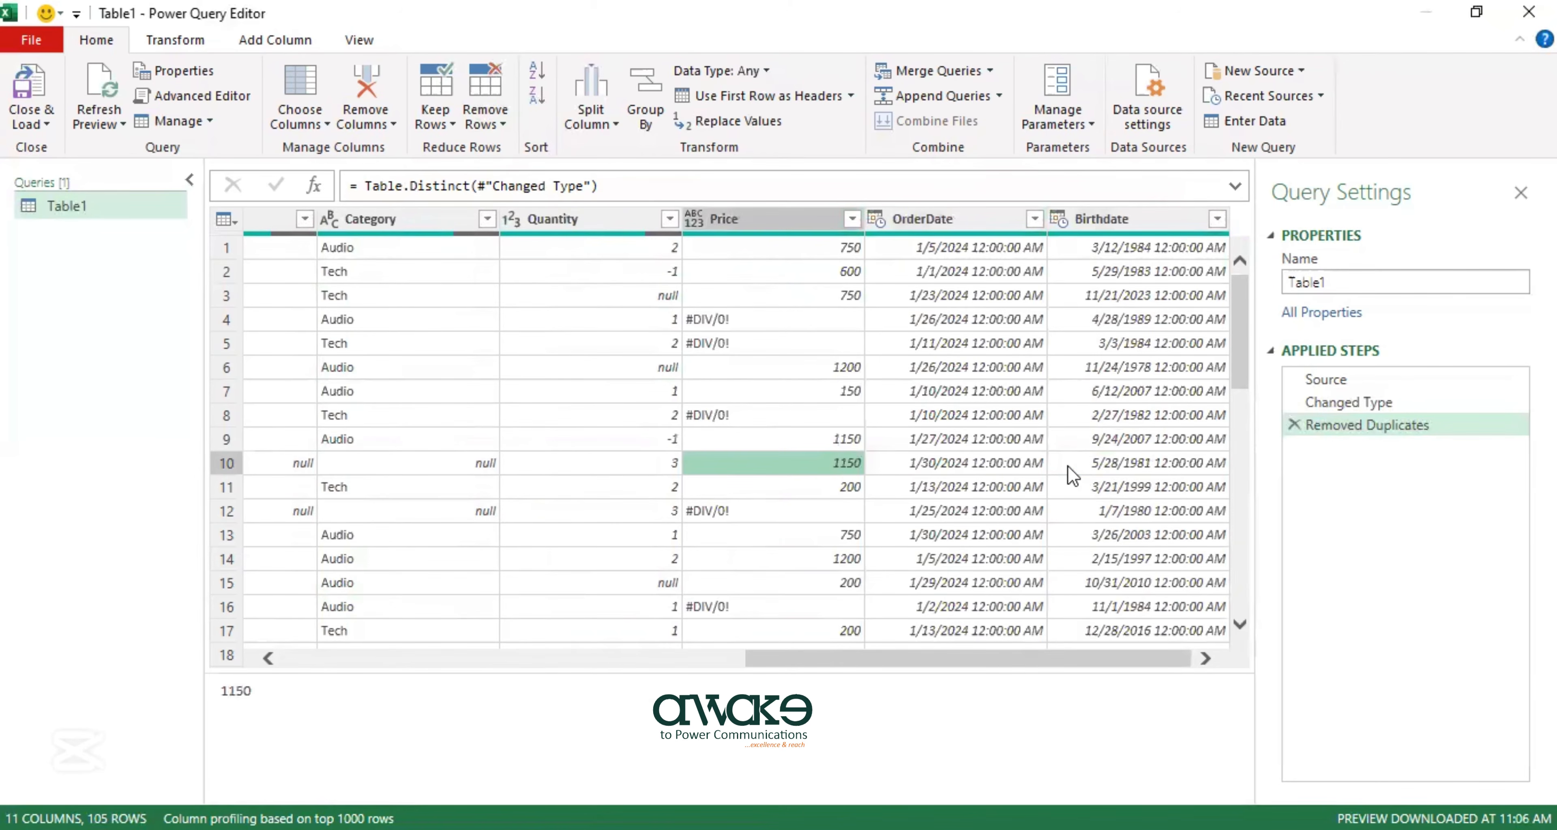
pyautogui.press('Right')
pyautogui.press('Right')
pyautogui.press('Left')
pyautogui.press('Left')
pyautogui.press('Left')
pyautogui.press('Left')
pyautogui.press('Left')
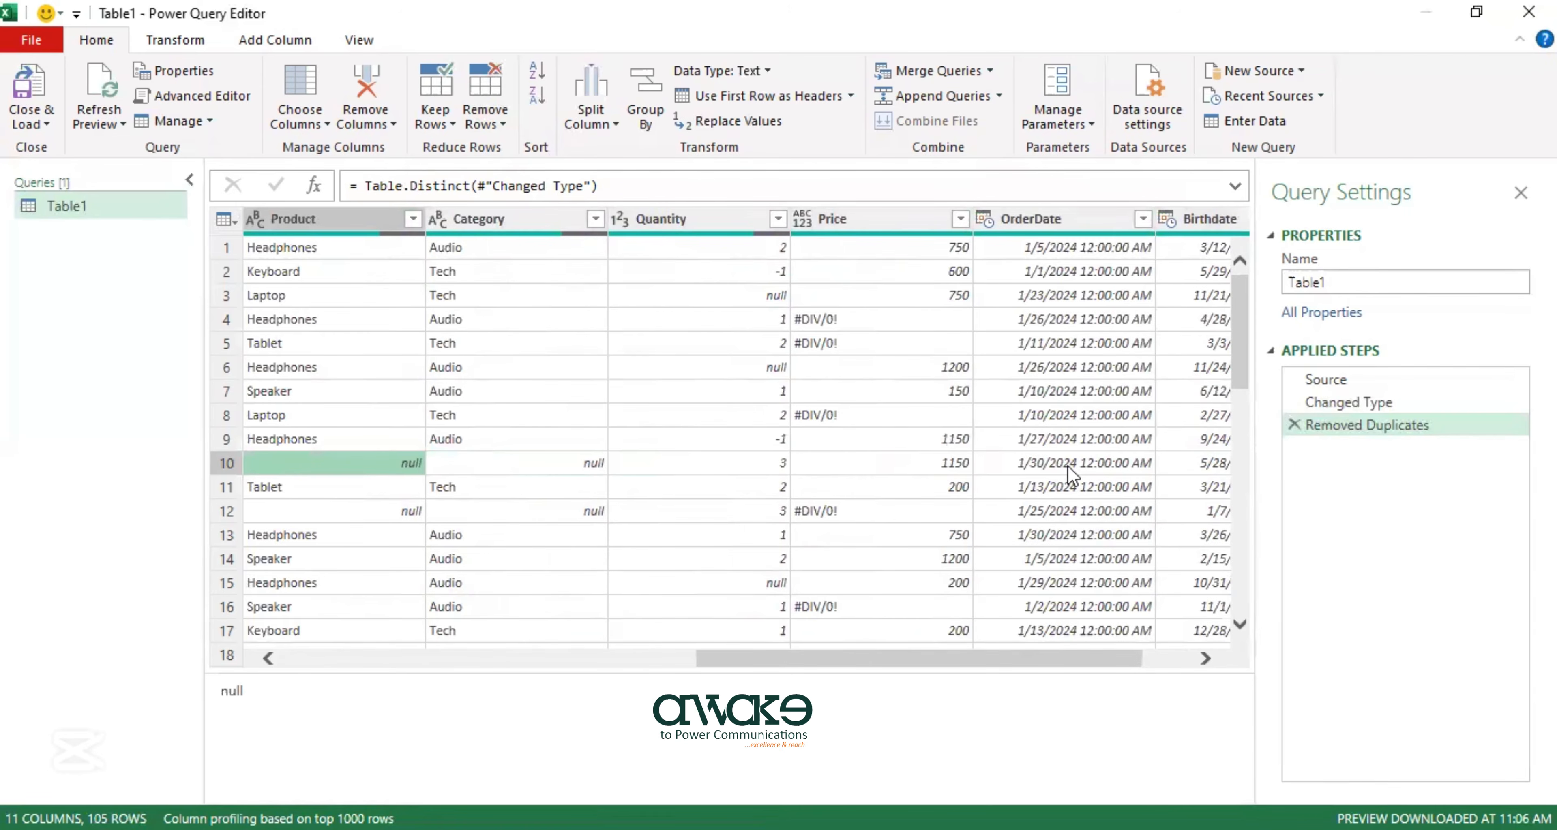
pyautogui.press('Left')
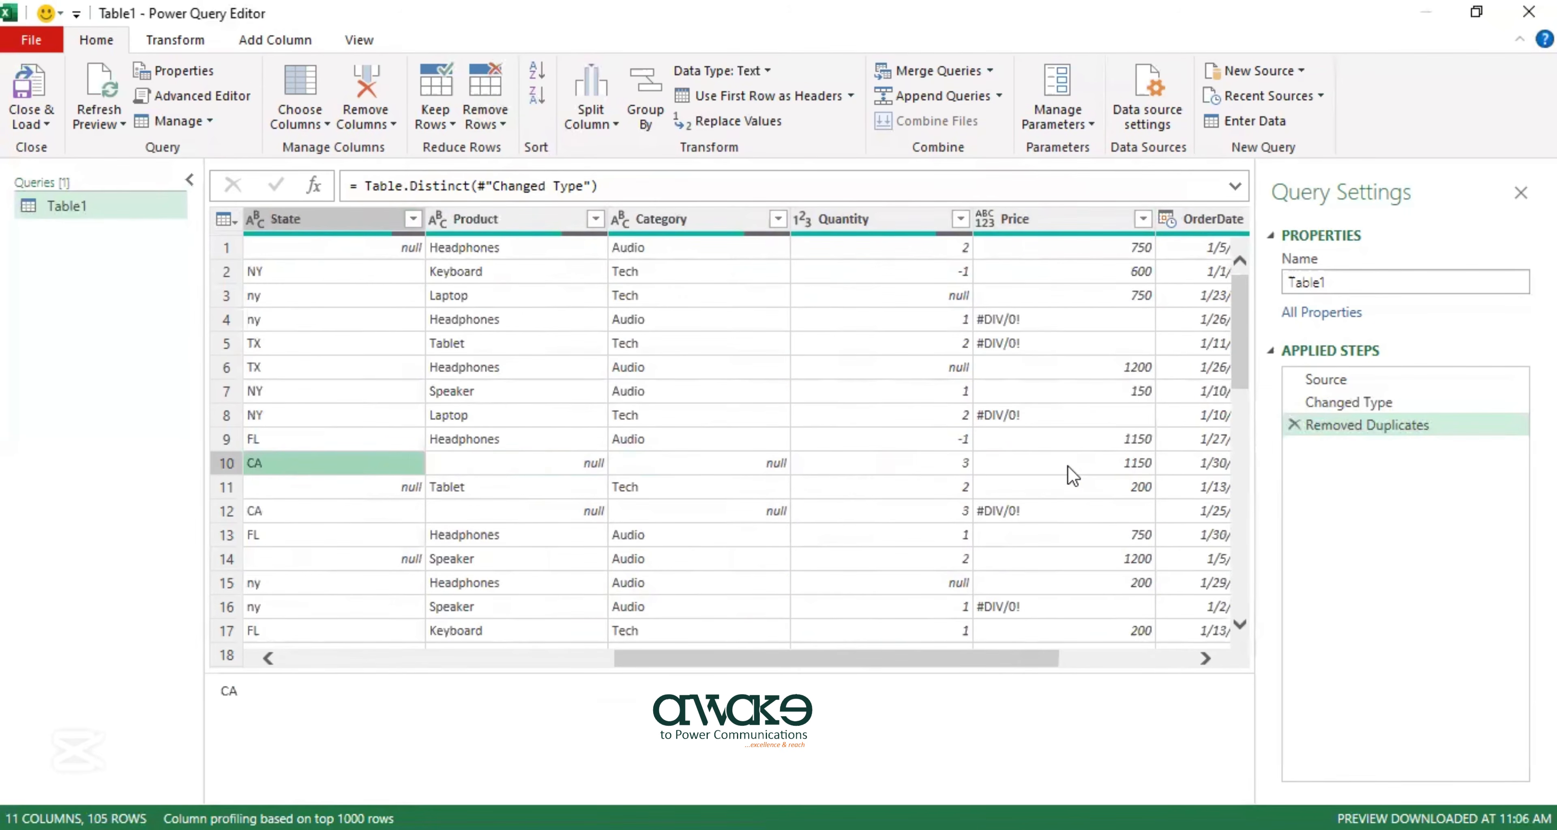
pyautogui.press('Right')
pyautogui.press('Right')
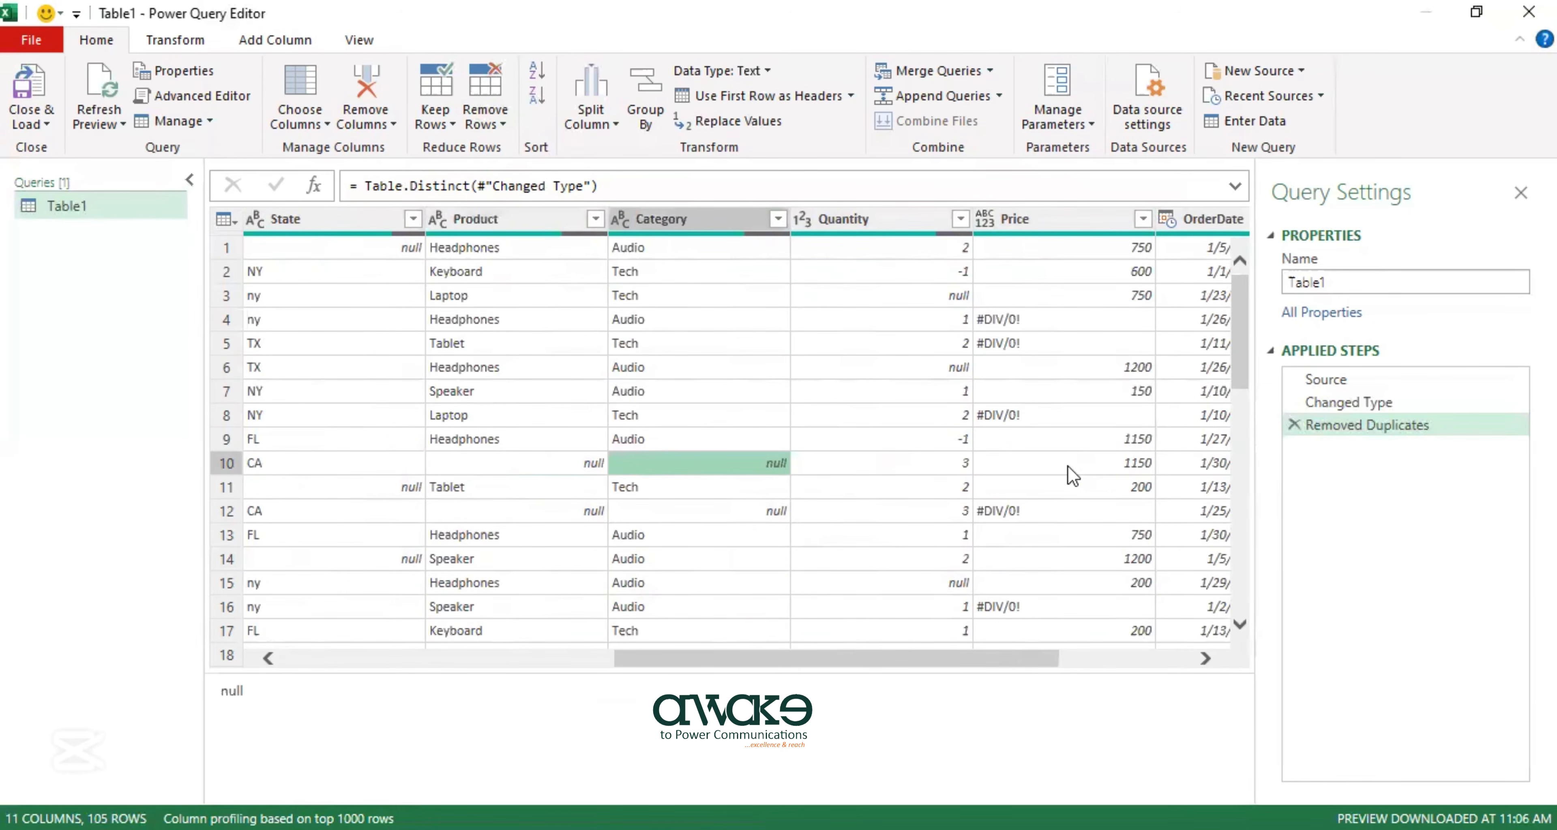
pyautogui.press('Right')
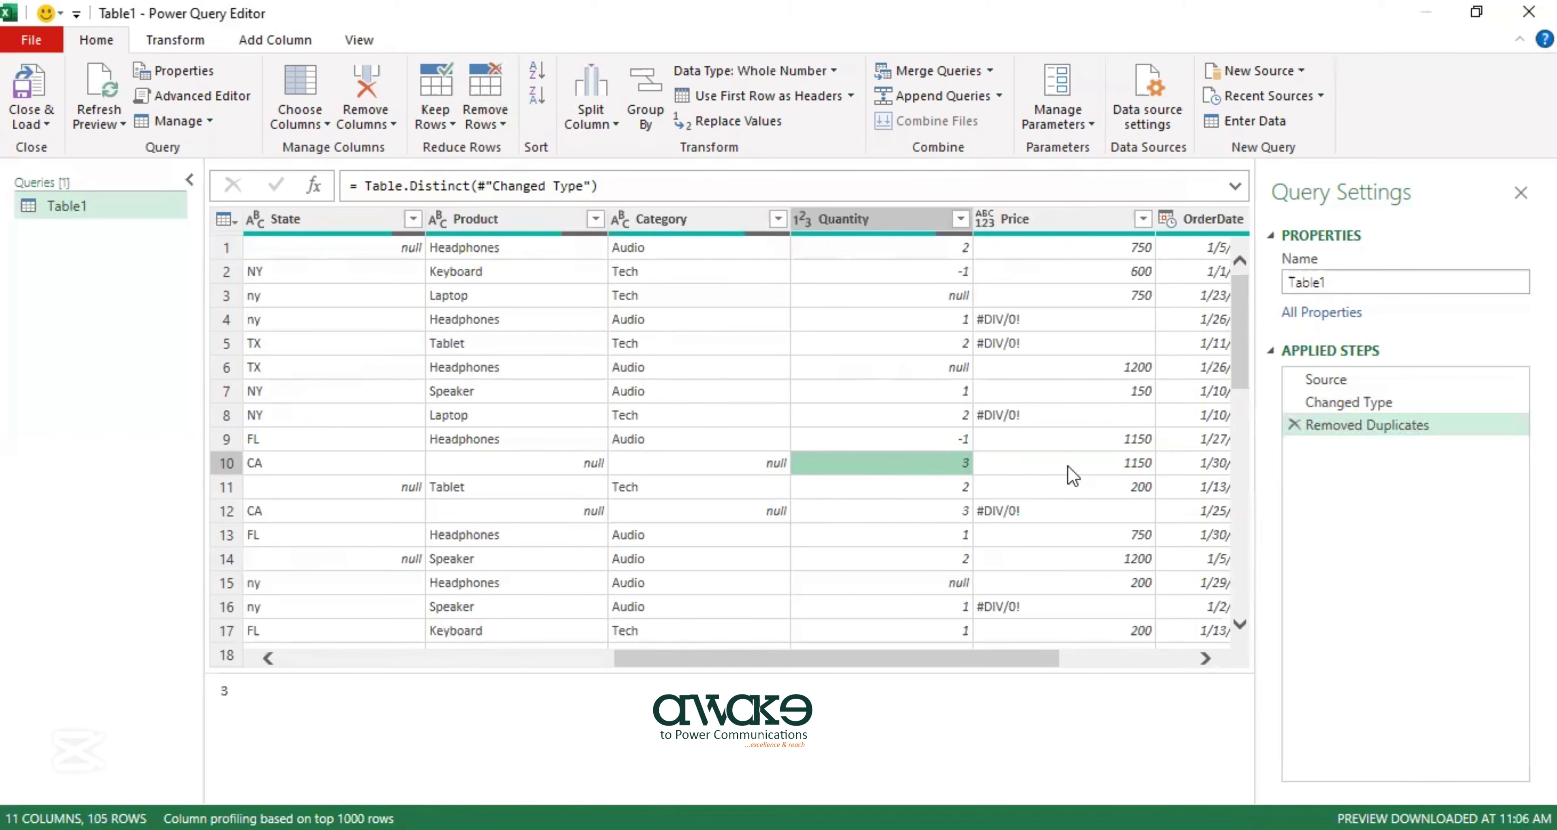
pyautogui.click(1069, 466)
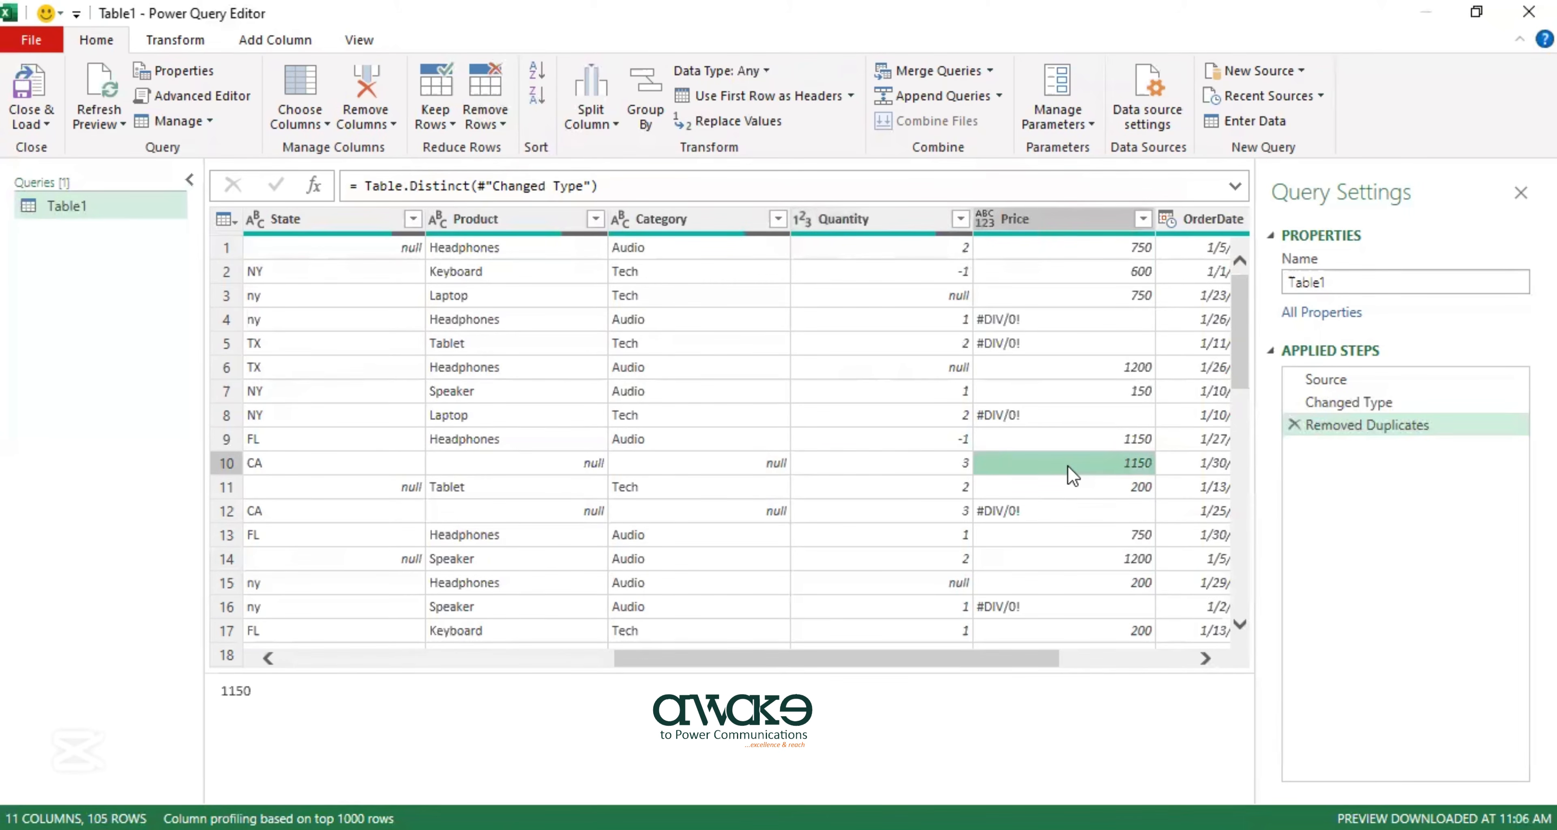
pyautogui.press('Right')
pyautogui.press('Left')
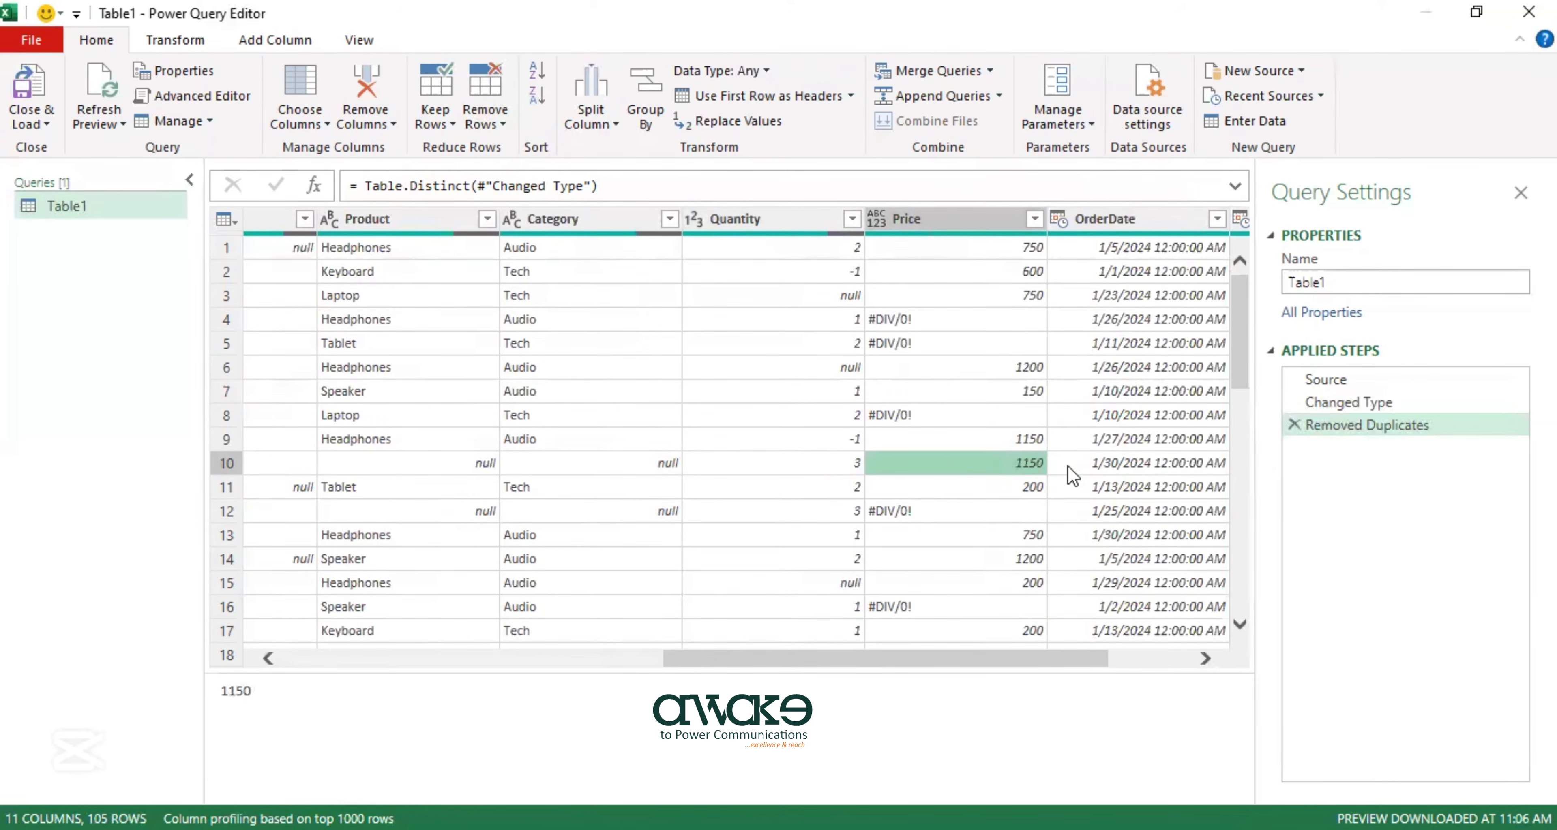
pyautogui.press('Left')
pyautogui.press('Left')
pyautogui.press('Left')
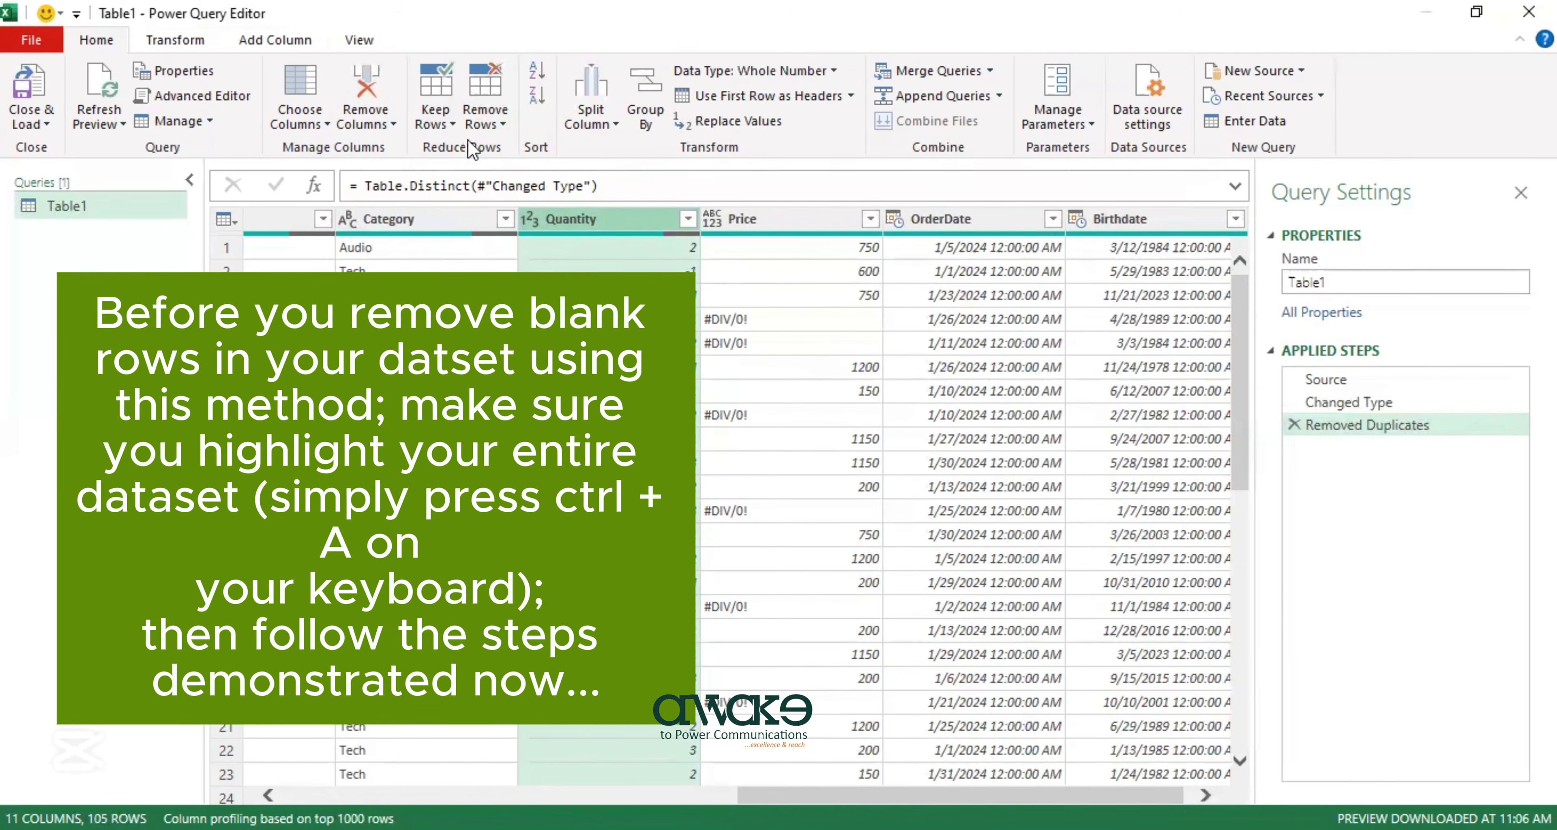
# Remove blank rows from the retail query while the Quantity column is selected.
pyautogui.click(504, 122)
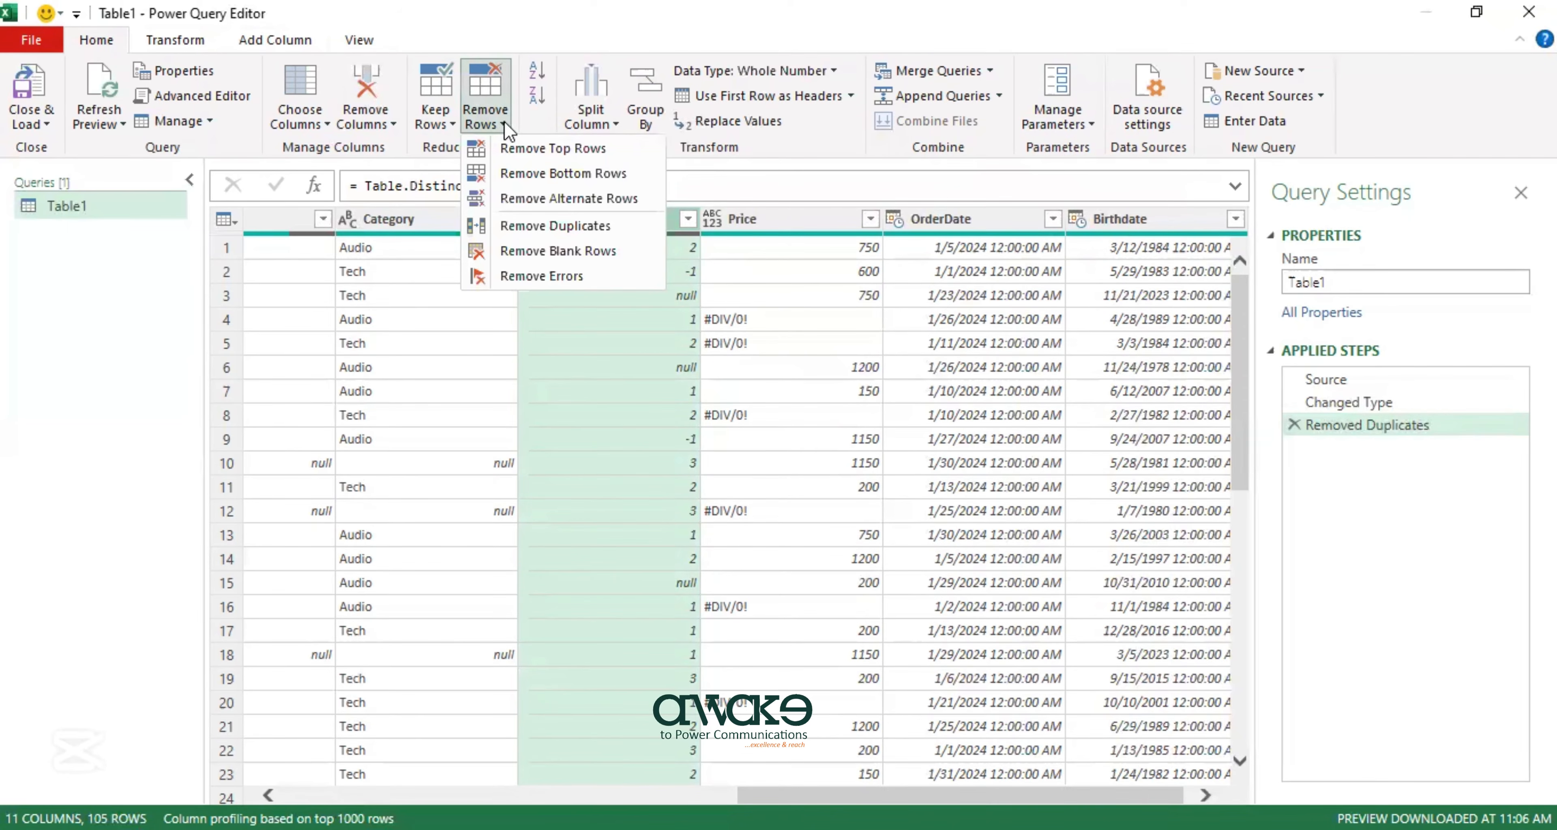
pyautogui.click(555, 253)
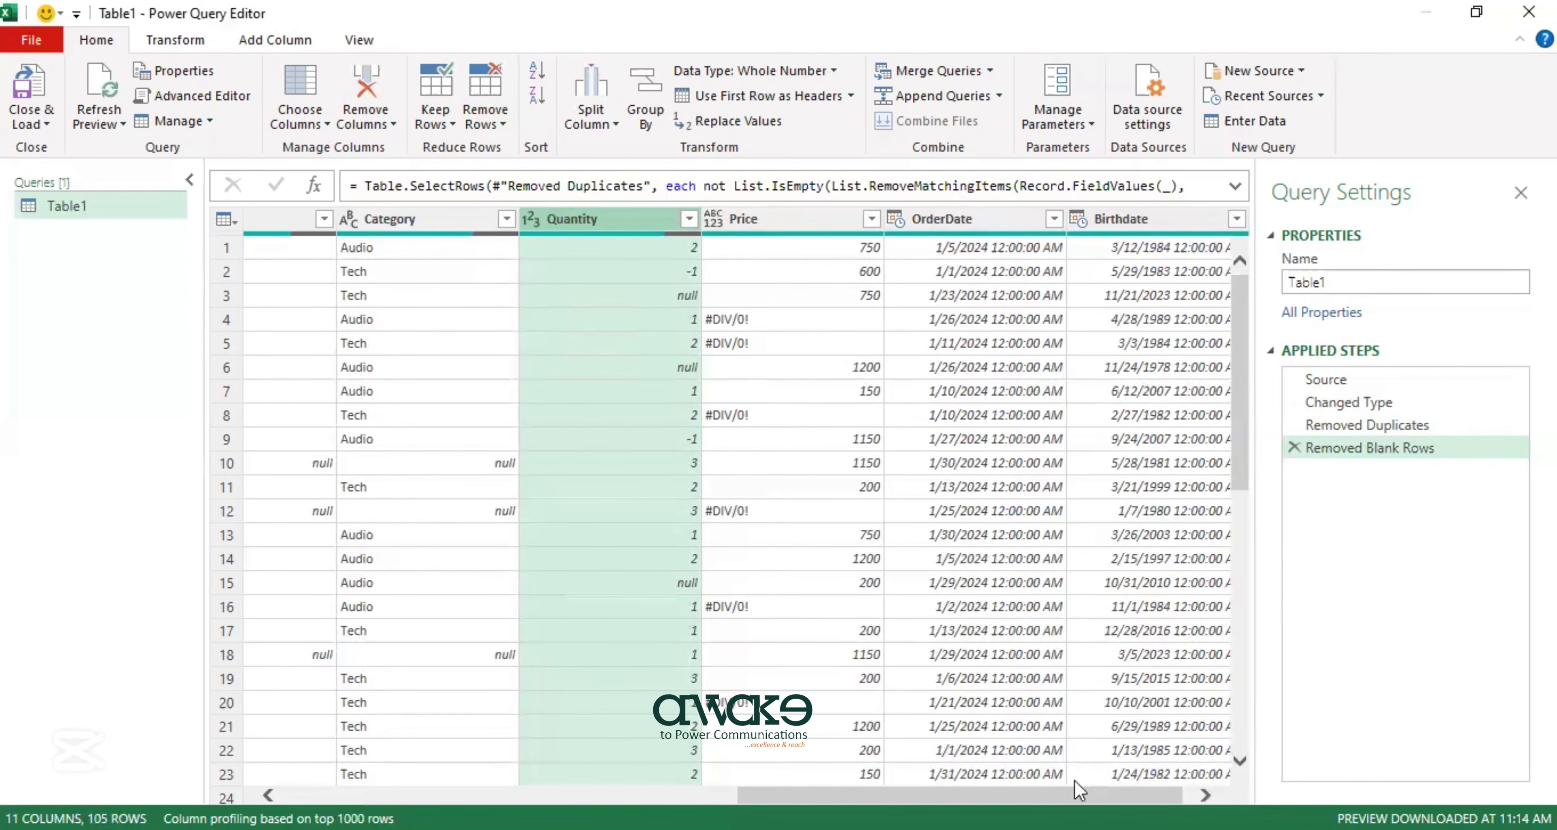
pyautogui.moveTo(1074, 793); pyautogui.dragTo(619, 795)
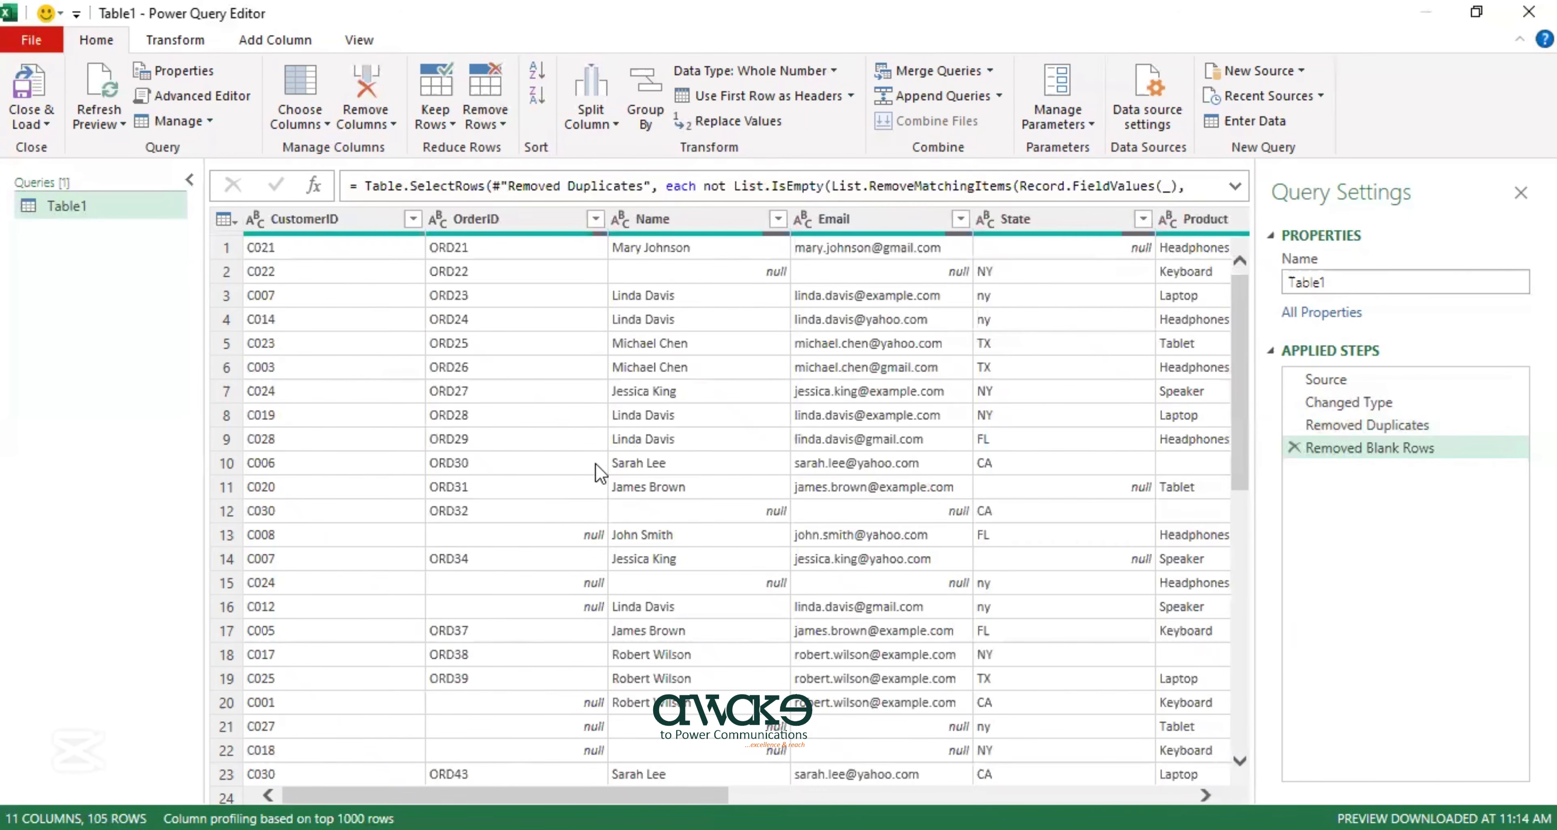
# Apply blank-row removal once more, this time with the entire table selected.
pyautogui.click(226, 514)
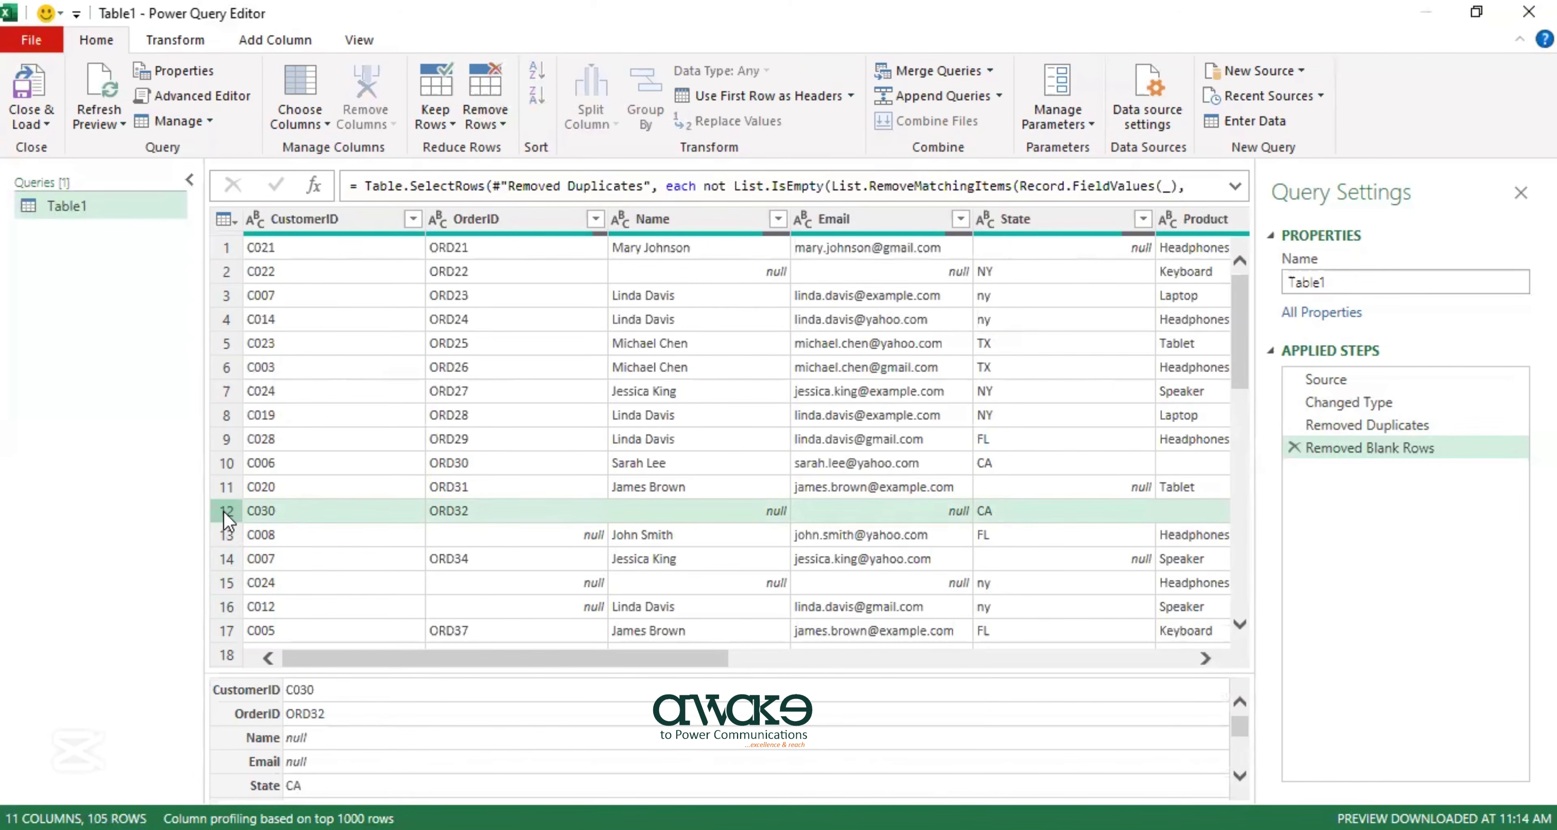
pyautogui.hotkey('ctrl', 'a')
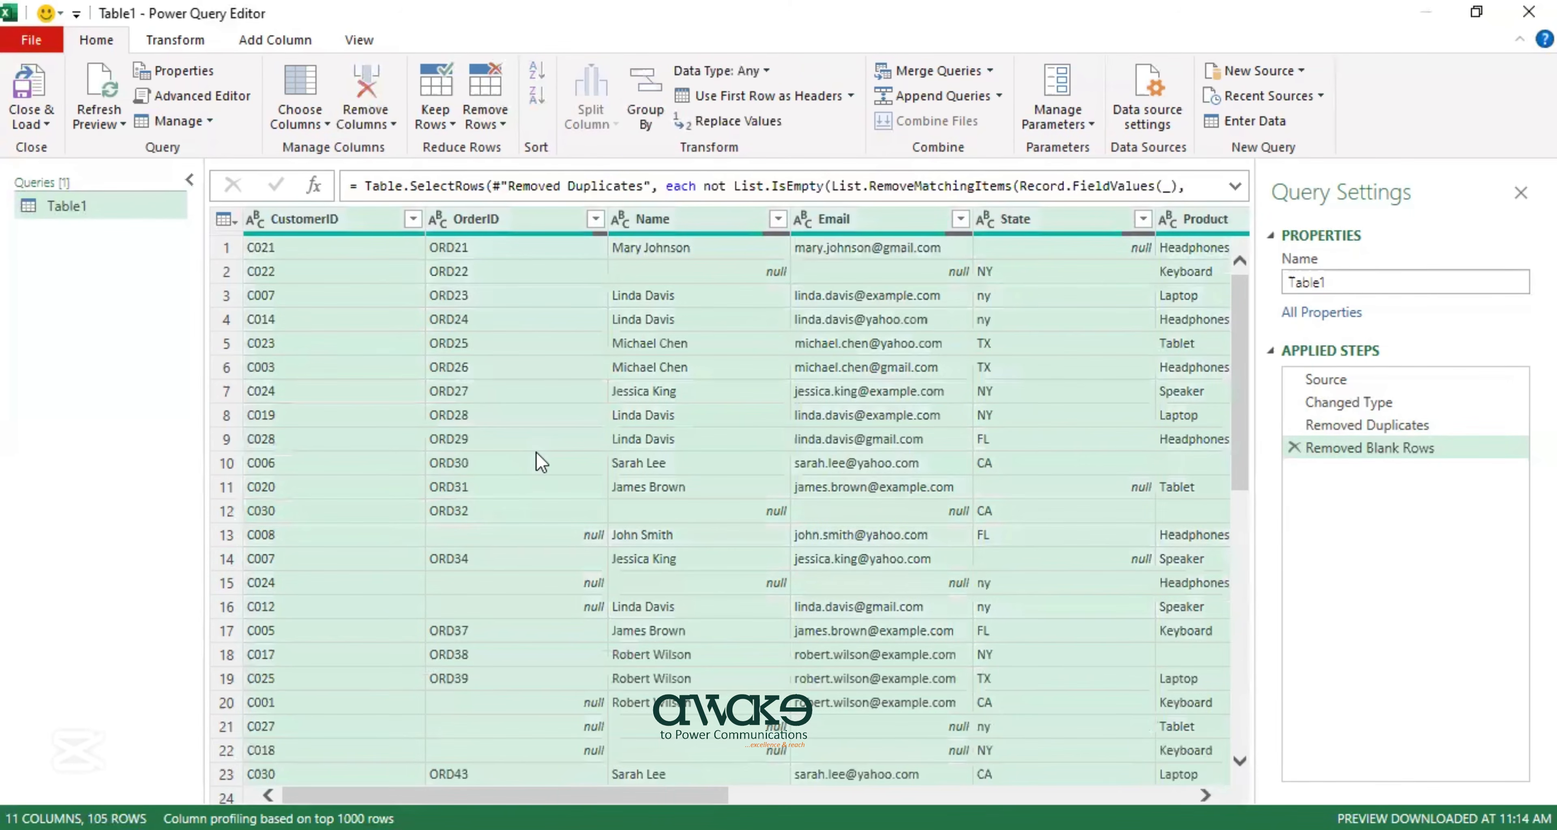
pyautogui.click(504, 119)
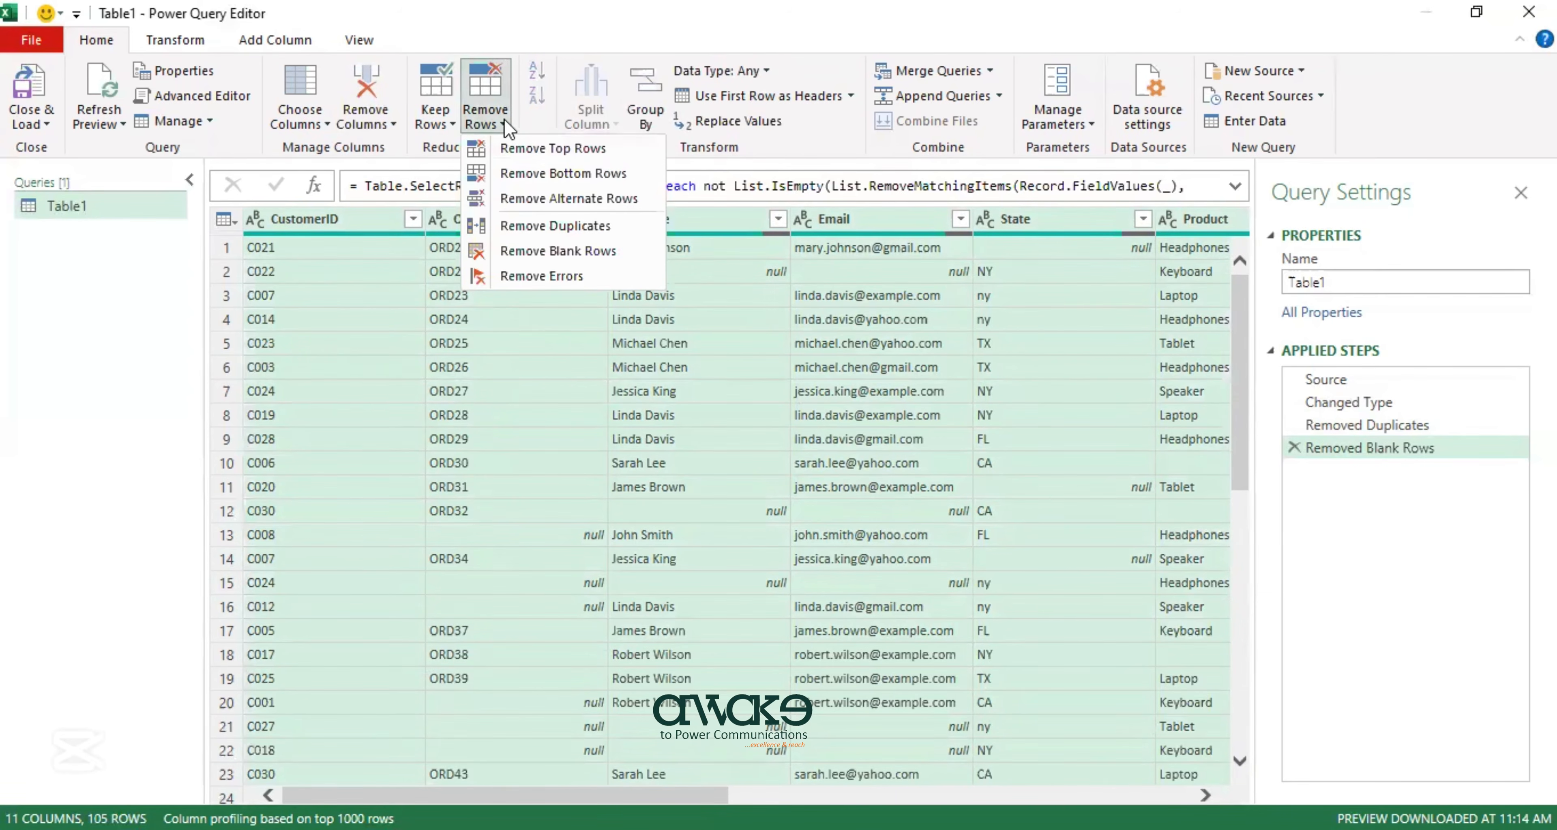
pyautogui.click(503, 252)
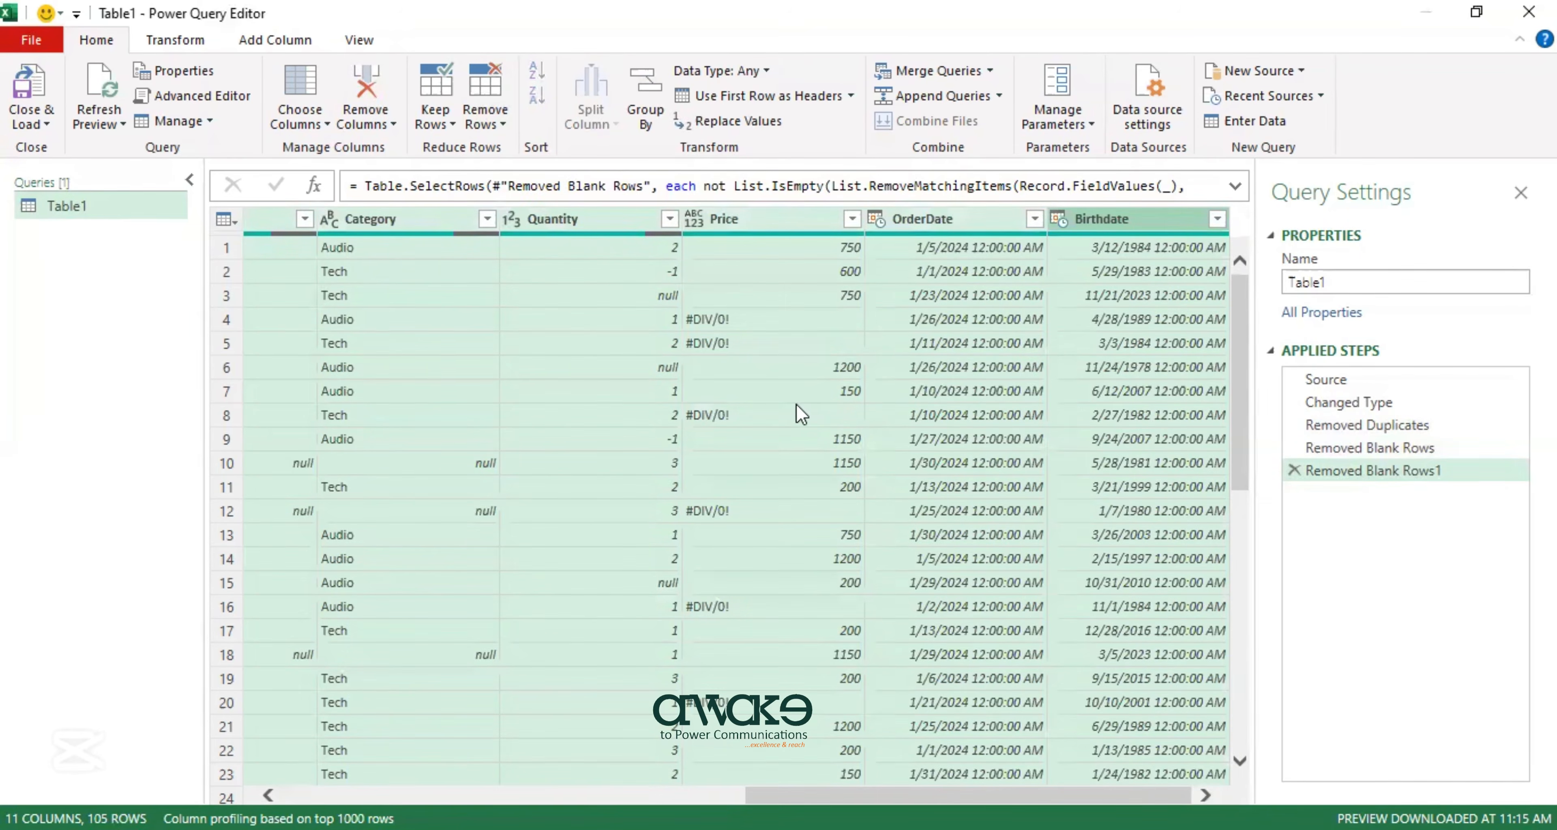
# Filter the Quantity column to exclude null values.
pyautogui.click(568, 216)
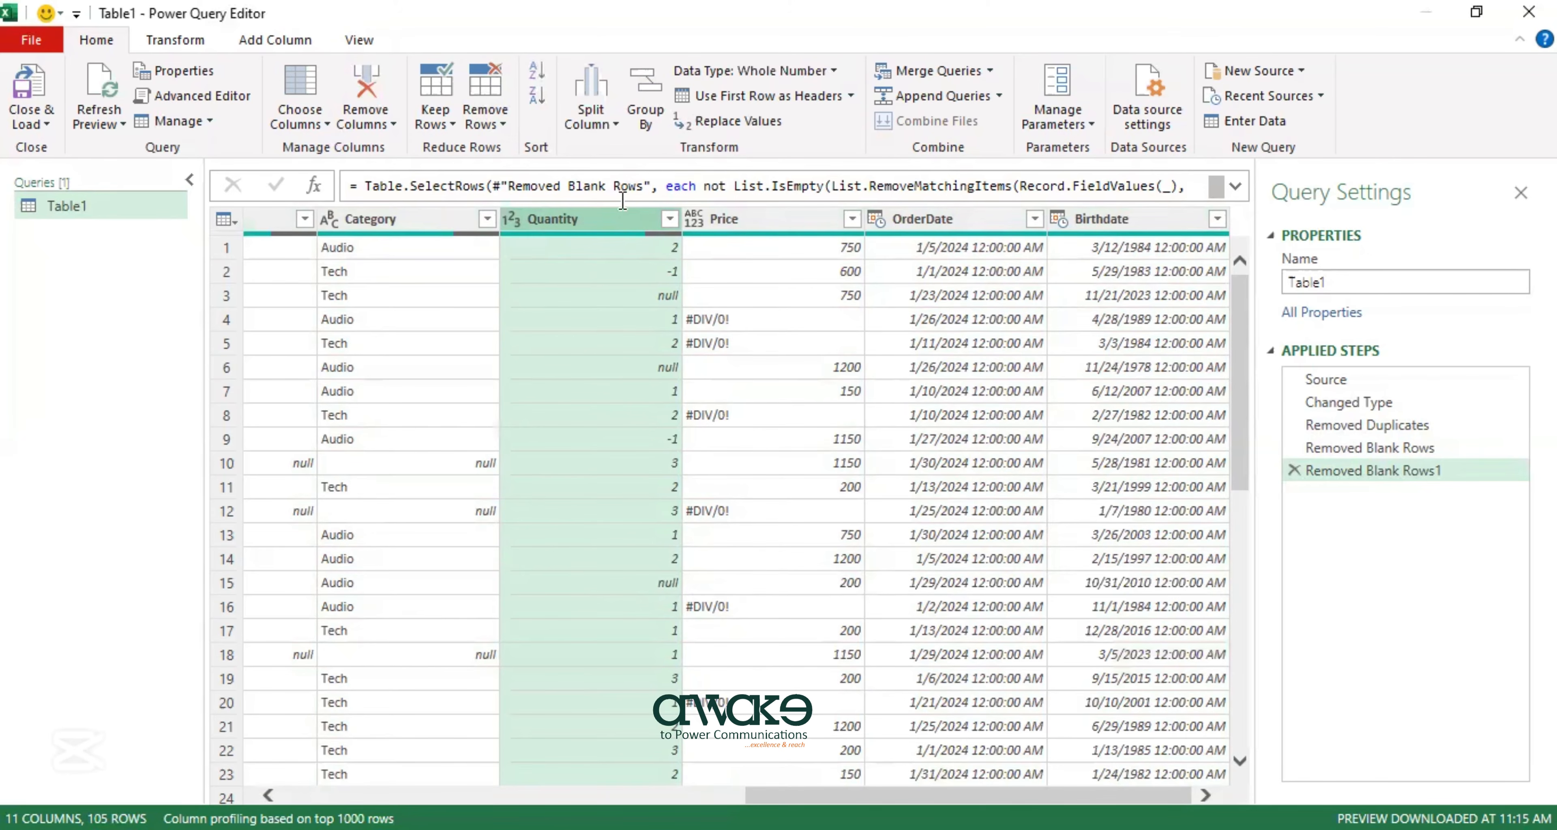
pyautogui.click(670, 219)
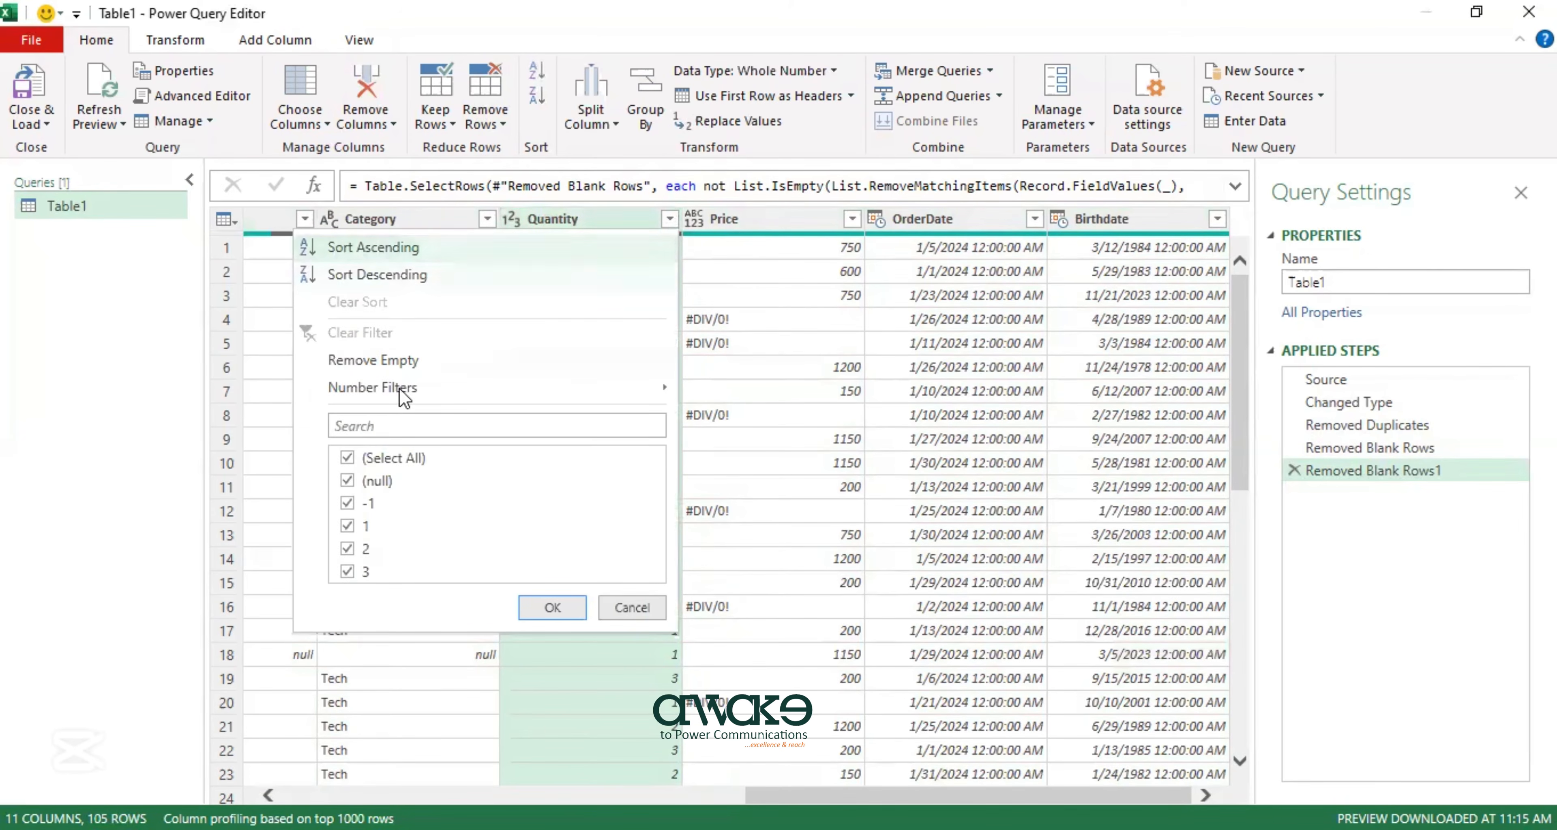
pyautogui.click(347, 479)
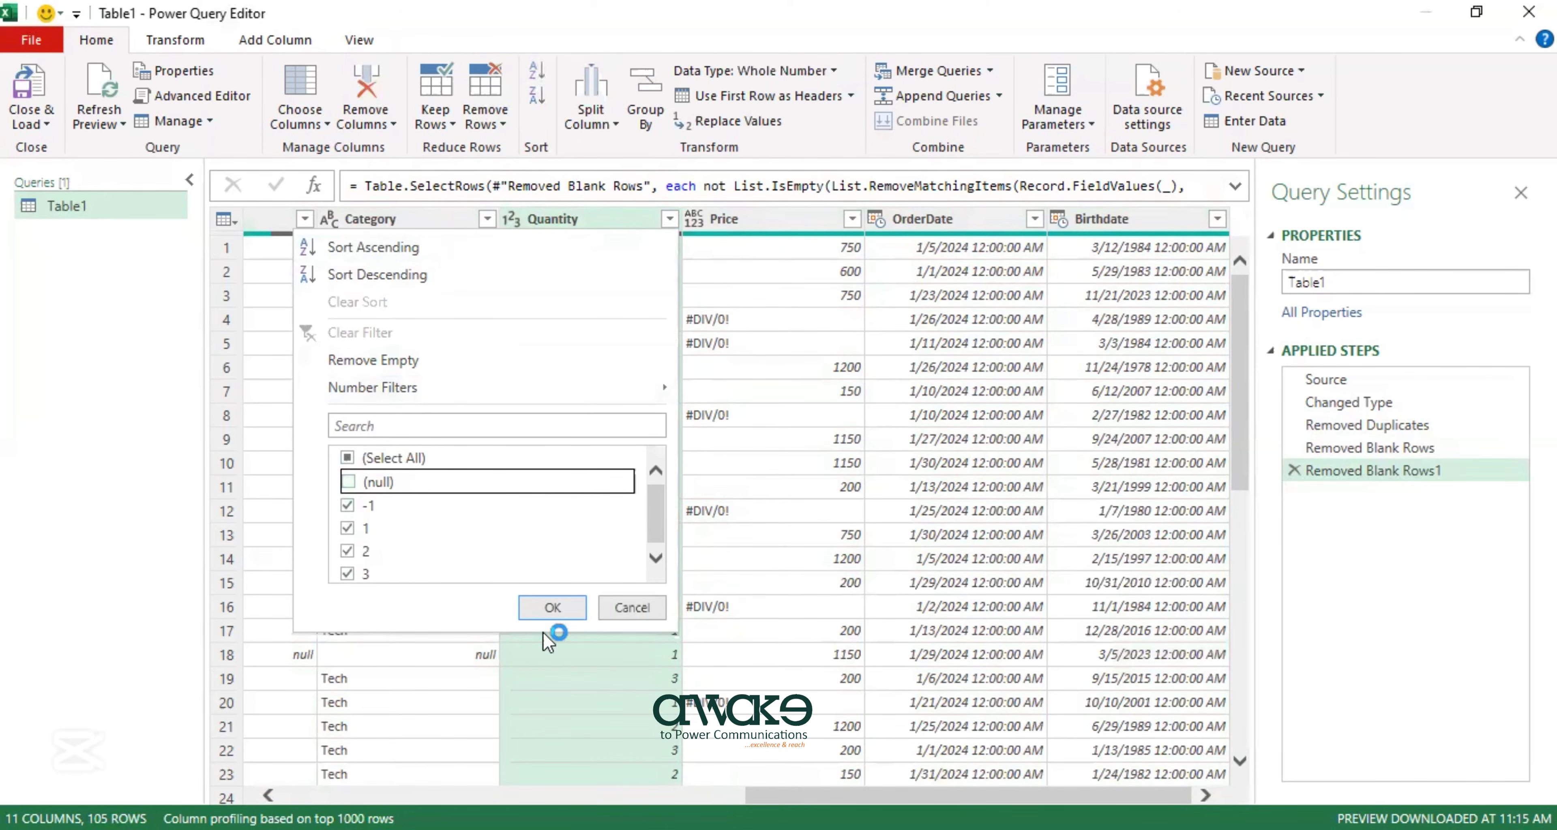
pyautogui.click(552, 607)
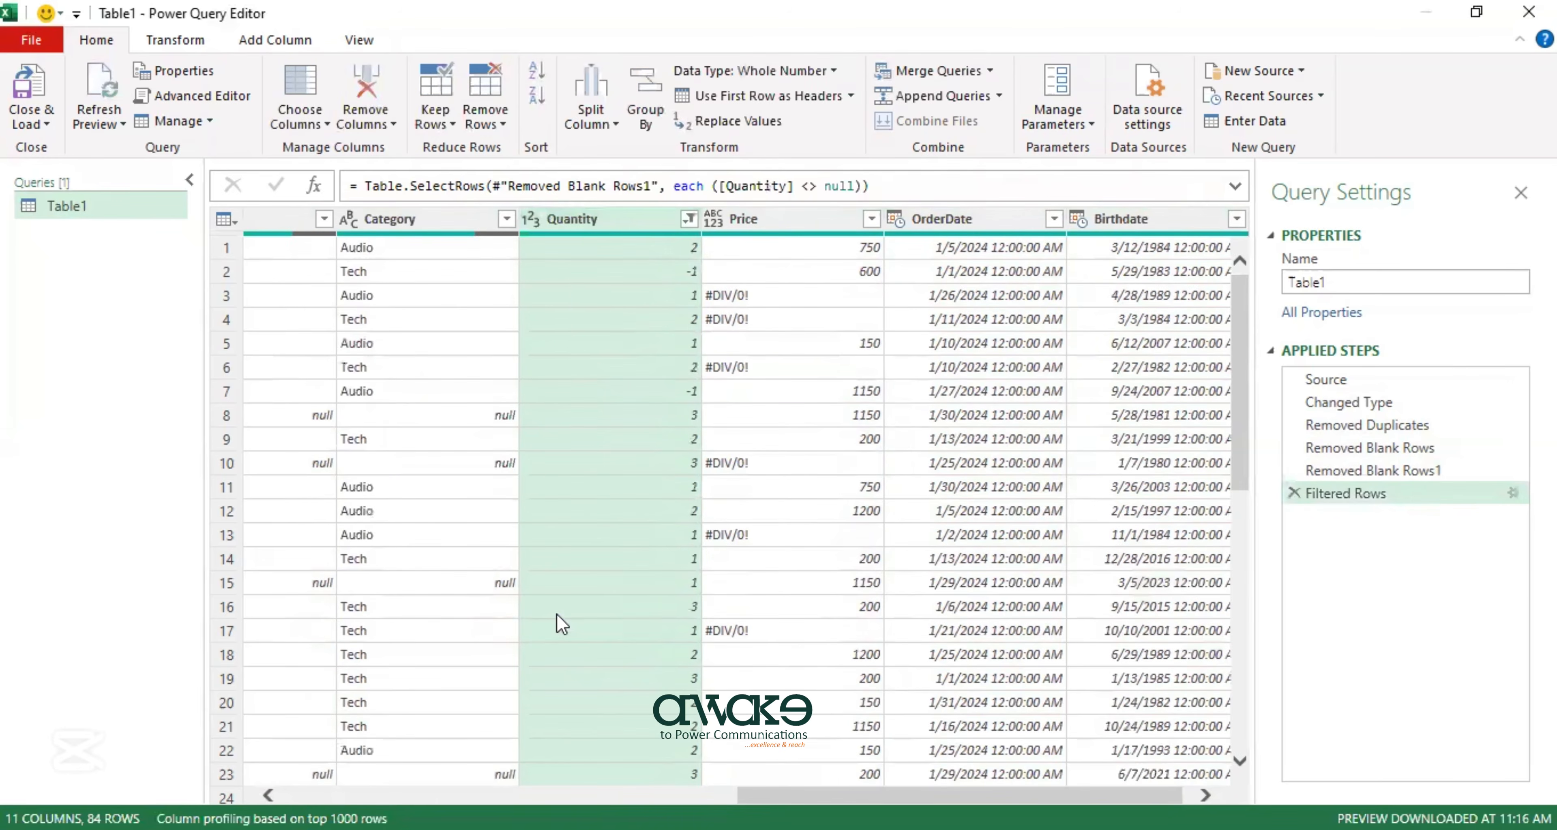
# Examine the filtered table's rows from CustomerID through Birthdate for remaining null values.
pyautogui.scroll(-1, 568, 295)
pyautogui.scroll(-3, 569, 294)
pyautogui.scroll(5, 568, 294)
pyautogui.scroll(-10, 612, 372)
pyautogui.scroll(10, 612, 375)
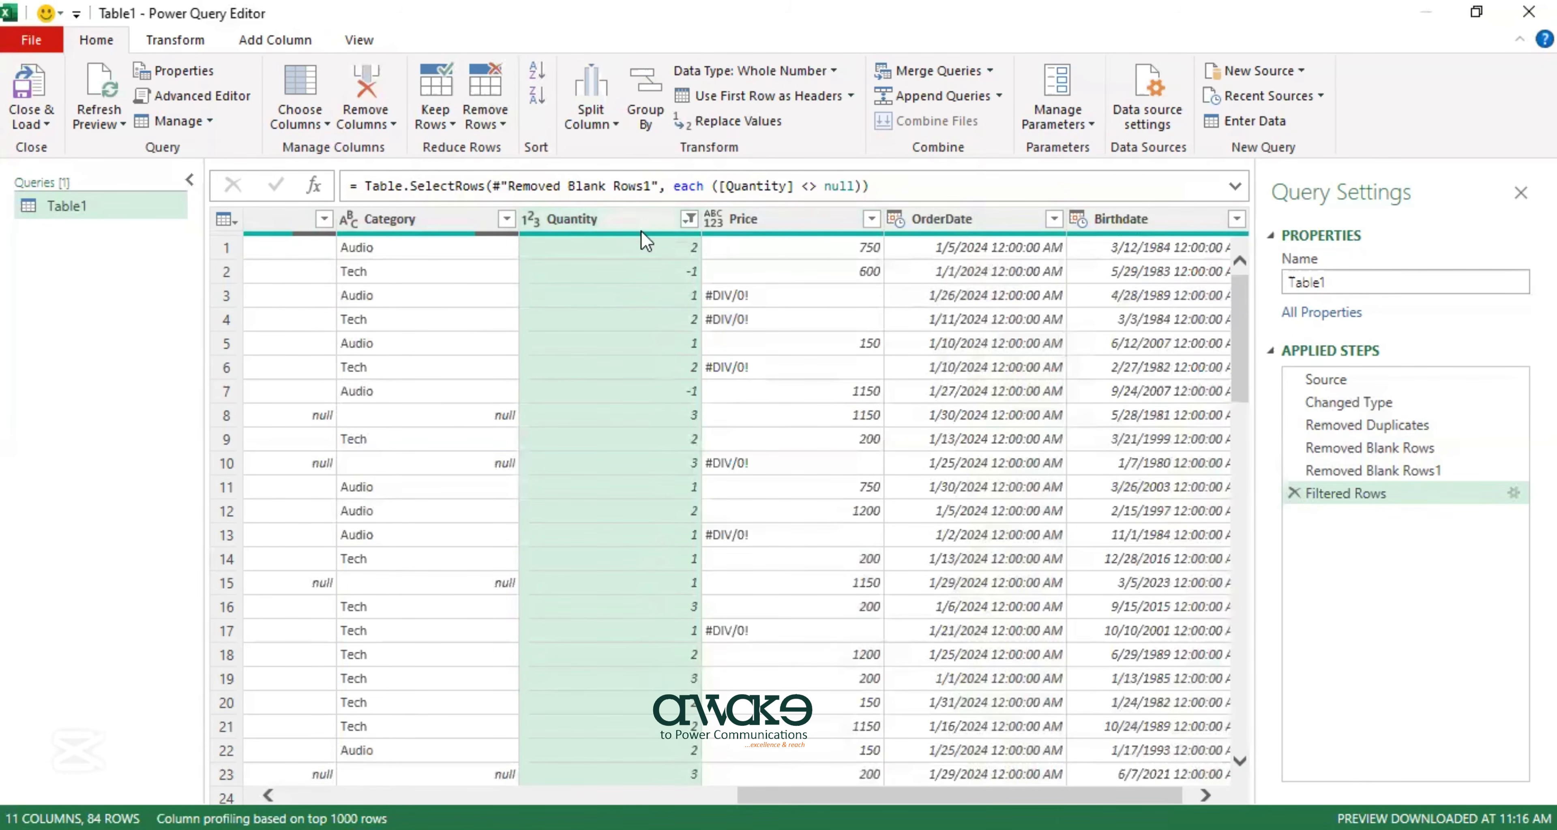
pyautogui.moveTo(756, 795); pyautogui.dragTo(214, 776)
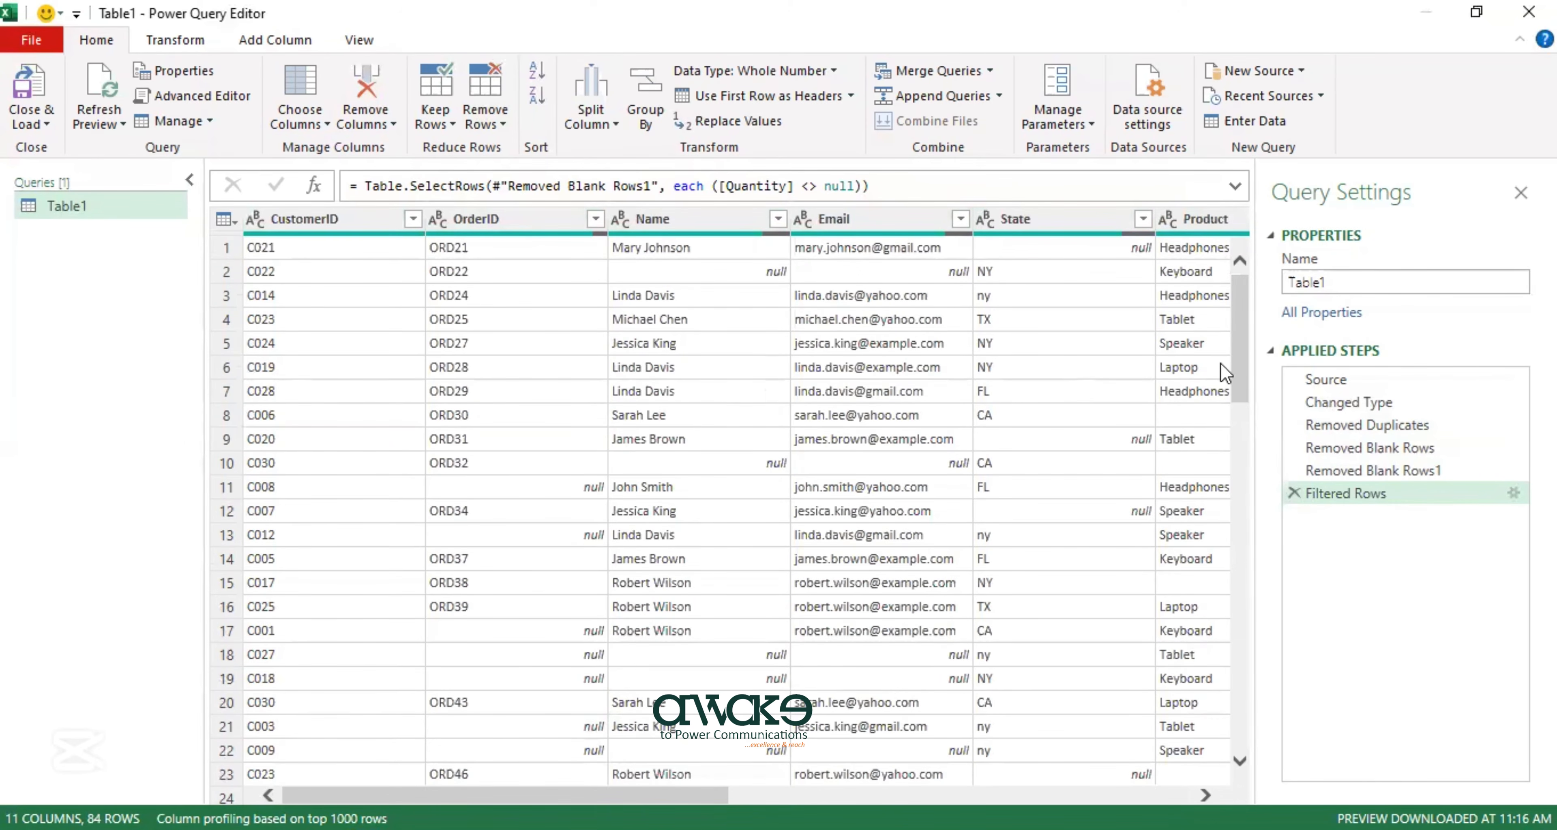
pyautogui.scroll(-20, 1220, 364)
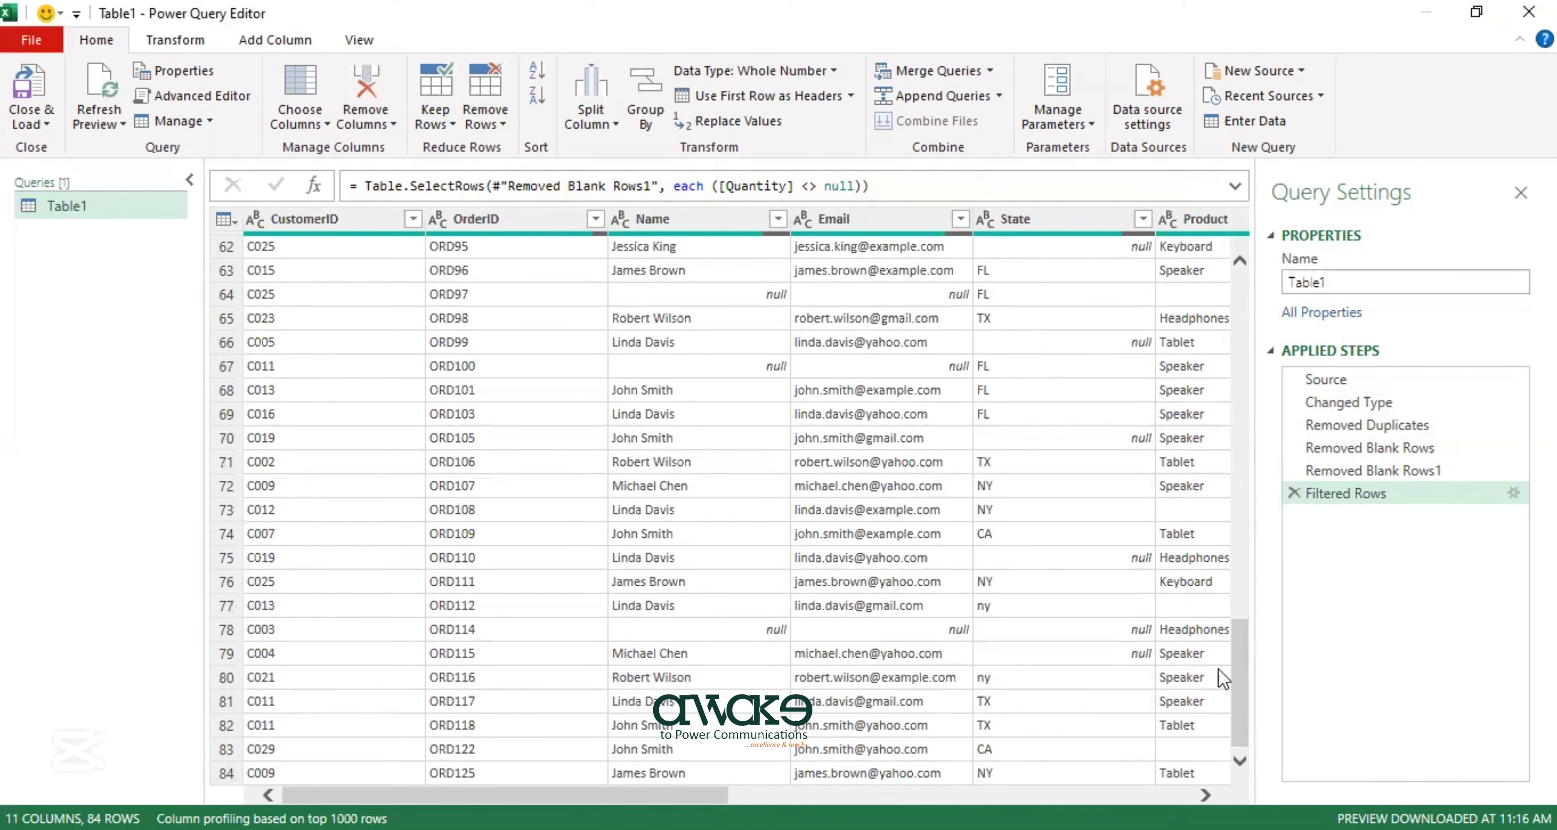
pyautogui.moveTo(1246, 671); pyautogui.dragTo(1293, 260)
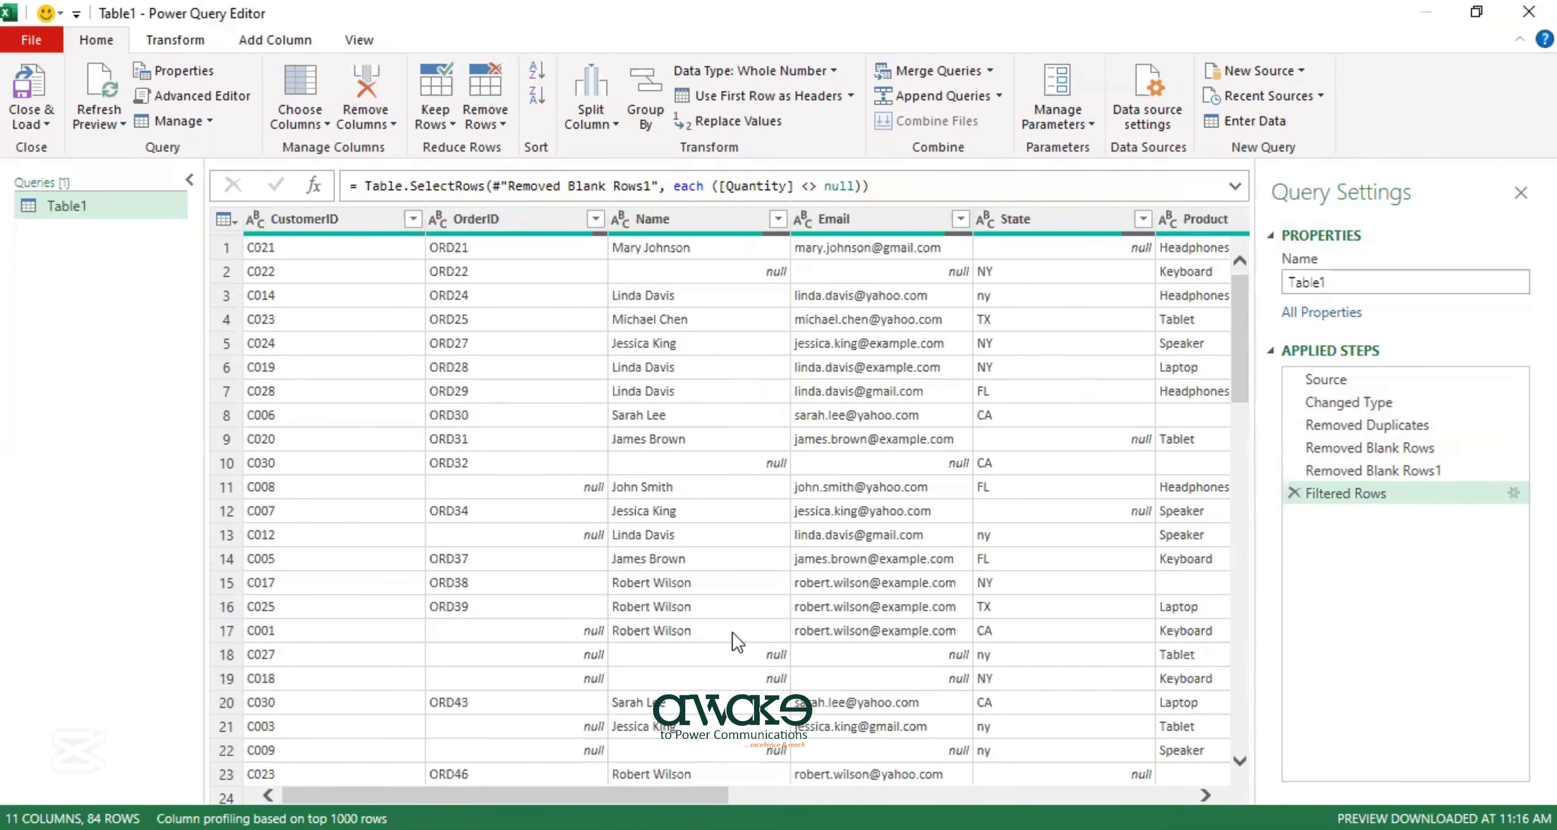
pyautogui.moveTo(605, 796); pyautogui.dragTo(841, 796)
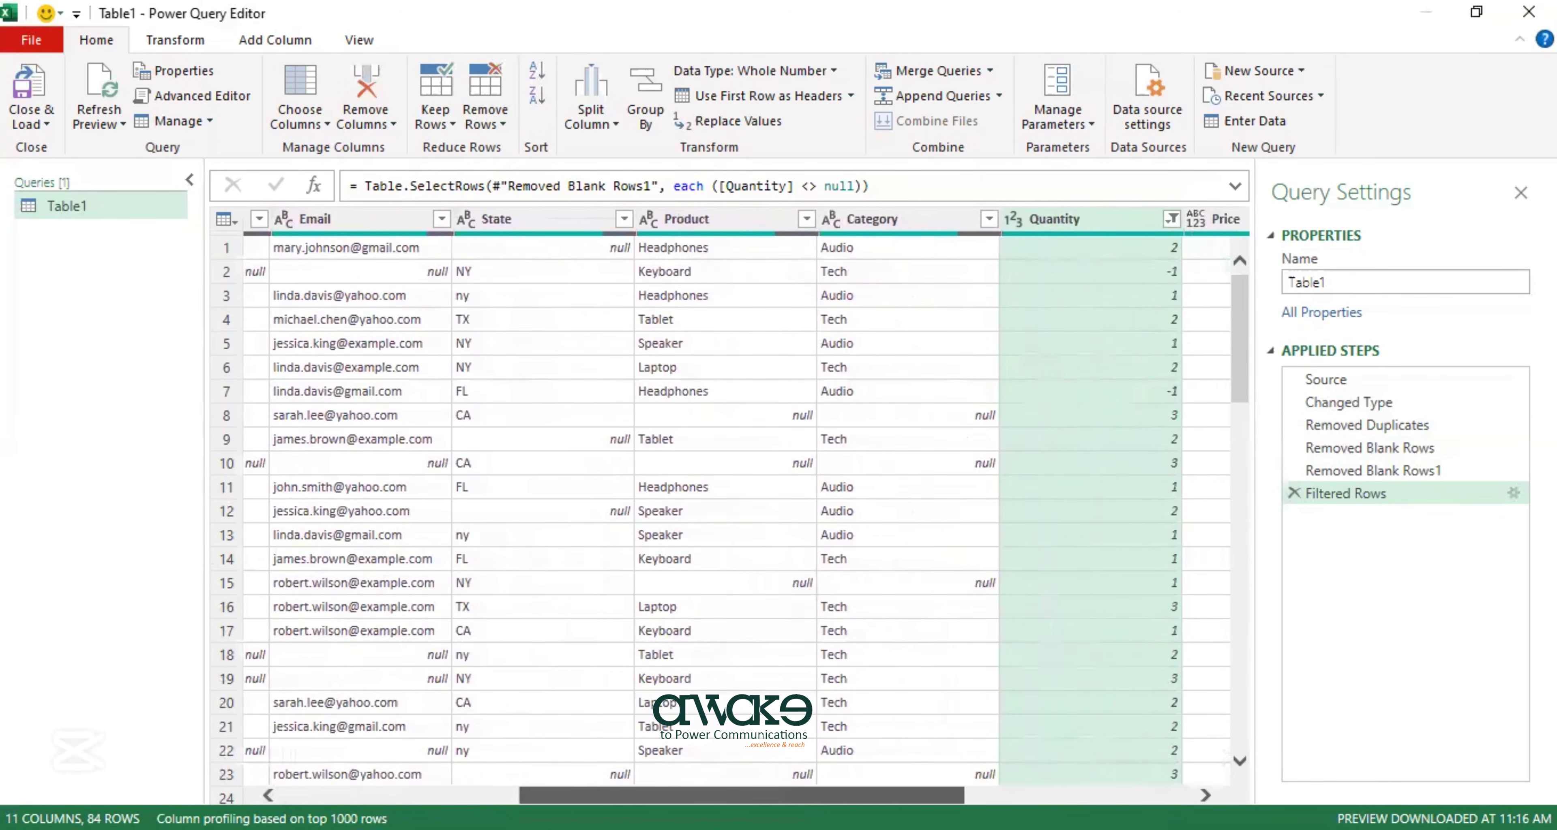
# Clear the filter on the Quantity column and look through the full set of rows.
pyautogui.click(1171, 219)
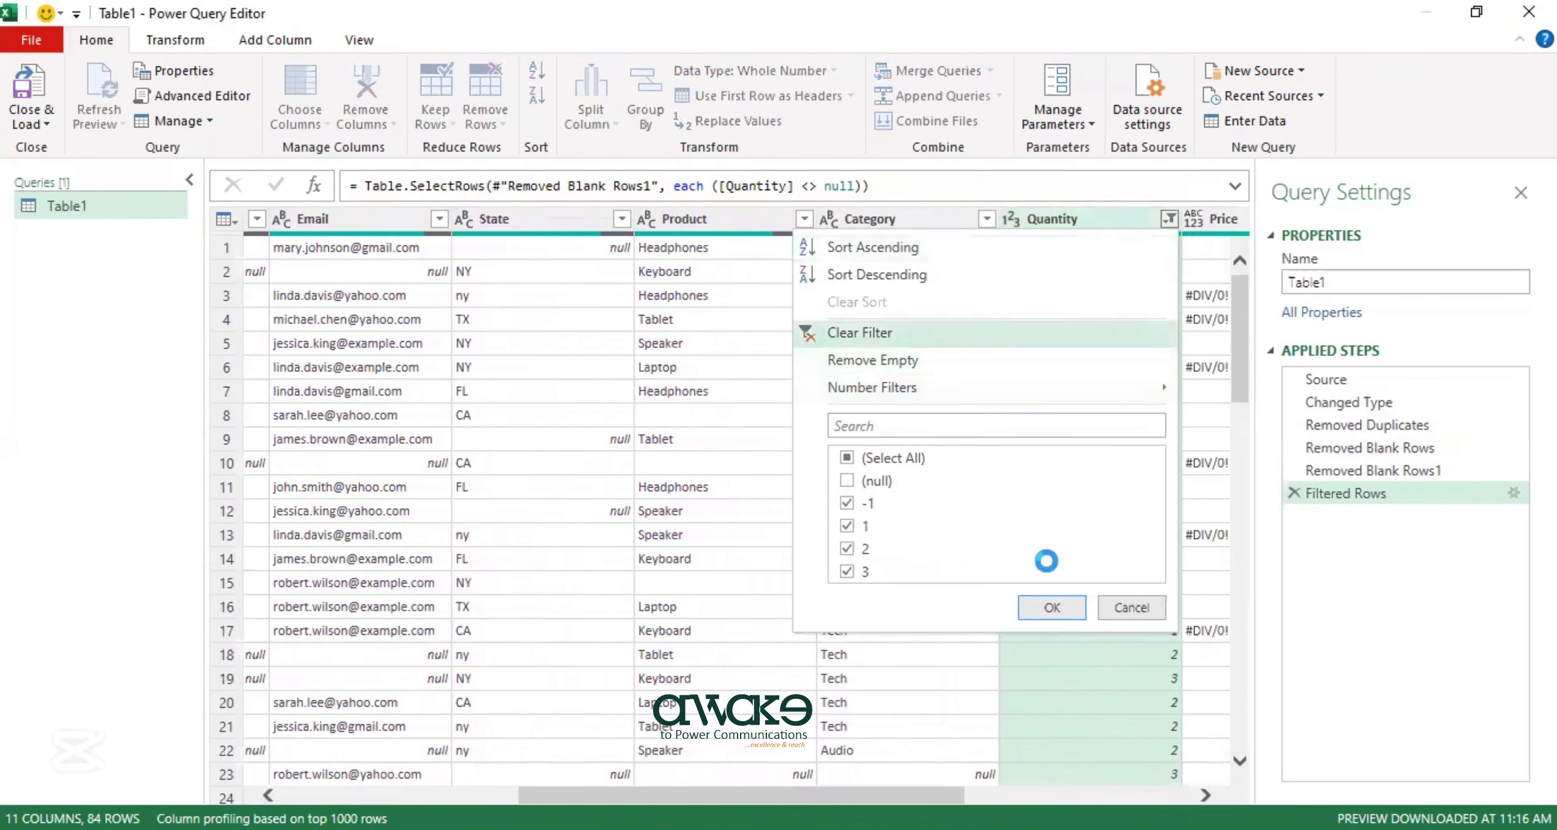
pyautogui.moveTo(1240, 369); pyautogui.dragTo(1243, 767)
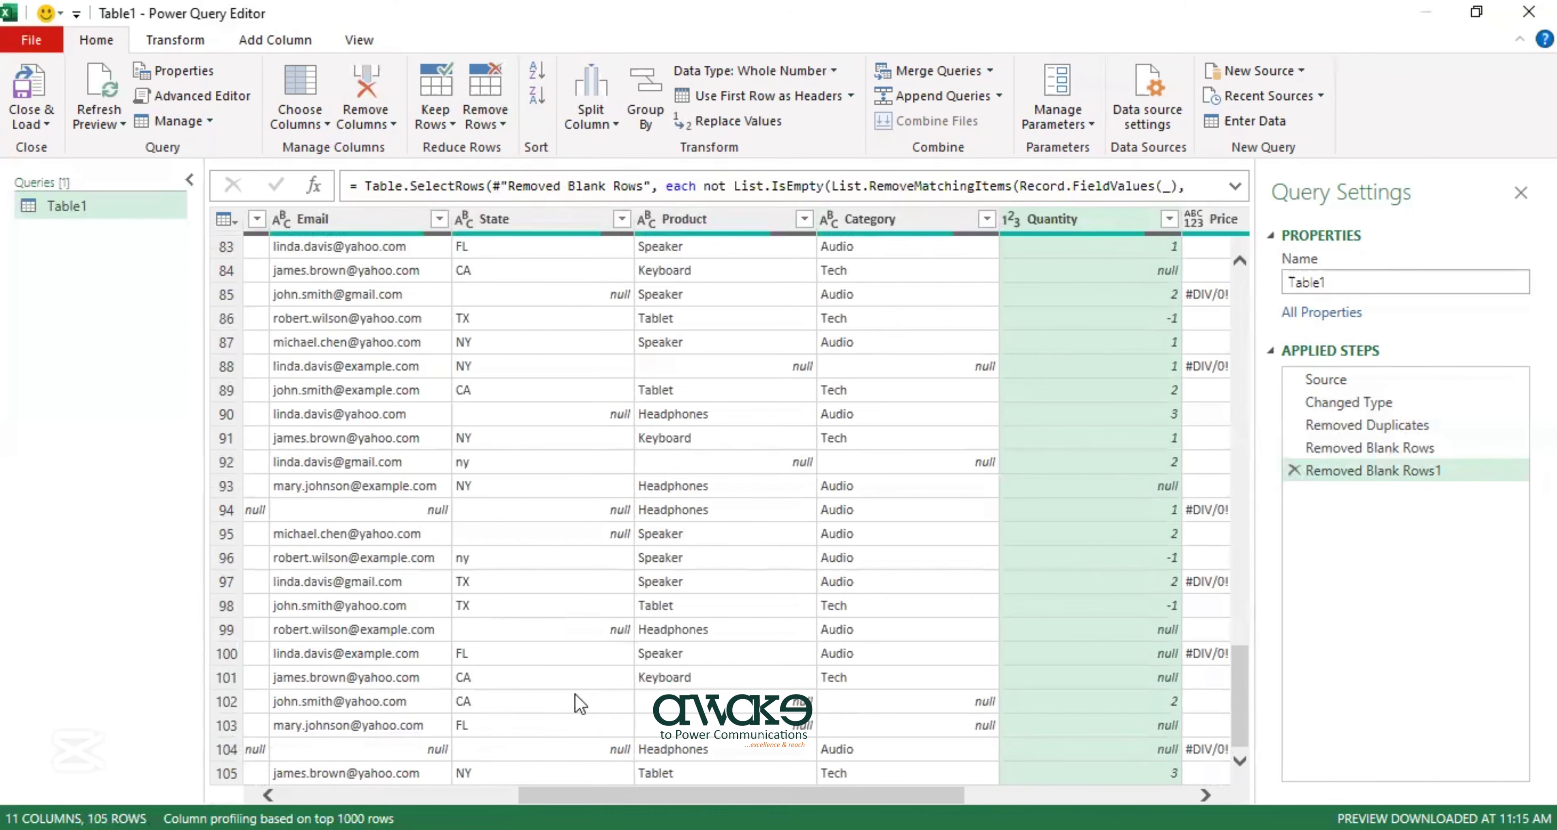
pyautogui.moveTo(1241, 689); pyautogui.dragTo(1247, 289)
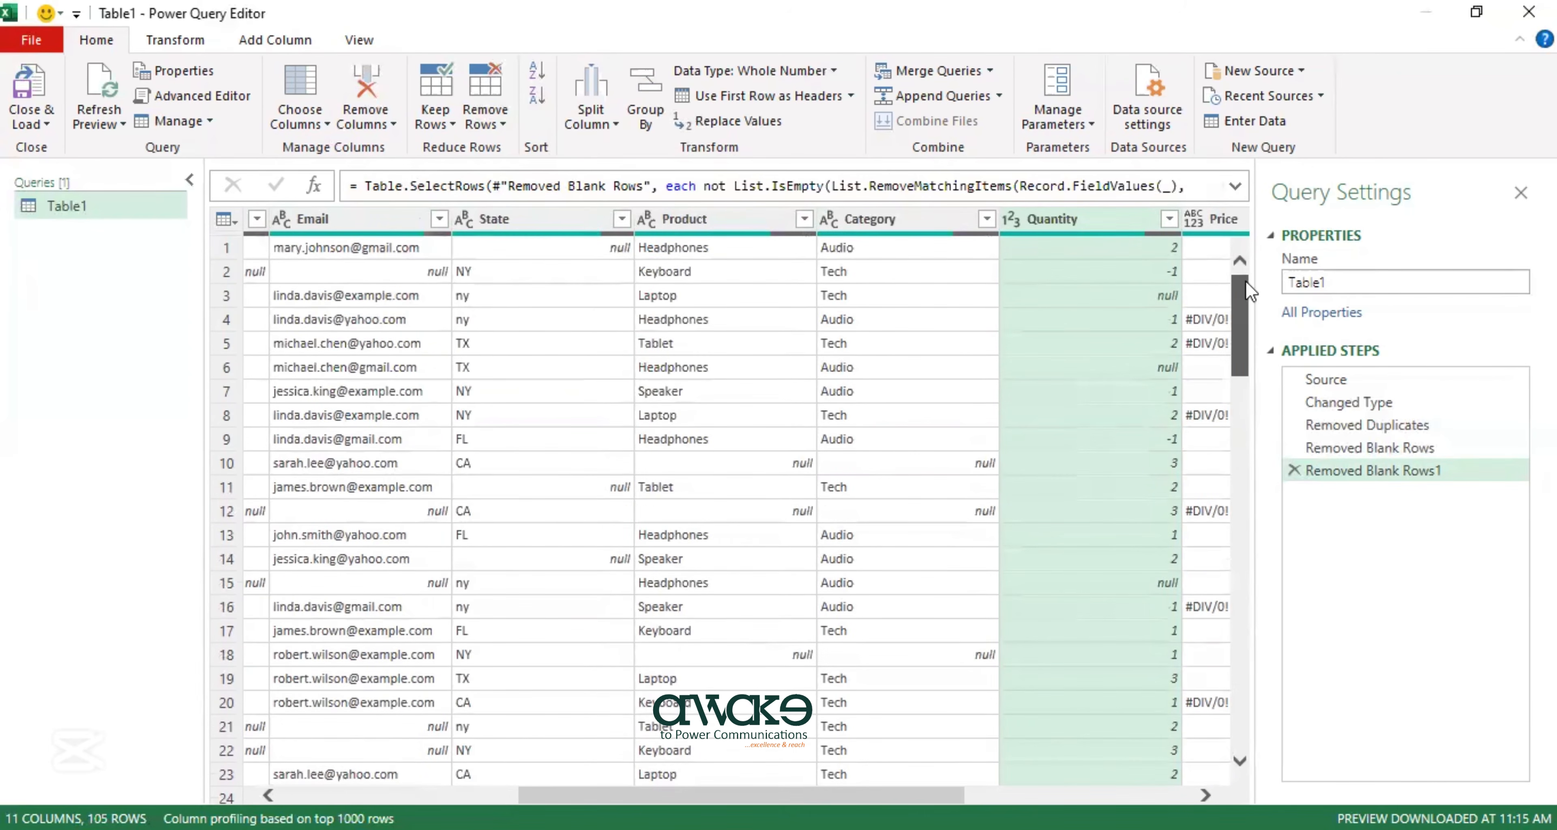
# Filter null out of the Quantity column again and check the rows down to the end of the table.
pyautogui.click(1171, 220)
pyautogui.click(882, 483)
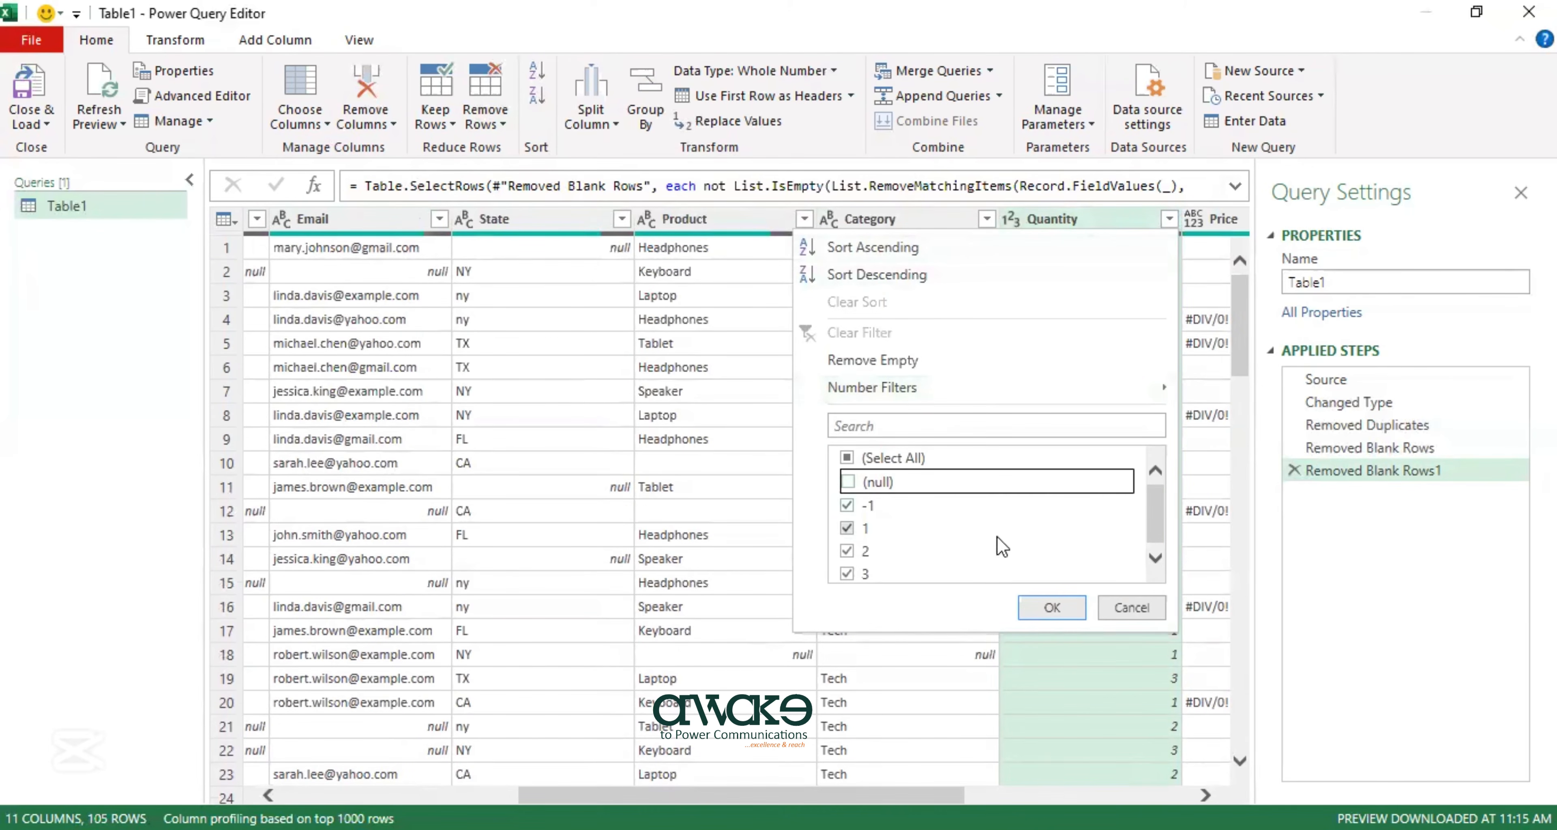
pyautogui.click(1047, 614)
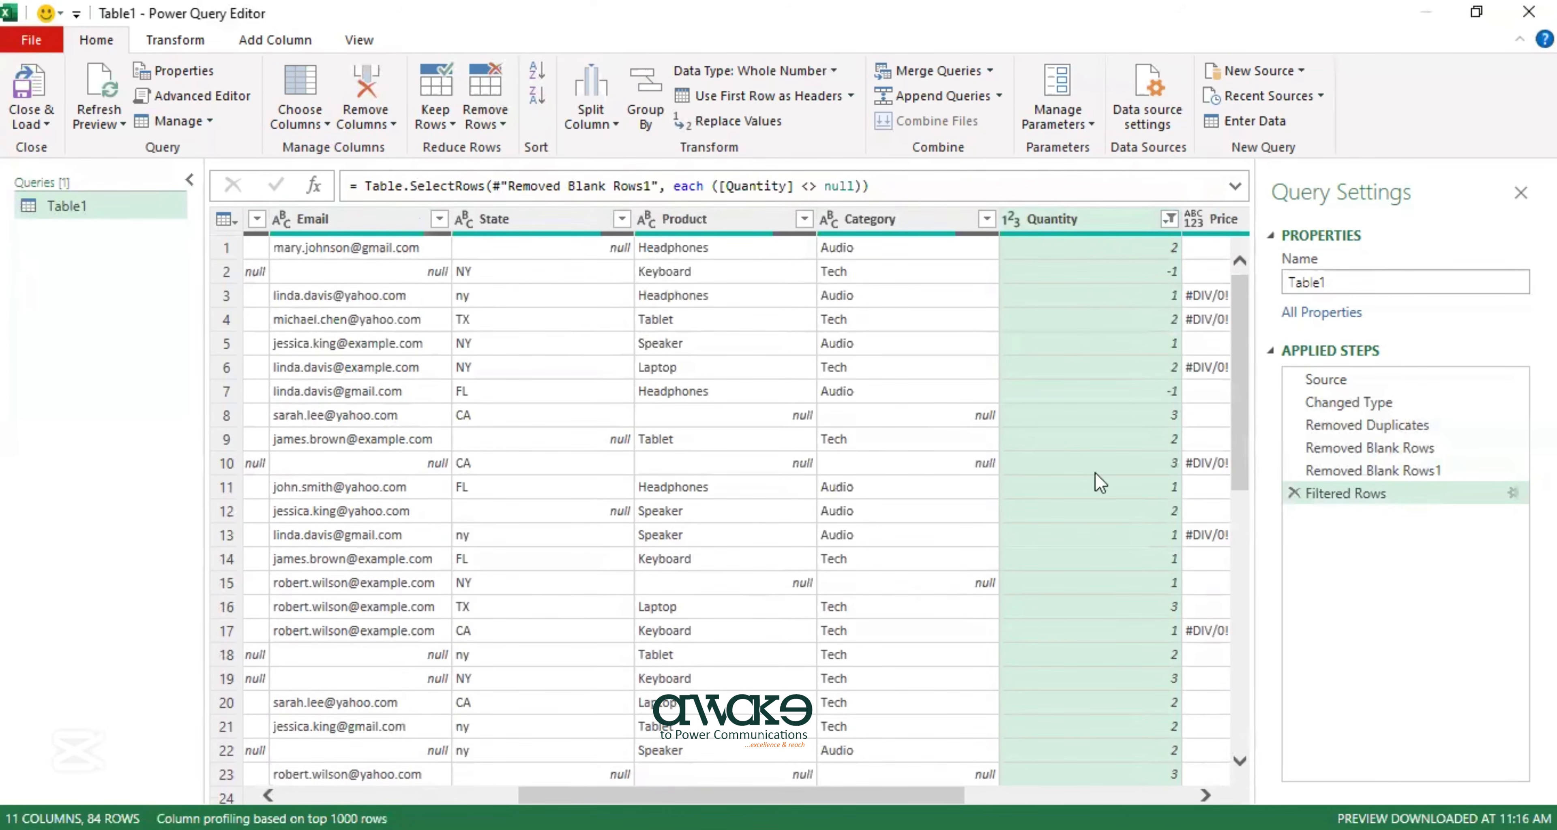
pyautogui.moveTo(1241, 431); pyautogui.dragTo(1251, 784)
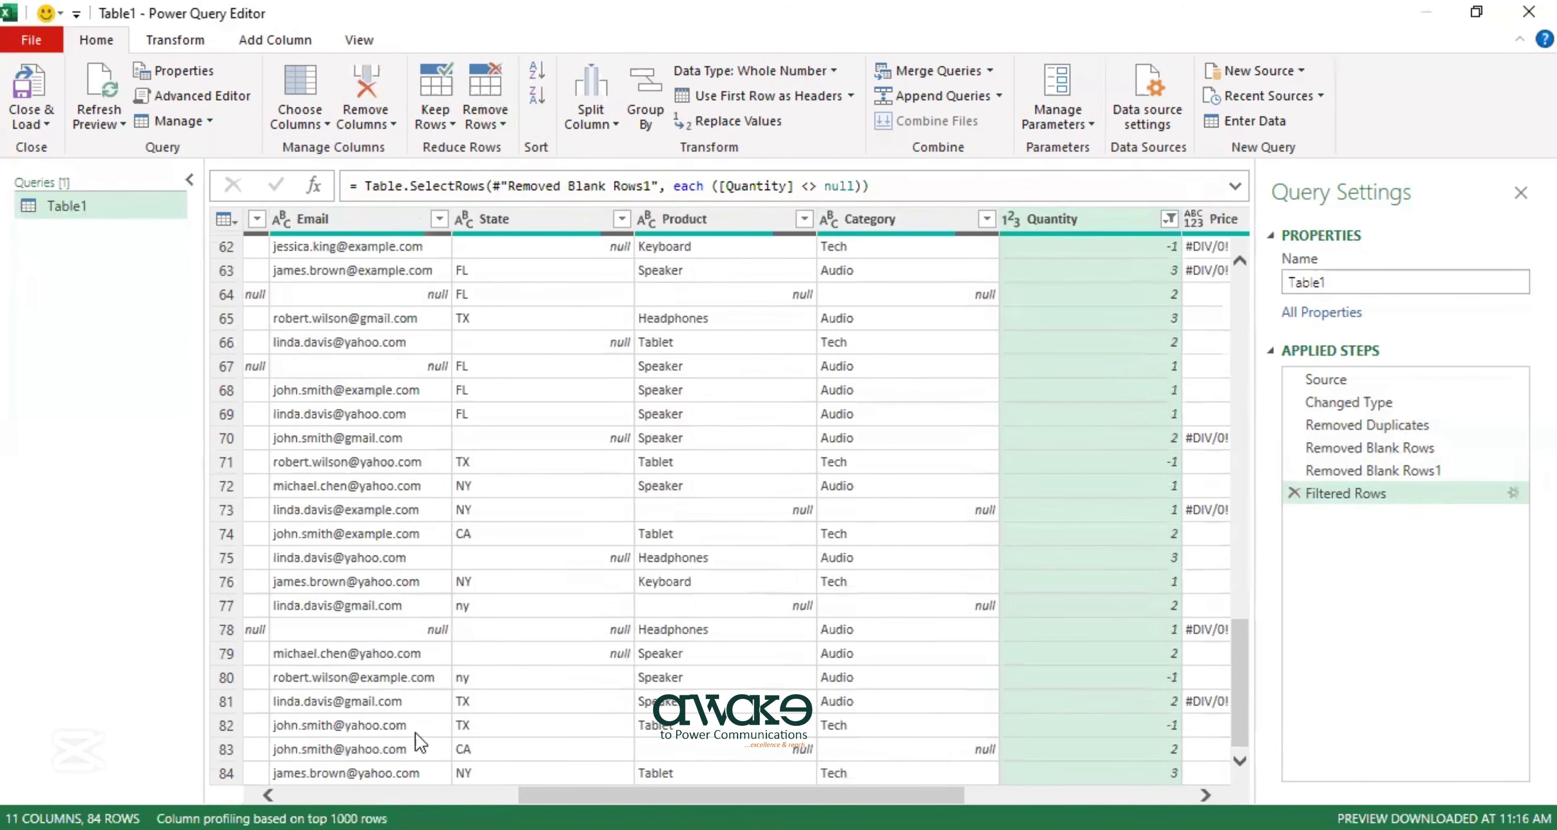
pyautogui.scroll(10, 939, 559)
pyautogui.scroll(10, 937, 556)
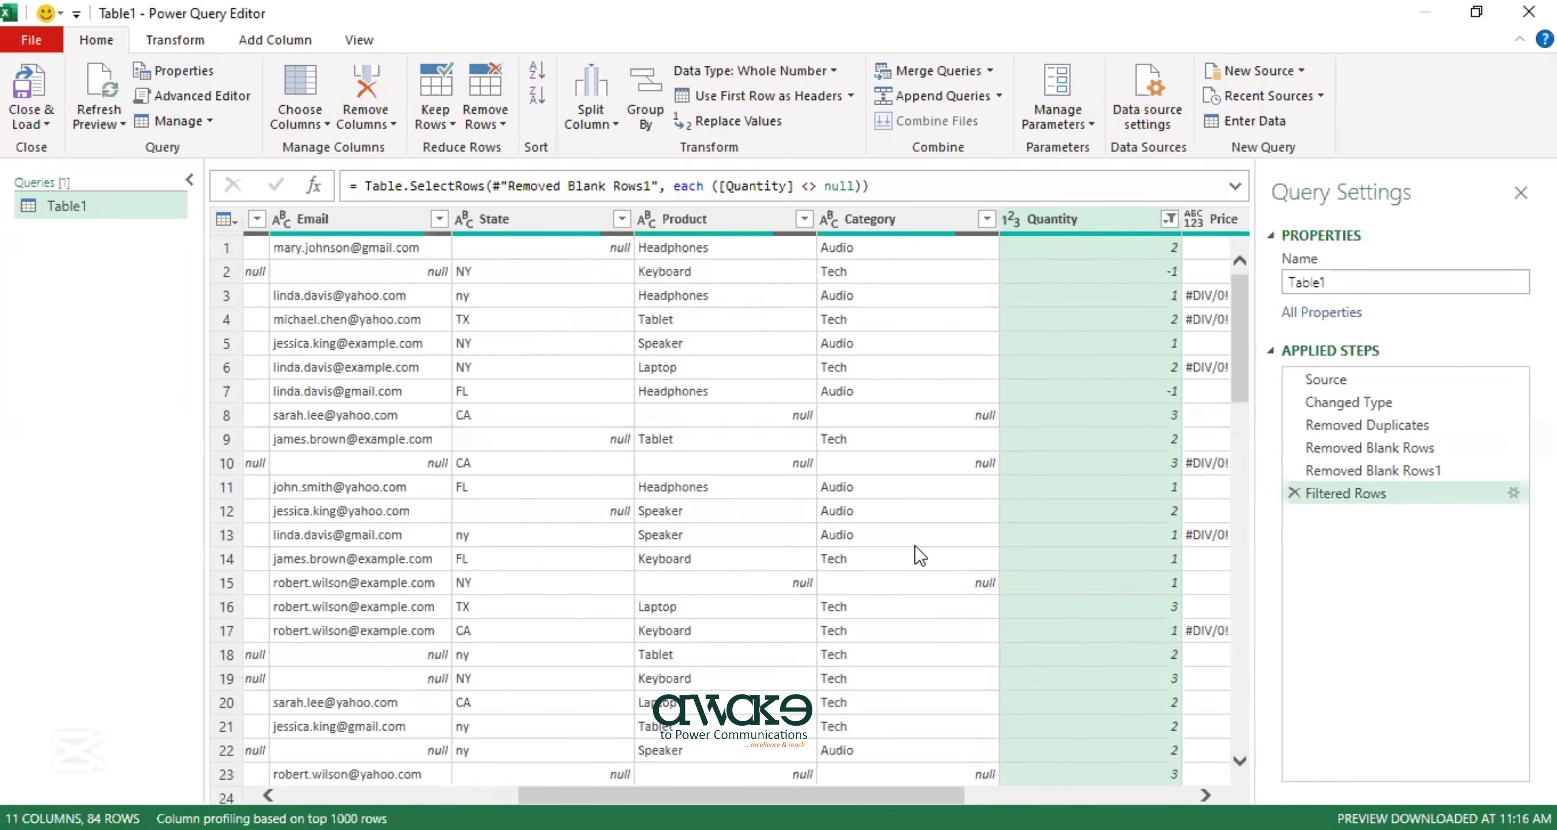
# Replace null values in the Email column with "Unknown" and check the replaced cells.
pyautogui.click(326, 229)
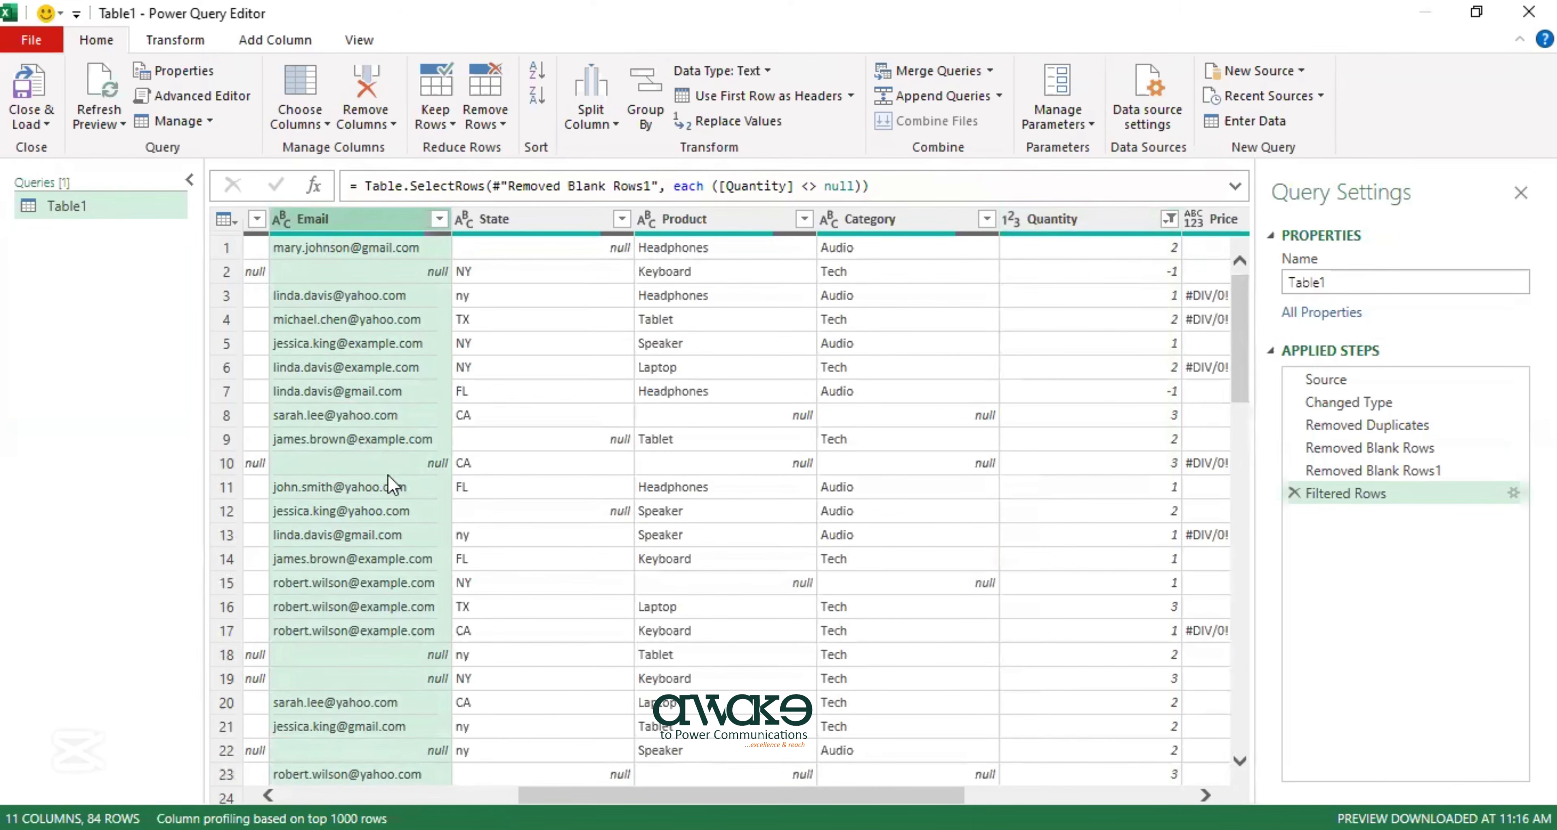
pyautogui.moveTo(722, 796); pyautogui.dragTo(520, 796)
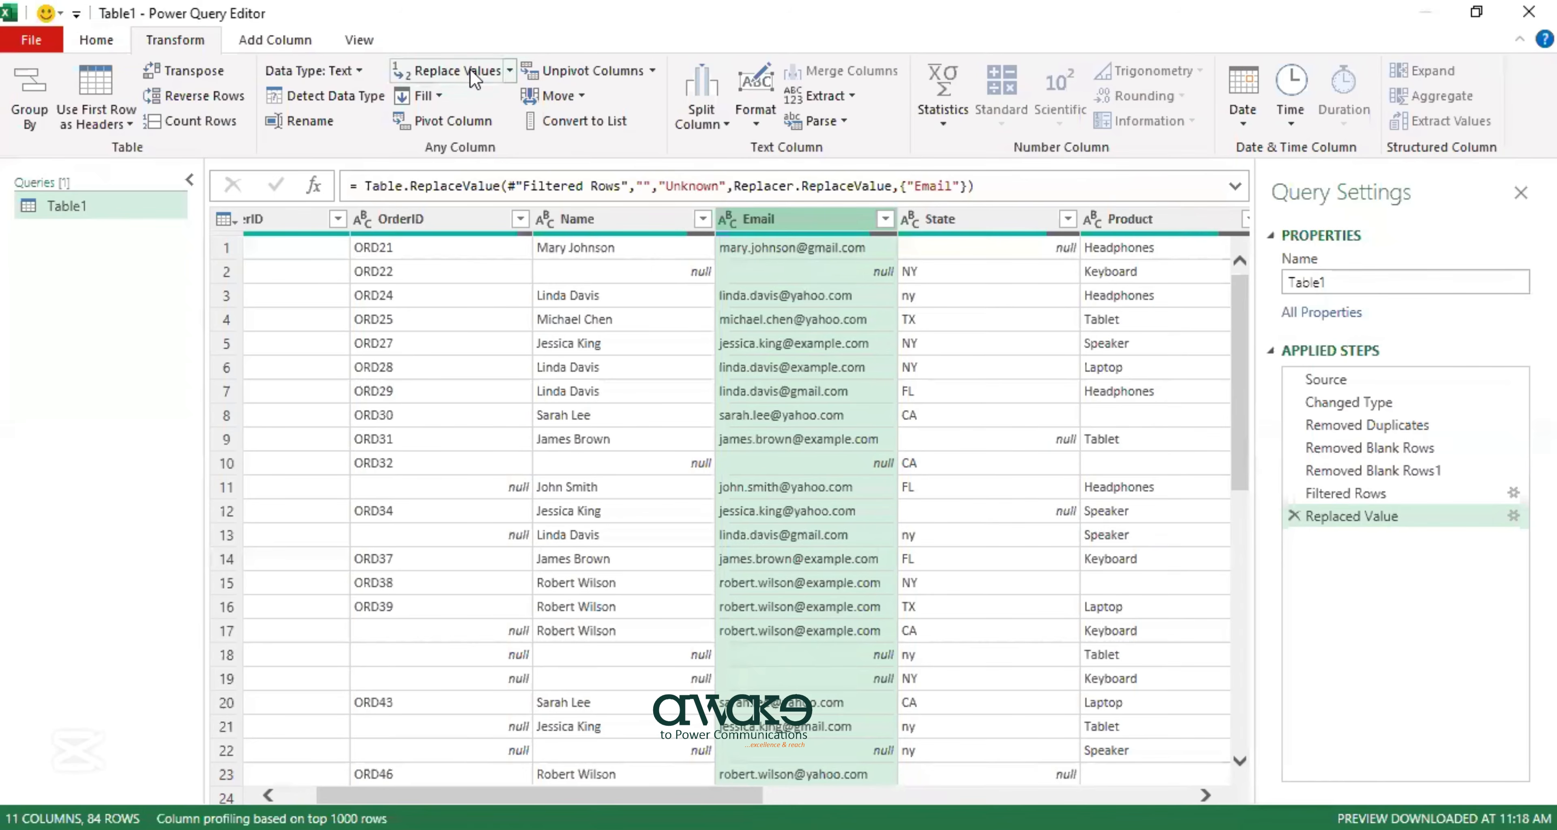
pyautogui.click(474, 78)
pyautogui.write('null')
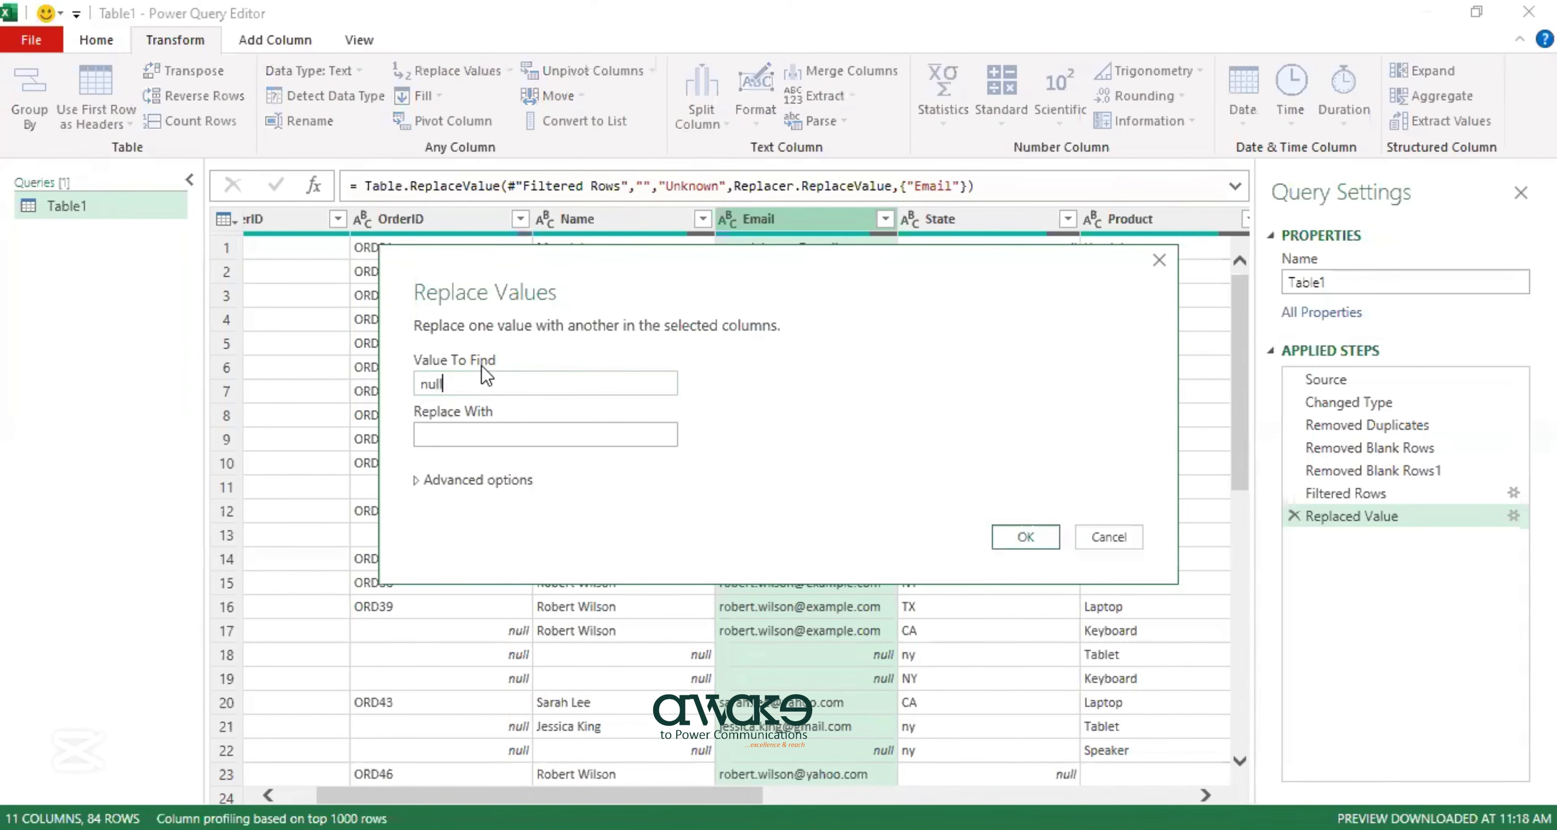
pyautogui.click(498, 433)
pyautogui.write('Unknown')
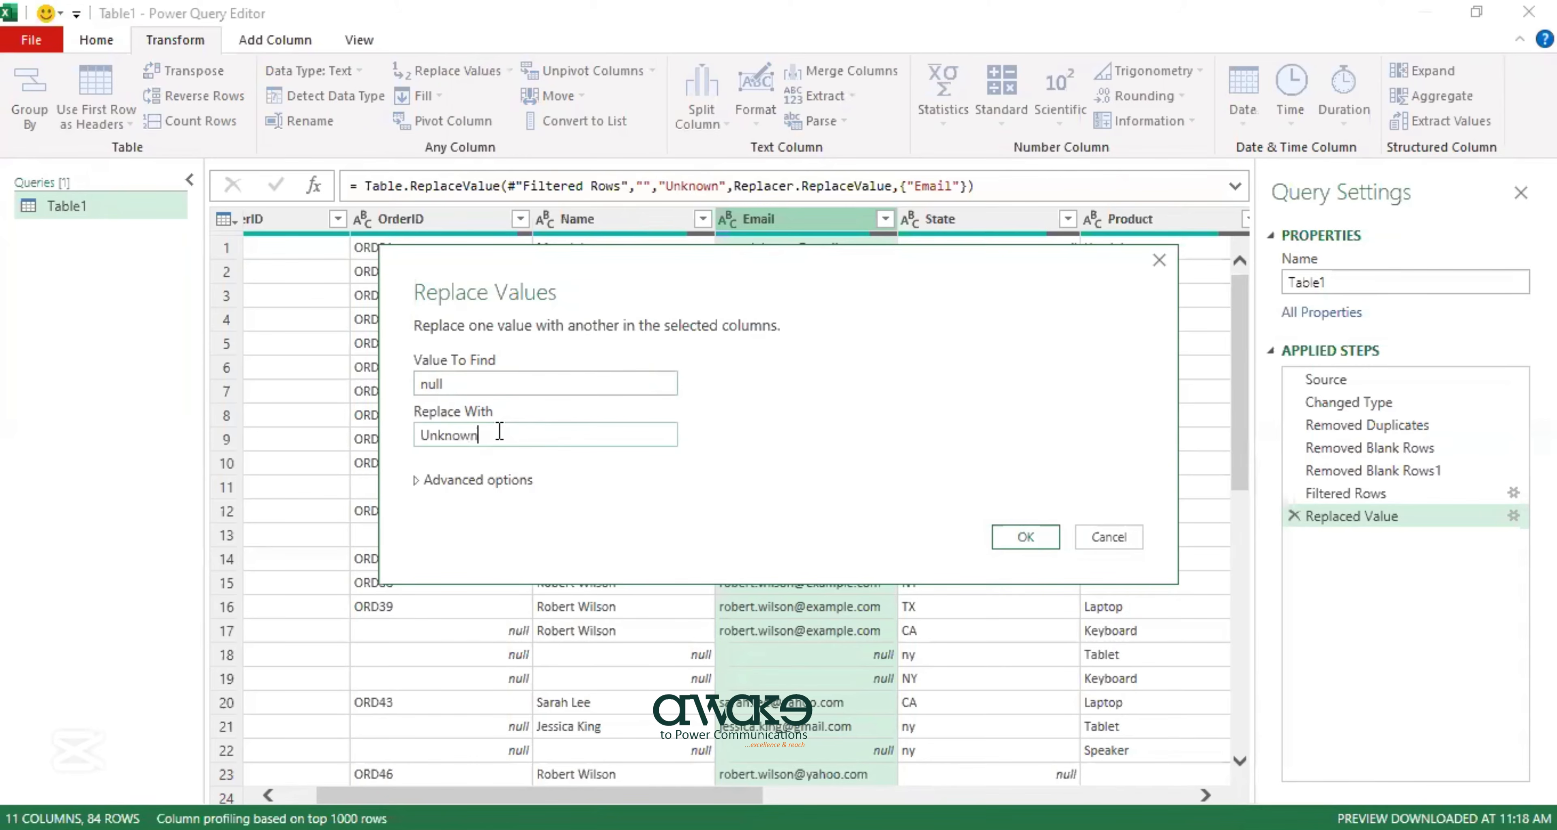
pyautogui.click(1005, 543)
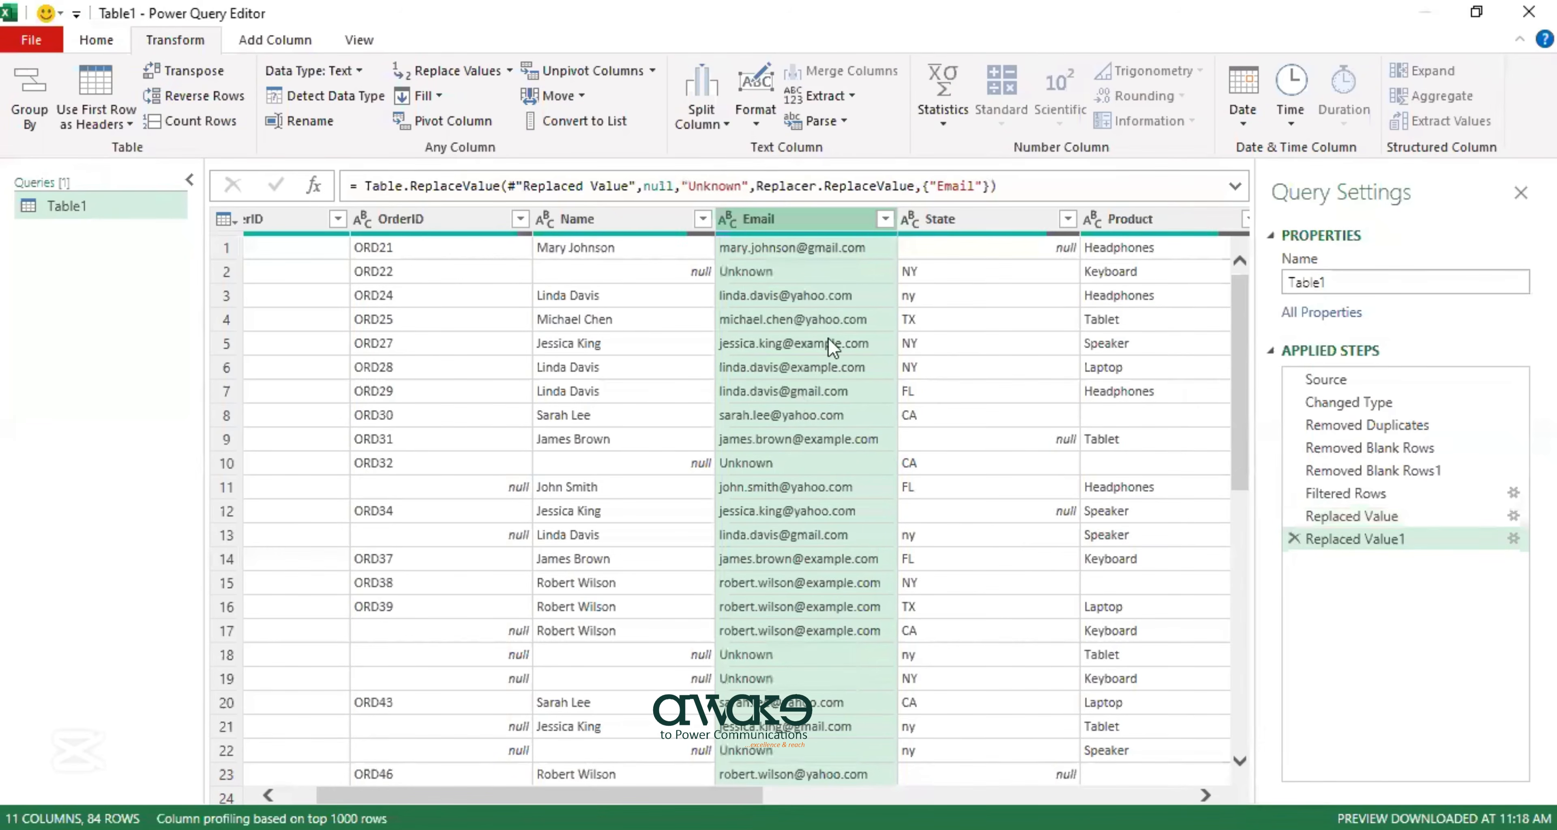
pyautogui.click(785, 273)
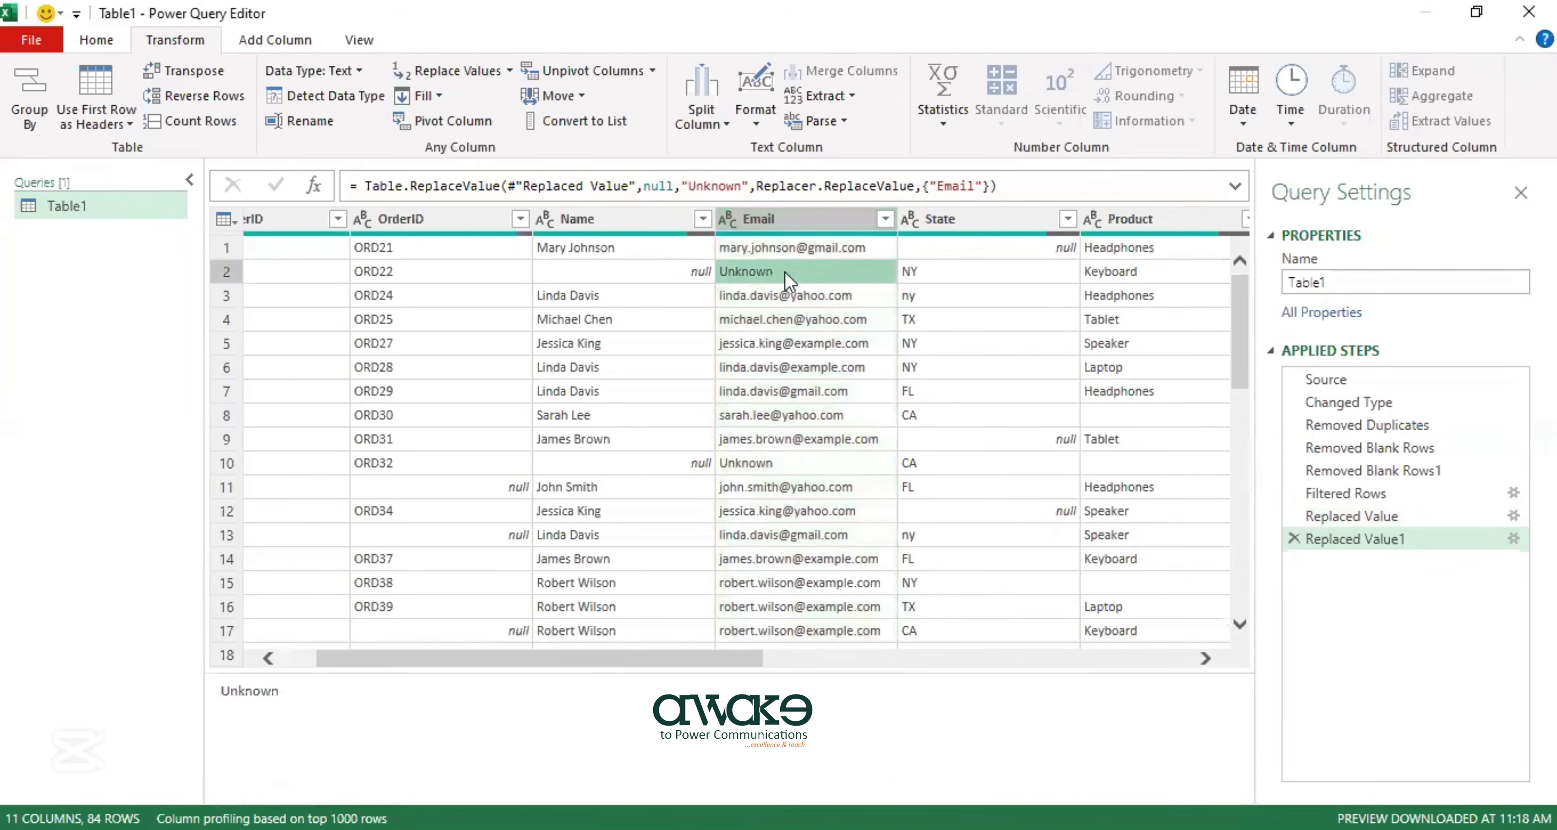
pyautogui.click(740, 461)
pyautogui.scroll(-1, 800, 406)
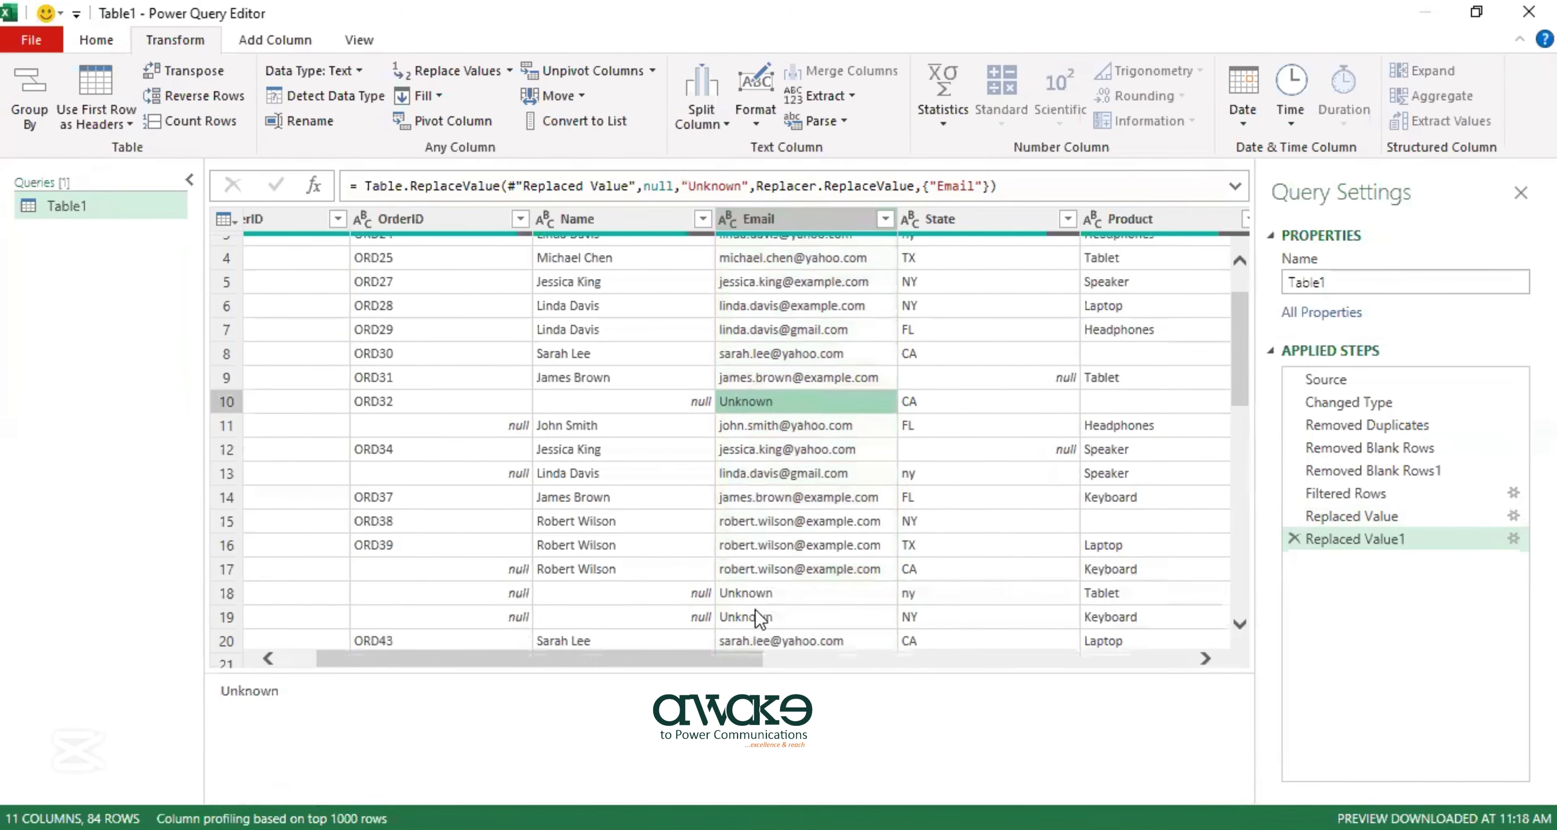
pyautogui.scroll(-1, 772, 603)
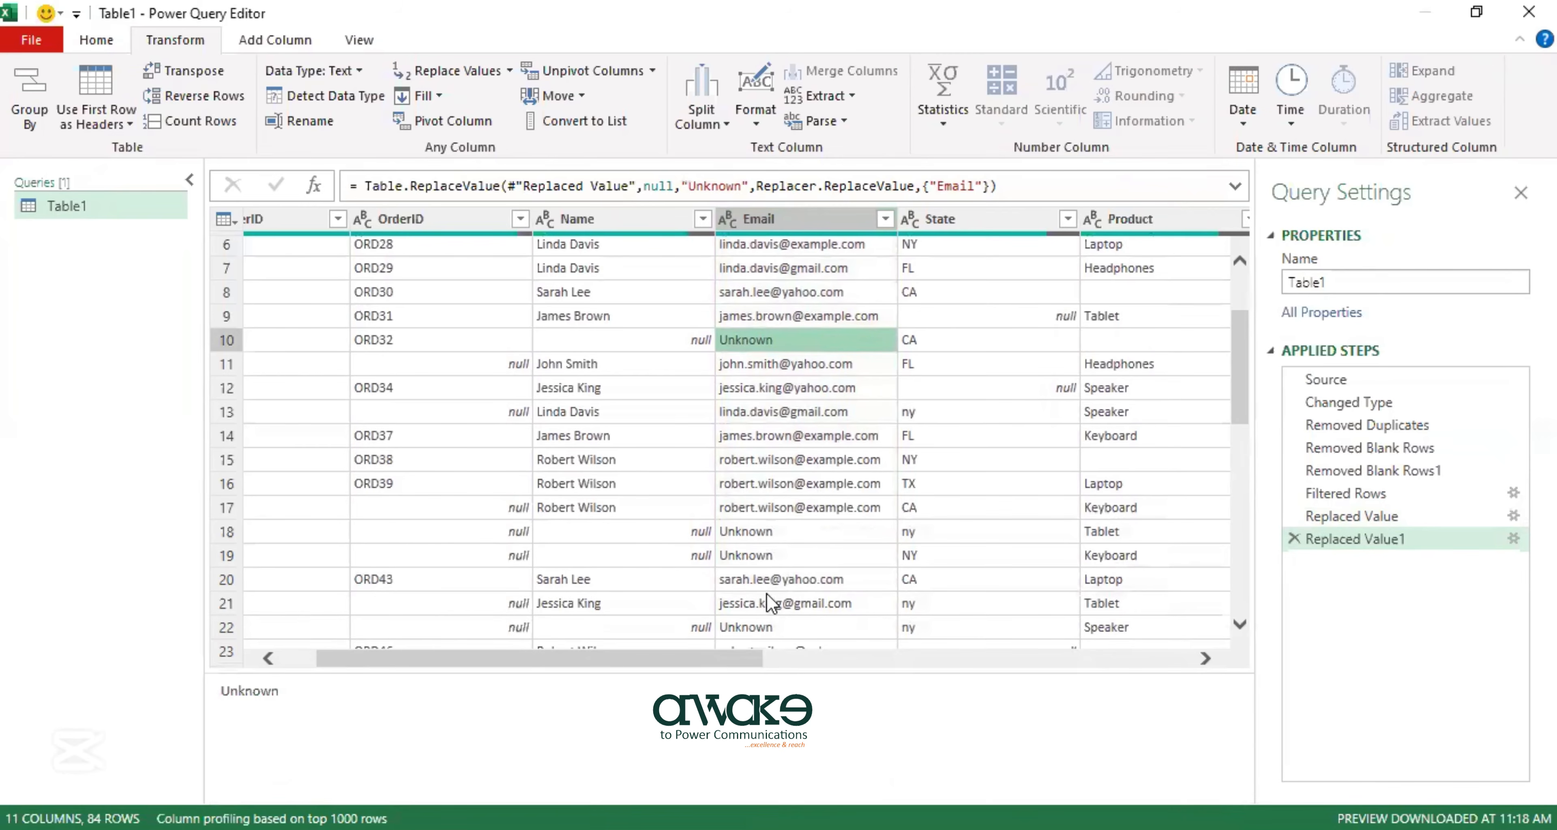
pyautogui.scroll(2, 767, 594)
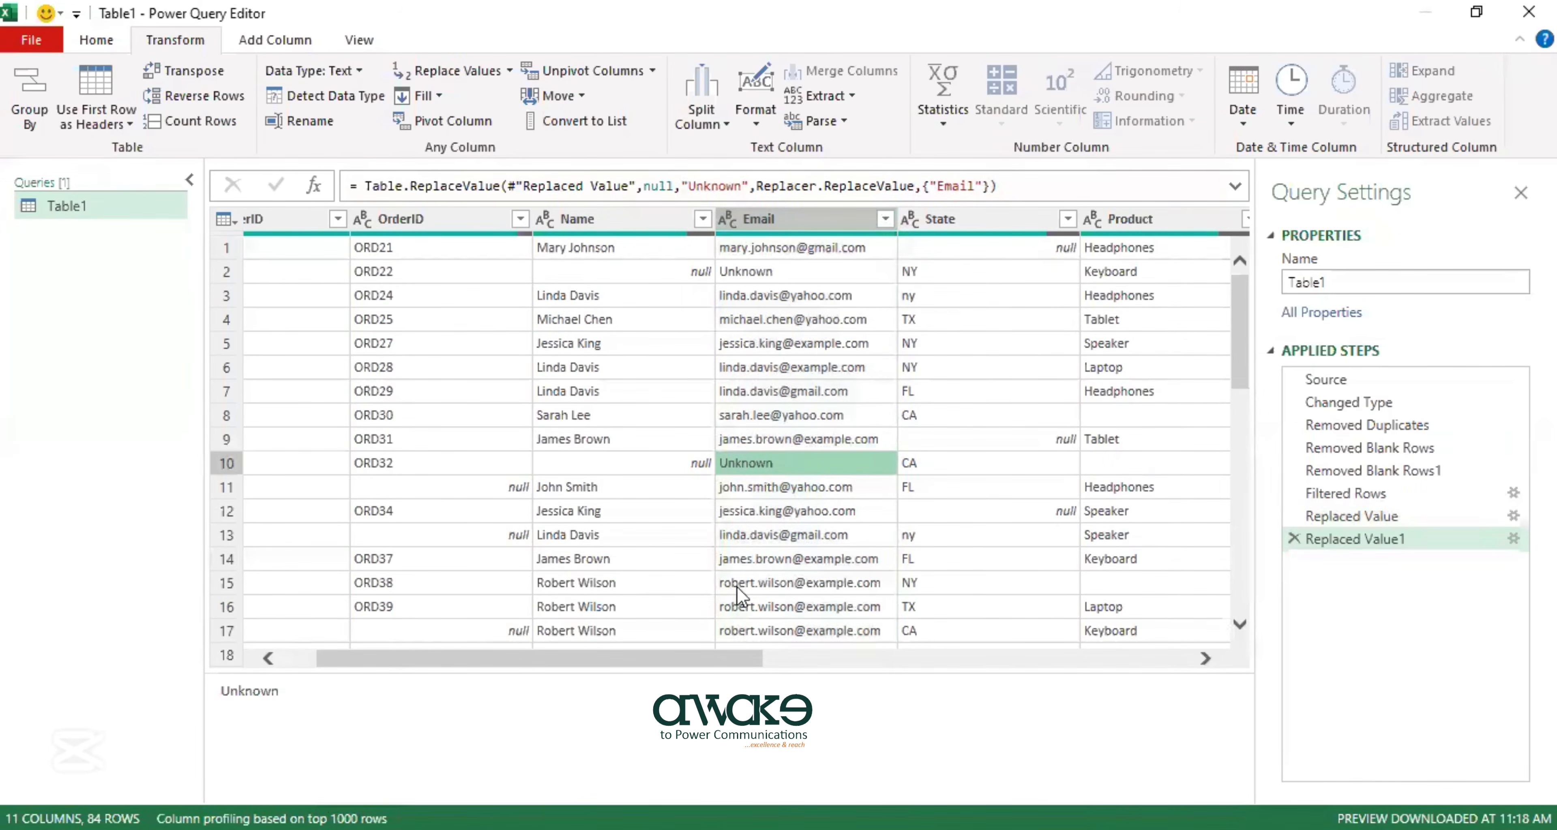
# Replace null values in the Name column with "NA".
pyautogui.click(637, 221)
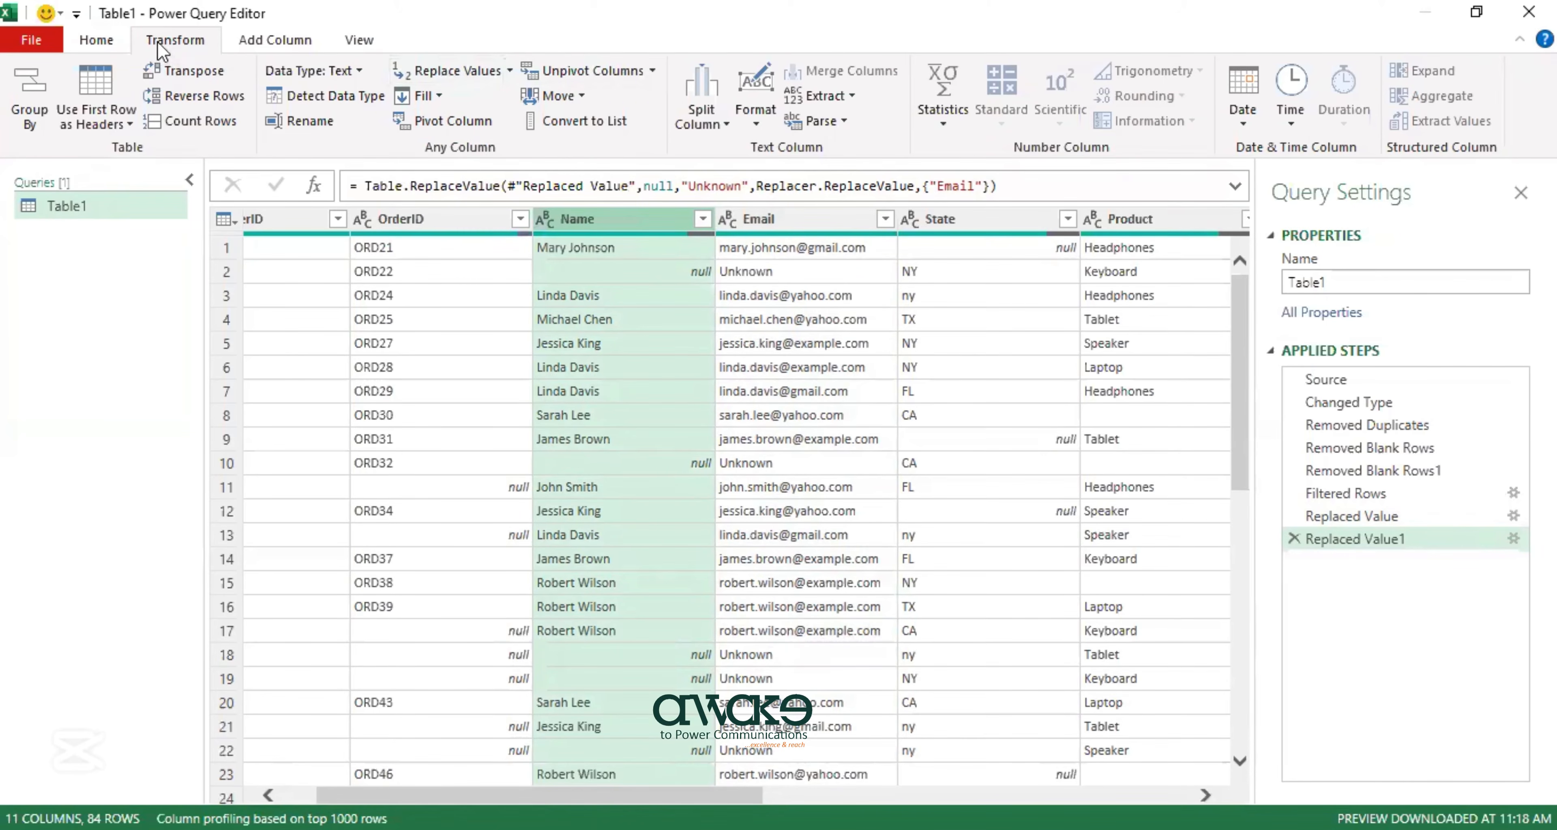
pyautogui.click(458, 75)
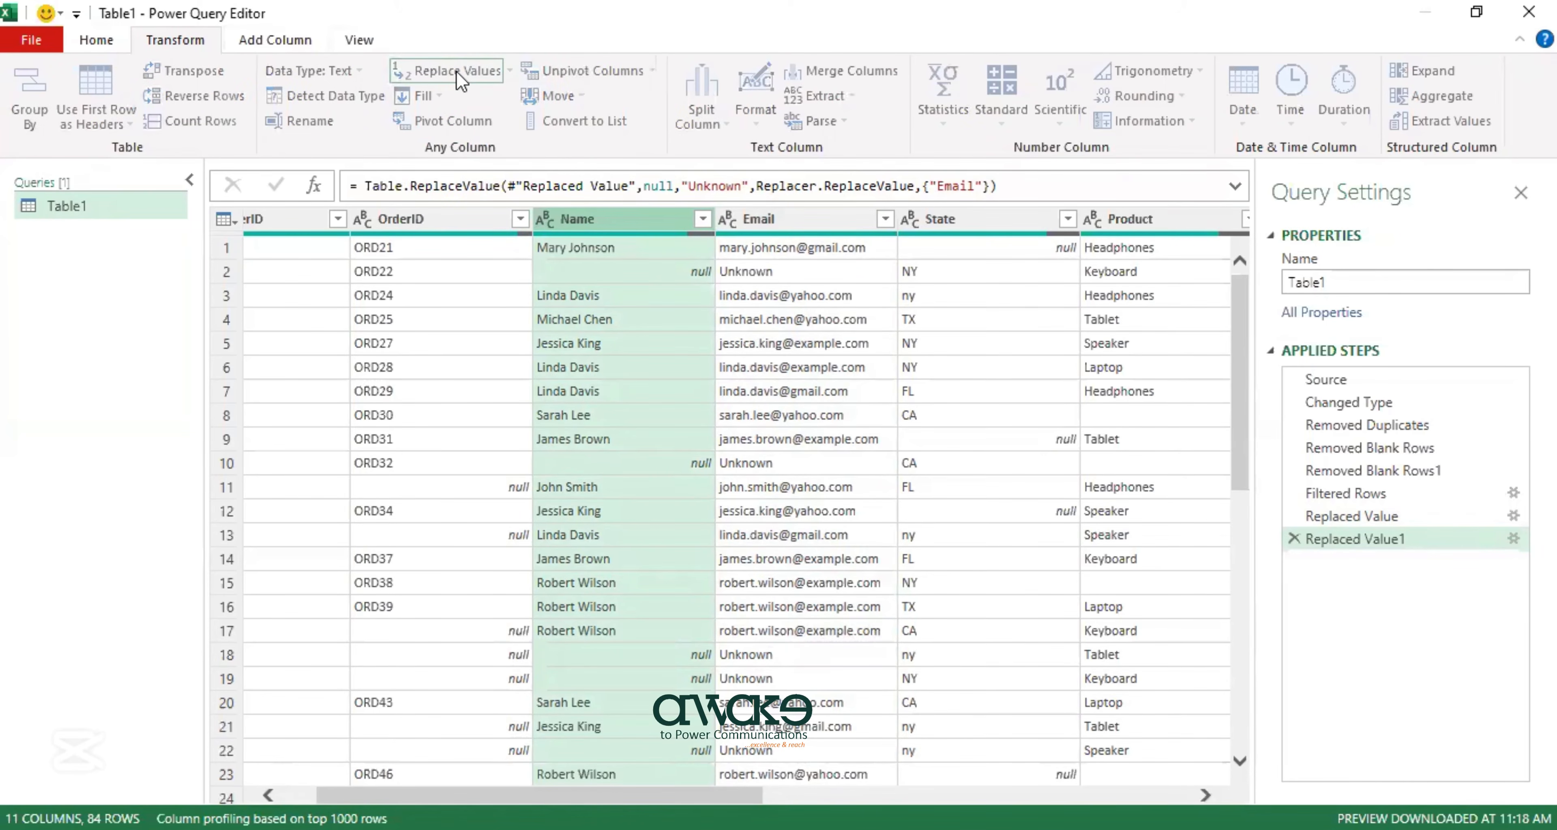
pyautogui.write('null')
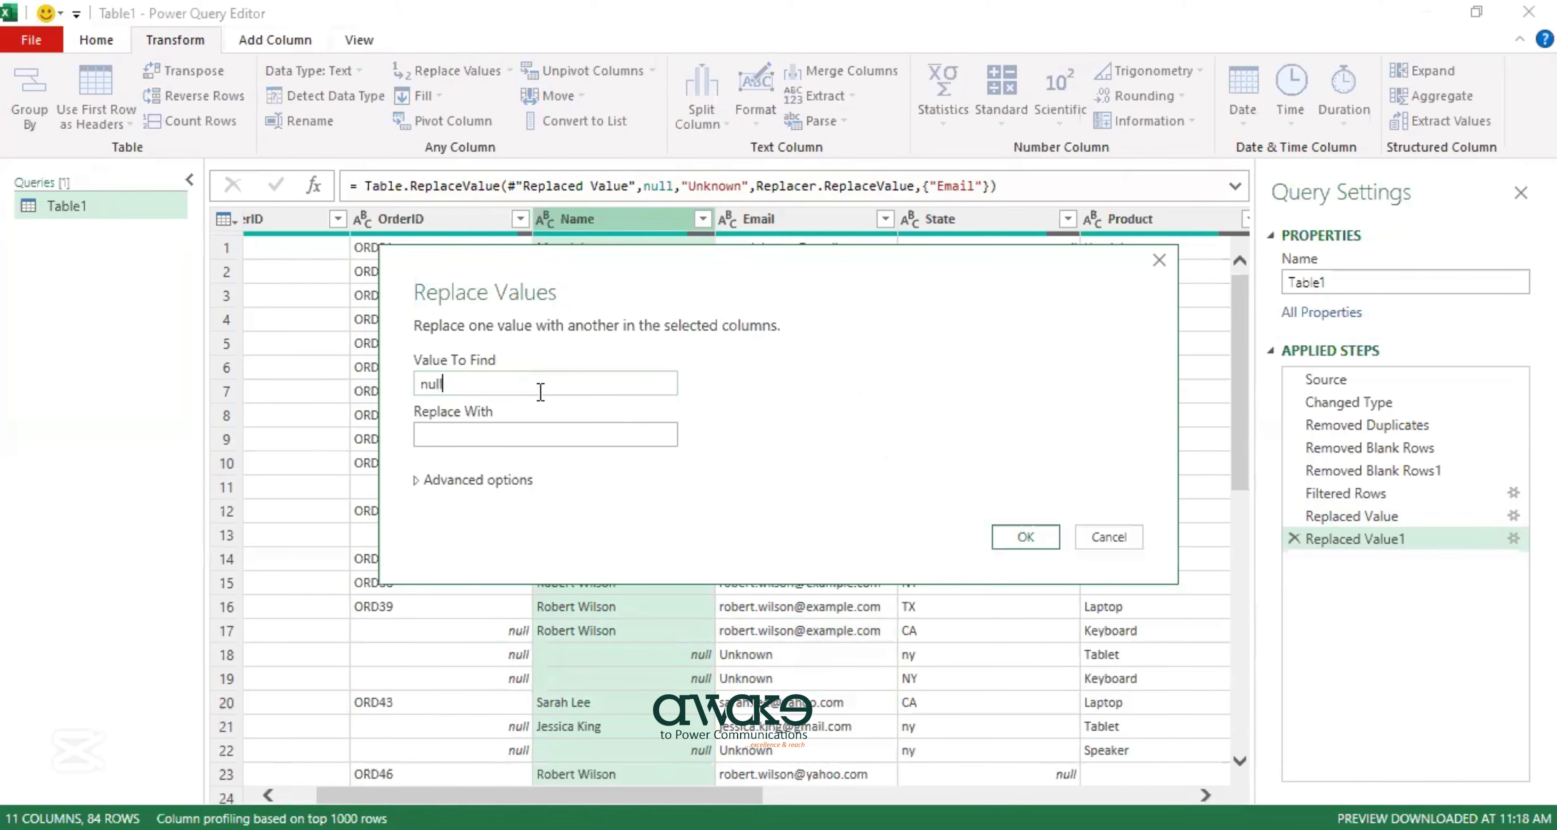
pyautogui.click(535, 437)
pyautogui.write('Nul')
pyautogui.press('BackSpace')
pyautogui.press('BackSpace')
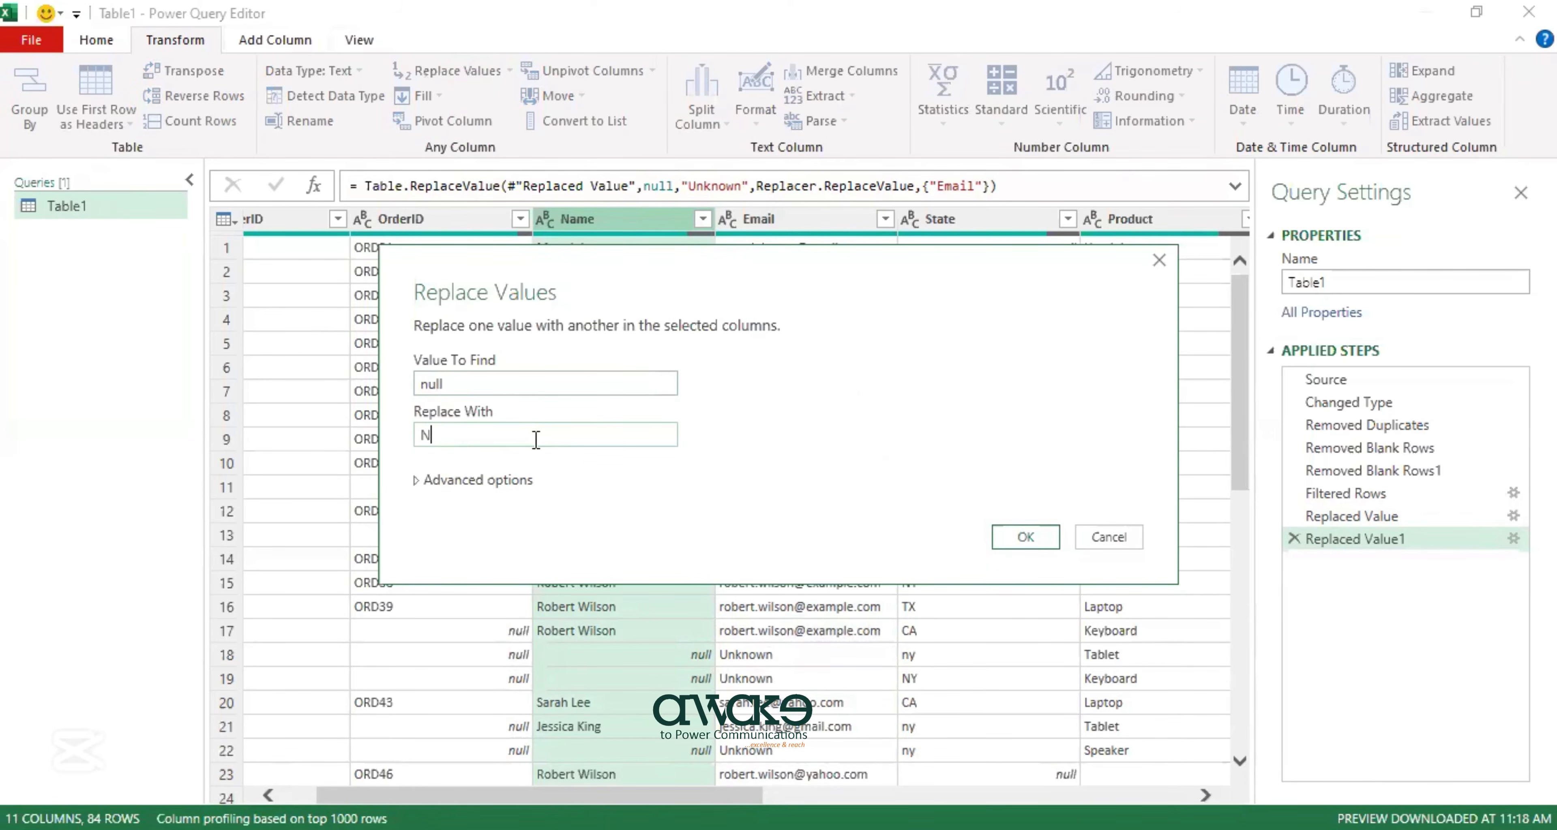
pyautogui.write('A')
pyautogui.click(1025, 538)
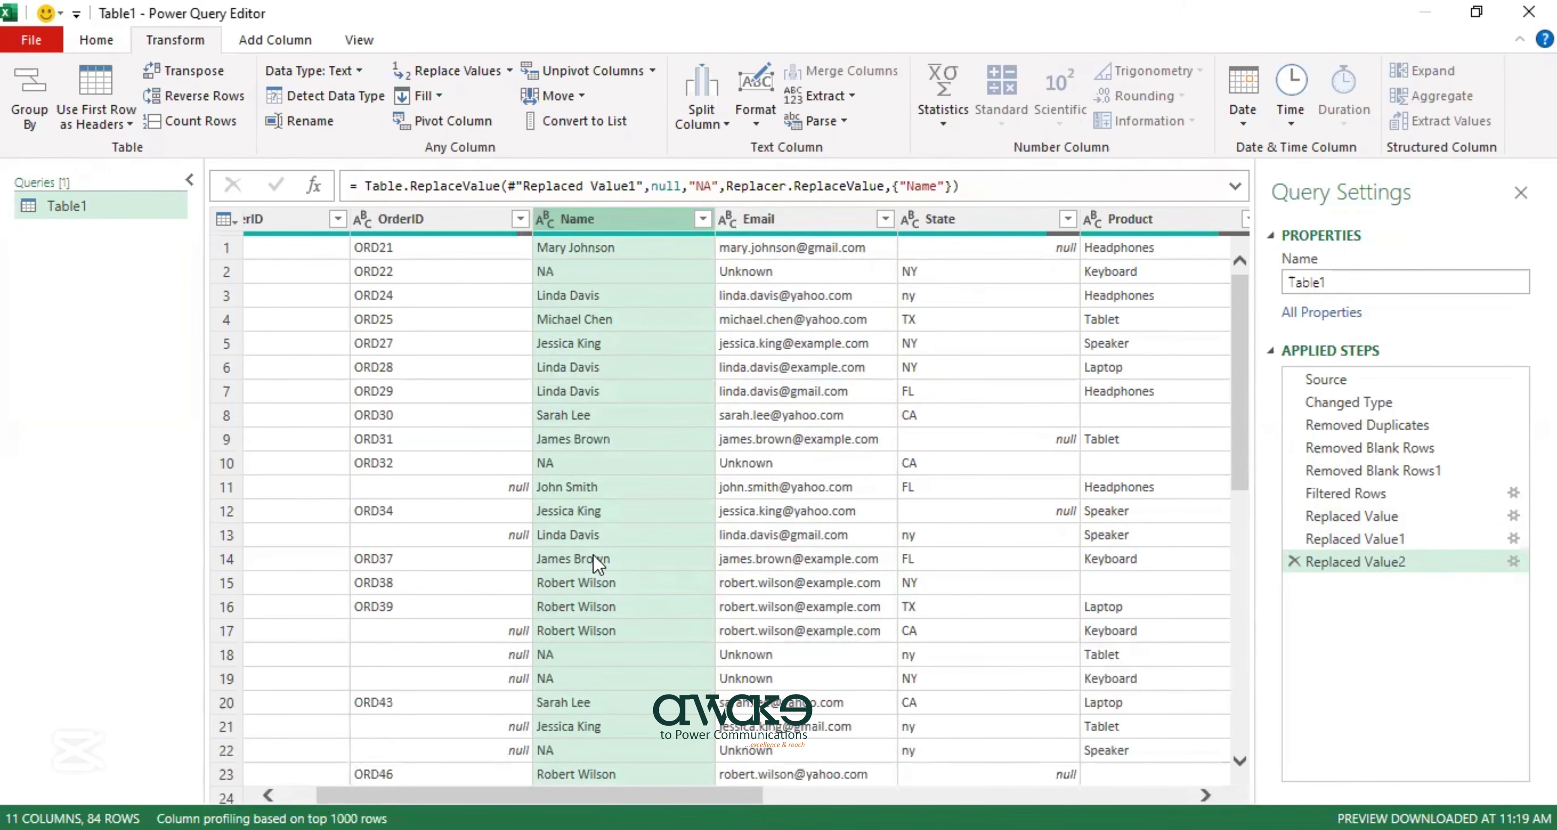
# Fill the null cells of the OrderID column downward with the preceding values.
pyautogui.click(386, 415)
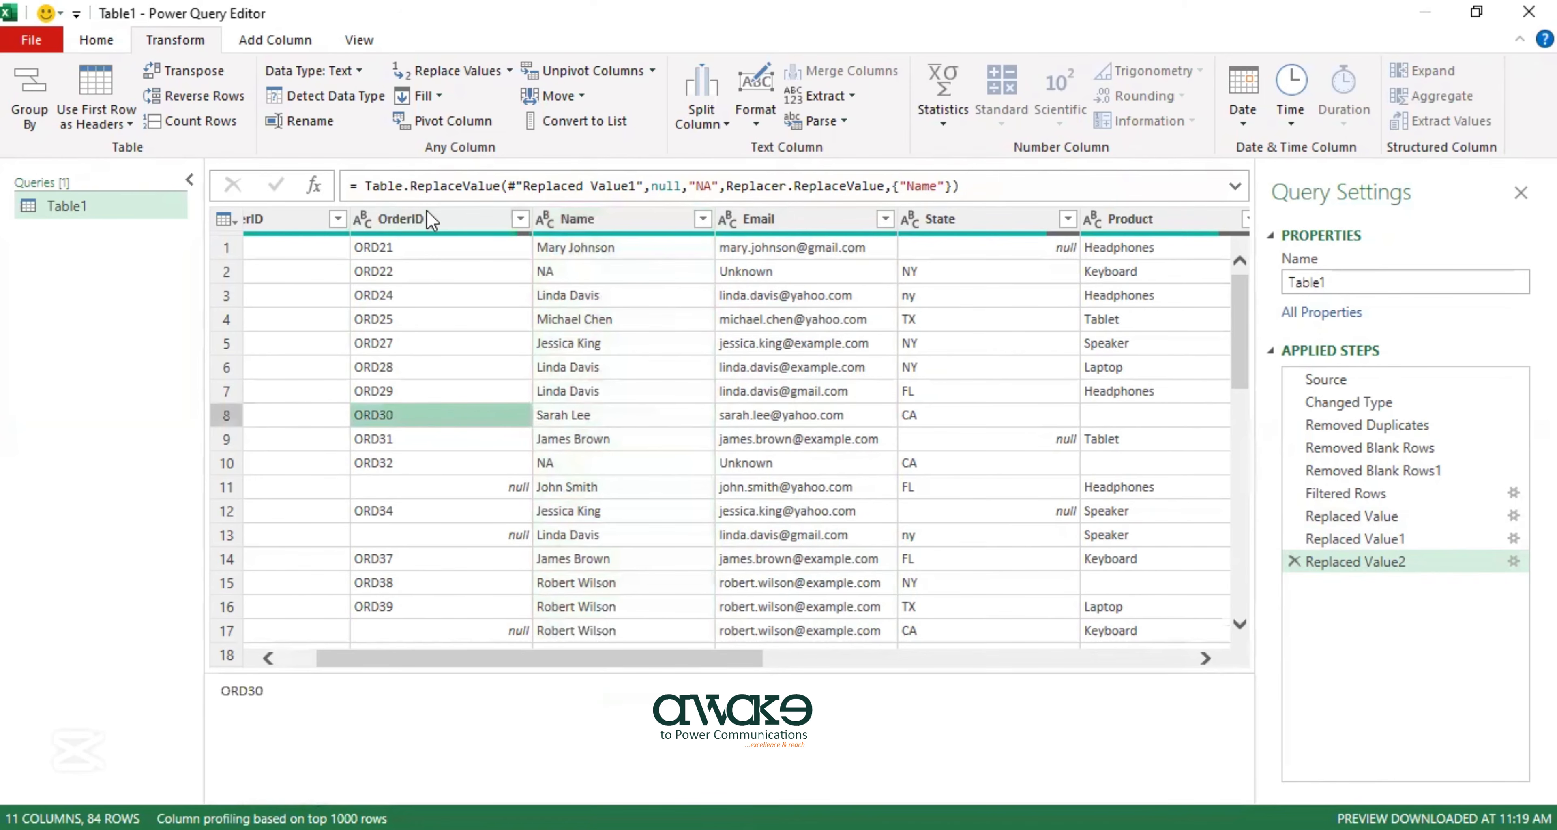
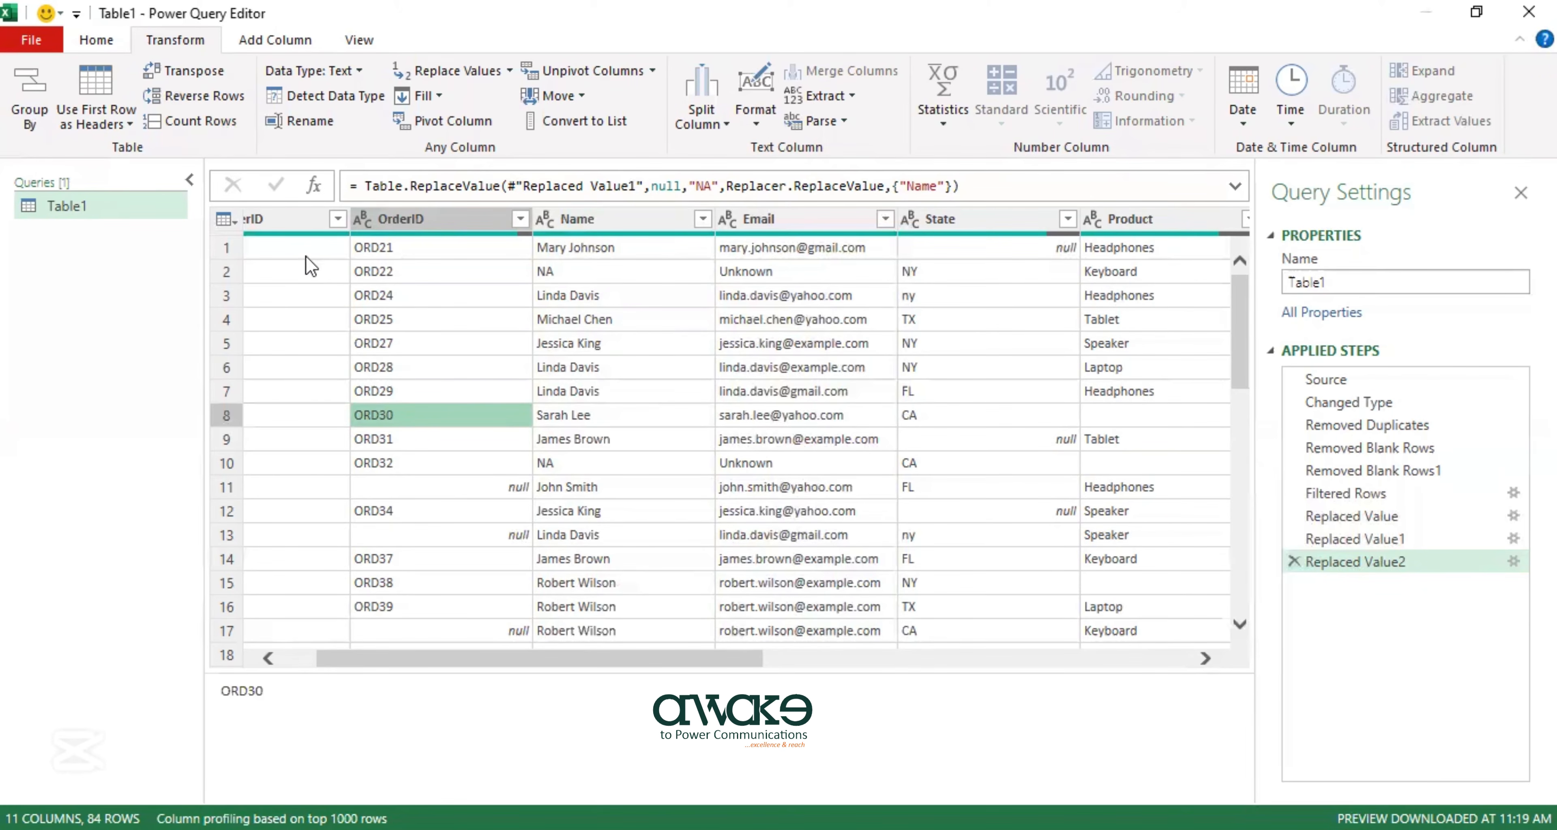
pyautogui.click(393, 222)
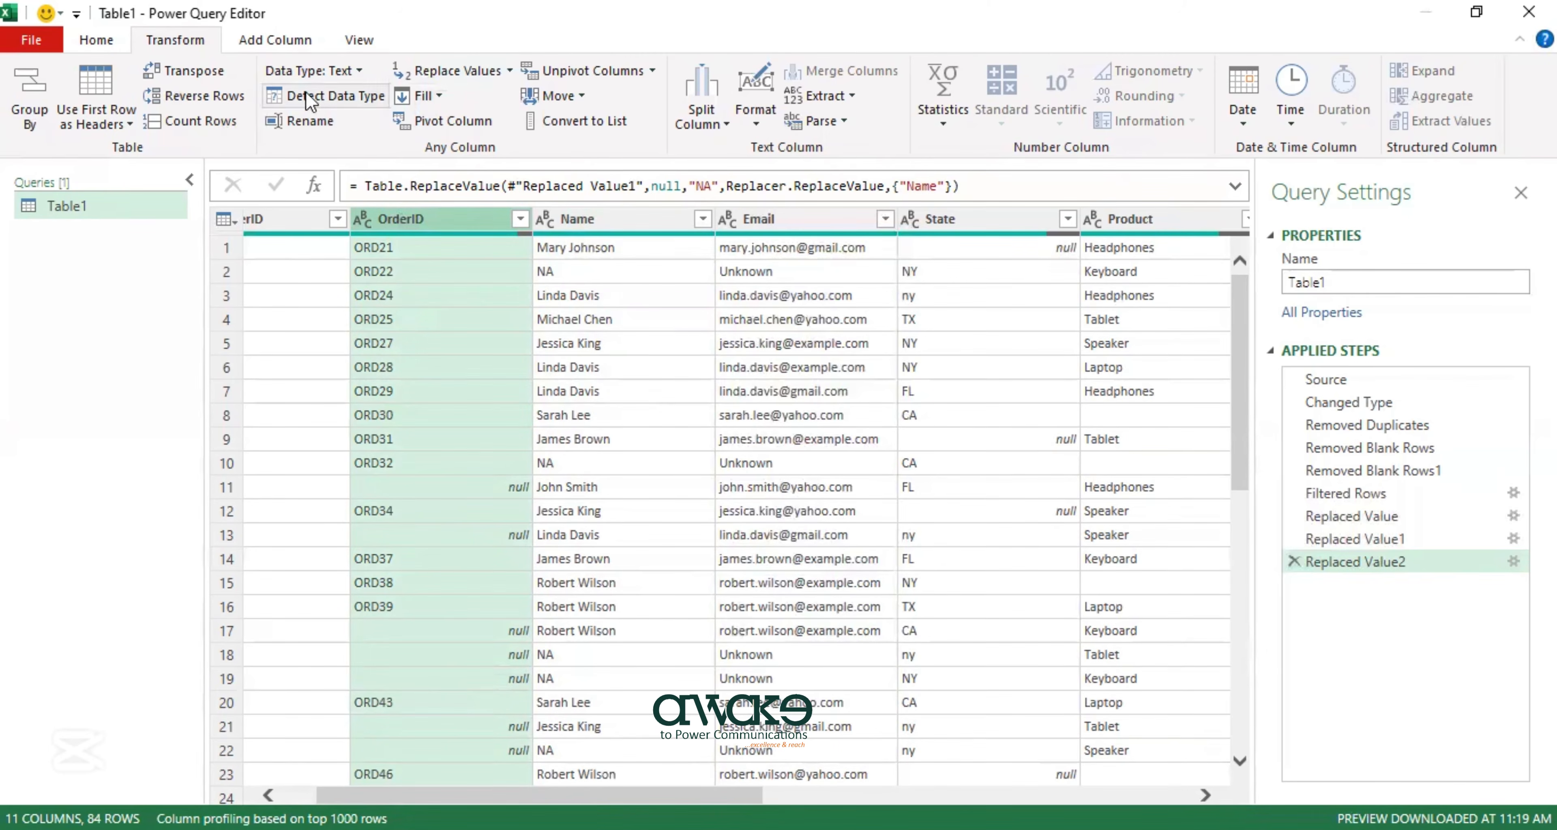
pyautogui.click(438, 96)
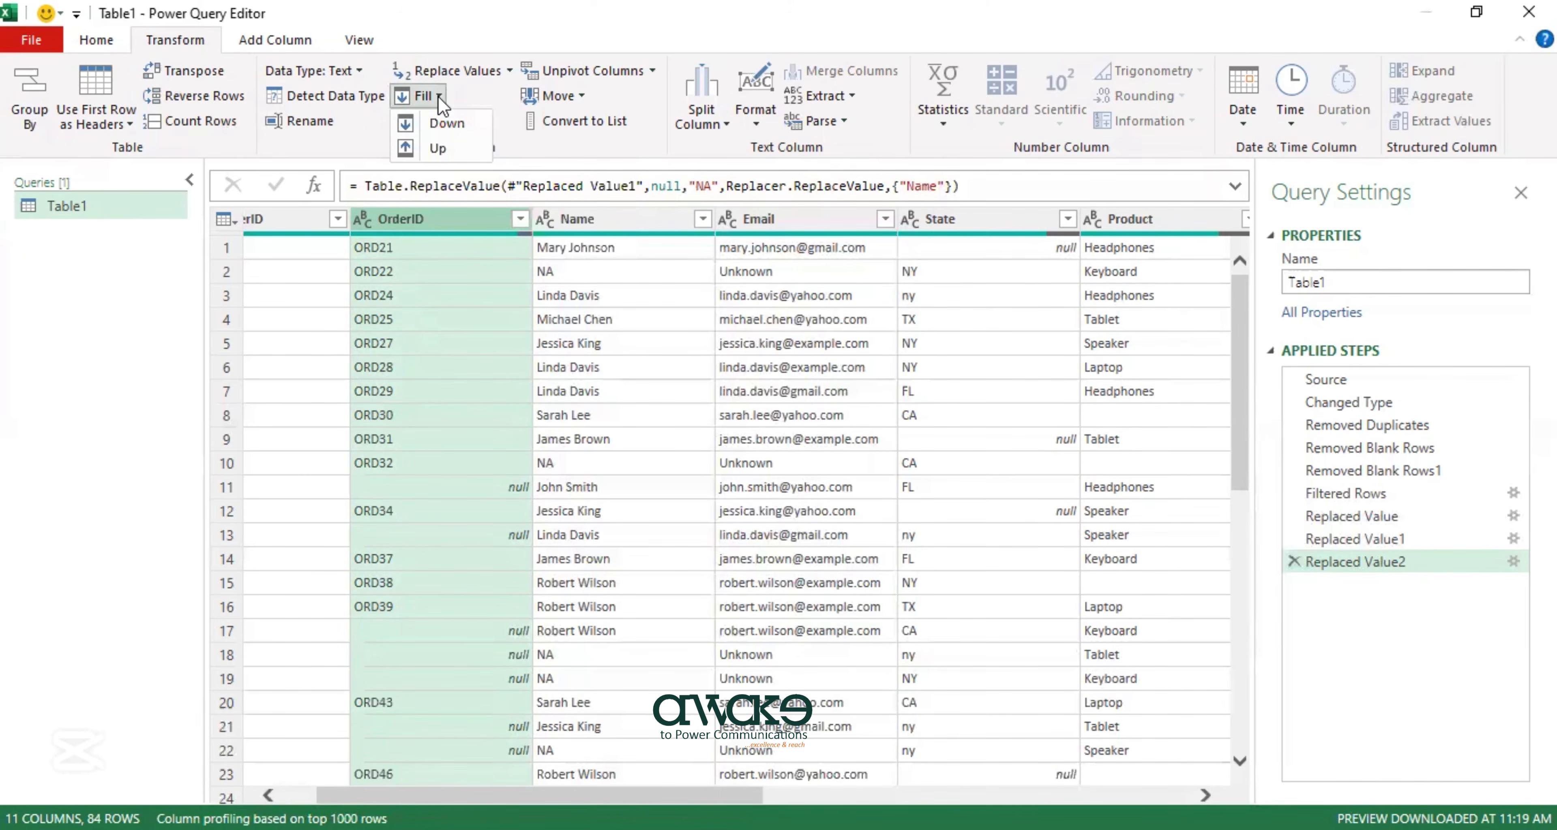
pyautogui.click(454, 123)
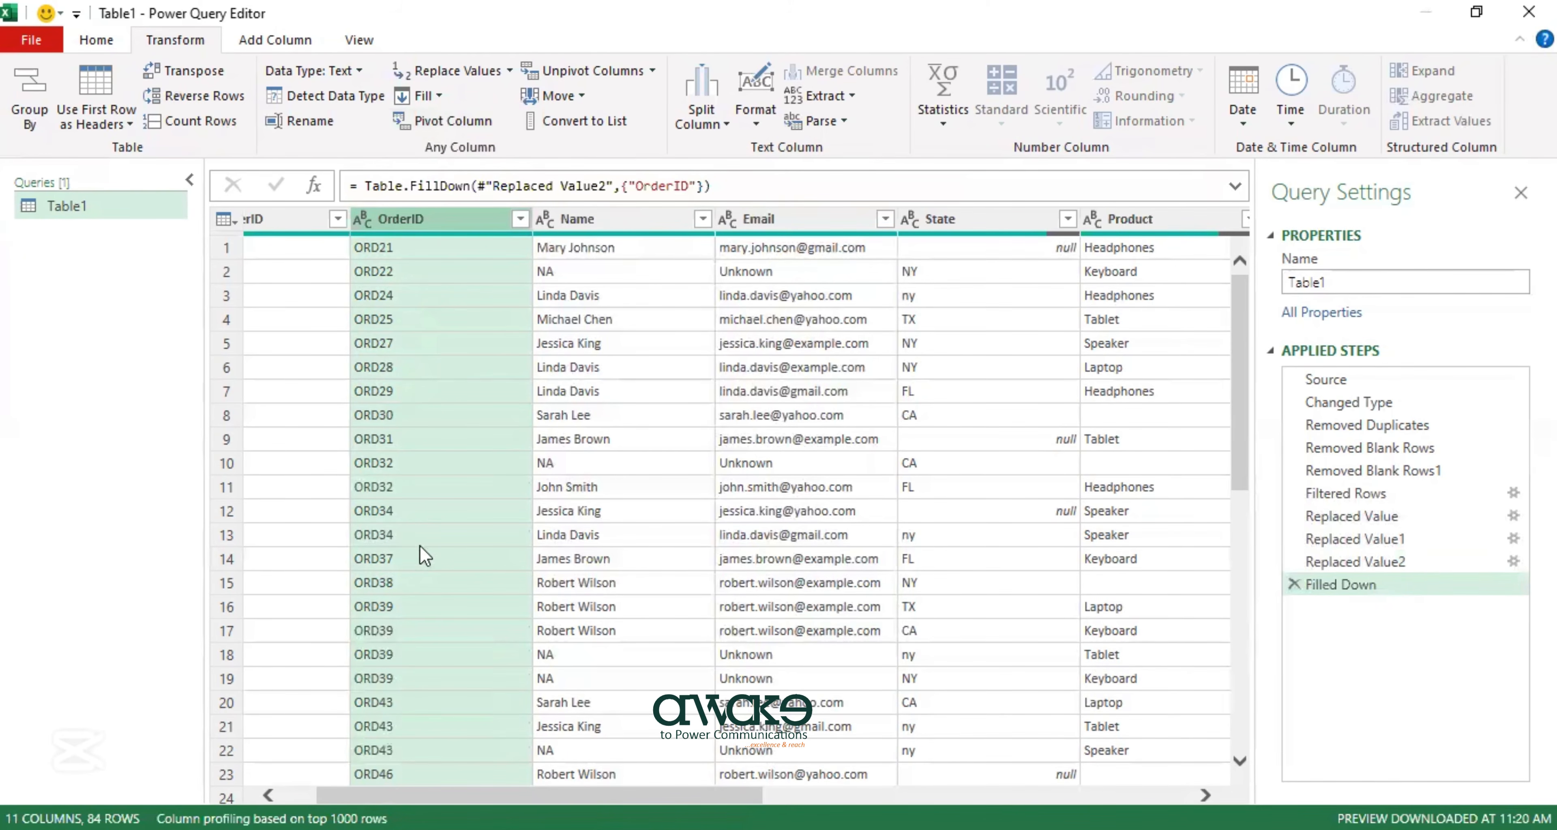
# Check the filled OrderID column down to the last row of the table.
pyautogui.scroll(-10, 441, 351)
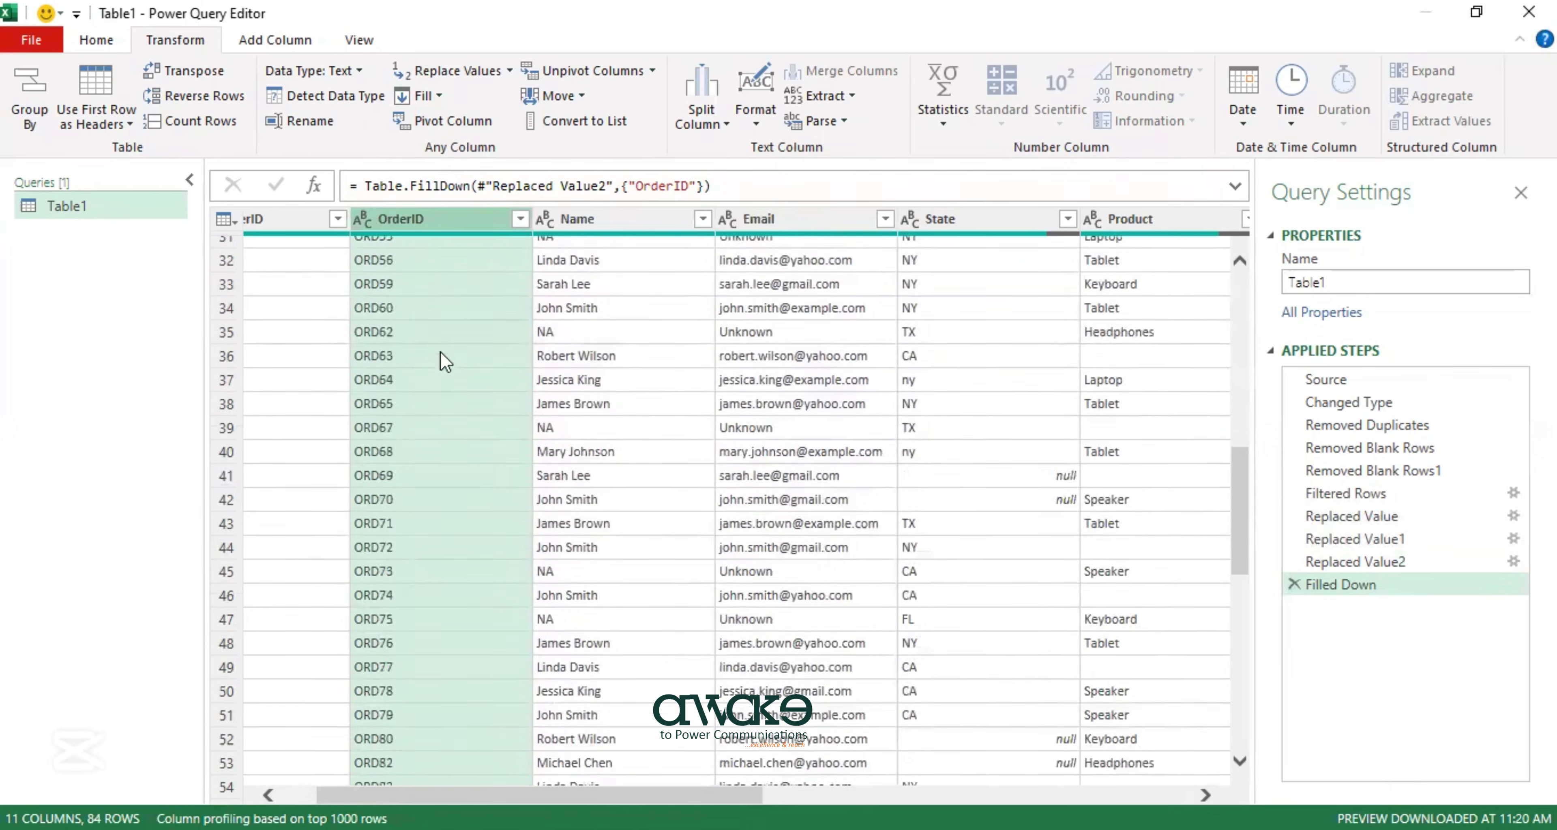
pyautogui.scroll(-10, 440, 352)
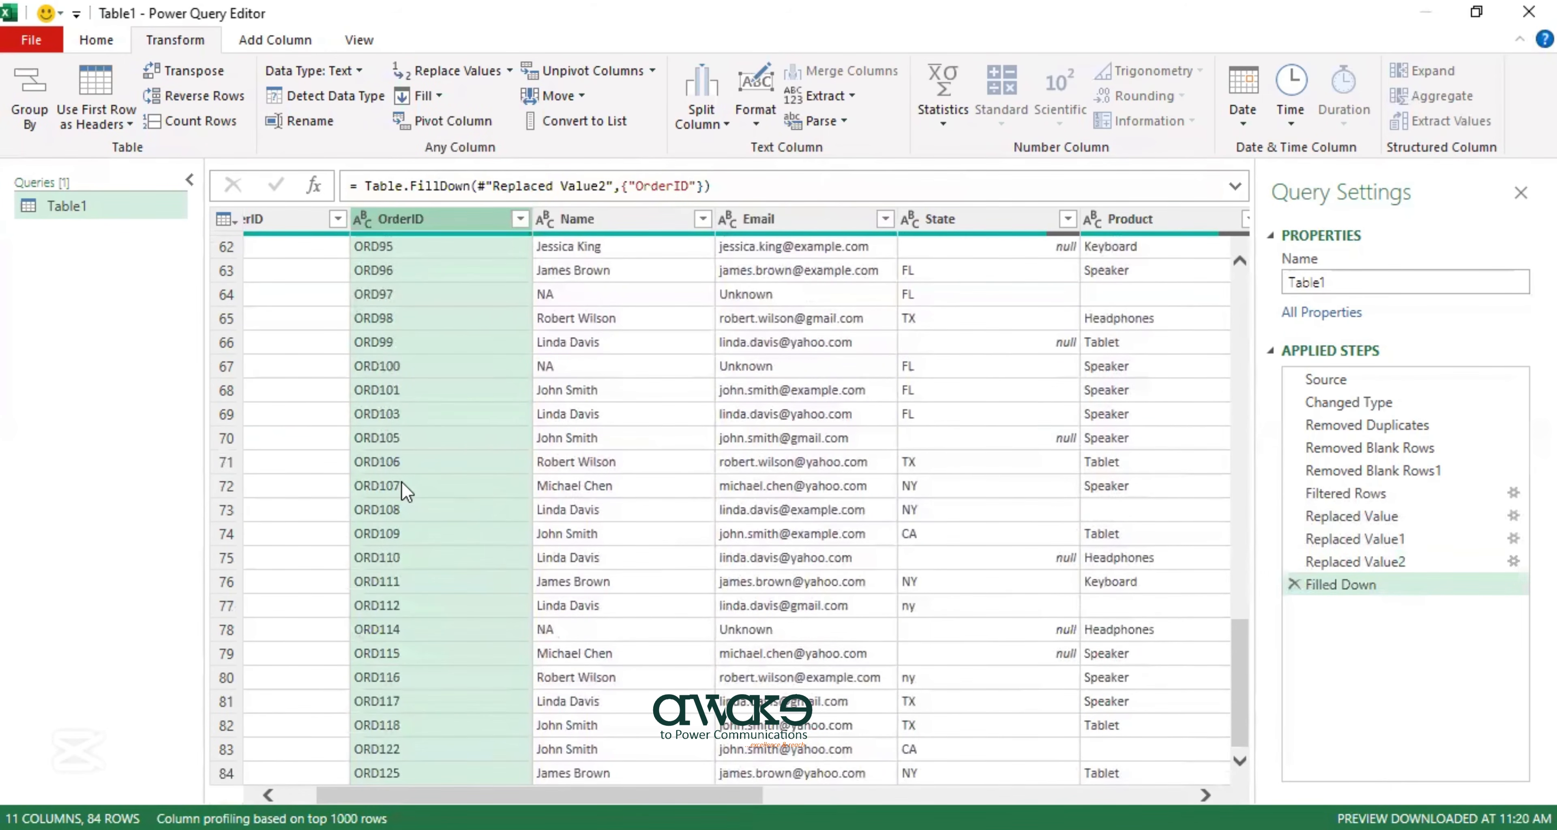
pyautogui.scroll(20, 409, 306)
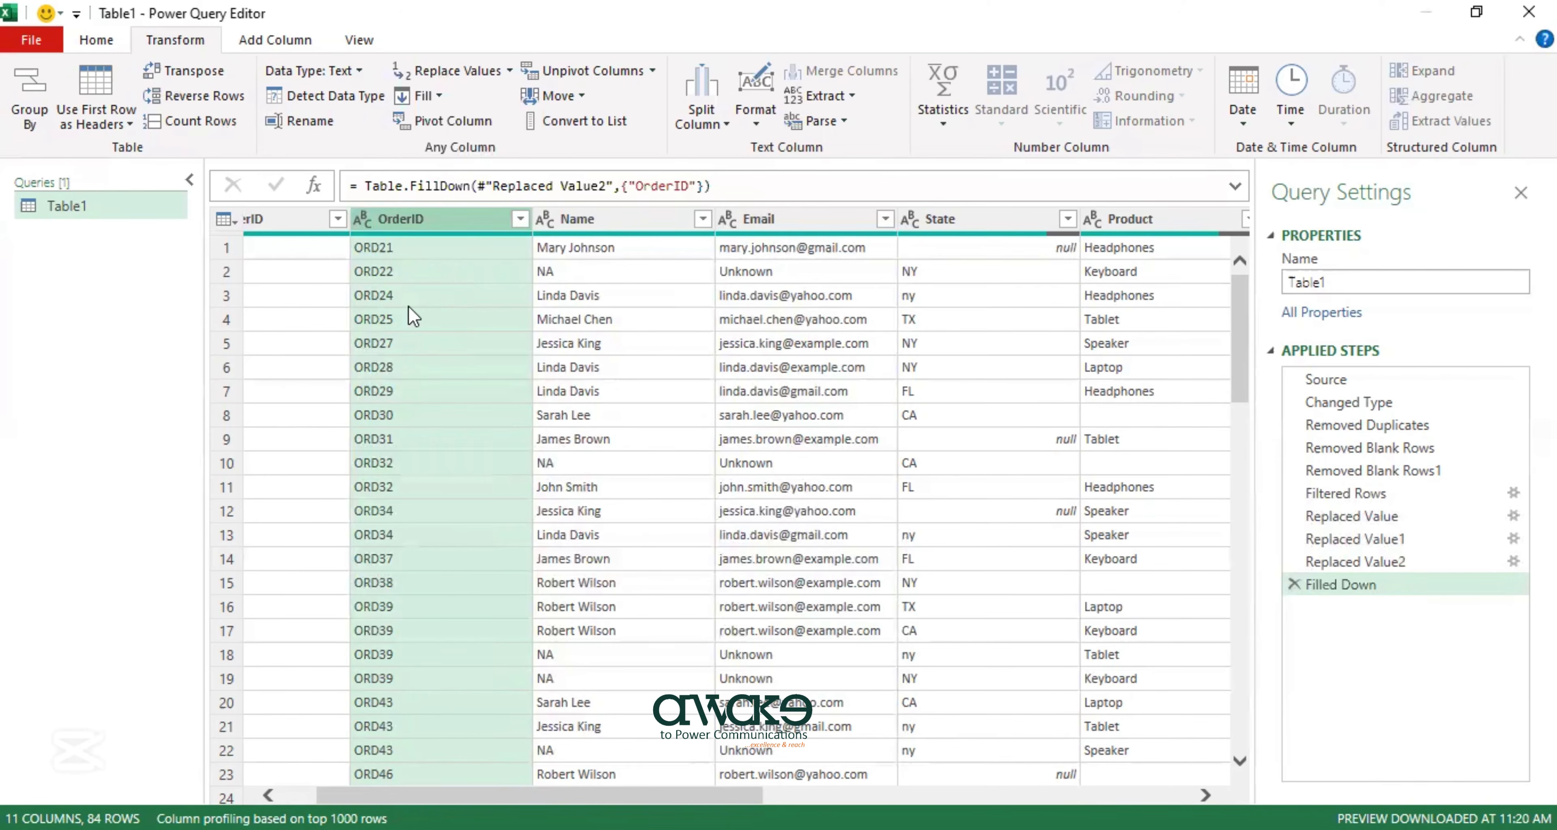
# Replace null values in the State column with "NA".
pyautogui.click(942, 221)
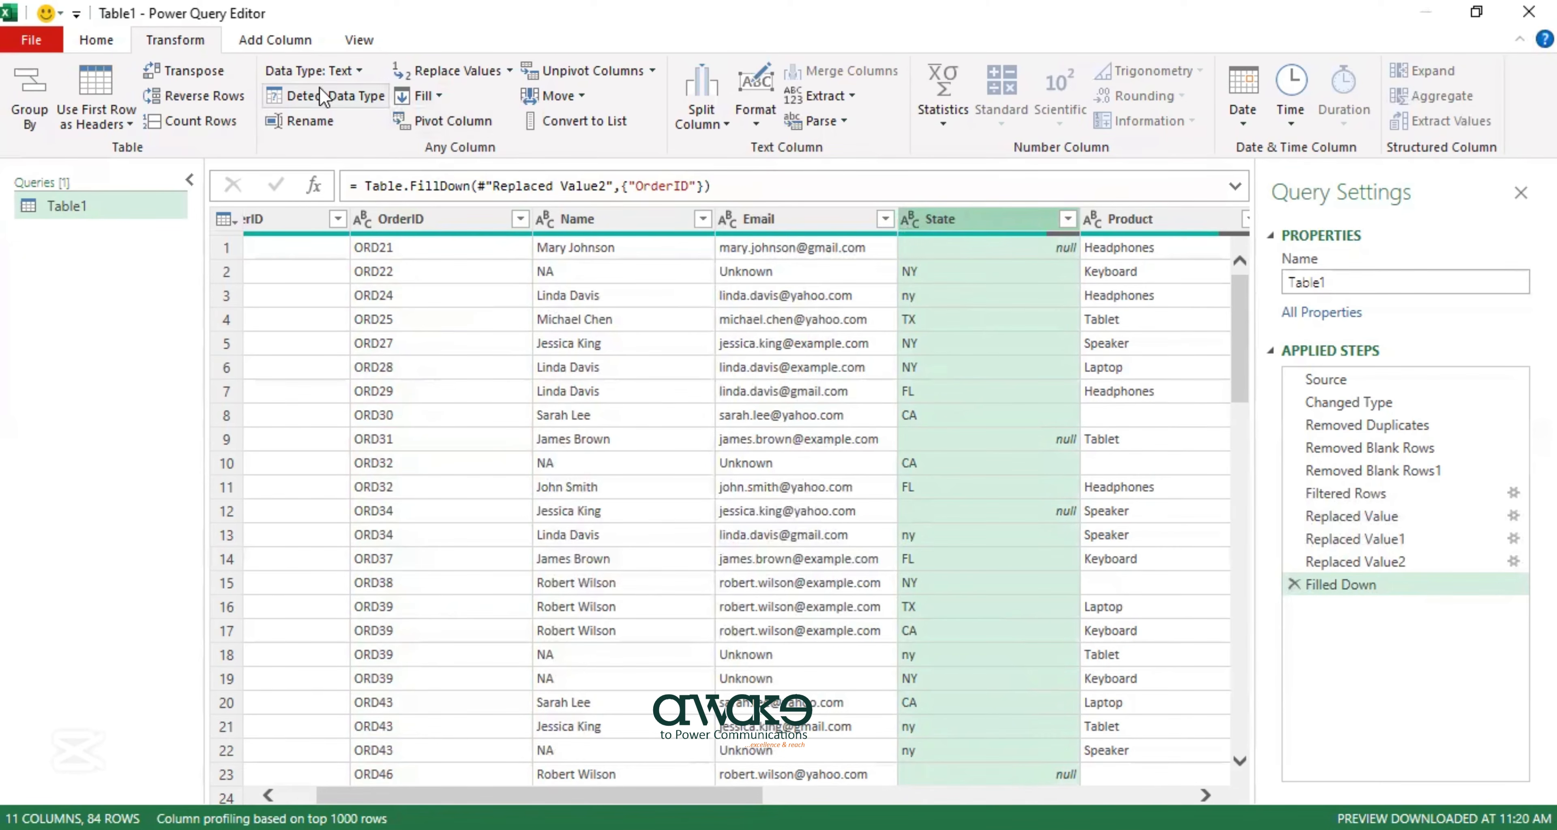
pyautogui.click(458, 75)
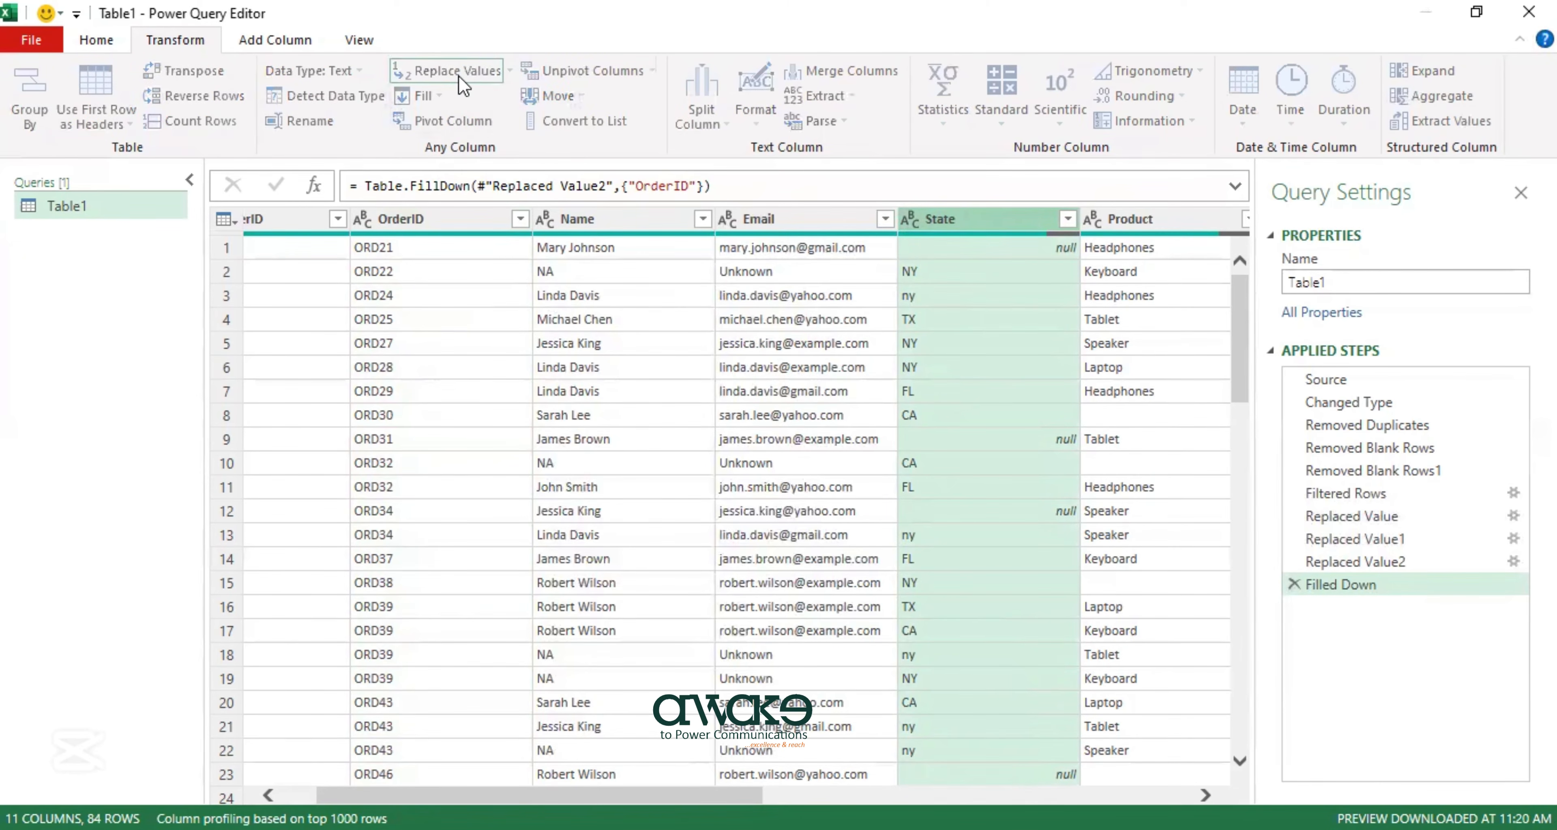
pyautogui.write('nul')
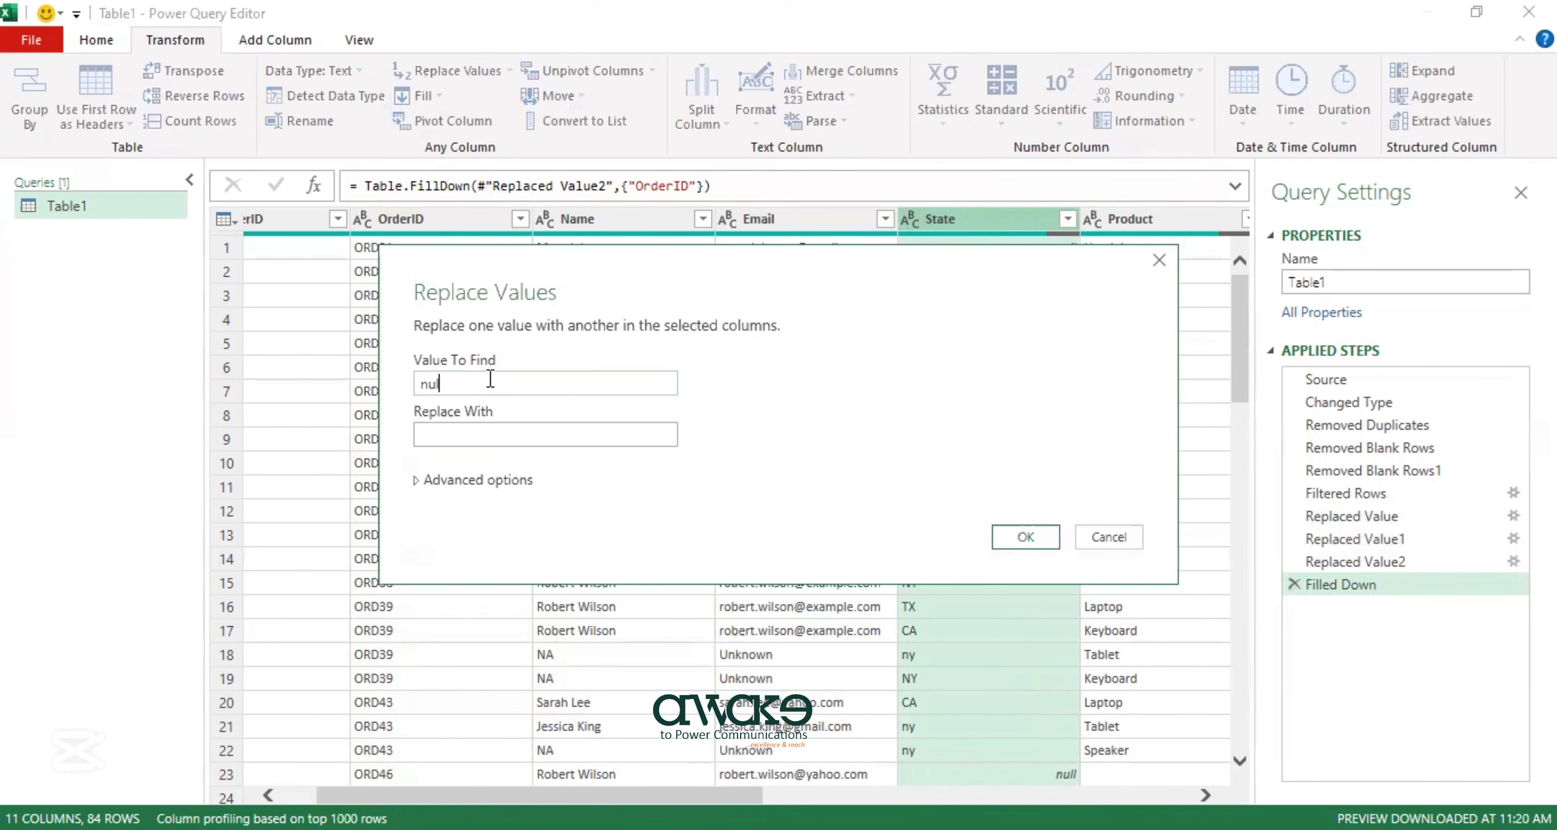
pyautogui.write('l')
pyautogui.click(475, 427)
pyautogui.write('N')
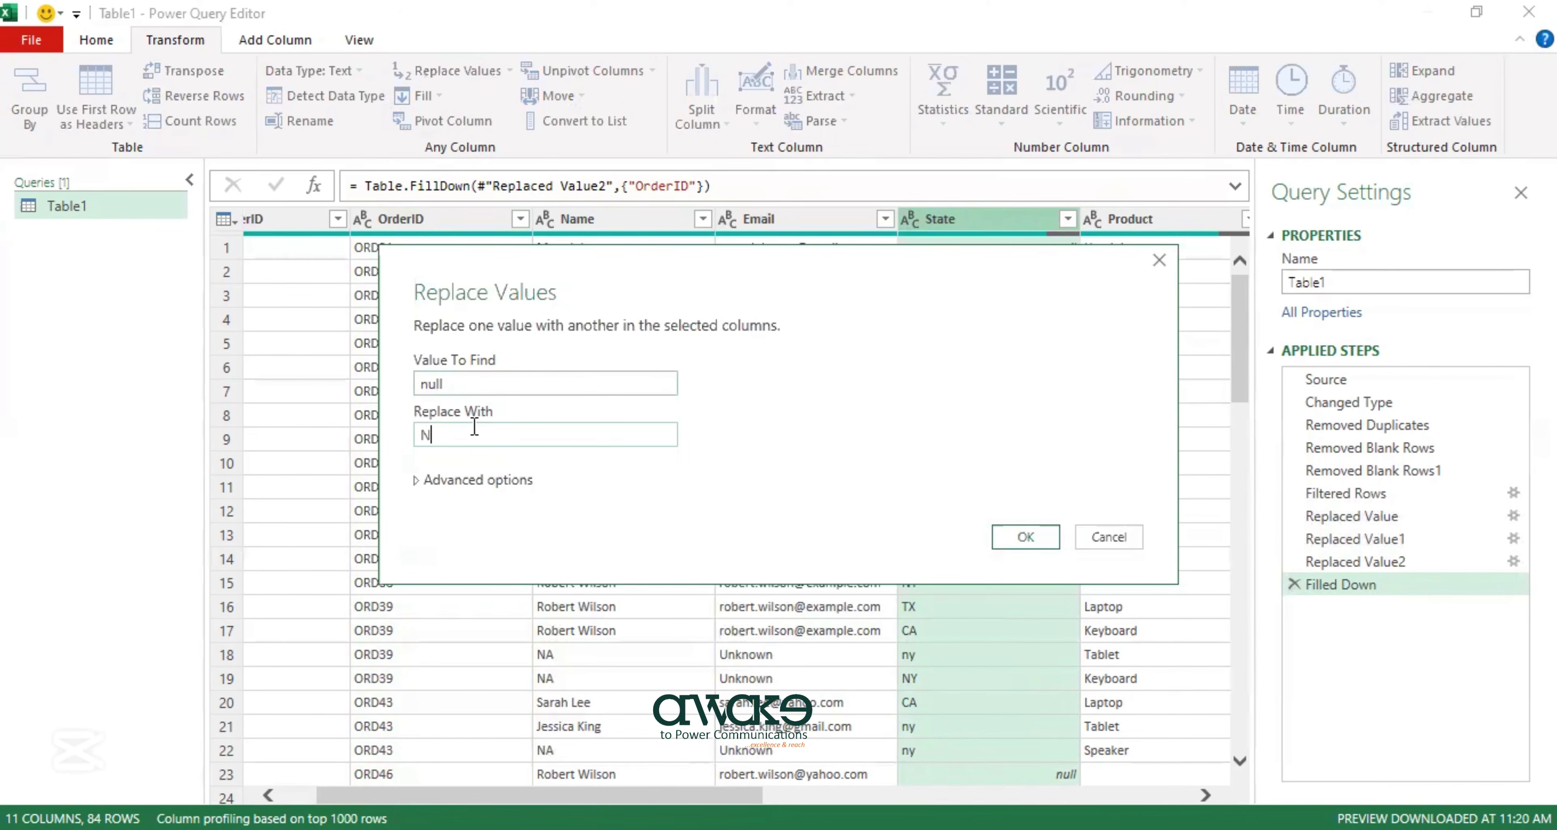
pyautogui.write('A')
pyautogui.click(1049, 543)
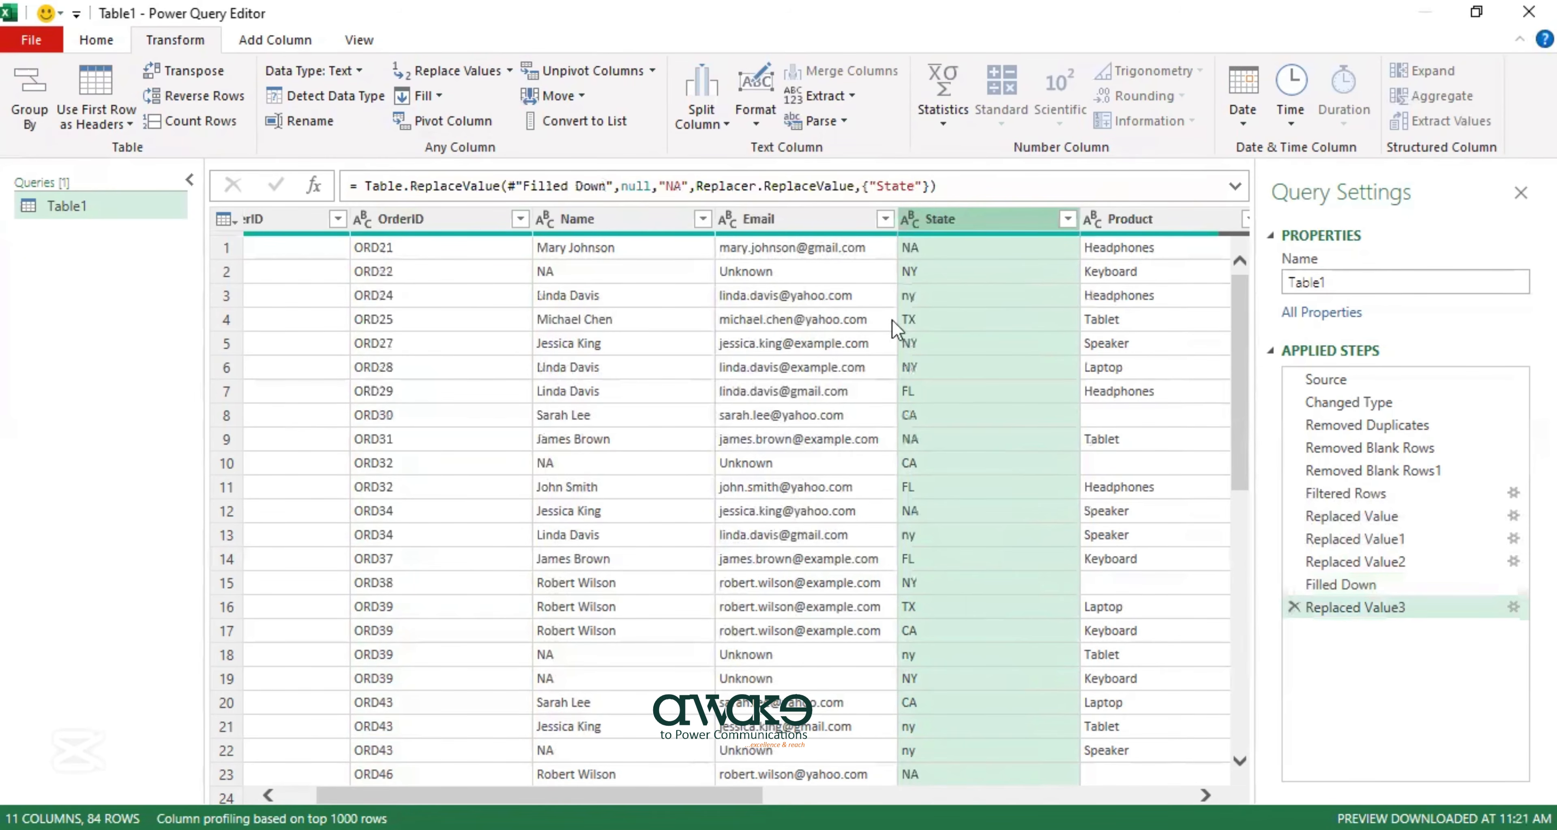
# Try filling the null cells of the Product column downward and delete that fill from the applied steps.
pyautogui.moveTo(695, 796); pyautogui.dragTo(981, 796)
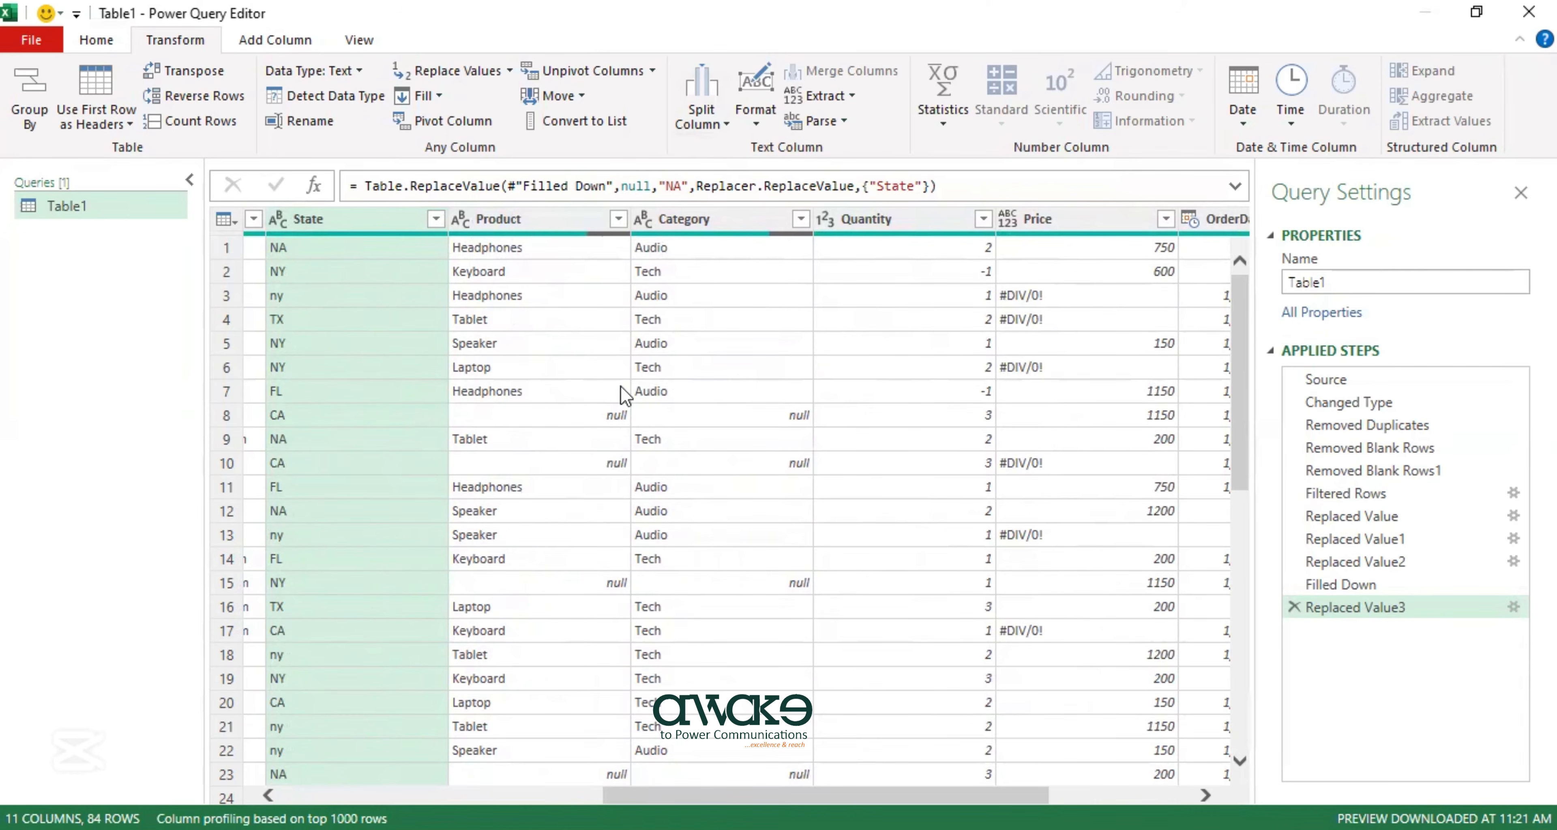
pyautogui.click(558, 225)
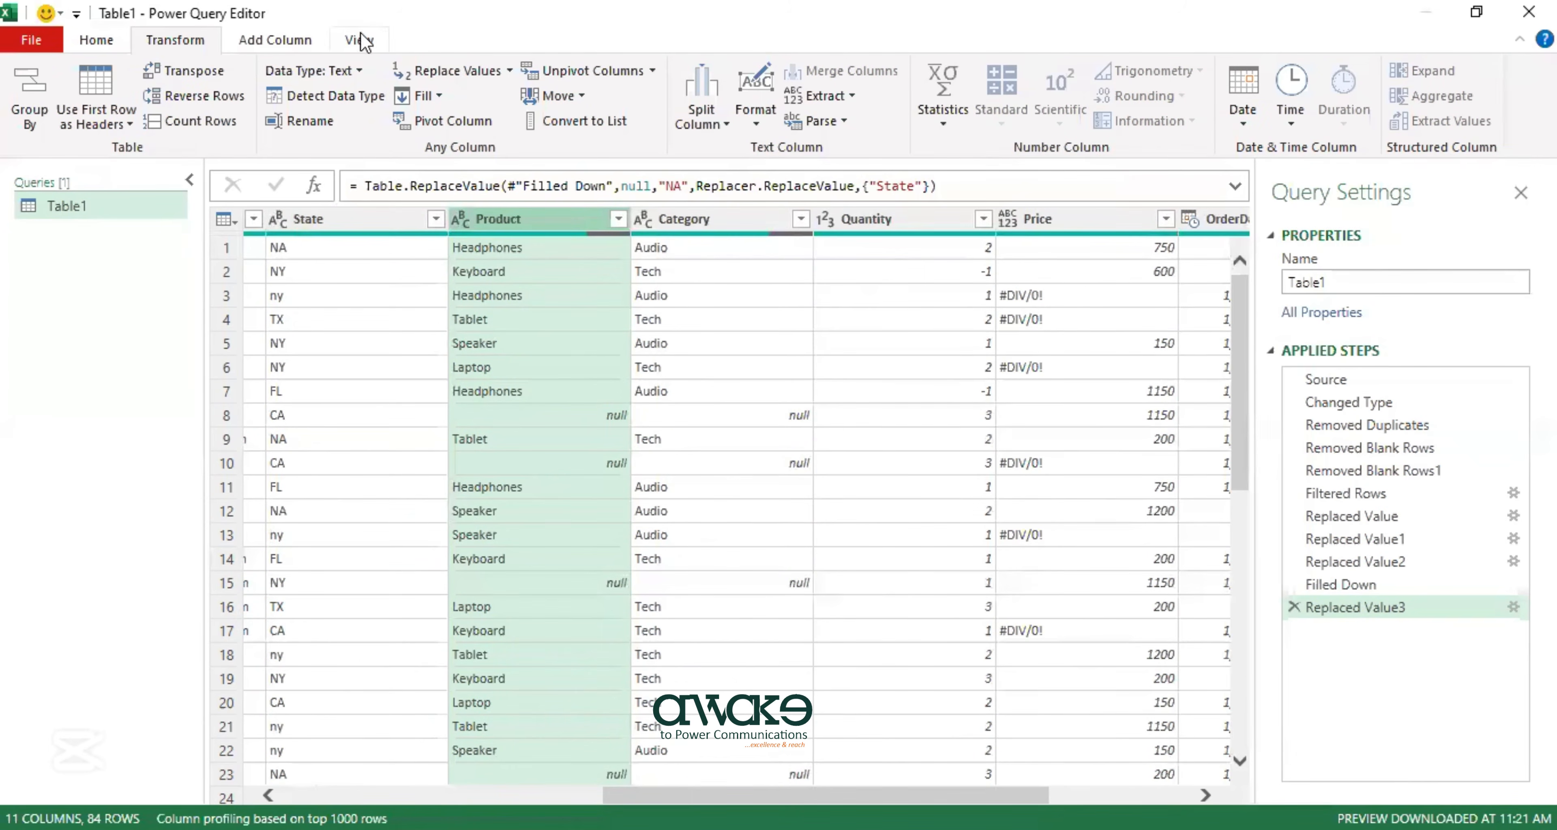
pyautogui.click(423, 96)
pyautogui.click(435, 124)
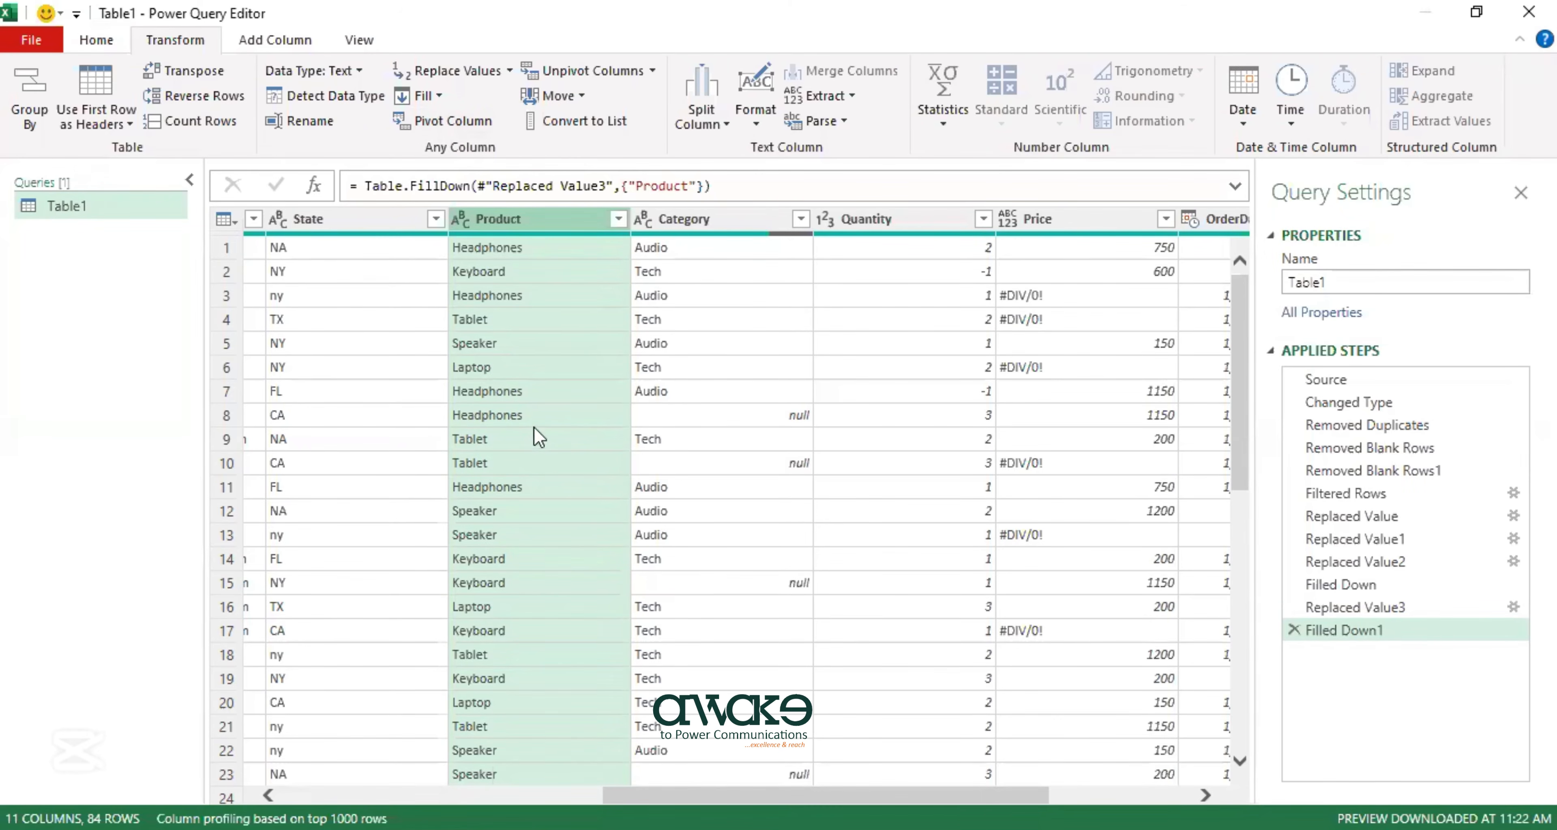
pyautogui.click(1294, 630)
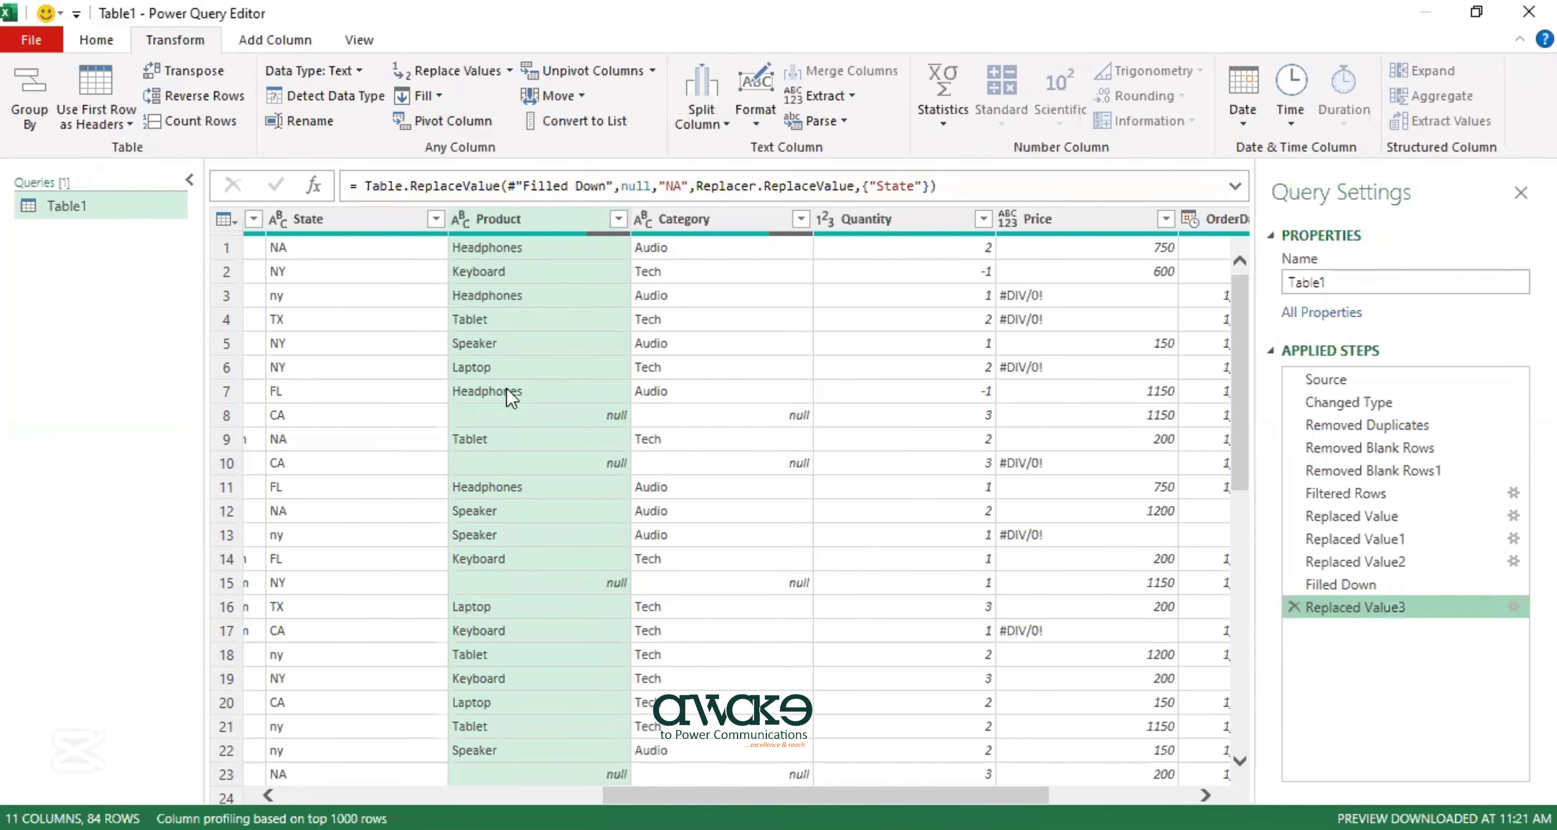
# Replace null values in the Product column with "NR".
pyautogui.click(459, 76)
pyautogui.write('null')
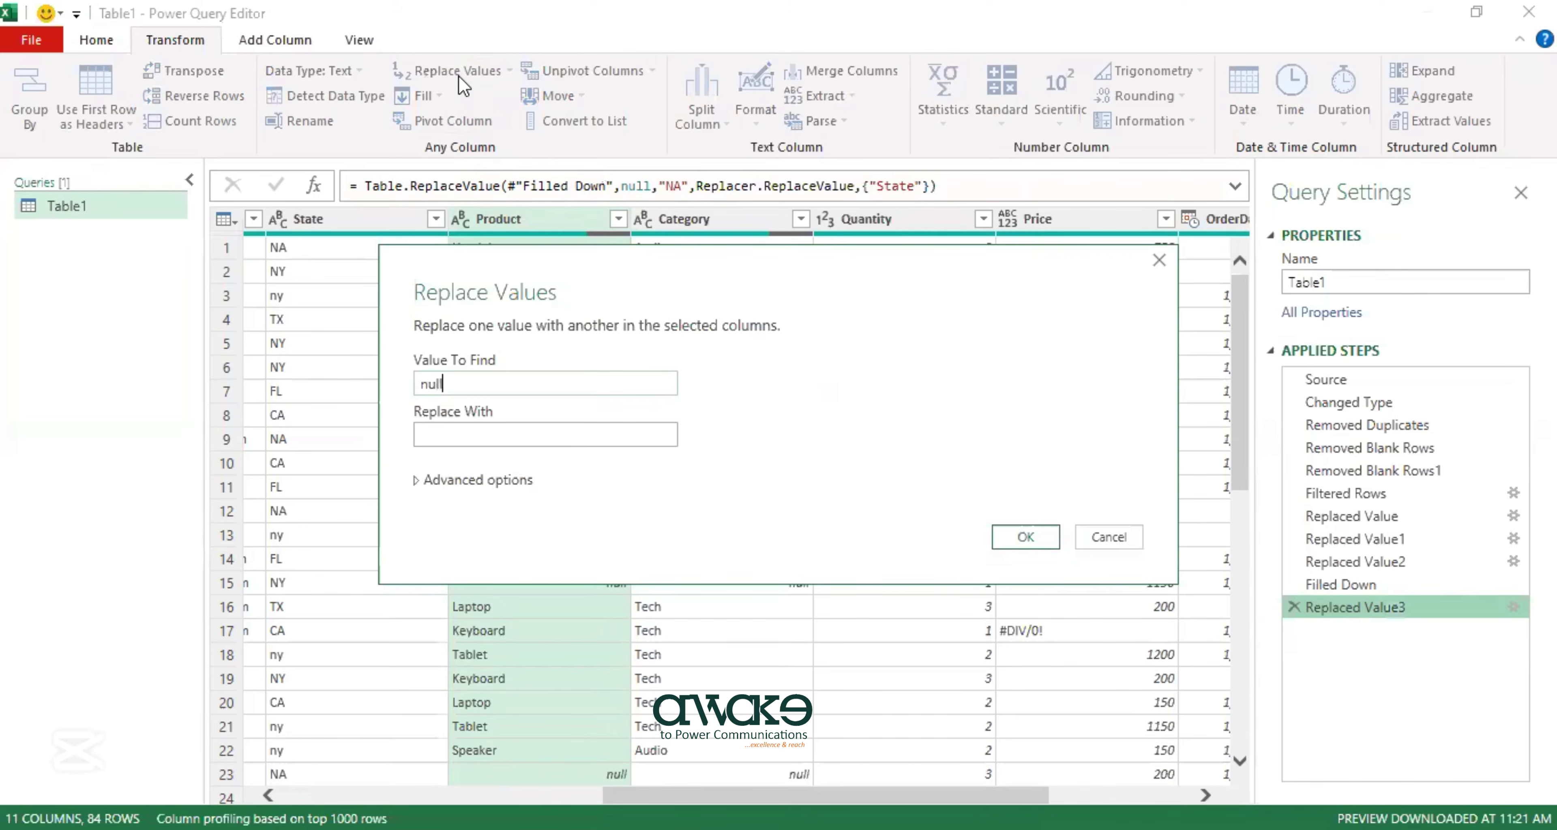
pyautogui.click(509, 435)
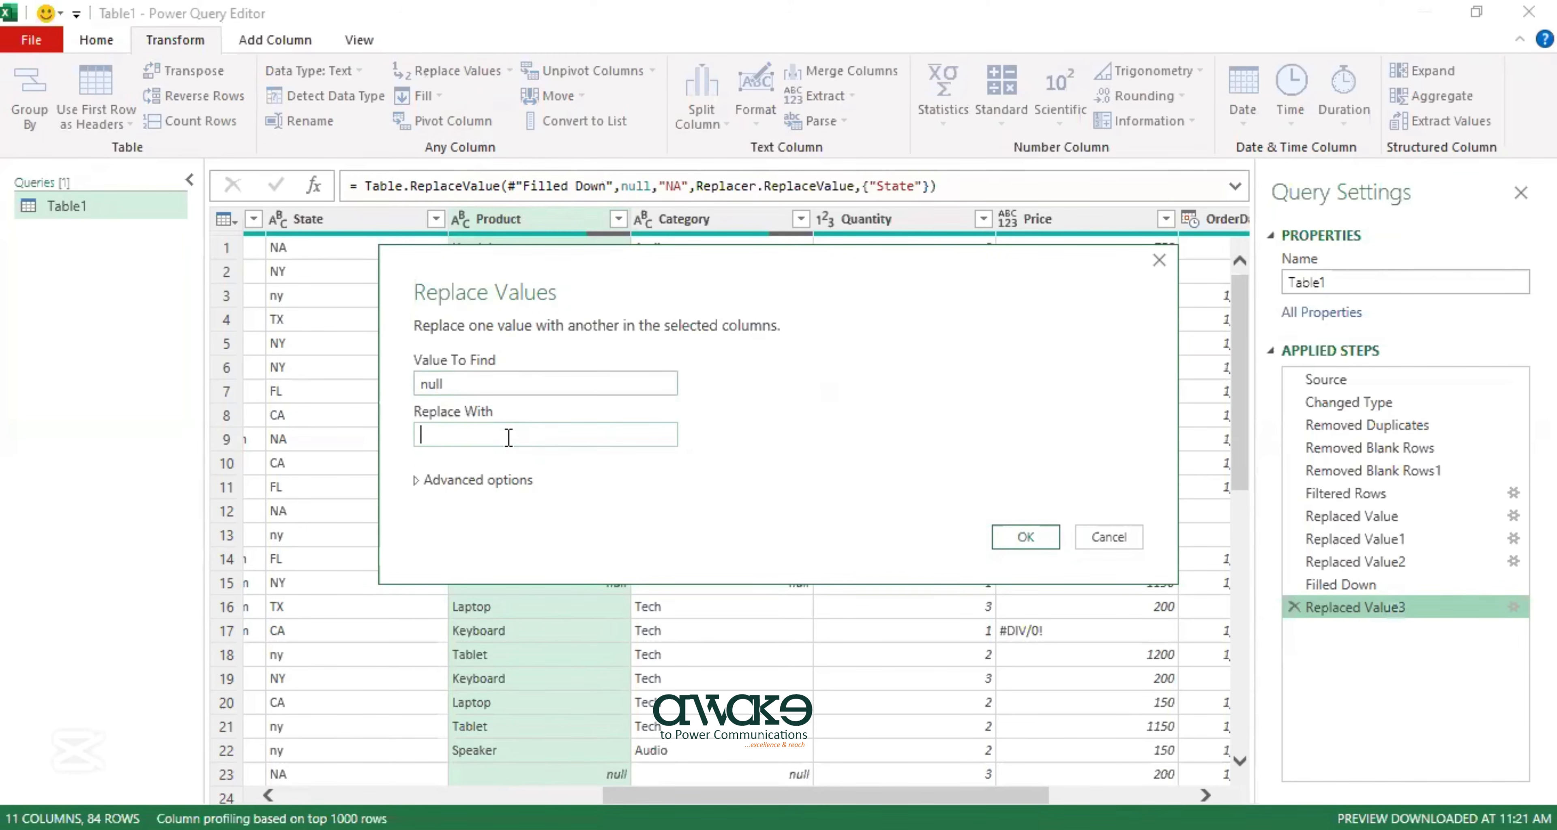
pyautogui.write('NO')
pyautogui.press('BackSpace')
pyautogui.write('R')
pyautogui.click(1017, 547)
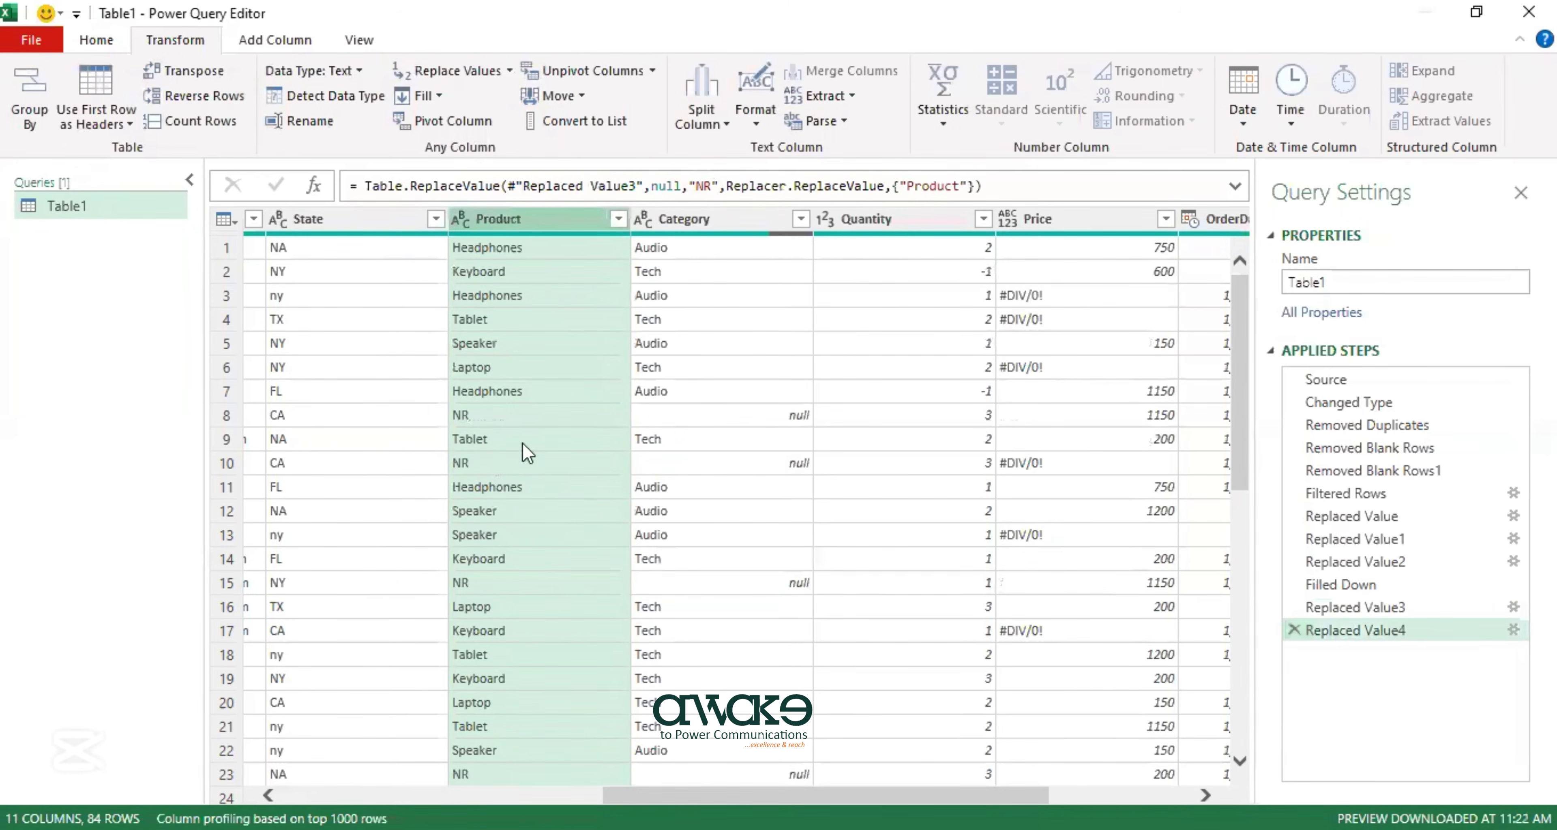
# Filter the Product column to only the "NR" rows to inspect them and clear that filter.
pyautogui.click(618, 217)
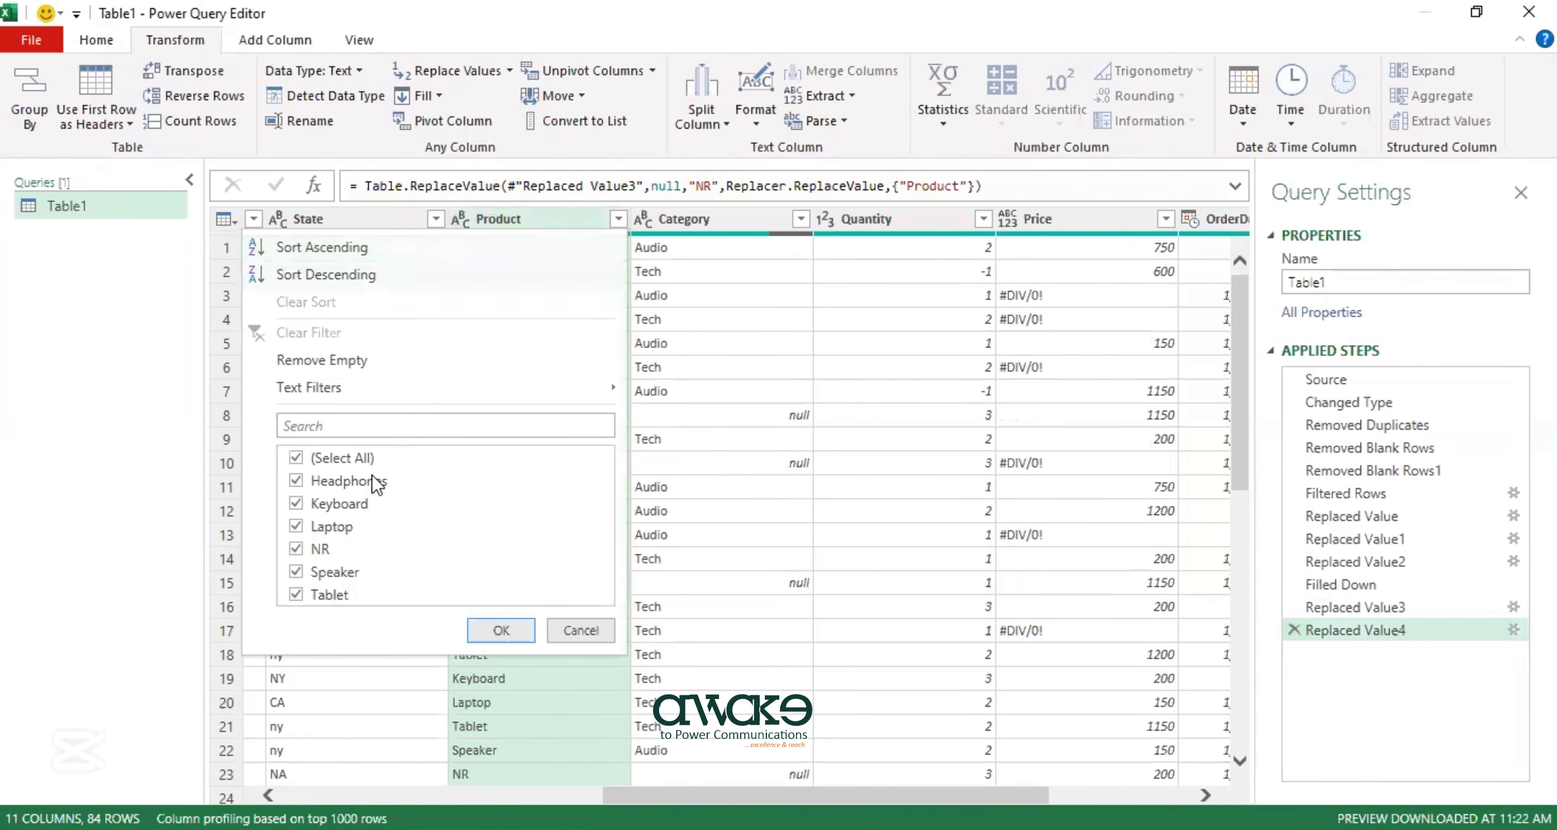
pyautogui.click(304, 461)
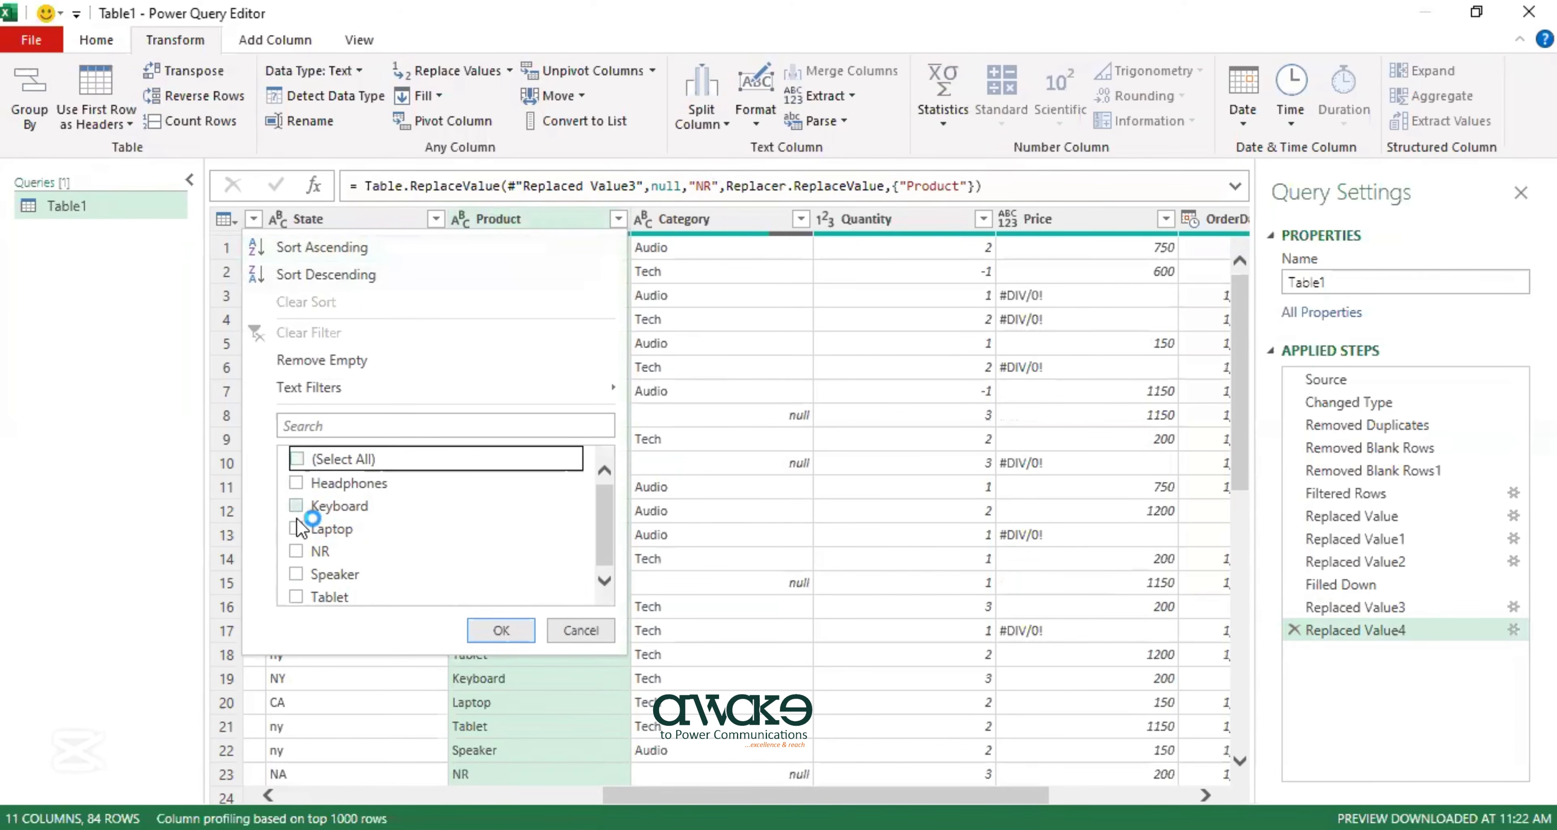
pyautogui.click(296, 550)
pyautogui.click(487, 631)
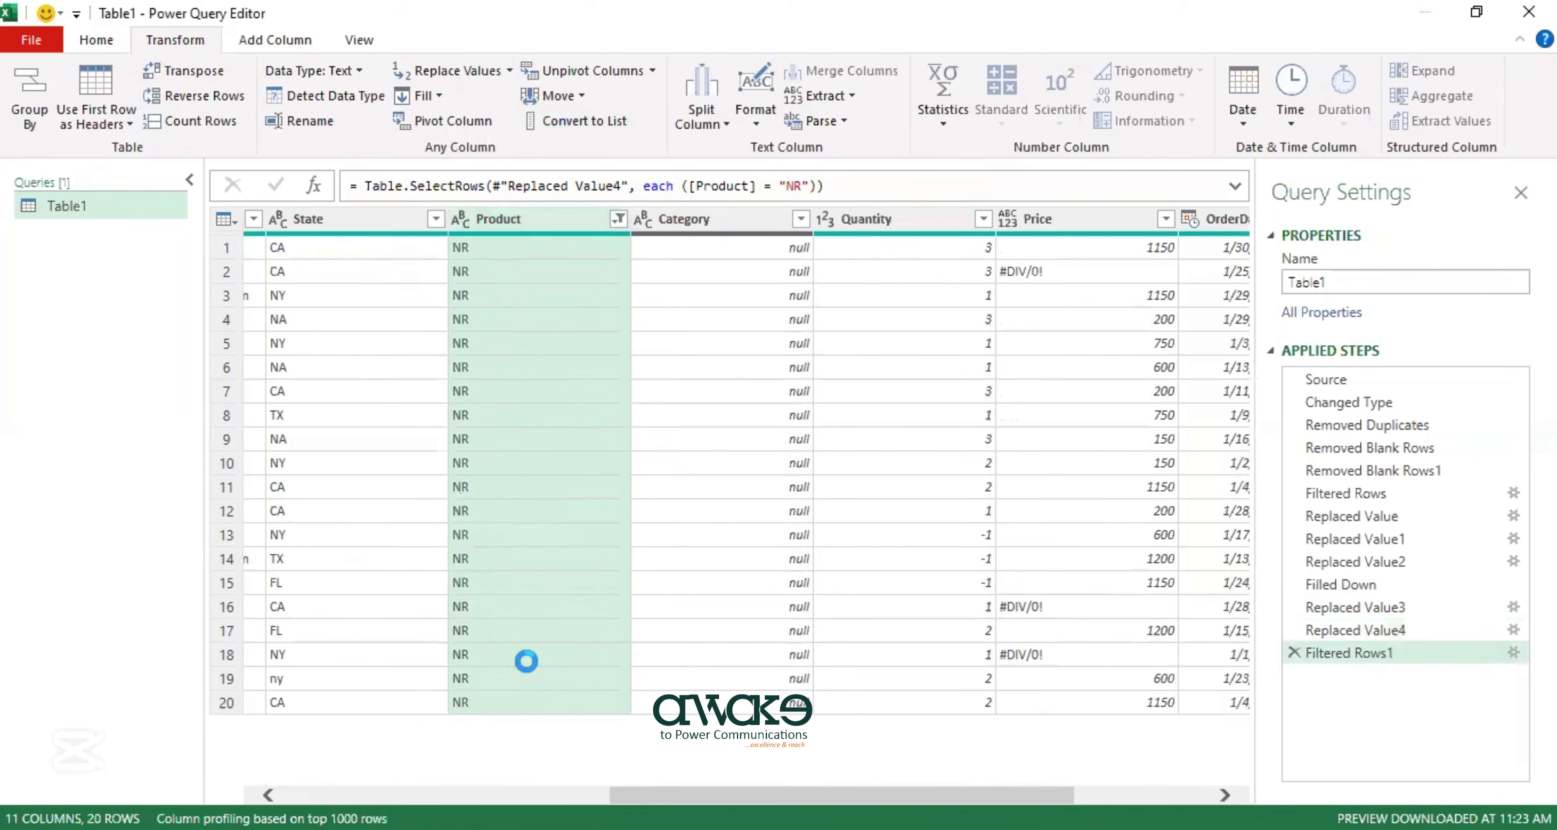
pyautogui.click(618, 219)
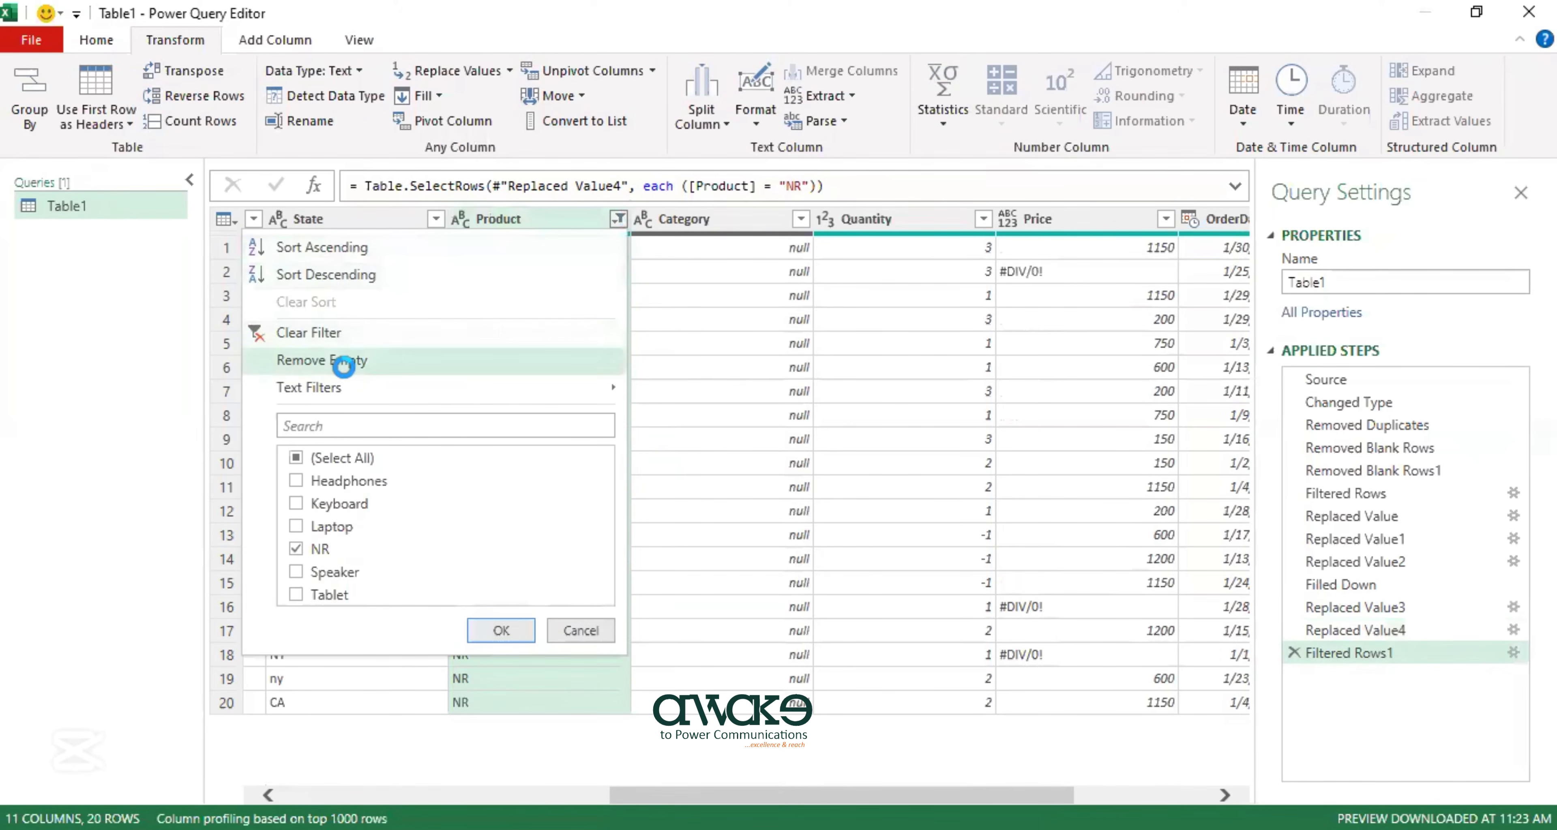
pyautogui.click(338, 331)
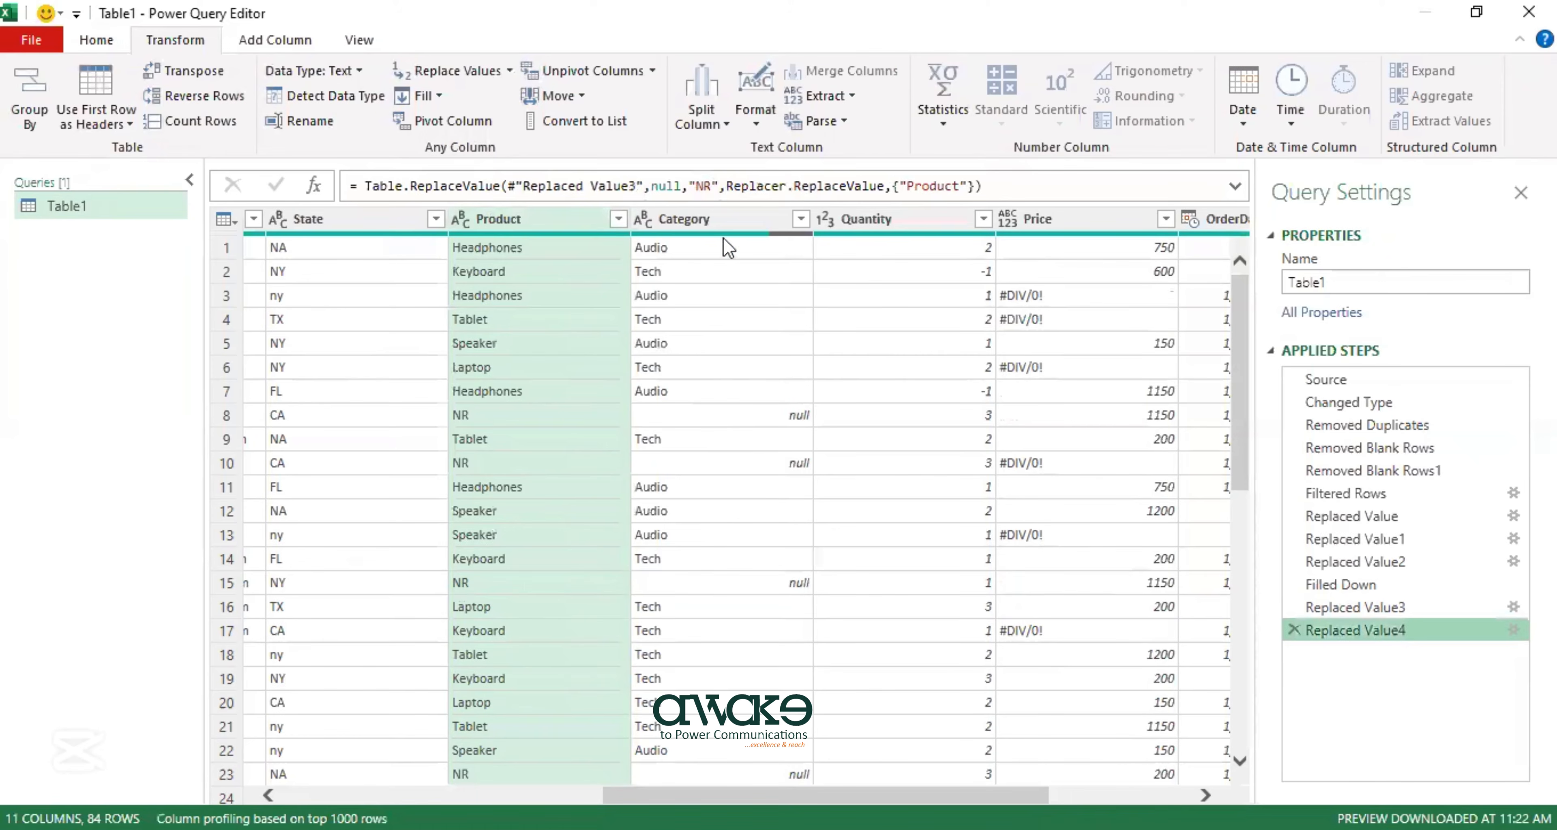
# Replace null values in the Category column with "NR".
pyautogui.click(721, 219)
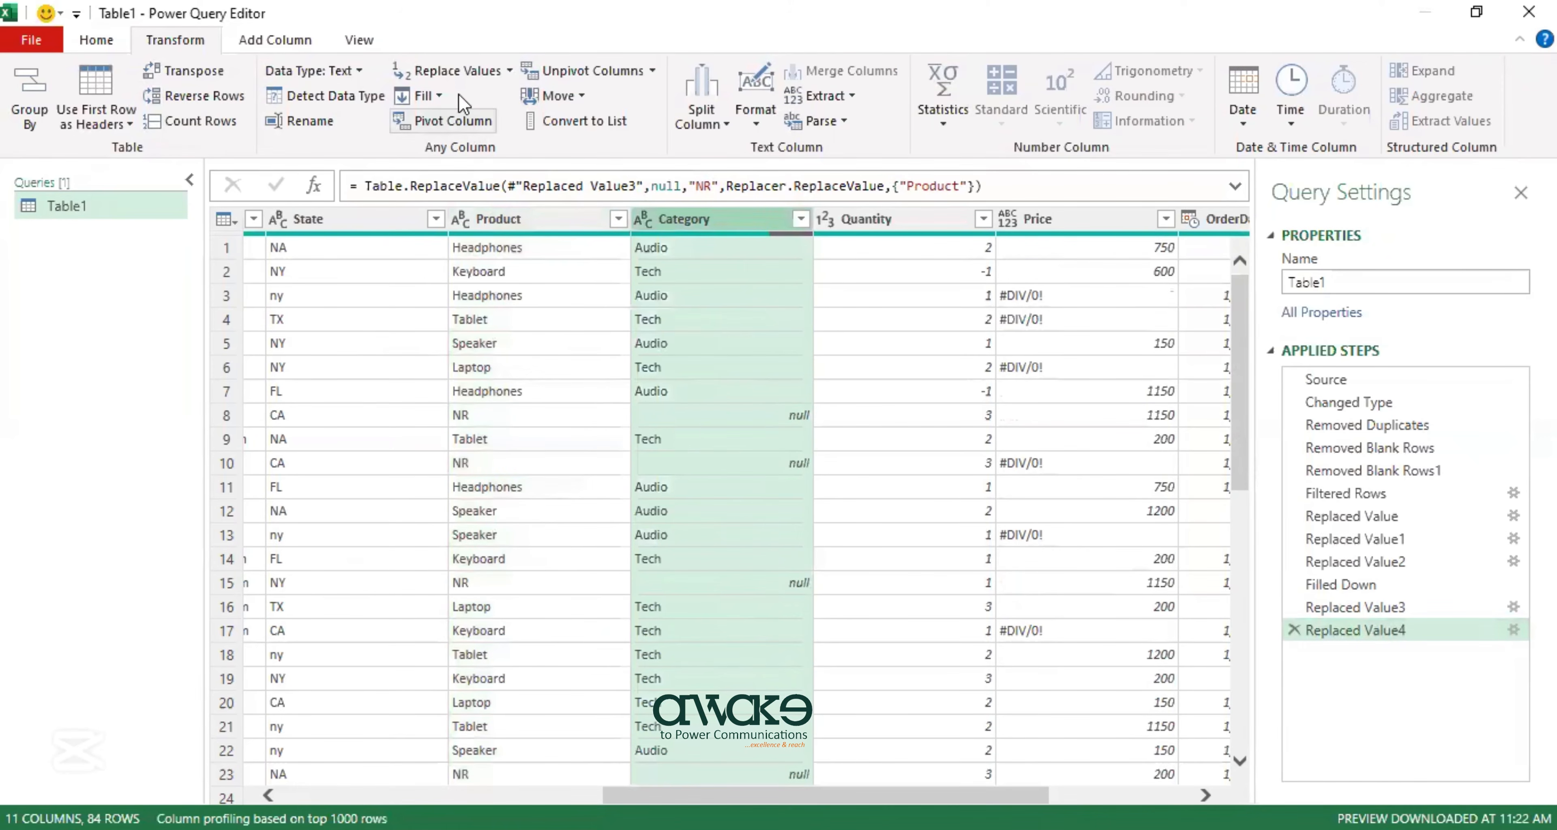
pyautogui.click(454, 75)
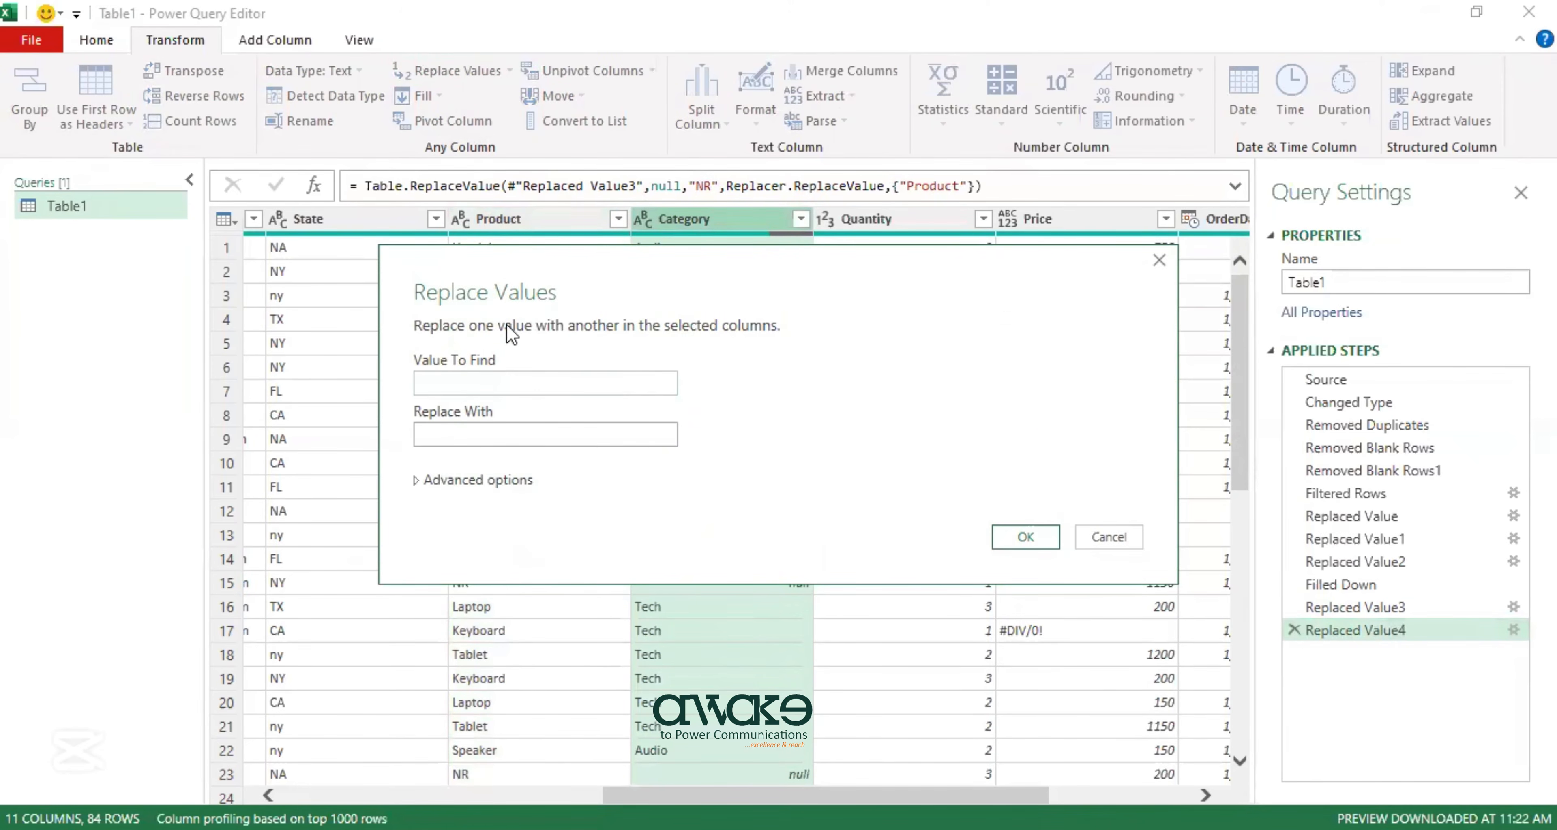
pyautogui.write('null')
pyautogui.click(571, 439)
pyautogui.write('NR')
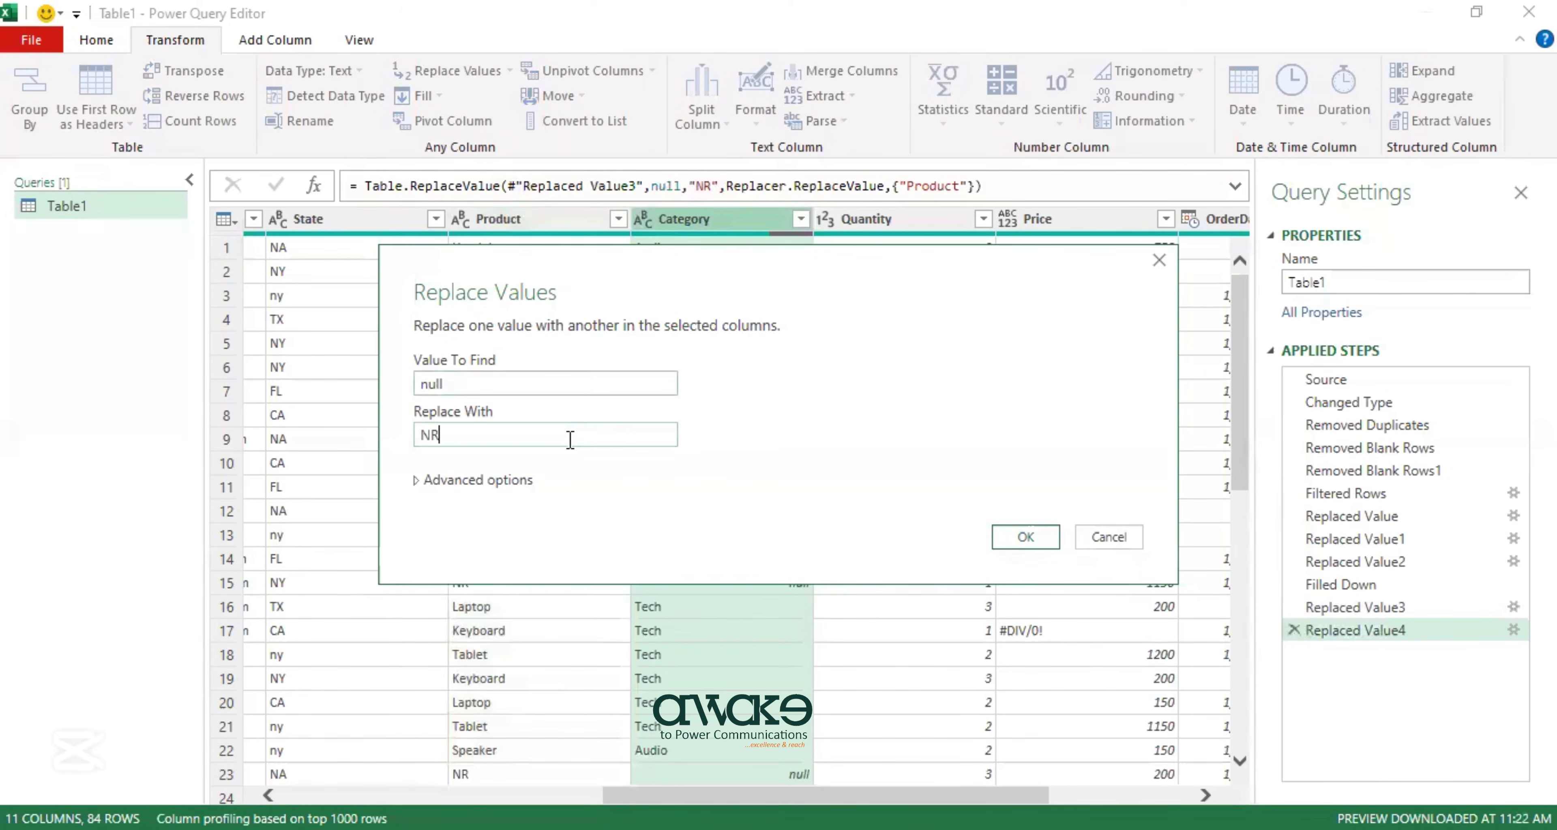
pyautogui.click(1006, 543)
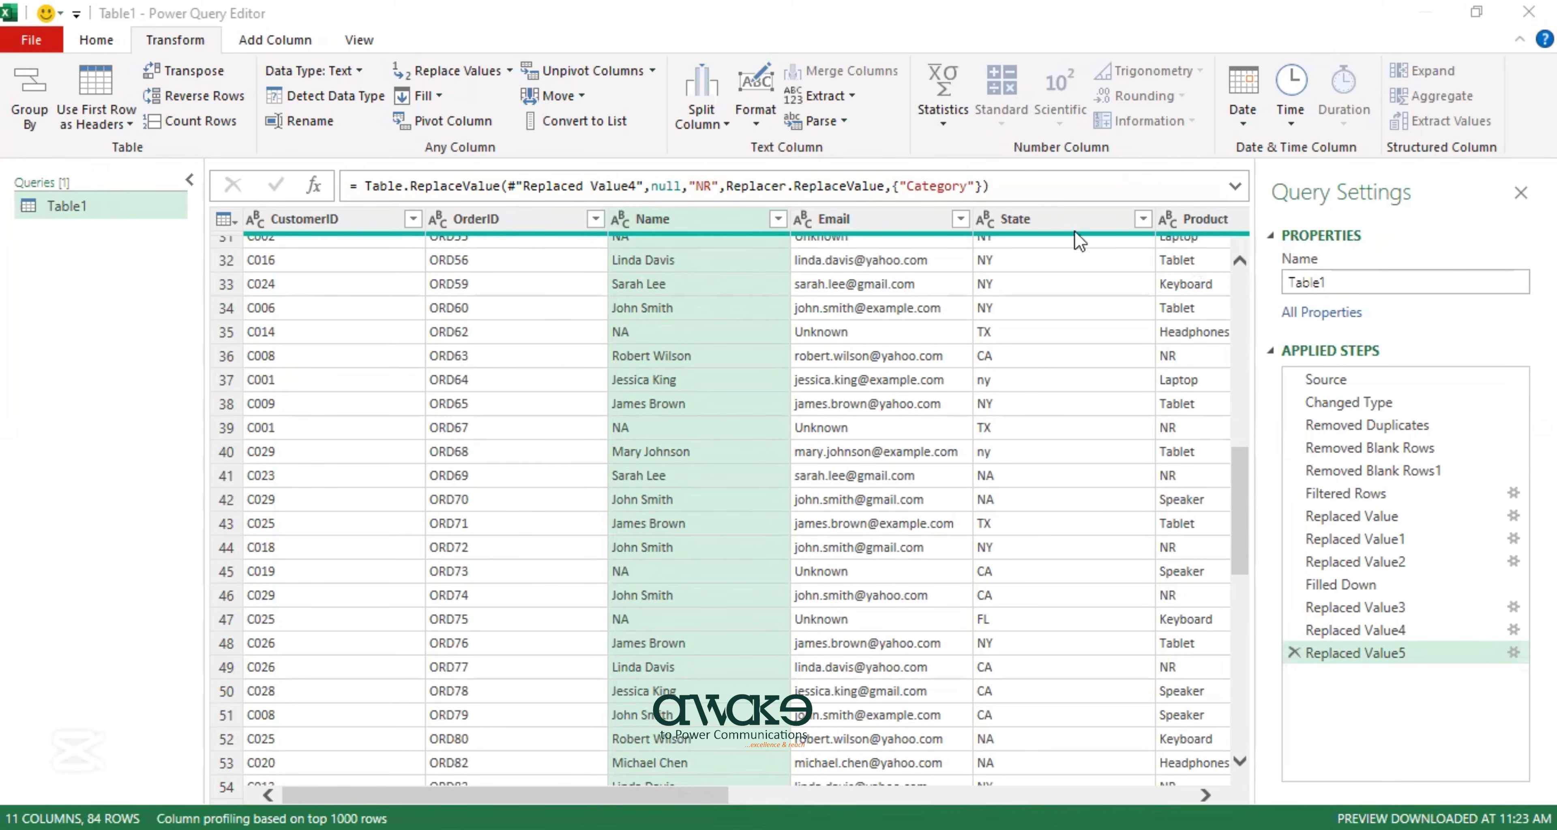
# Examine the distinct values of the State column for inconsistent capitalization, keeping all values selected in its filter.
pyautogui.click(1058, 215)
pyautogui.hscroll(3, 995, 450)
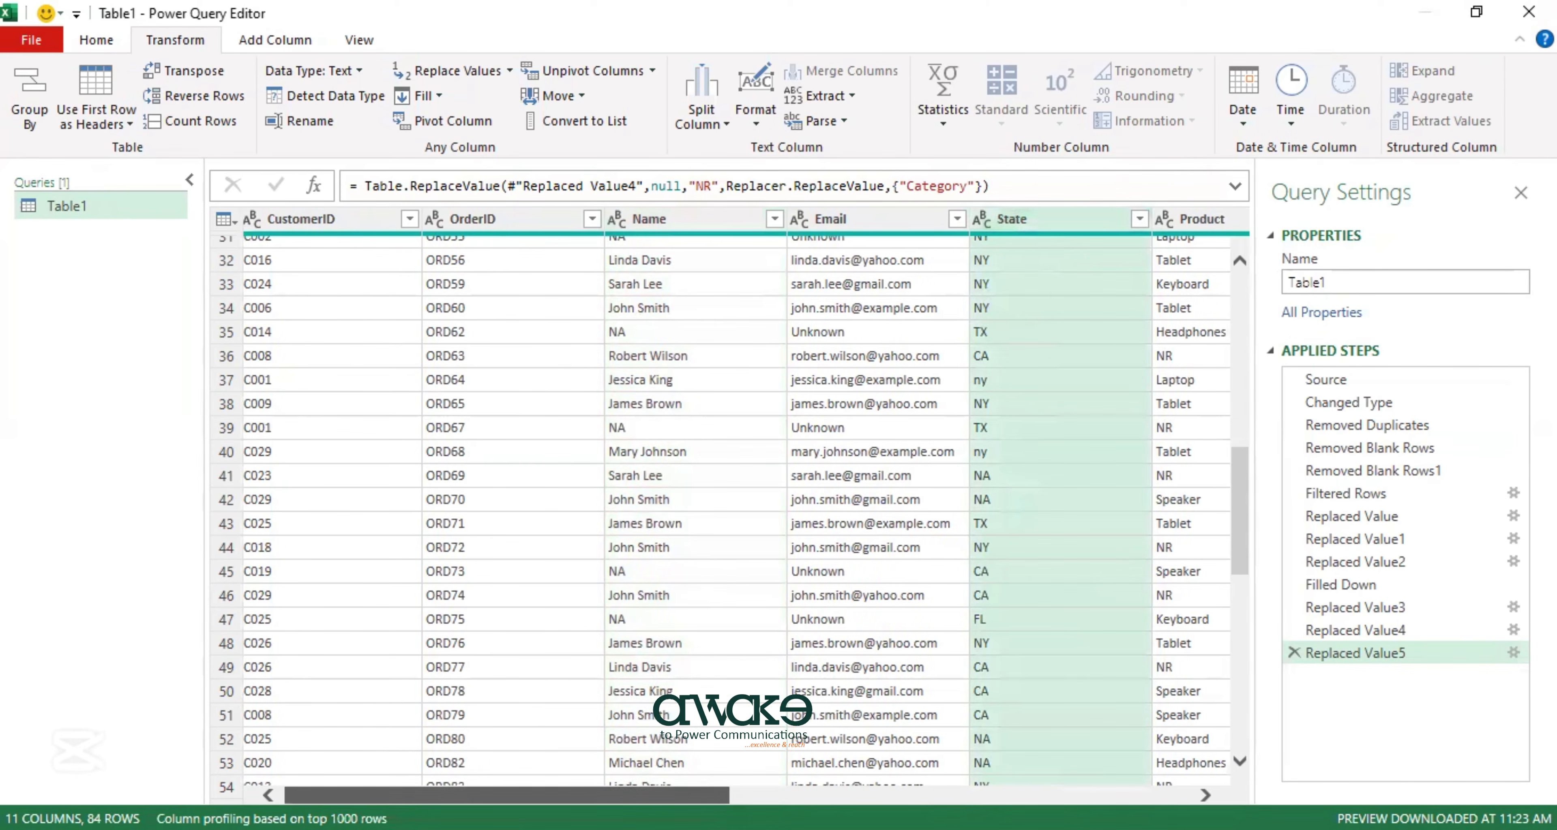
pyautogui.click(910, 219)
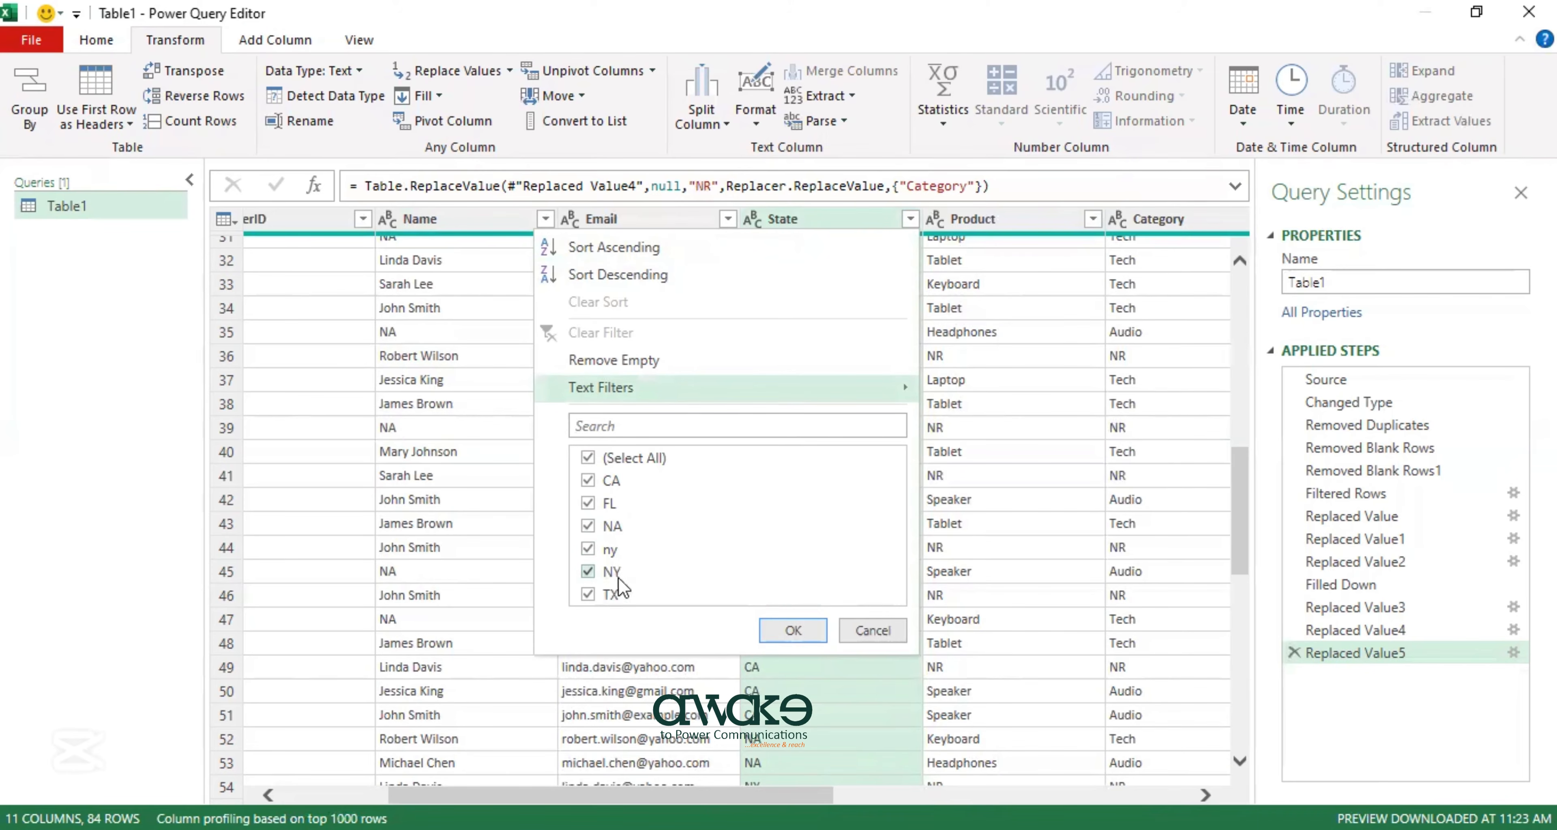
pyautogui.click(790, 629)
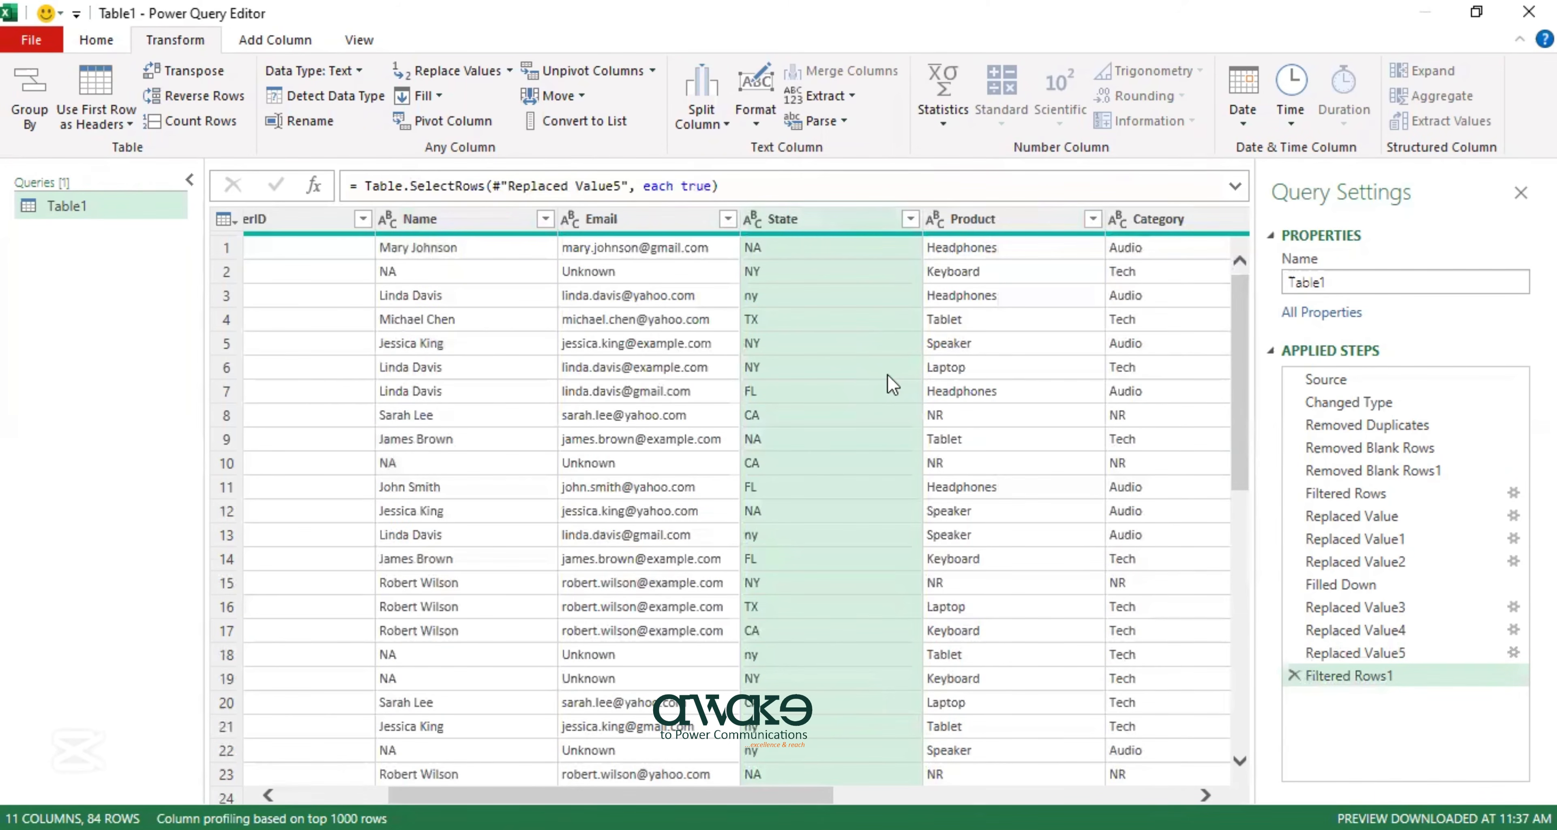
pyautogui.press('Right')
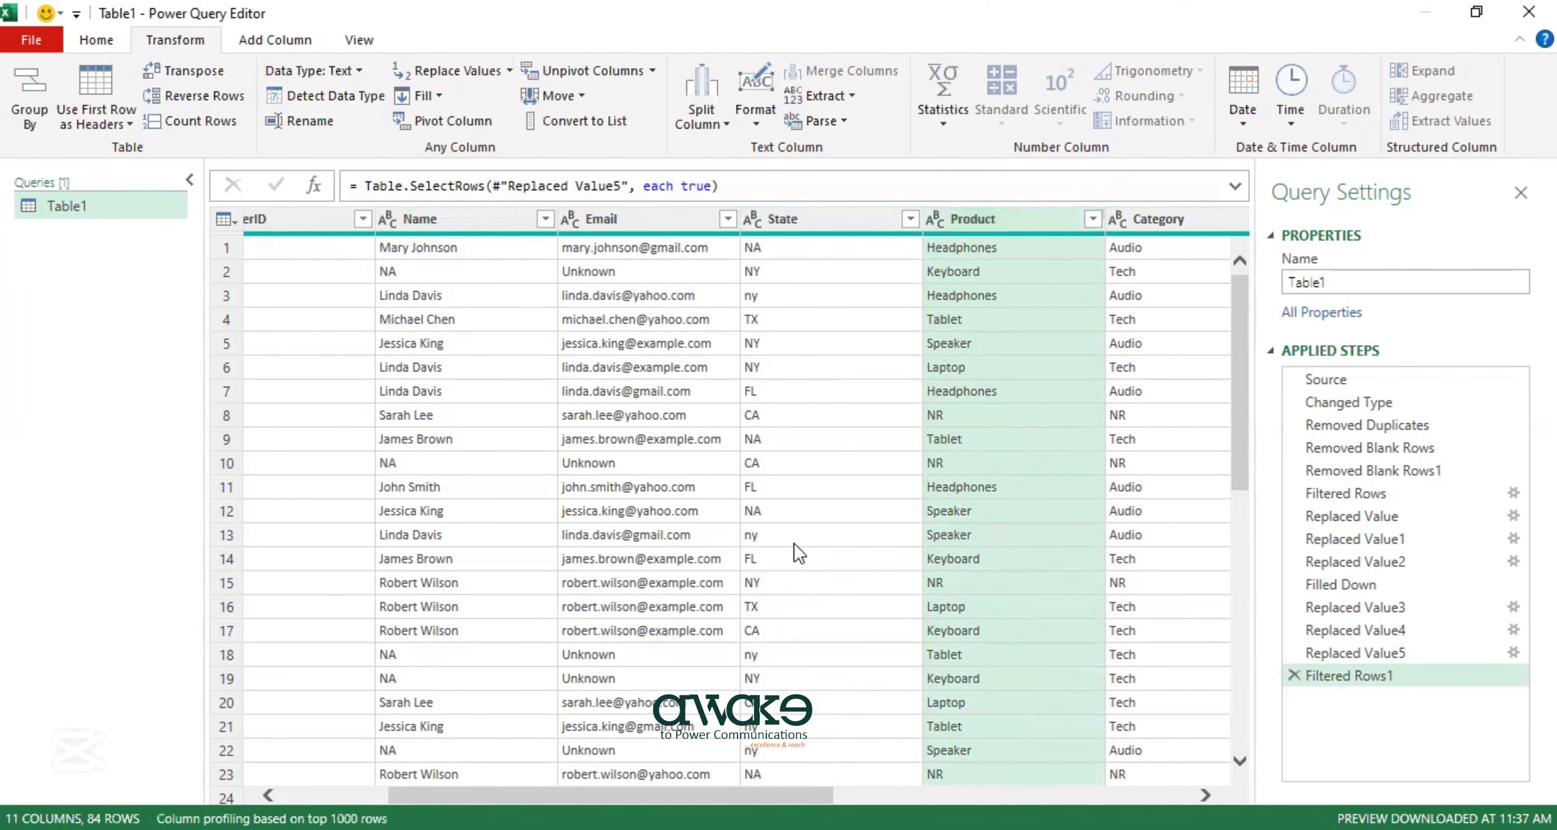
pyautogui.click(861, 223)
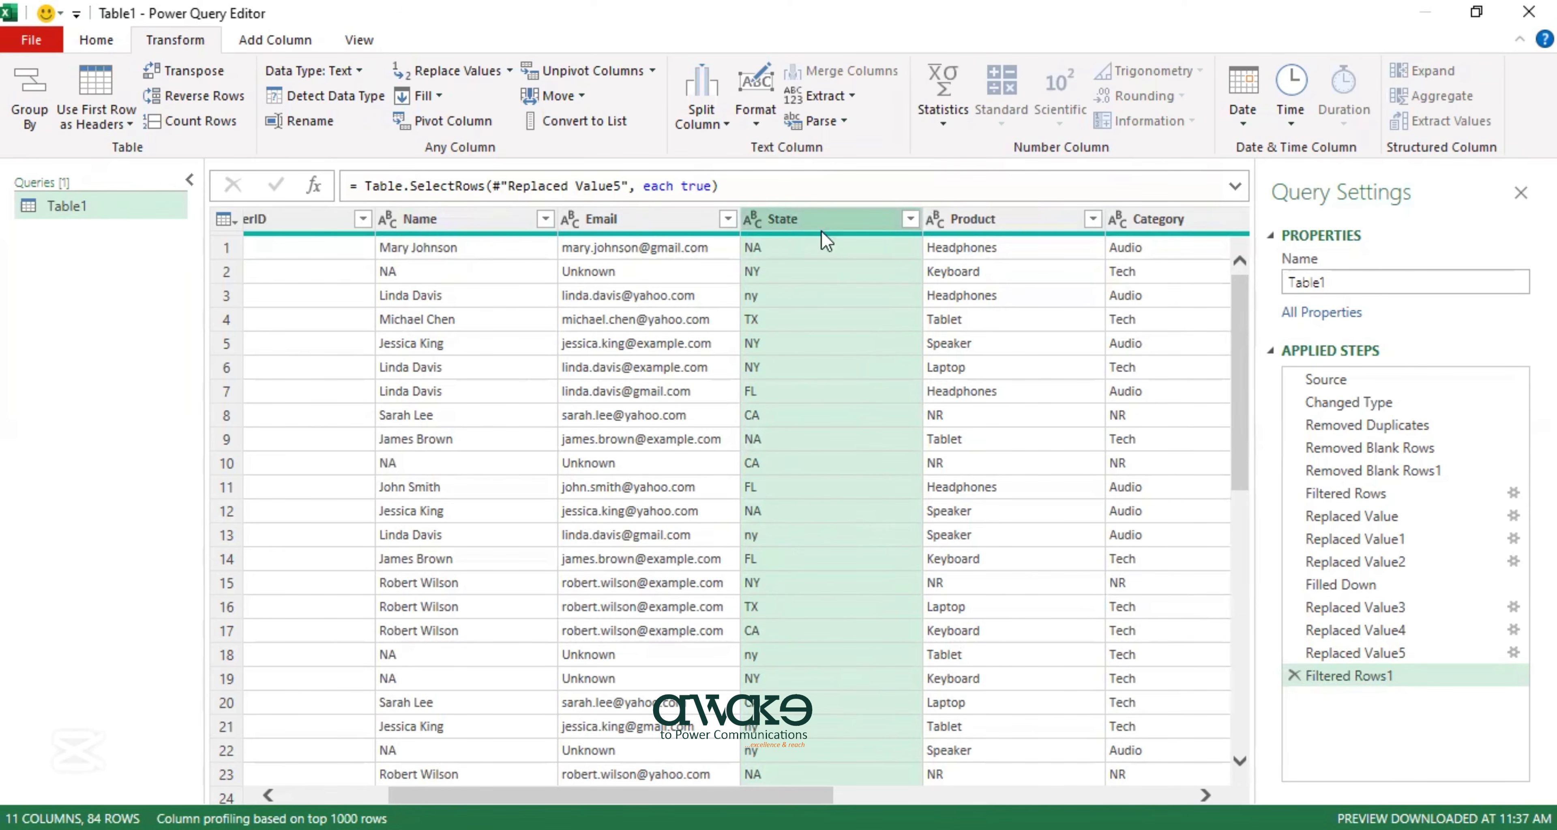
pyautogui.click(910, 220)
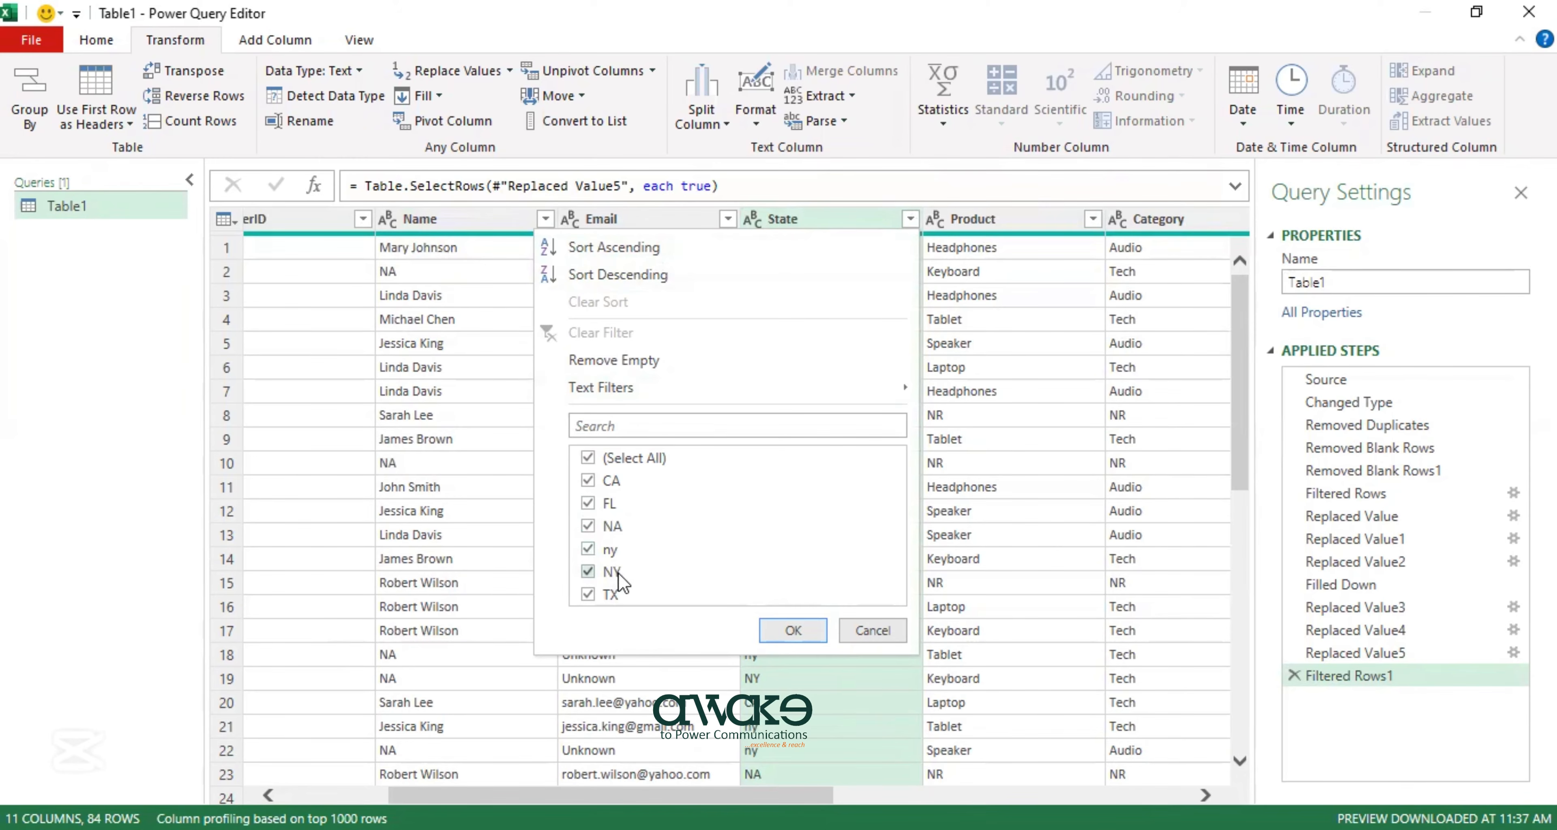
pyautogui.click(786, 632)
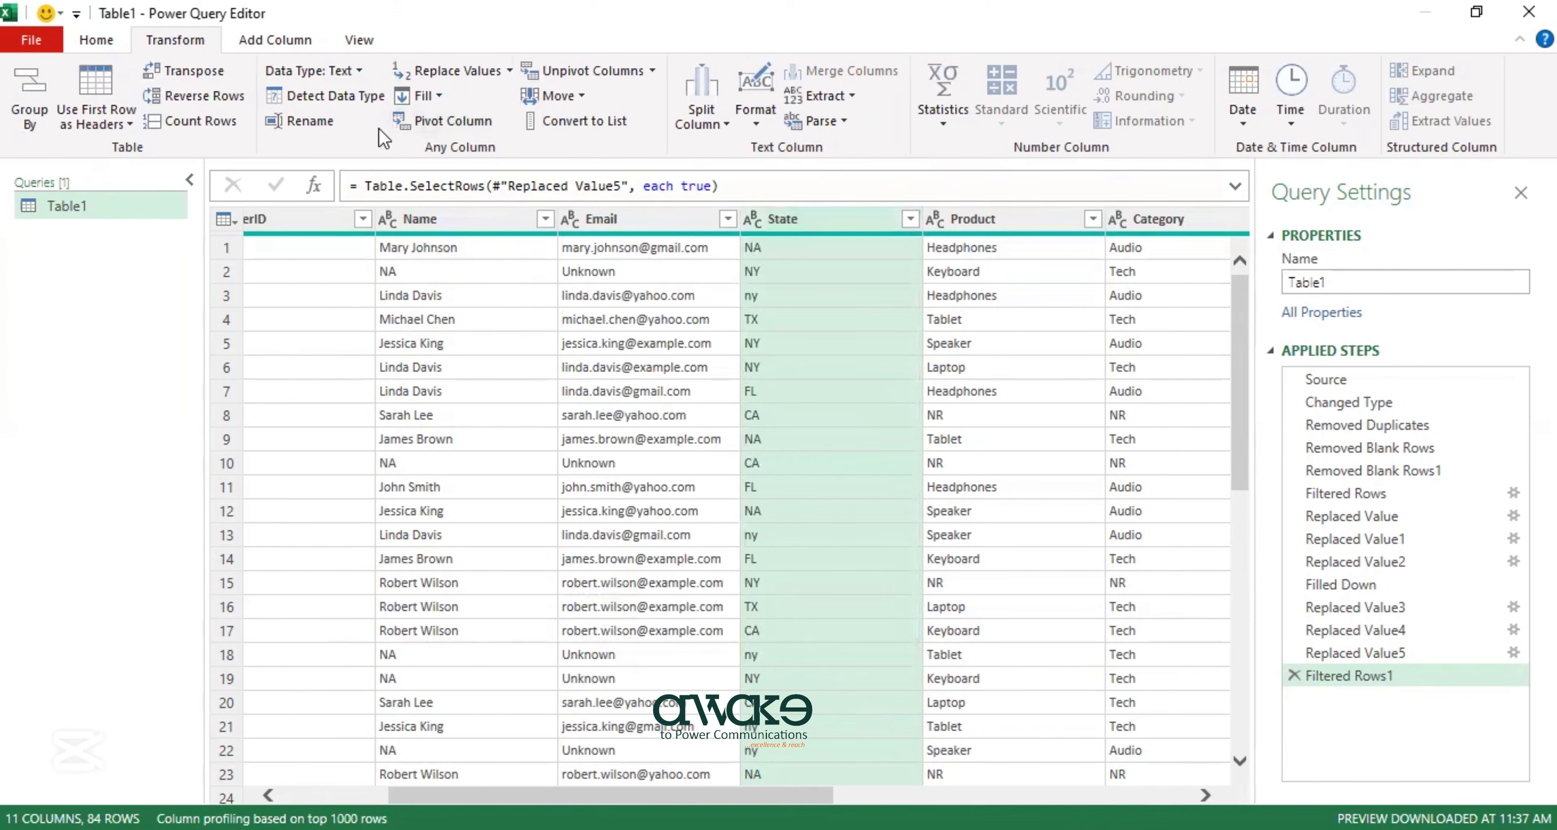
# Replace "ny" with "NY" in the State column.
pyautogui.click(440, 78)
pyautogui.write('ny')
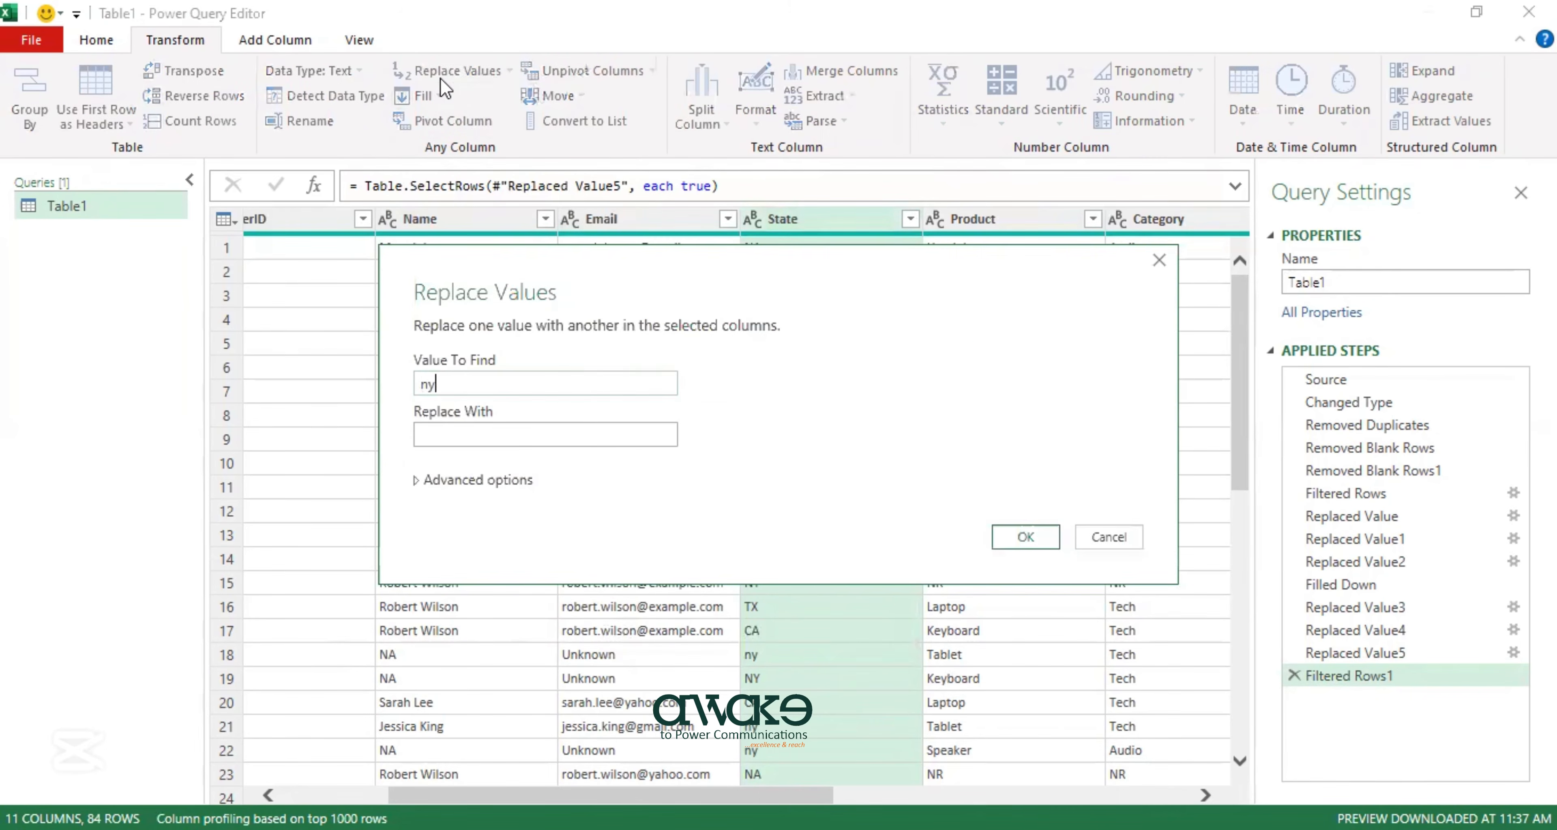
pyautogui.click(455, 434)
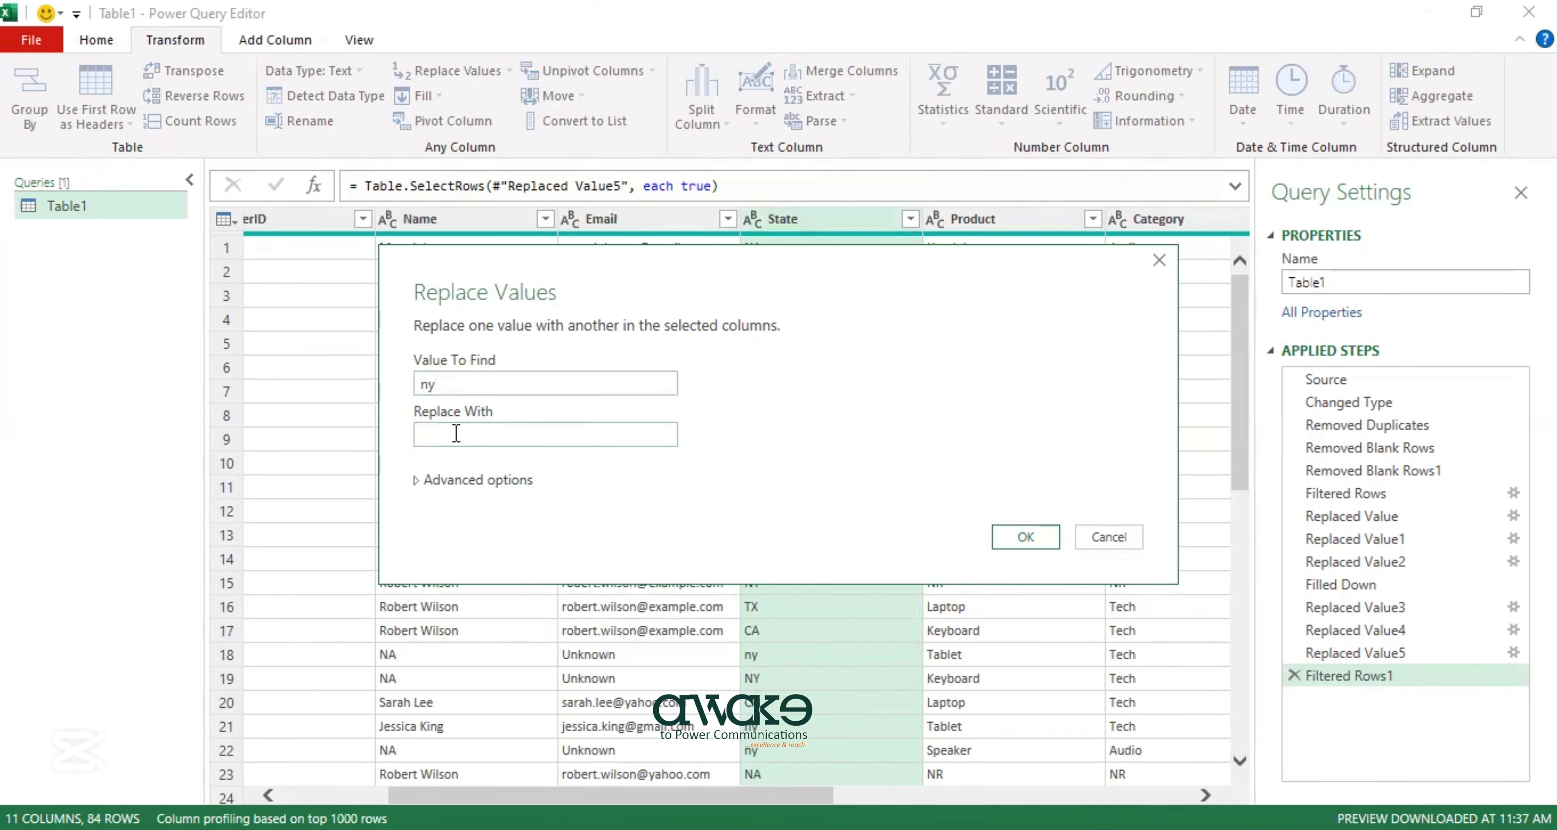
pyautogui.write('NY')
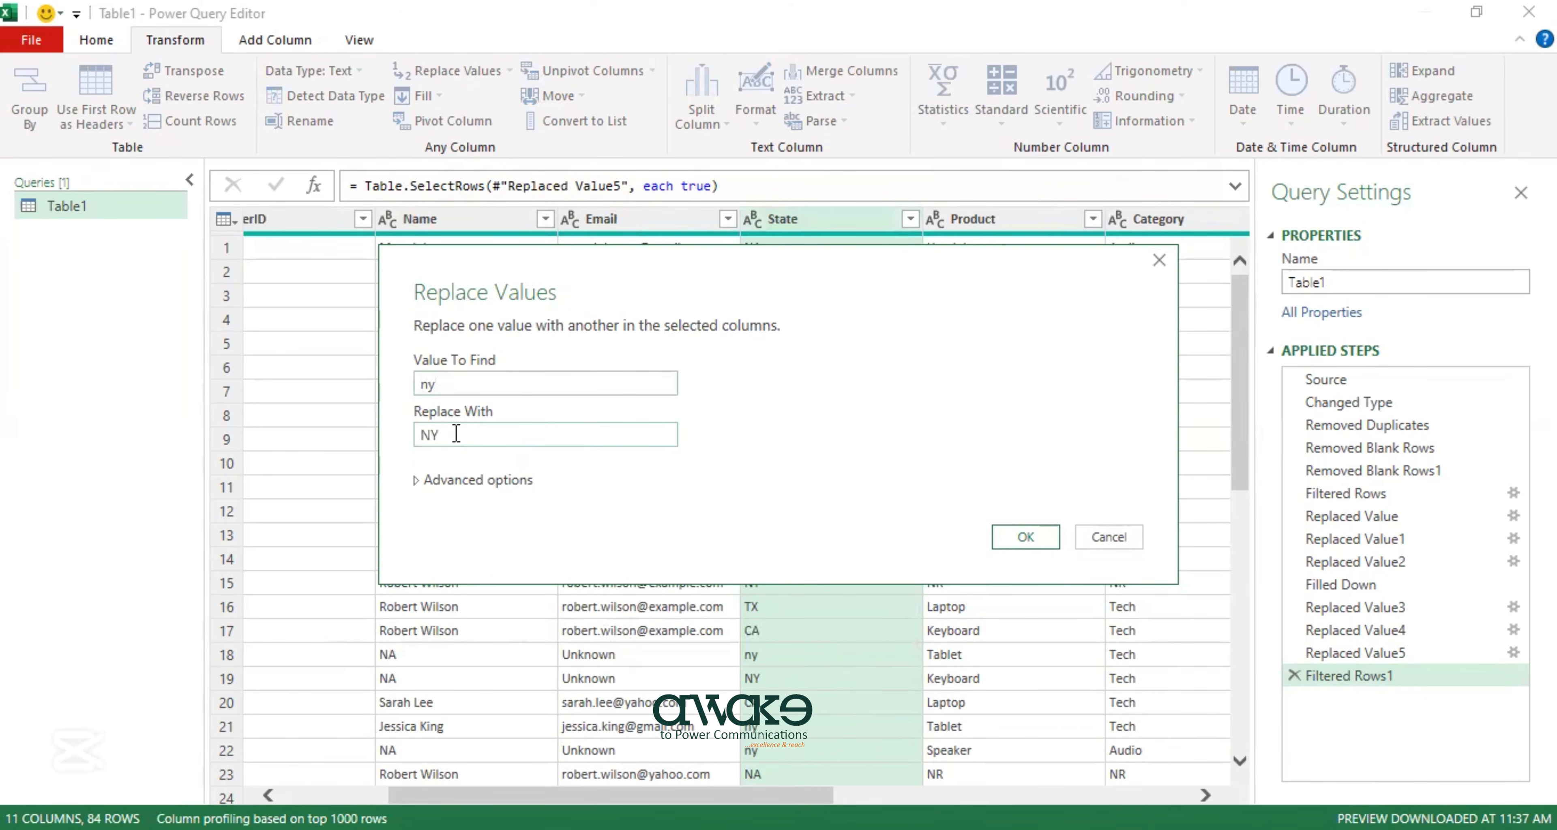
pyautogui.click(1033, 531)
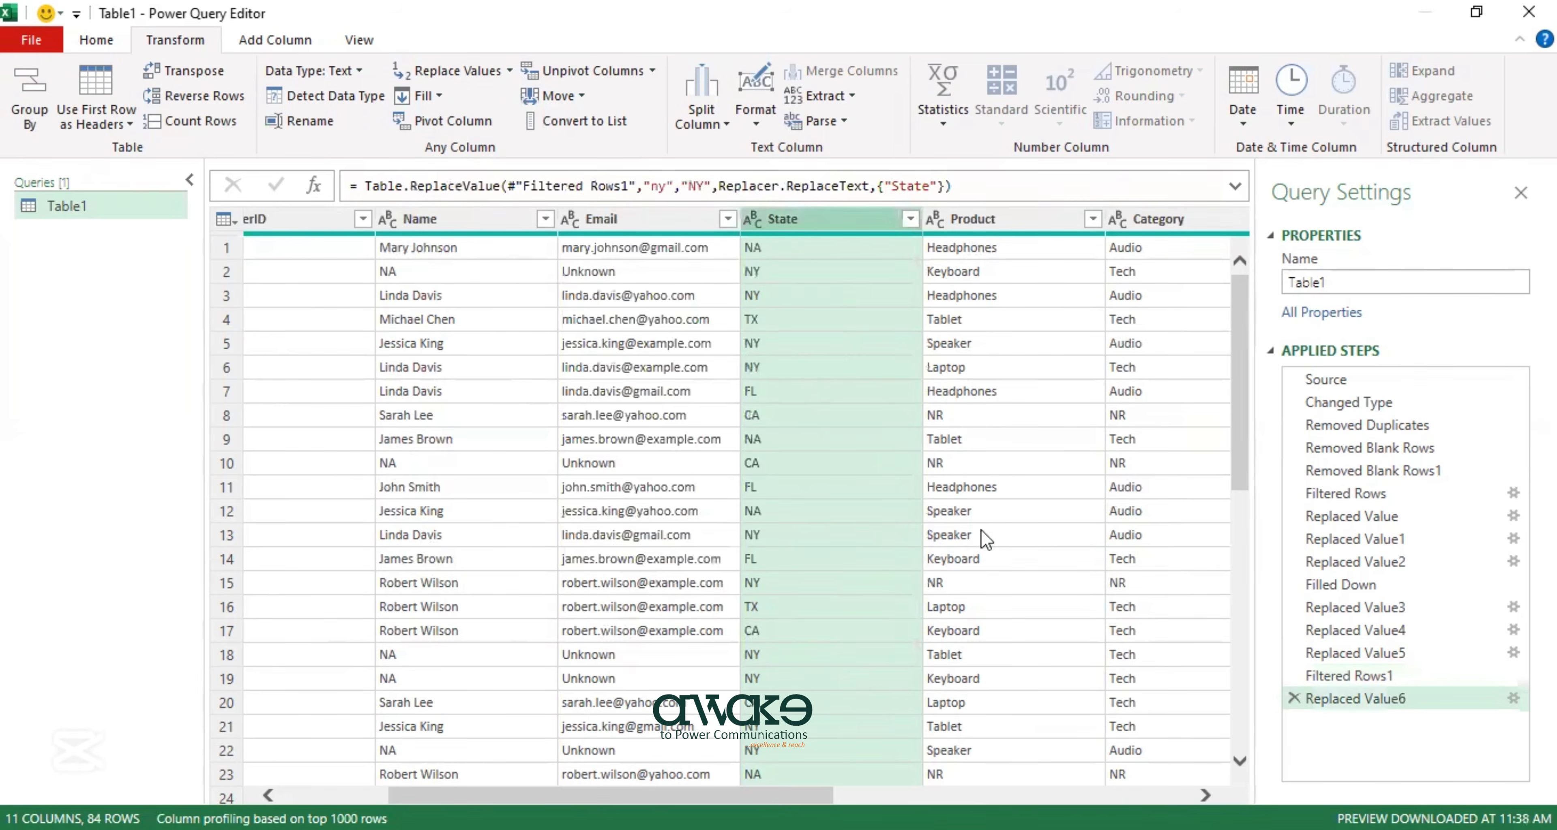
# Check the distinct values of the State column, keeping all of them selected in its filter.
pyautogui.click(910, 219)
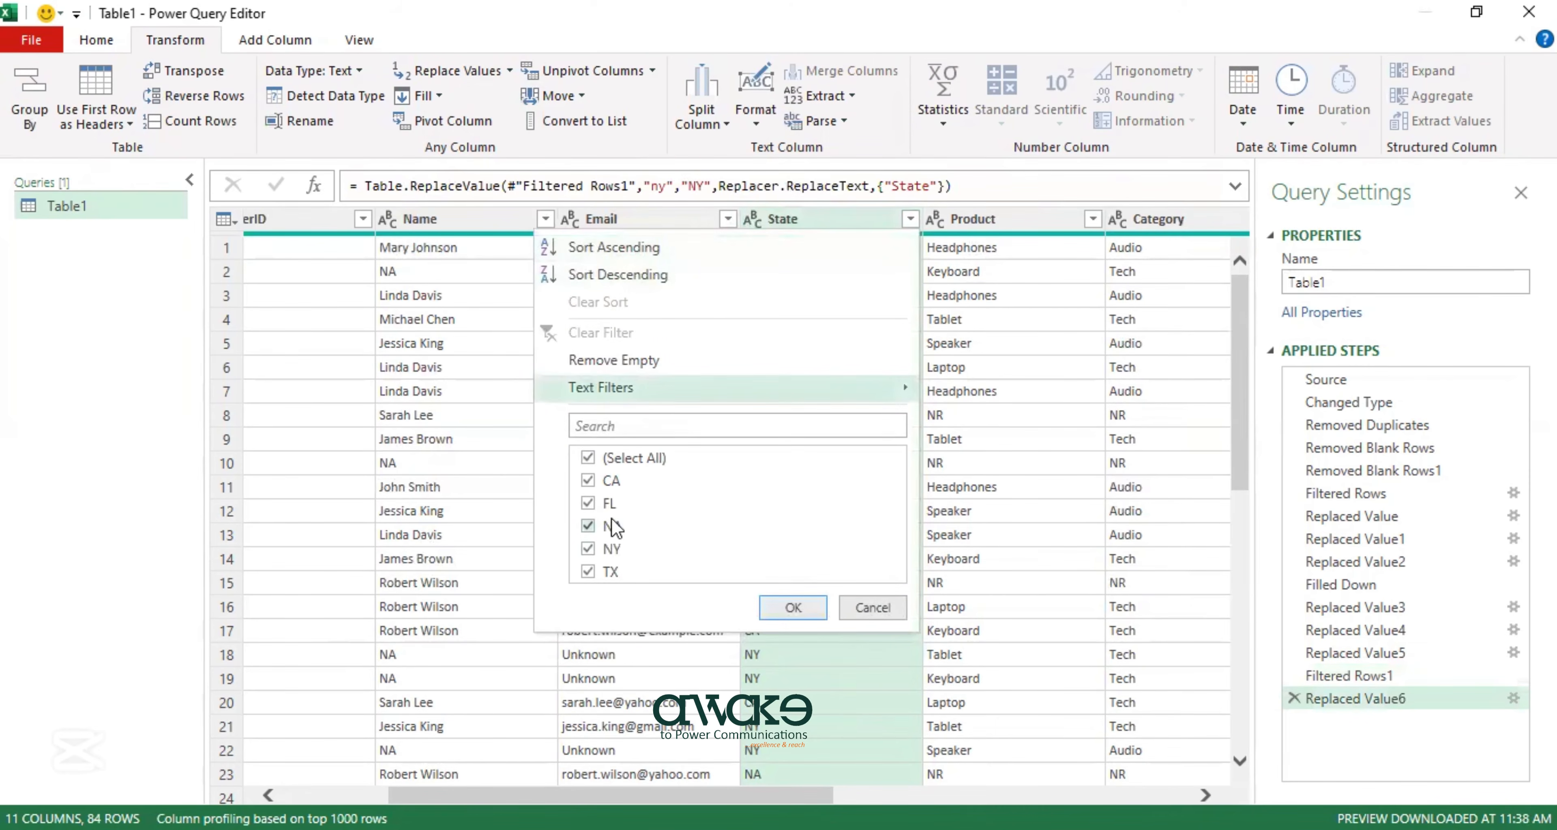
pyautogui.click(793, 608)
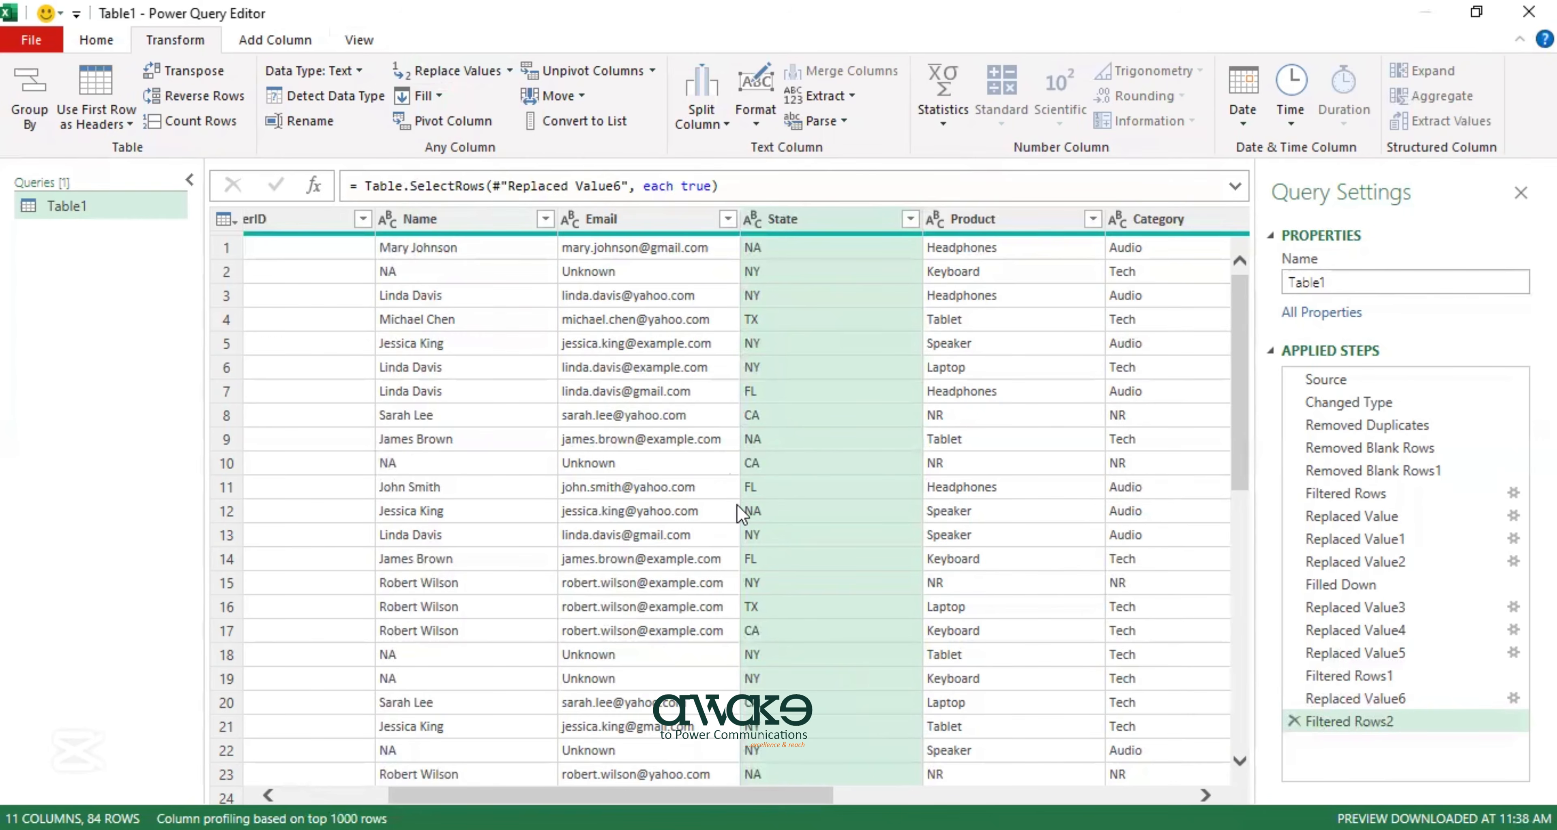
# Filter the Quantity column to exclude rows with the value -1.
pyautogui.hscroll(5, 742, 514)
pyautogui.click(804, 217)
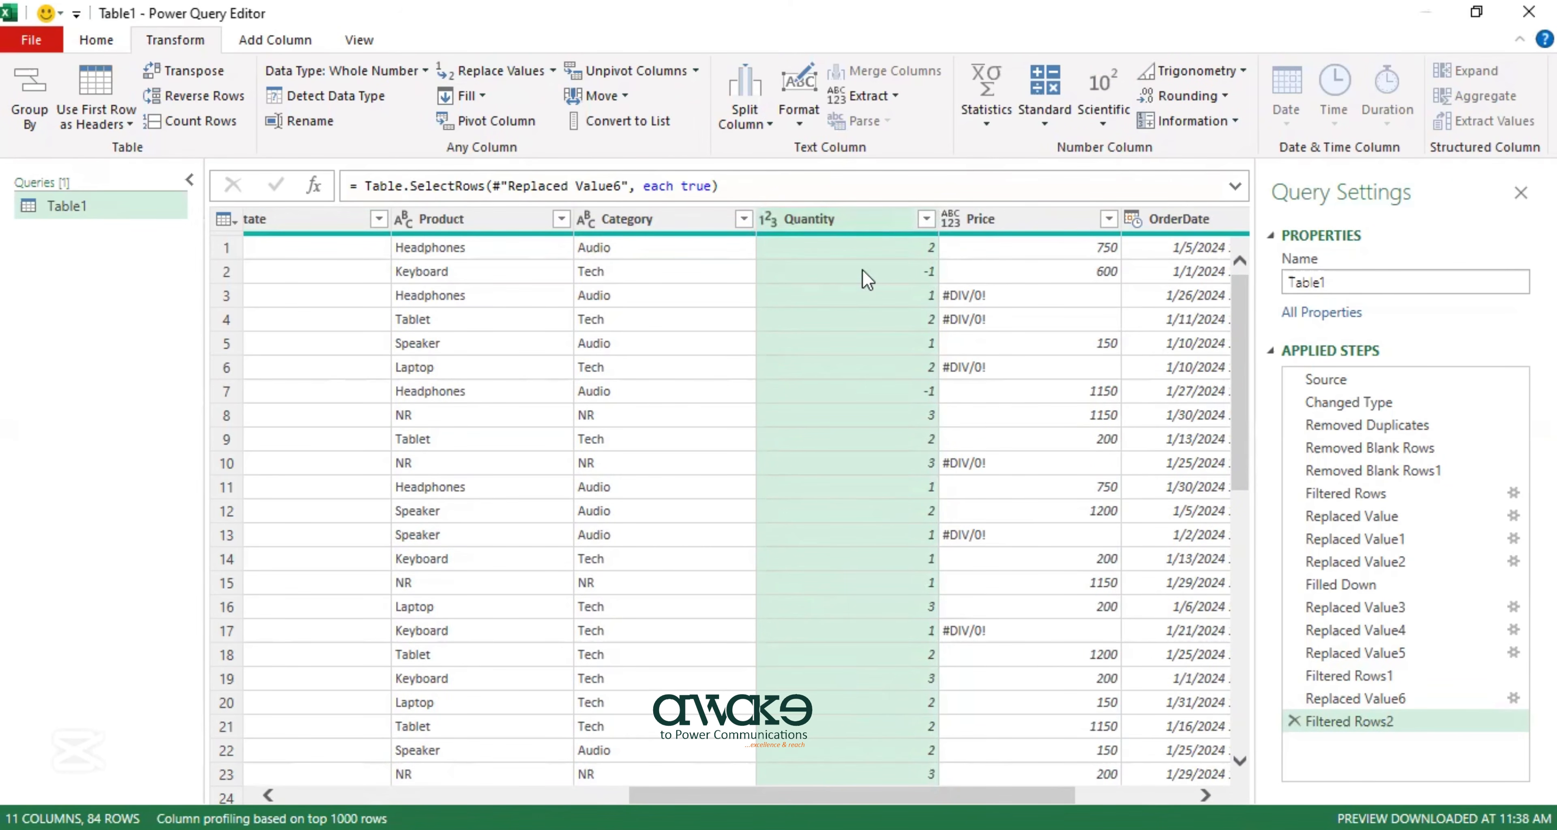
pyautogui.click(927, 219)
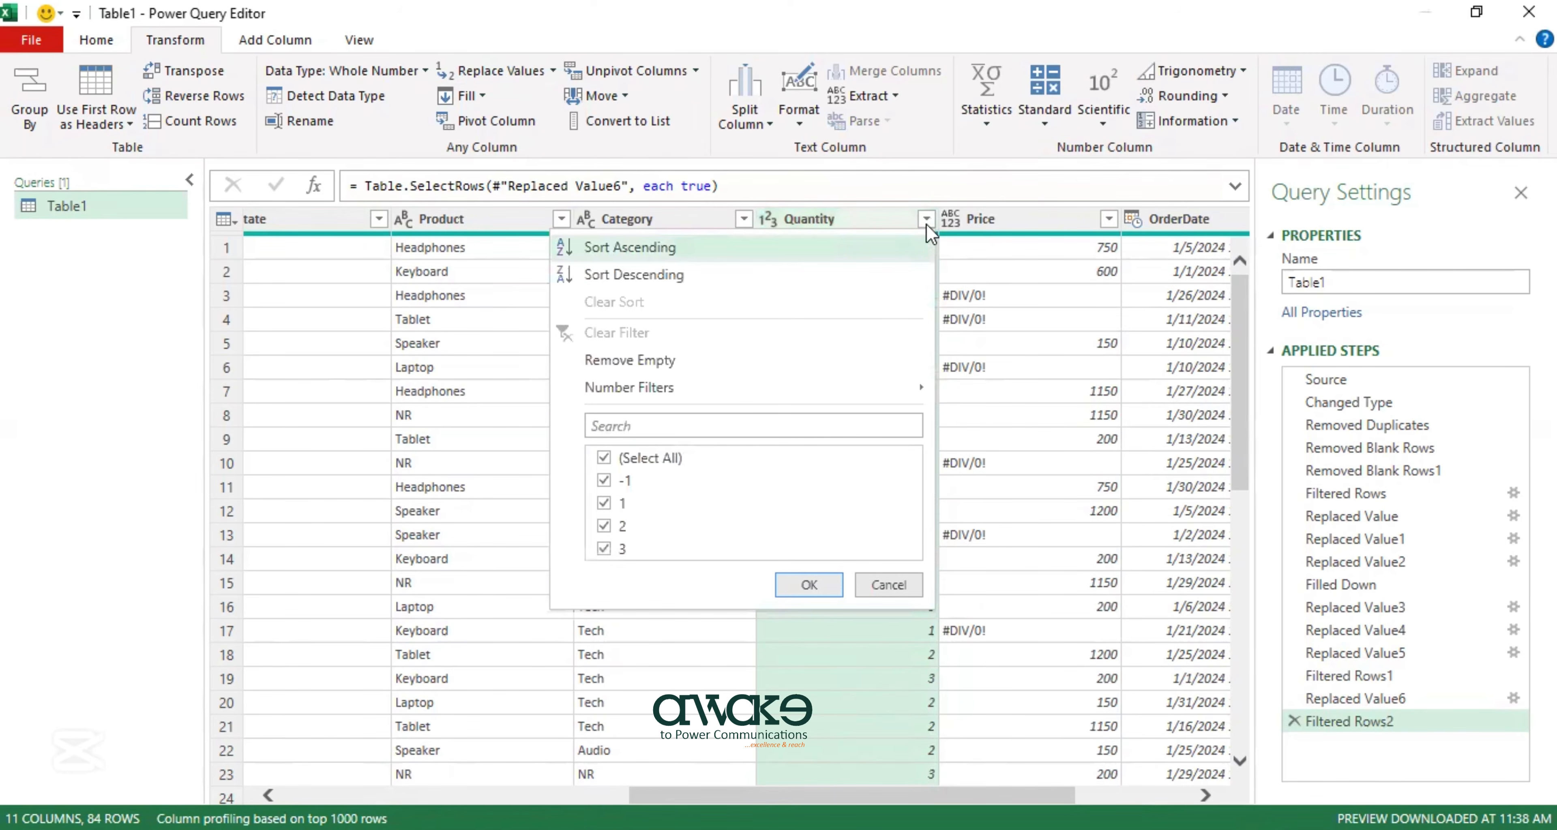
pyautogui.click(602, 481)
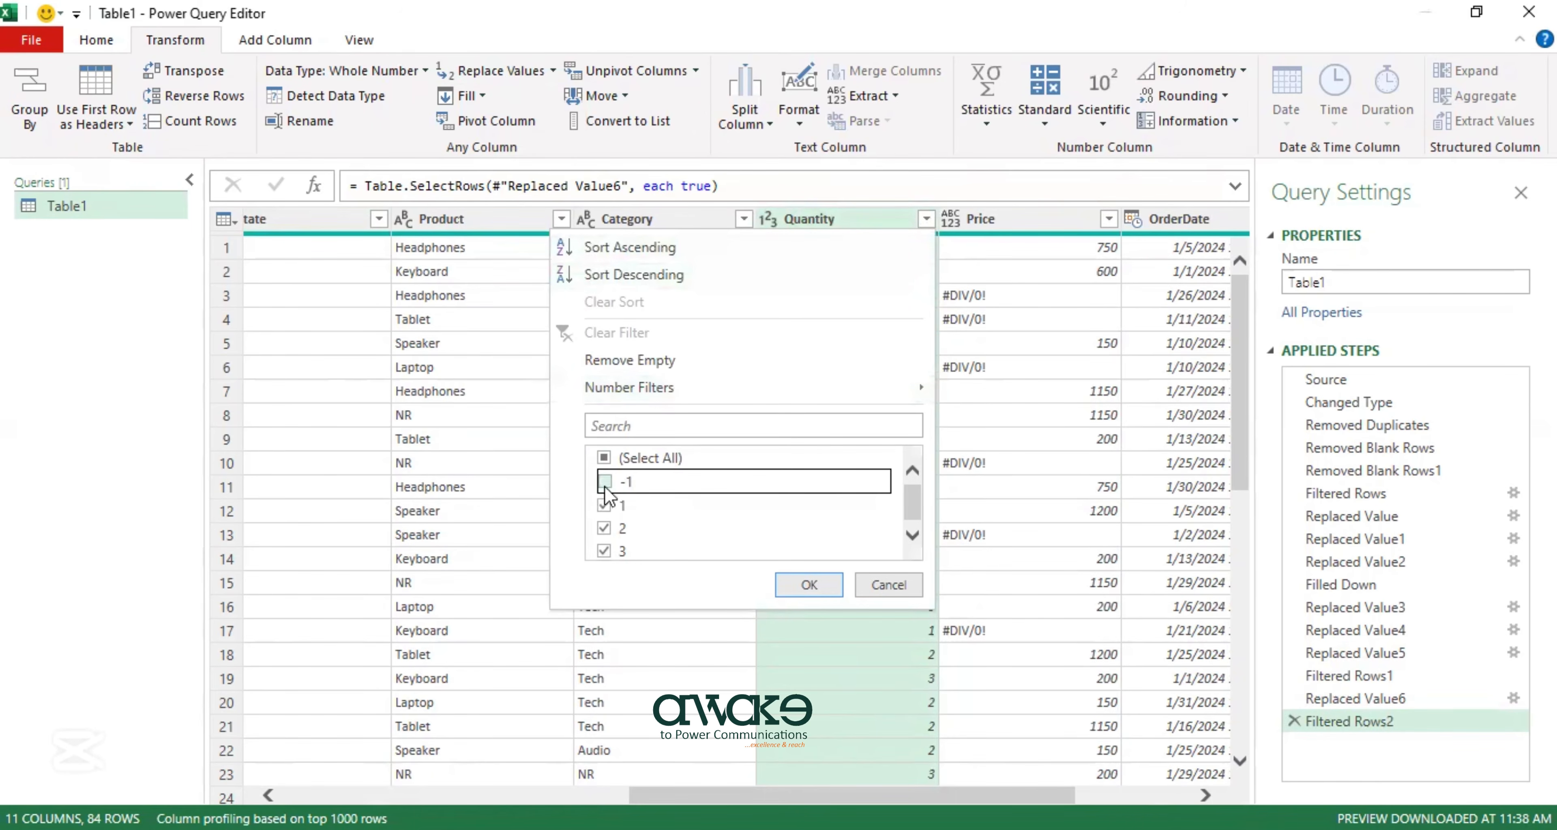
pyautogui.click(809, 584)
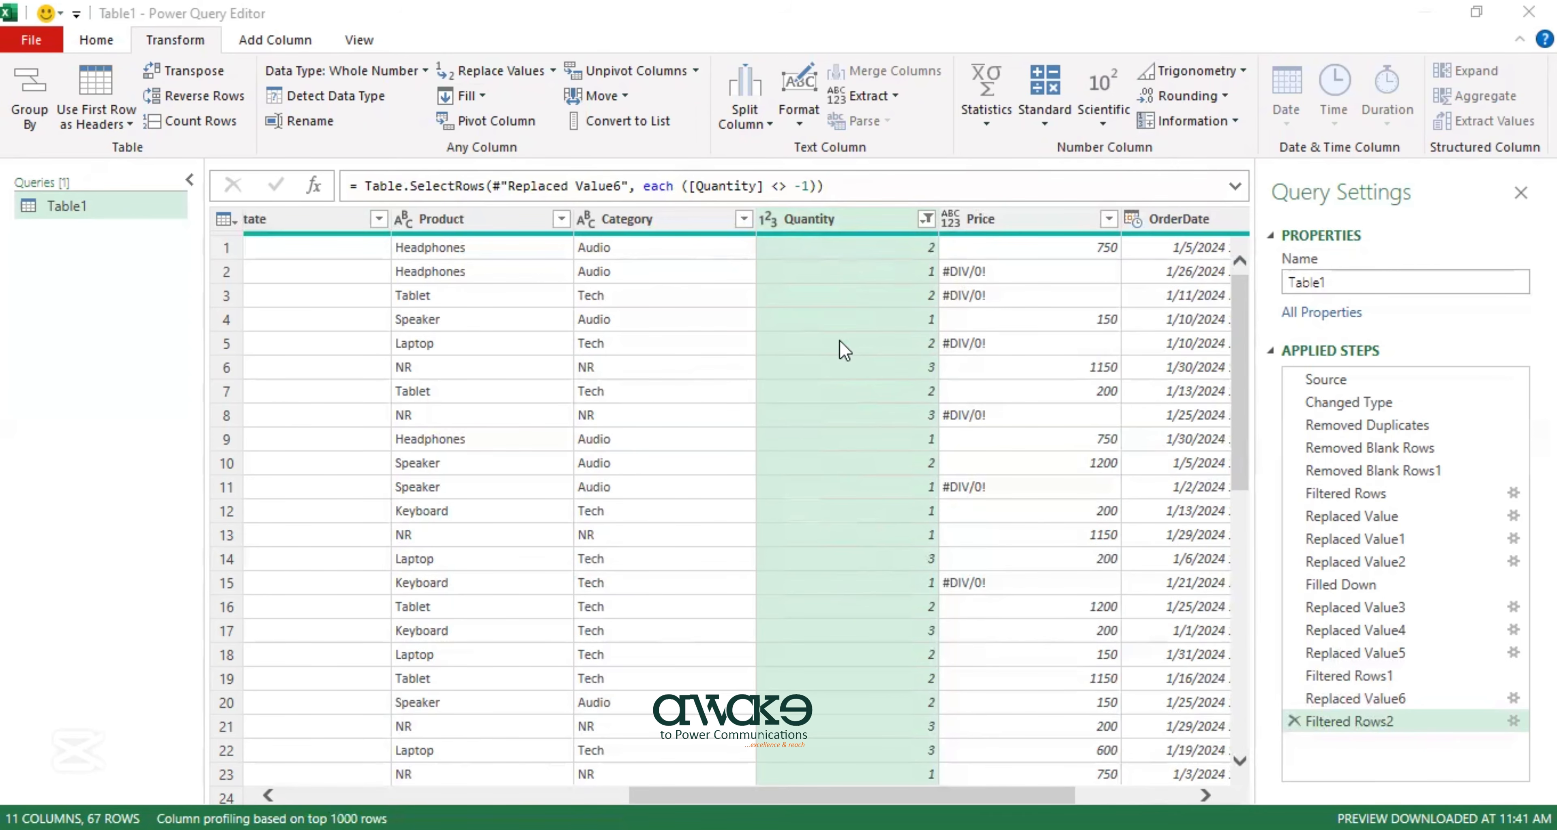
# Change the data type of the Price column to Whole Number.
pyautogui.click(1064, 223)
pyautogui.click(992, 296)
pyautogui.click(1010, 218)
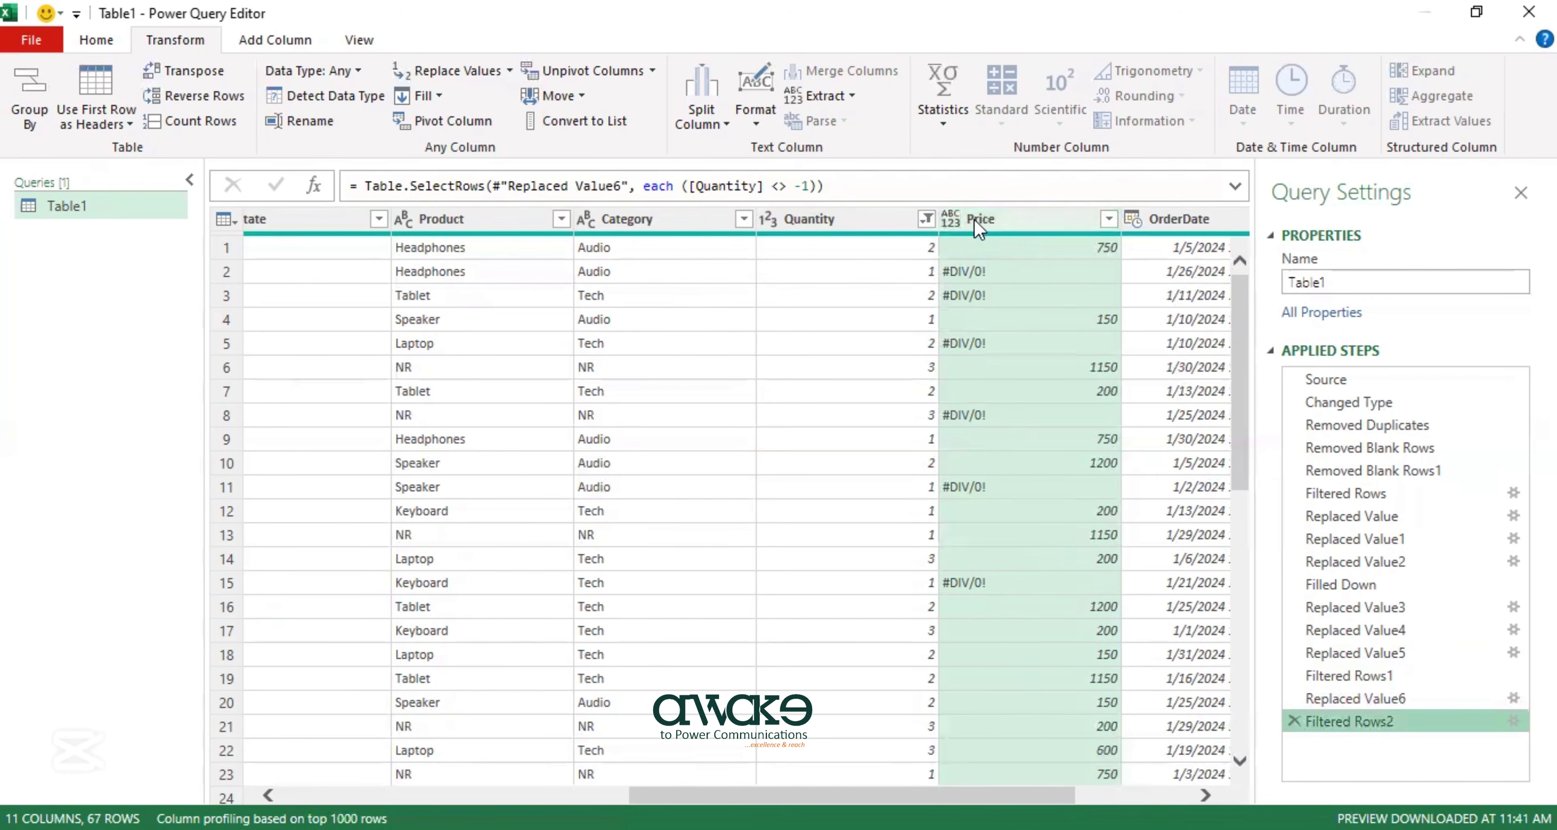
pyautogui.click(1004, 219)
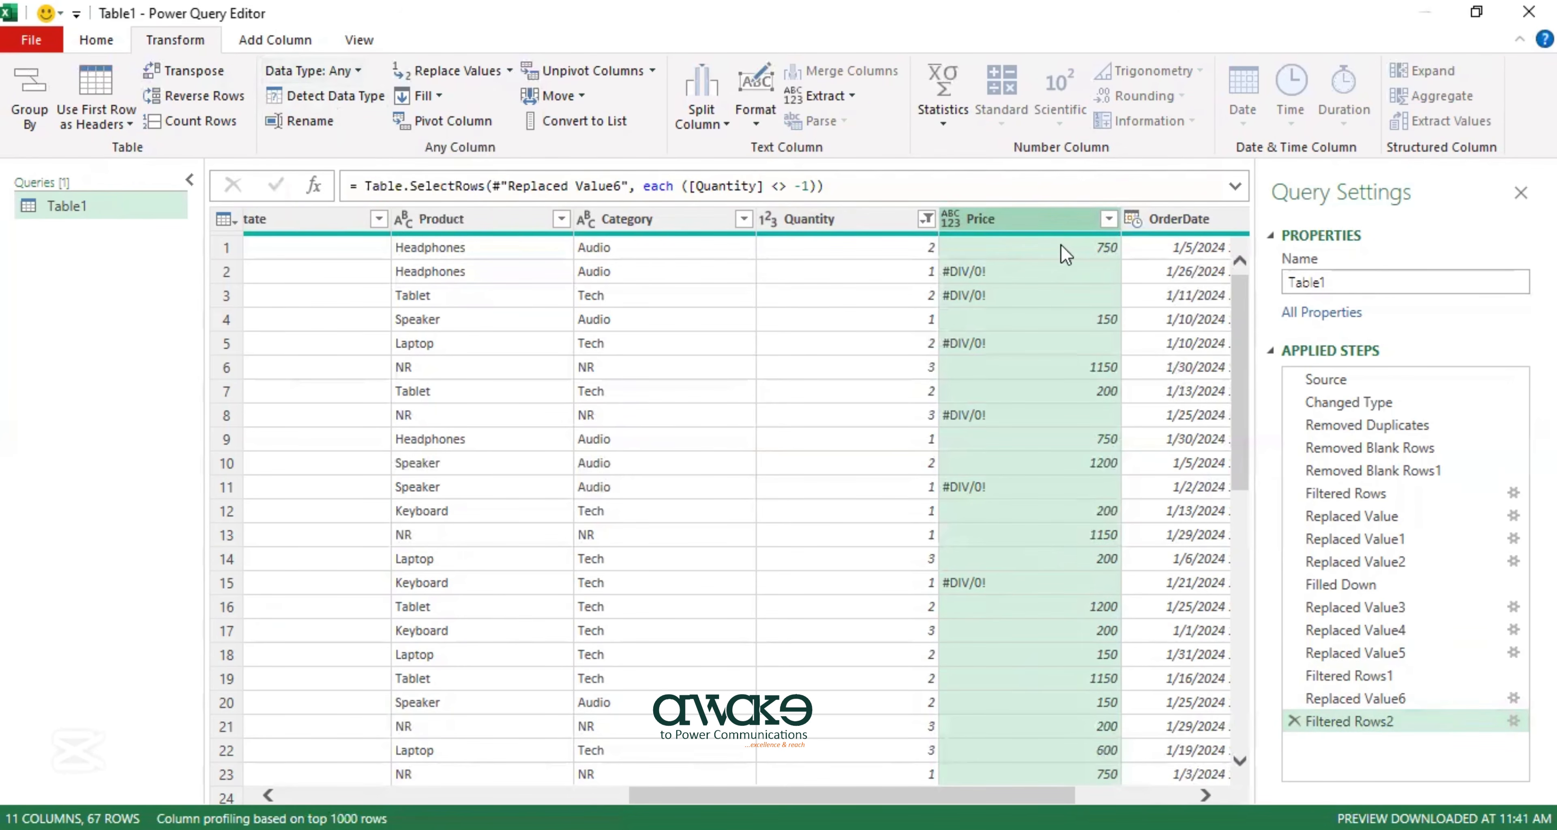
pyautogui.click(360, 73)
pyautogui.click(358, 156)
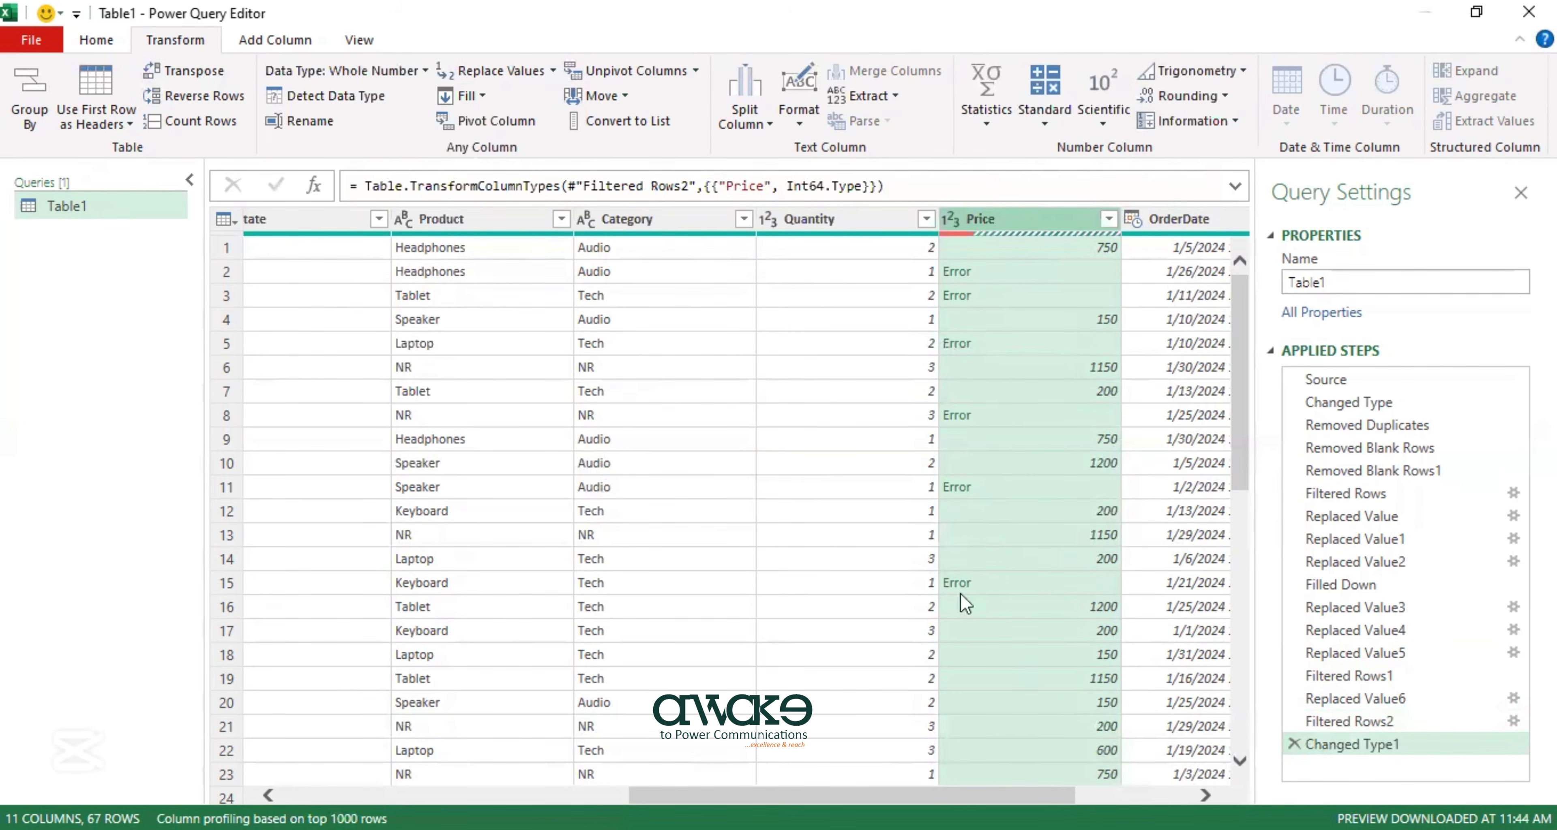
# Replace the errors in the Price column with 0.
pyautogui.scroll(-8, 978, 596)
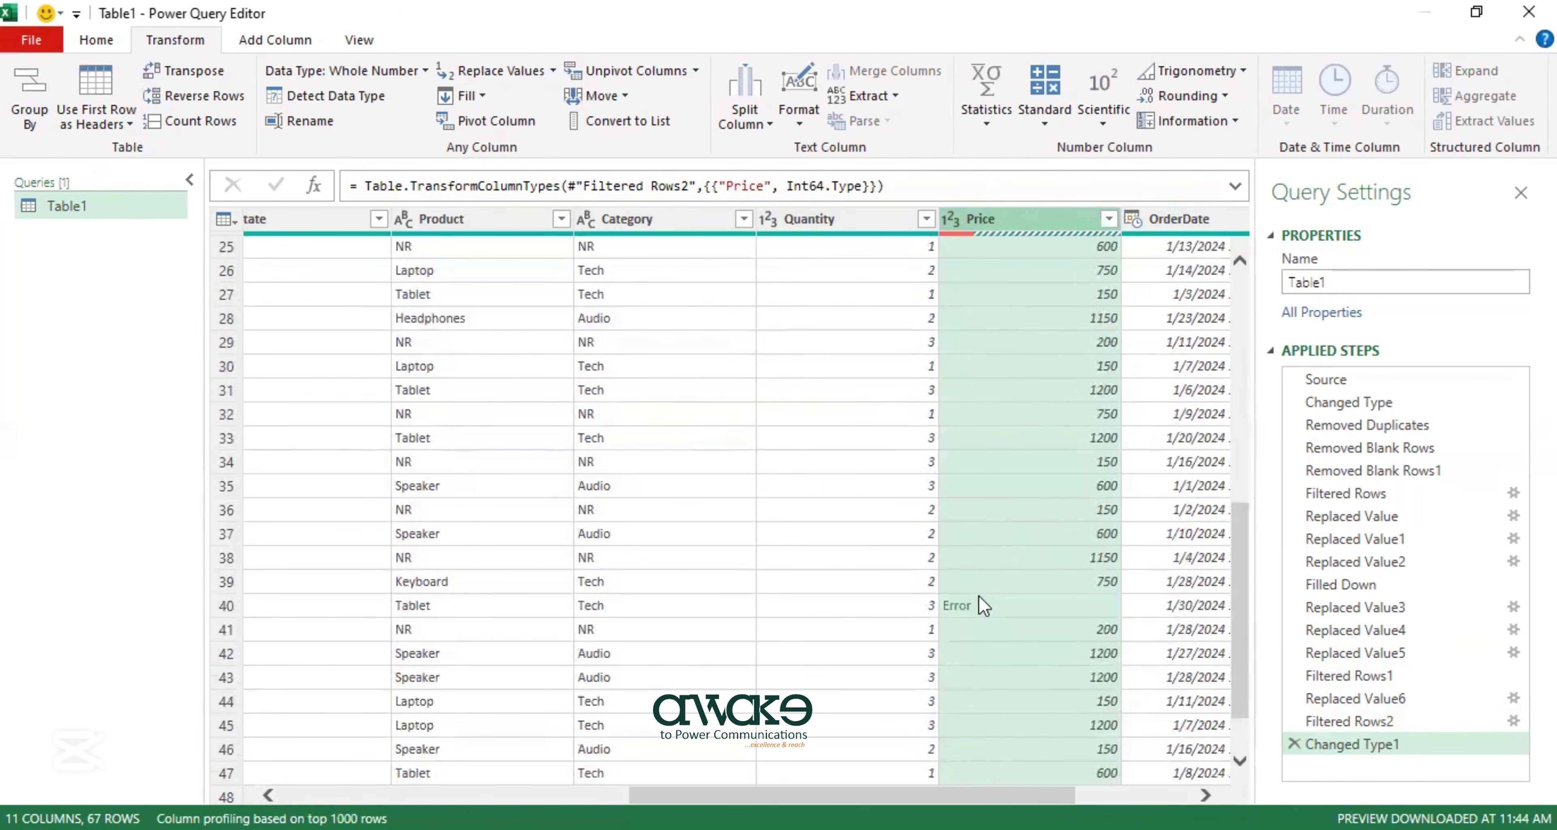
pyautogui.scroll(8, 978, 596)
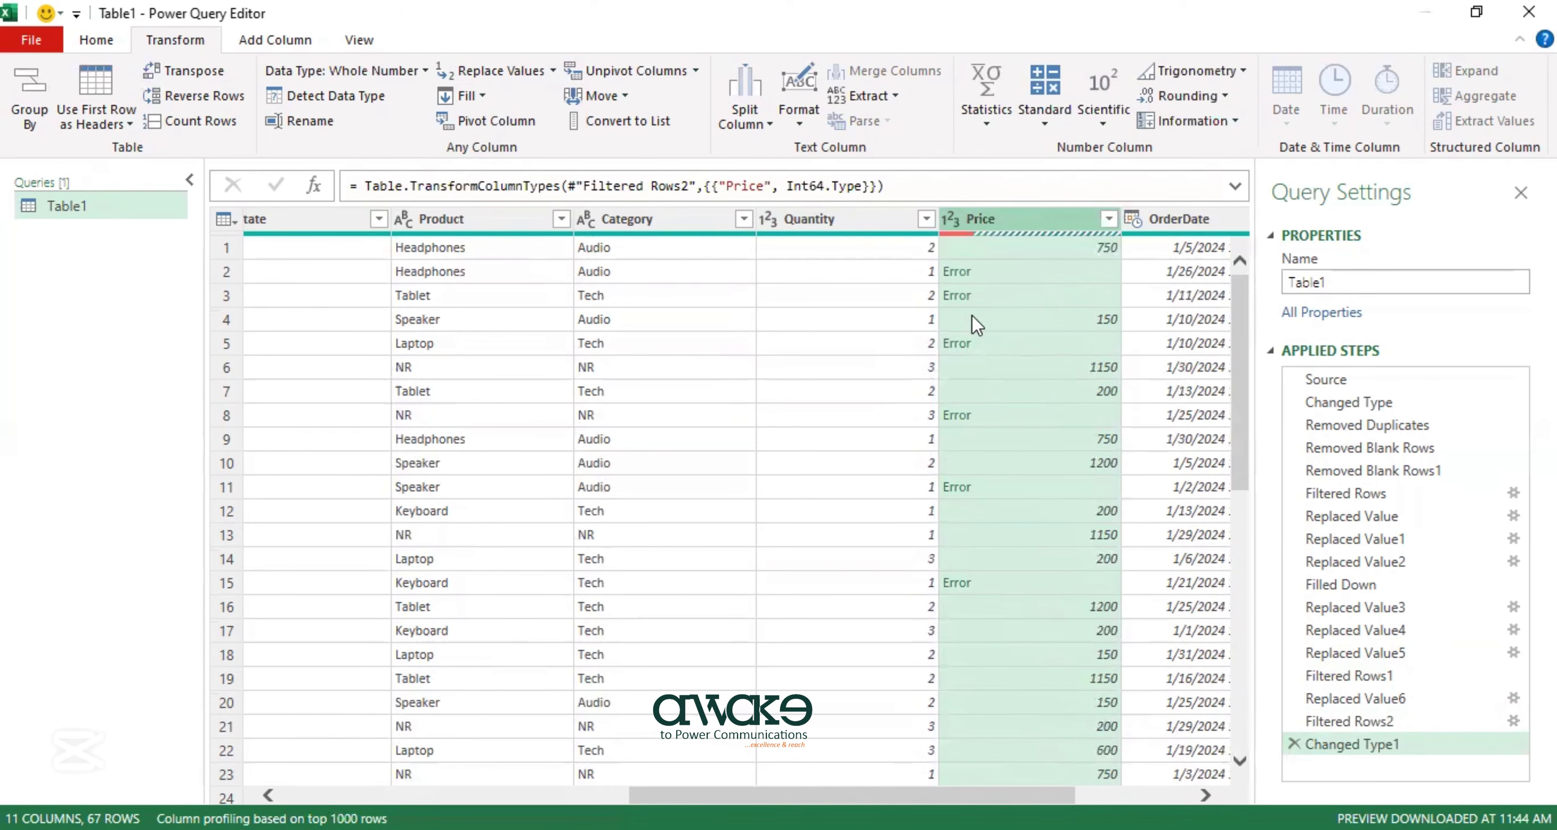
pyautogui.click(553, 71)
pyautogui.click(514, 123)
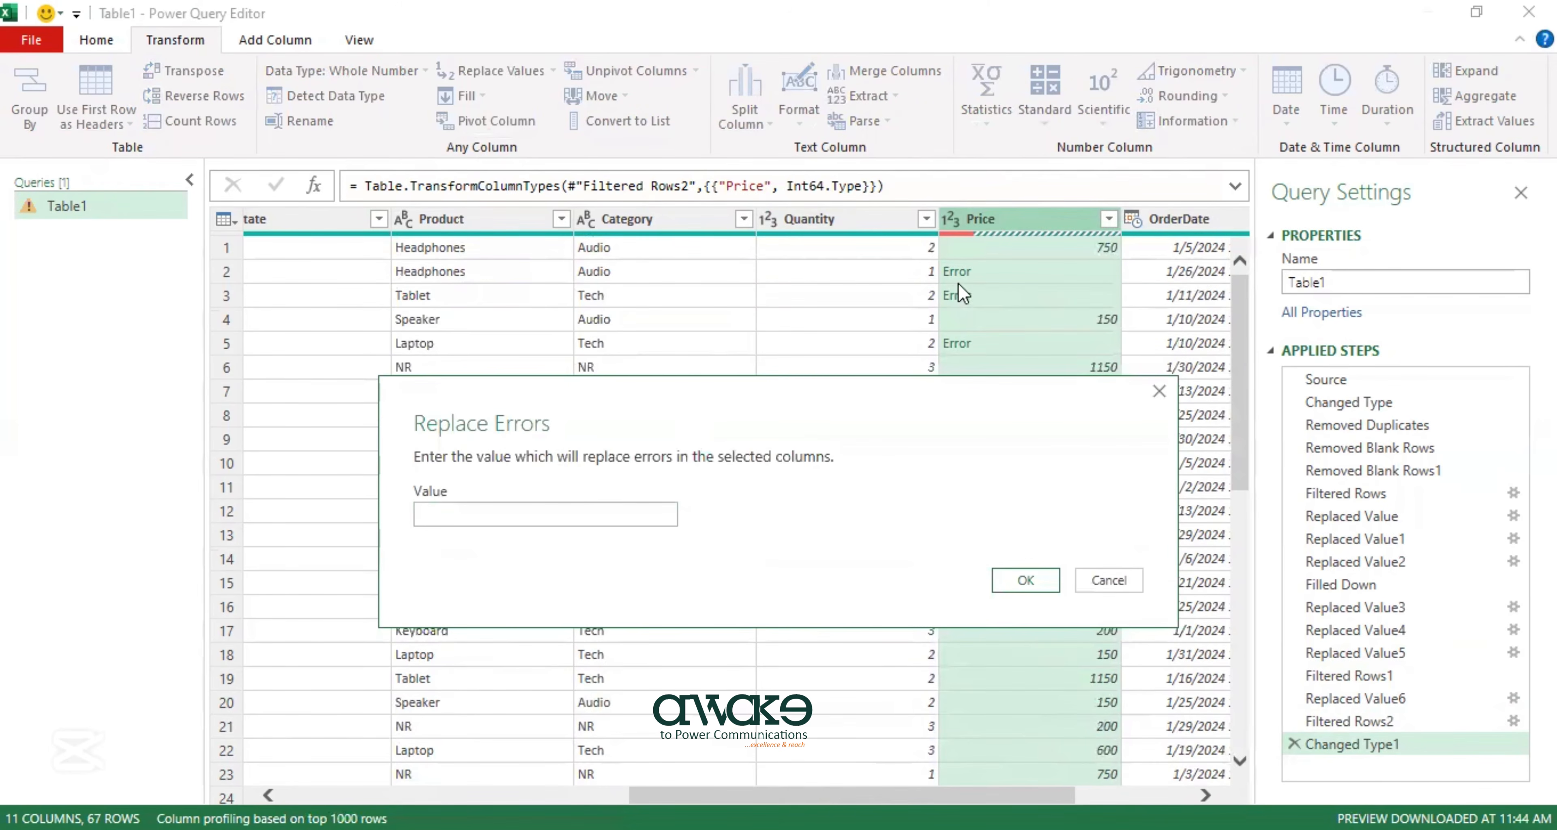
pyautogui.click(547, 514)
pyautogui.write('0')
pyautogui.click(1023, 581)
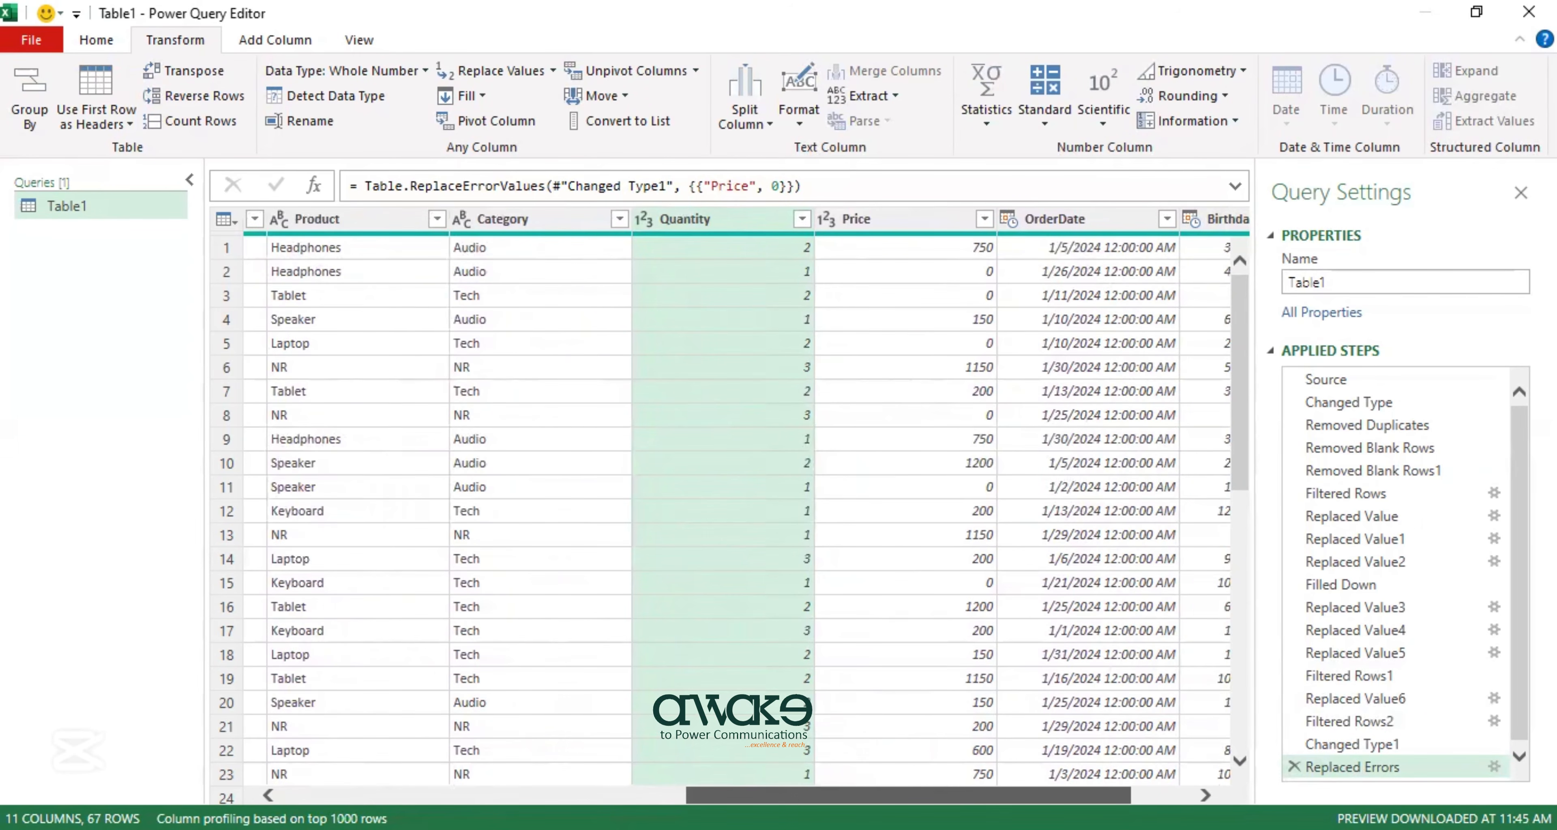
# Add a new column that extracts the year from the OrderDate column.
pyautogui.hscroll(3, 726, 508)
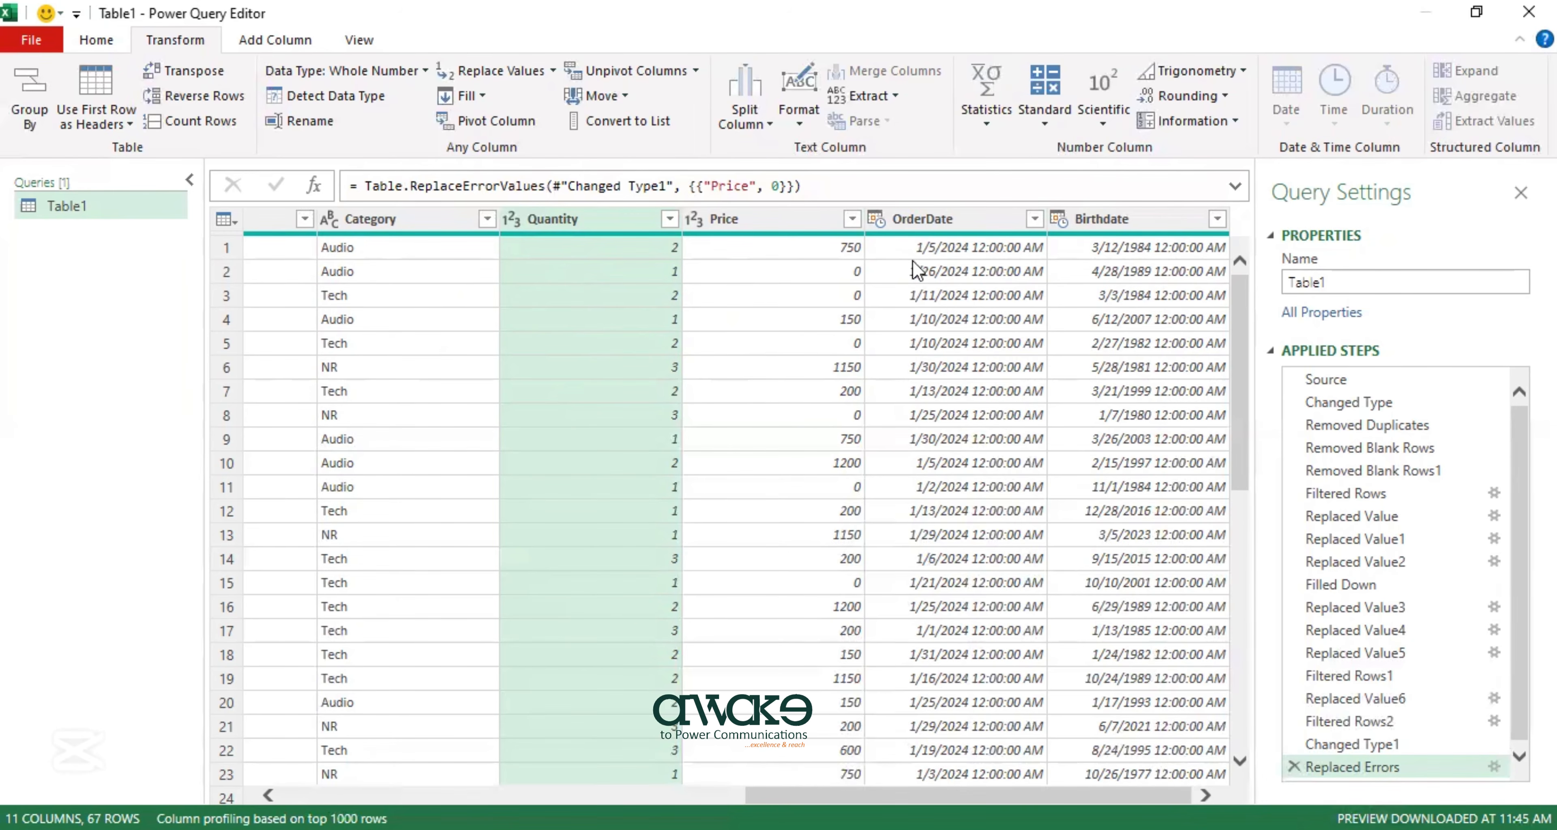
pyautogui.click(931, 219)
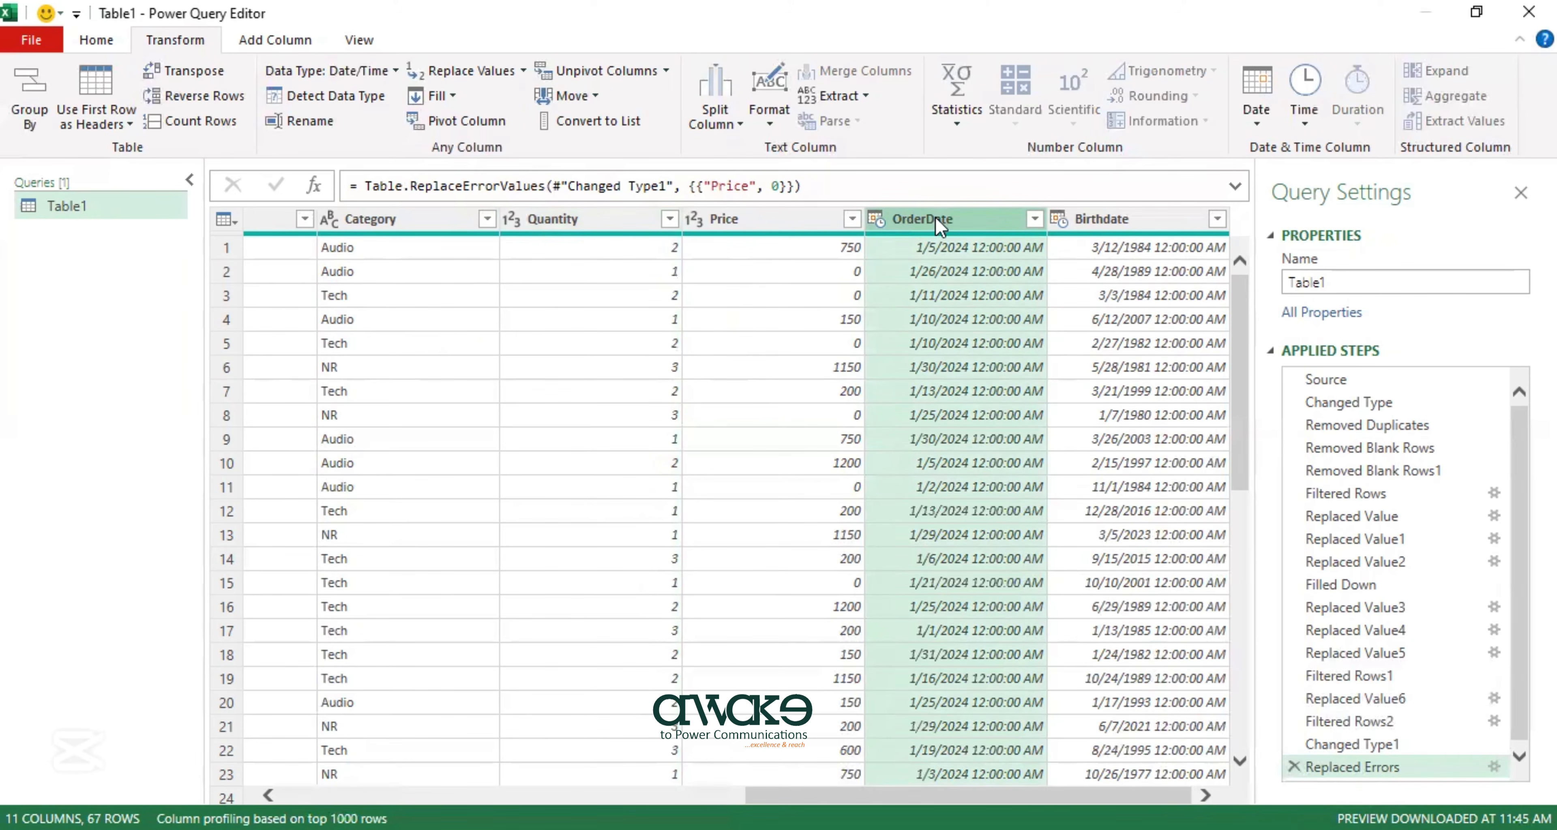
pyautogui.click(275, 40)
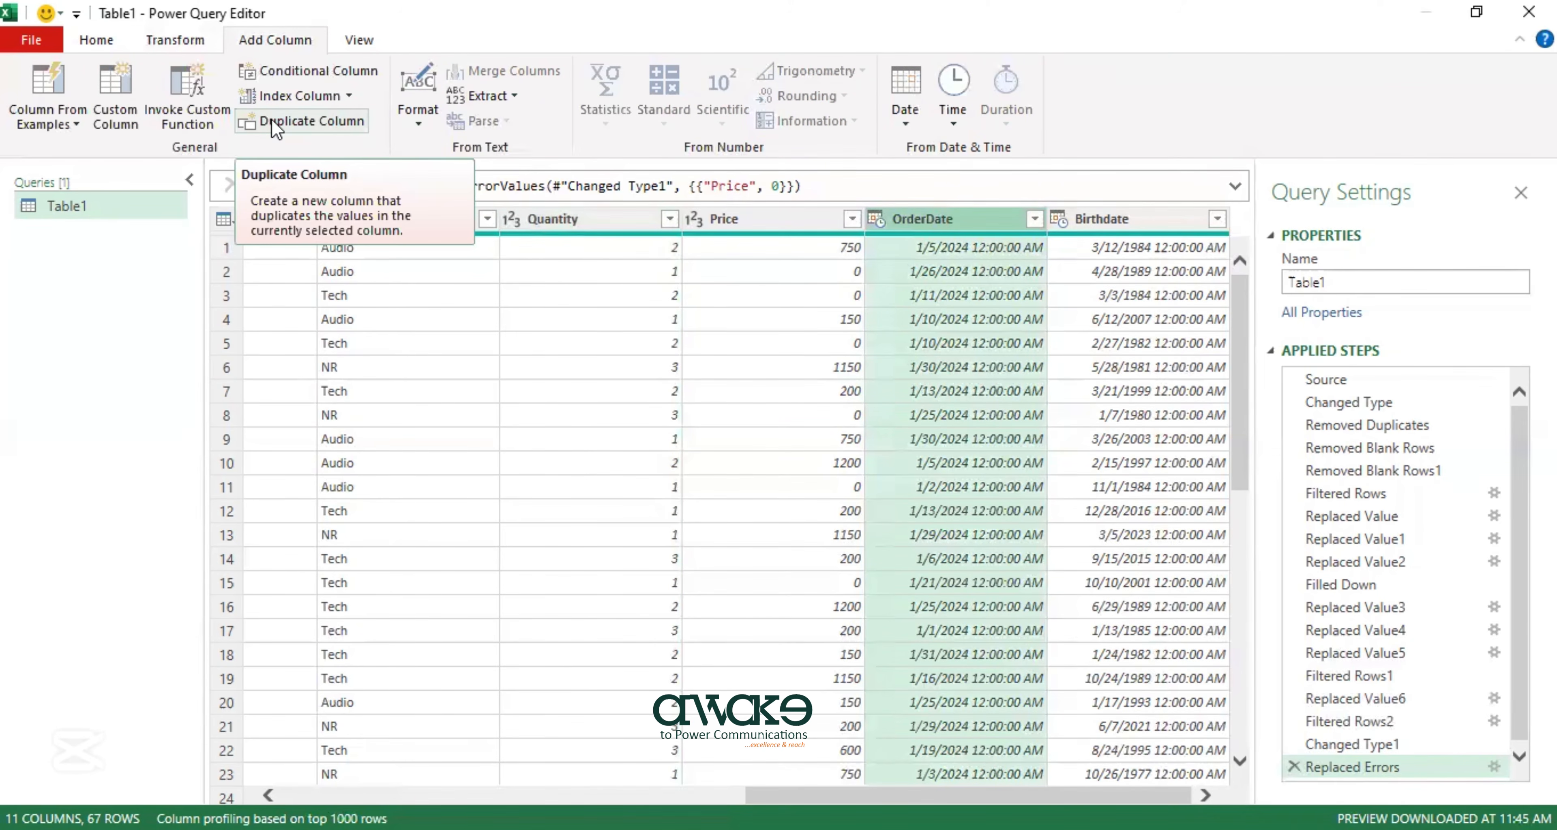
pyautogui.click(905, 134)
pyautogui.moveTo(1030, 235)
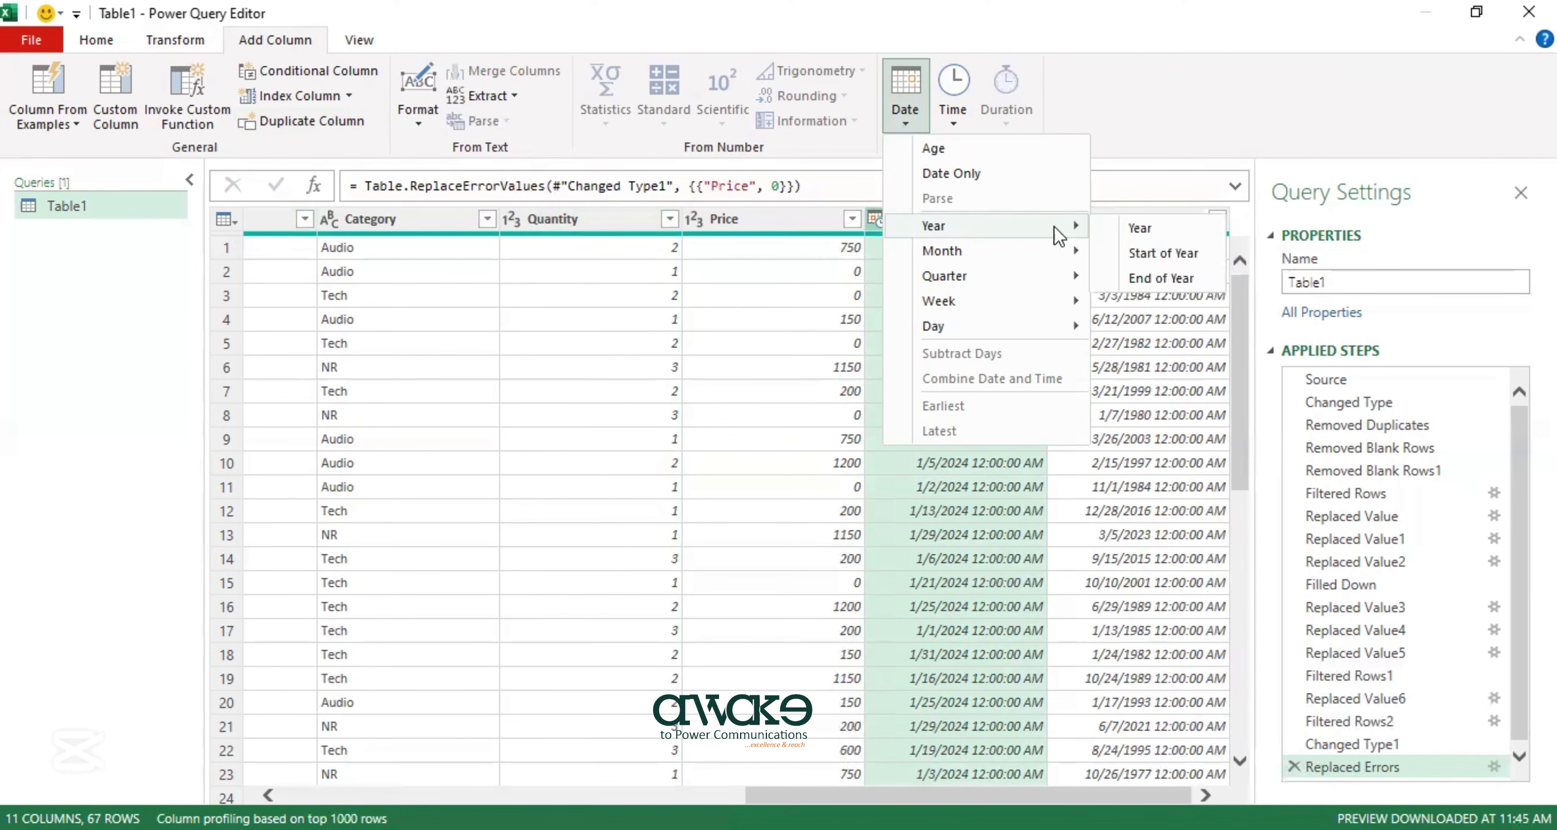
pyautogui.click(1136, 228)
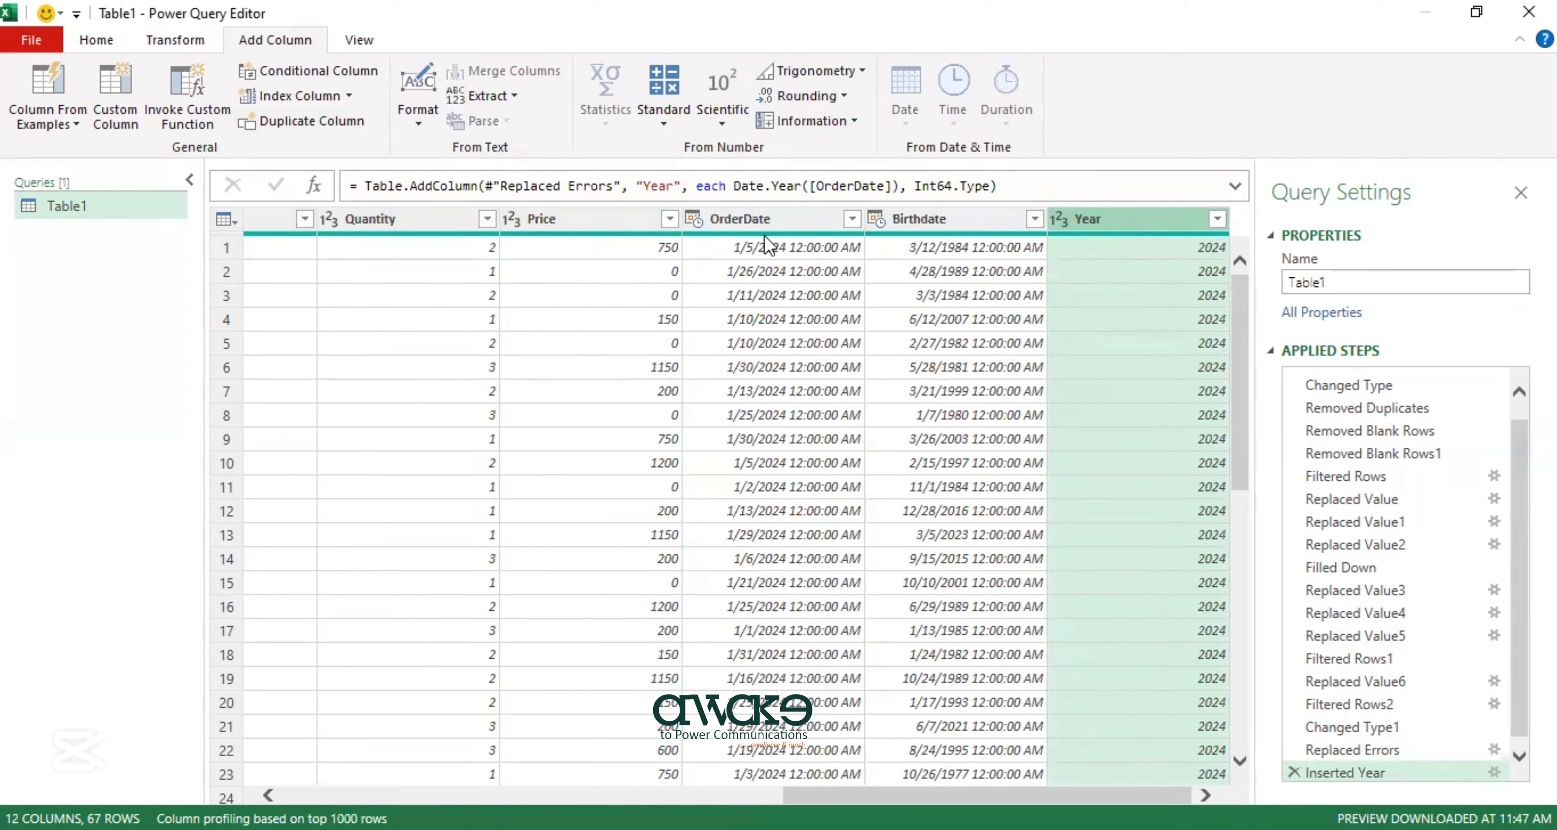
# Rename the new Year column as Order_Year.
pyautogui.doubleClick(1100, 219)
pyautogui.click(1142, 215)
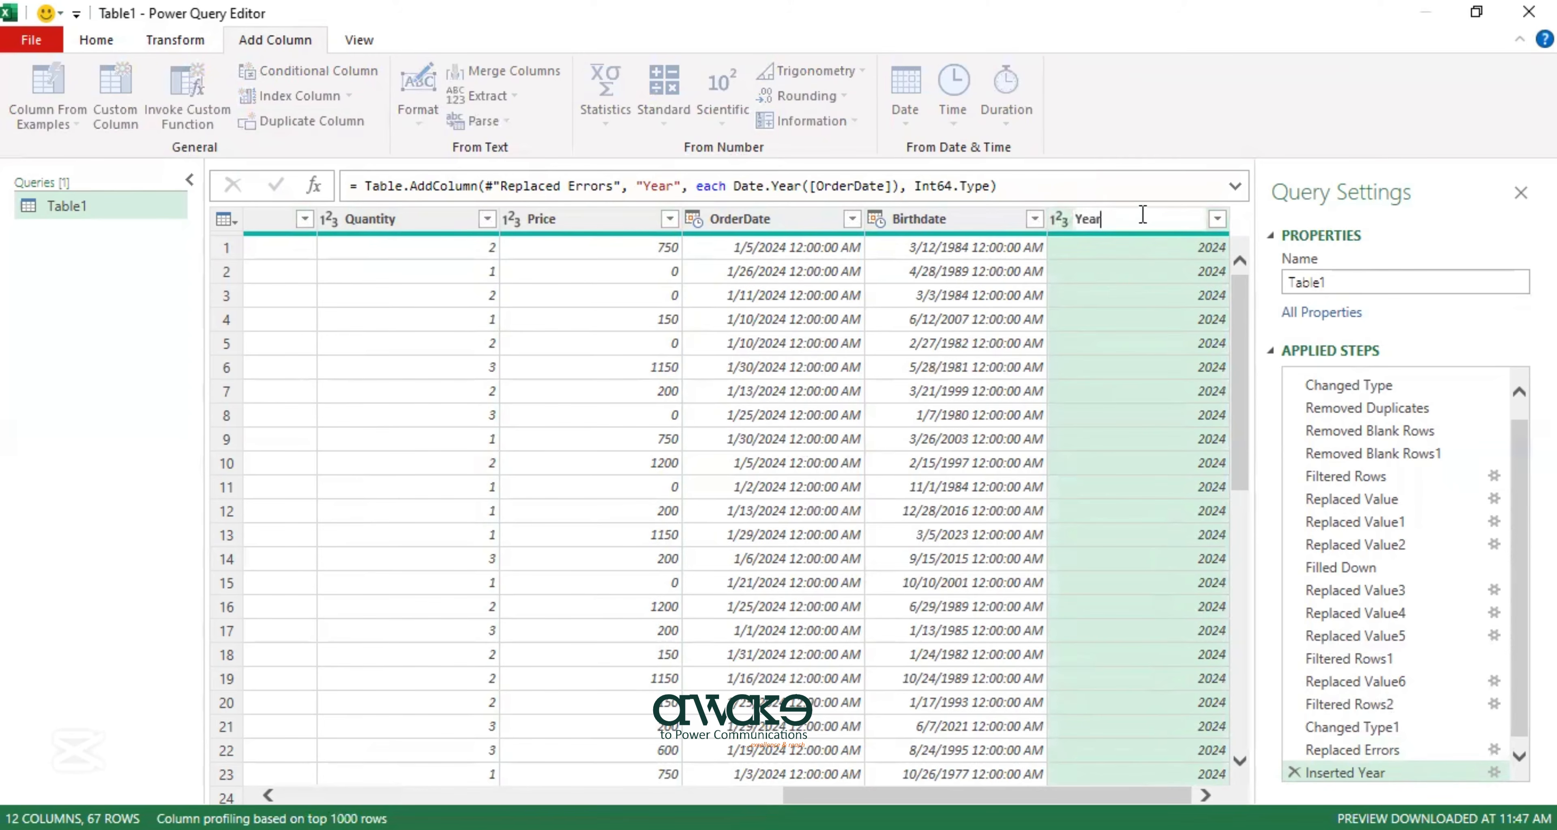
pyautogui.press('Left')
pyautogui.press('Left')
pyautogui.press('Left')
pyautogui.press('Left')
pyautogui.write('Order_')
pyautogui.press('Return')
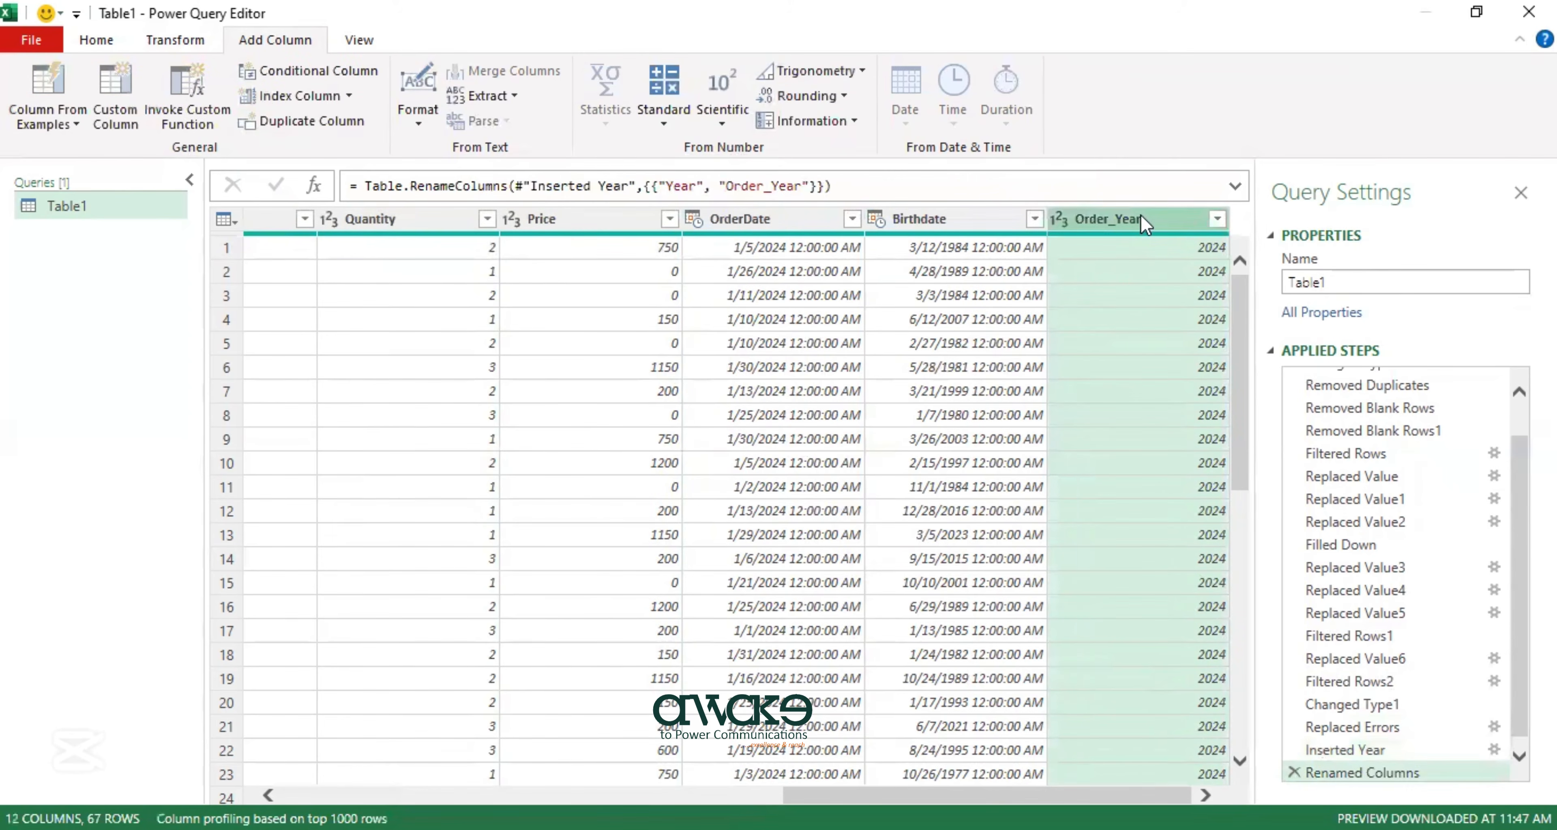
# Add a new column that extracts the month number from the OrderDate column.
pyautogui.click(760, 219)
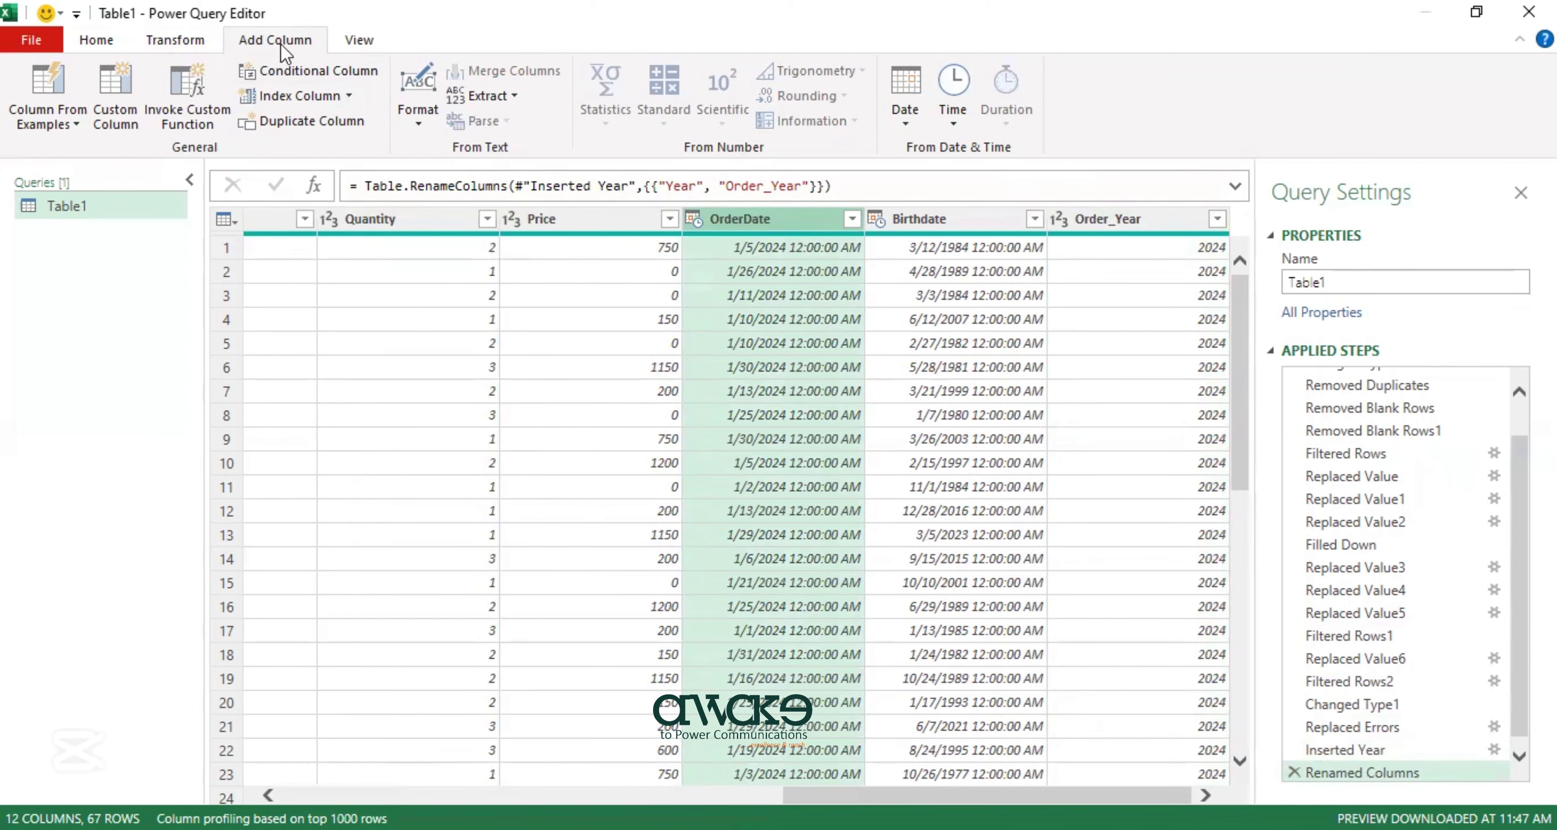
pyautogui.click(904, 121)
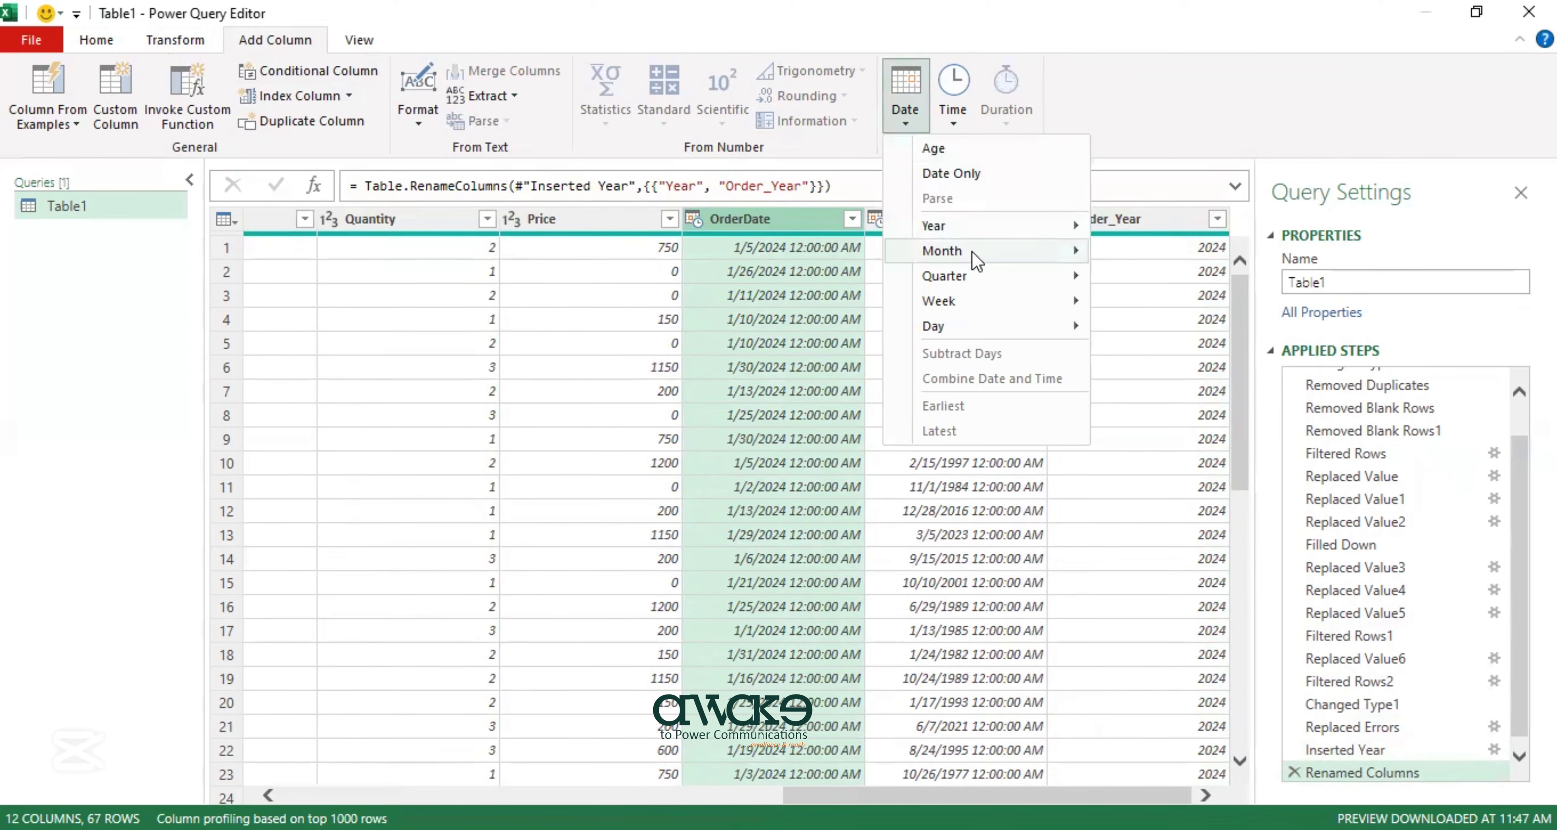
pyautogui.moveTo(972, 252)
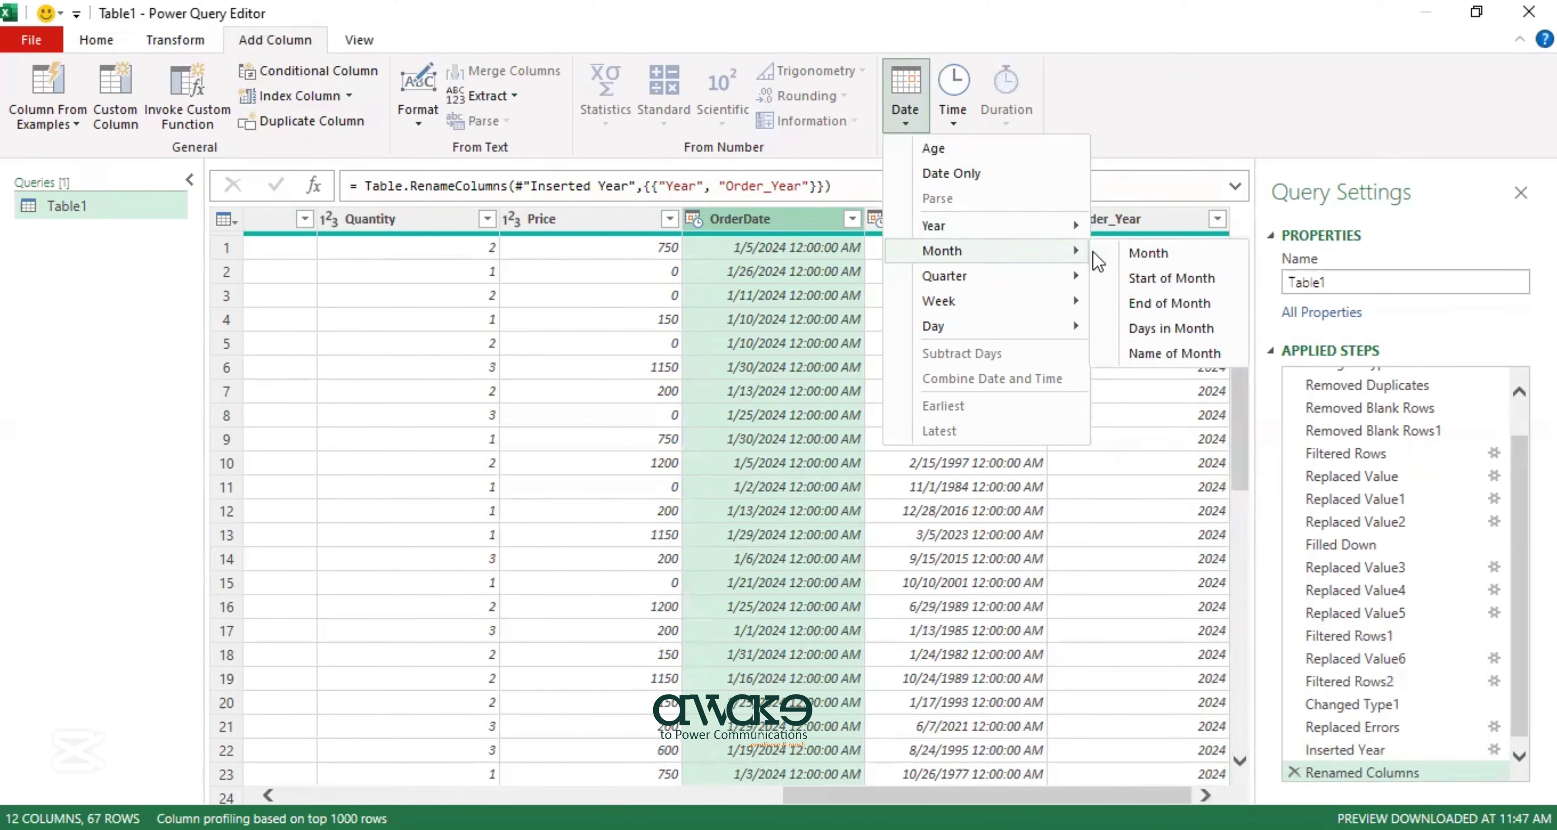
pyautogui.click(1145, 254)
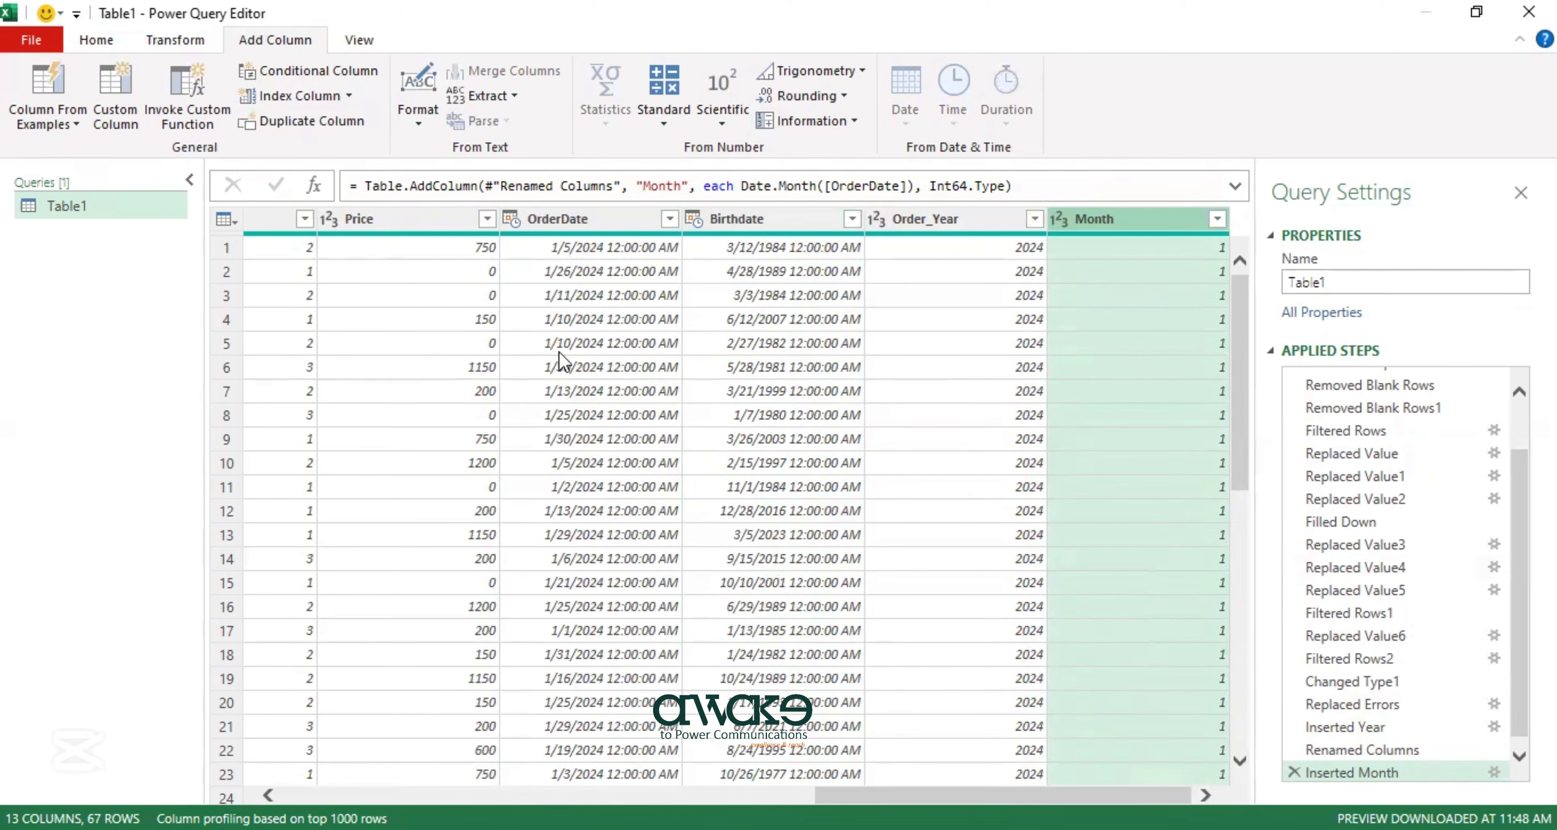
# Rename the new Month column as Order_Month.
pyautogui.doubleClick(1092, 216)
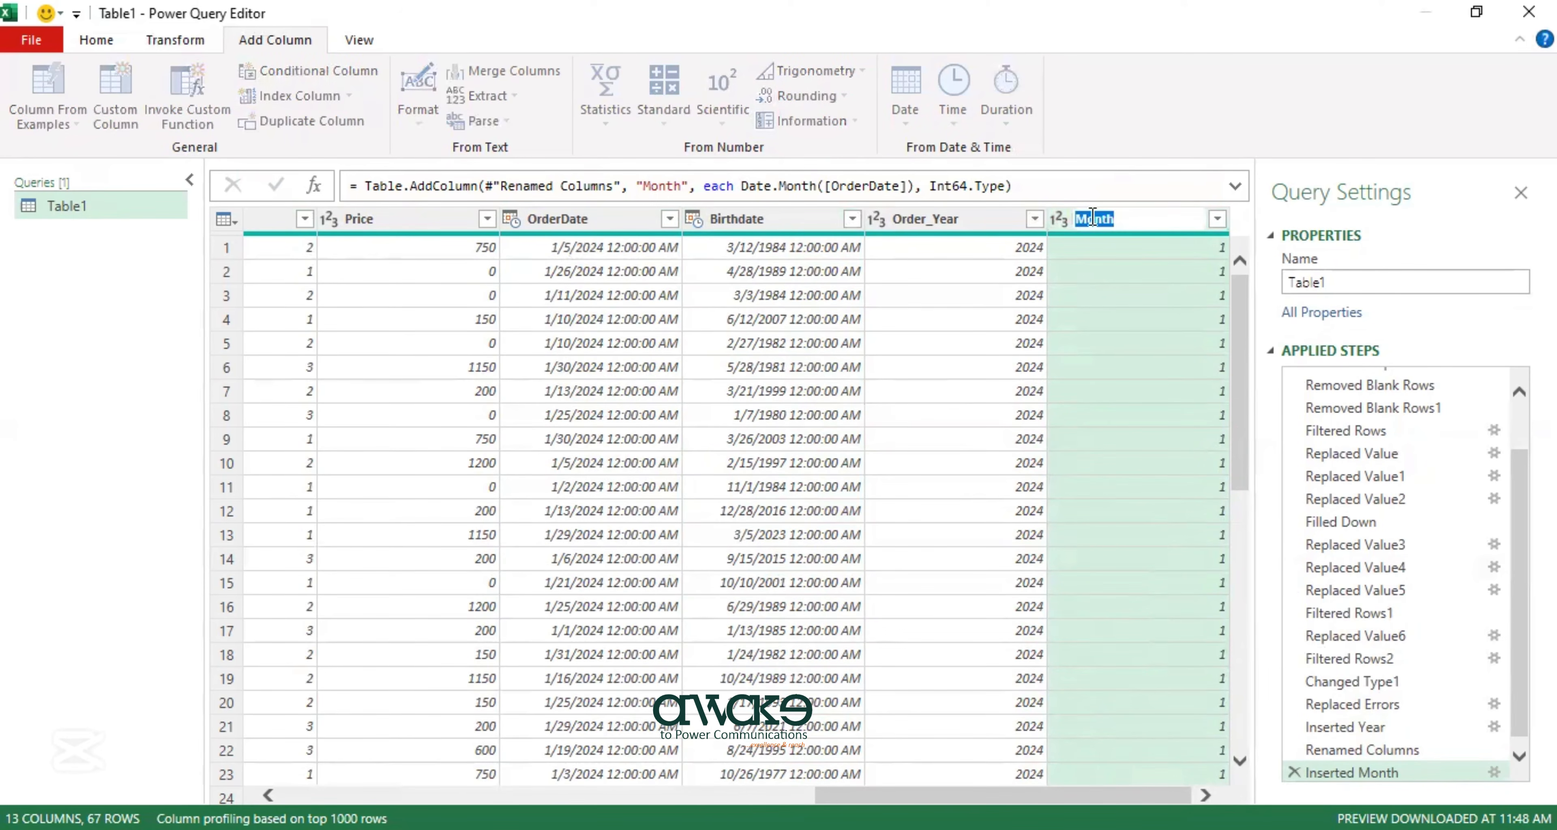
pyautogui.press('Home')
pyautogui.write('Order_')
pyautogui.press('Return')
# Start a custom column and name it Customer_Age.
pyautogui.click(745, 243)
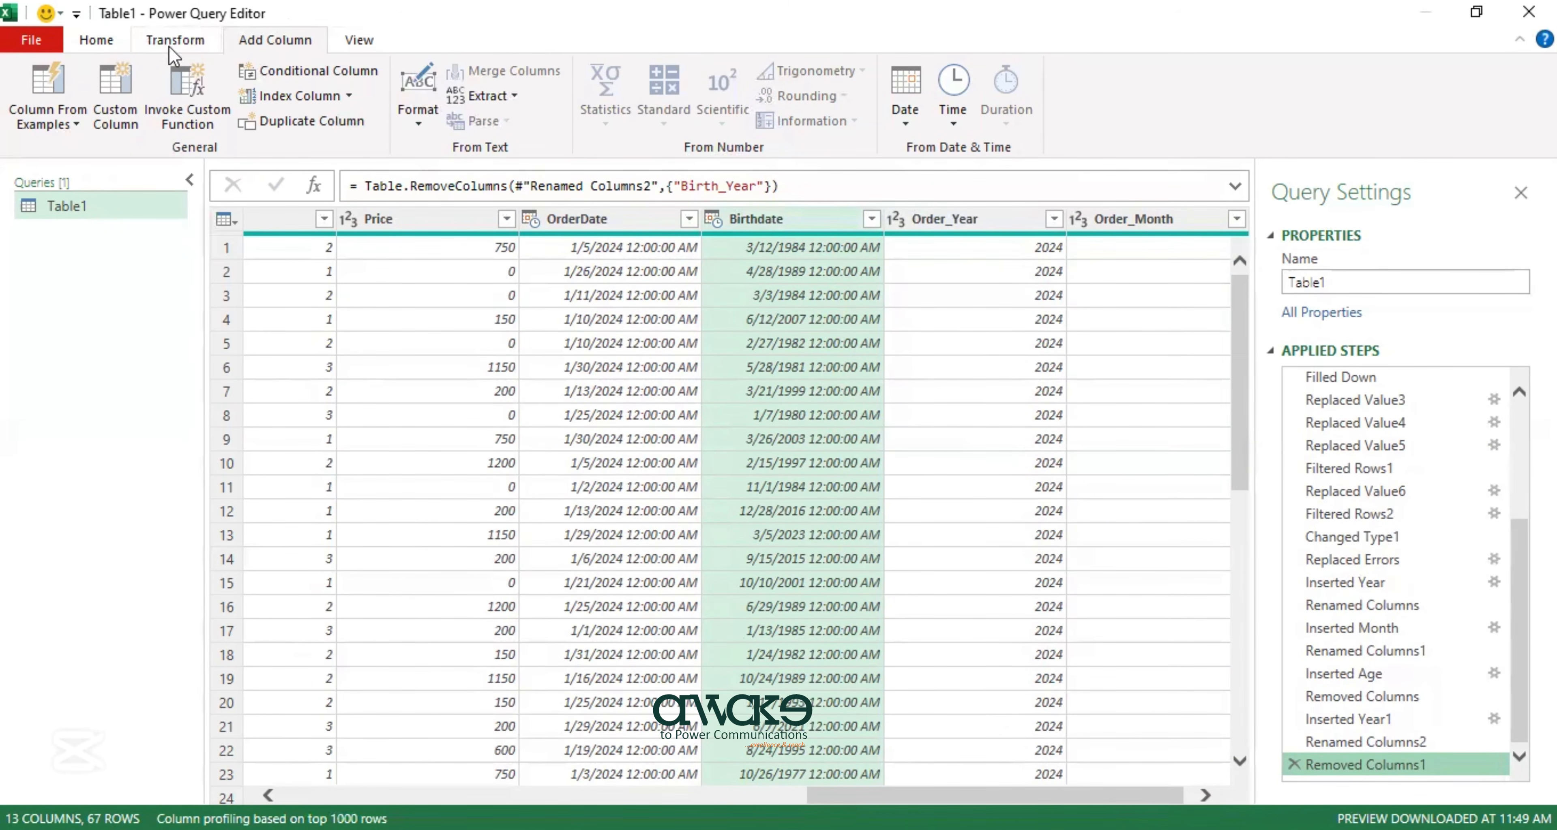
pyautogui.click(117, 109)
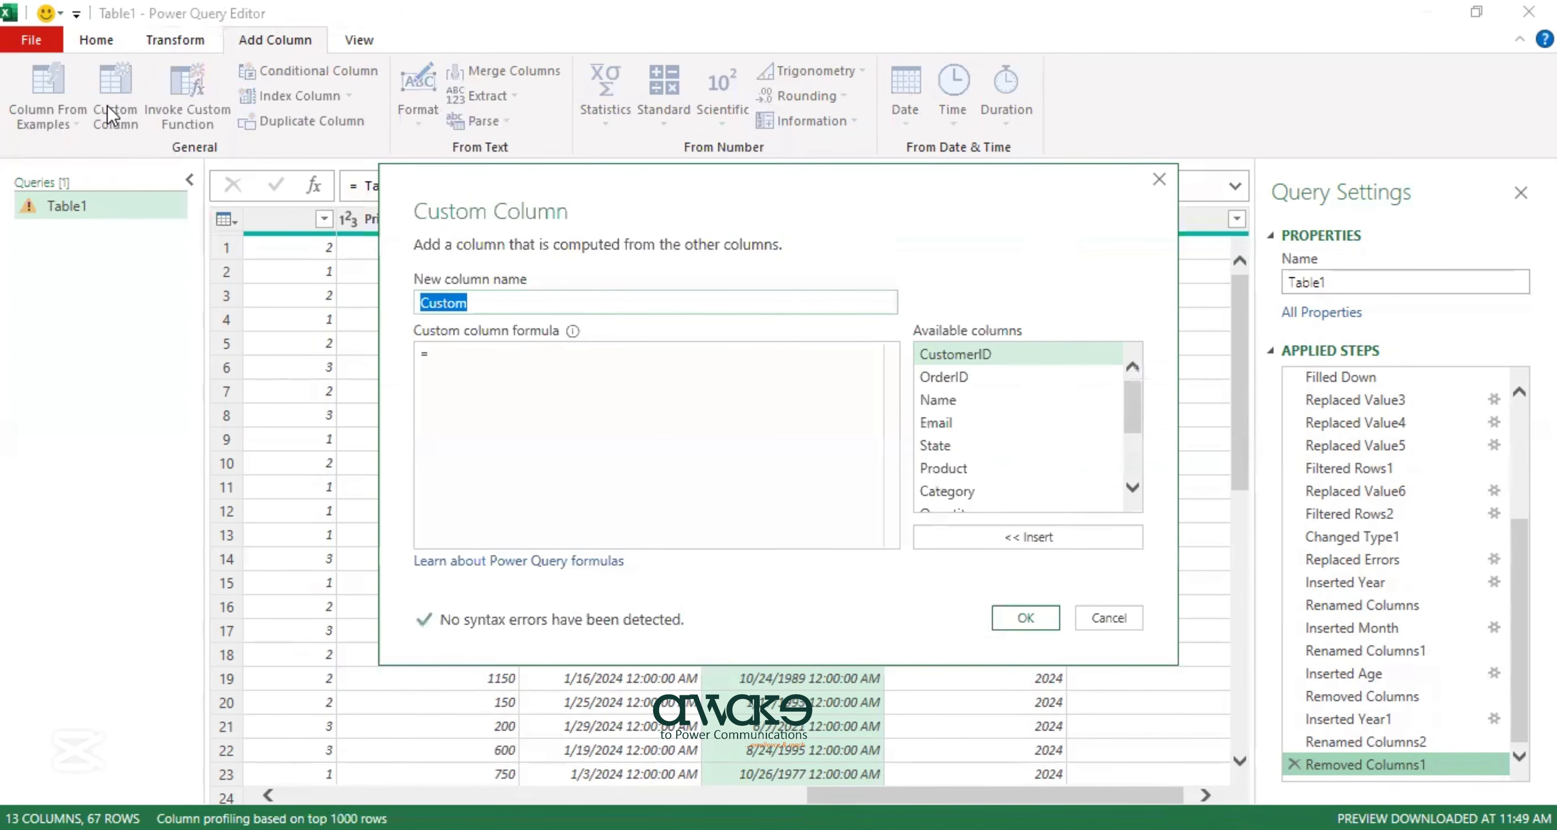
pyautogui.write('Customer_Age')
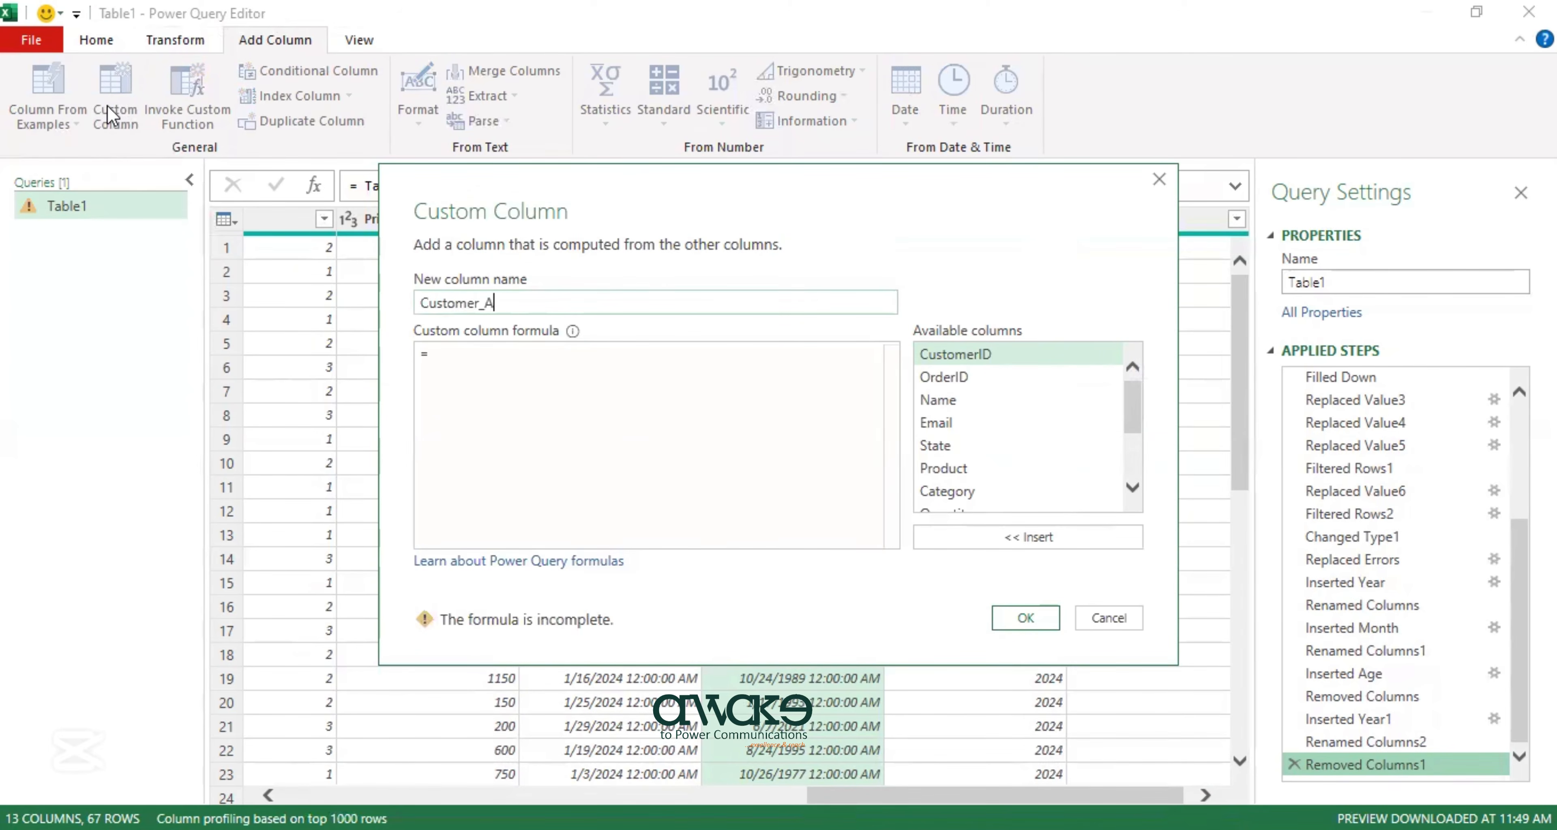
# Begin the Customer_Age formula with Number.Round(Duration.Days(DateTime.LocalNow()-[Birthdate] to calculate the days since birth.
pyautogui.click(479, 385)
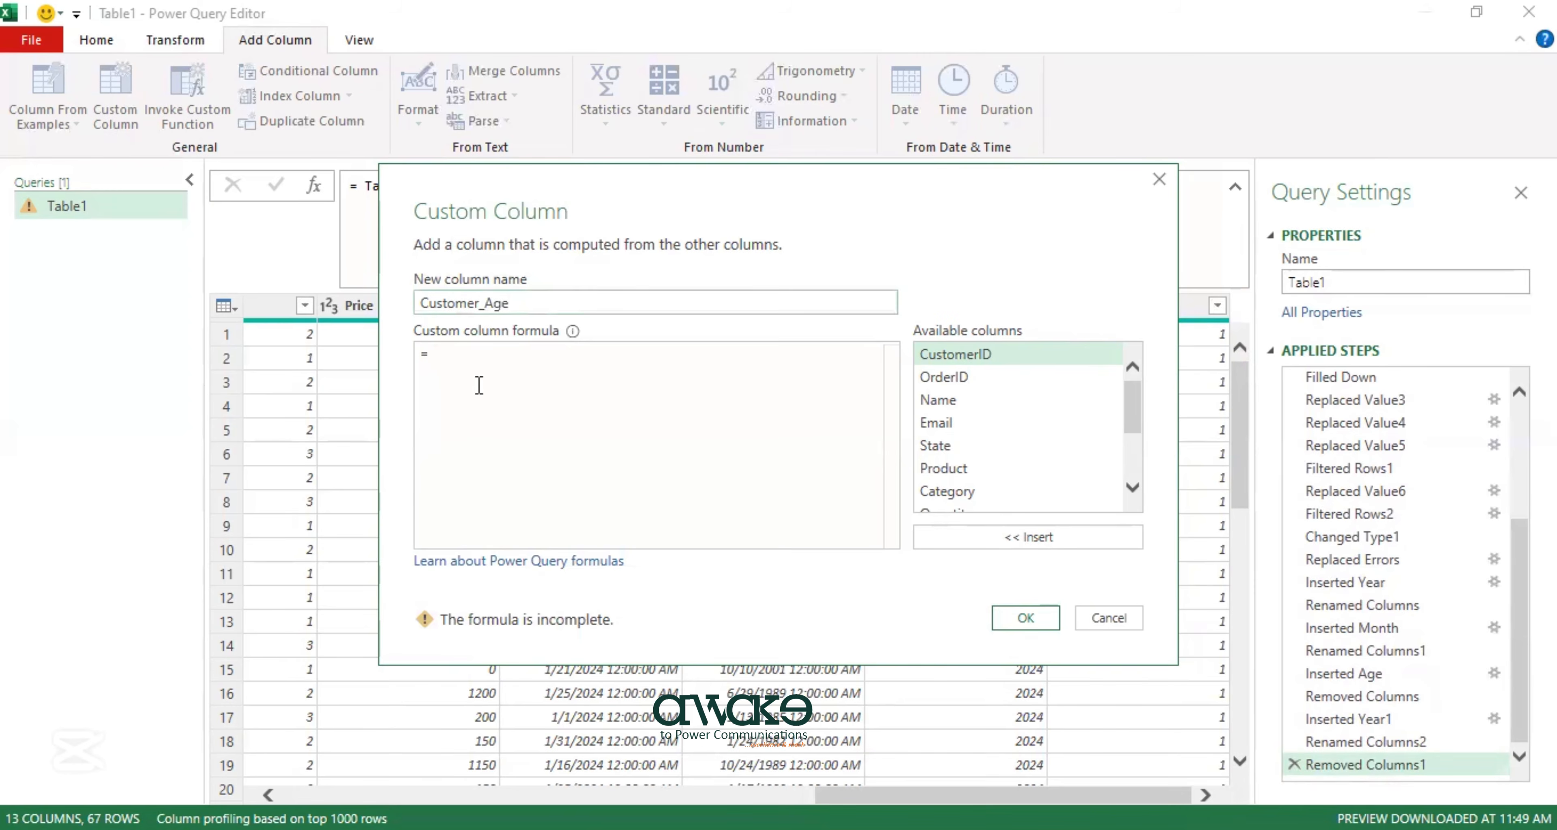
pyautogui.write('Number.R')
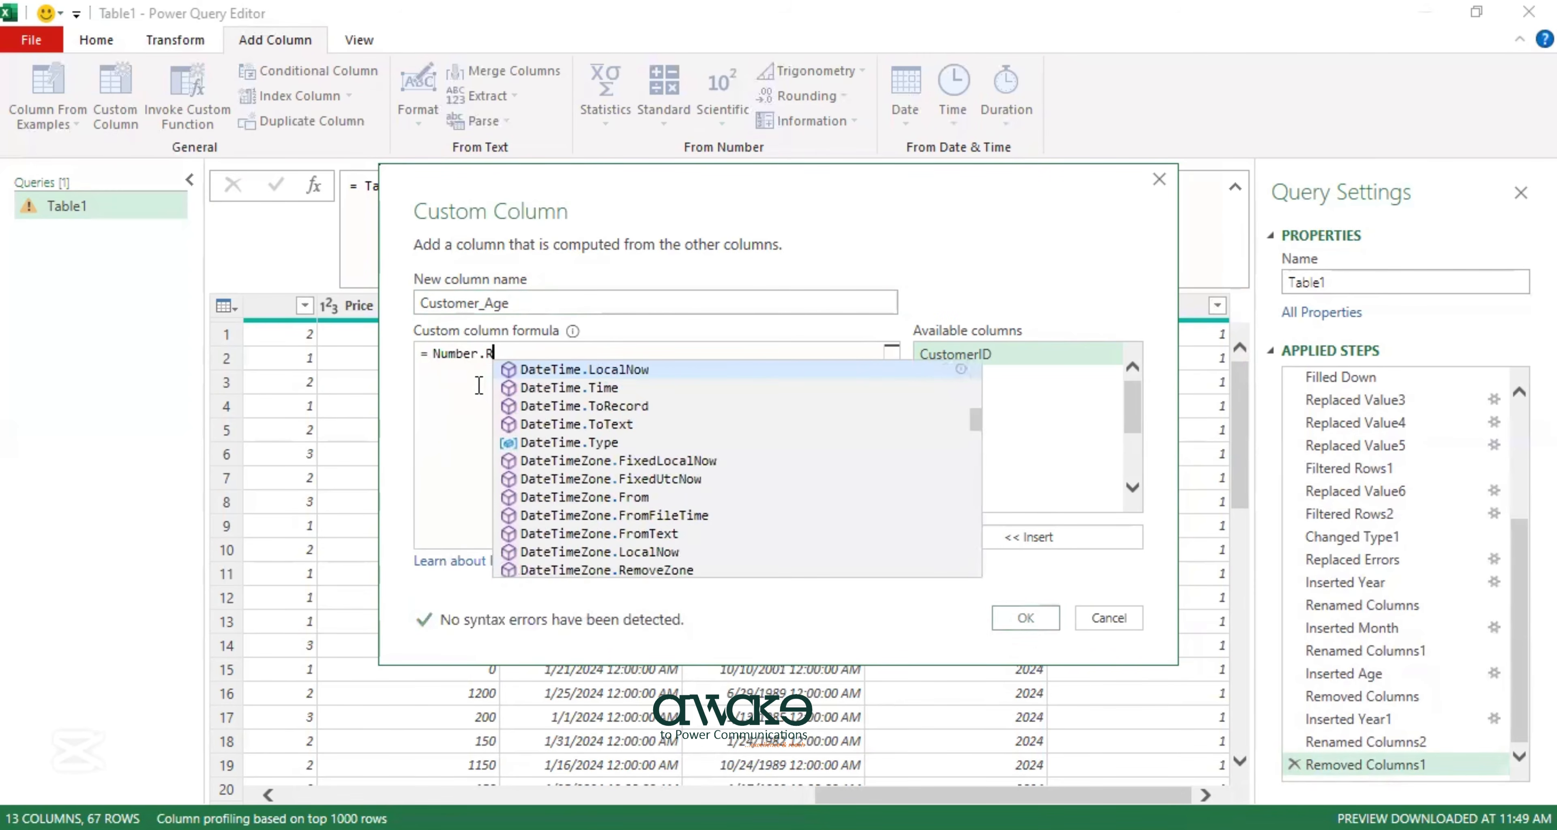
pyautogui.write('ound(')
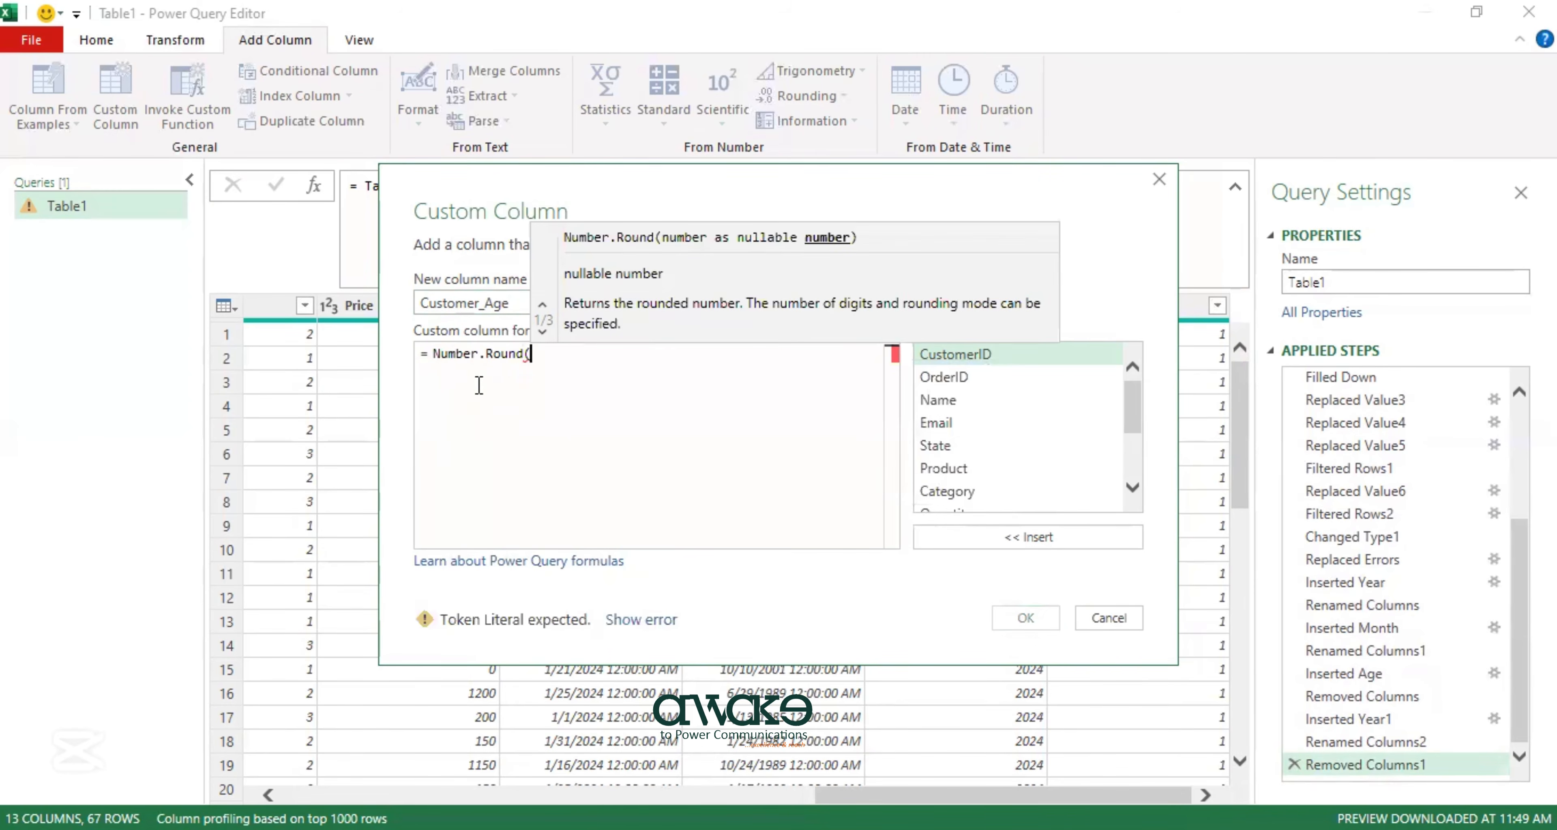
pyautogui.write('Duration')
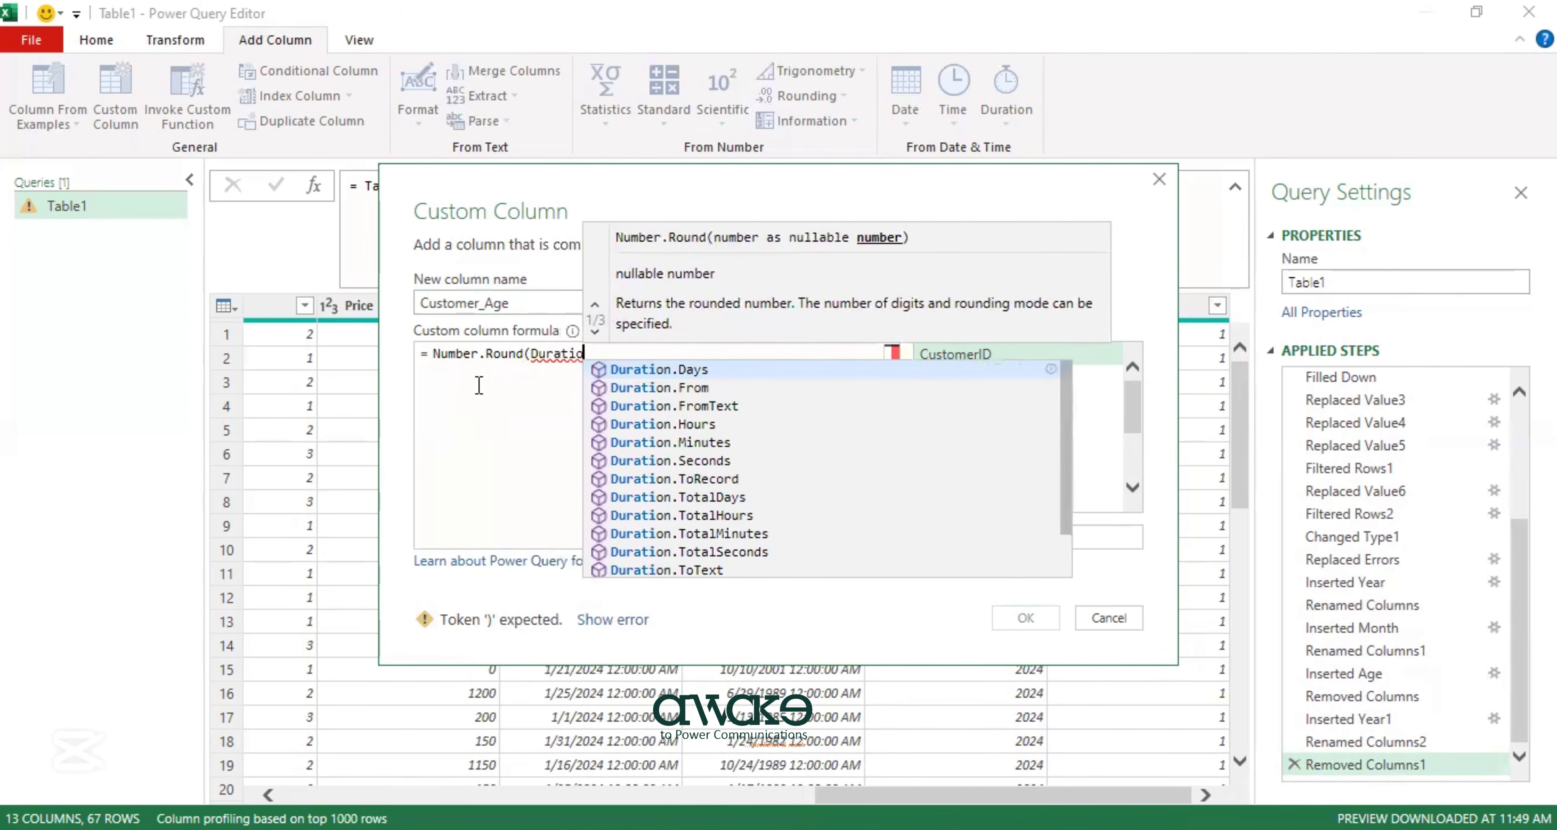
pyautogui.click(713, 370)
pyautogui.write('(')
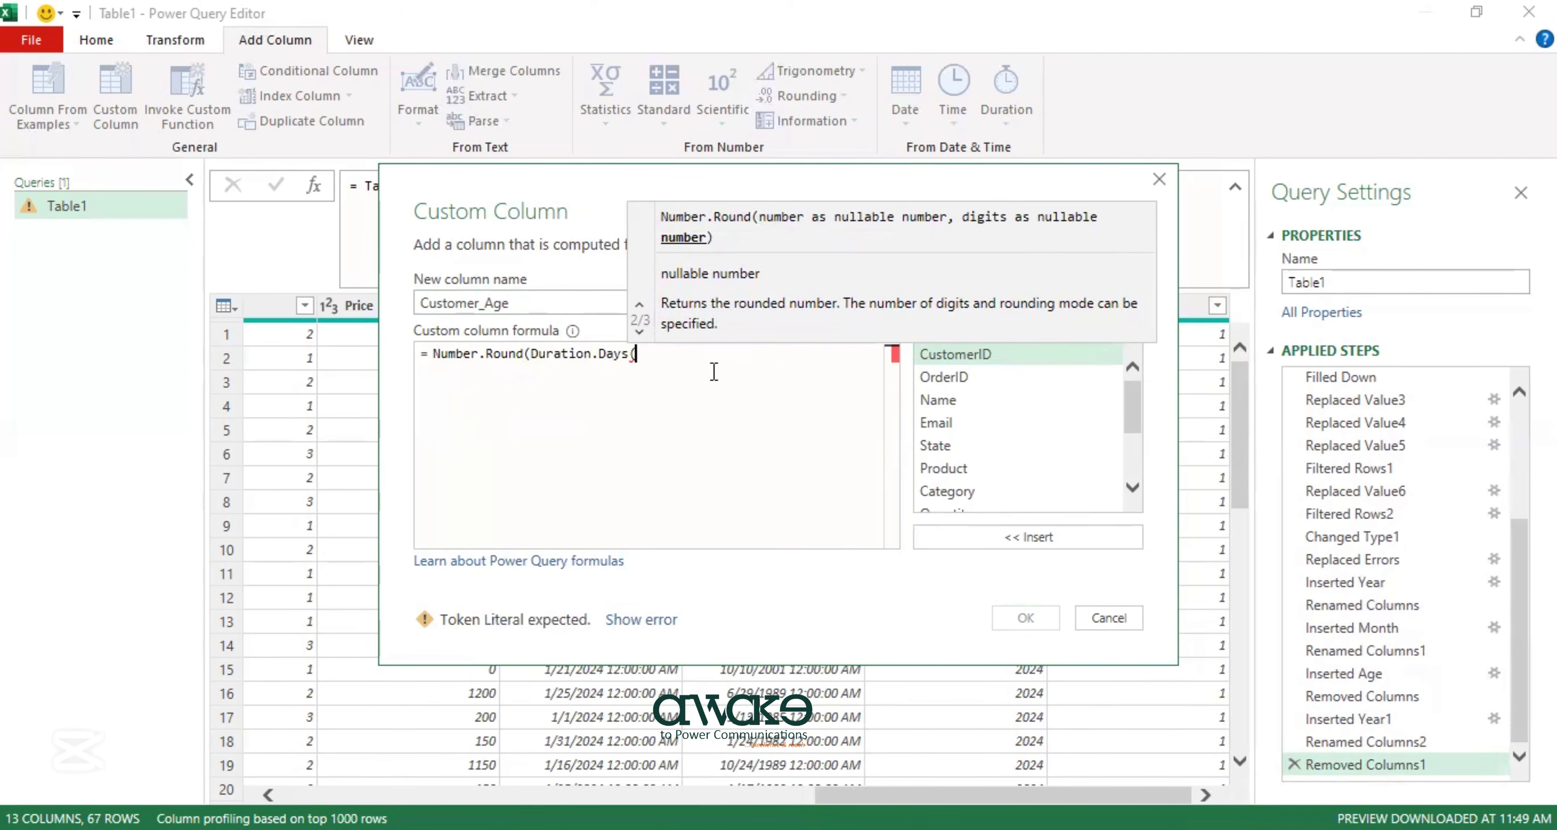
pyautogui.write('Date')
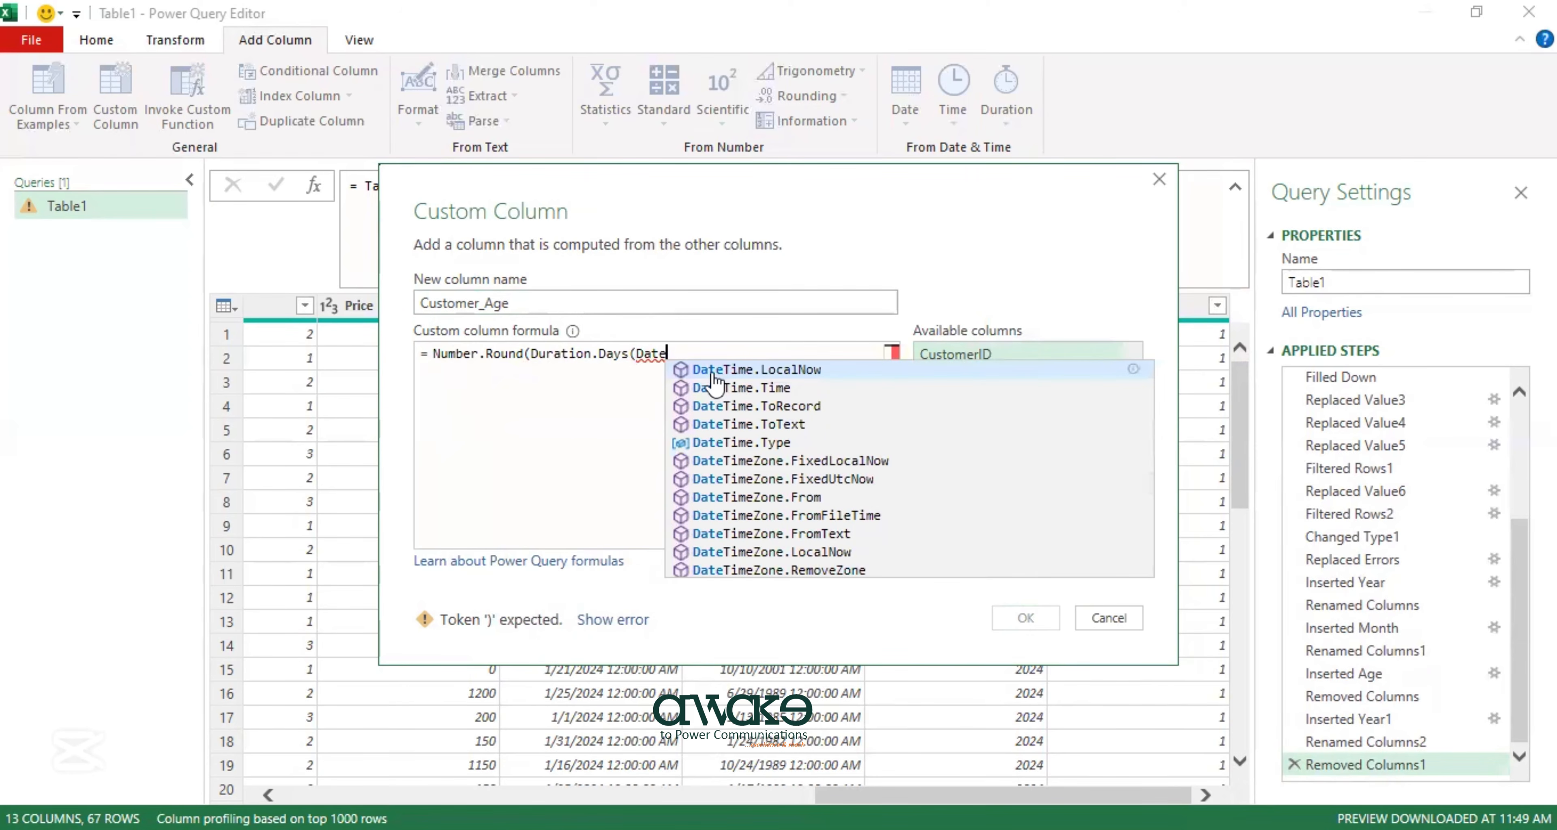
pyautogui.click(728, 370)
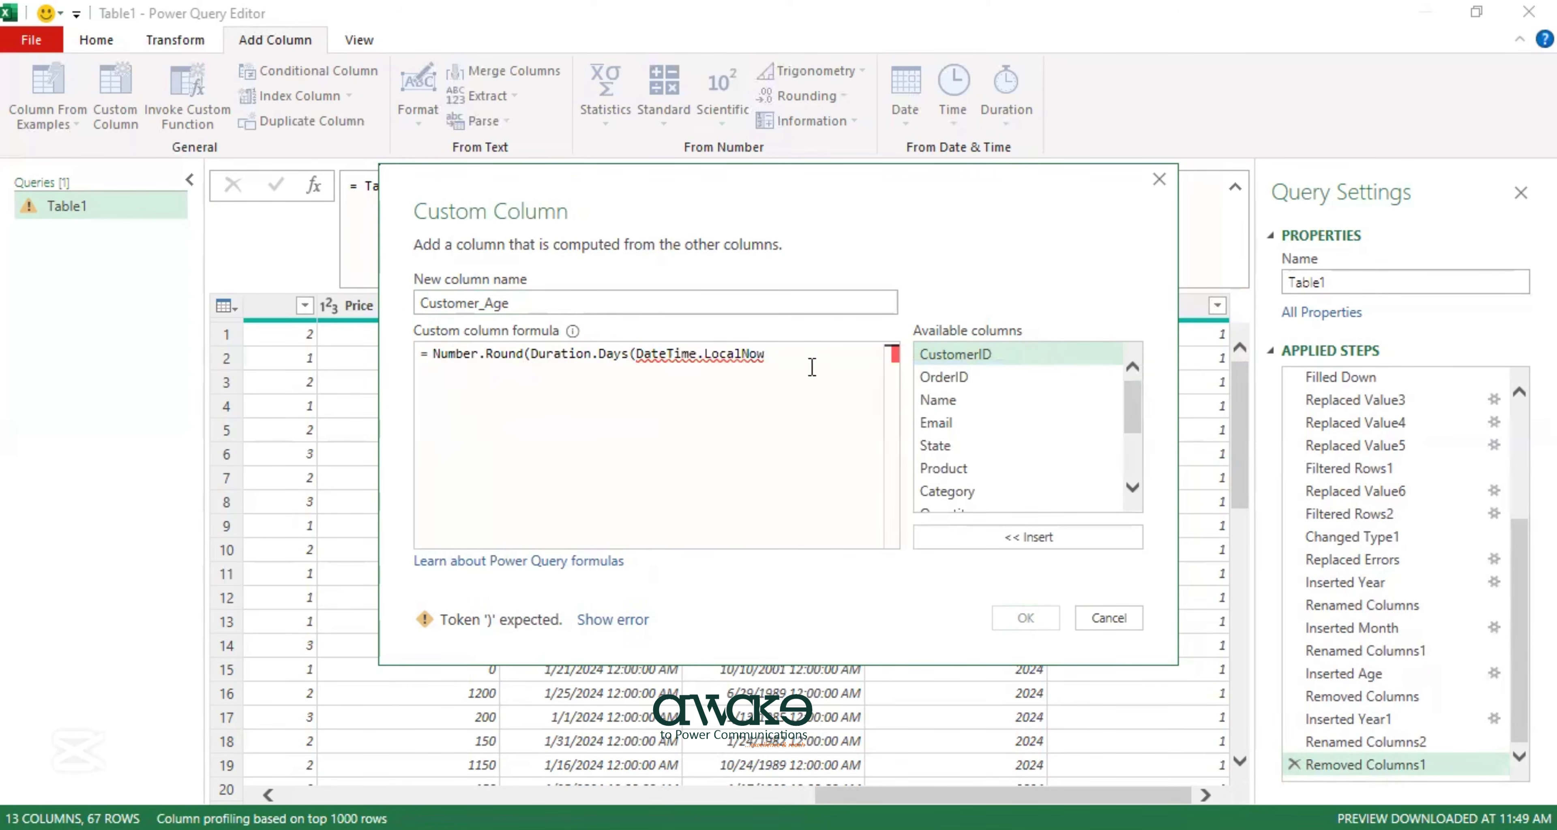
pyautogui.write('()')
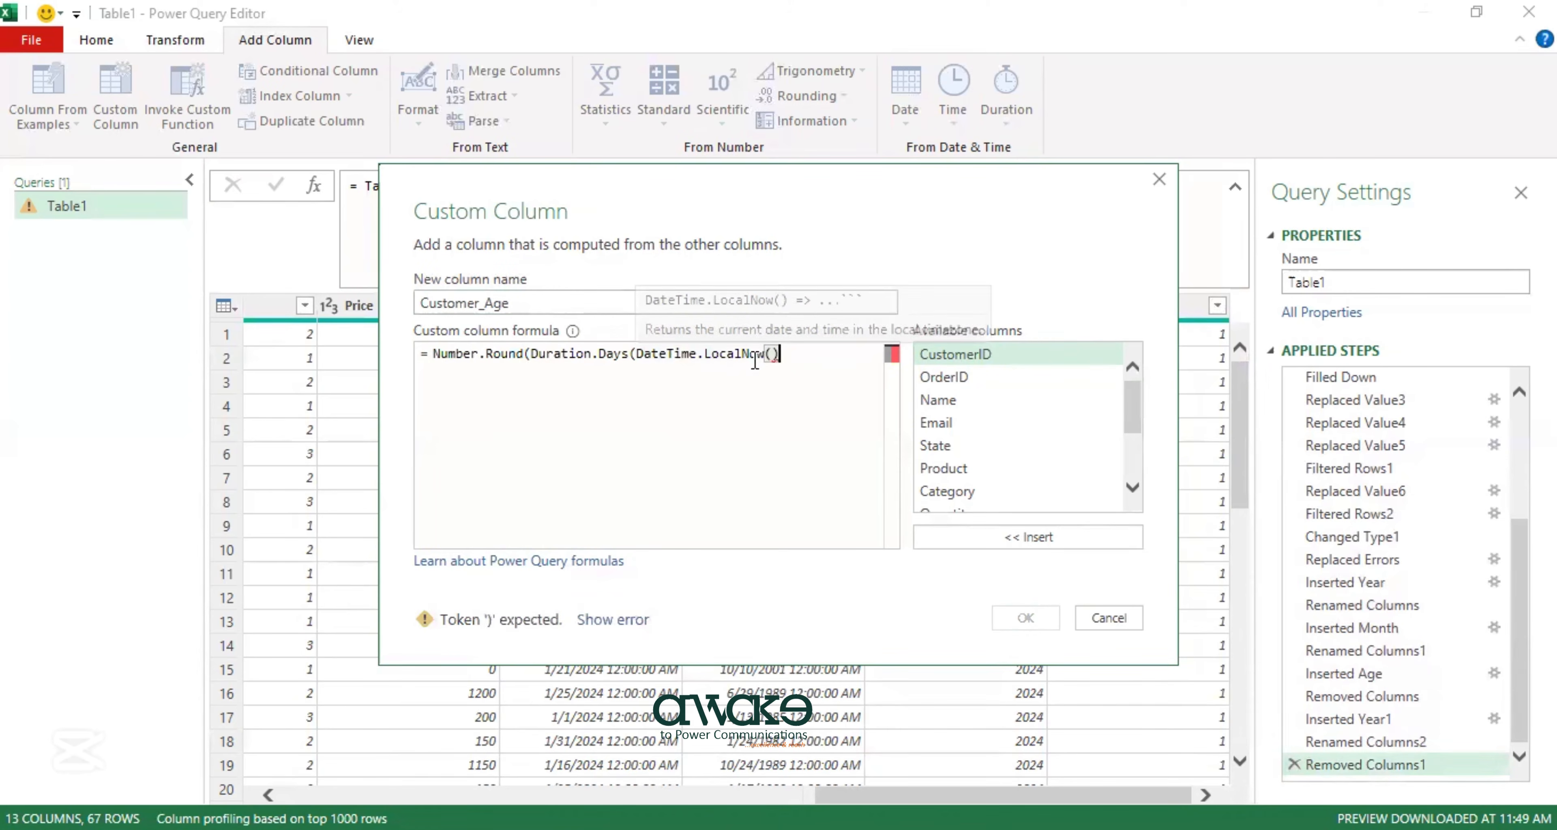
pyautogui.write('-')
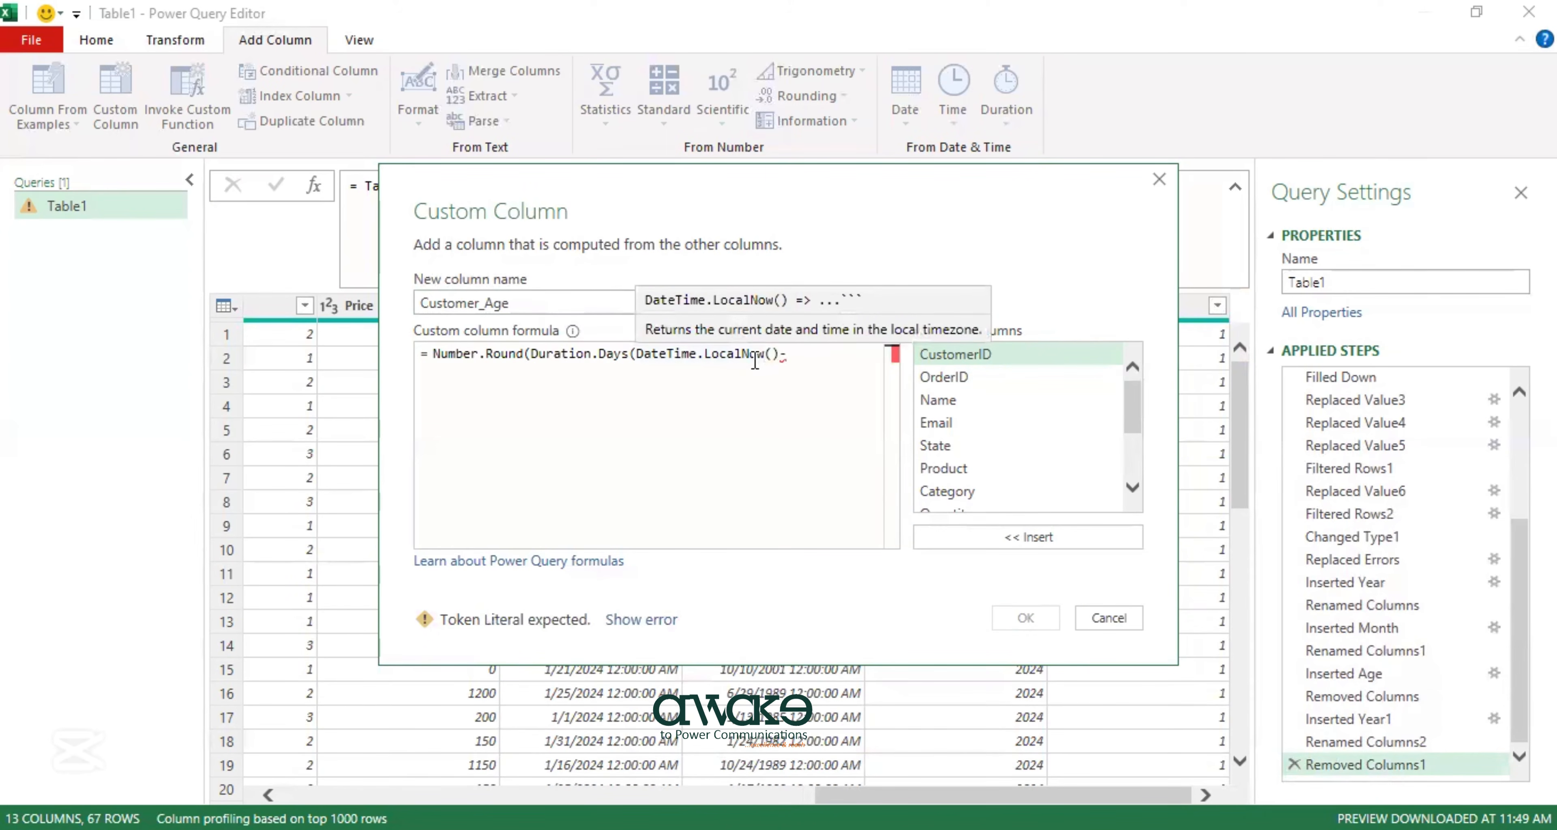
pyautogui.scroll(-2, 991, 435)
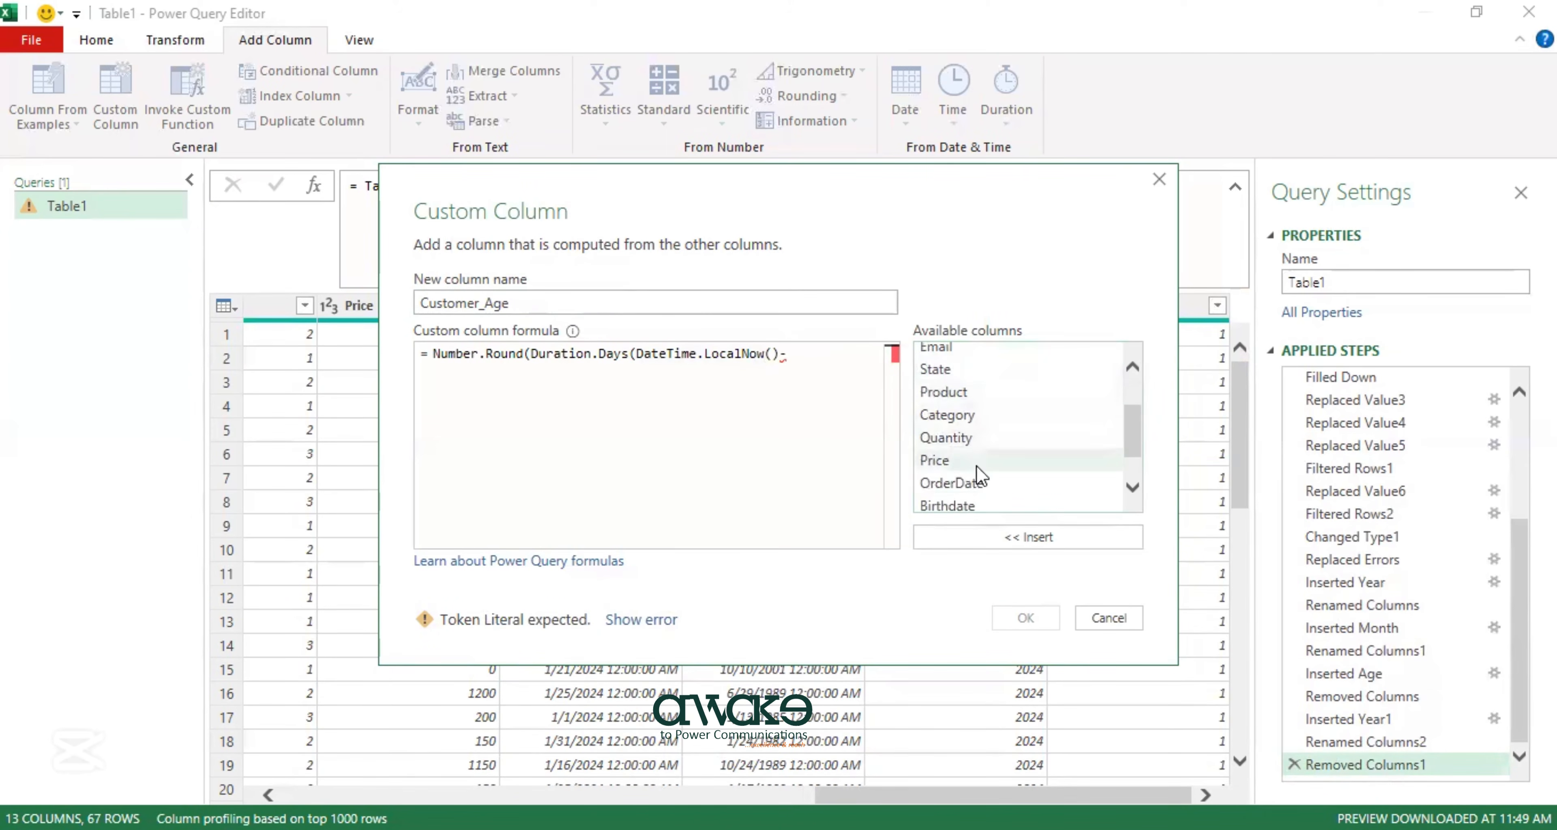
pyautogui.doubleClick(972, 507)
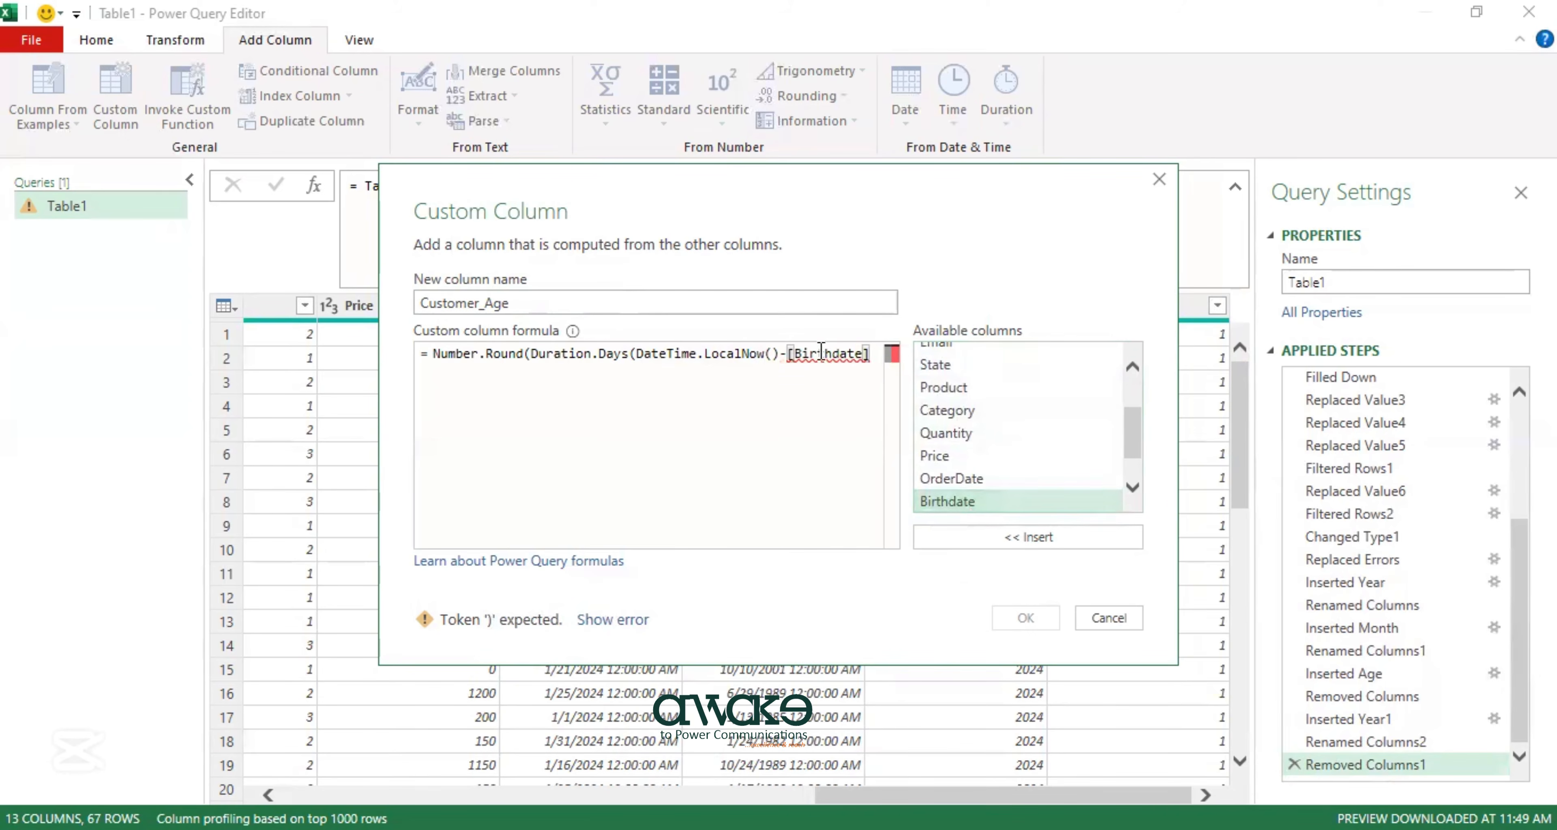
# Finish the Customer_Age formula by closing Duration.Days and dividing by 365 inside the rounding, and add the column.
pyautogui.write(')')
pyautogui.write('/')
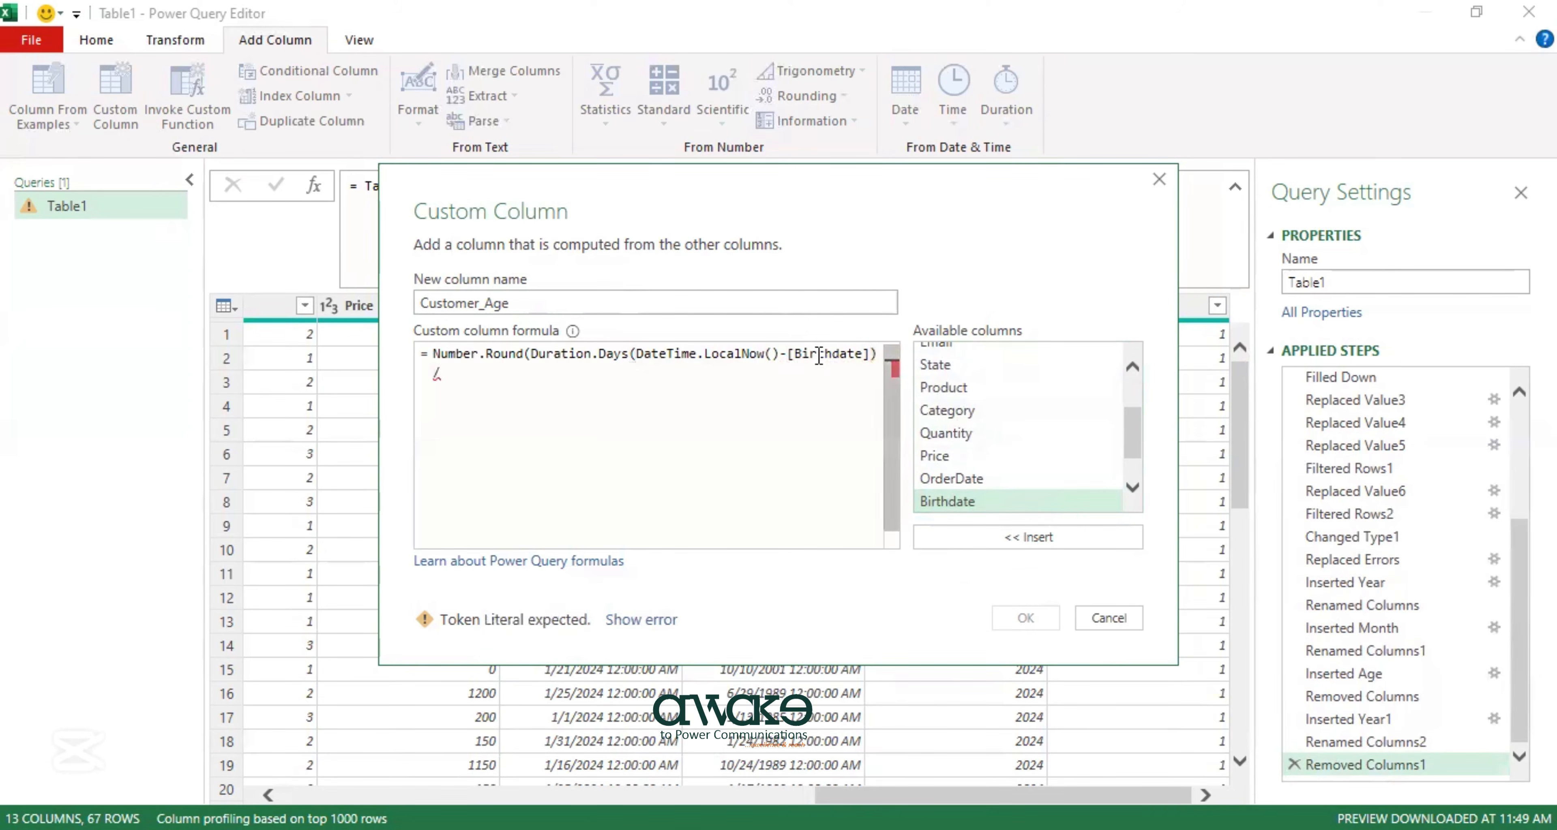
pyautogui.write('365')
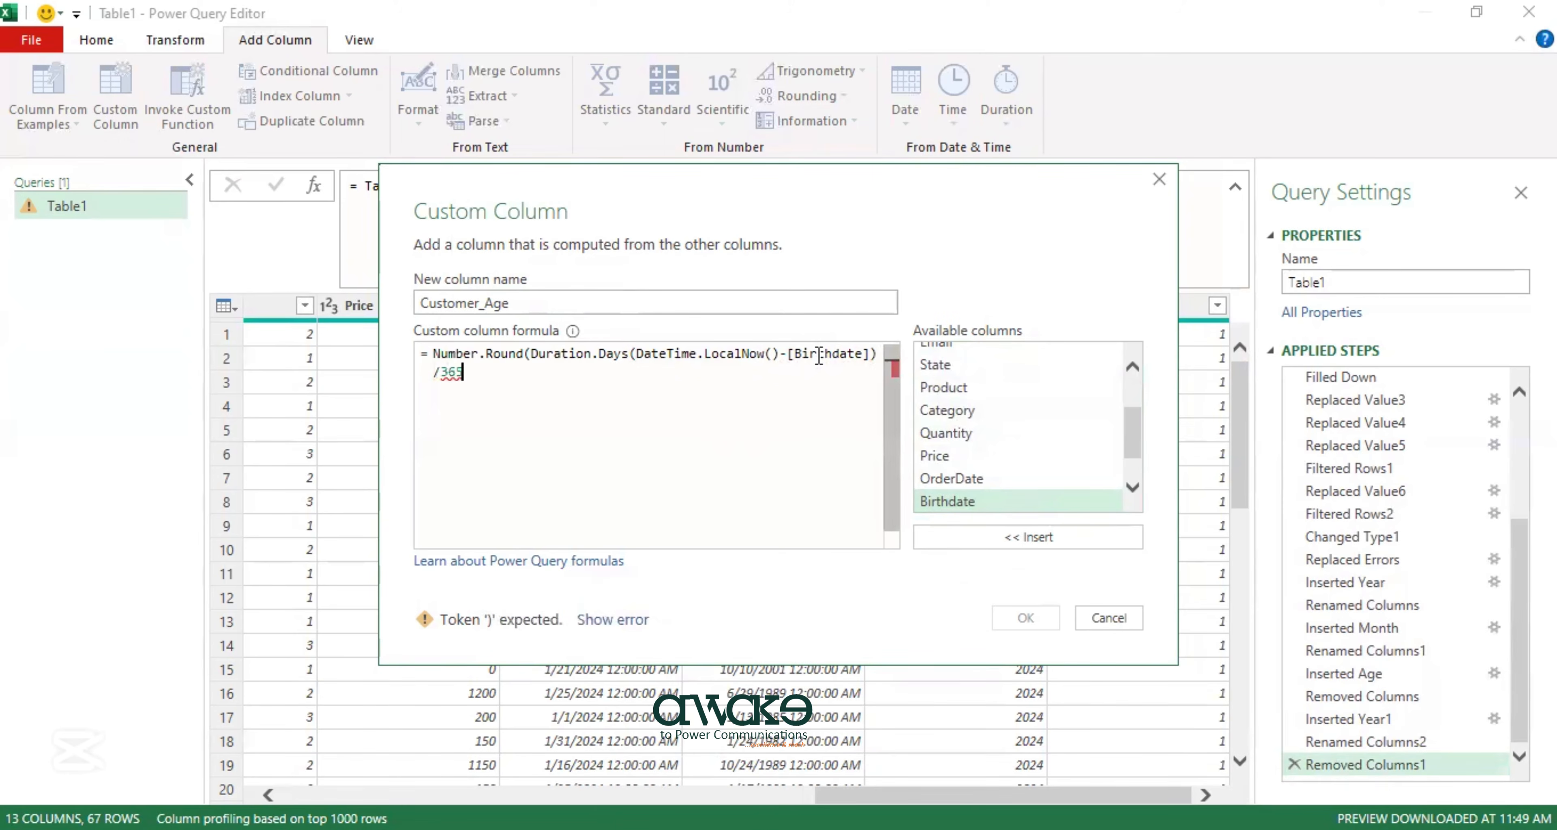
pyautogui.write(')')
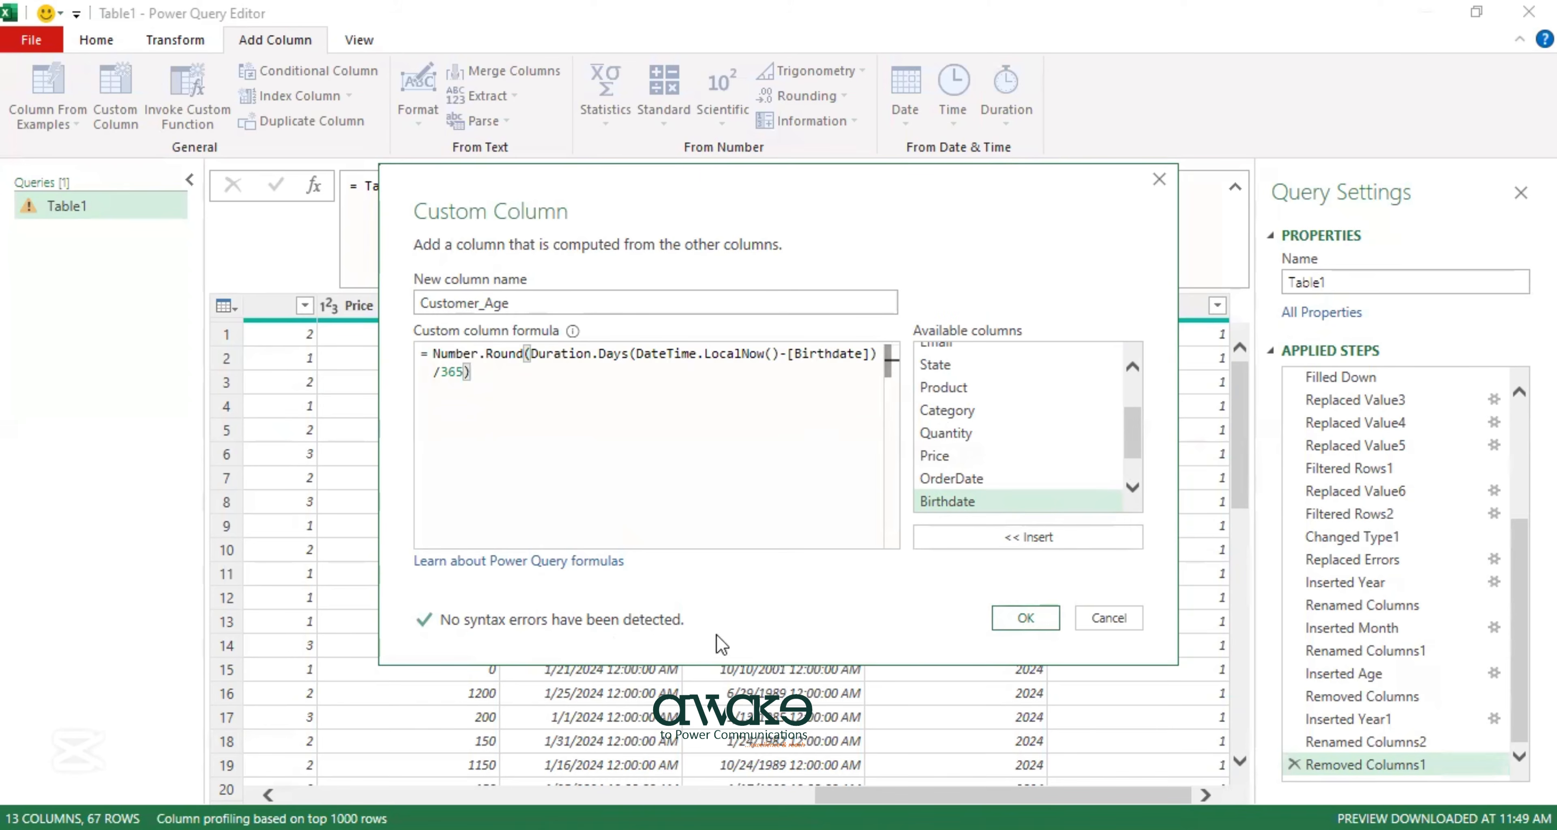
pyautogui.click(1032, 619)
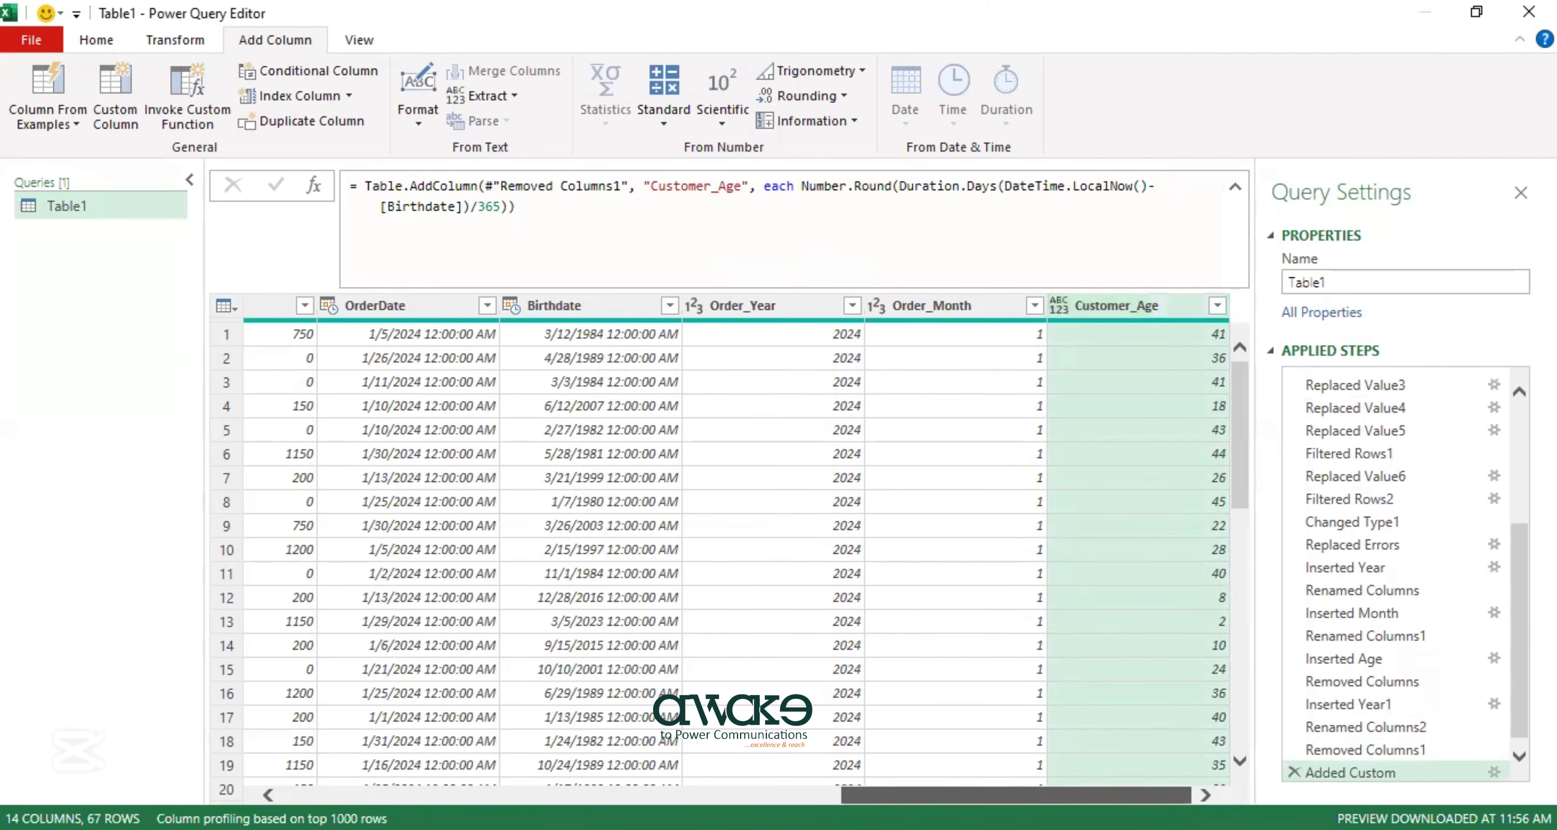
# Rename the applied step Added Custom as Customer_Age.
pyautogui.click(1137, 360)
pyautogui.click(1127, 334)
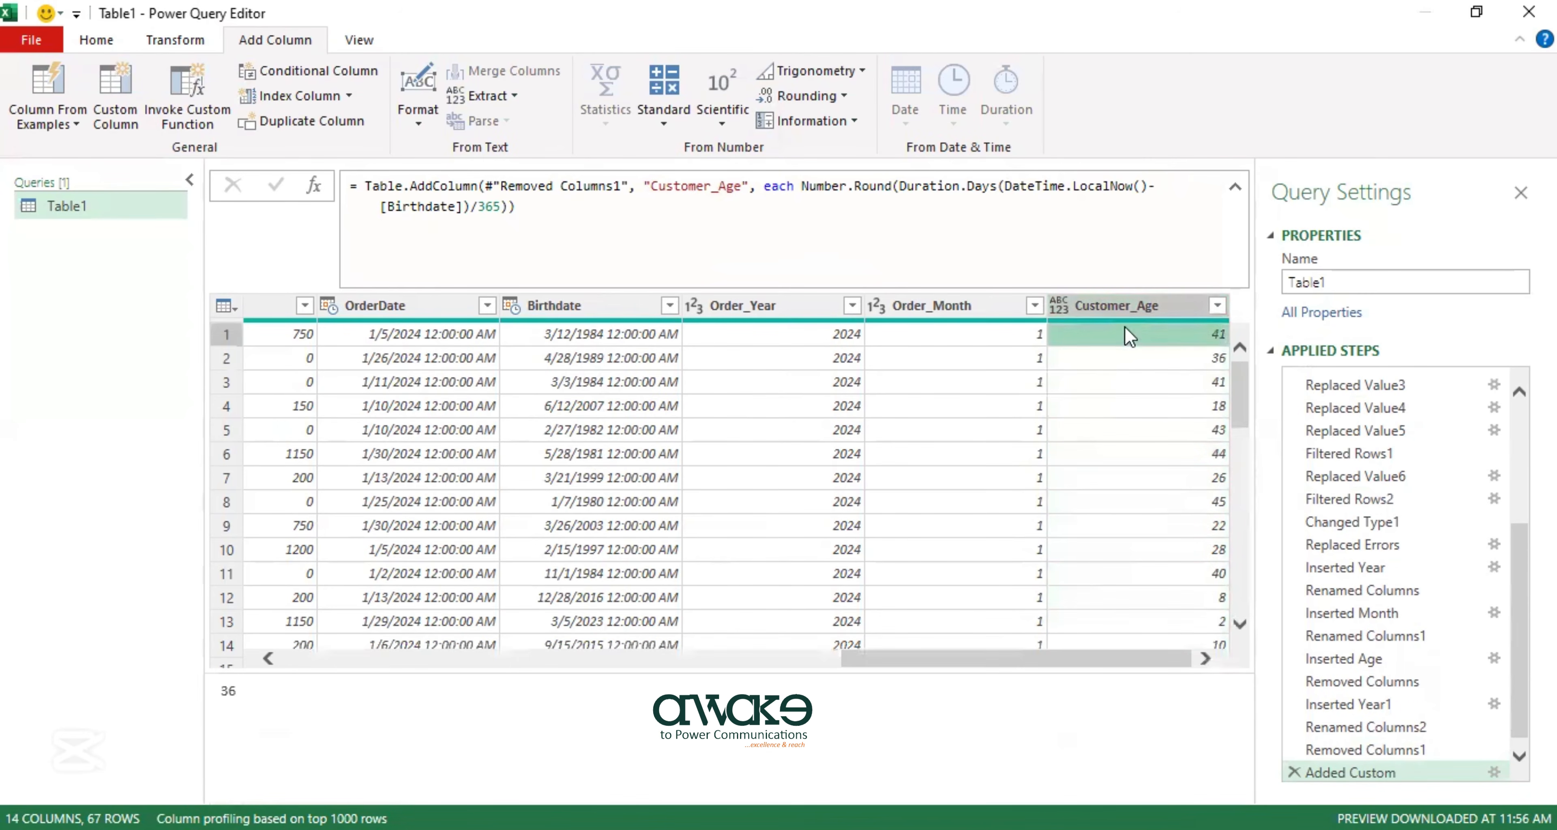
pyautogui.click(1354, 495)
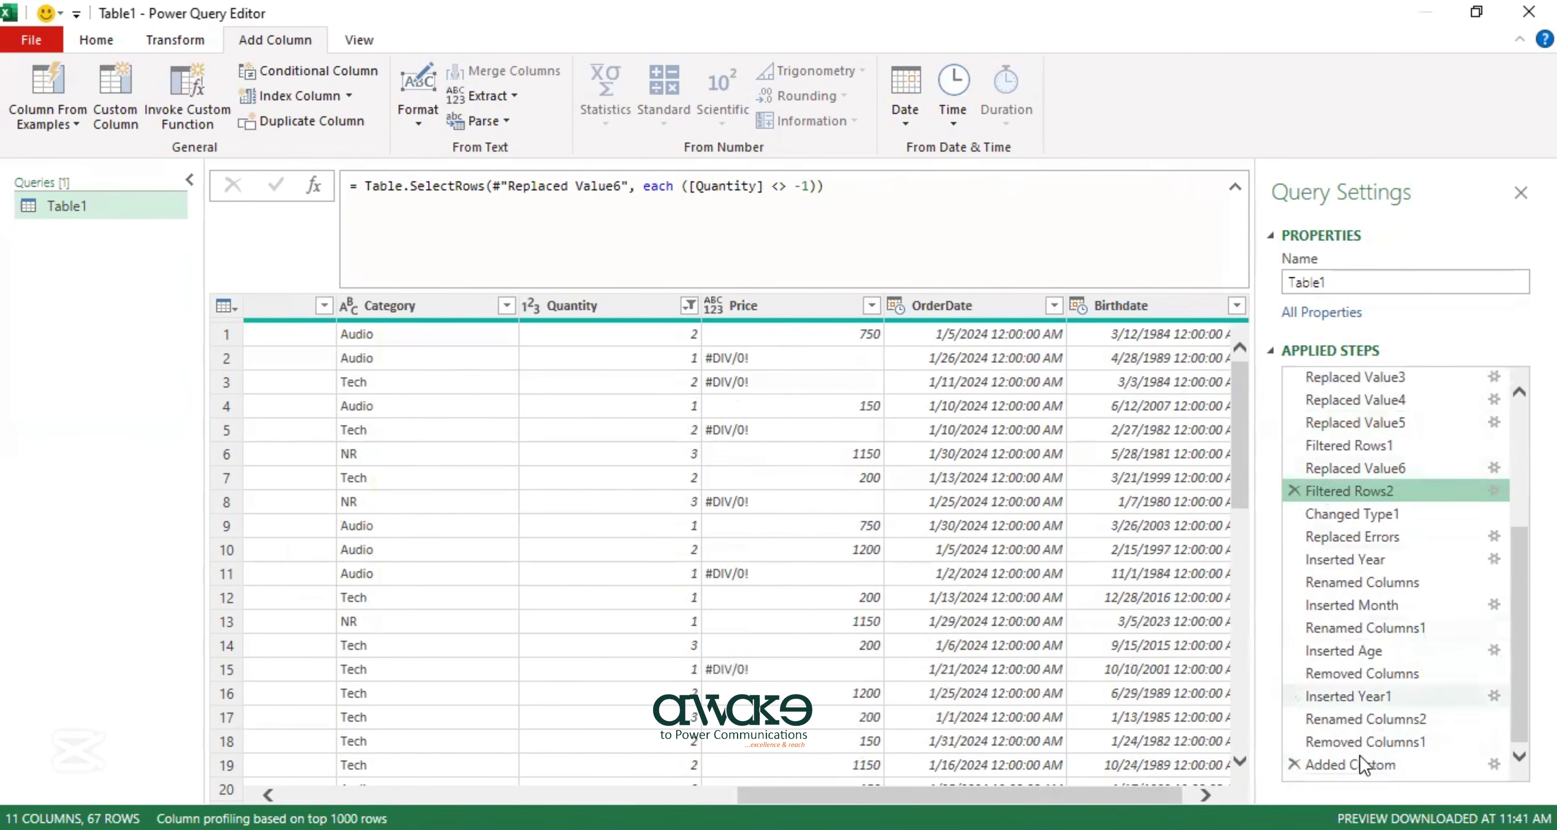
pyautogui.click(1391, 767)
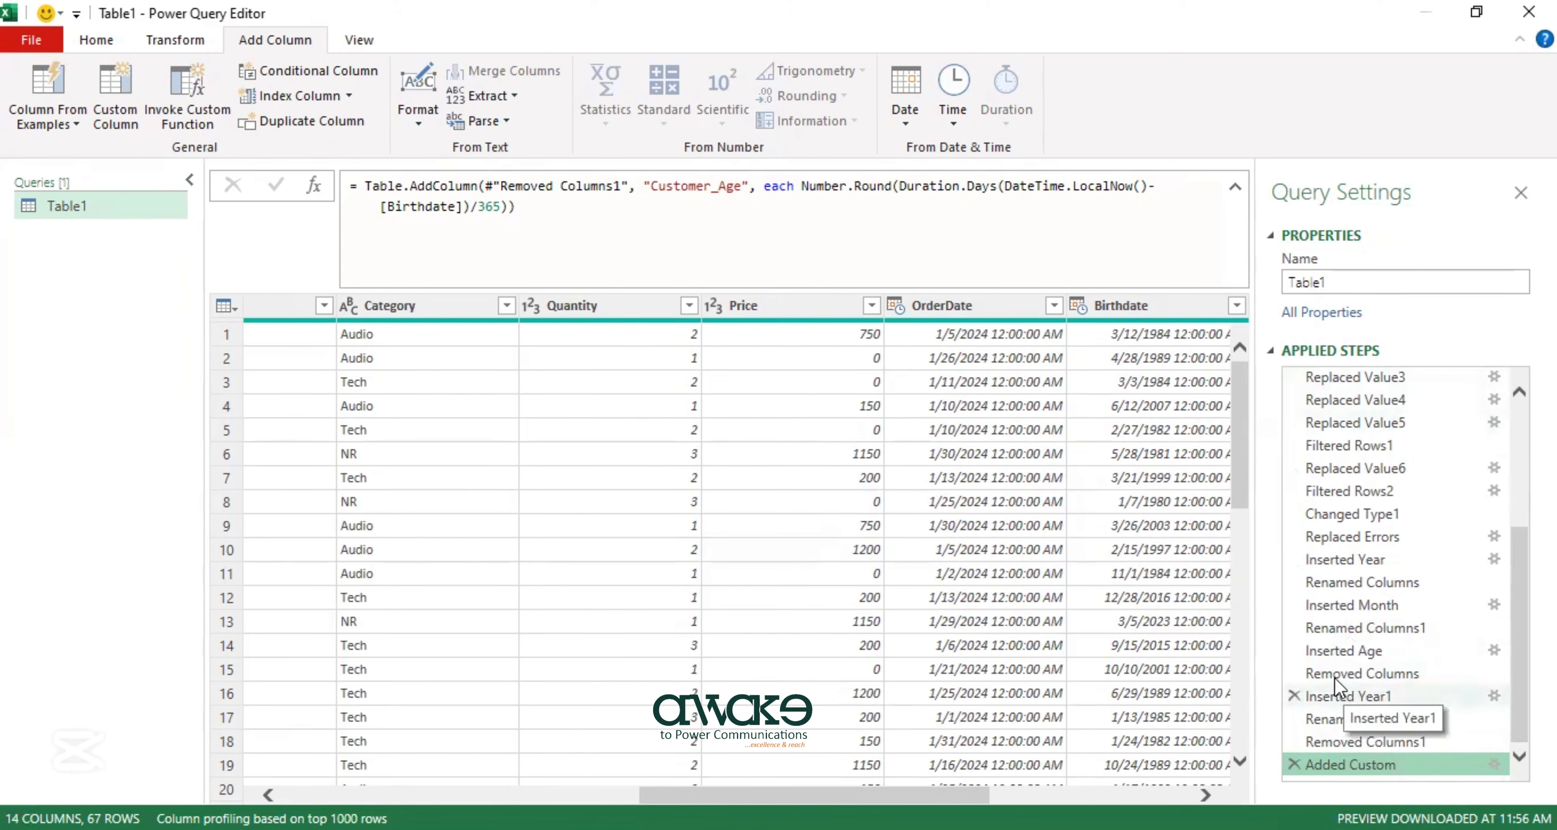
pyautogui.rightClick(1345, 765)
pyautogui.click(1408, 586)
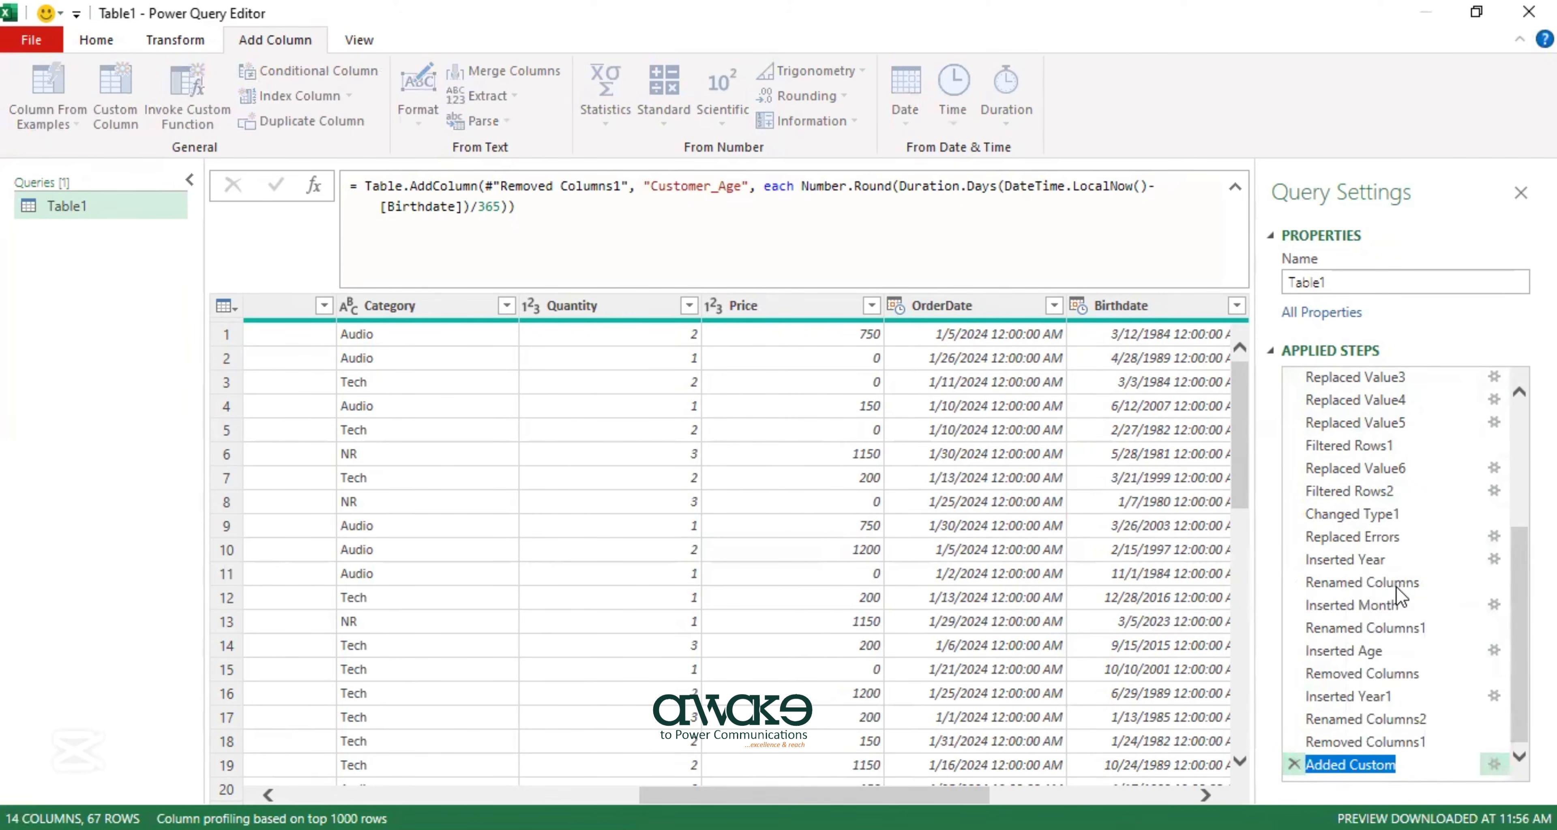
pyautogui.write('Customer_Age')
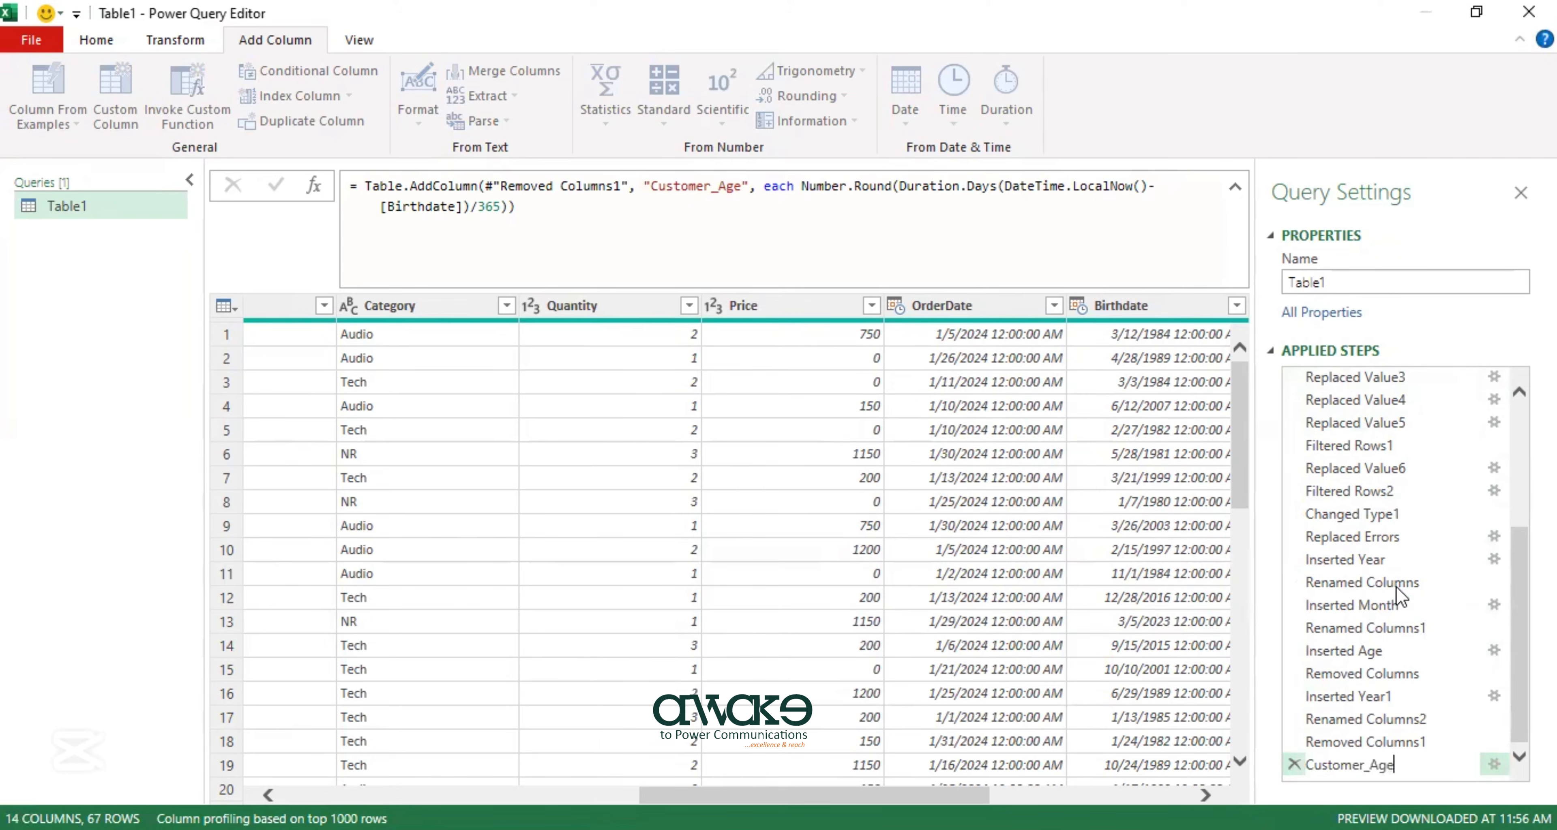
pyautogui.press('Return')
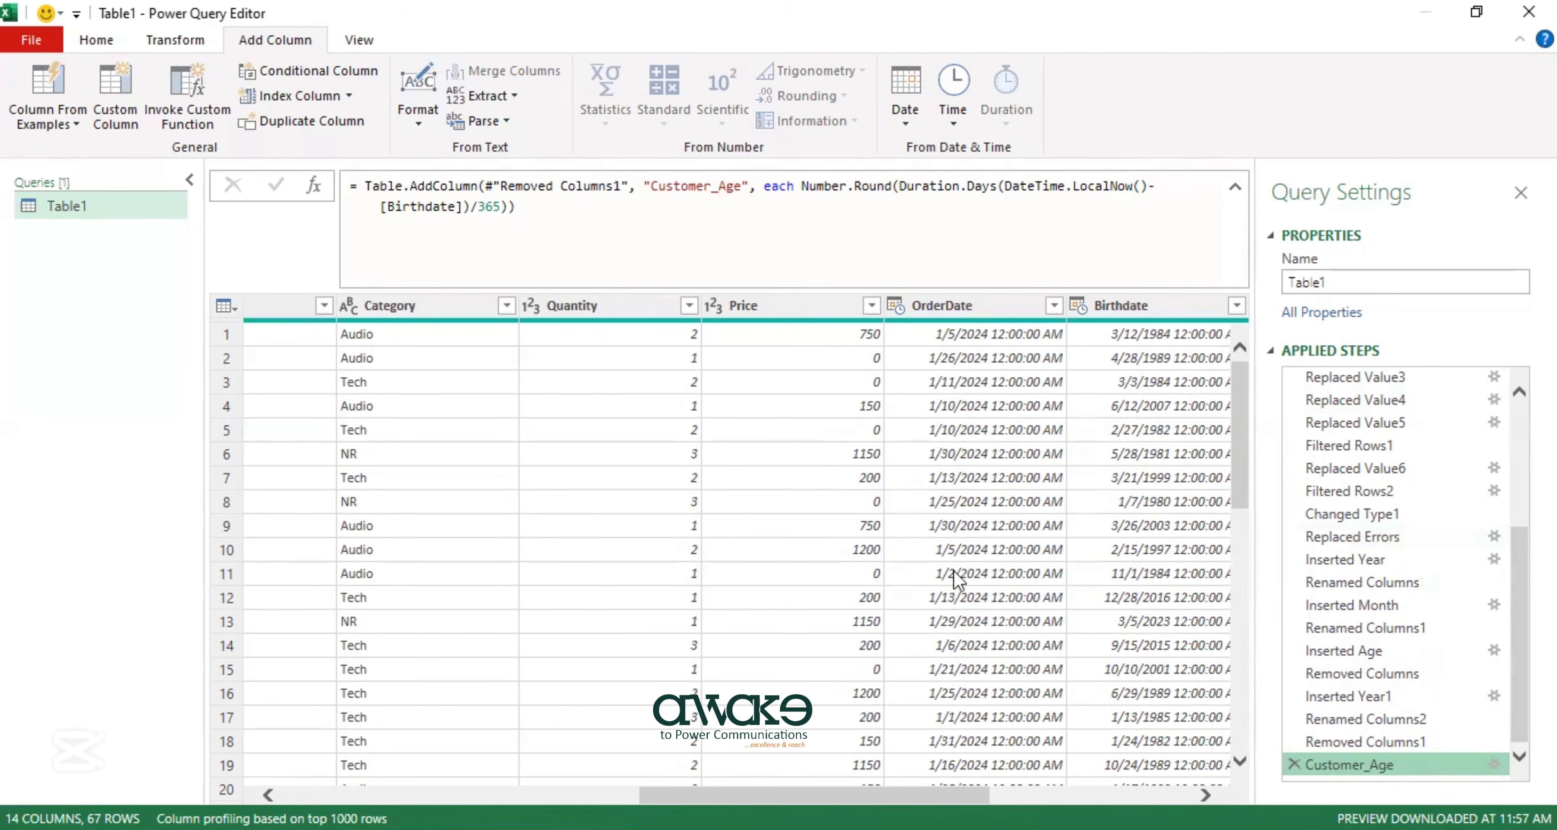
# Start a custom column and name it Sales.
pyautogui.scroll(-7, 957, 579)
pyautogui.moveTo(838, 796); pyautogui.dragTo(1039, 795)
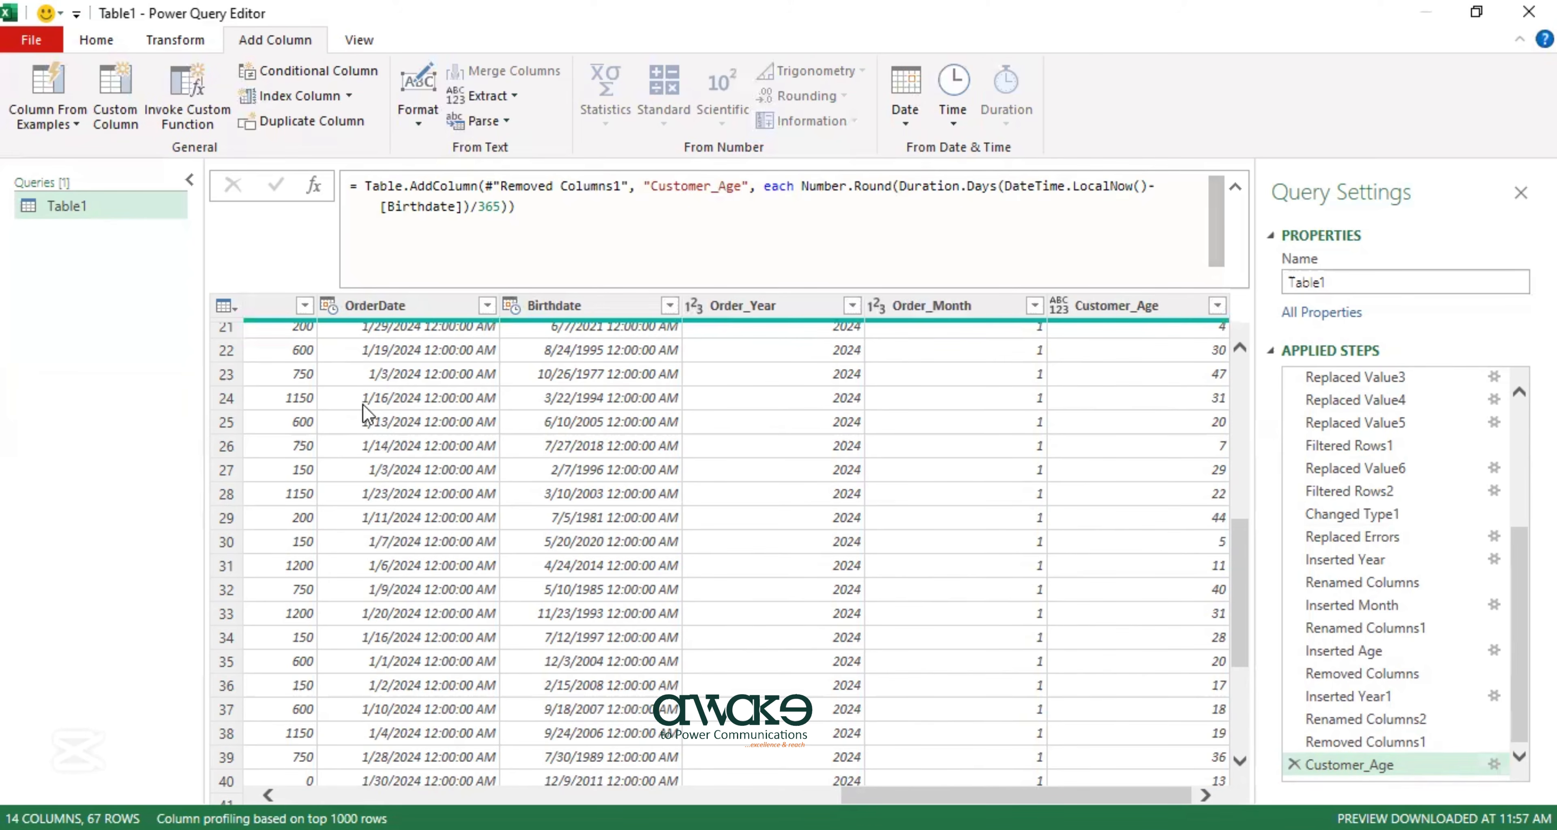
pyautogui.scroll(6, 774, 475)
pyautogui.moveTo(895, 796); pyautogui.dragTo(712, 795)
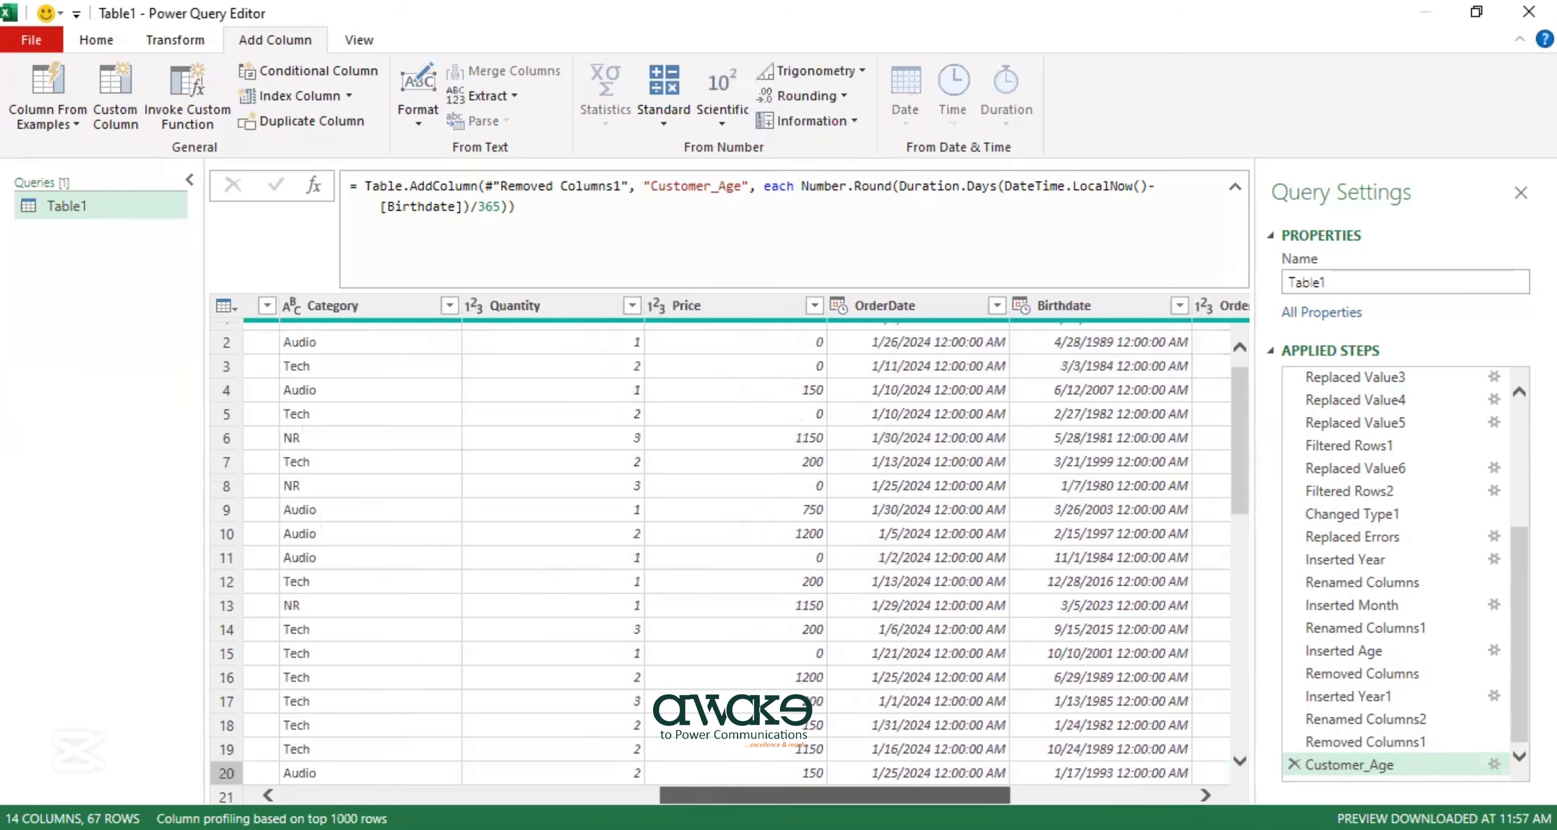
pyautogui.scroll(1, 548, 488)
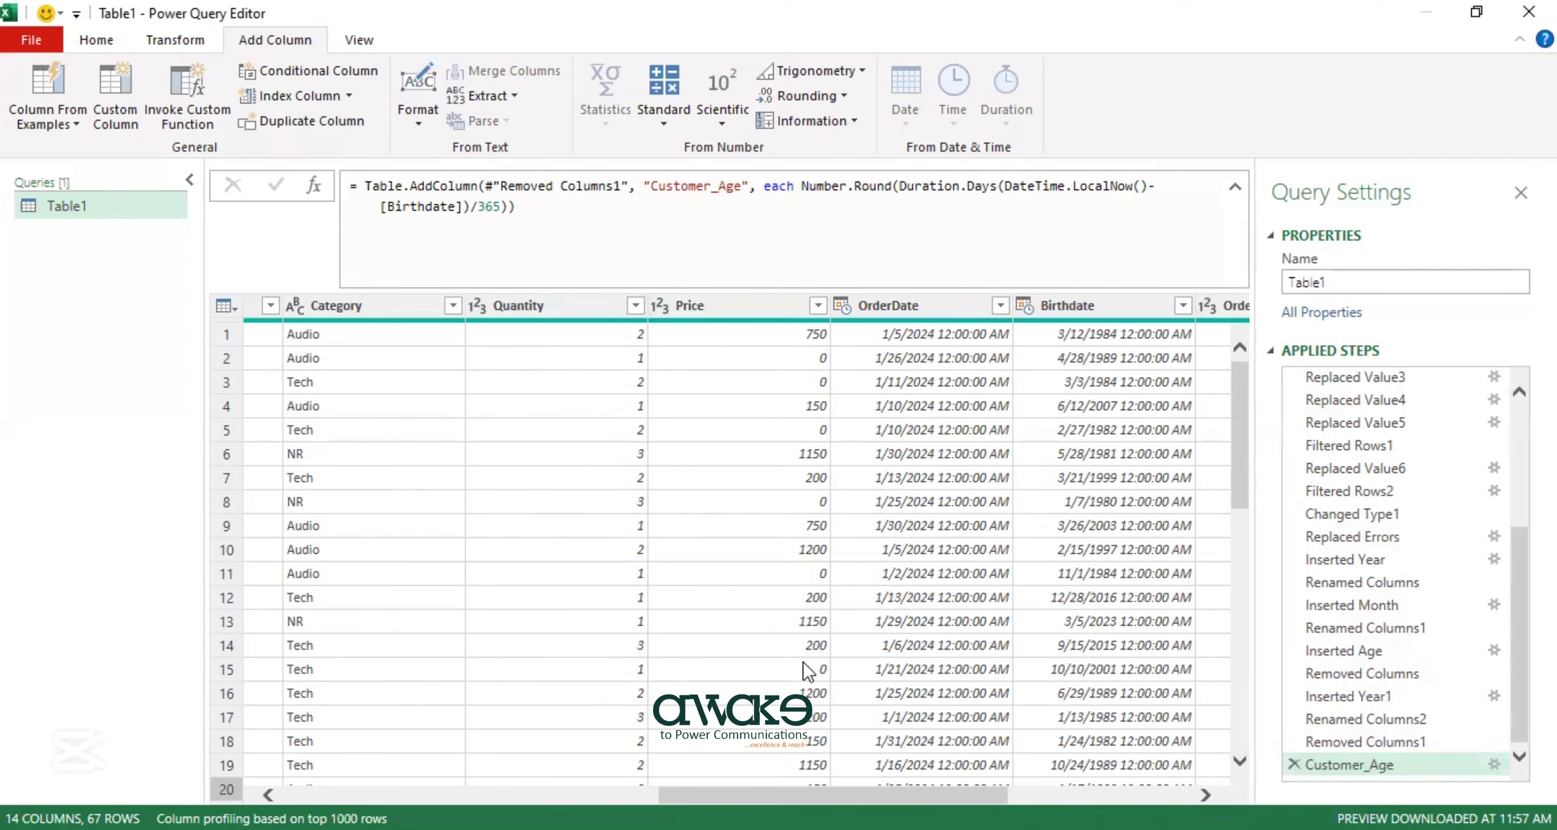
pyautogui.moveTo(760, 796); pyautogui.dragTo(853, 796)
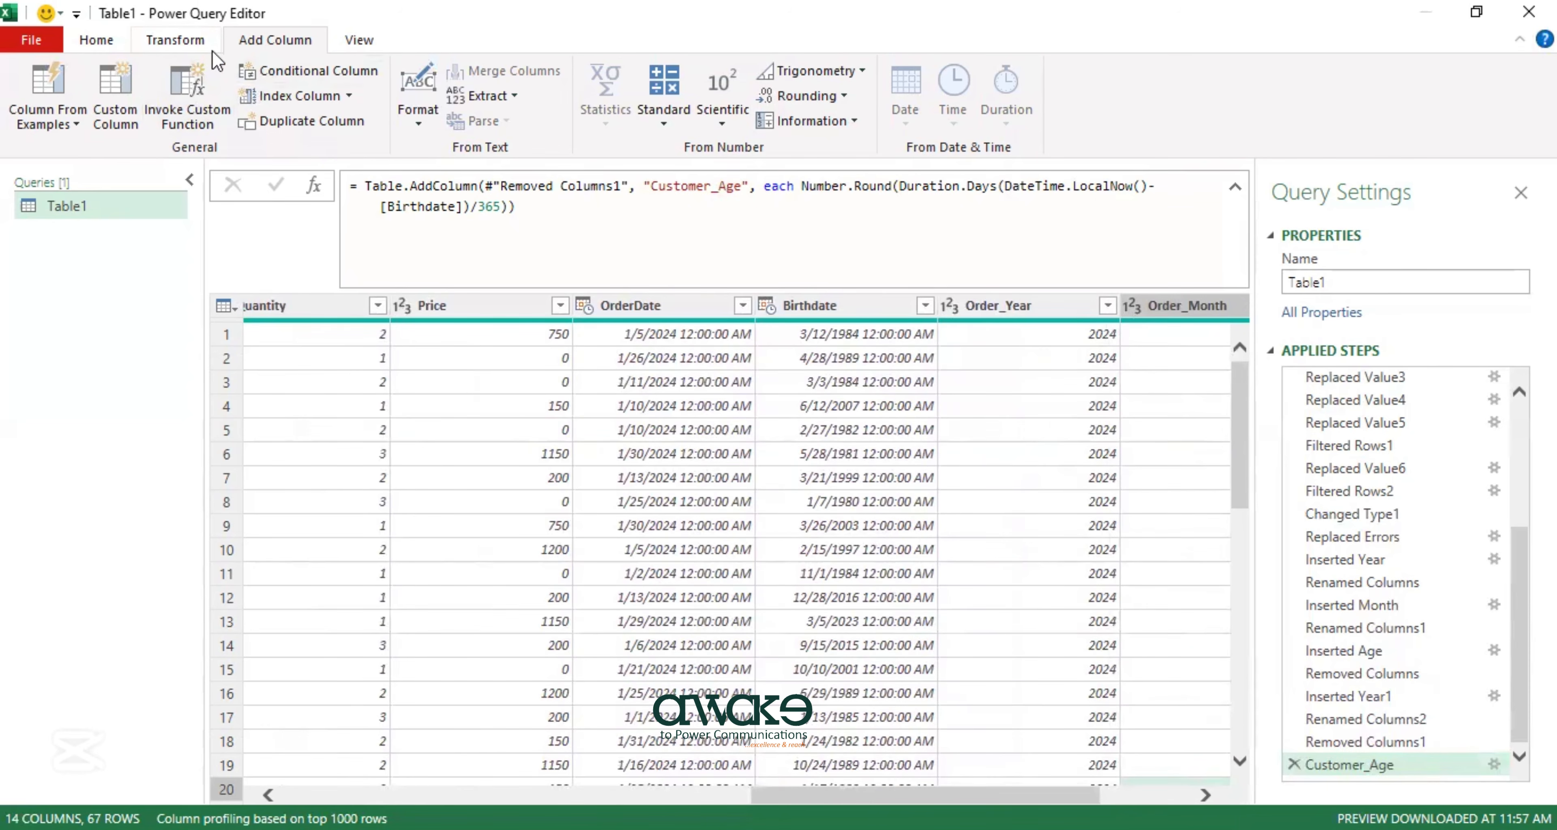
pyautogui.click(117, 122)
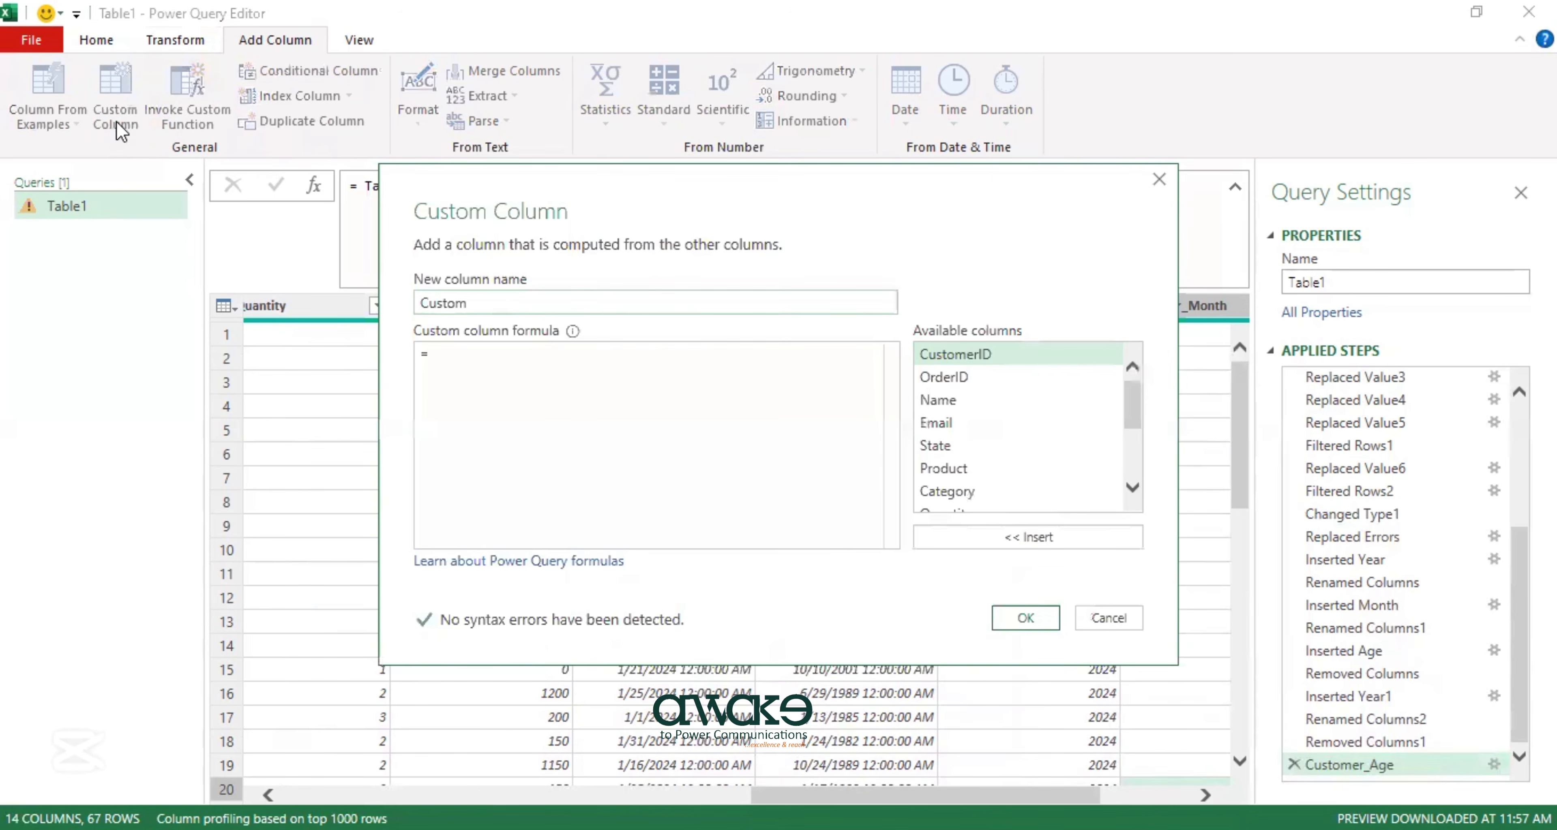
pyautogui.write('Sales')
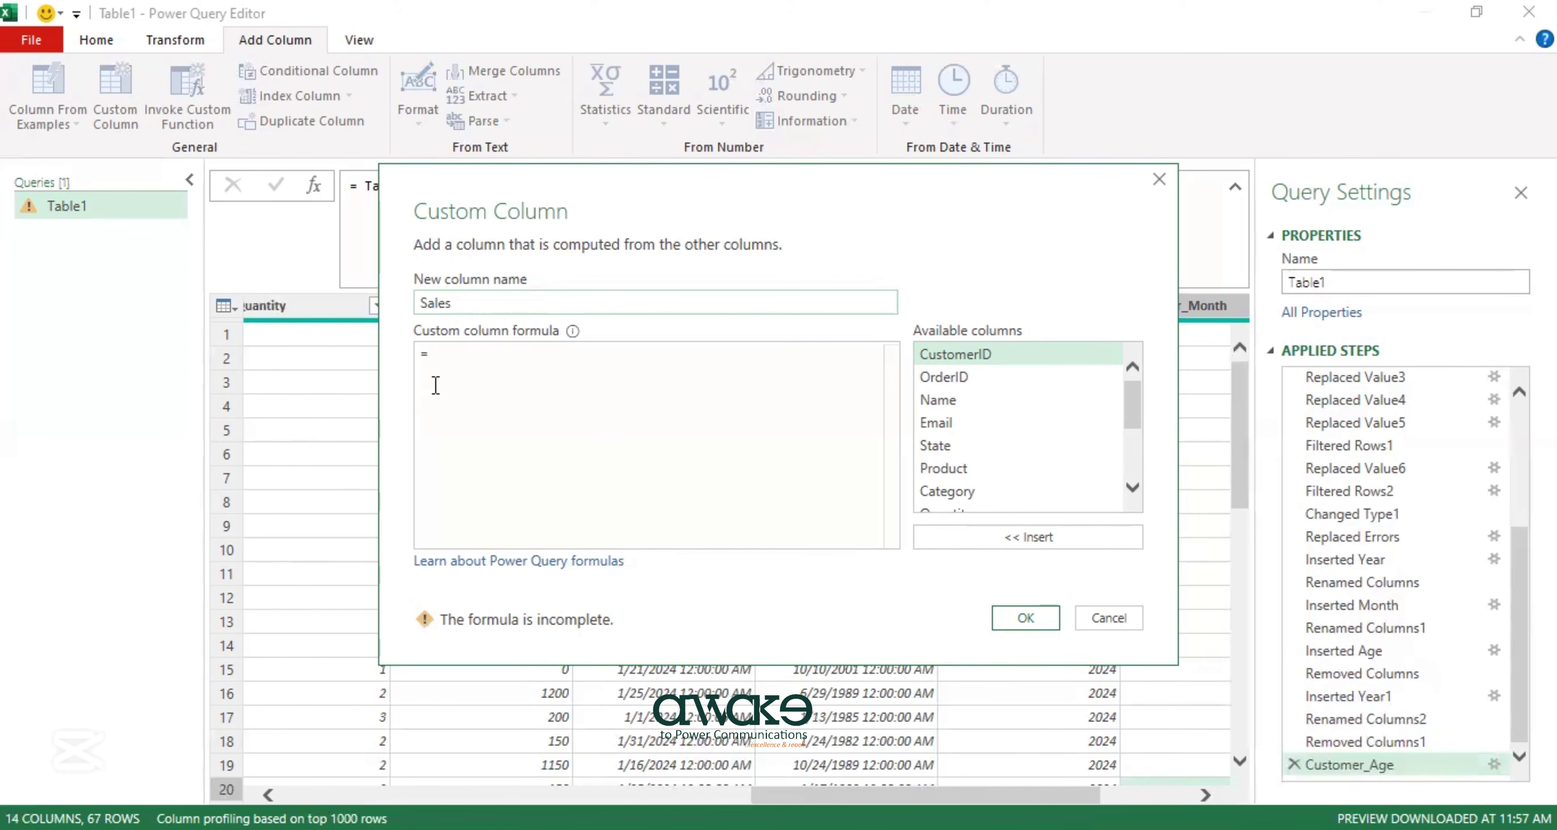
# Define the Sales formula as [Quantity]*[Price] and add the column to the table.
pyautogui.click(454, 360)
pyautogui.scroll(-1, 951, 422)
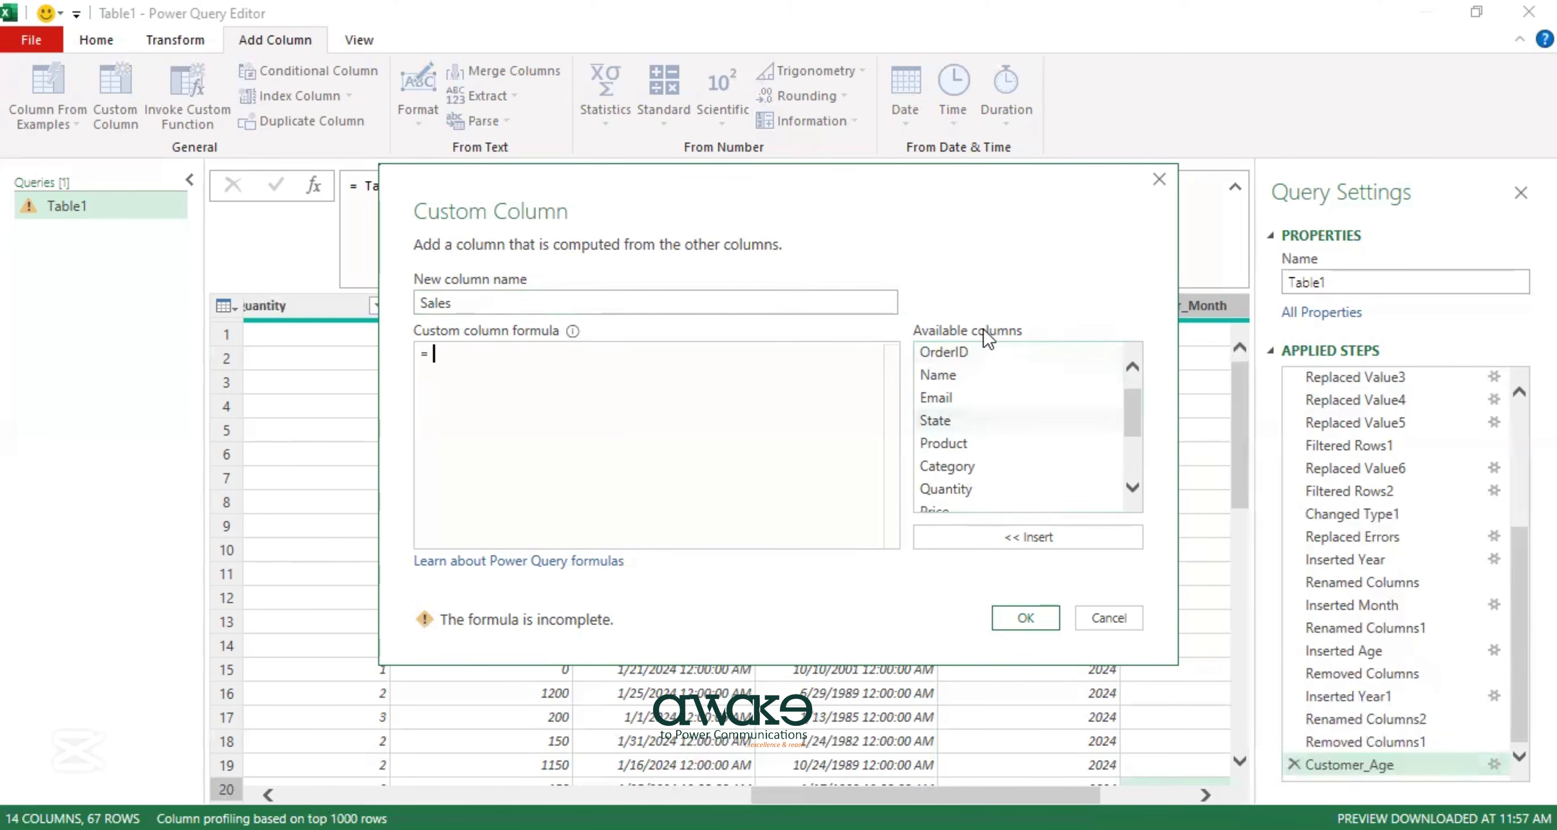
pyautogui.scroll(-1, 991, 447)
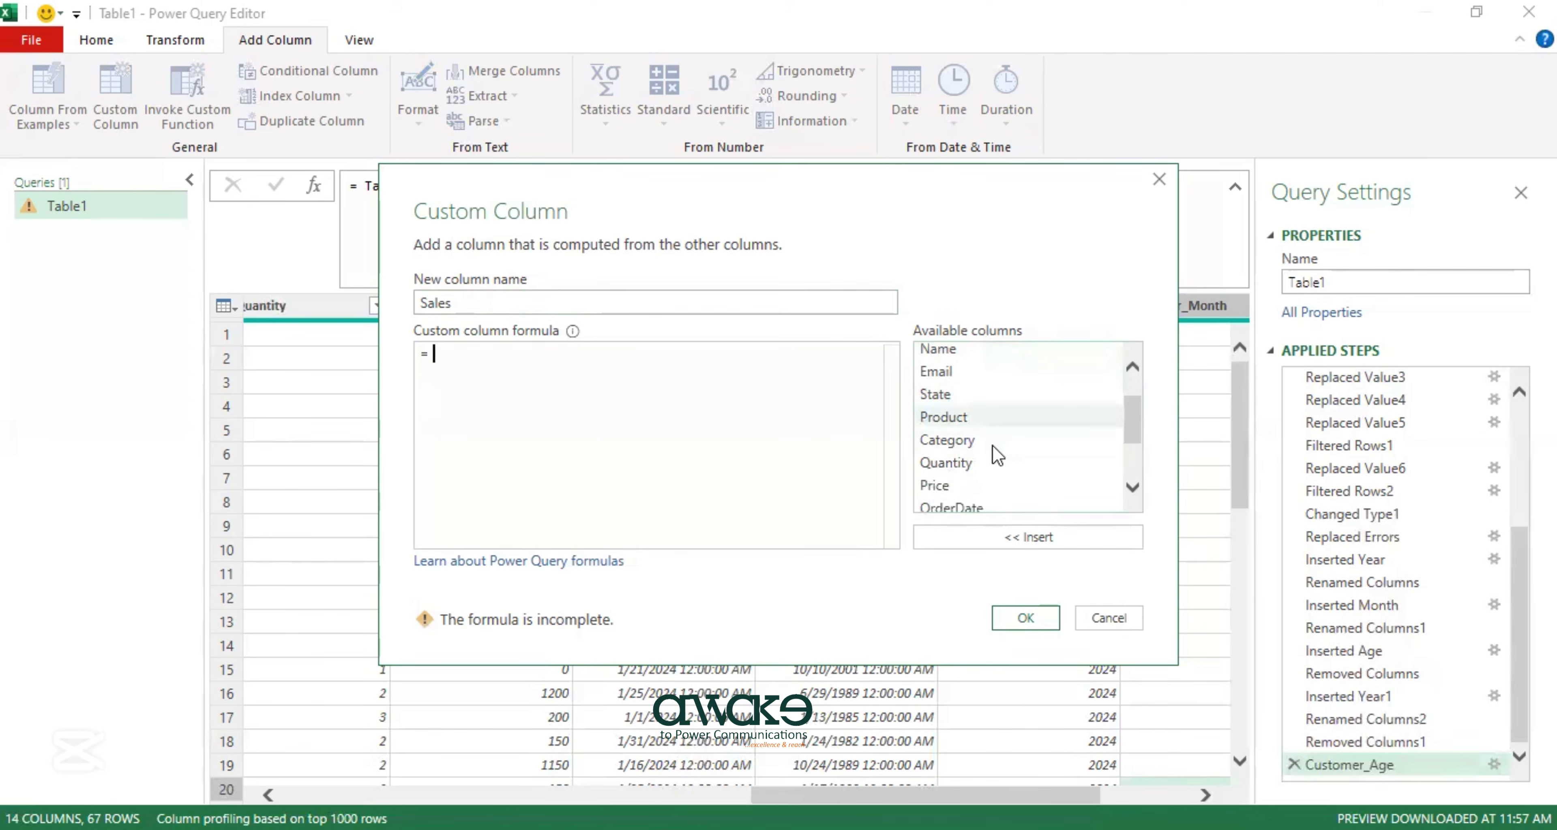
pyautogui.doubleClick(967, 463)
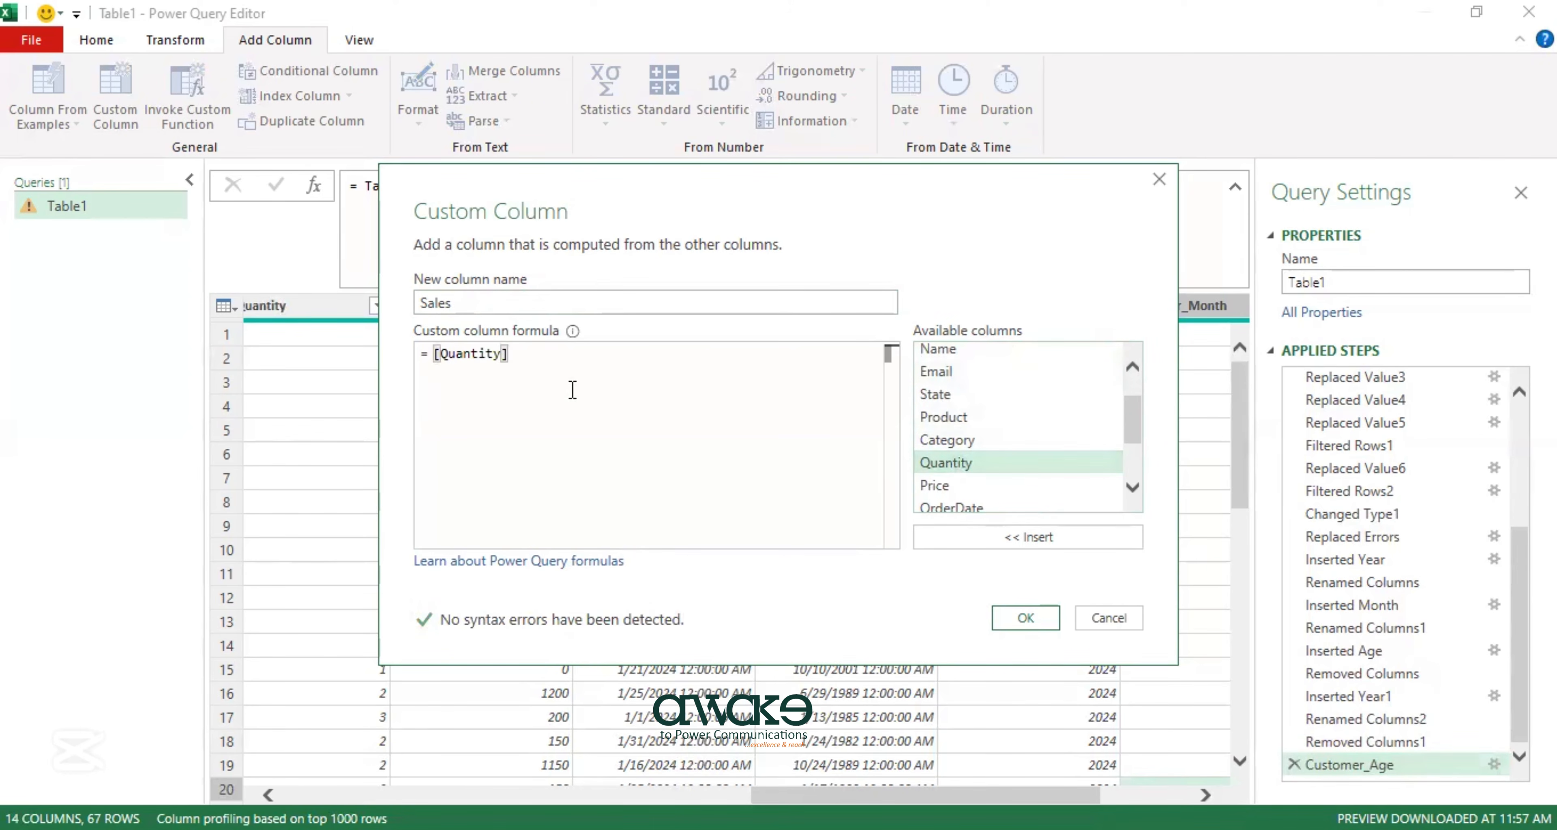
pyautogui.write('*')
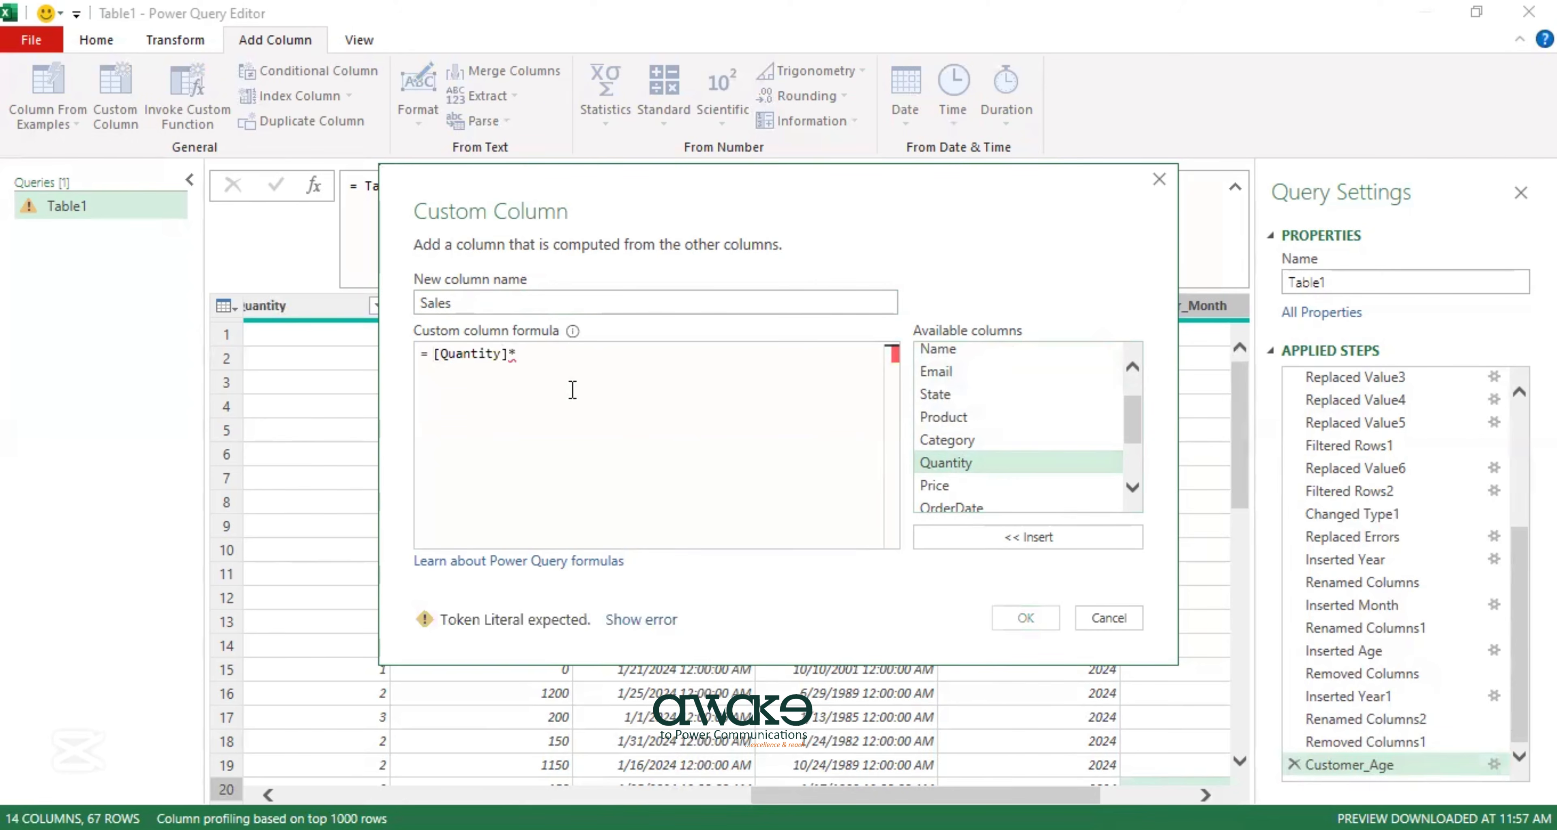
pyautogui.doubleClick(966, 487)
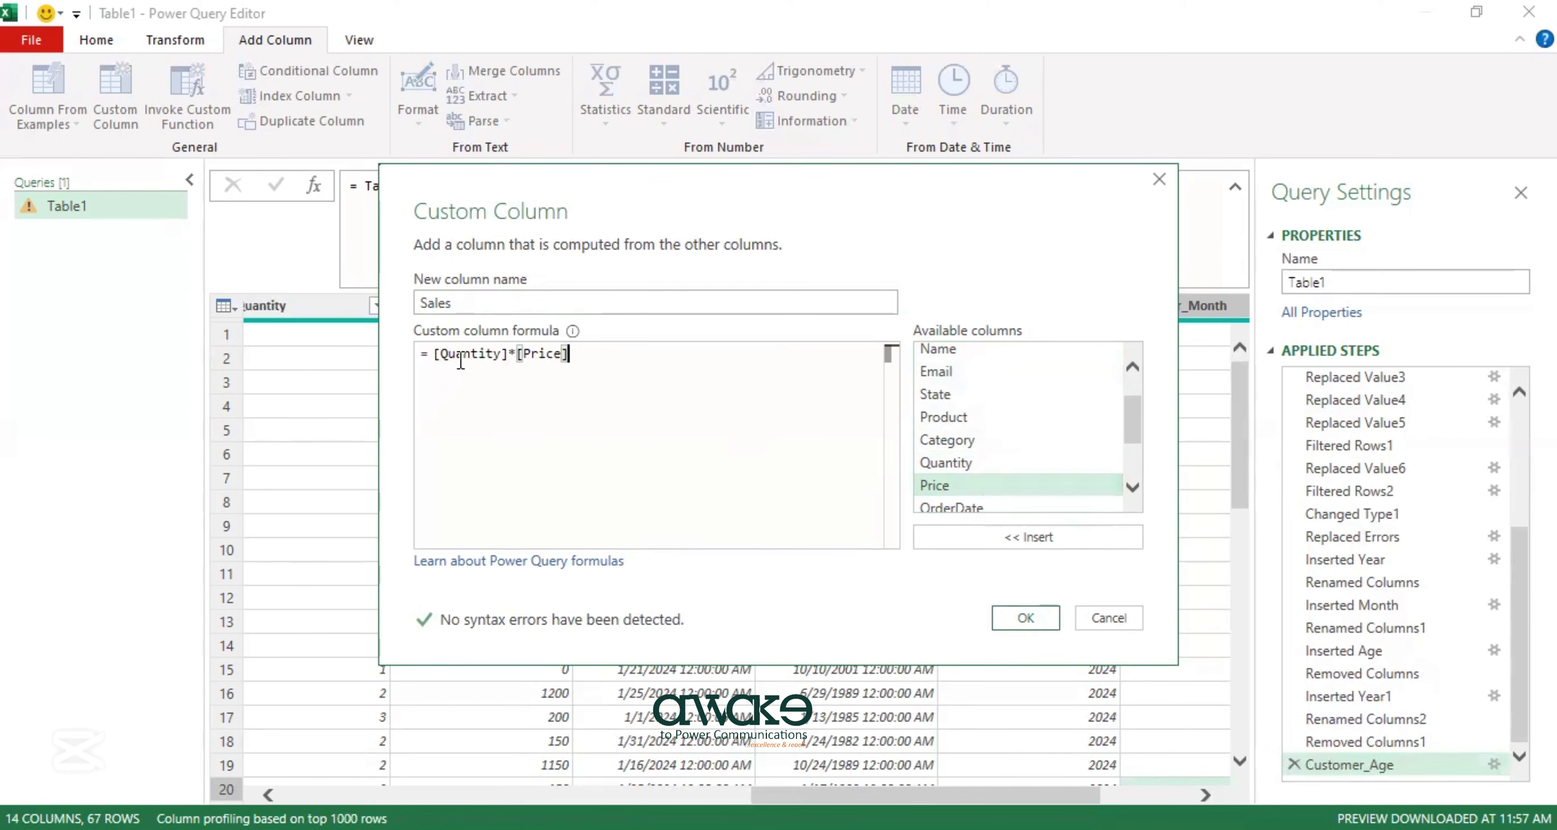
pyautogui.click(1023, 619)
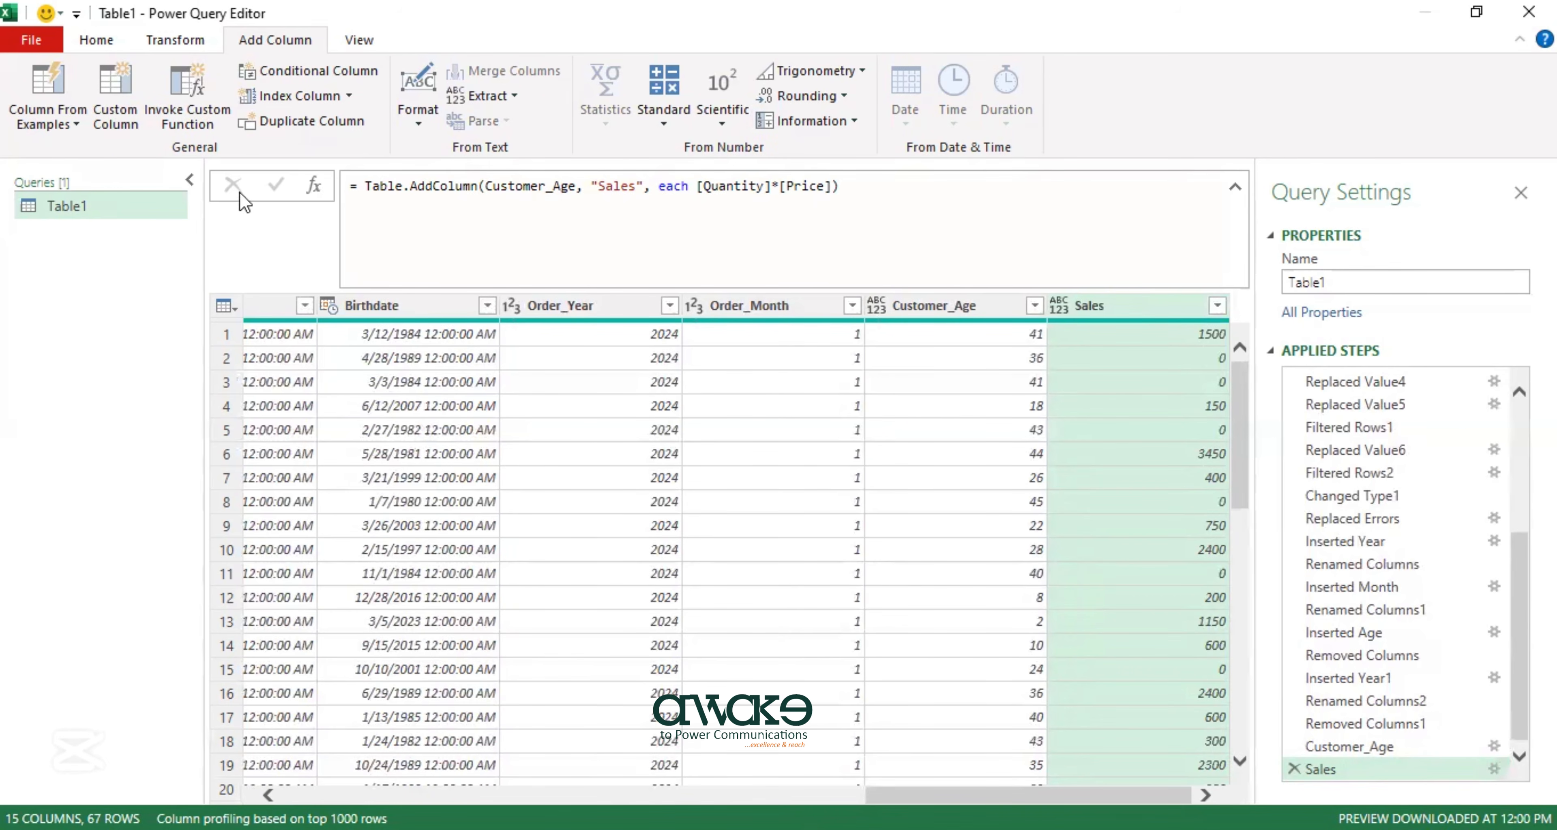
# Add a custom column named Discounted_Price with the formula [Price]*0.9.
pyautogui.click(128, 90)
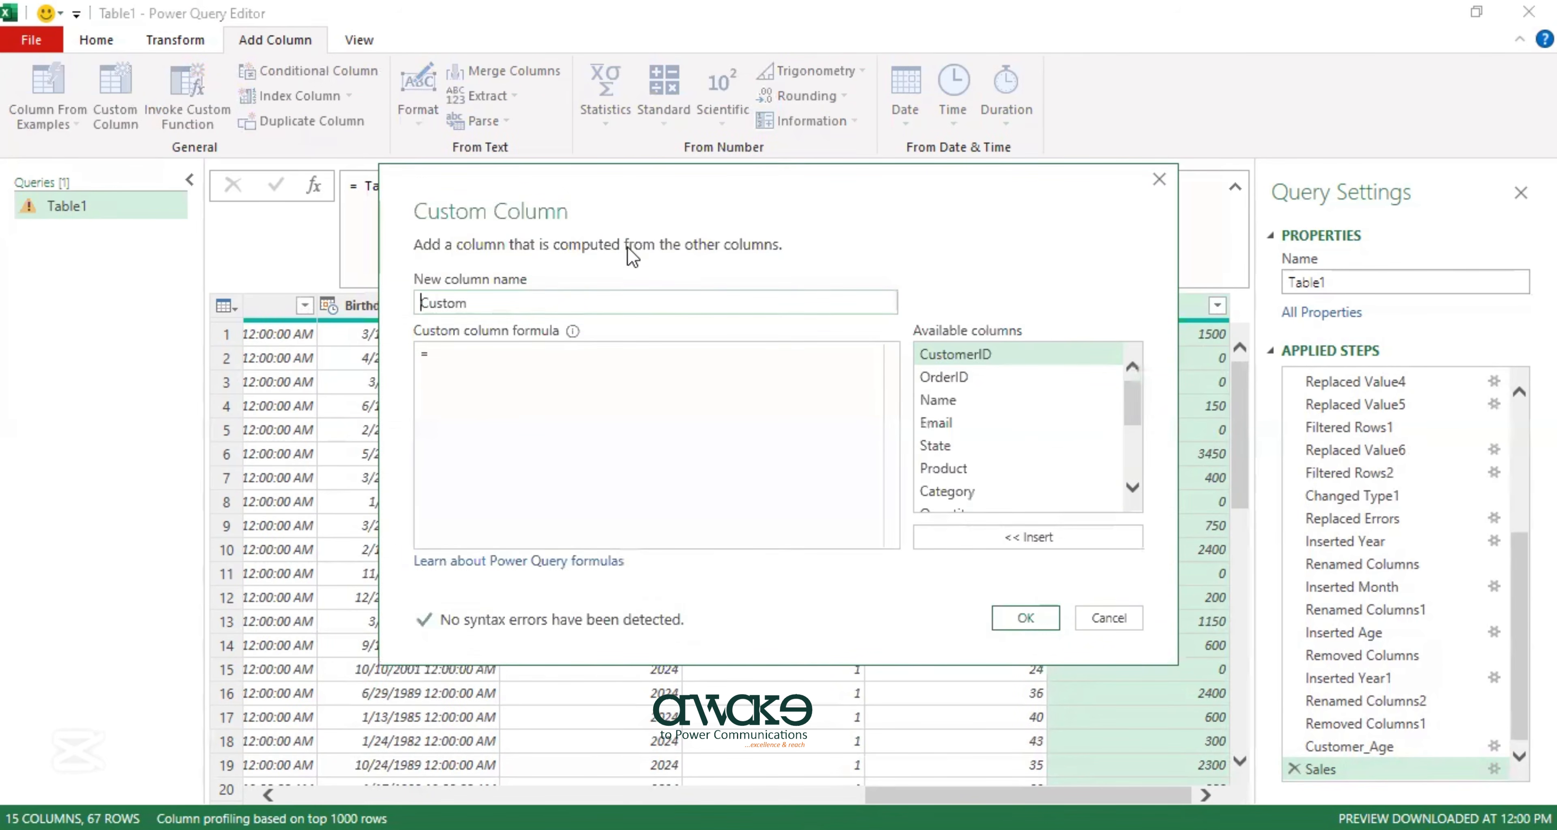
pyautogui.write('Discounted_Price')
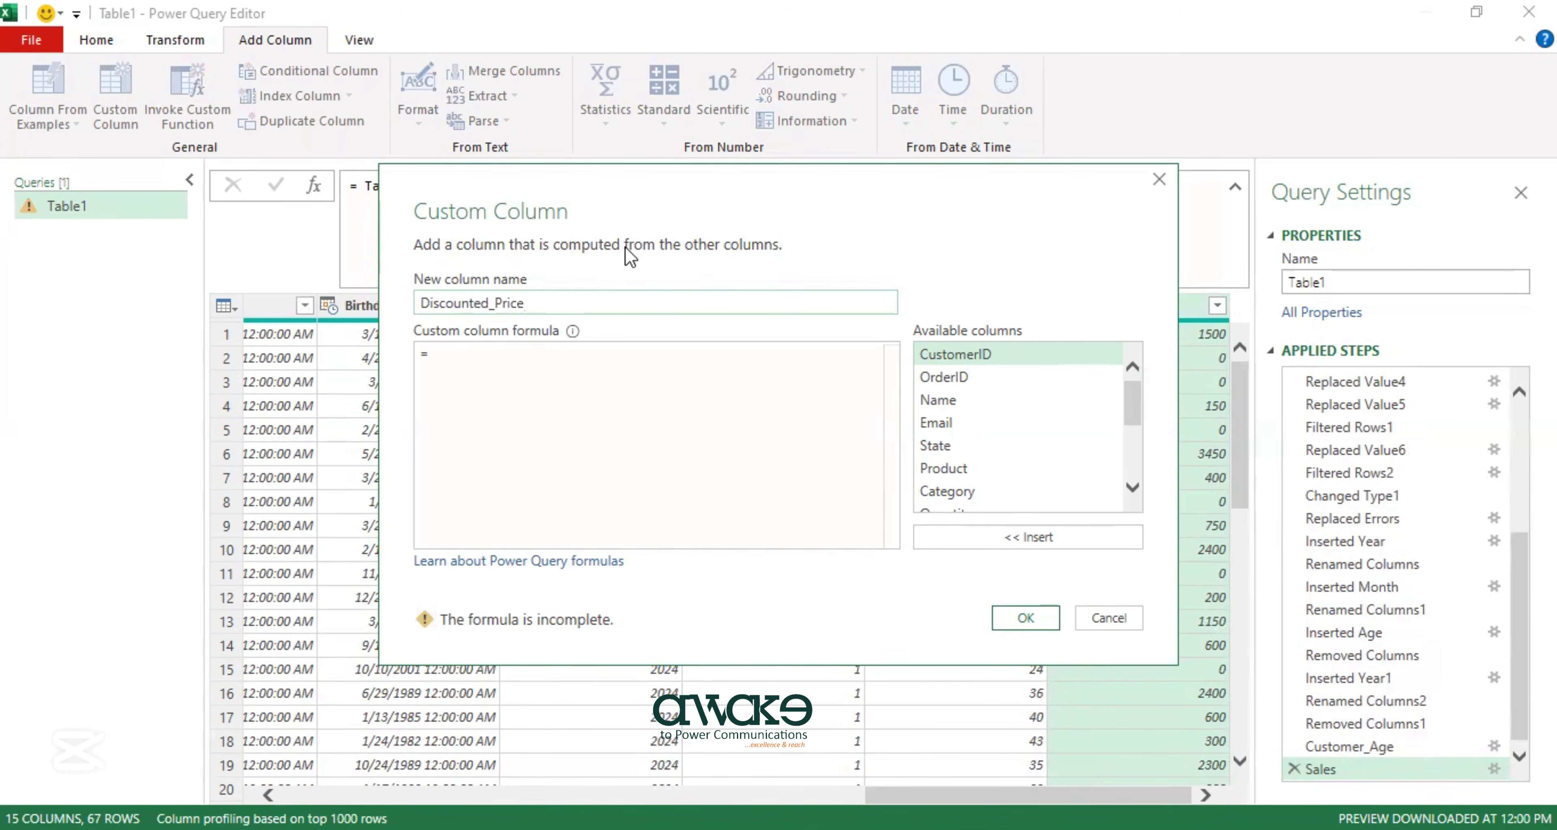
pyautogui.click(494, 382)
pyautogui.scroll(-1, 1030, 484)
pyautogui.scroll(-1, 1030, 484)
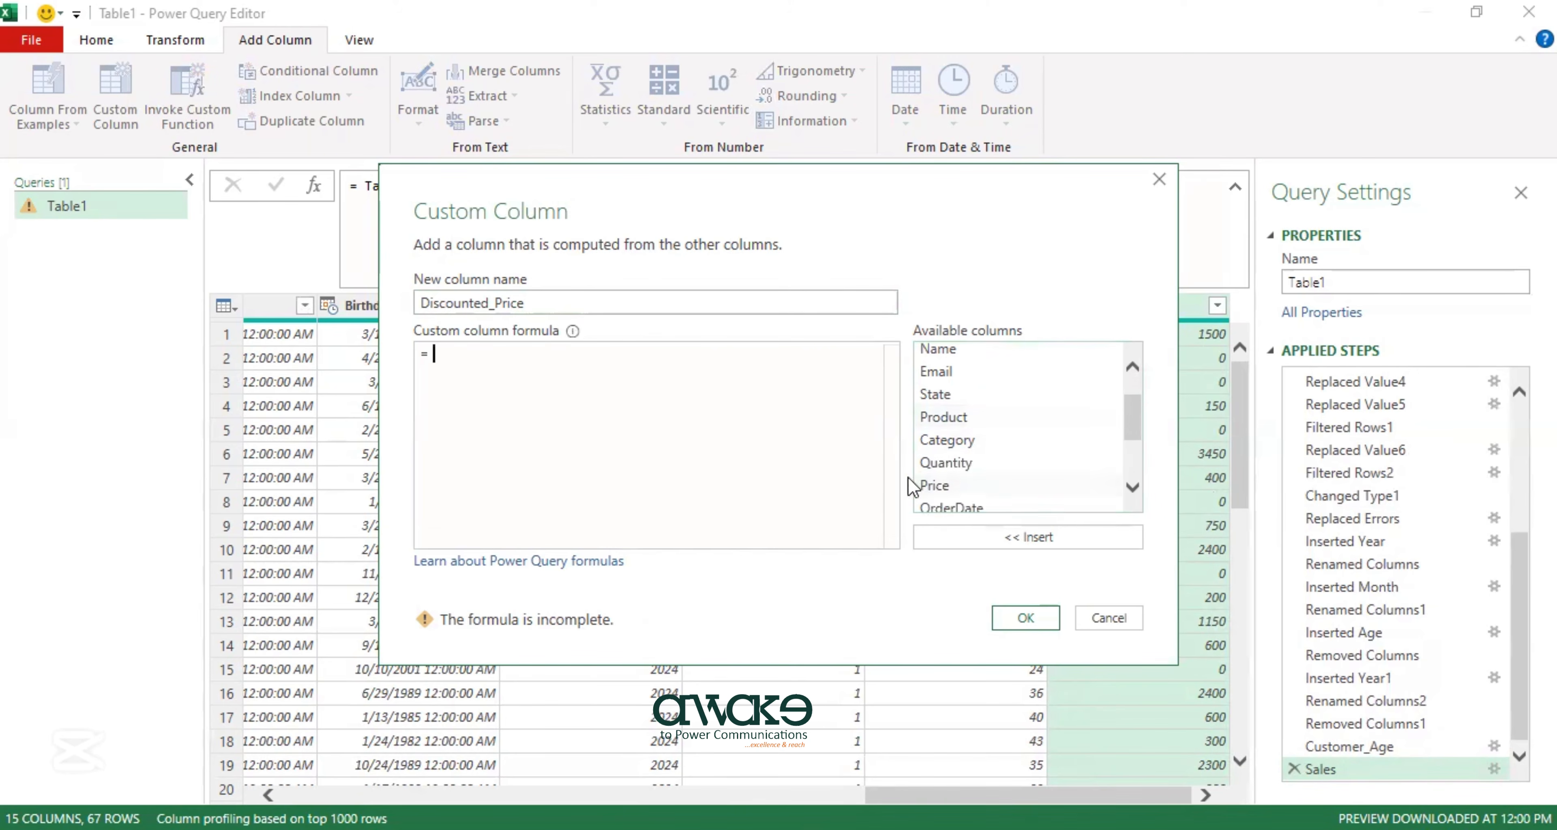
pyautogui.doubleClick(933, 485)
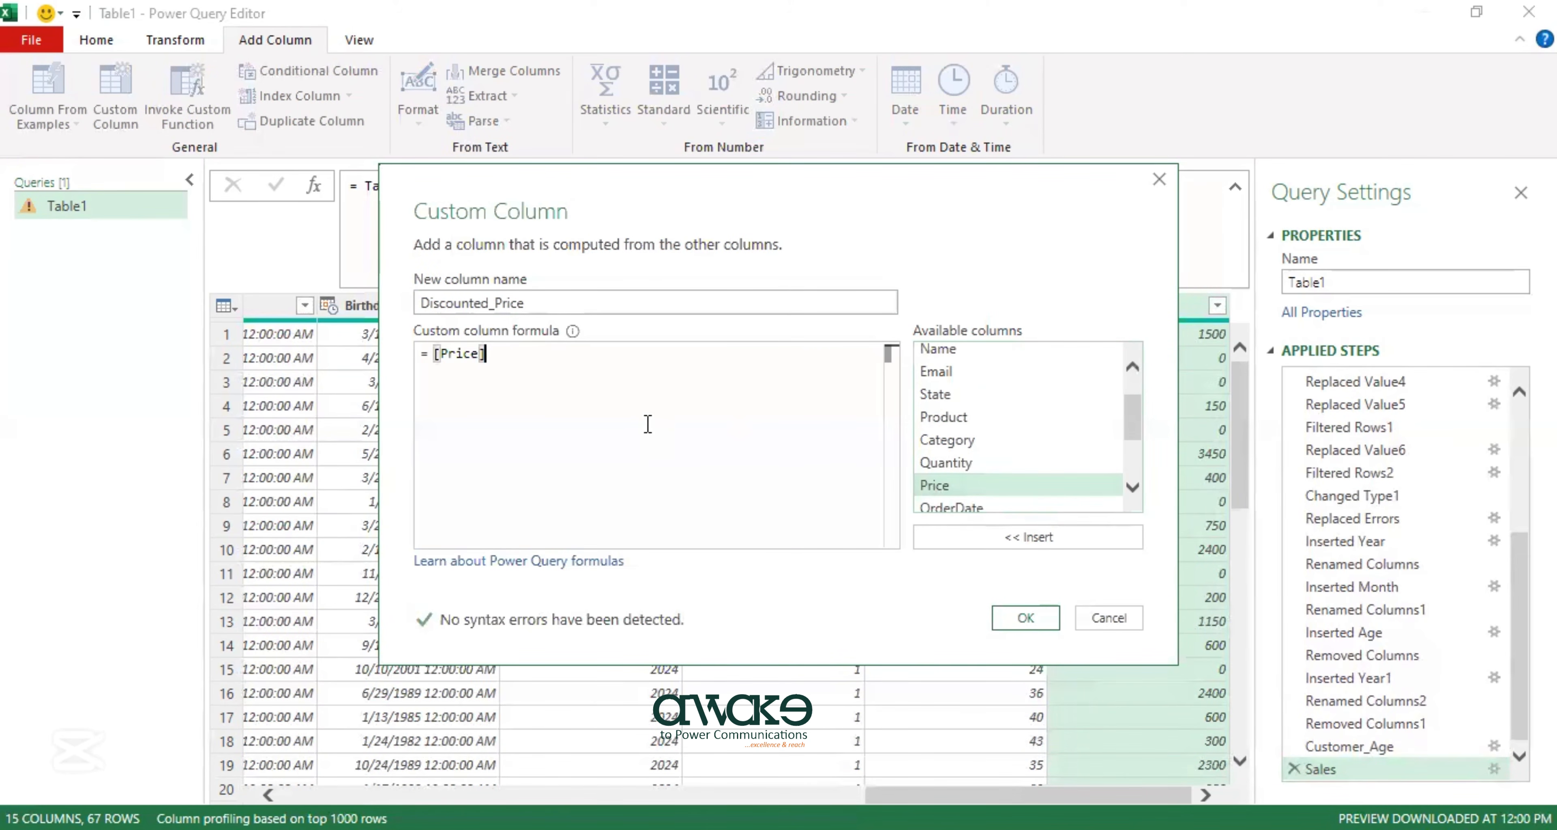
pyautogui.write('*0.9')
pyautogui.click(1039, 612)
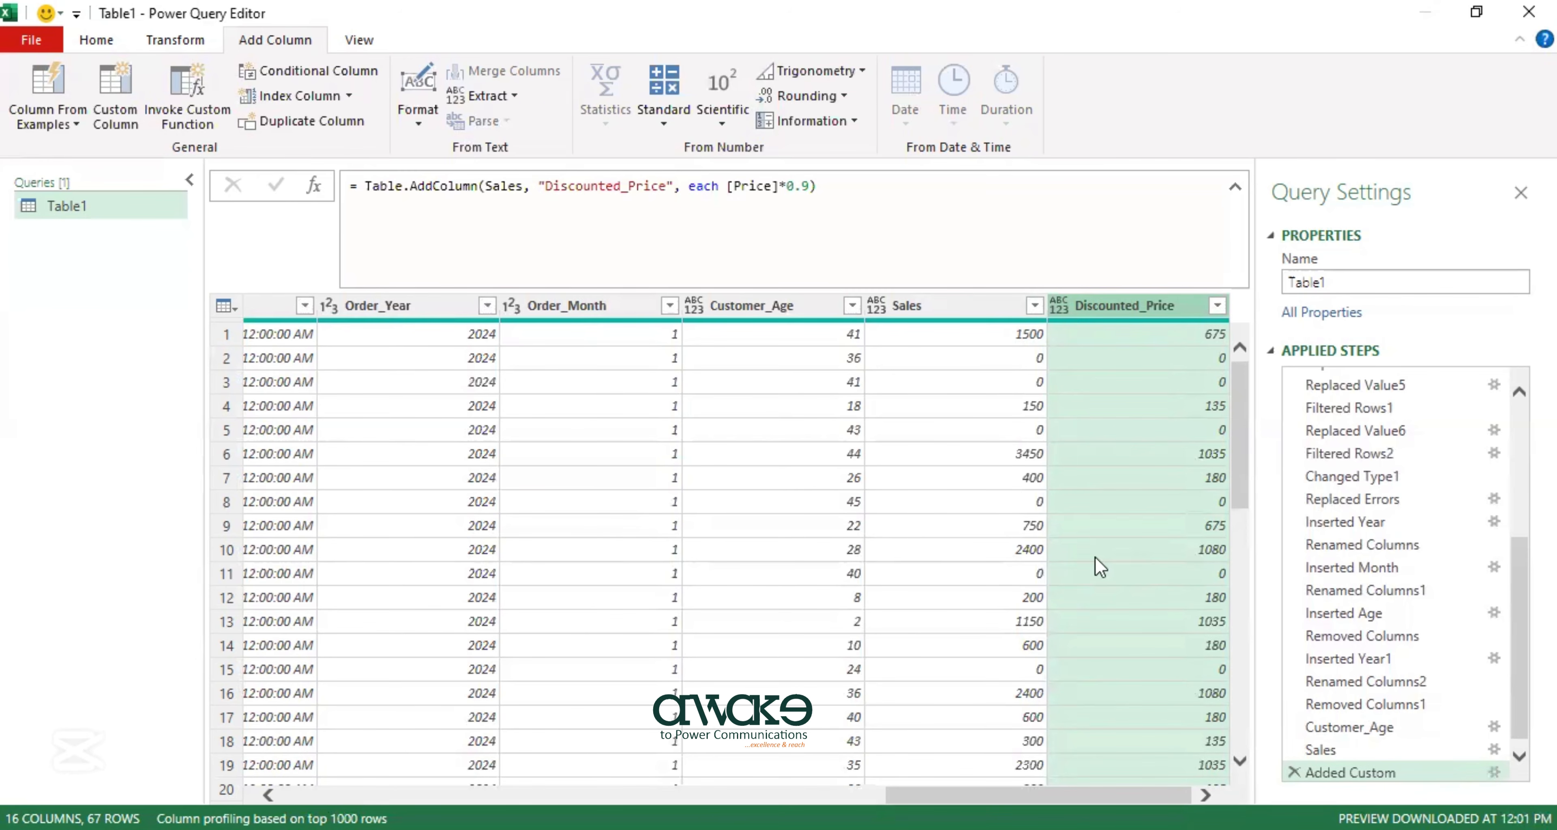
# Start a custom column and name it Profit.
pyautogui.click(100, 103)
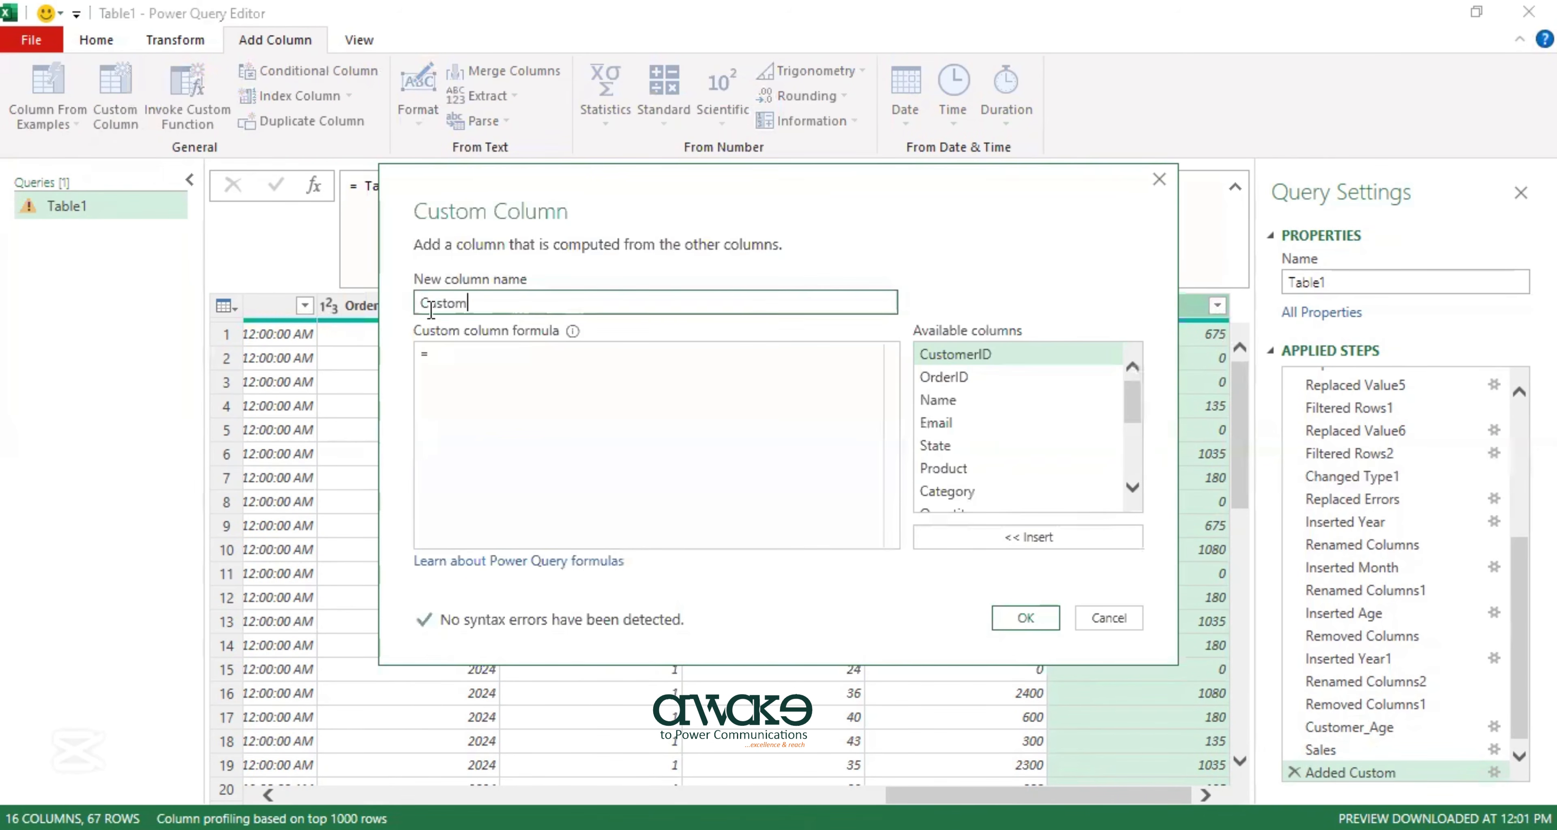
pyautogui.write('Profit')
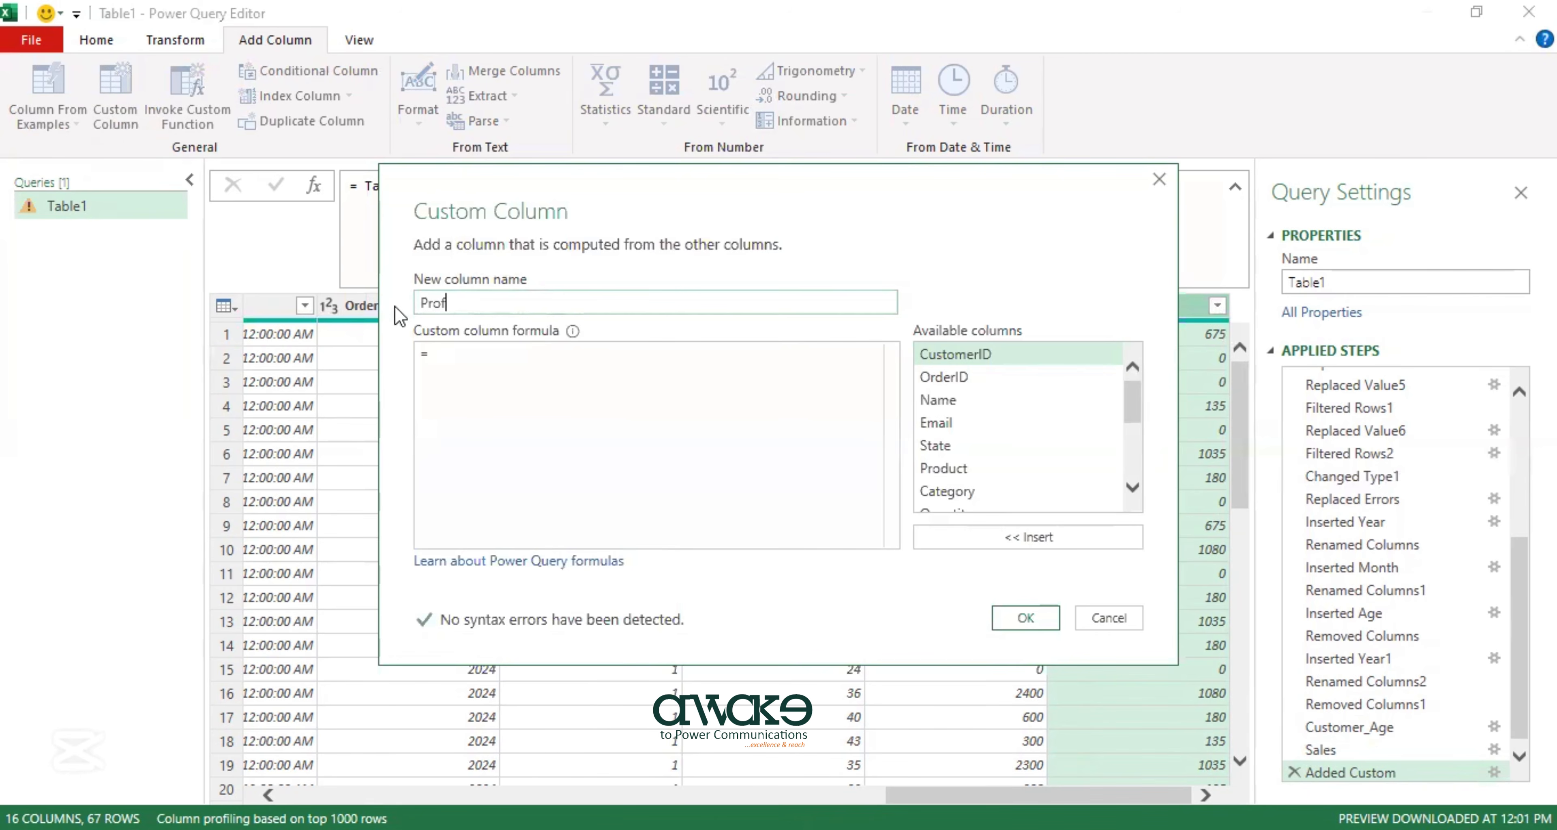
pyautogui.click(435, 357)
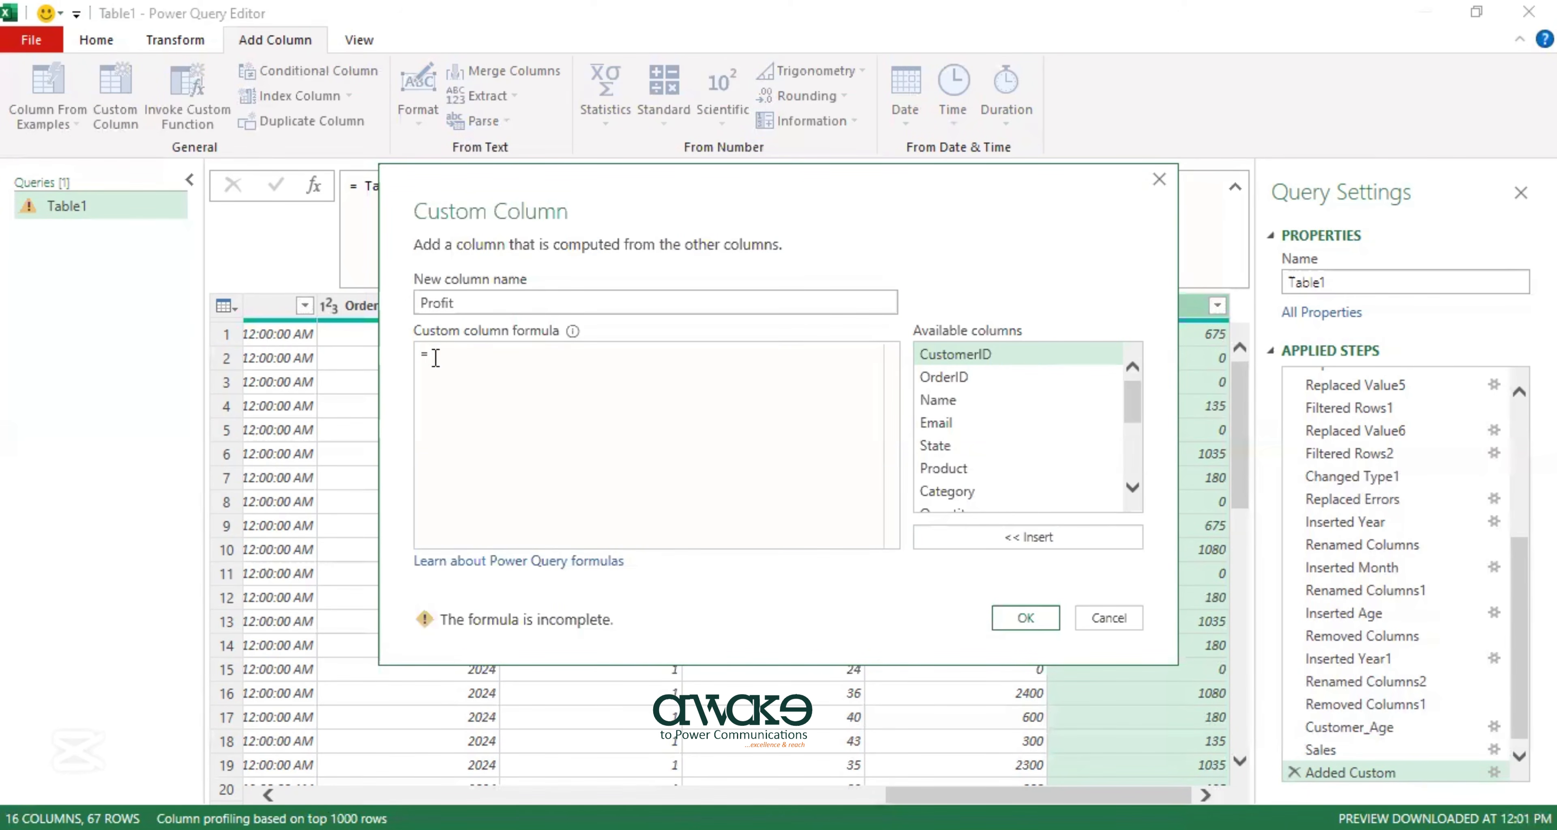
# Define the Profit formula as [Price]-[Price]*0.7*[Quantity] and add the column to the table.
pyautogui.scroll(-2, 1015, 452)
pyautogui.doubleClick(974, 437)
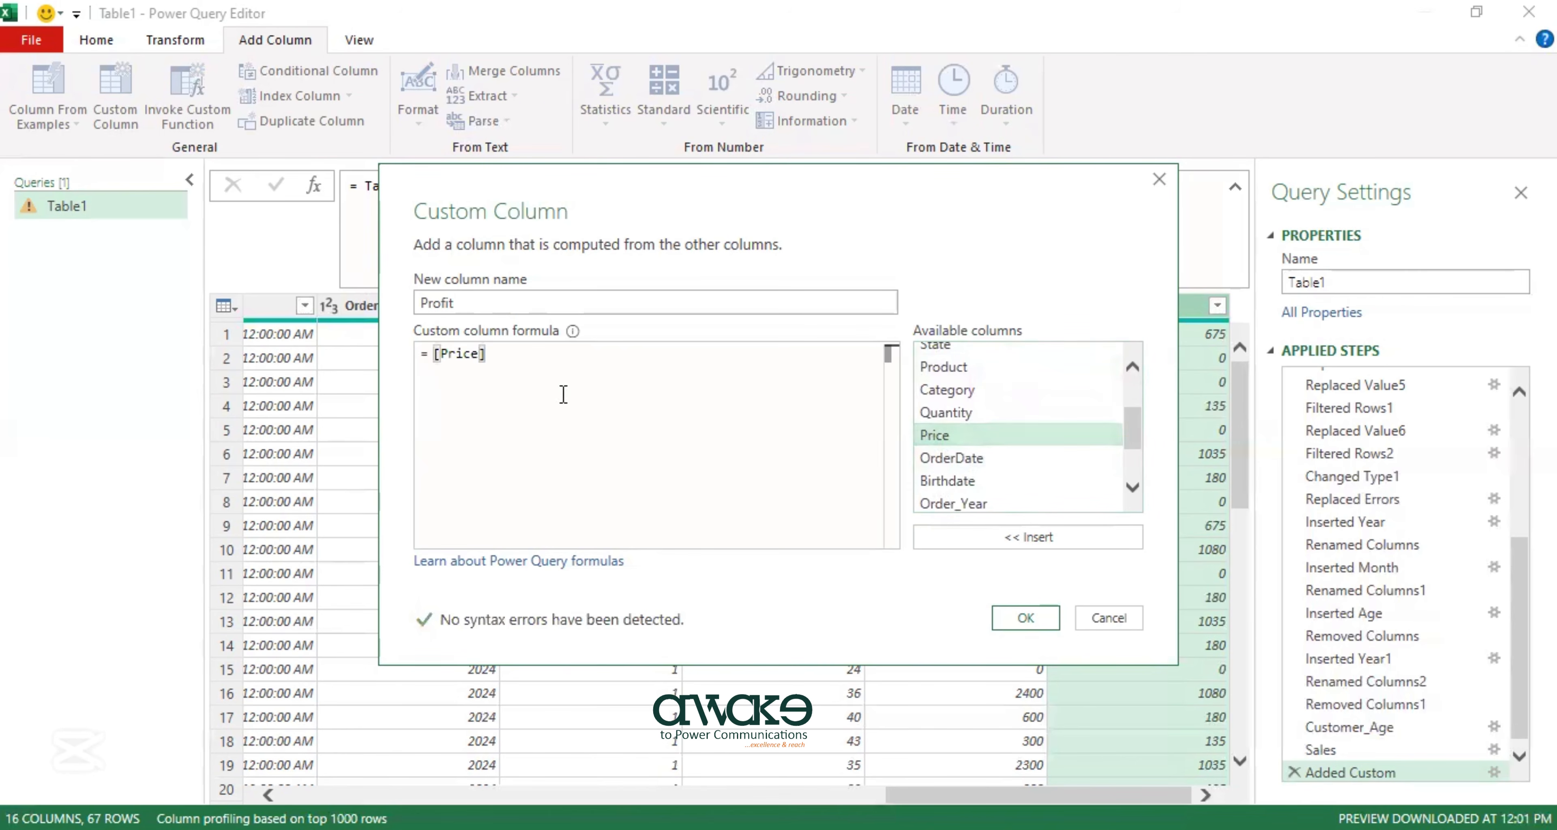
pyautogui.write('-')
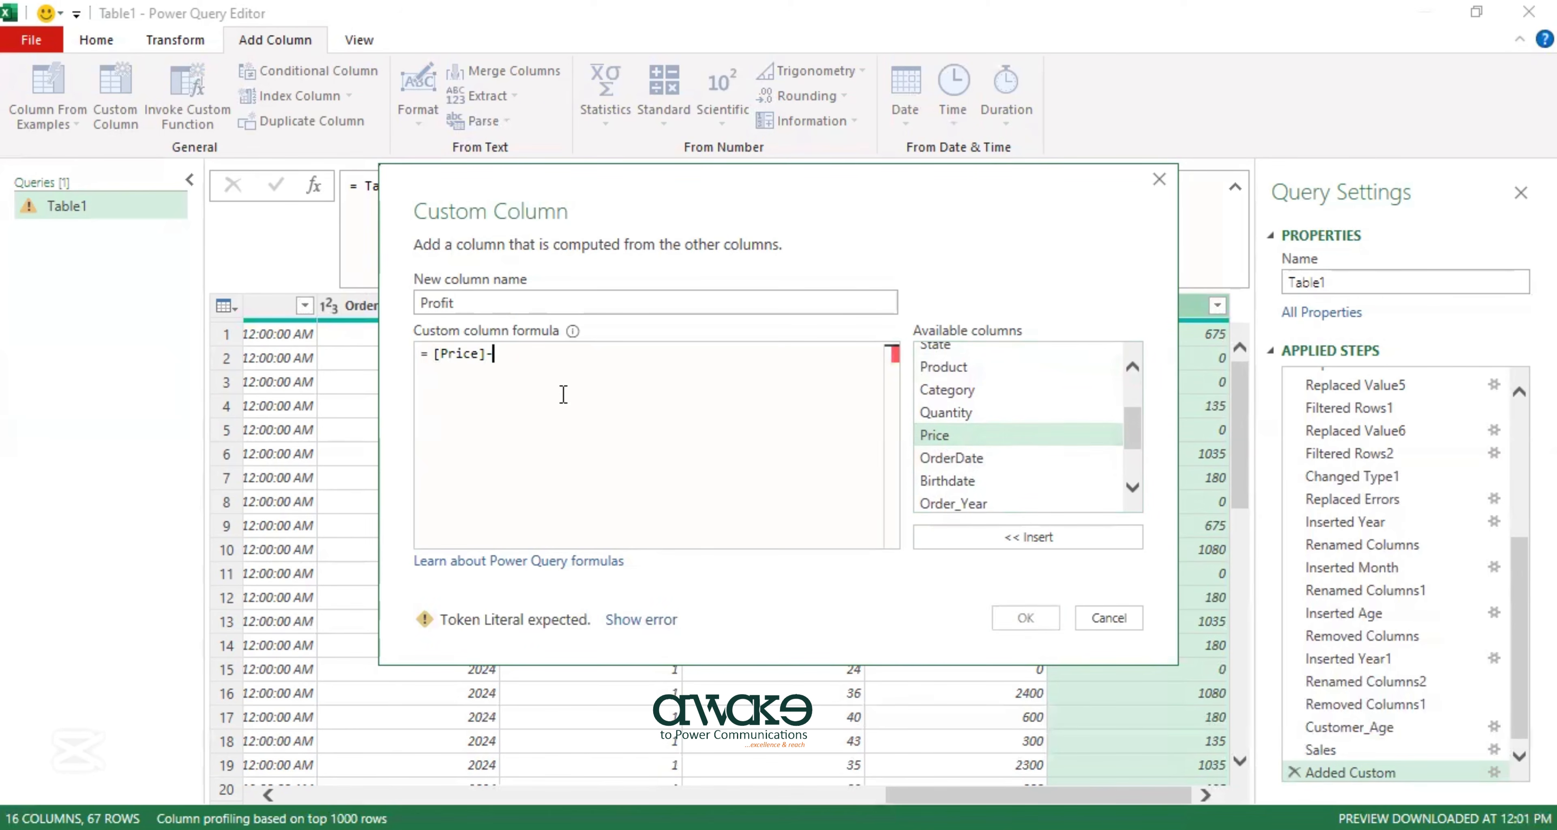
pyautogui.doubleClick(1036, 434)
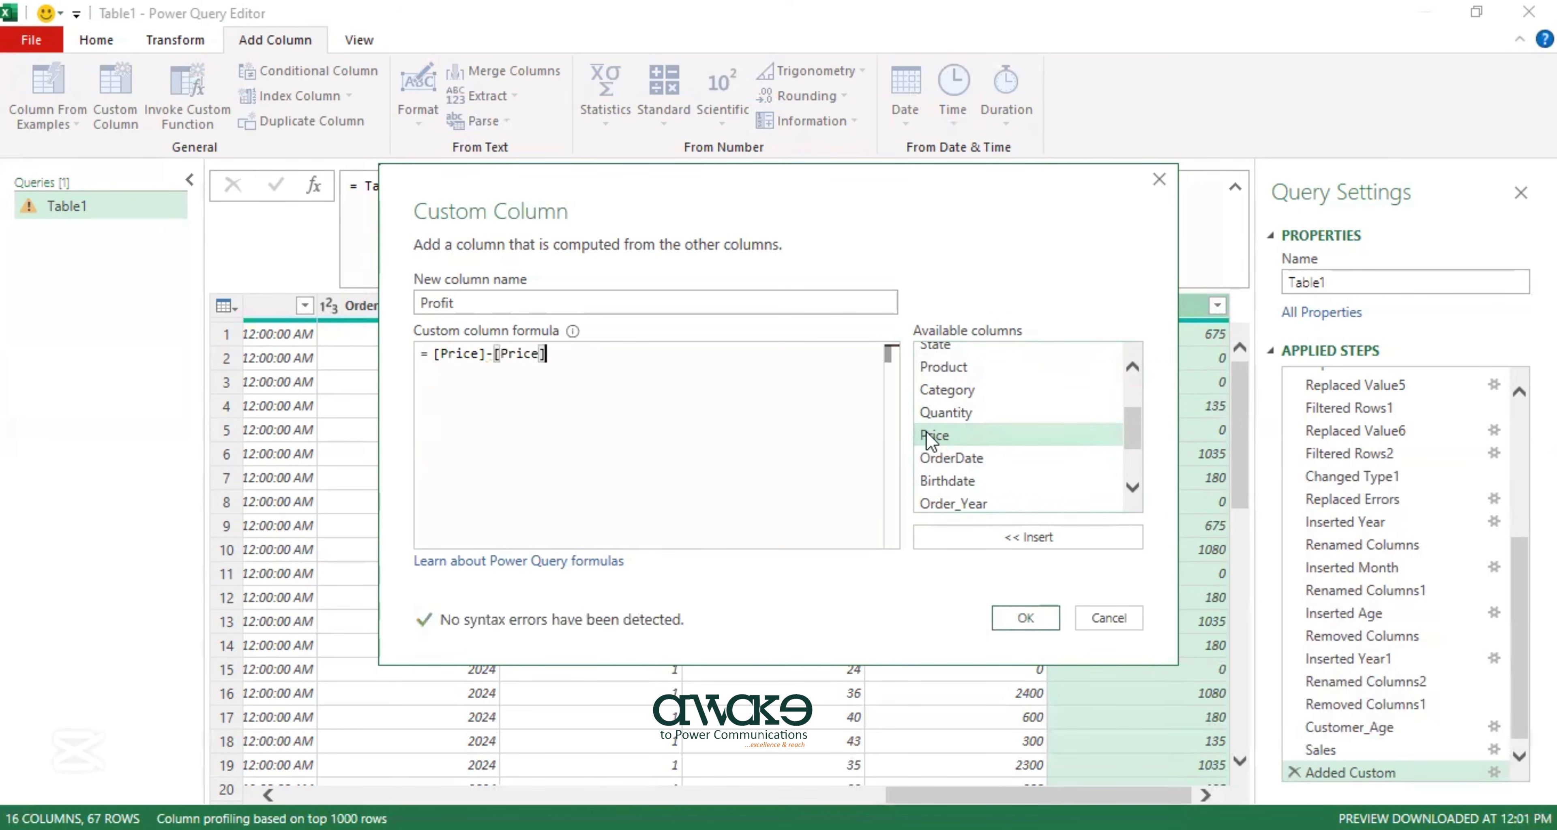
pyautogui.write('*')
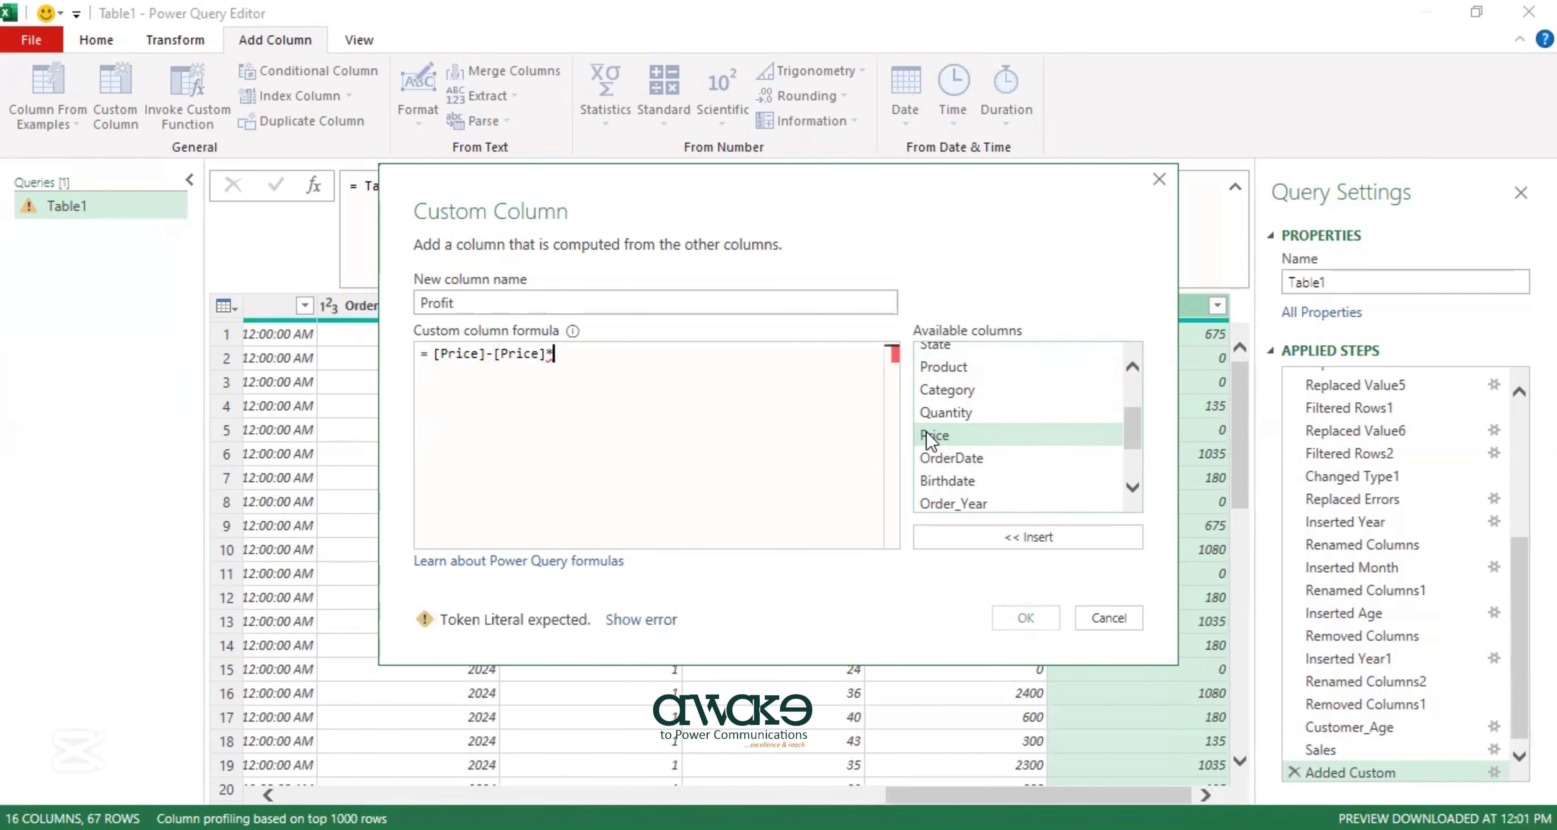
pyautogui.write('0.')
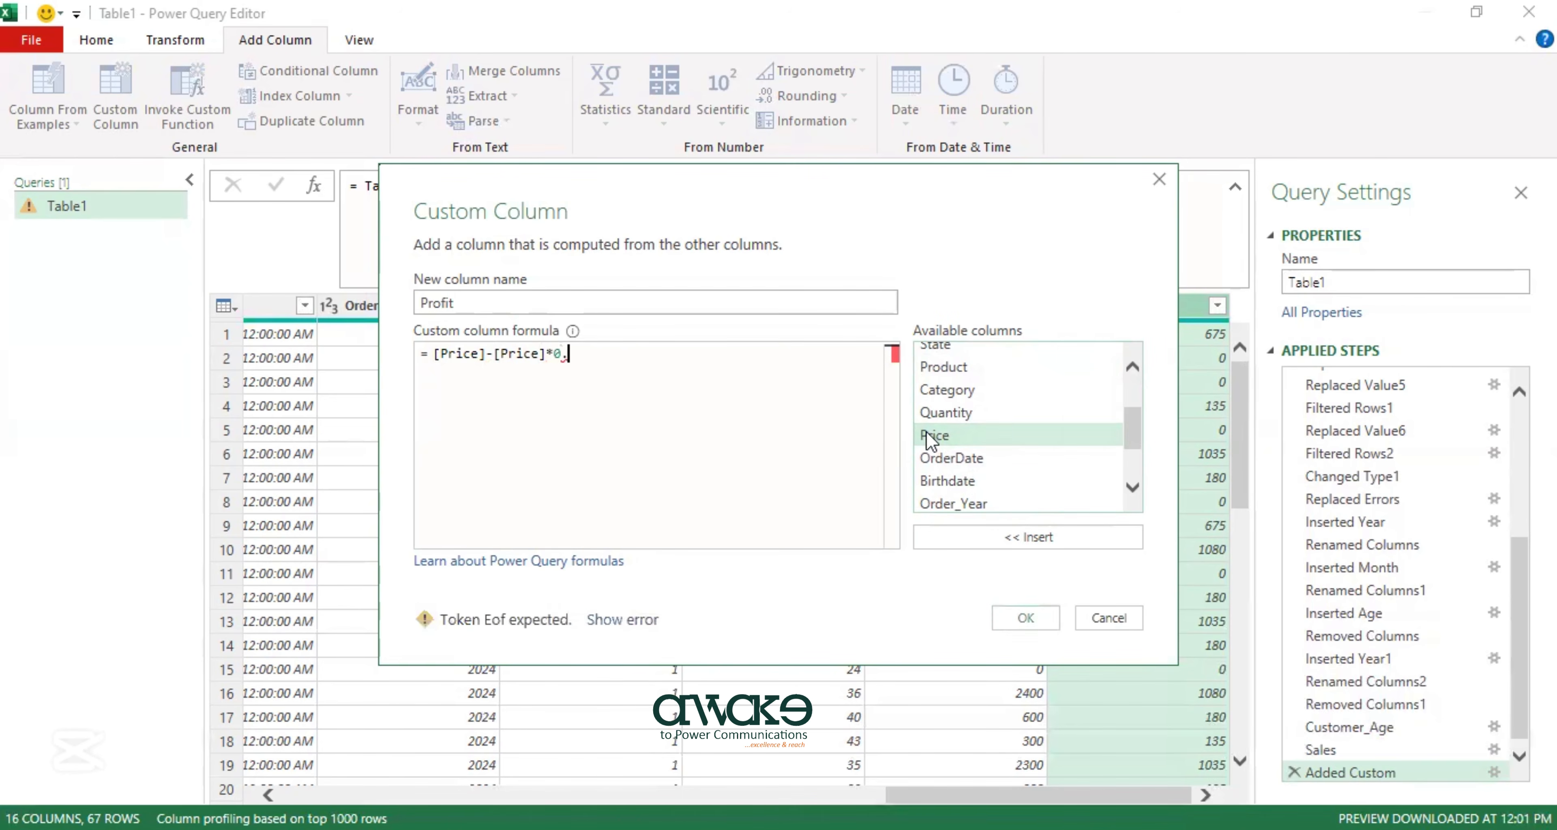
pyautogui.write('7*')
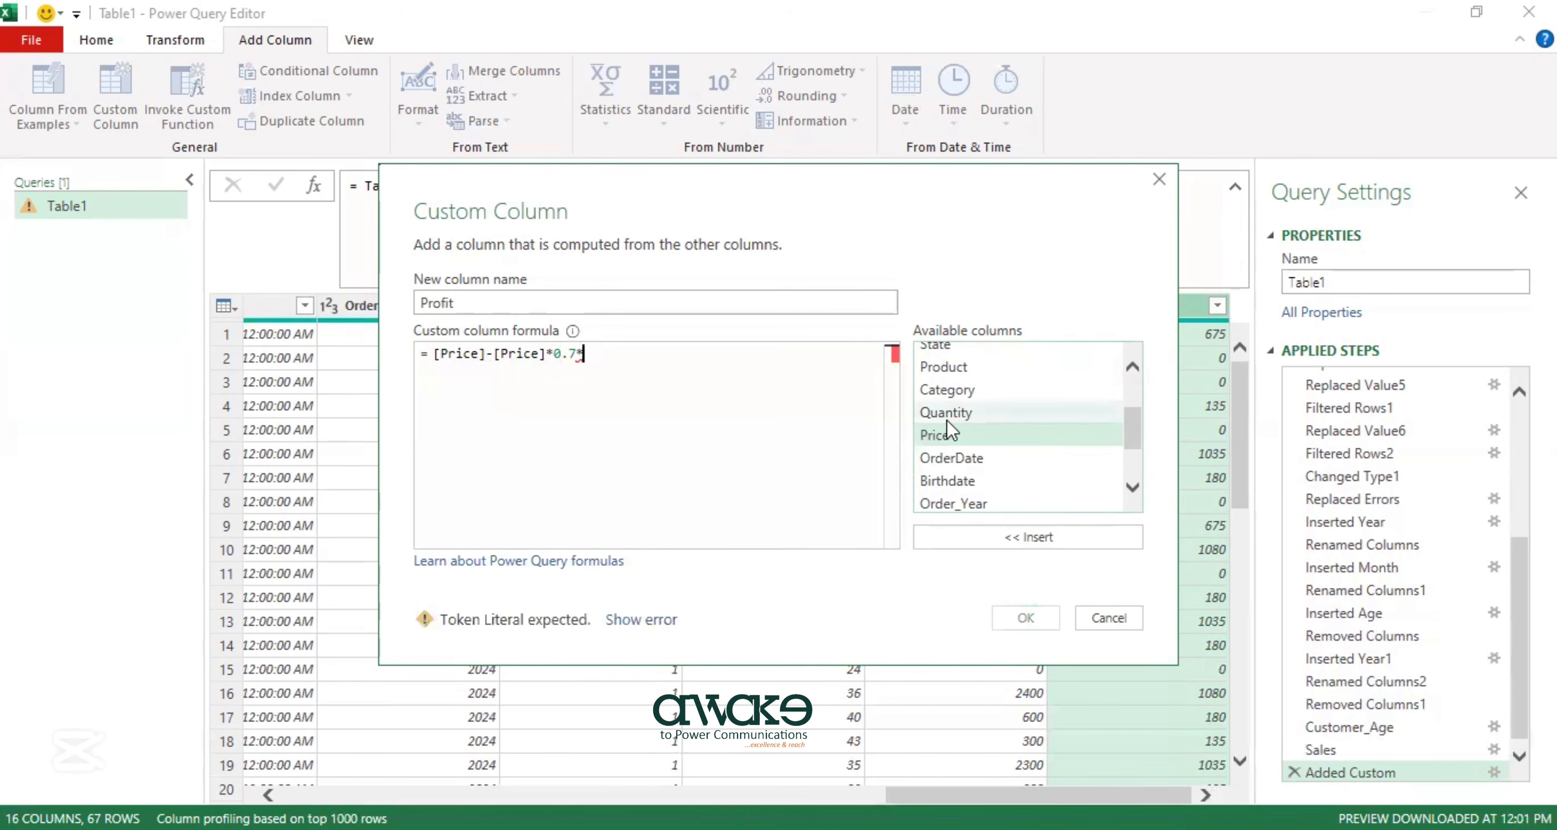
pyautogui.click(948, 421)
pyautogui.doubleClick(947, 421)
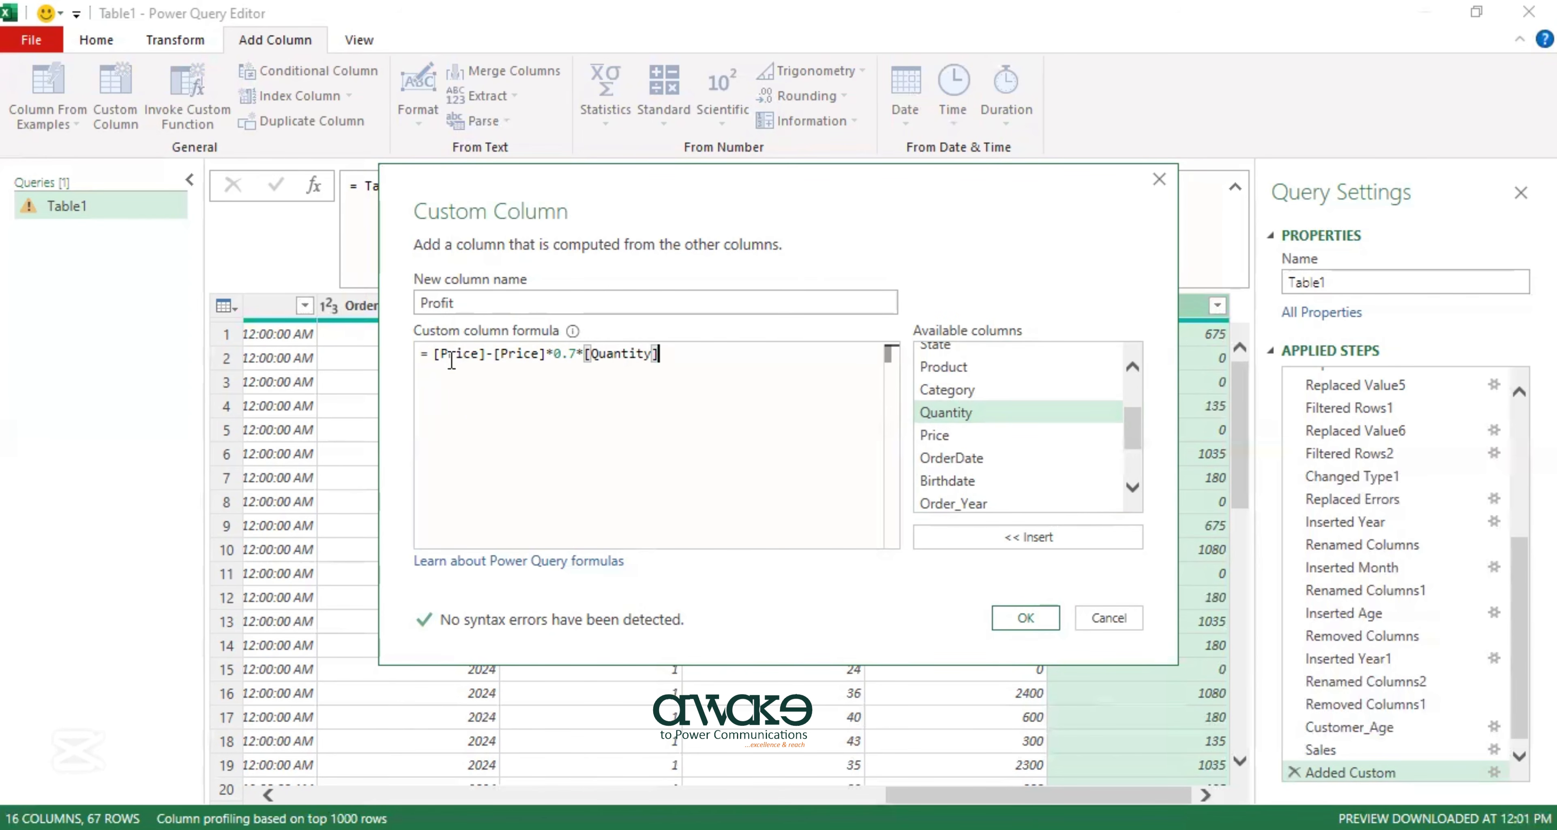
pyautogui.click(1033, 620)
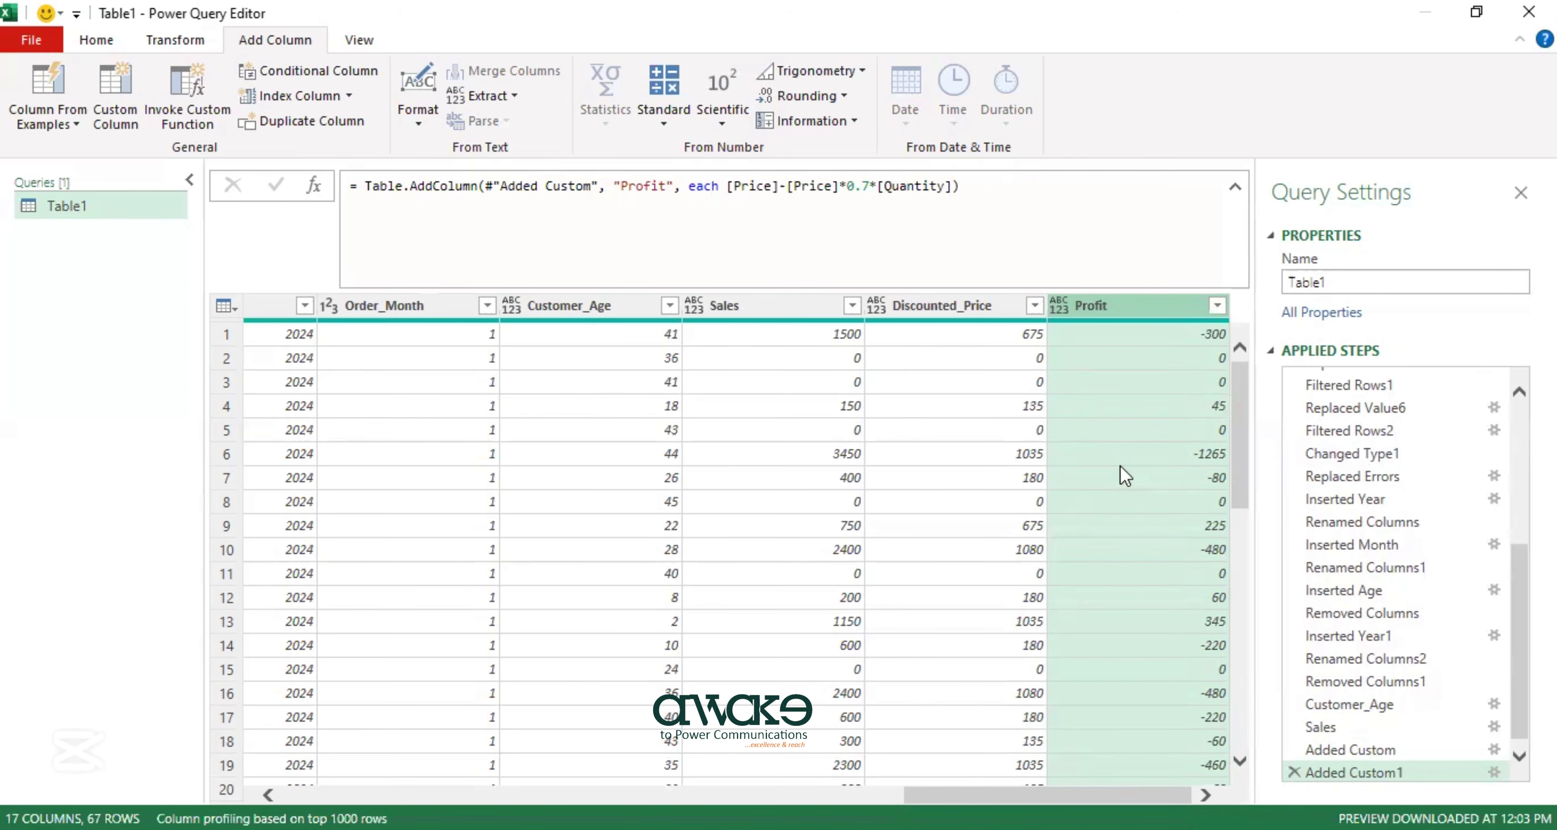
# Start a custom column and name it Sales_category.
pyautogui.click(109, 119)
pyautogui.write('Sales_category')
pyautogui.click(607, 399)
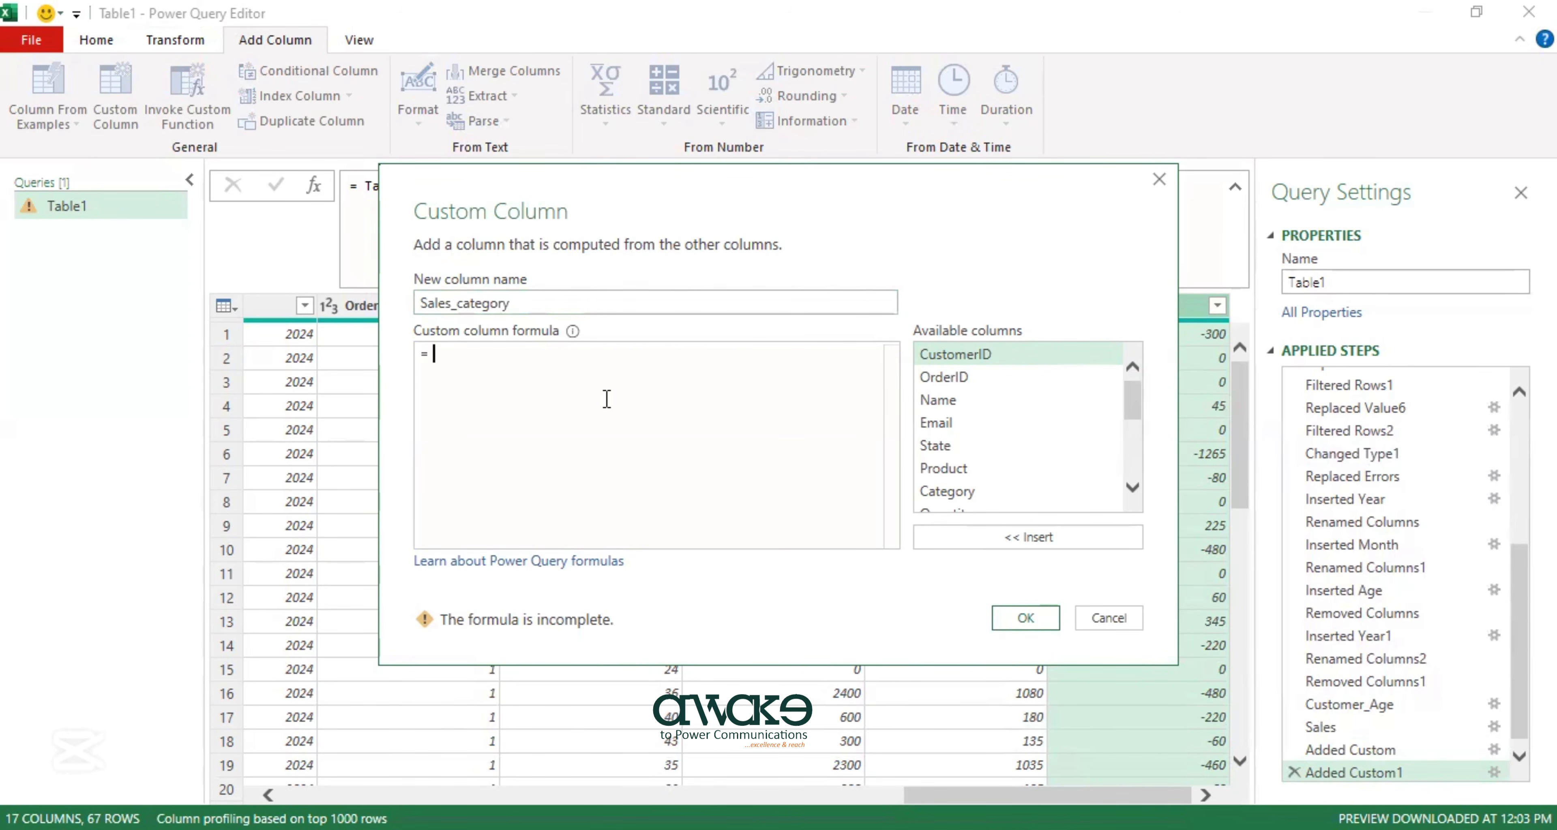
# Begin the Sales_category formula with if[Sales]>1000 then "High" else if[Sales].
pyautogui.write('if')
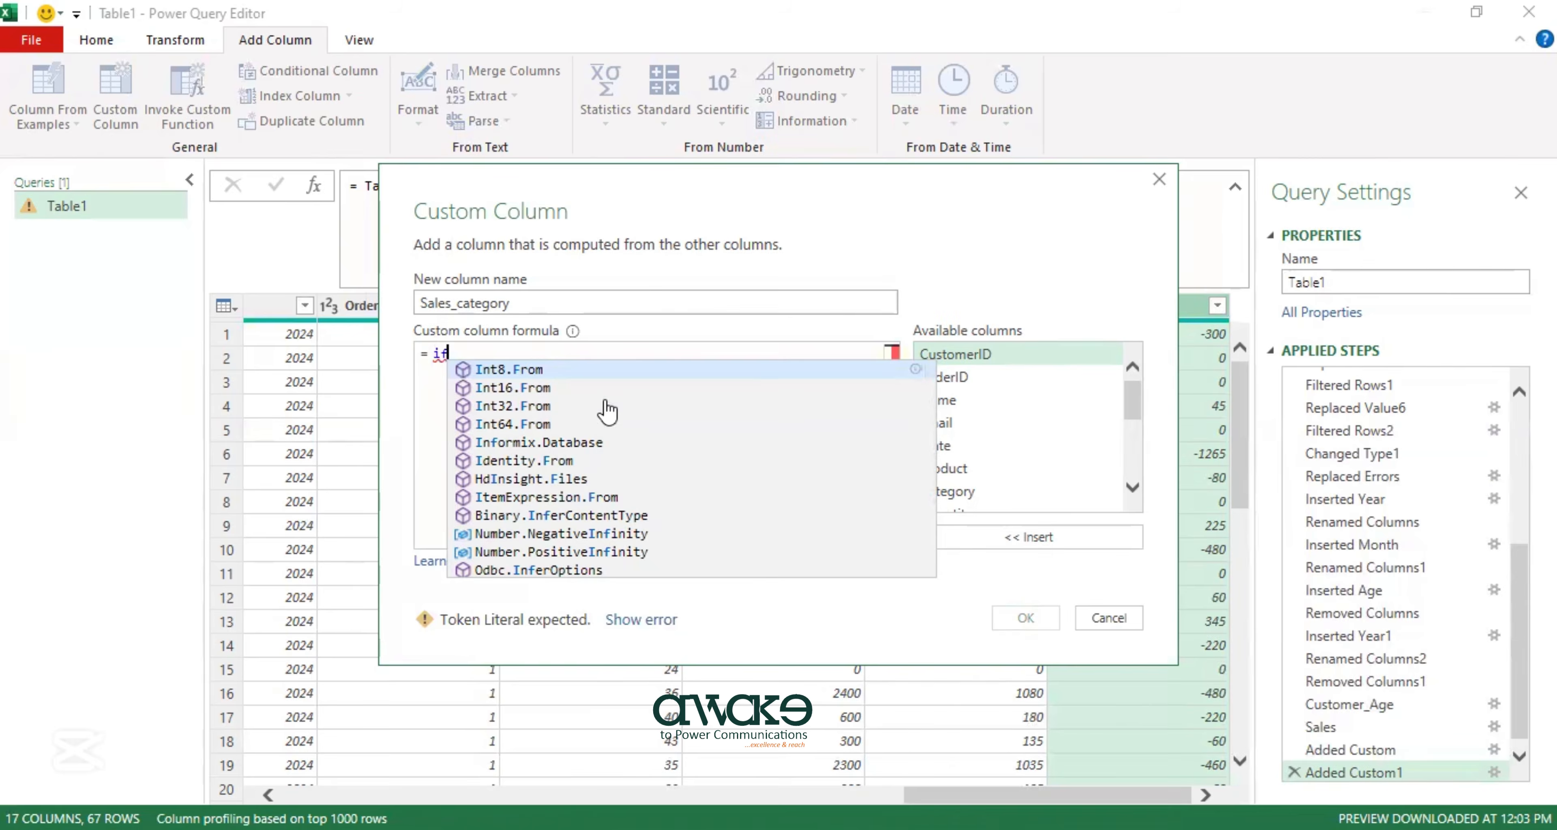
pyautogui.scroll(-1, 1004, 423)
pyautogui.scroll(-3, 991, 447)
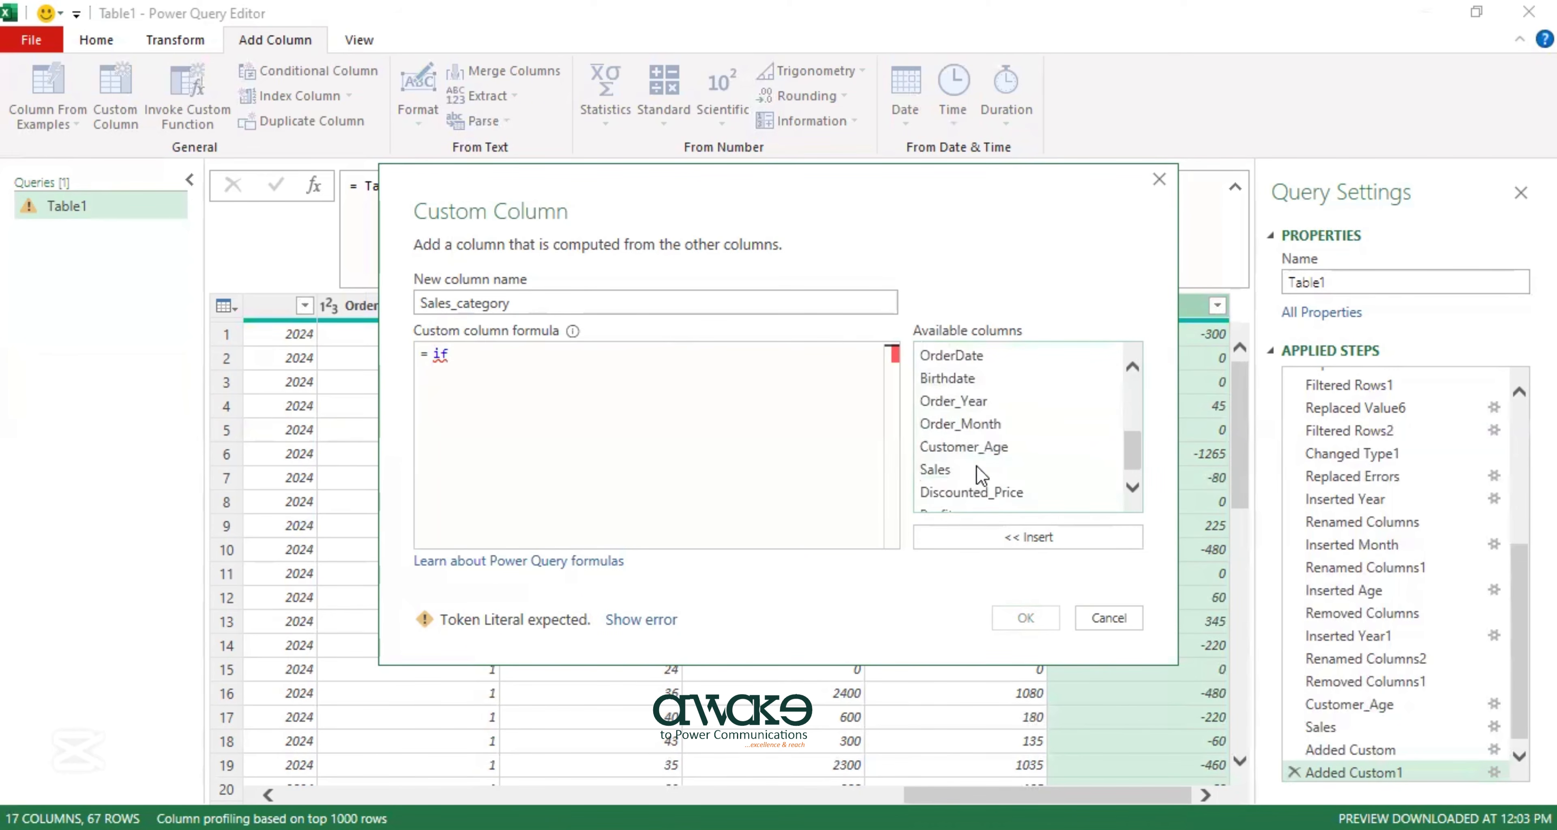
pyautogui.doubleClick(978, 470)
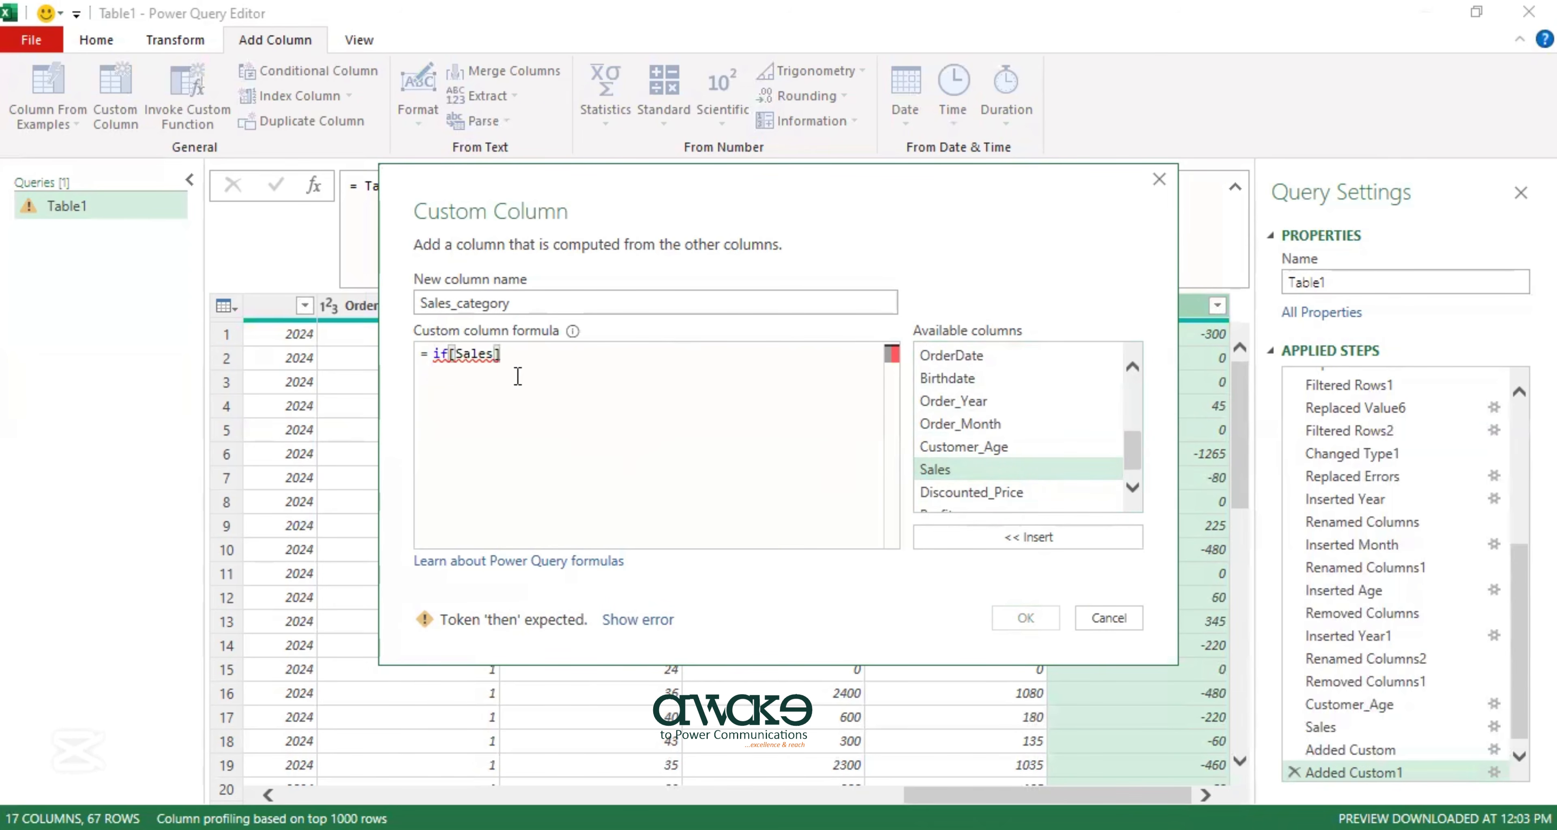
pyautogui.write('>1000 then')
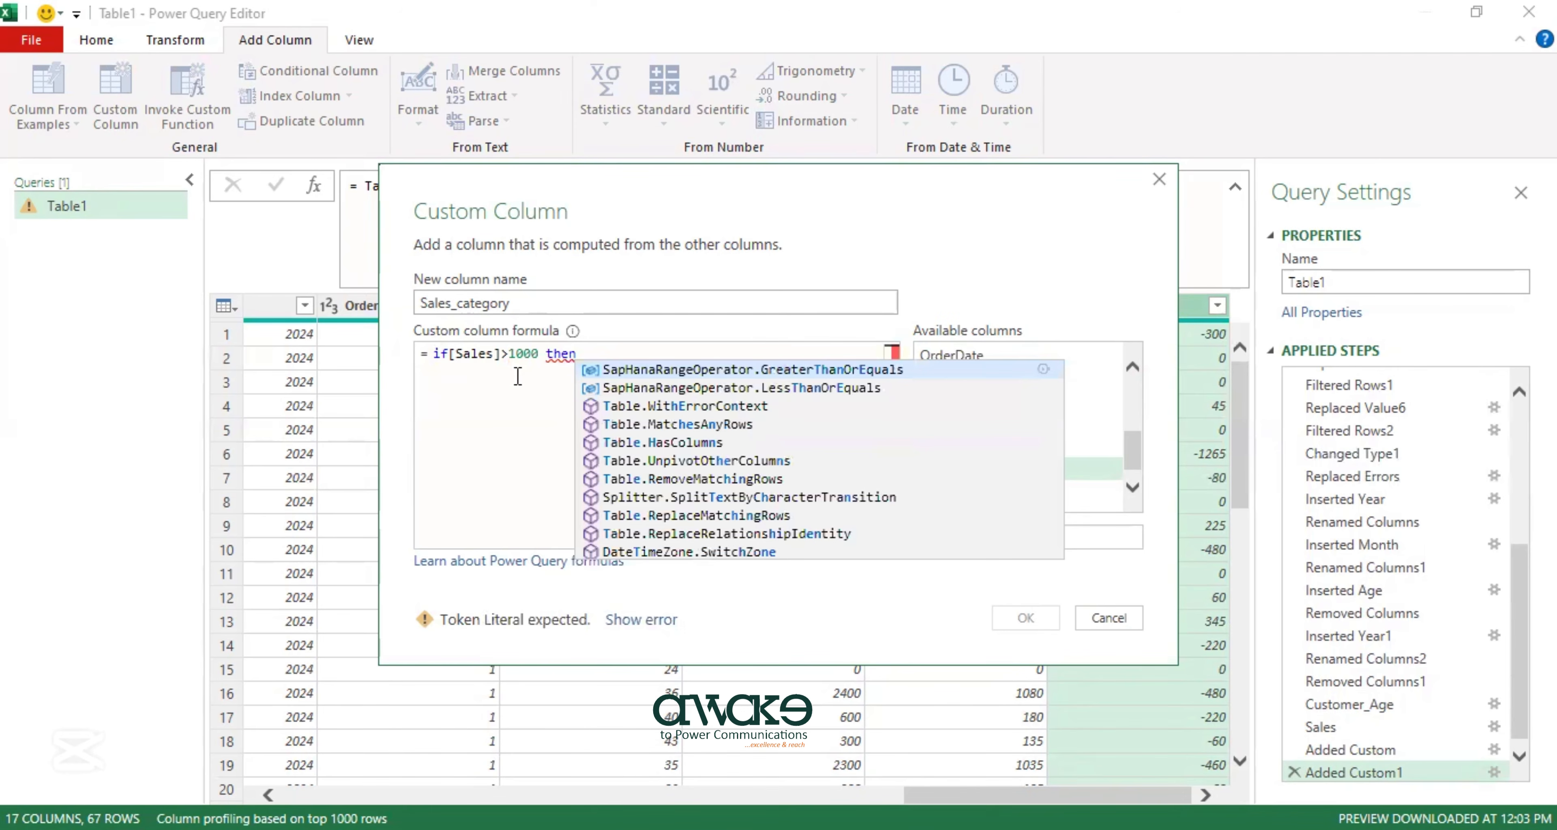
pyautogui.write(' "')
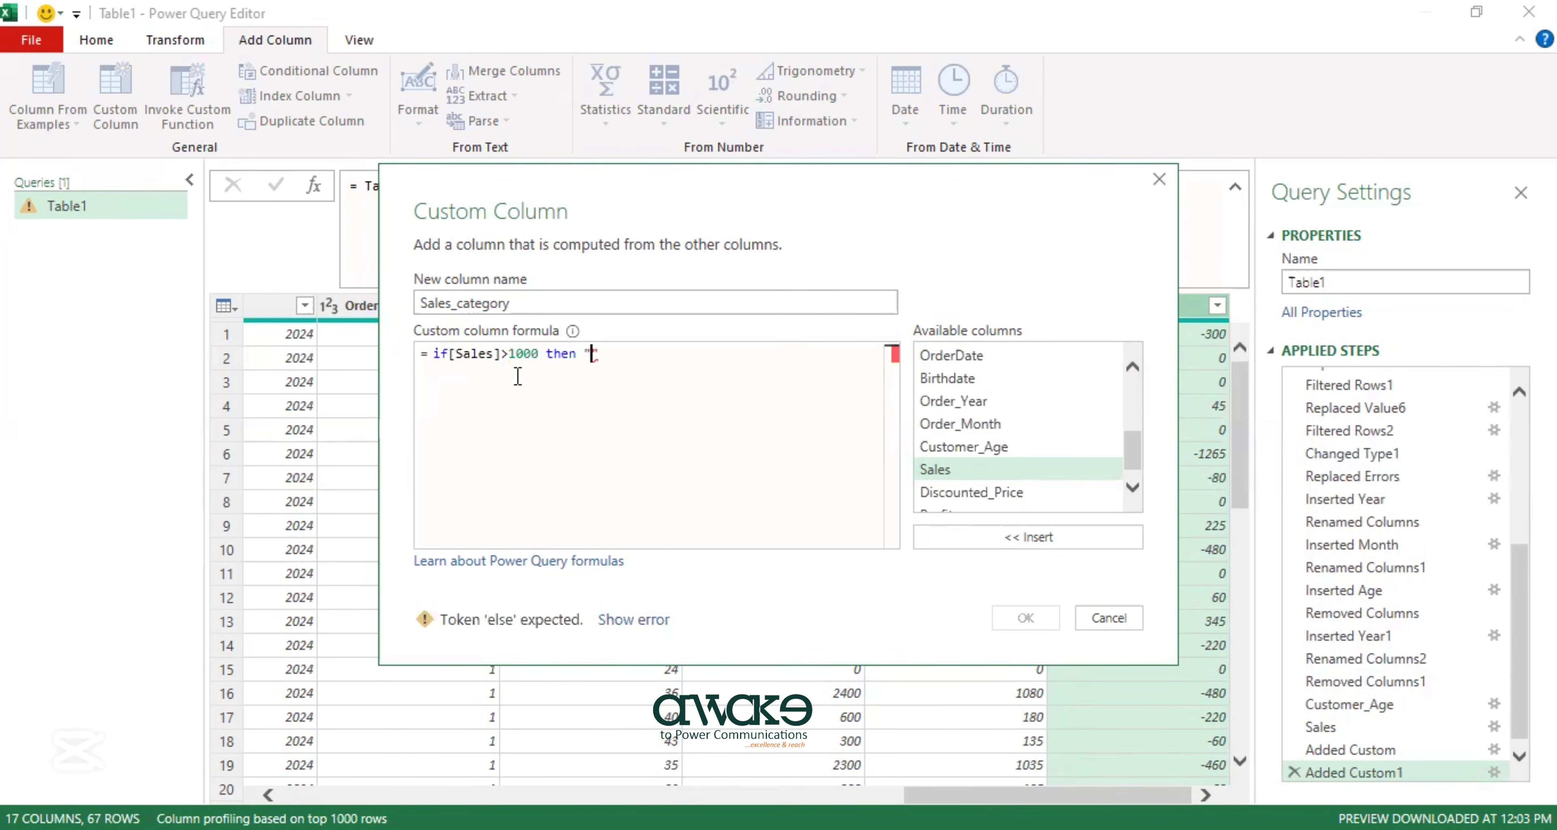
pyautogui.write('High" else if[Sales]')
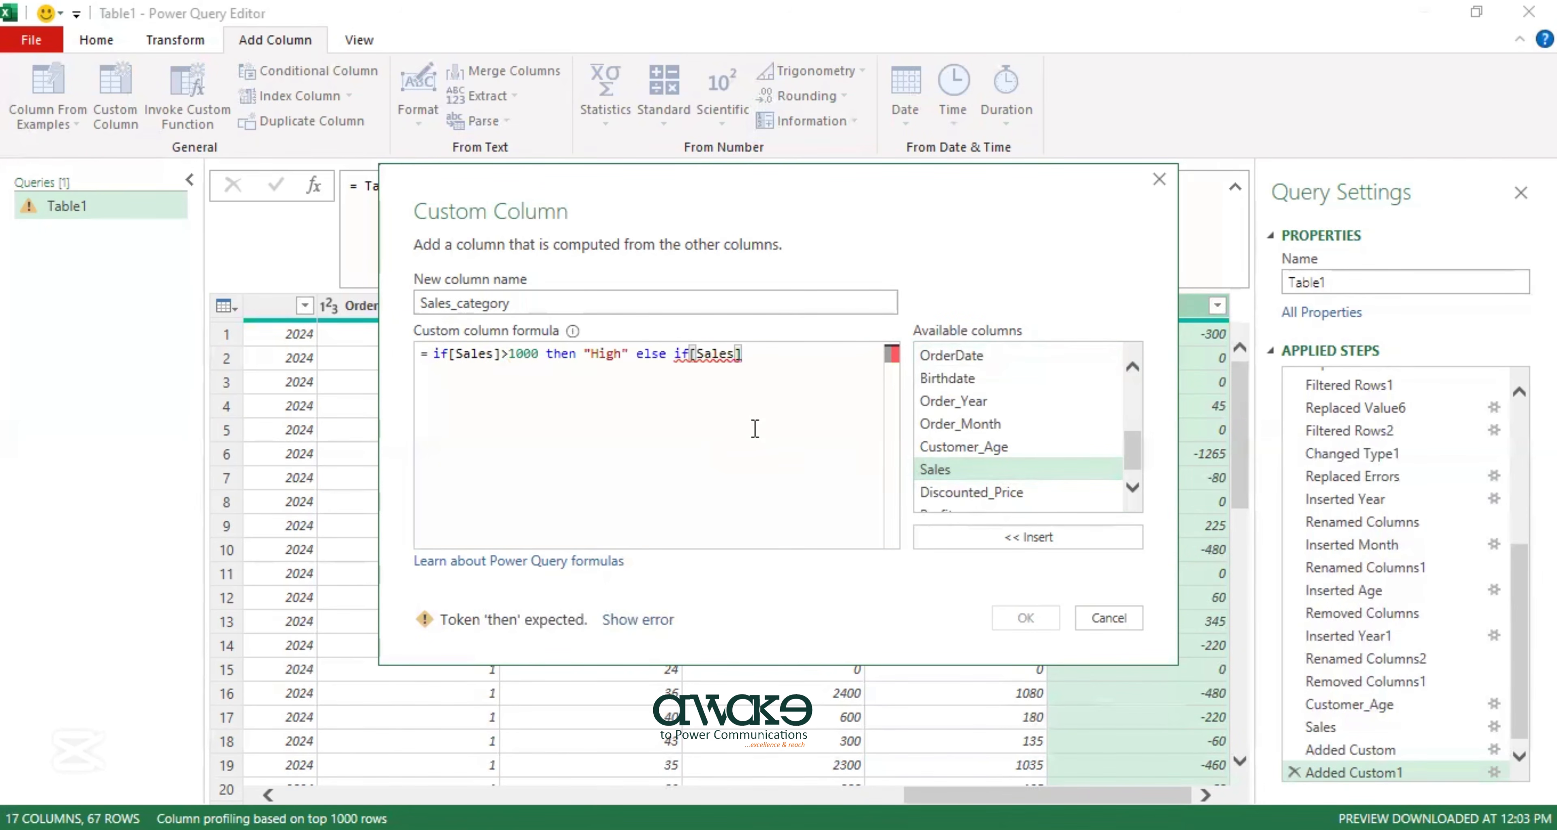
# Complete the Sales_category formula with >500 then "Medium" else "Low", add the column and check its values.
pyautogui.write('>500 then "Med')
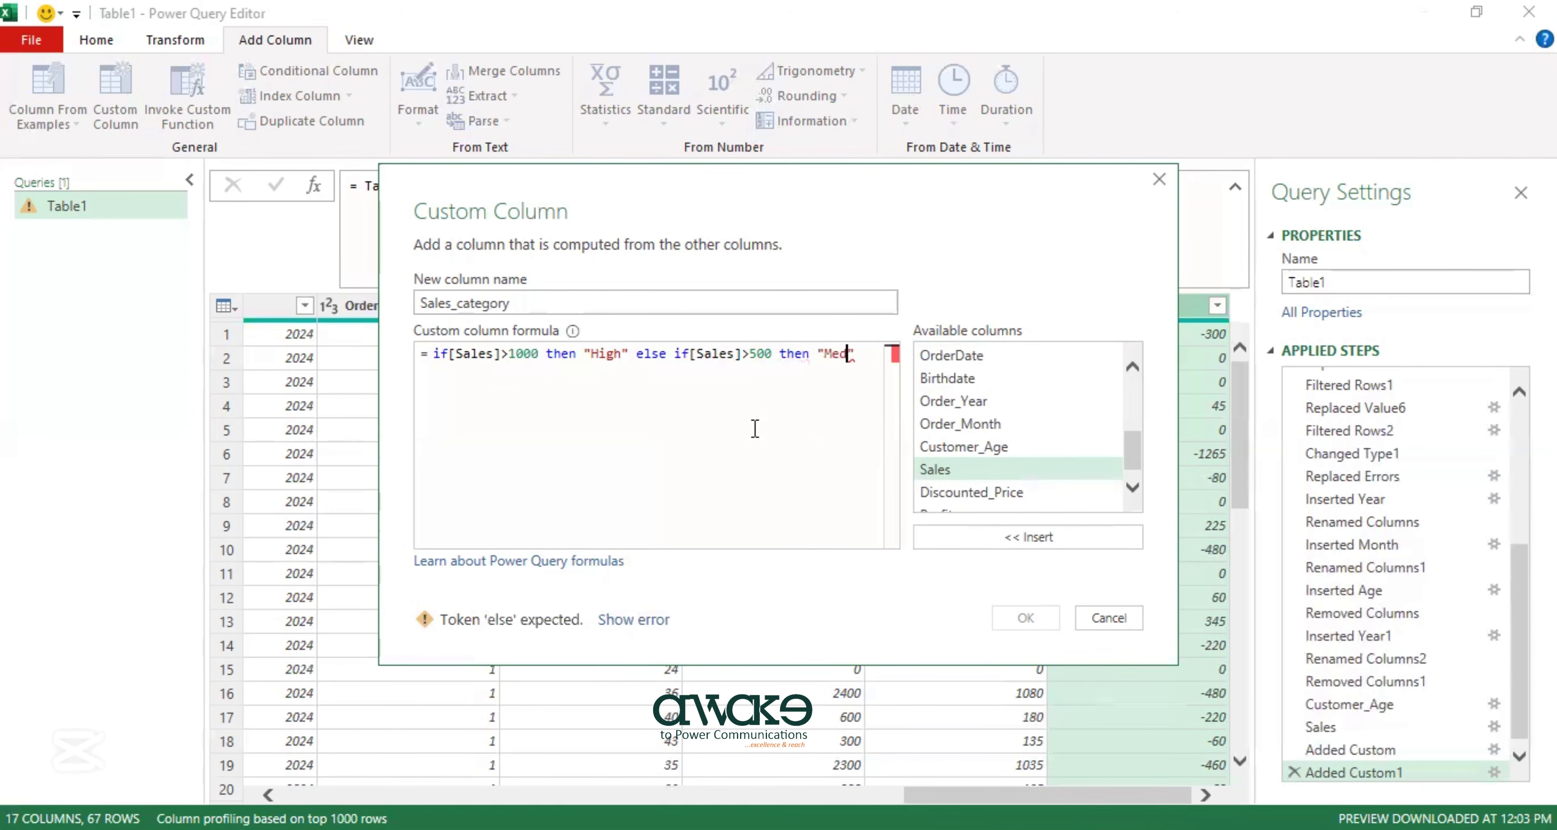
pyautogui.write('ium"')
pyautogui.write(' else')
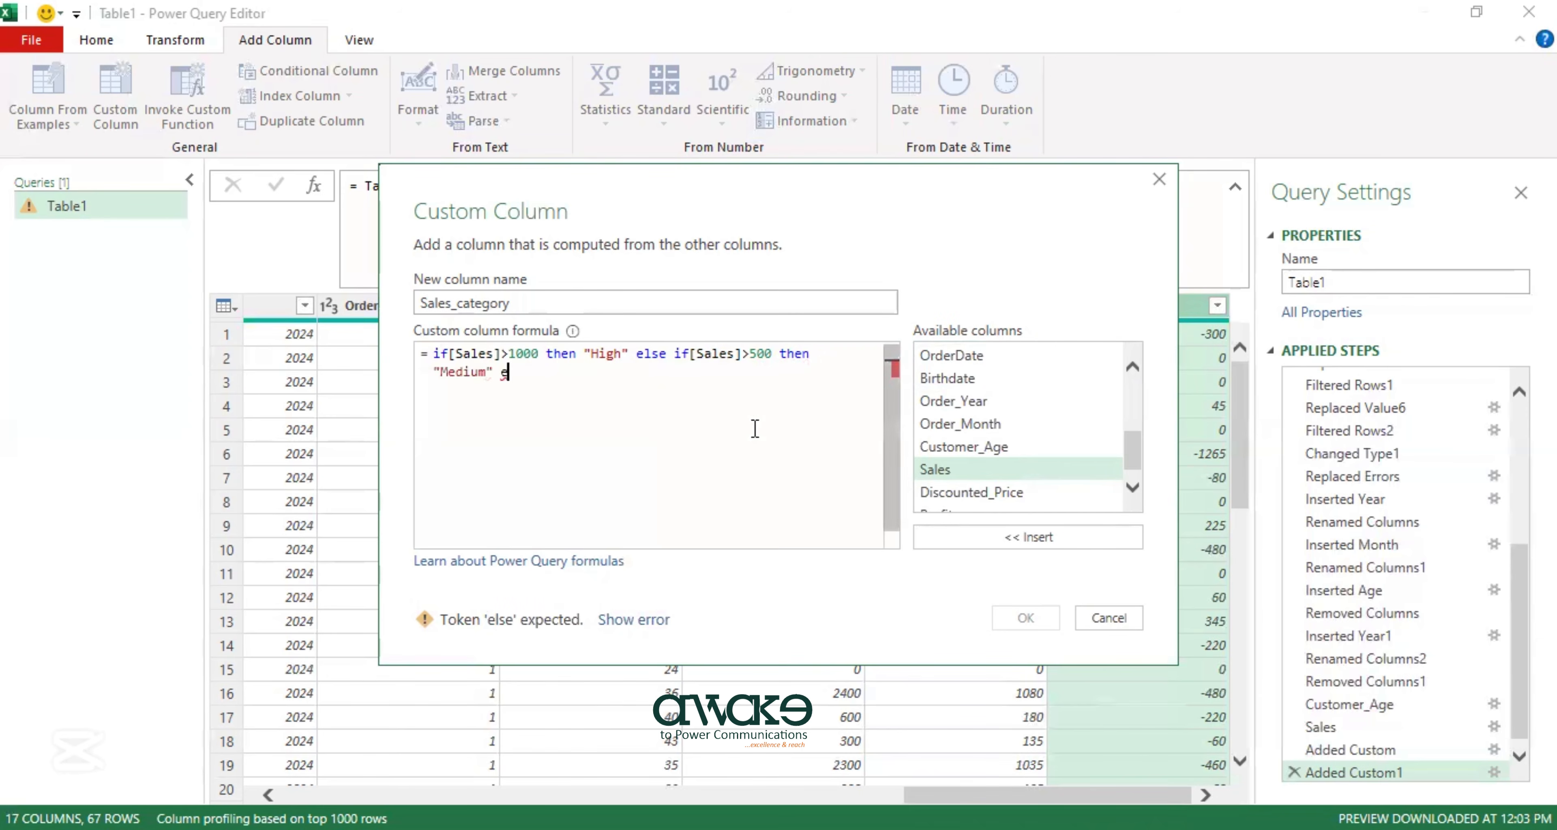
pyautogui.write(' "Low')
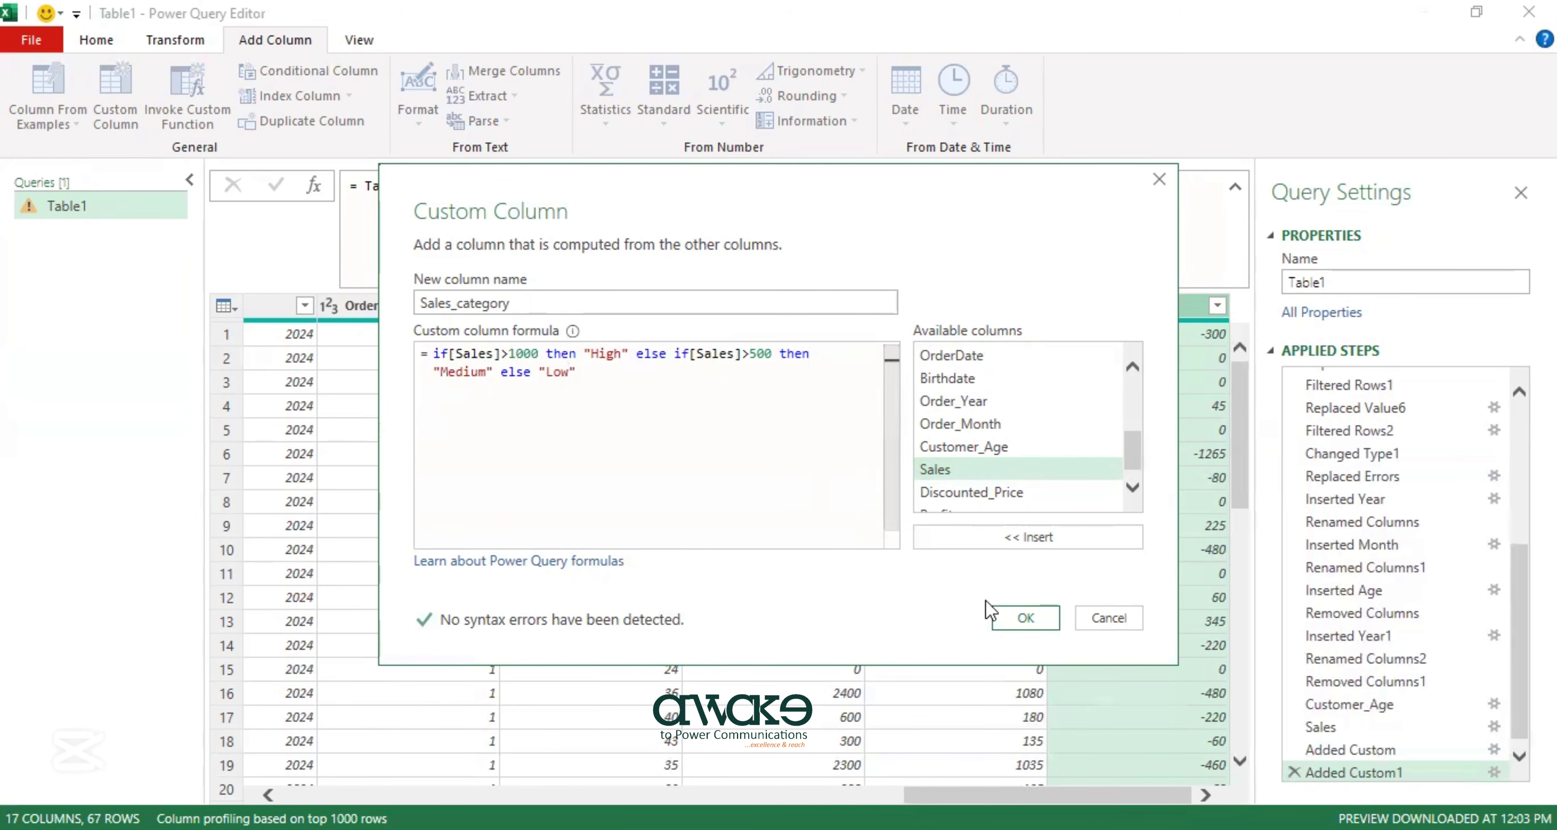
pyautogui.click(1026, 618)
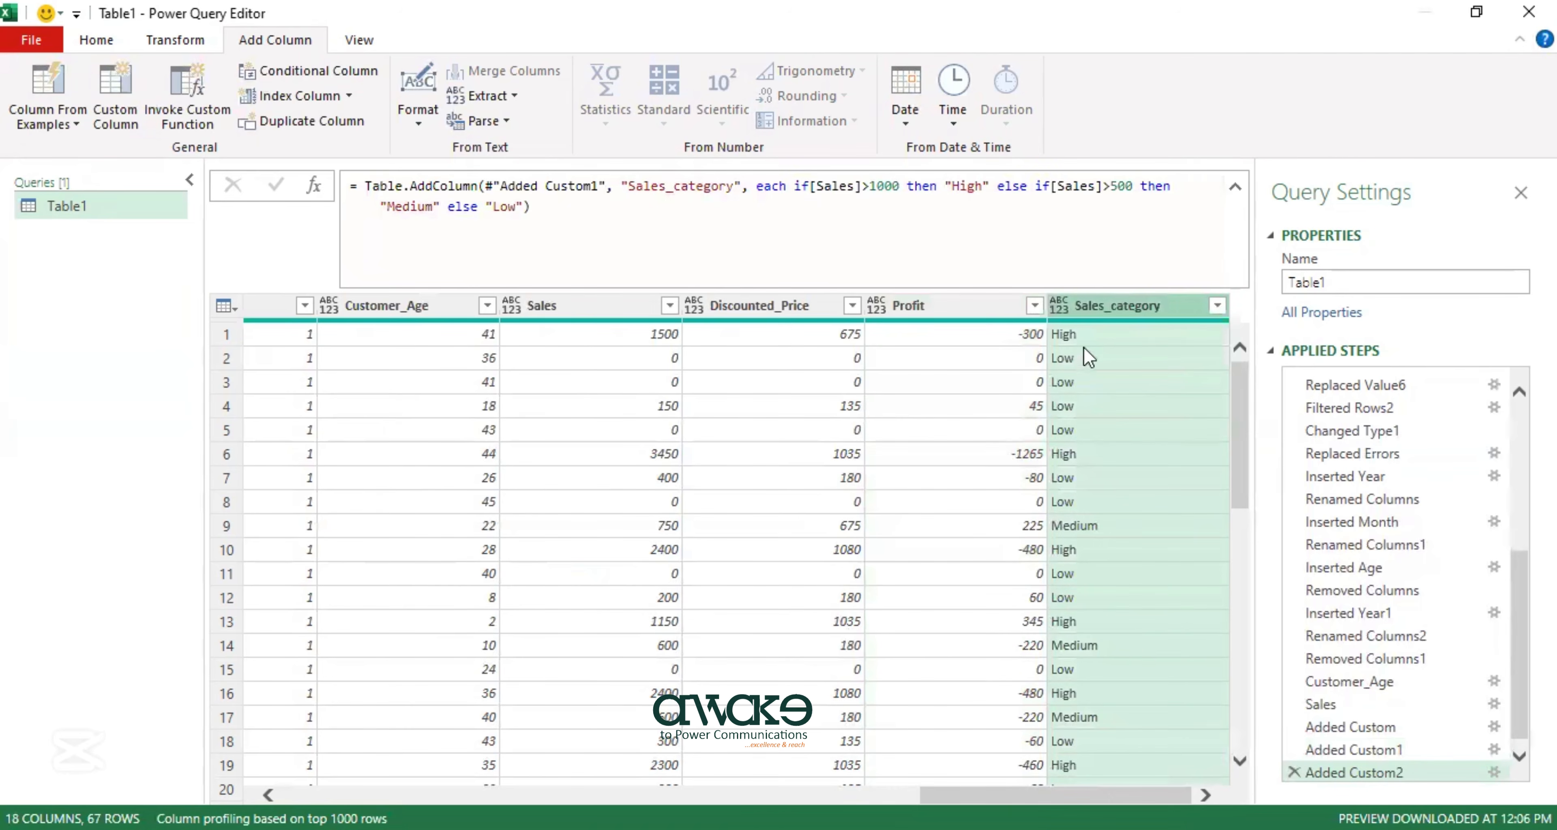
pyautogui.click(1084, 337)
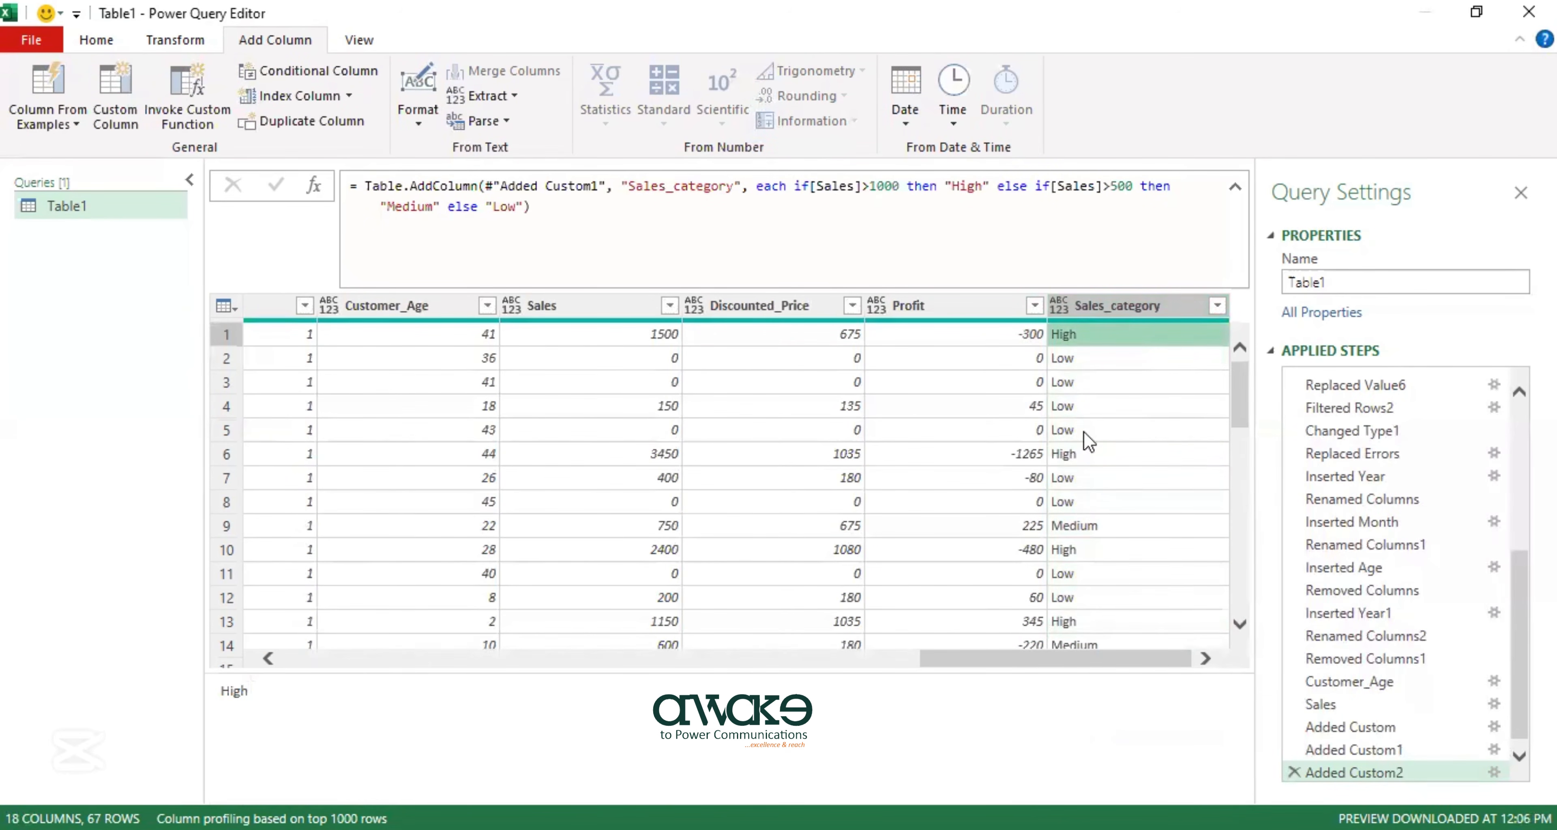
pyautogui.scroll(-1, 1088, 441)
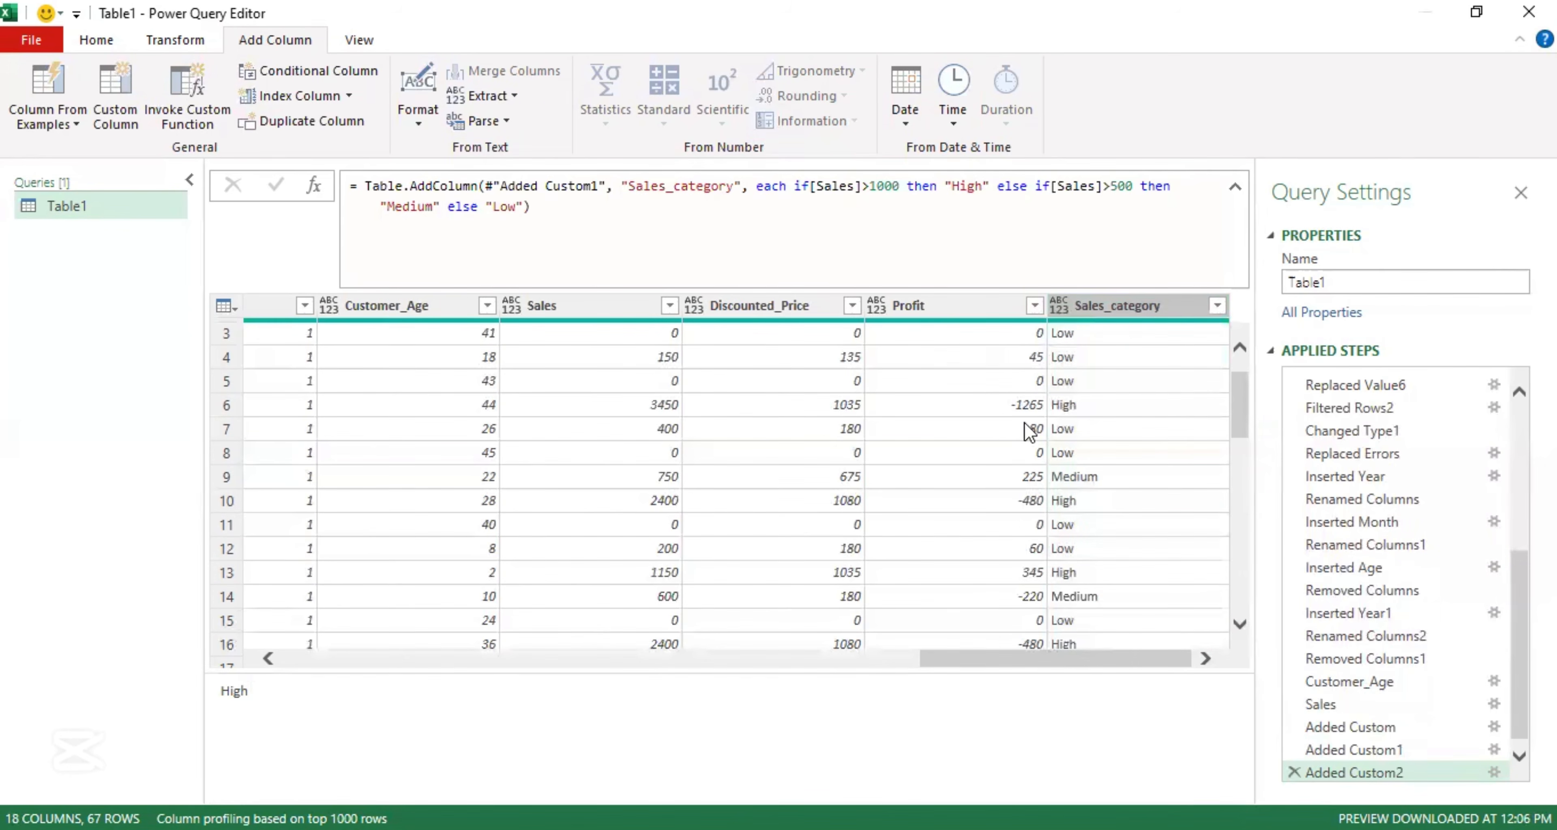
# Start a custom column and name it Day_Since_Order.
pyautogui.click(114, 97)
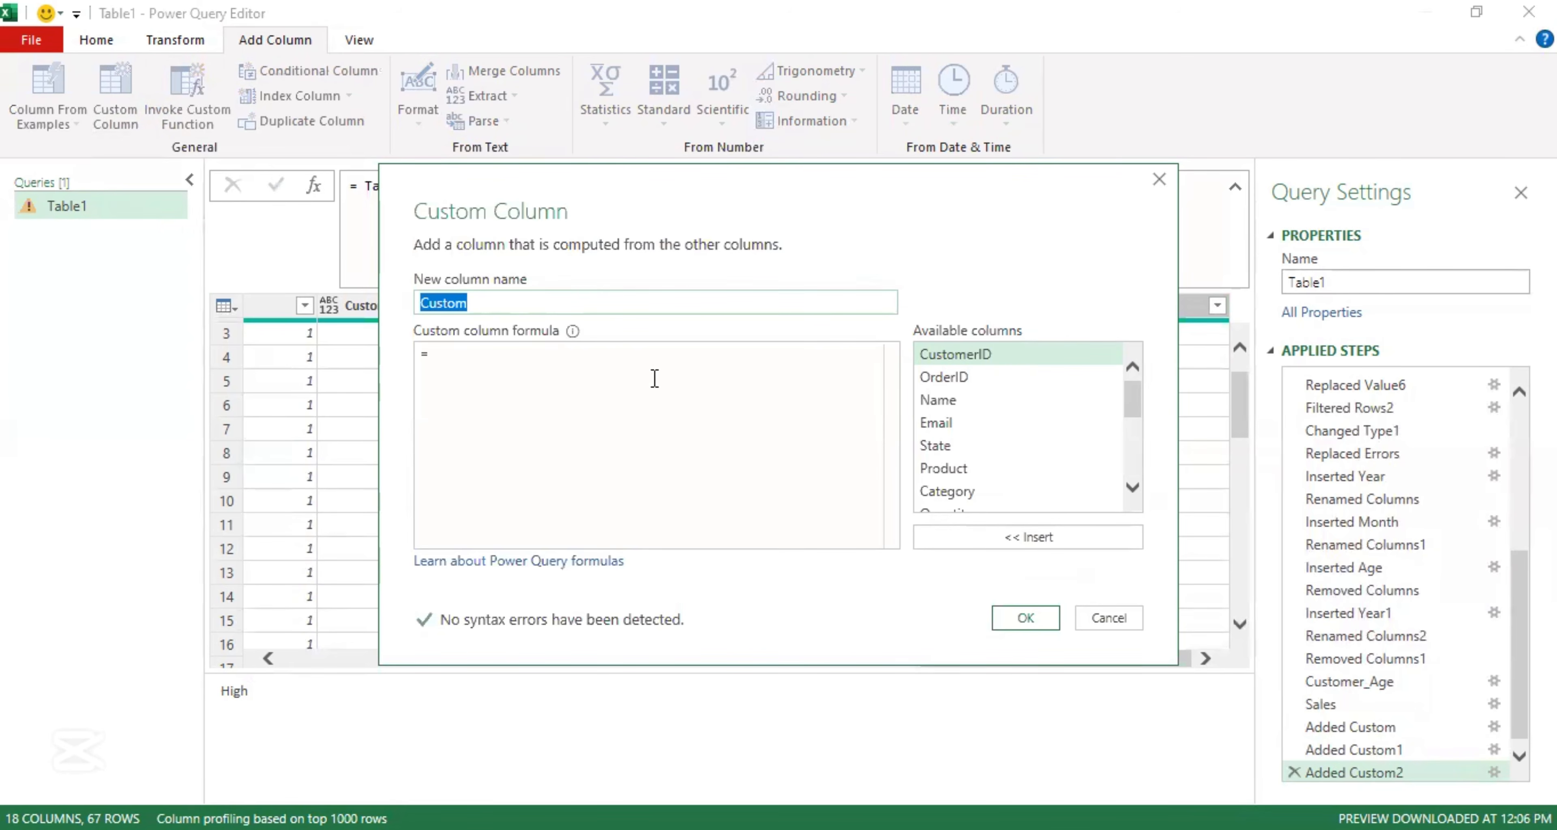
pyautogui.write('Day_Since')
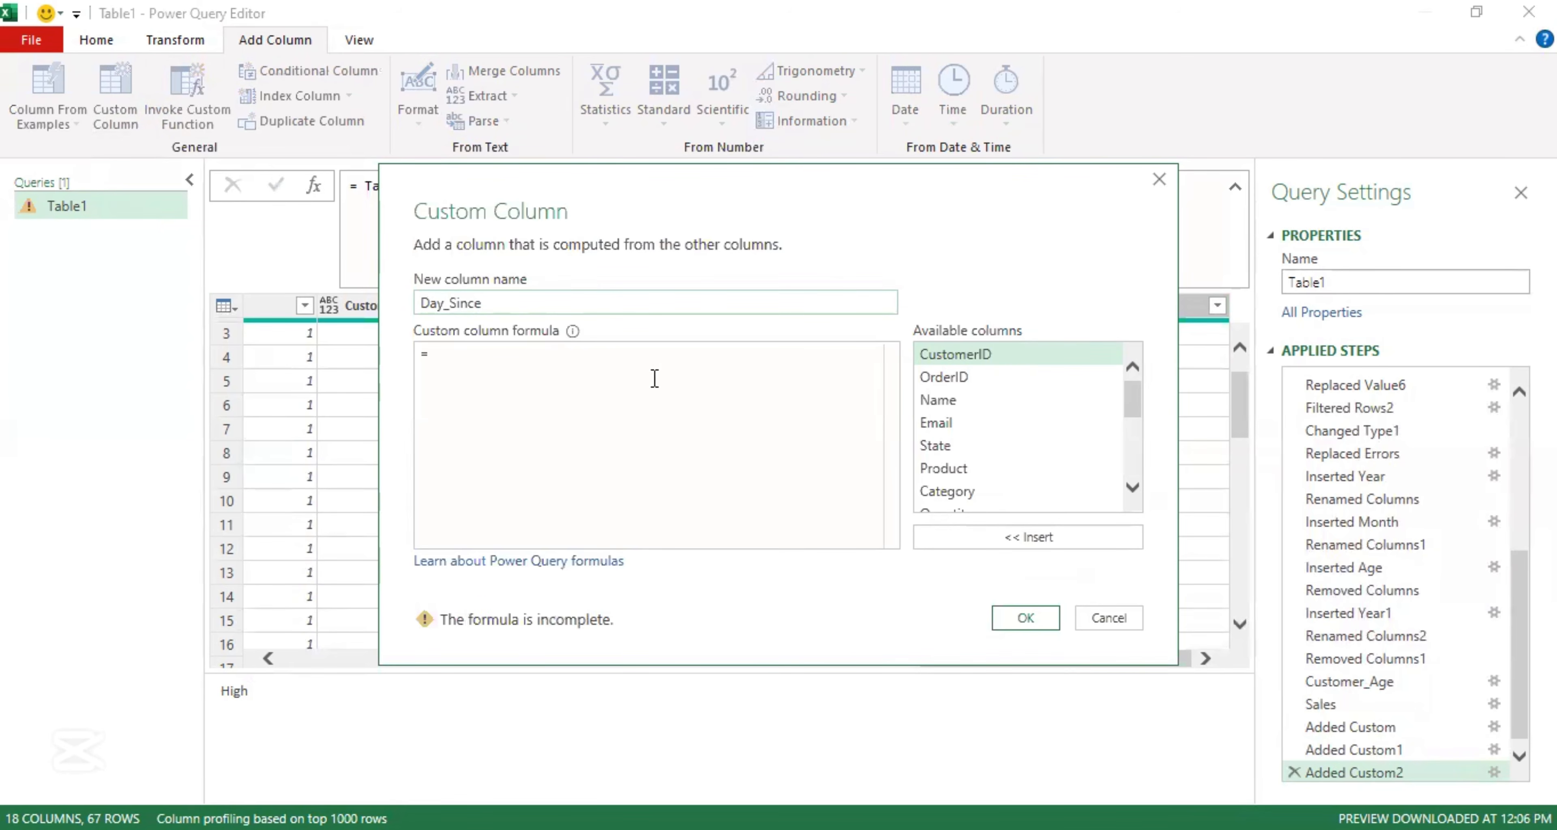
pyautogui.write('_Order')
pyautogui.click(652, 379)
# Enter the Day_Since_Order formula Duration.Days(DateTime.LocalNow()-[OrderDate]) and add the column.
pyautogui.write('Durat')
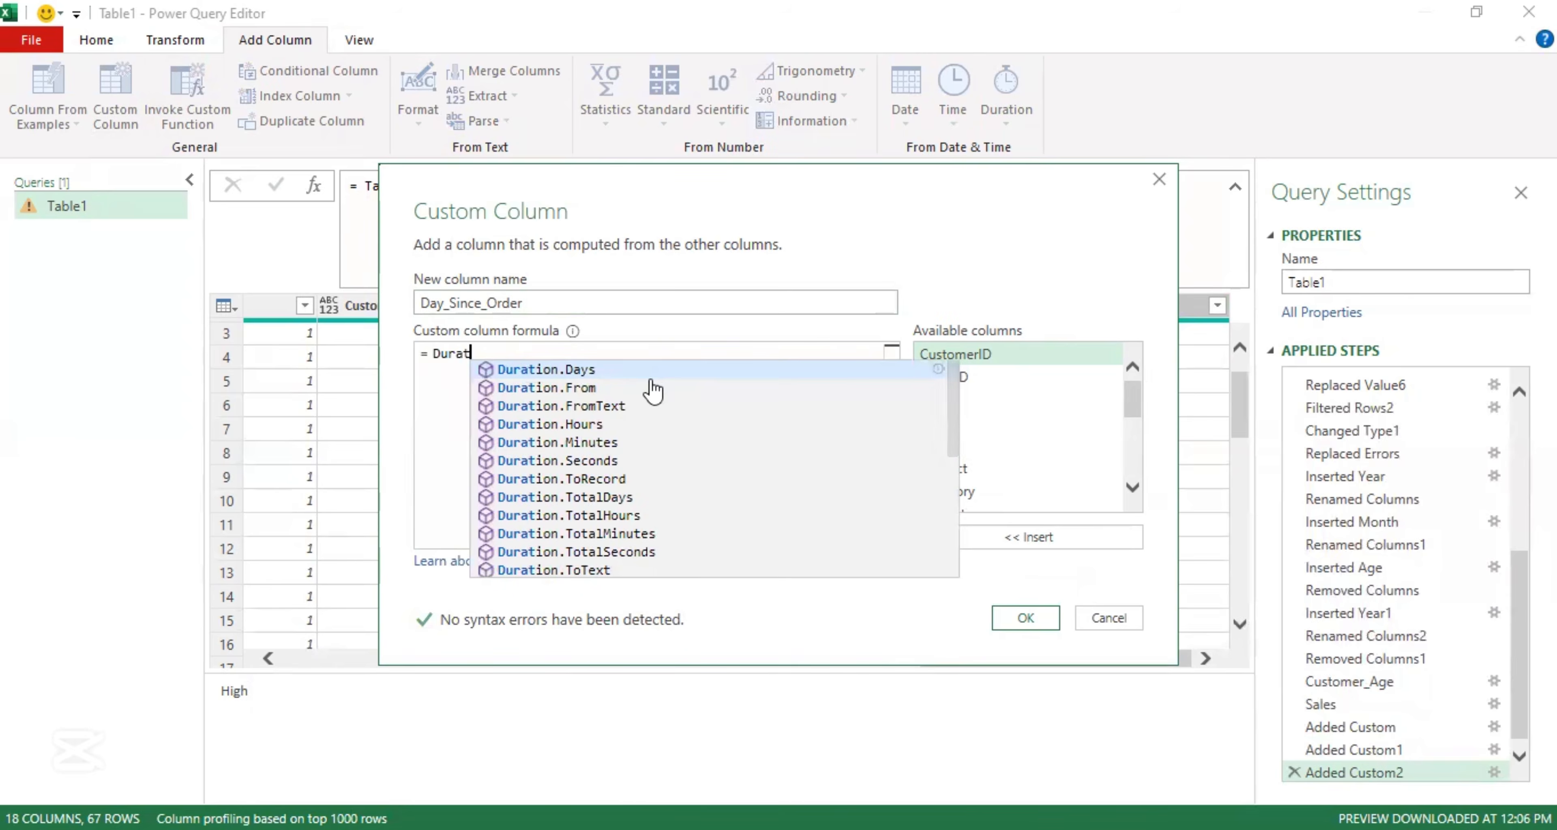
pyautogui.click(666, 367)
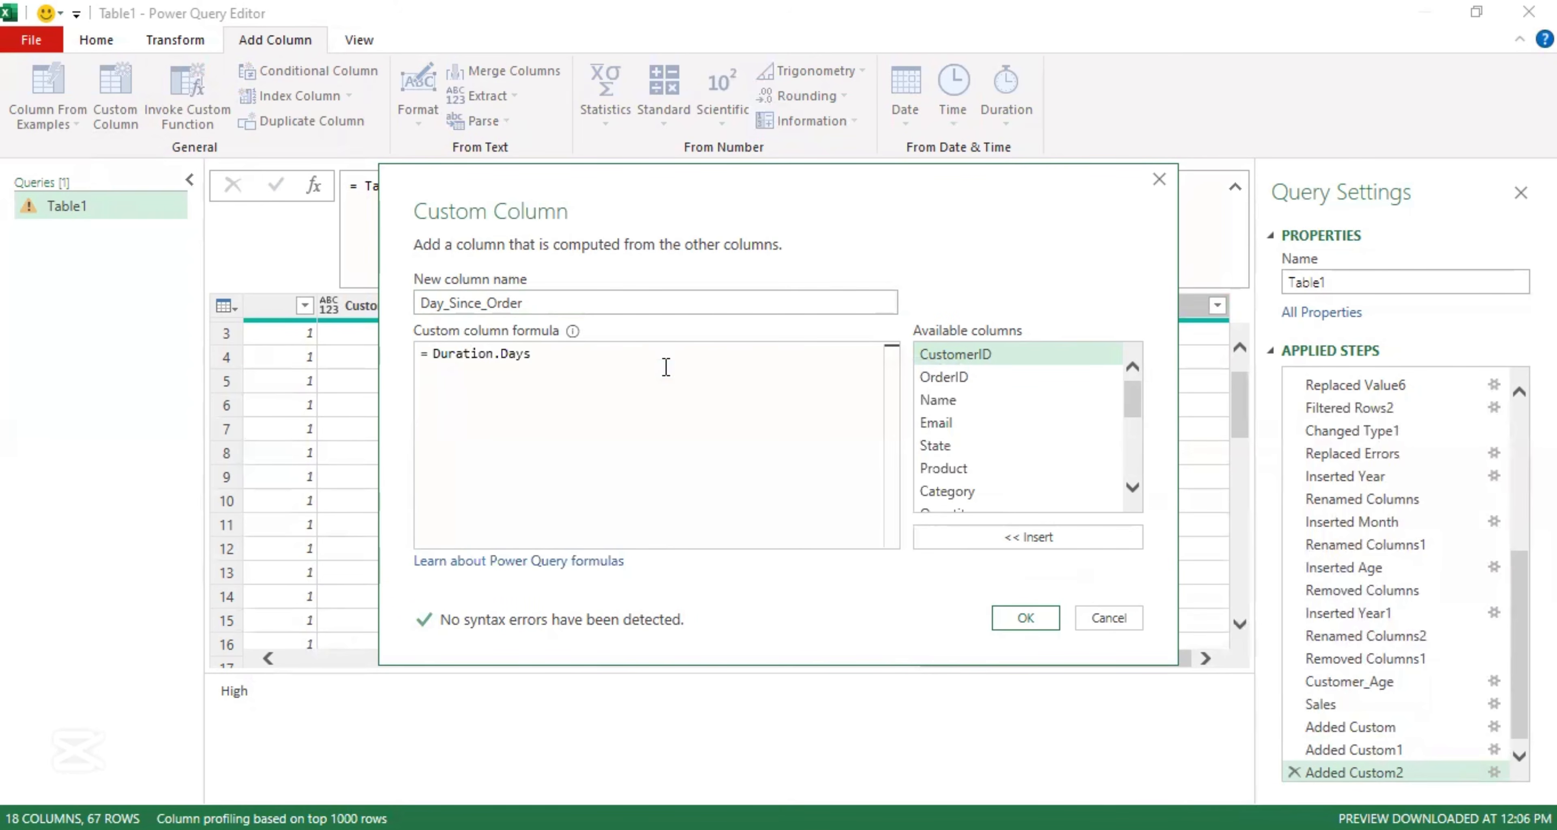
pyautogui.write('(')
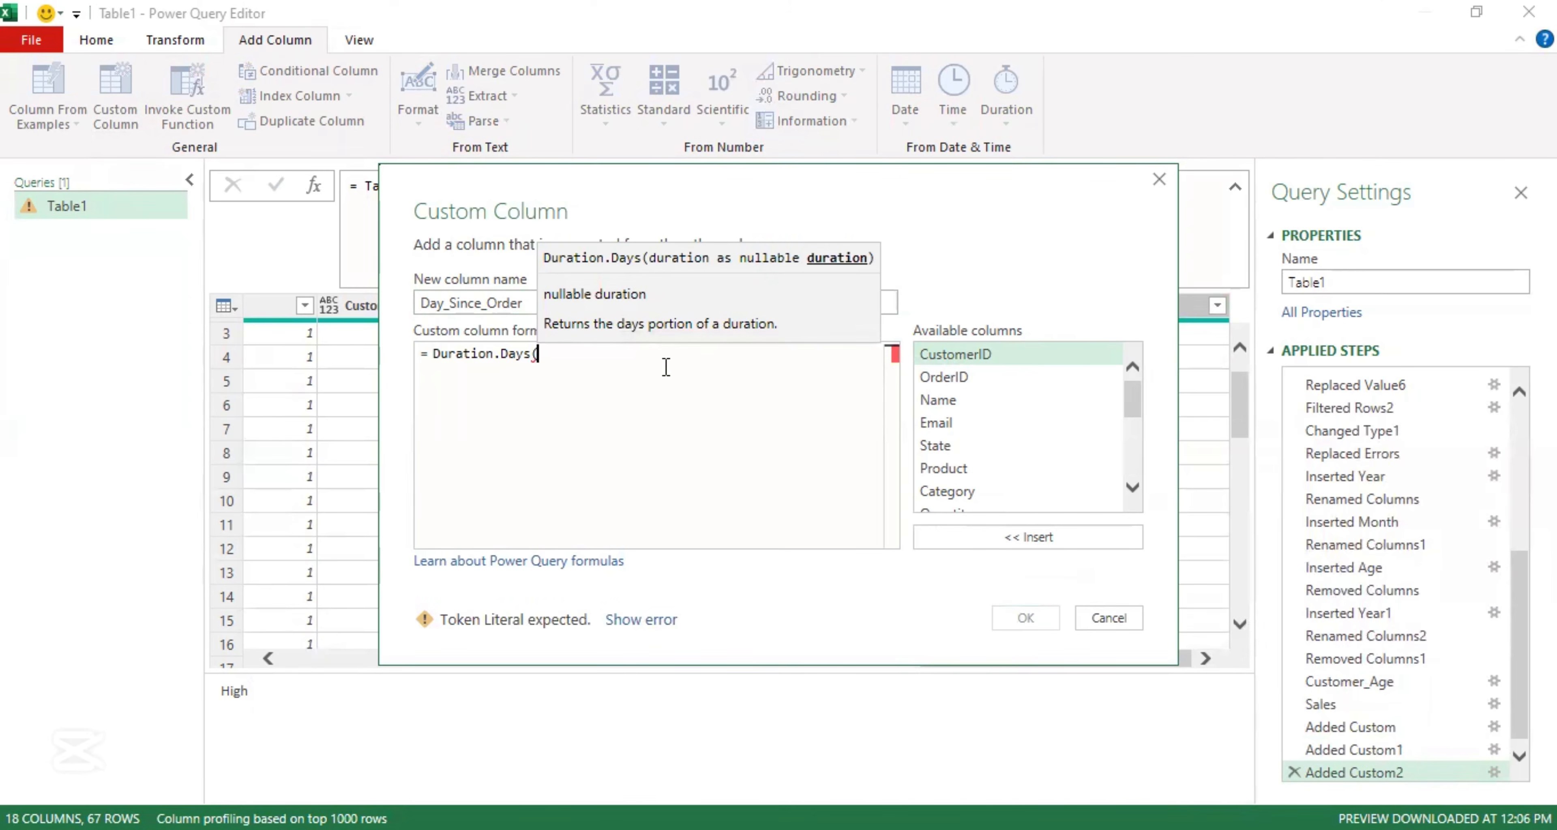
pyautogui.write('Date')
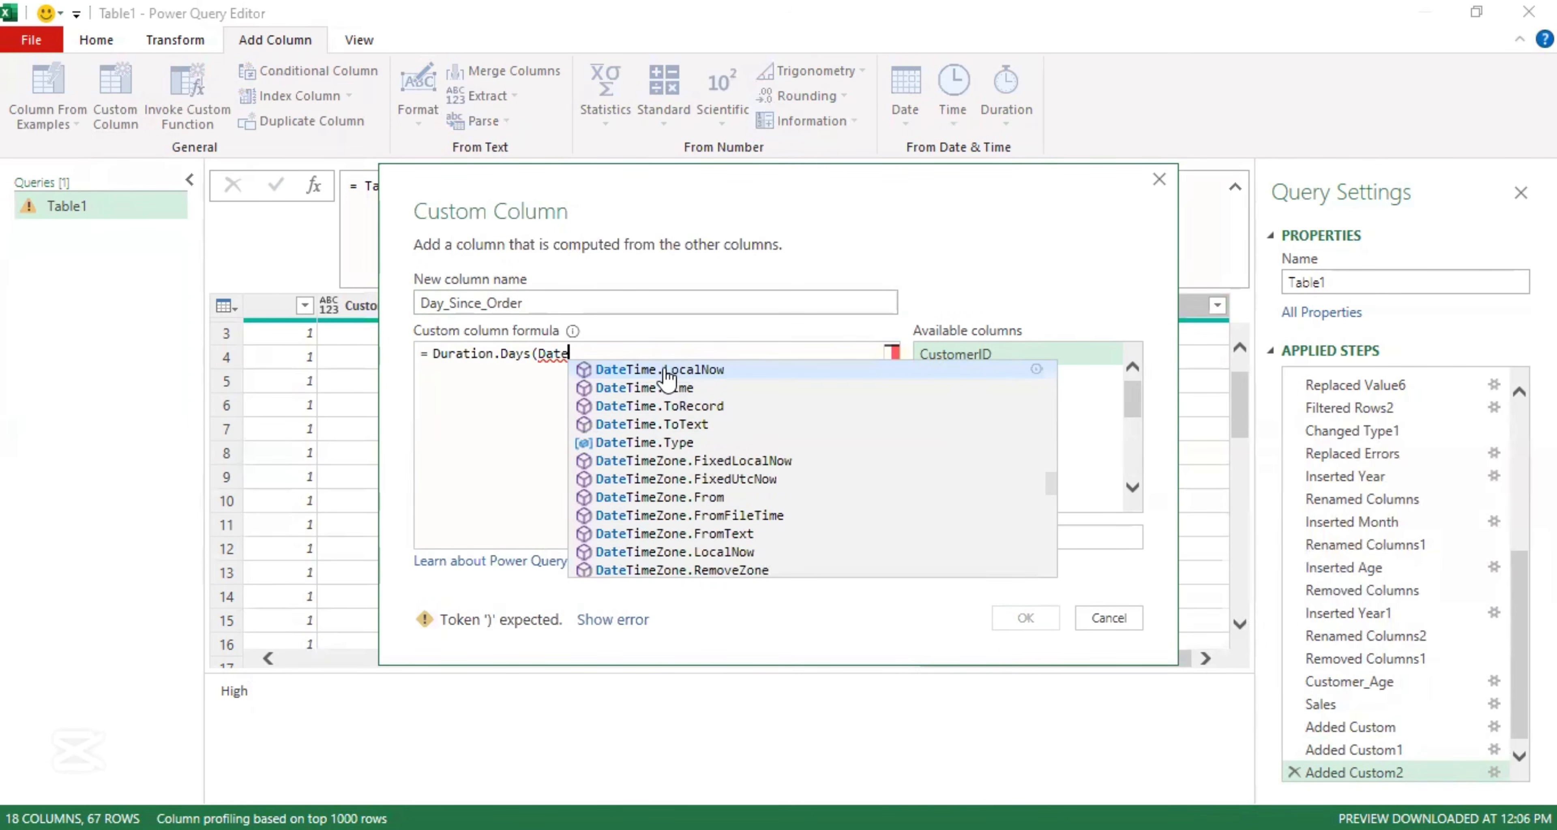
pyautogui.click(668, 378)
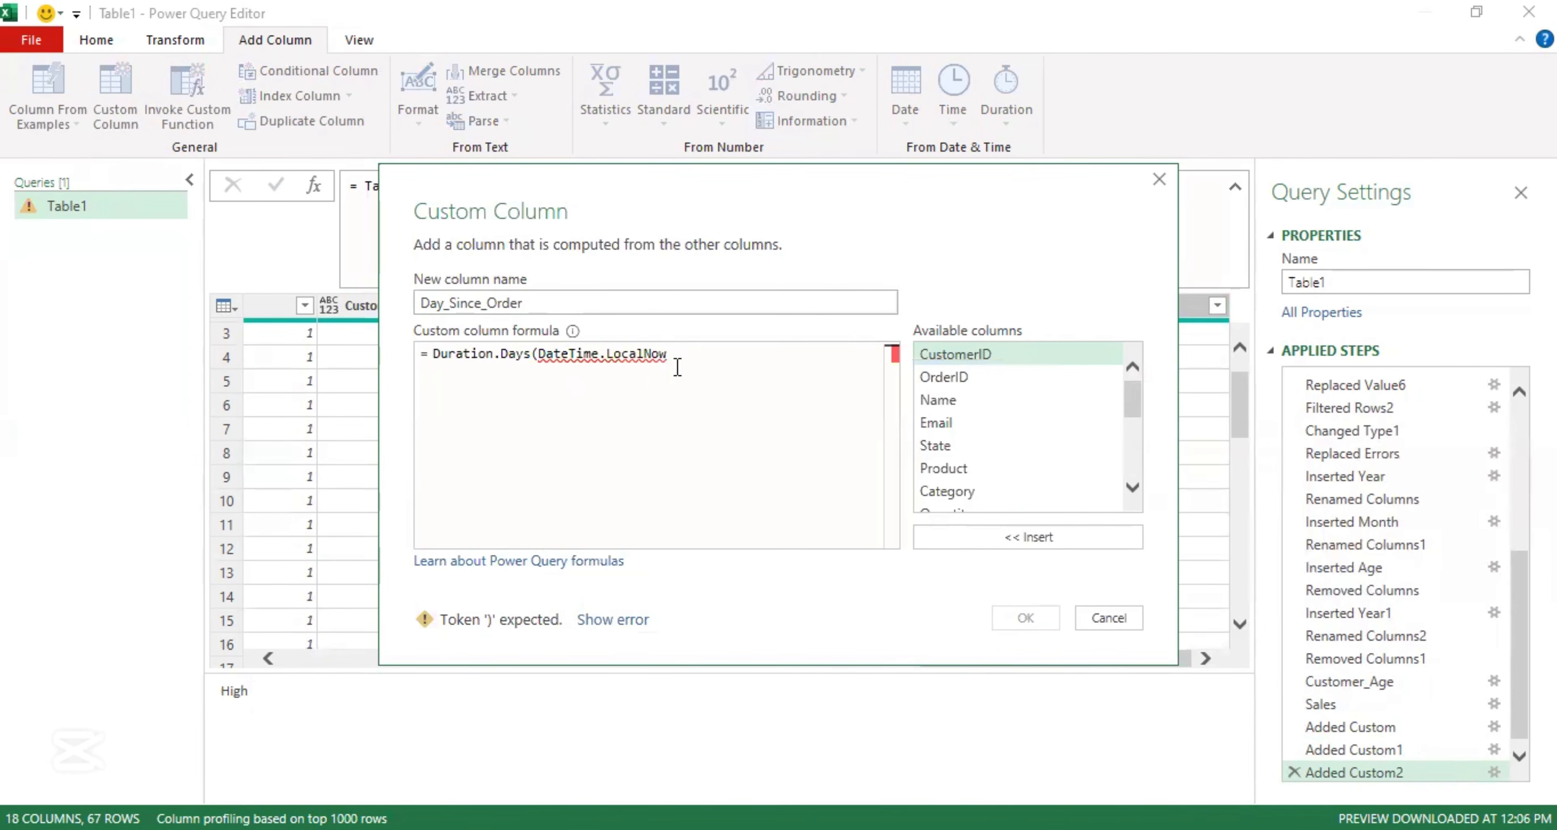
pyautogui.write('()-')
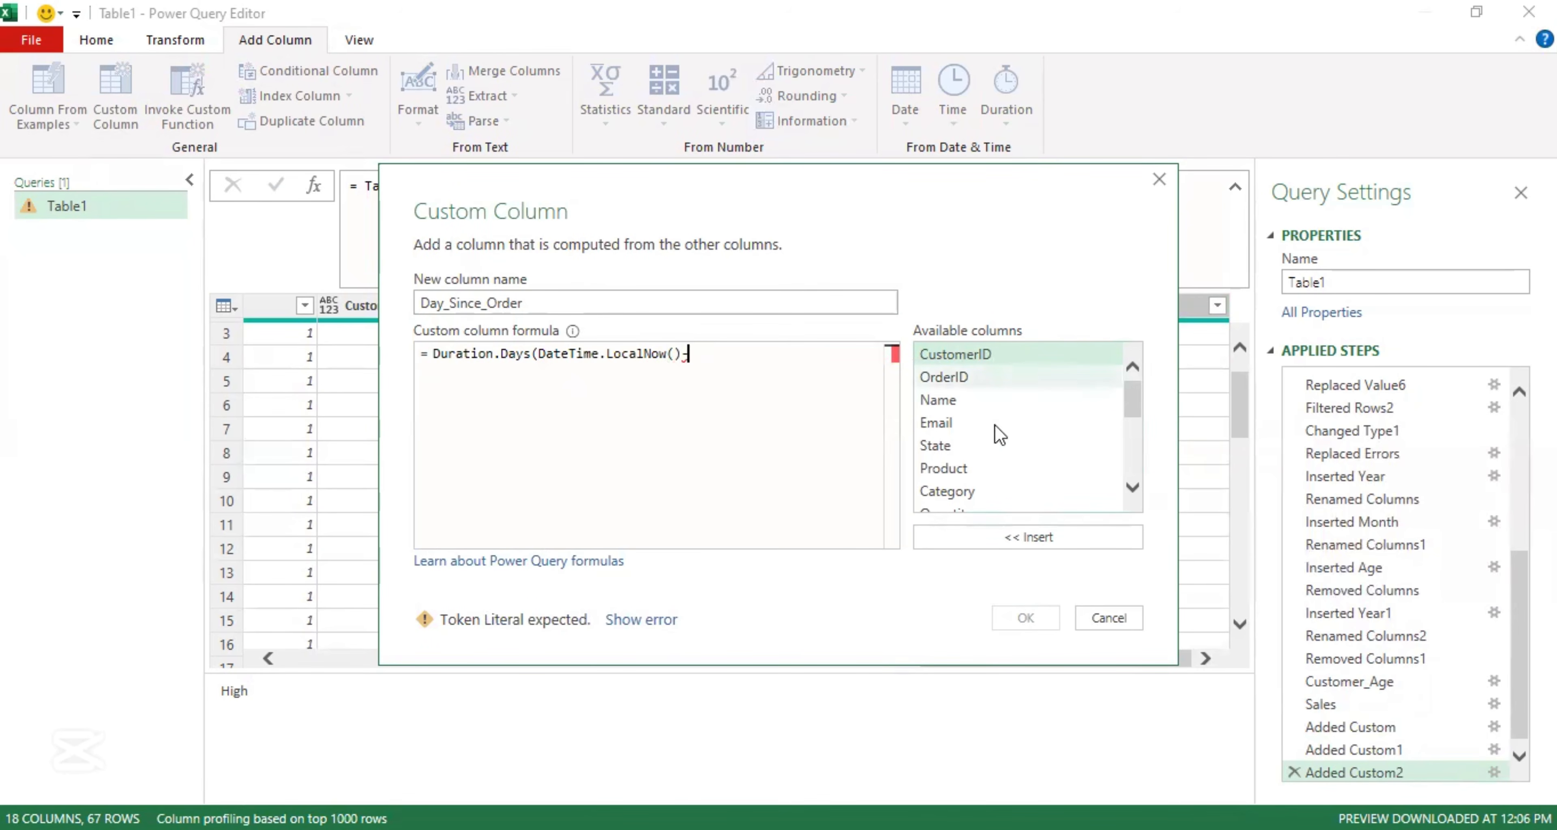
pyautogui.scroll(-3, 995, 426)
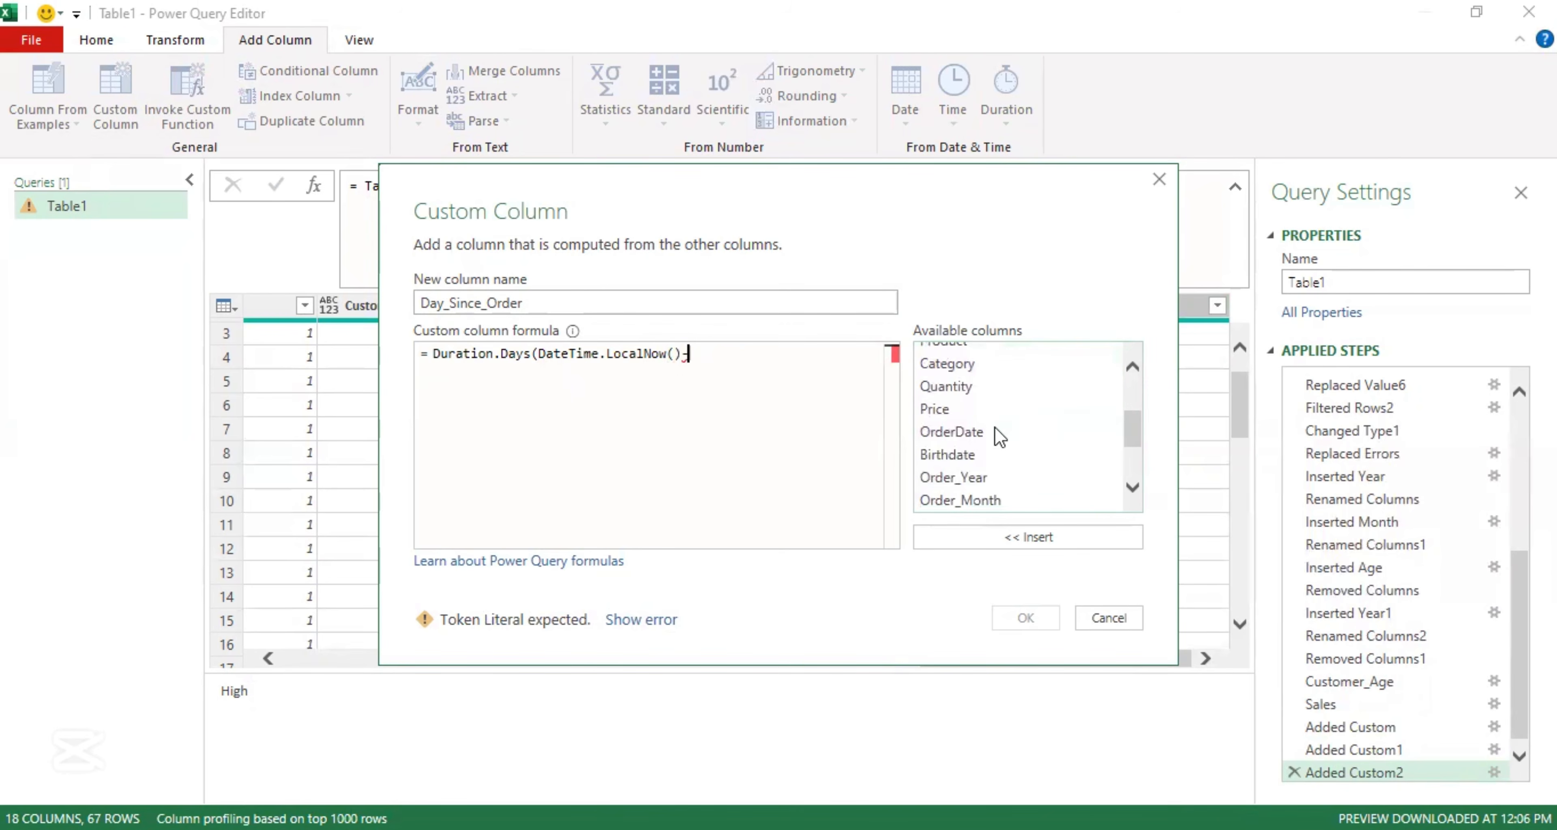
pyautogui.doubleClick(992, 431)
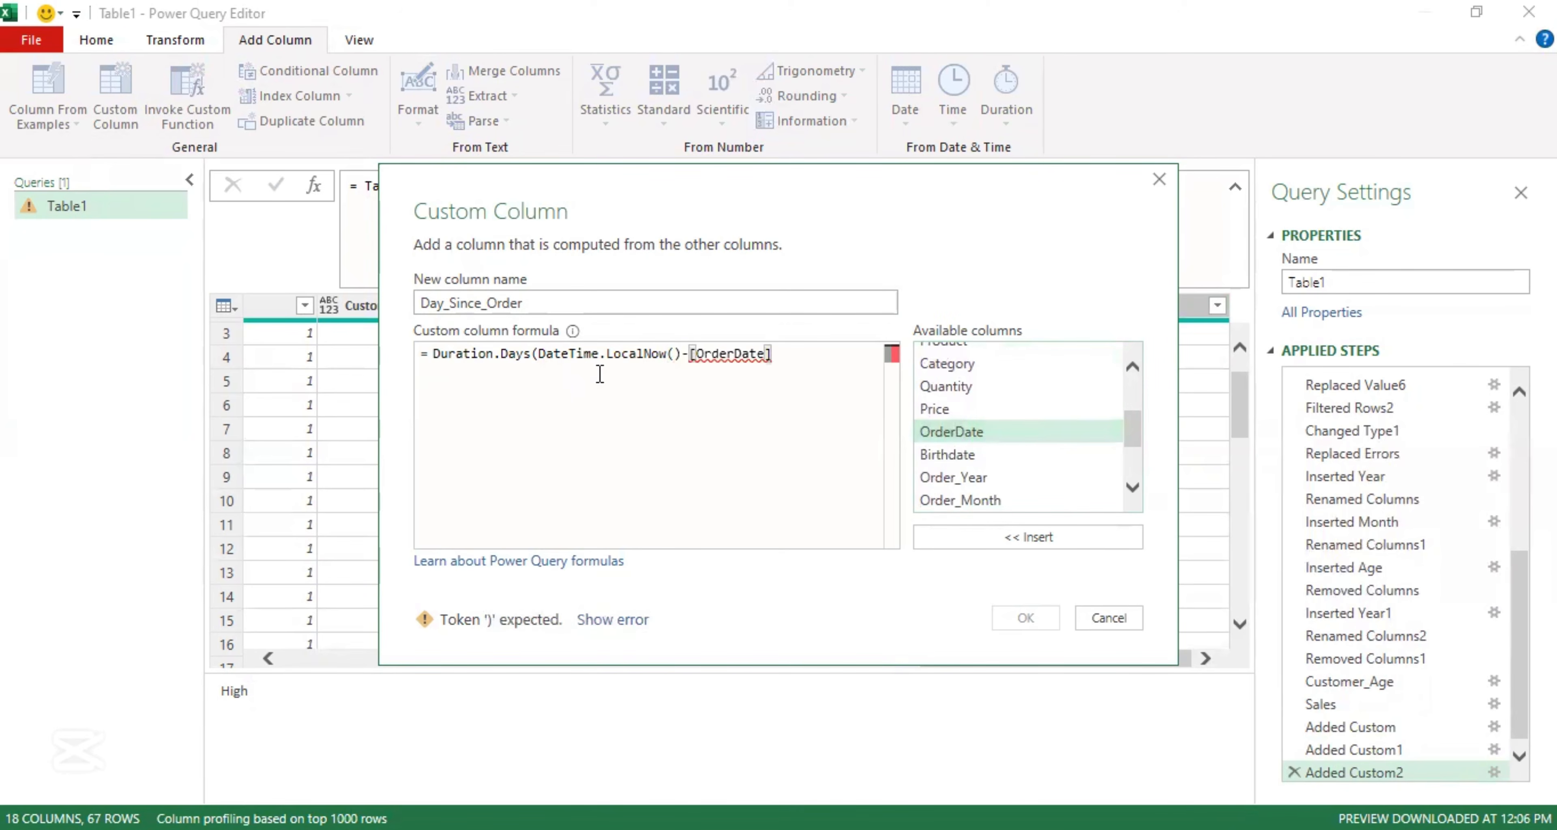
pyautogui.write(')')
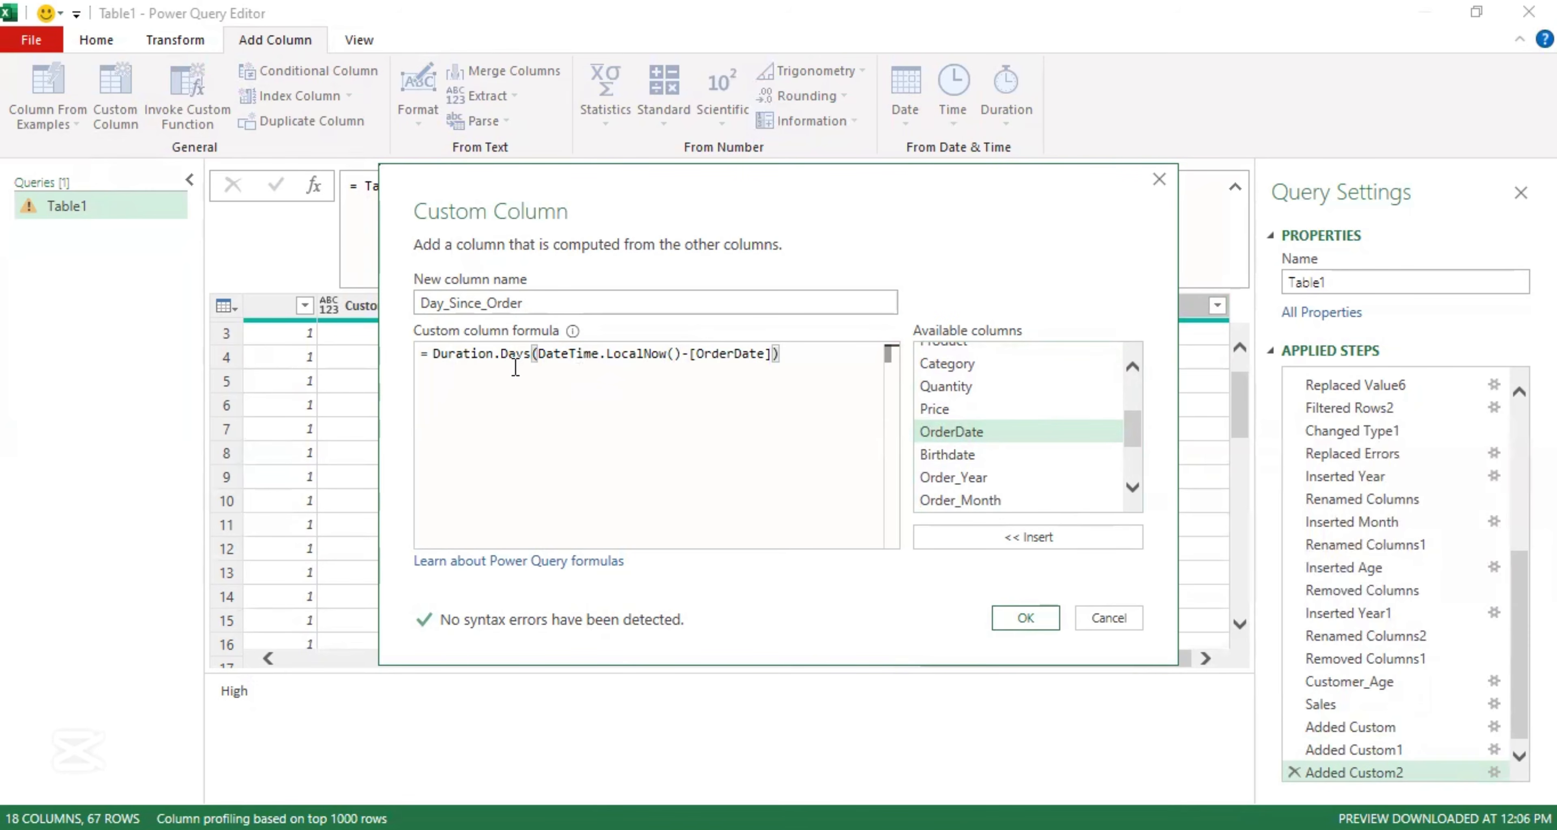
pyautogui.click(1020, 619)
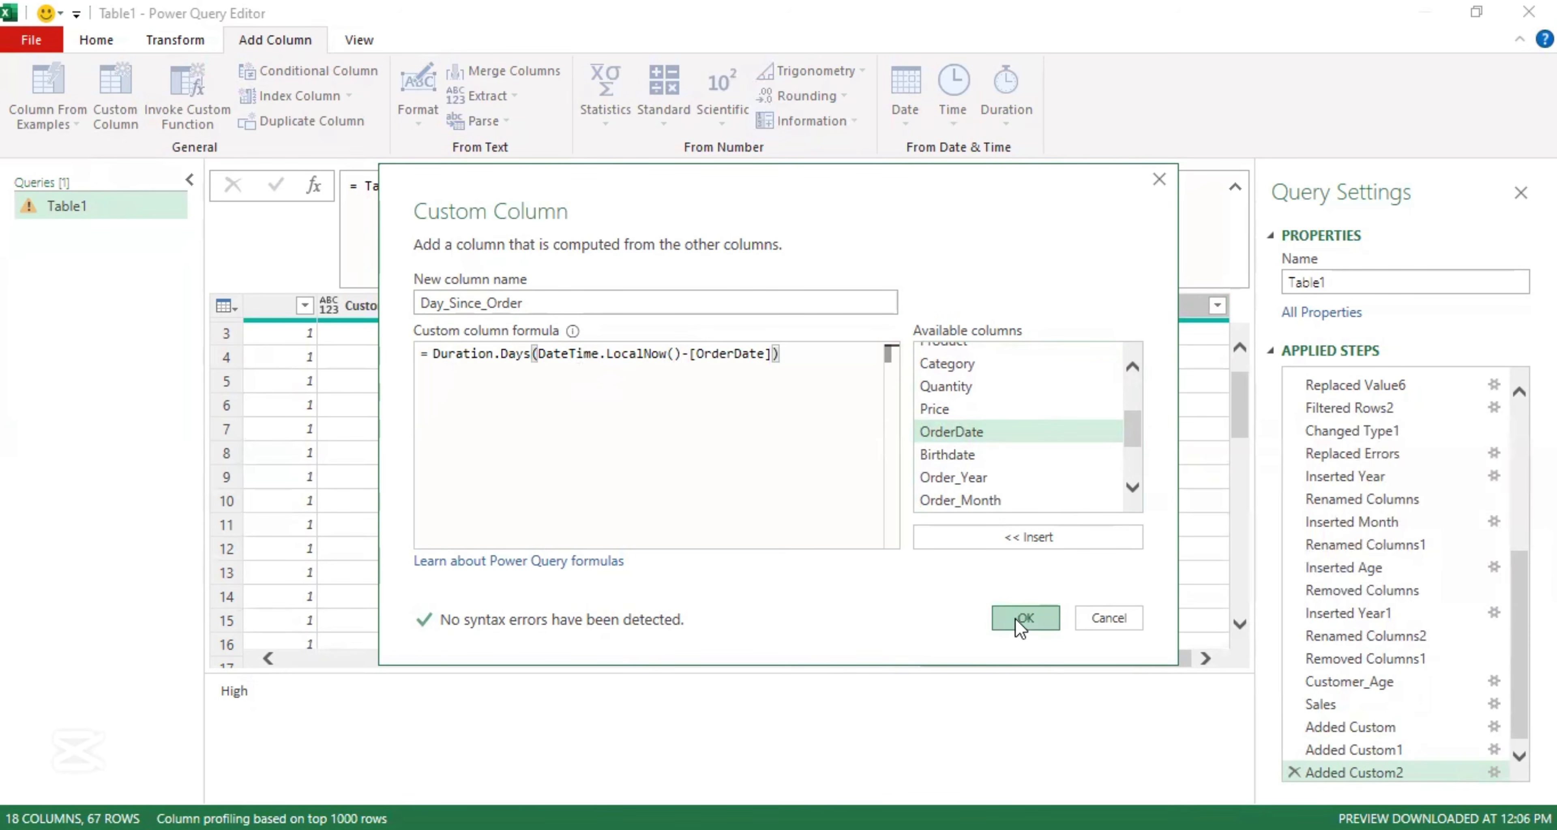